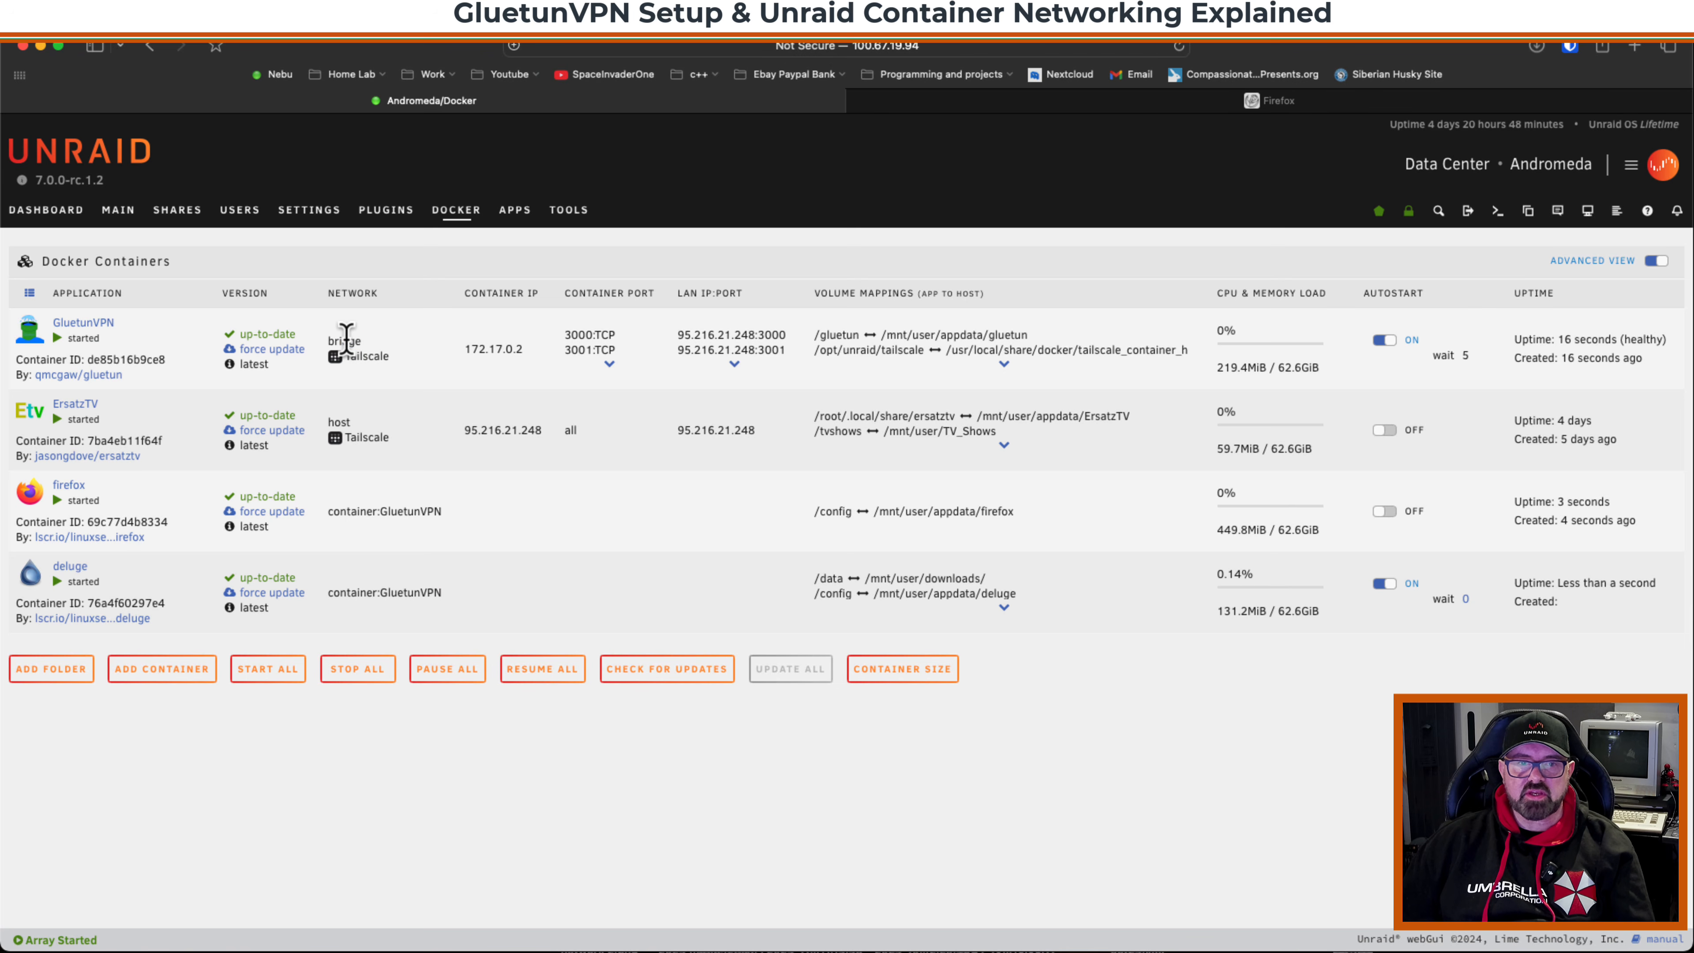
# Review the network column entries for the GluetunVPN, firefox and deluge containers in the Docker list.
pyautogui.click(394, 369)
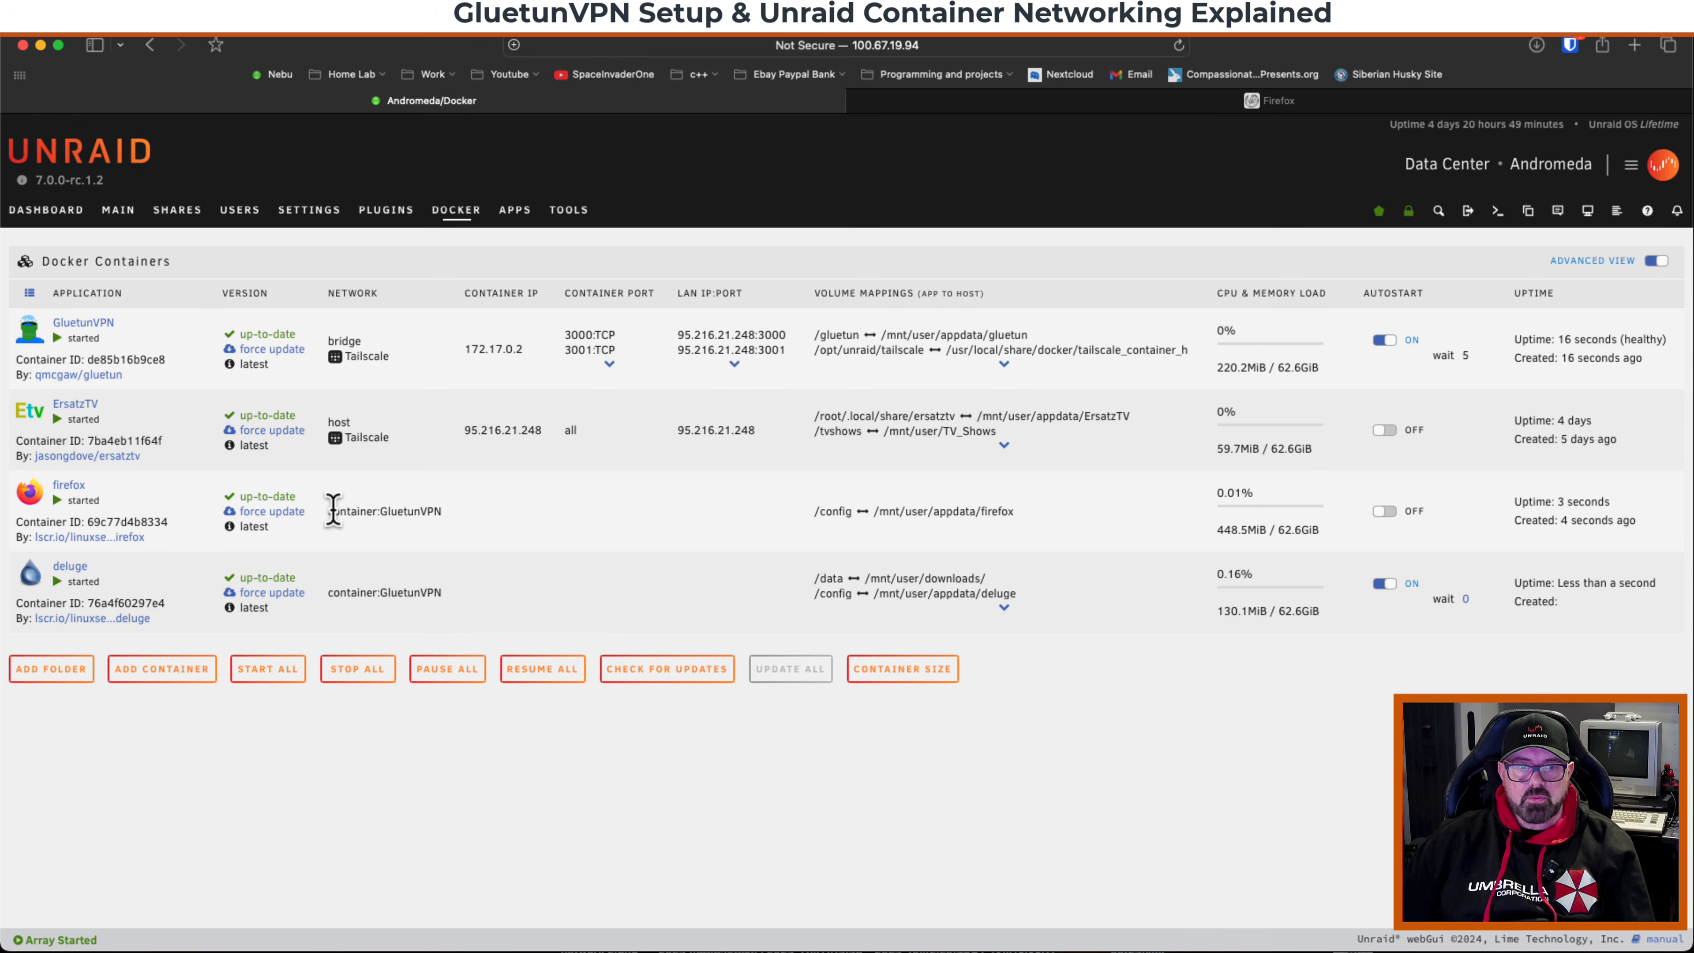
pyautogui.moveTo(327, 512); pyautogui.dragTo(436, 511)
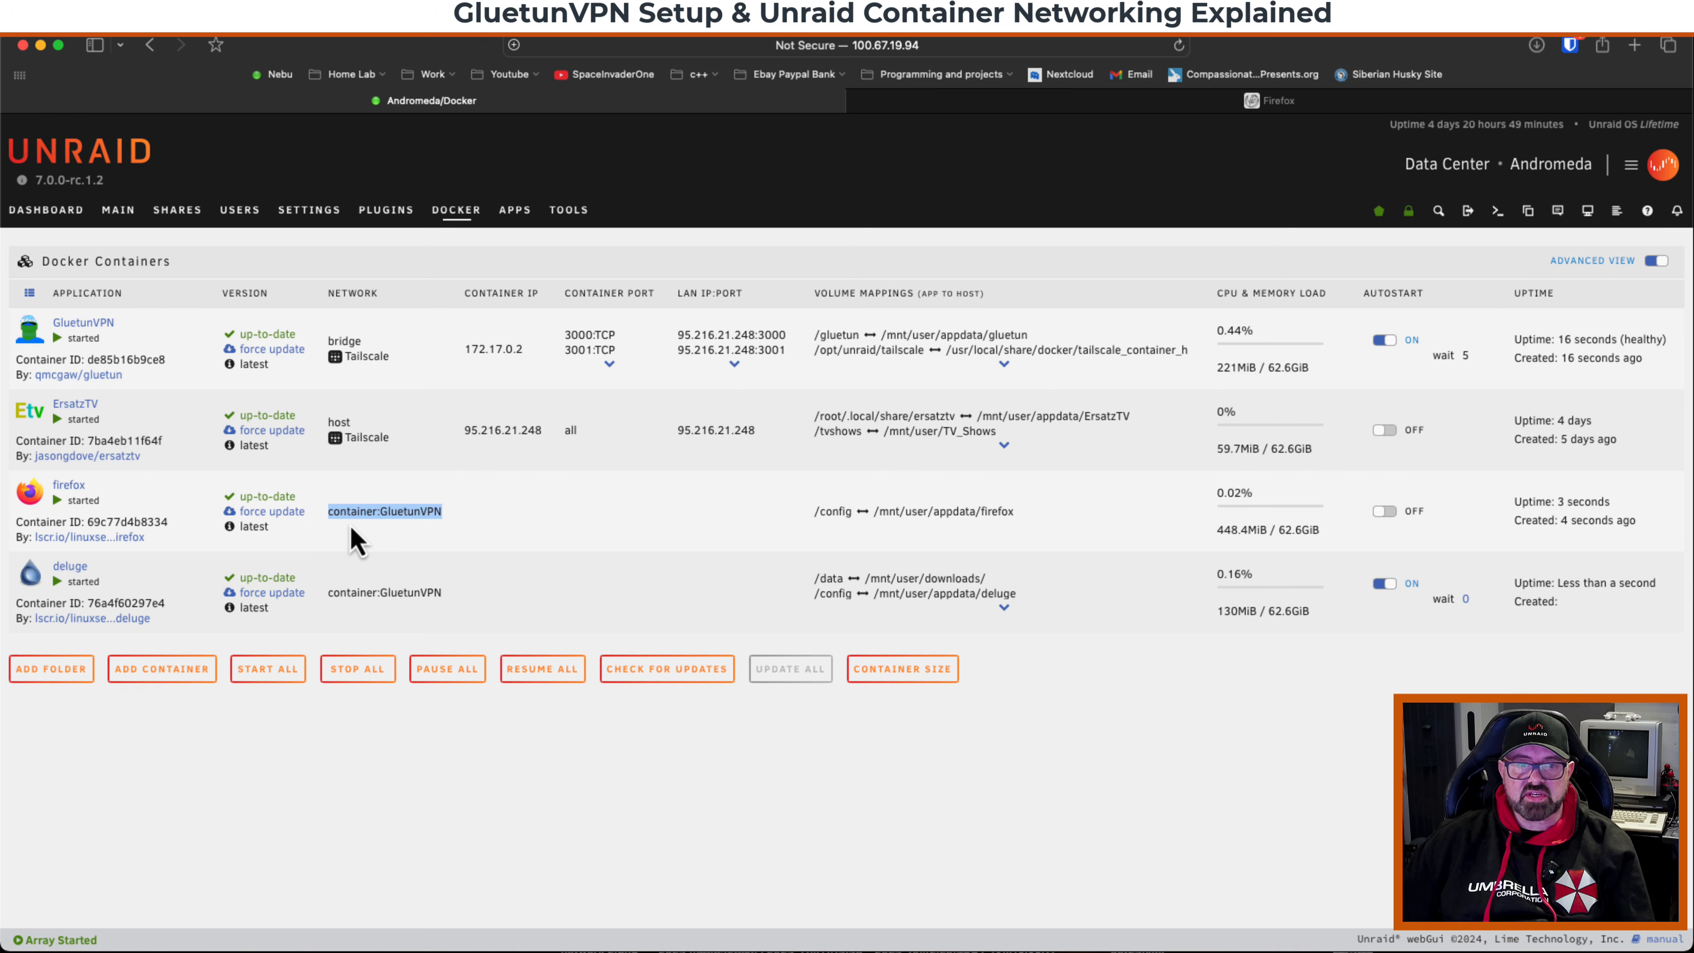
pyautogui.doubleClick(404, 512)
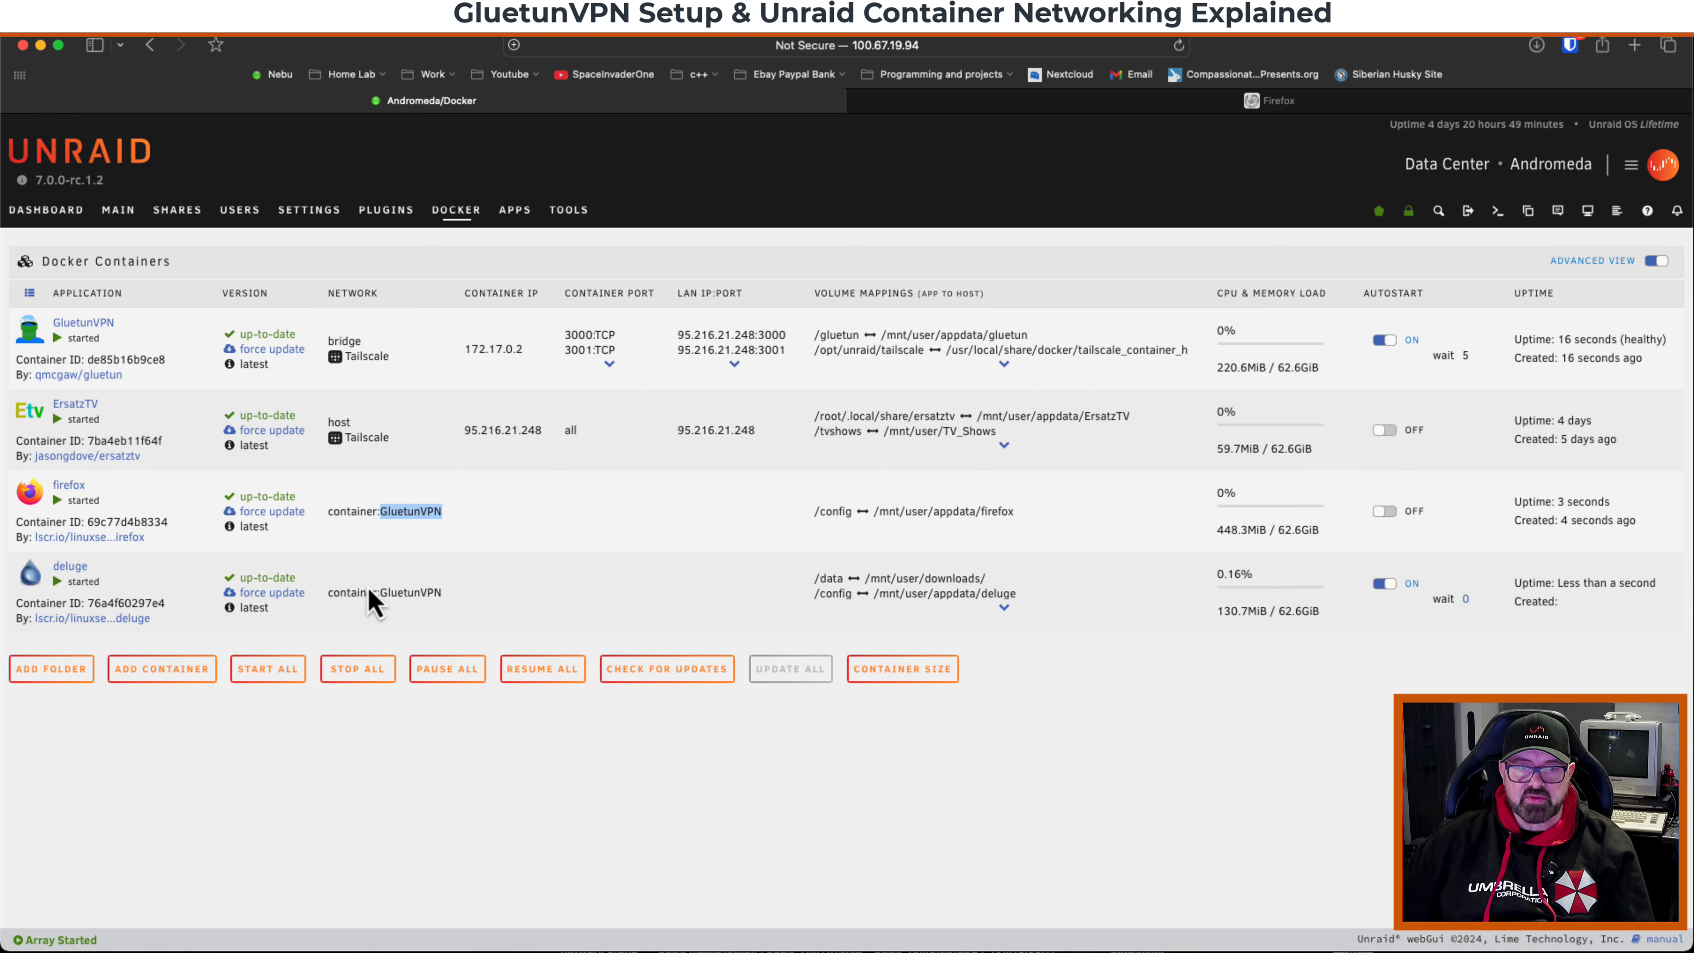
pyautogui.click(405, 593)
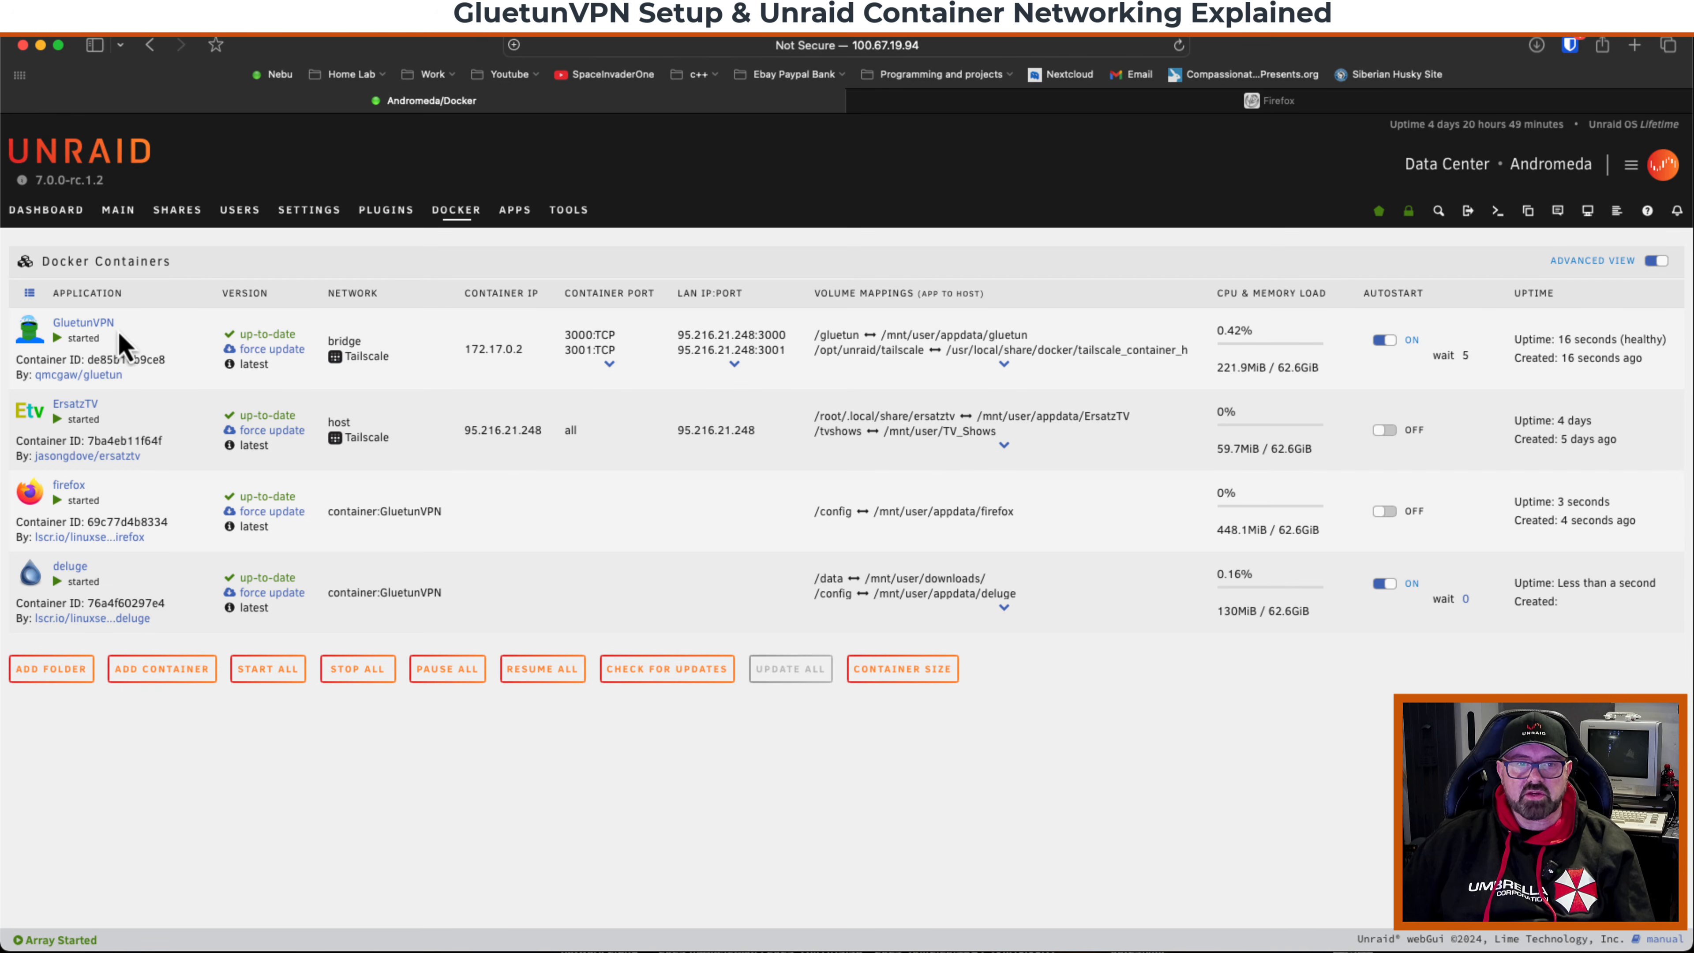
pyautogui.doubleClick(367, 355)
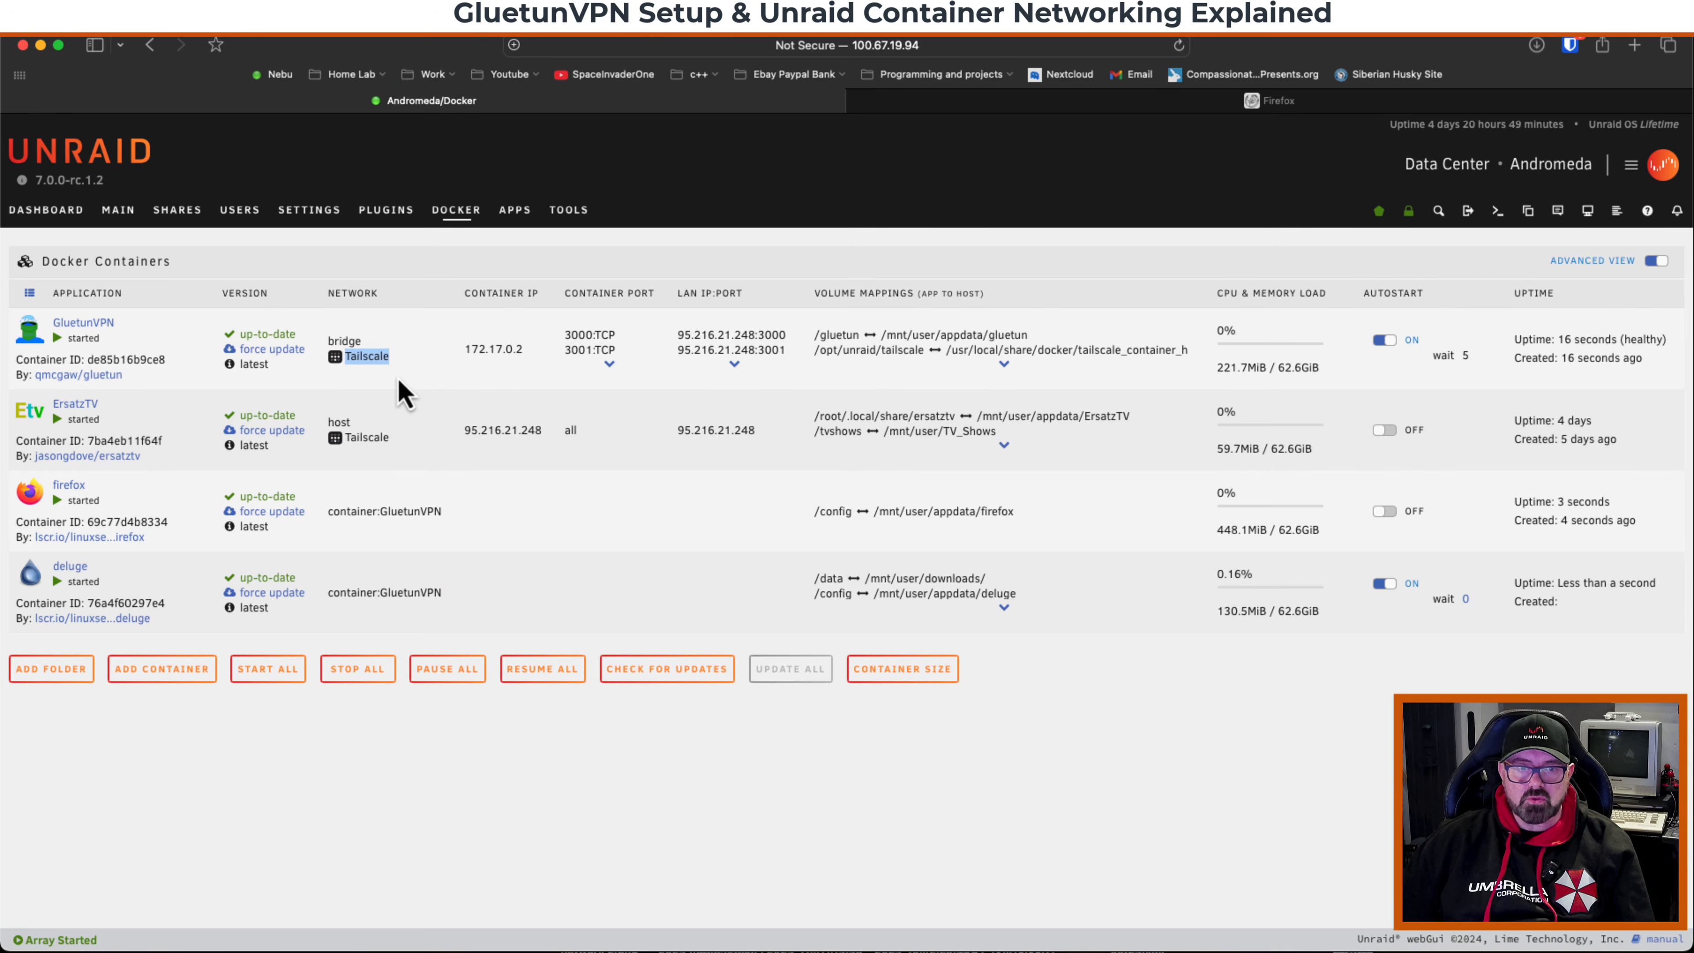
pyautogui.click(387, 378)
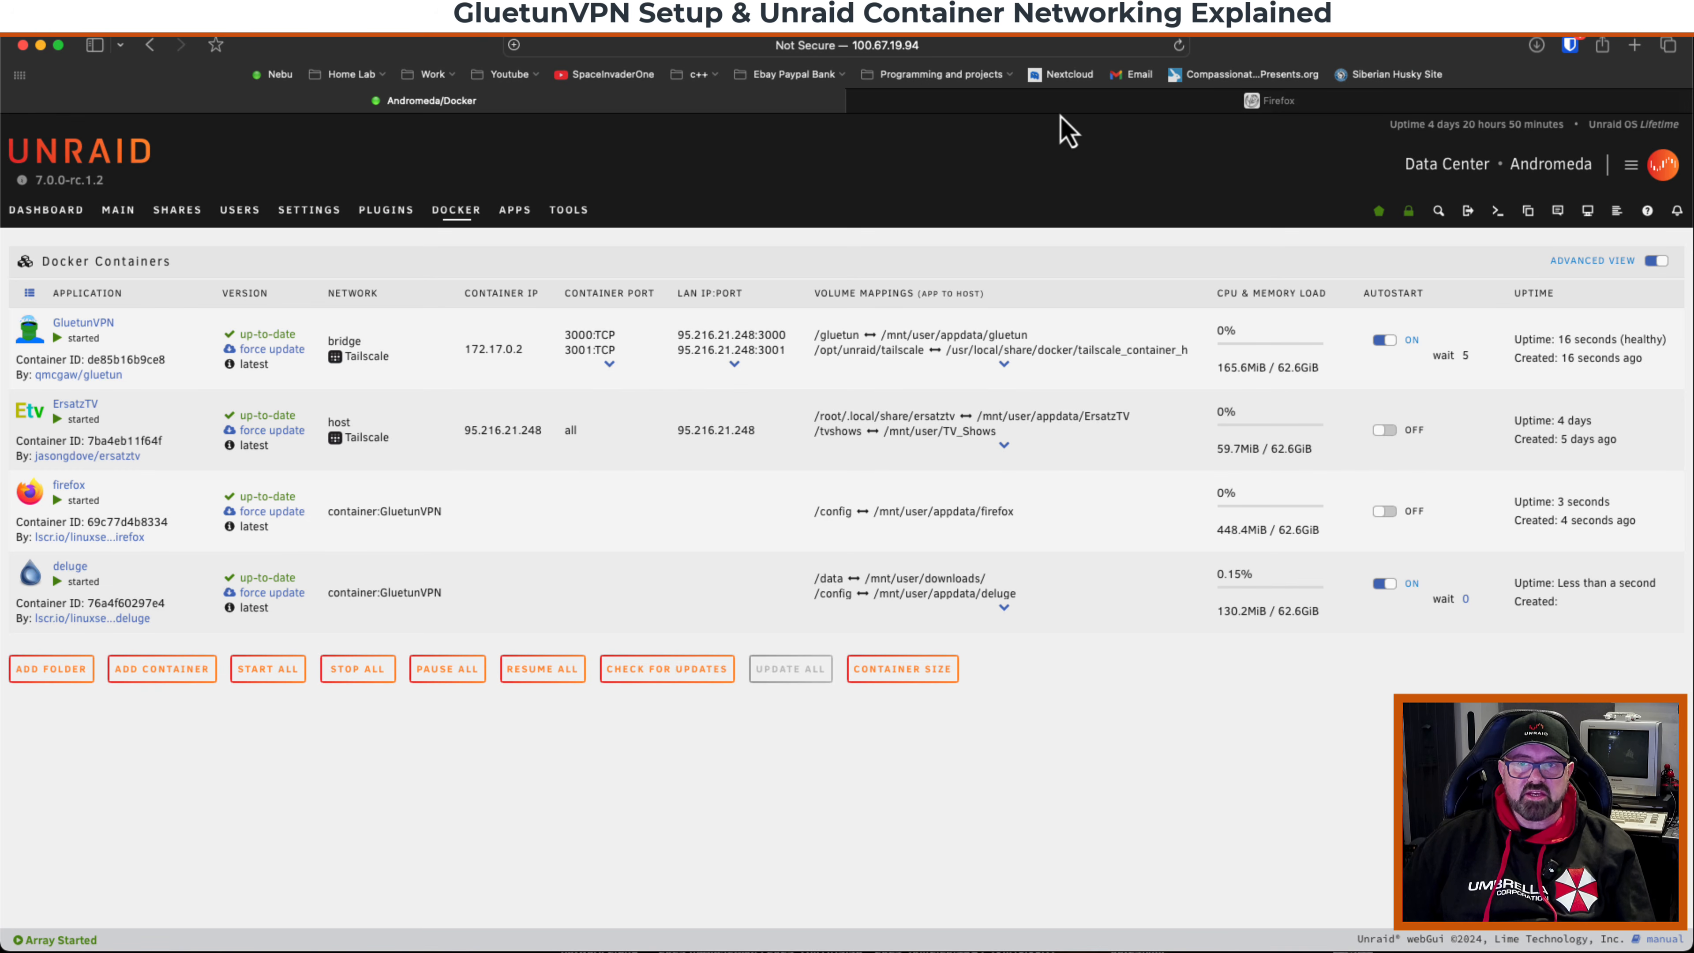
# Switch to the Firefox container's window and start a speed test on speedtest.net.
pyautogui.click(1067, 101)
pyautogui.click(360, 189)
pyautogui.click(373, 230)
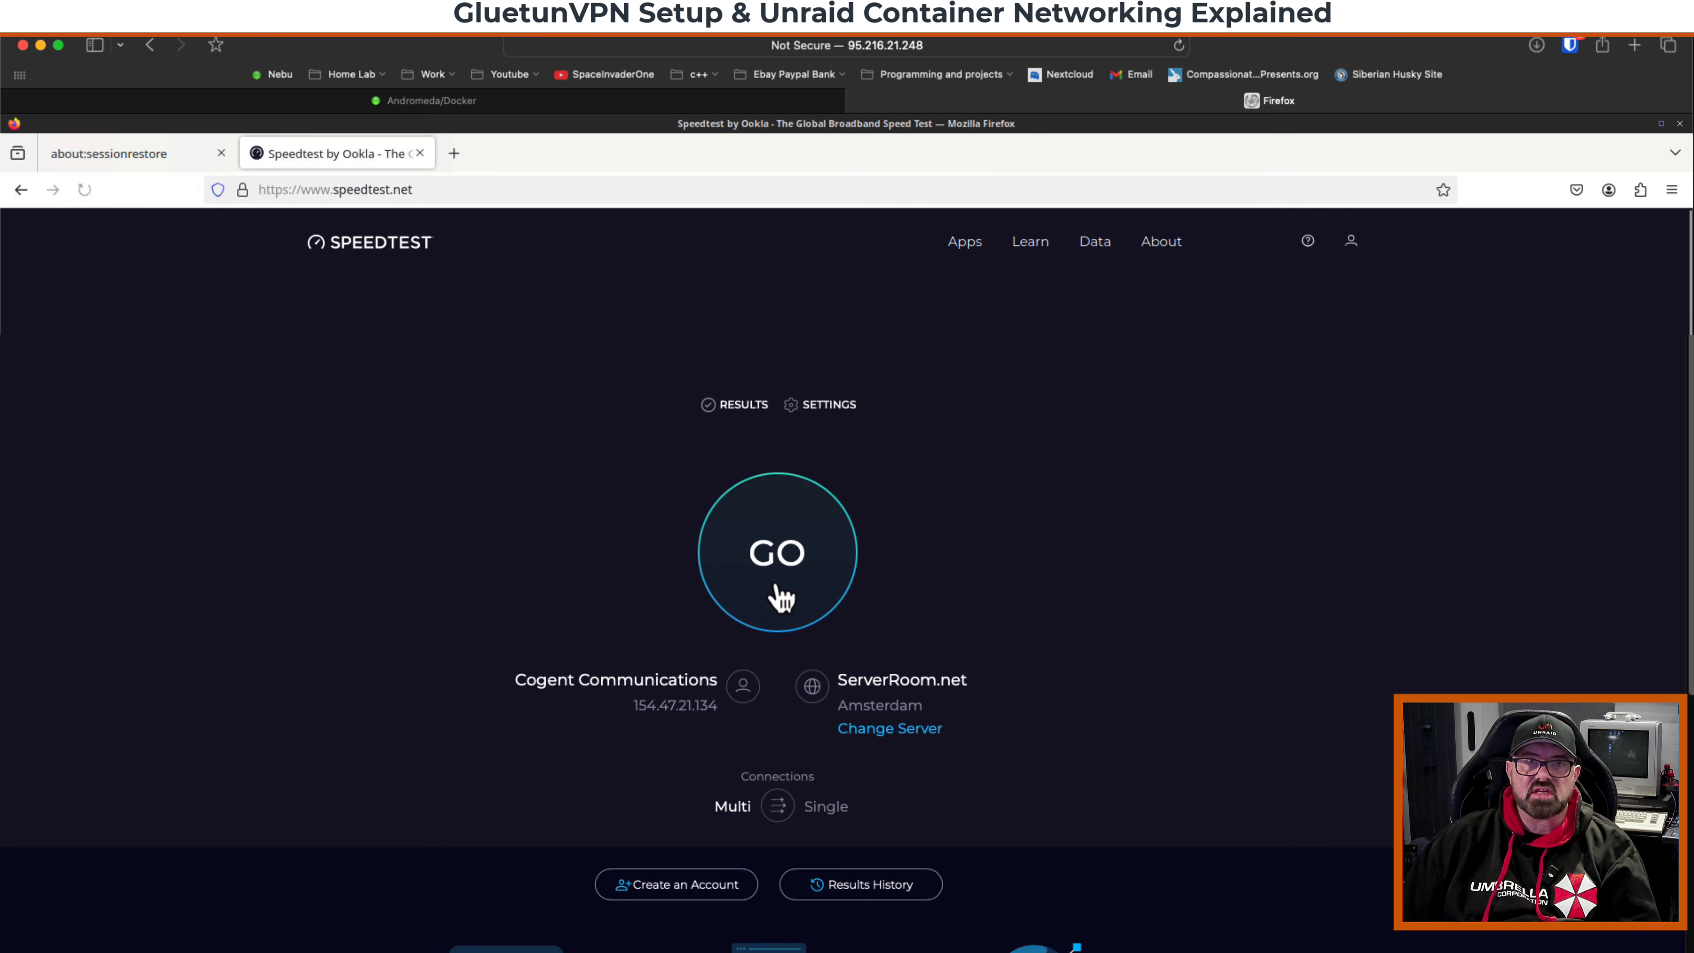
pyautogui.click(789, 590)
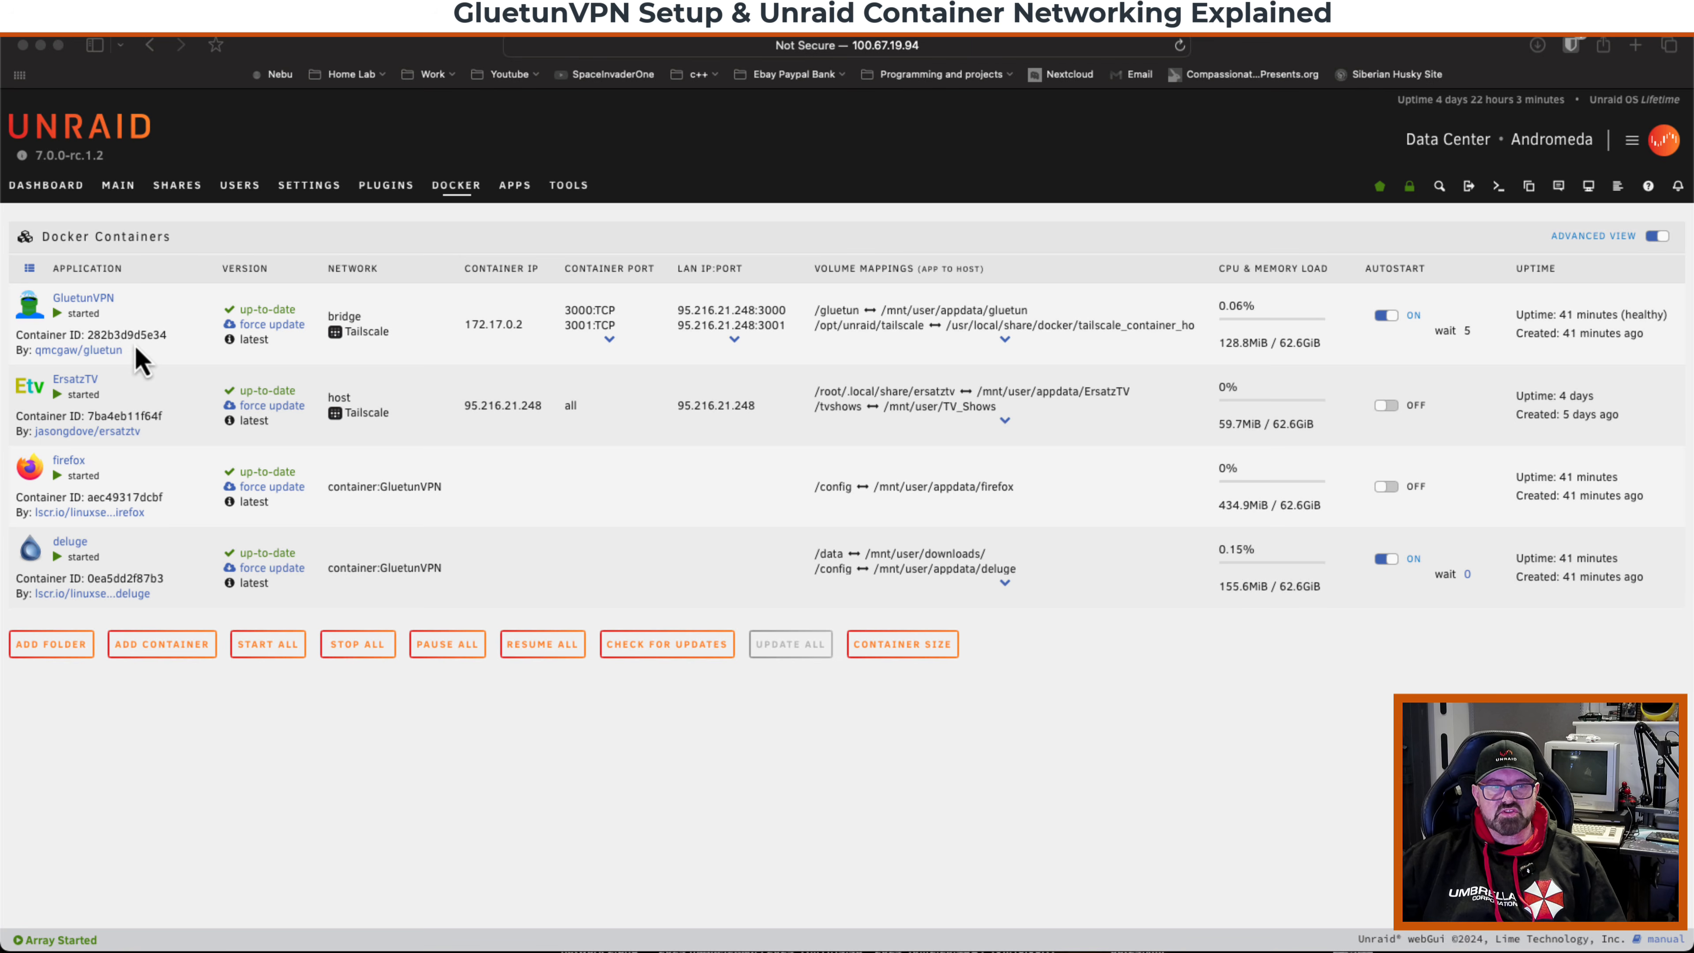
# Open the GluetunVPN container's edit page and apply its settings to recreate the container.
pyautogui.click(24, 305)
pyautogui.click(28, 303)
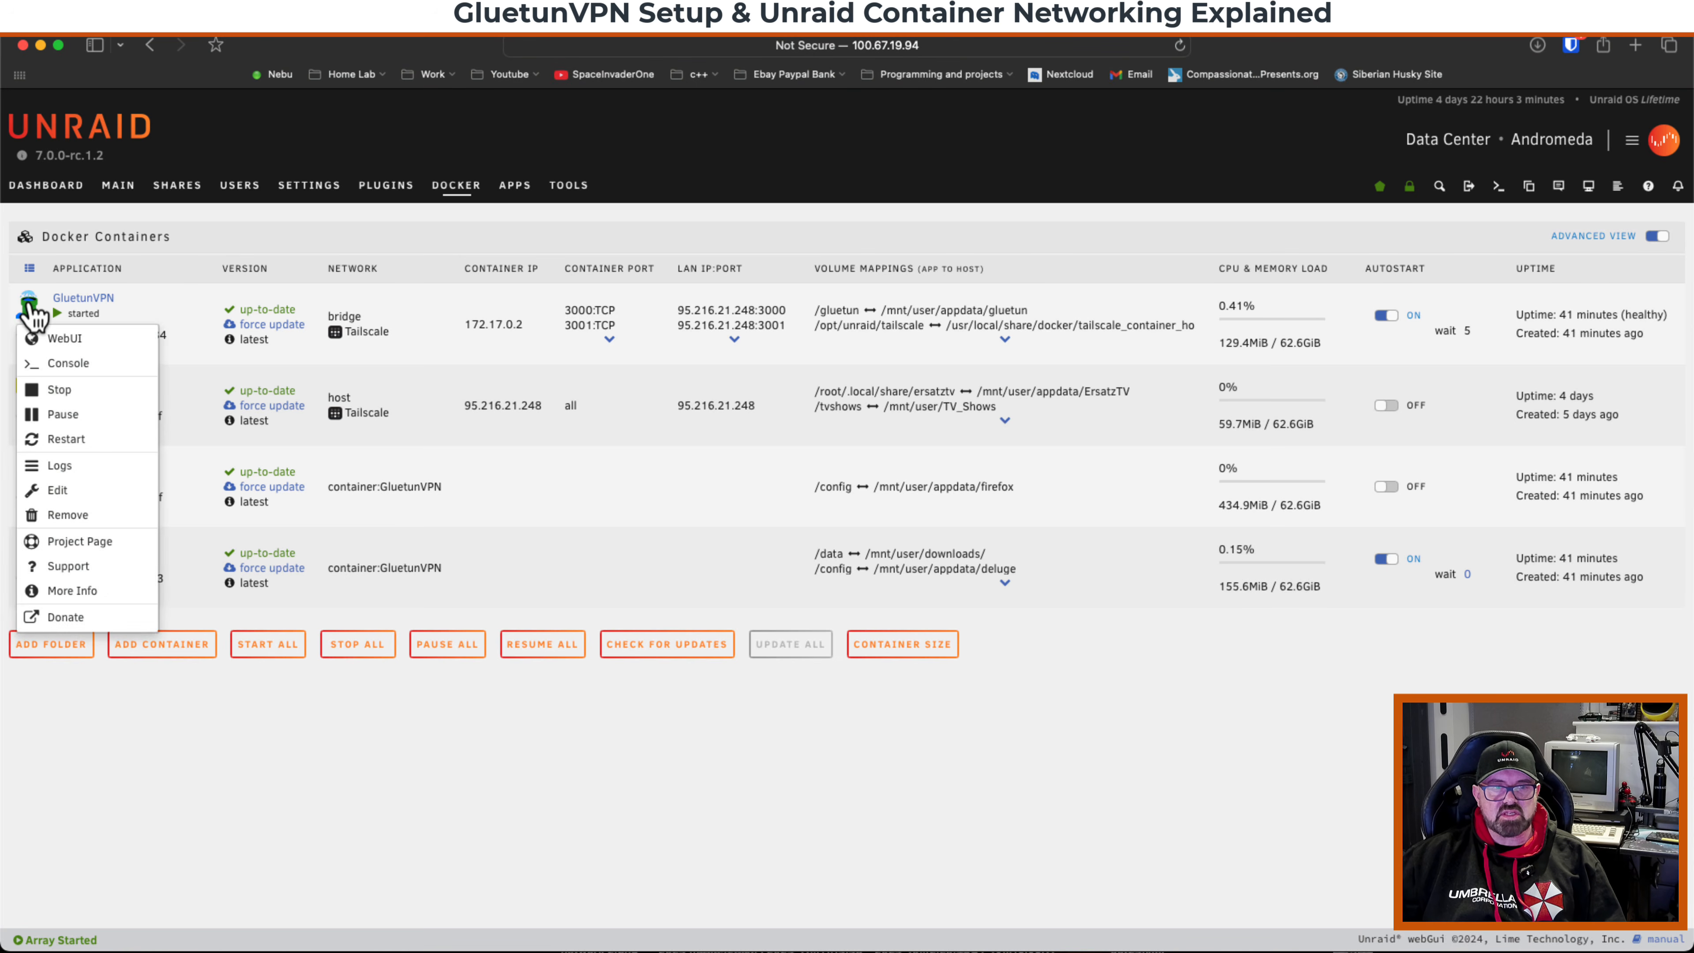
pyautogui.click(73, 492)
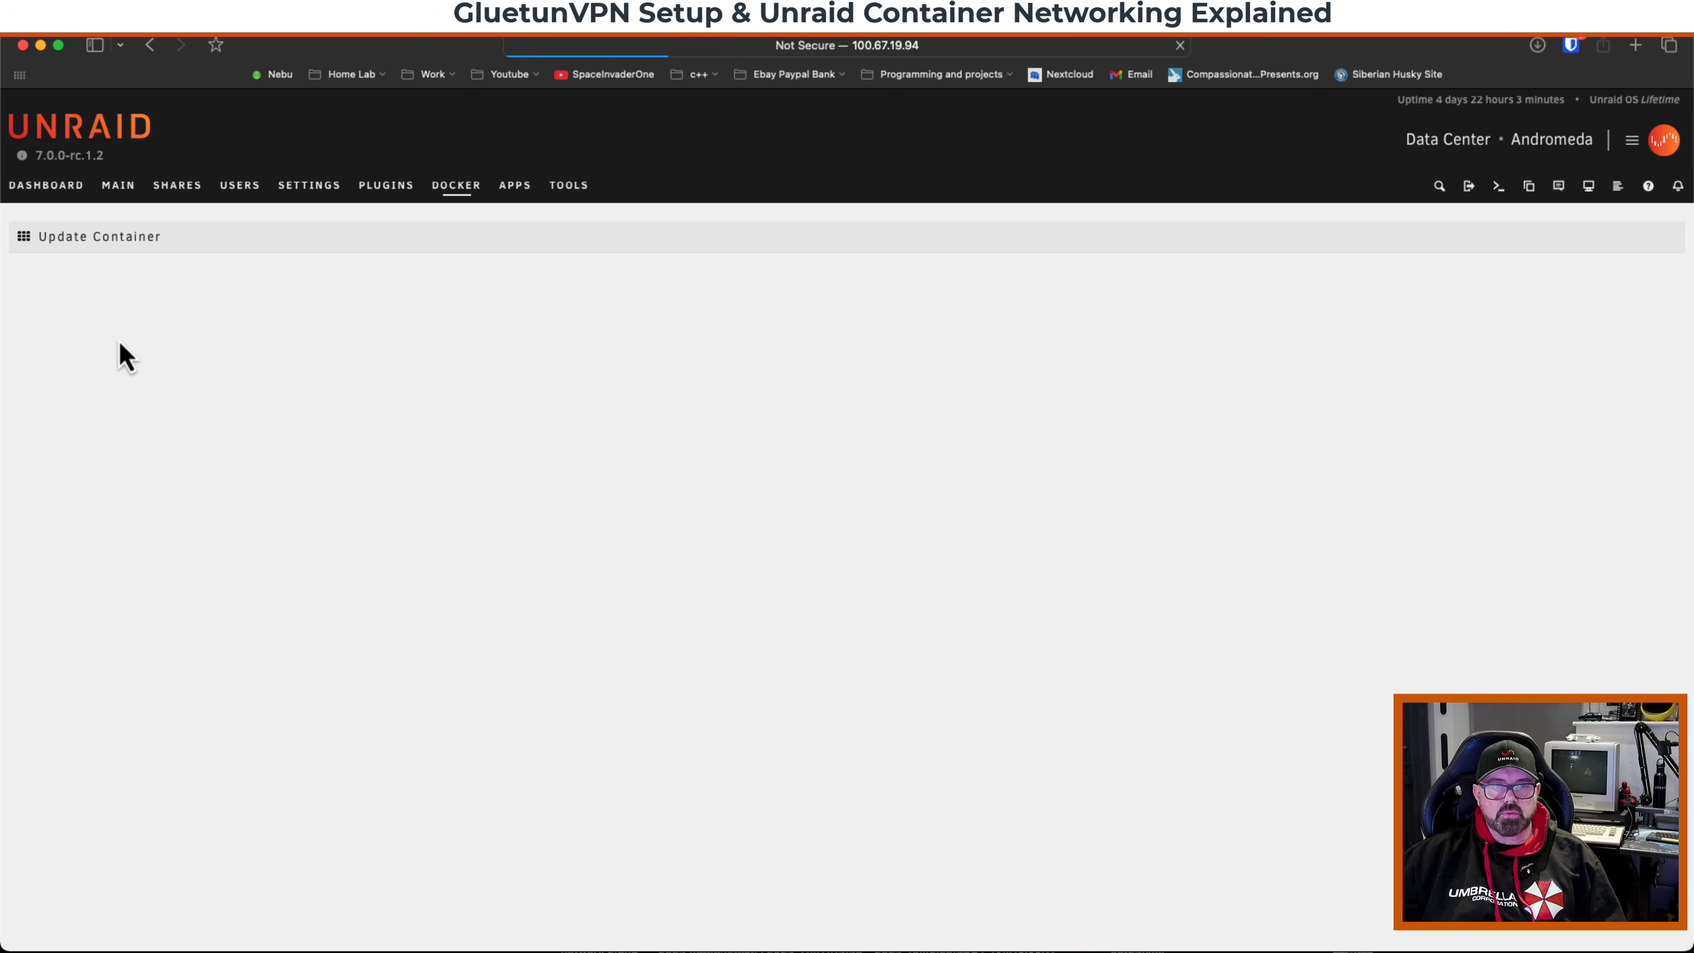
pyautogui.scroll(-20, 114, 367)
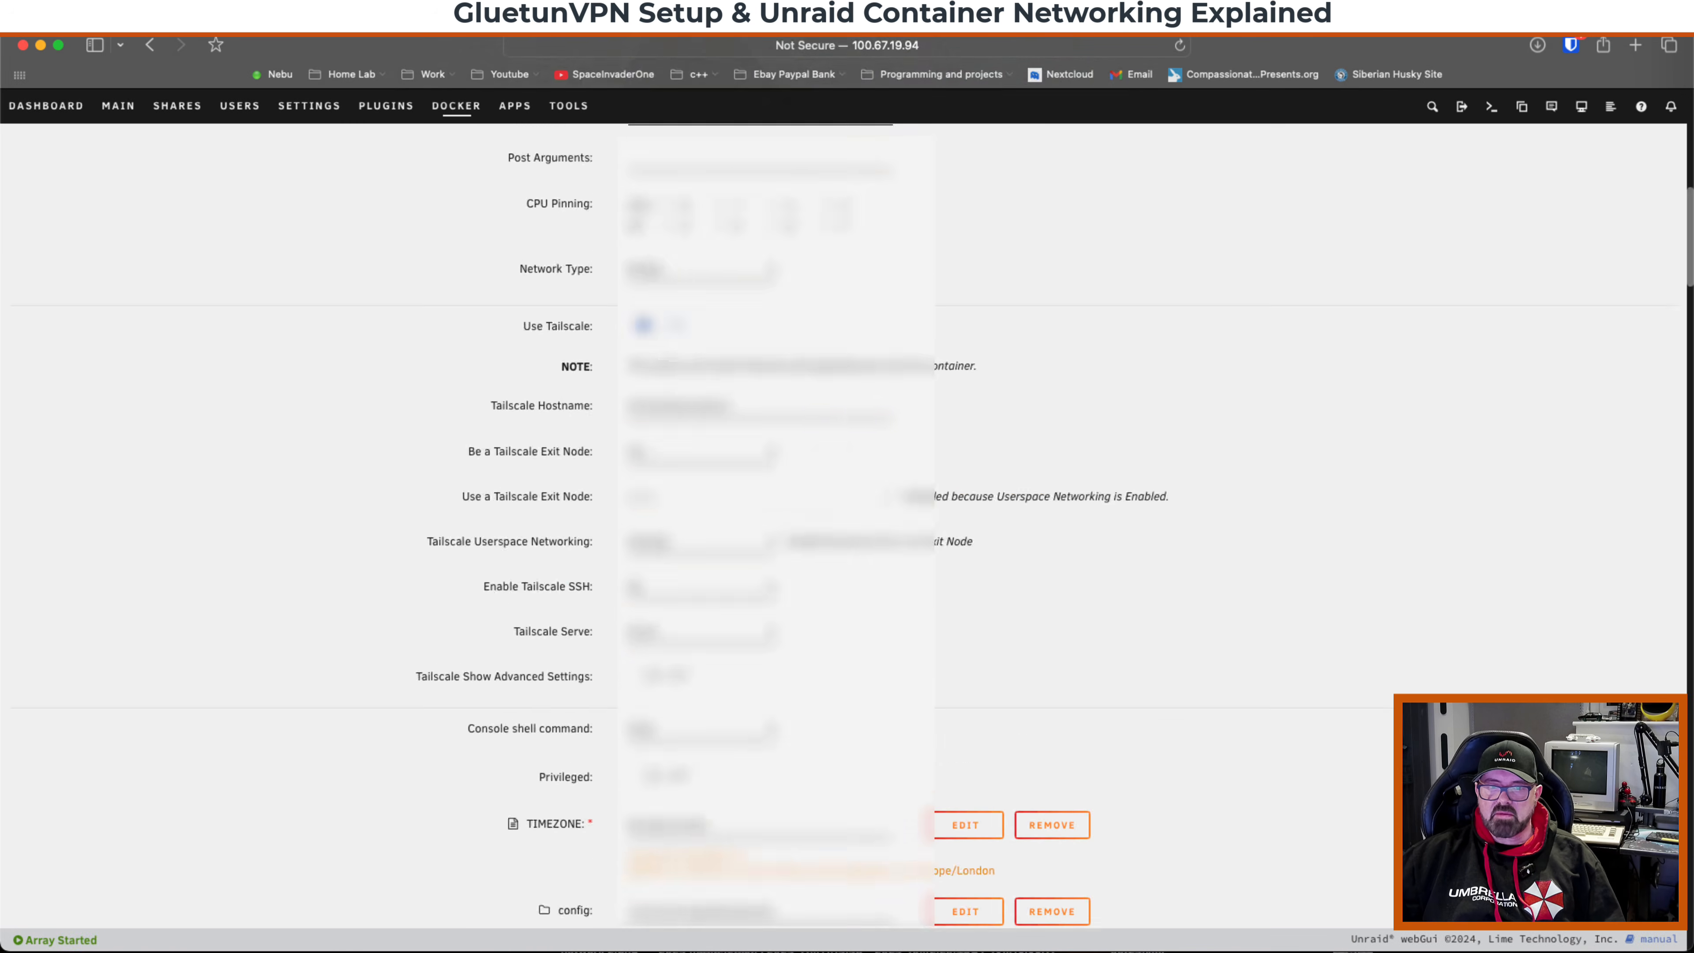
pyautogui.scroll(-15, 604, 730)
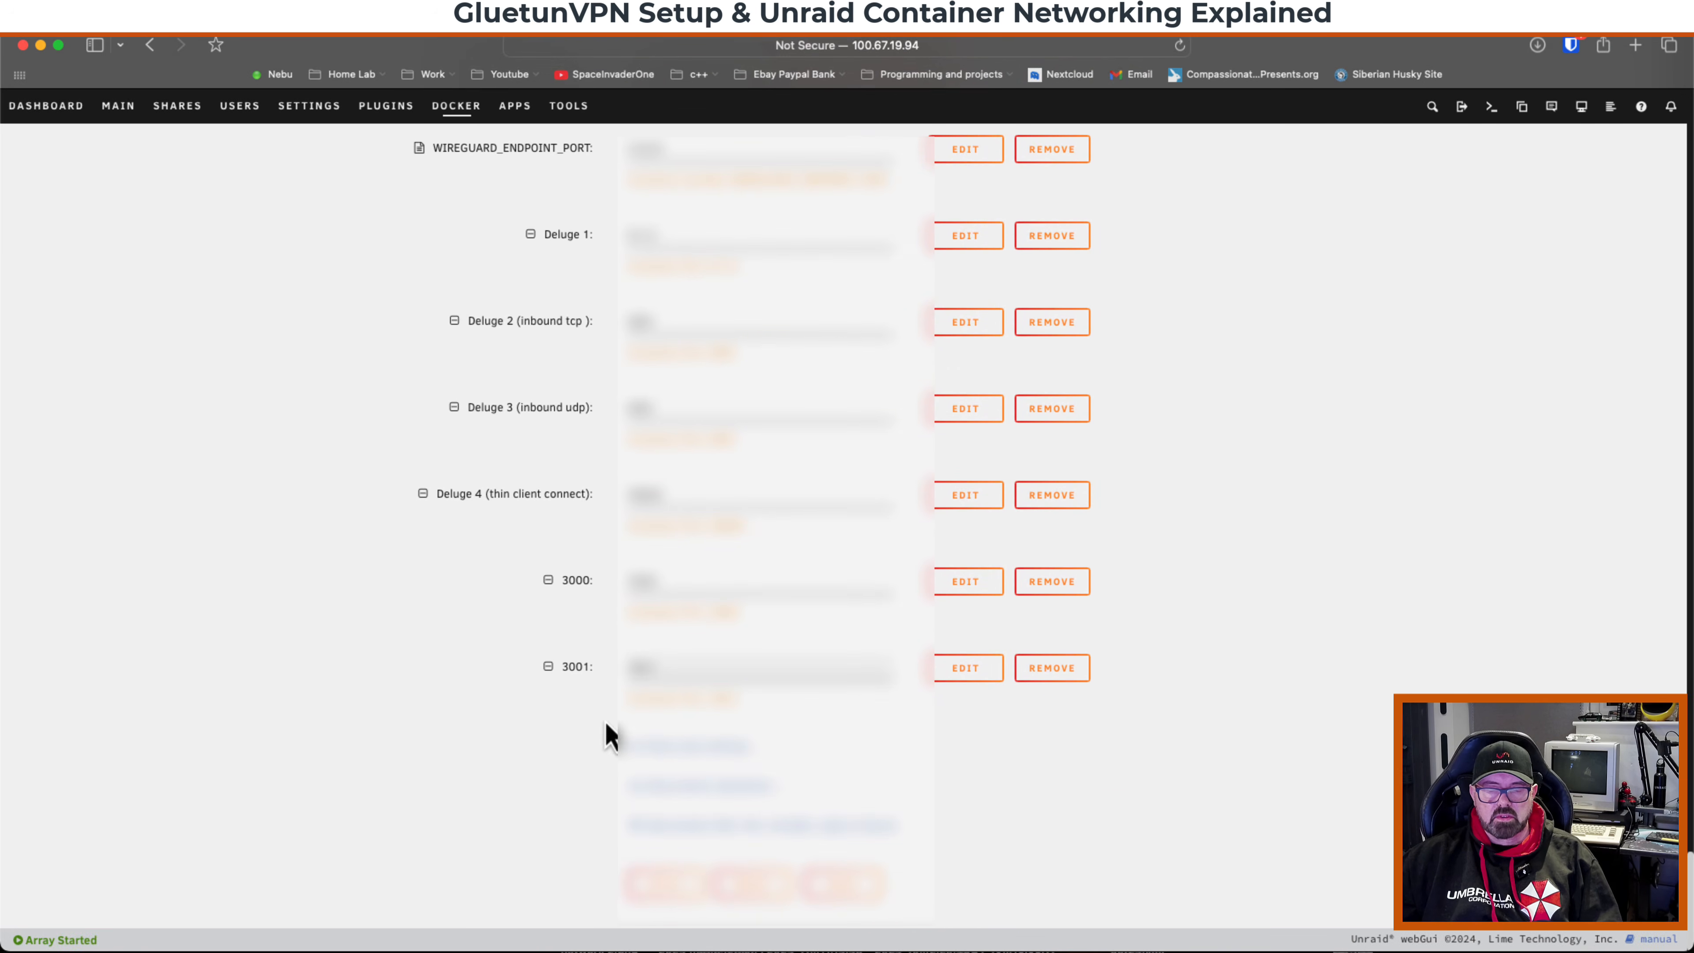
pyautogui.click(666, 888)
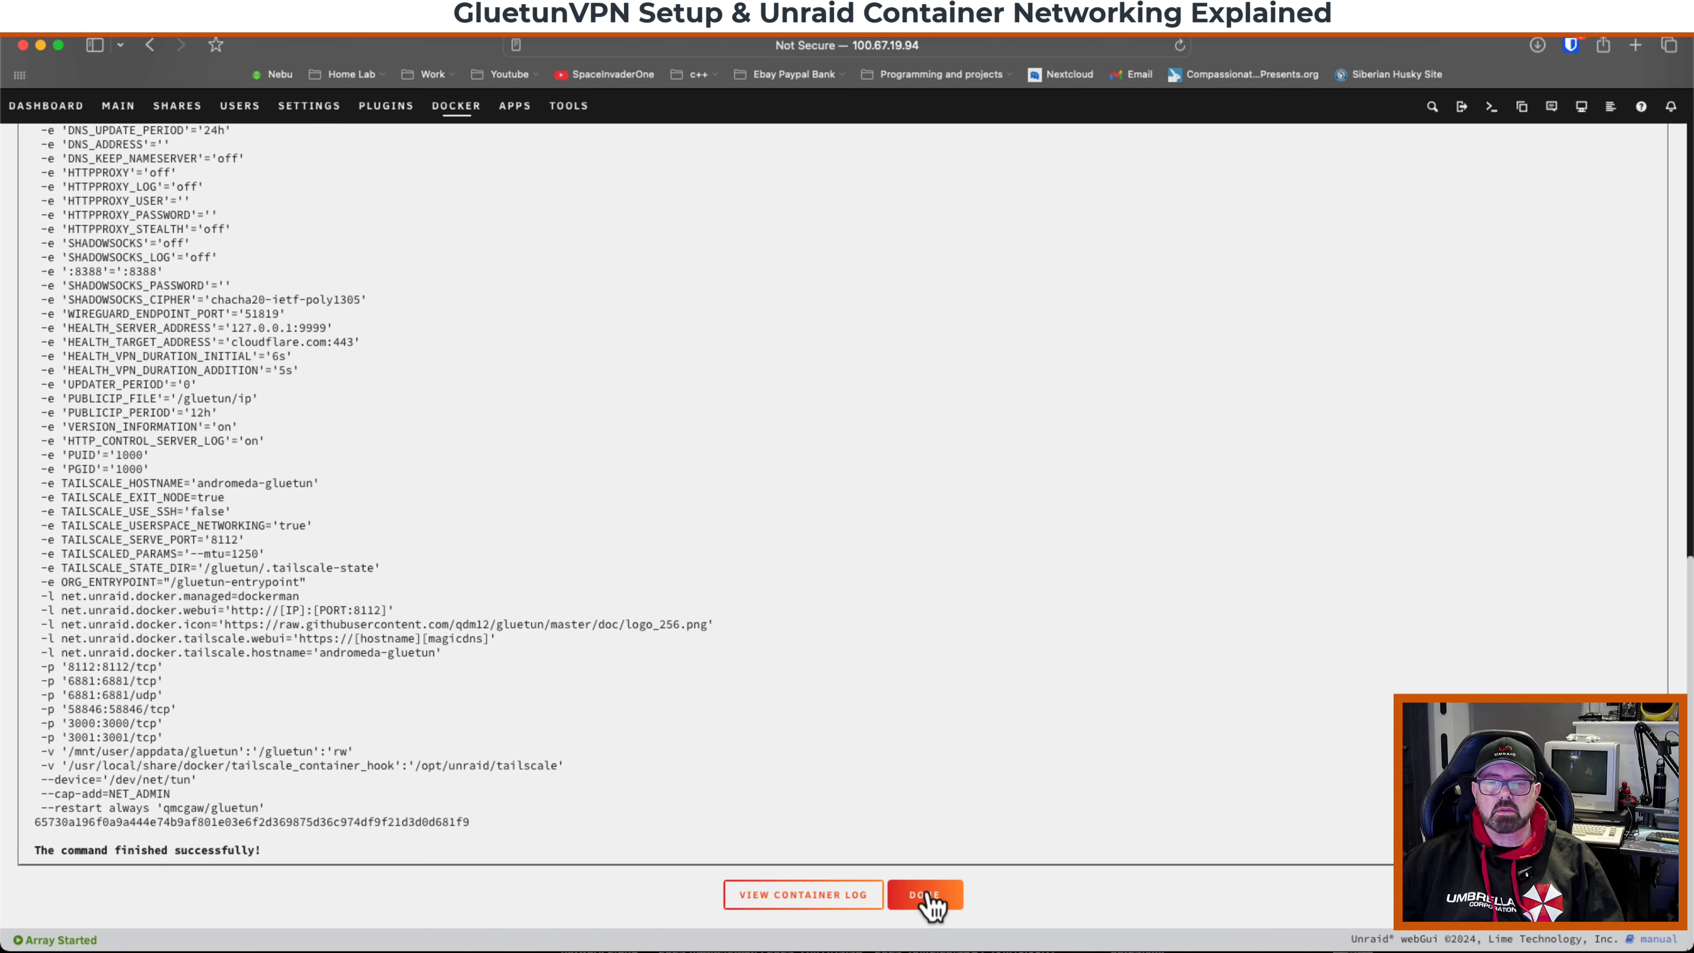
pyautogui.click(923, 899)
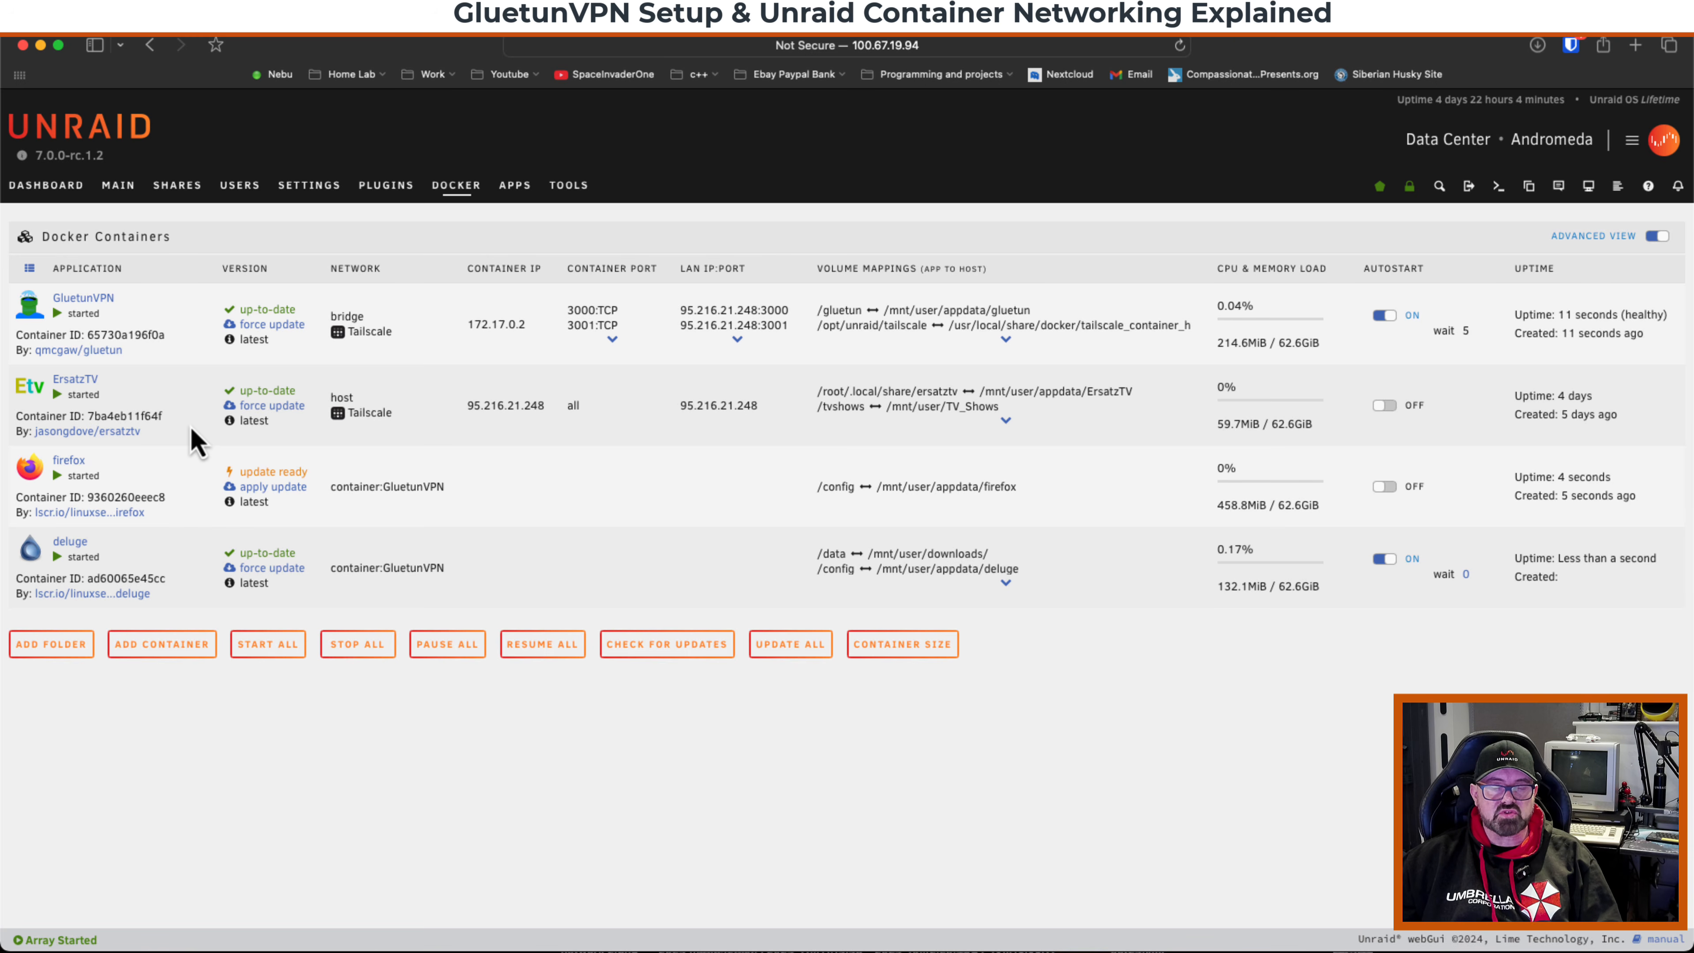
# Switch to the Imperial-Walker server, search the Apps store for glue, and start installing GluetunVPN.
pyautogui.click(275, 75)
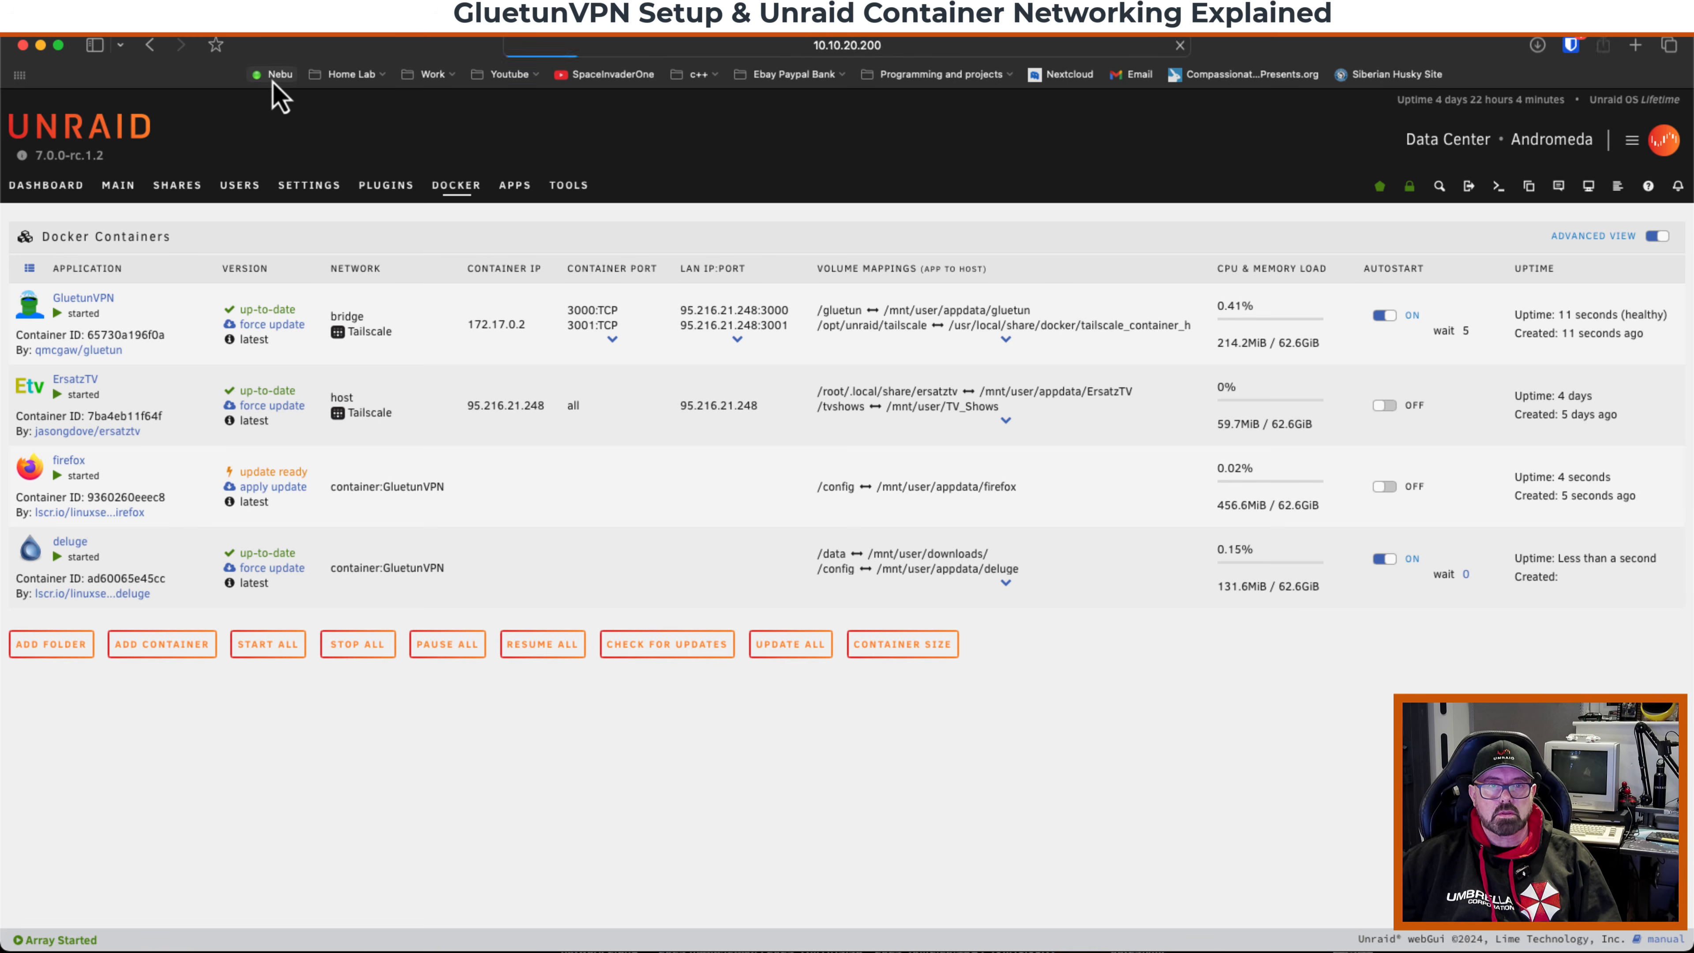
pyautogui.click(929, 187)
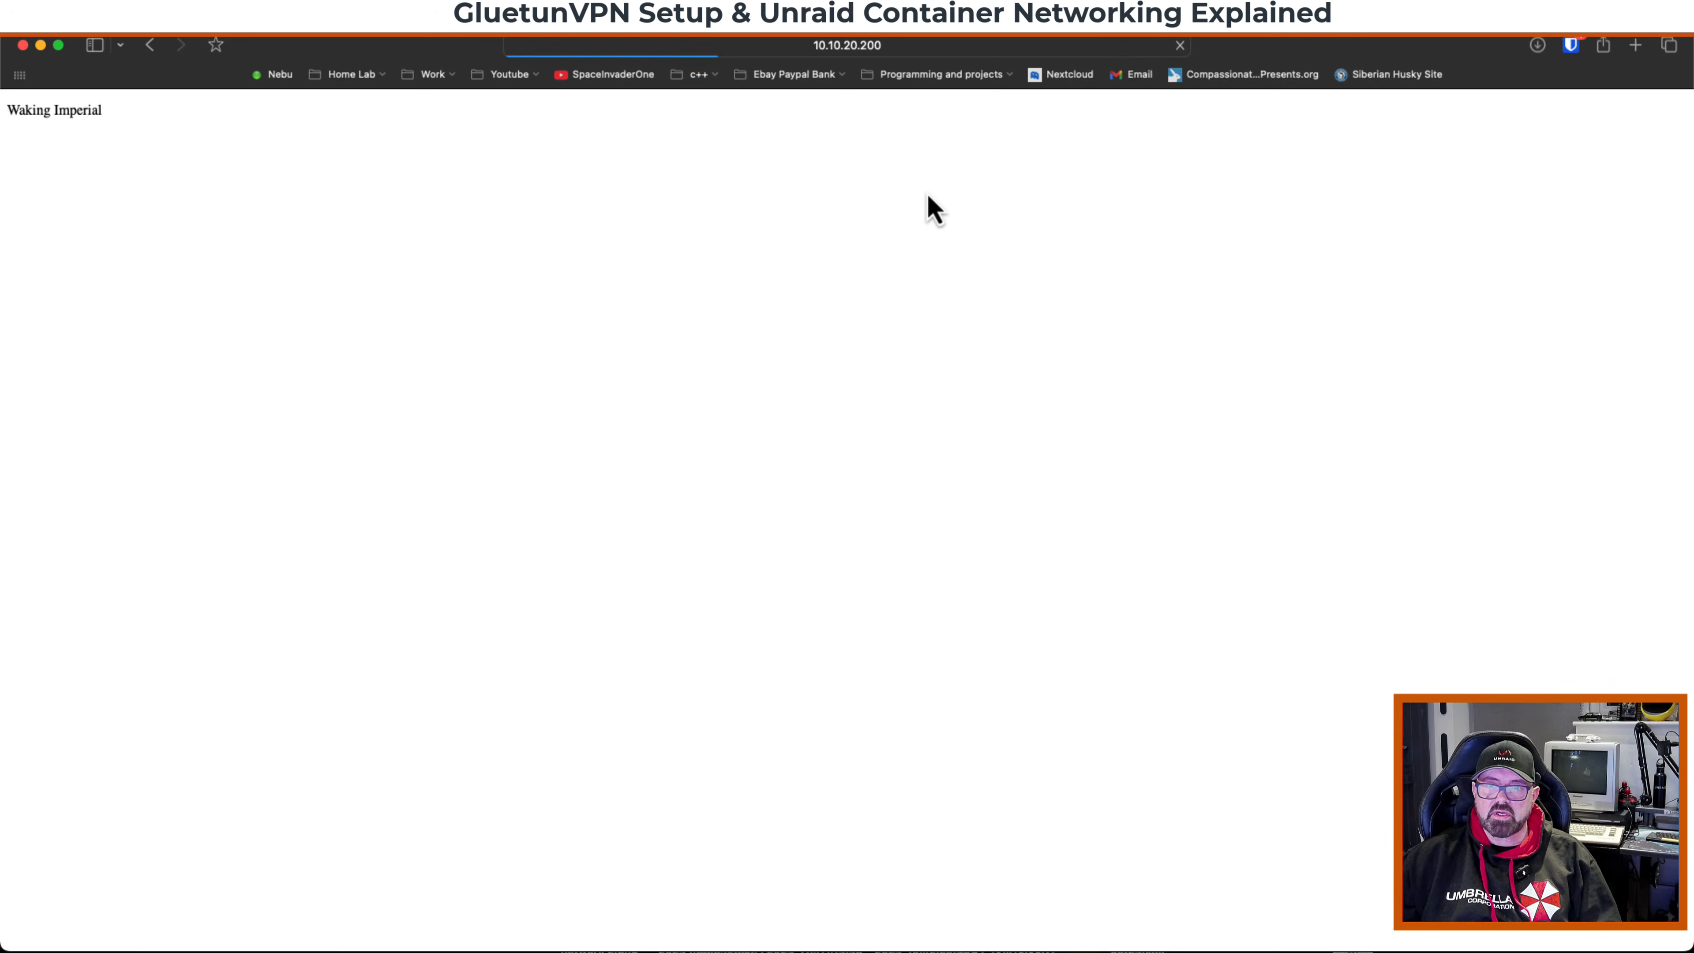
pyautogui.click(490, 199)
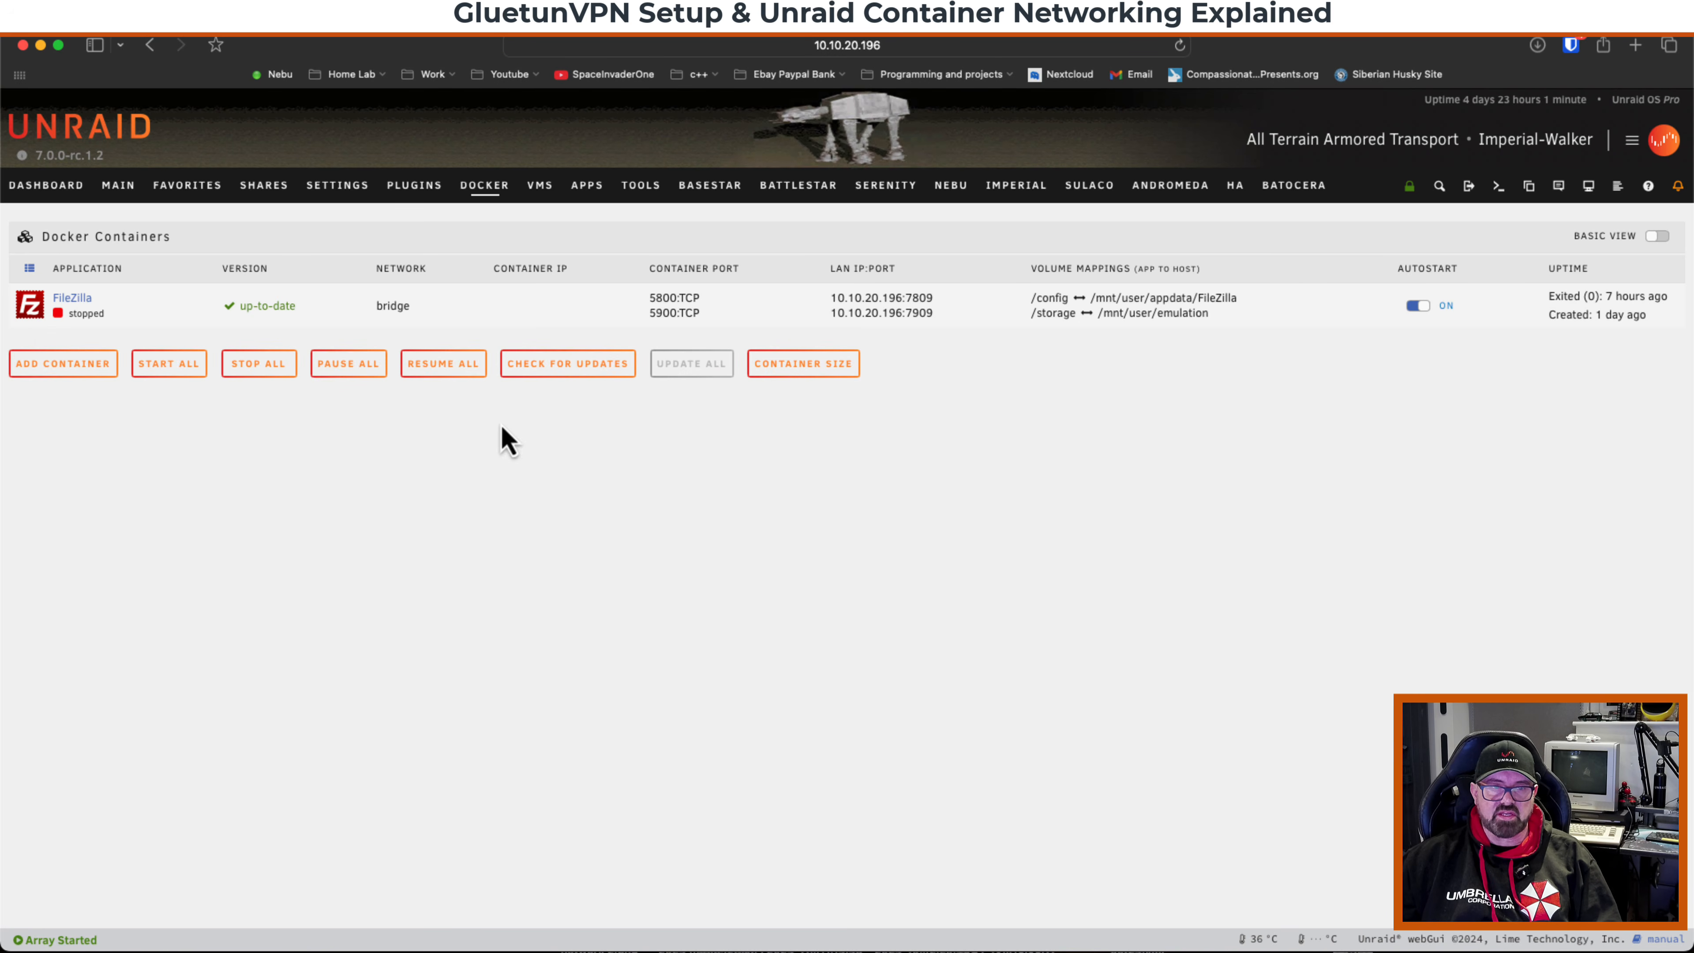
pyautogui.click(591, 195)
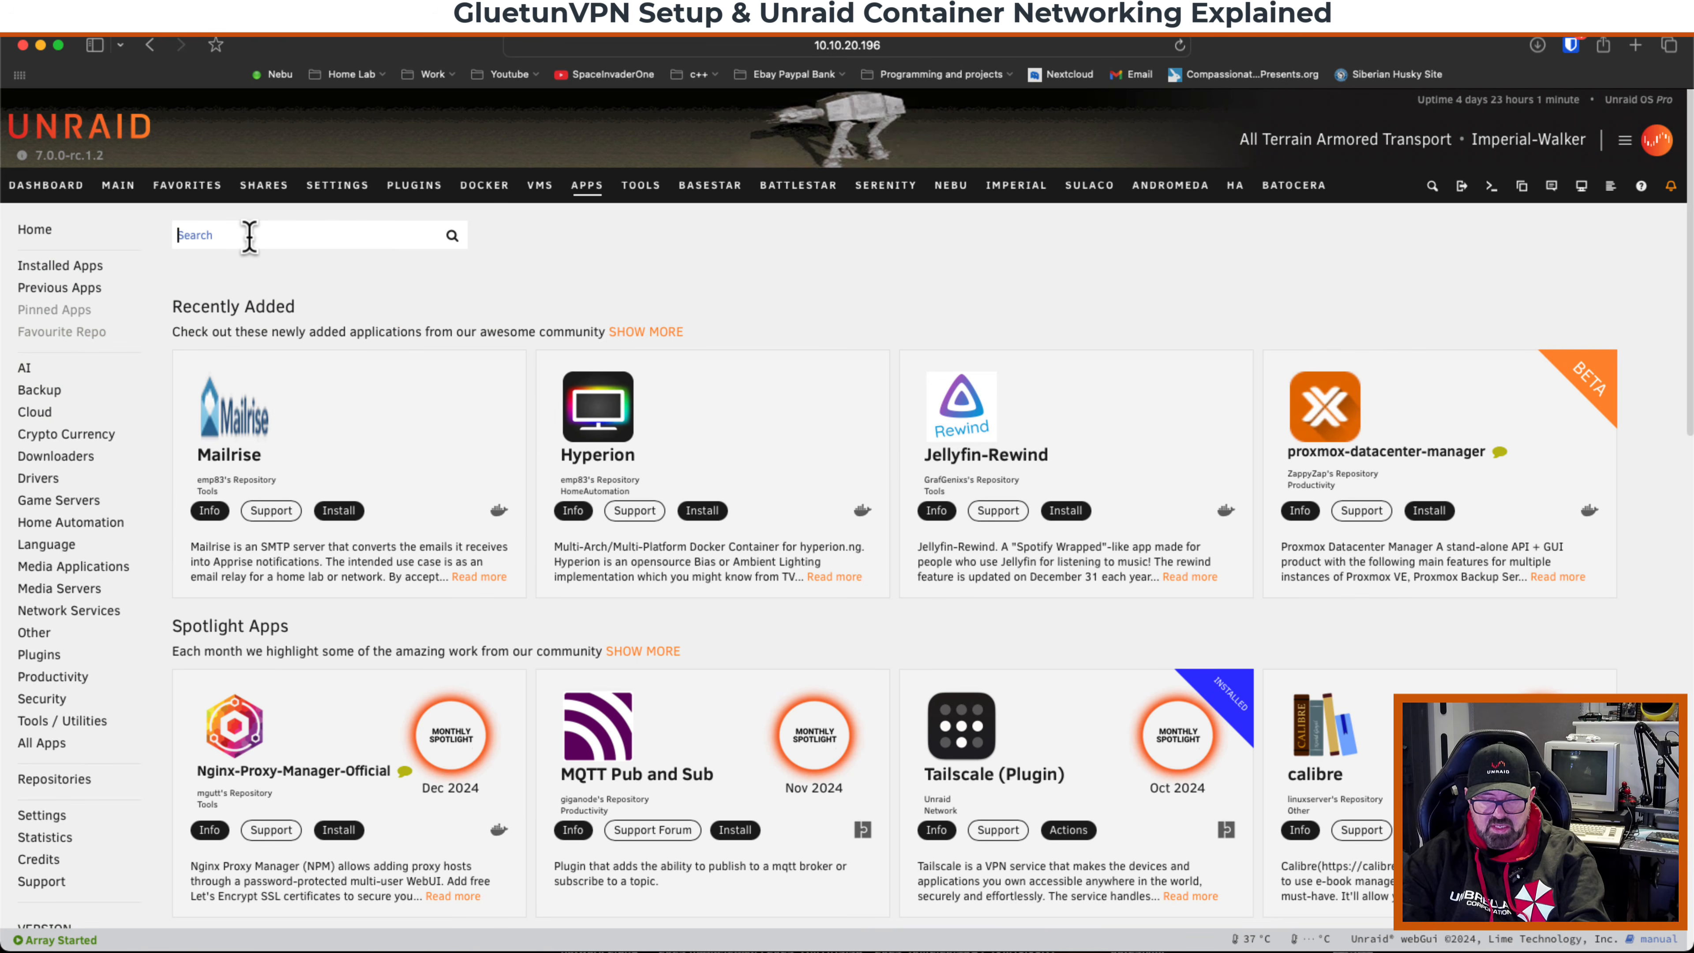
pyautogui.write('gluetunvpn')
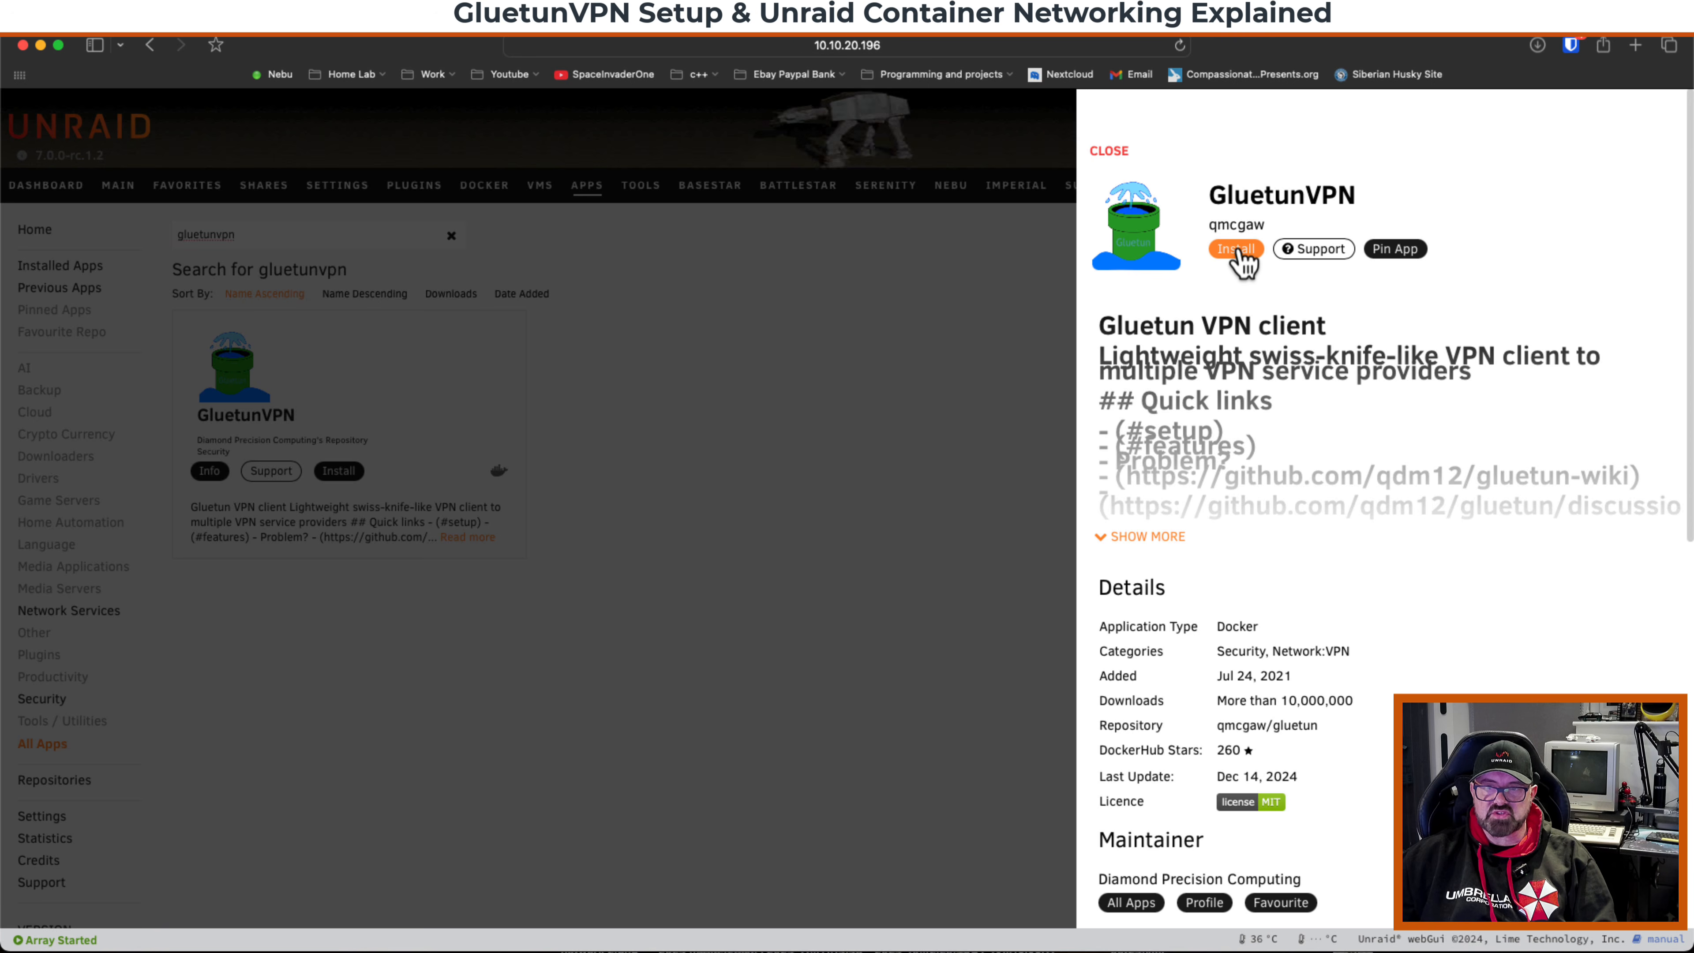
pyautogui.click(1236, 250)
# Browse the GluetunVPN install template settings and the list of VPN service providers.
pyautogui.scroll(-10, 950, 345)
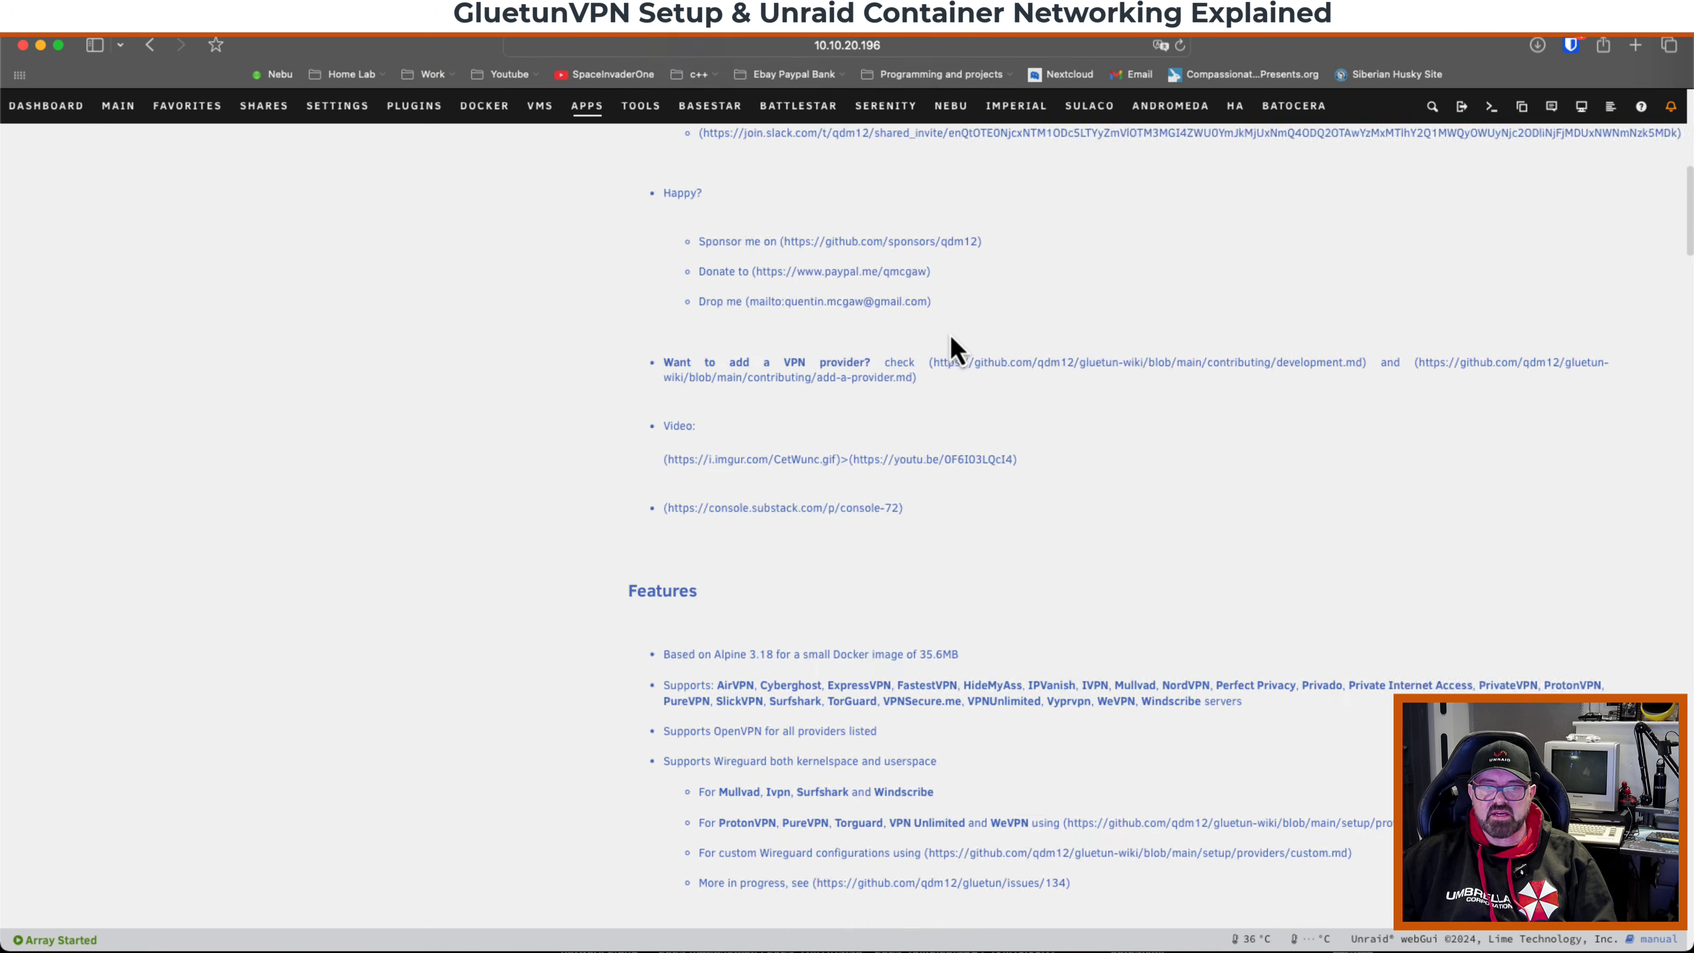
pyautogui.scroll(-20, 952, 347)
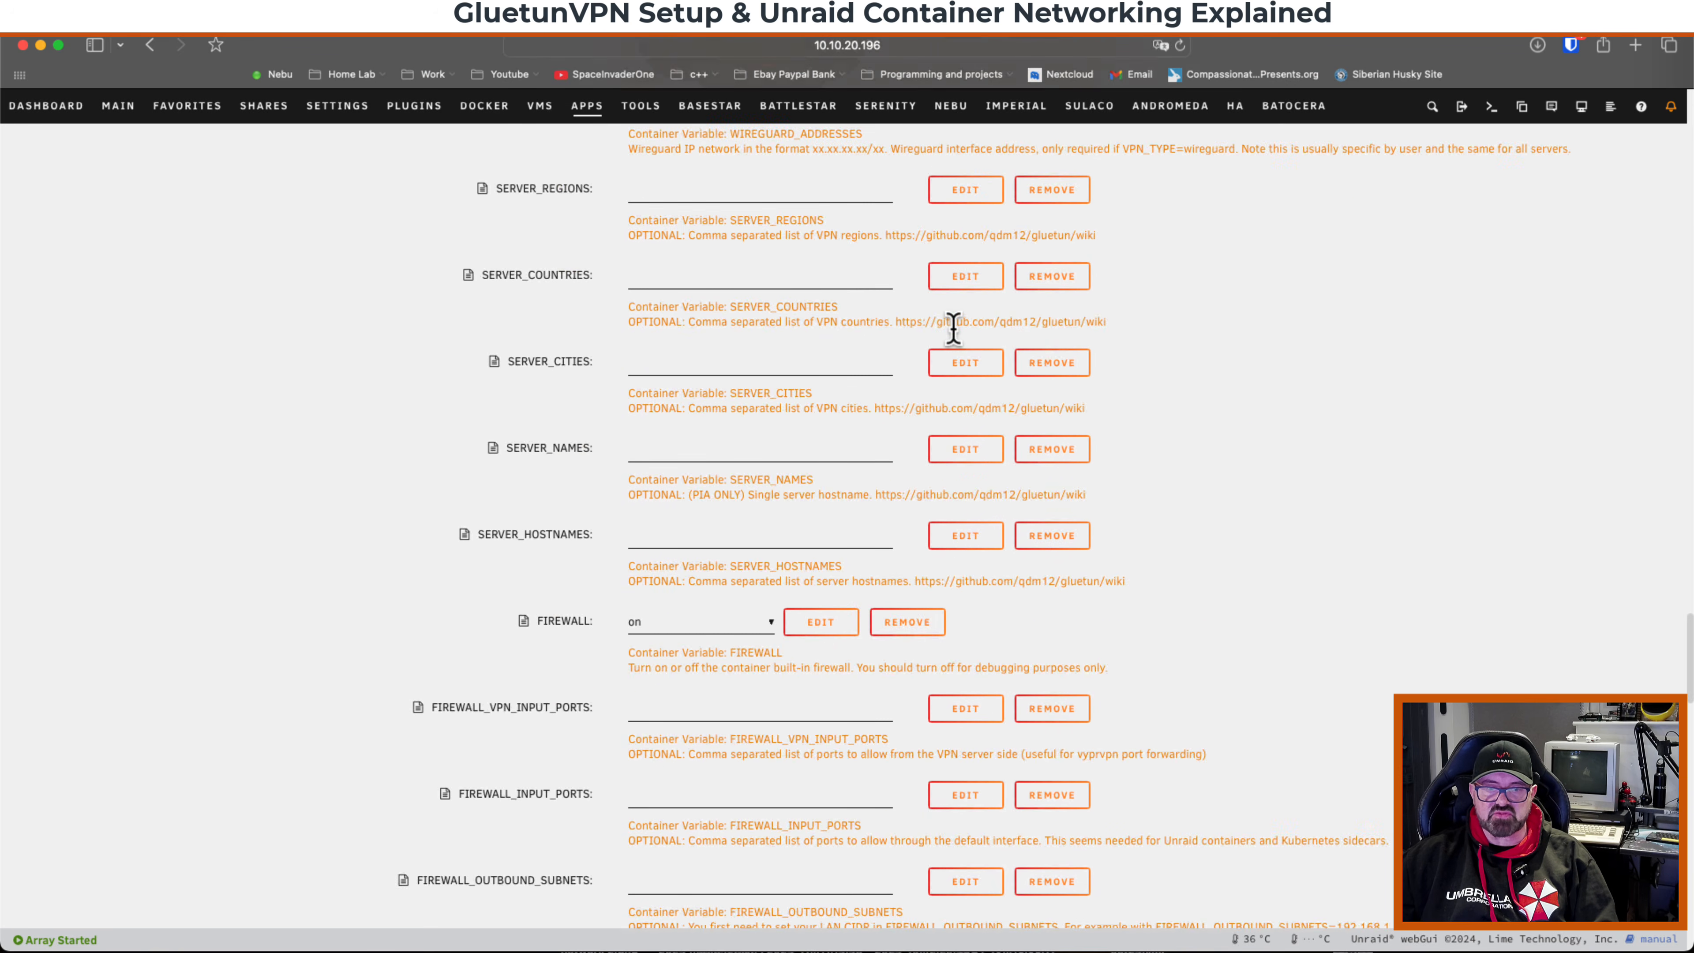
pyautogui.scroll(-20, 953, 329)
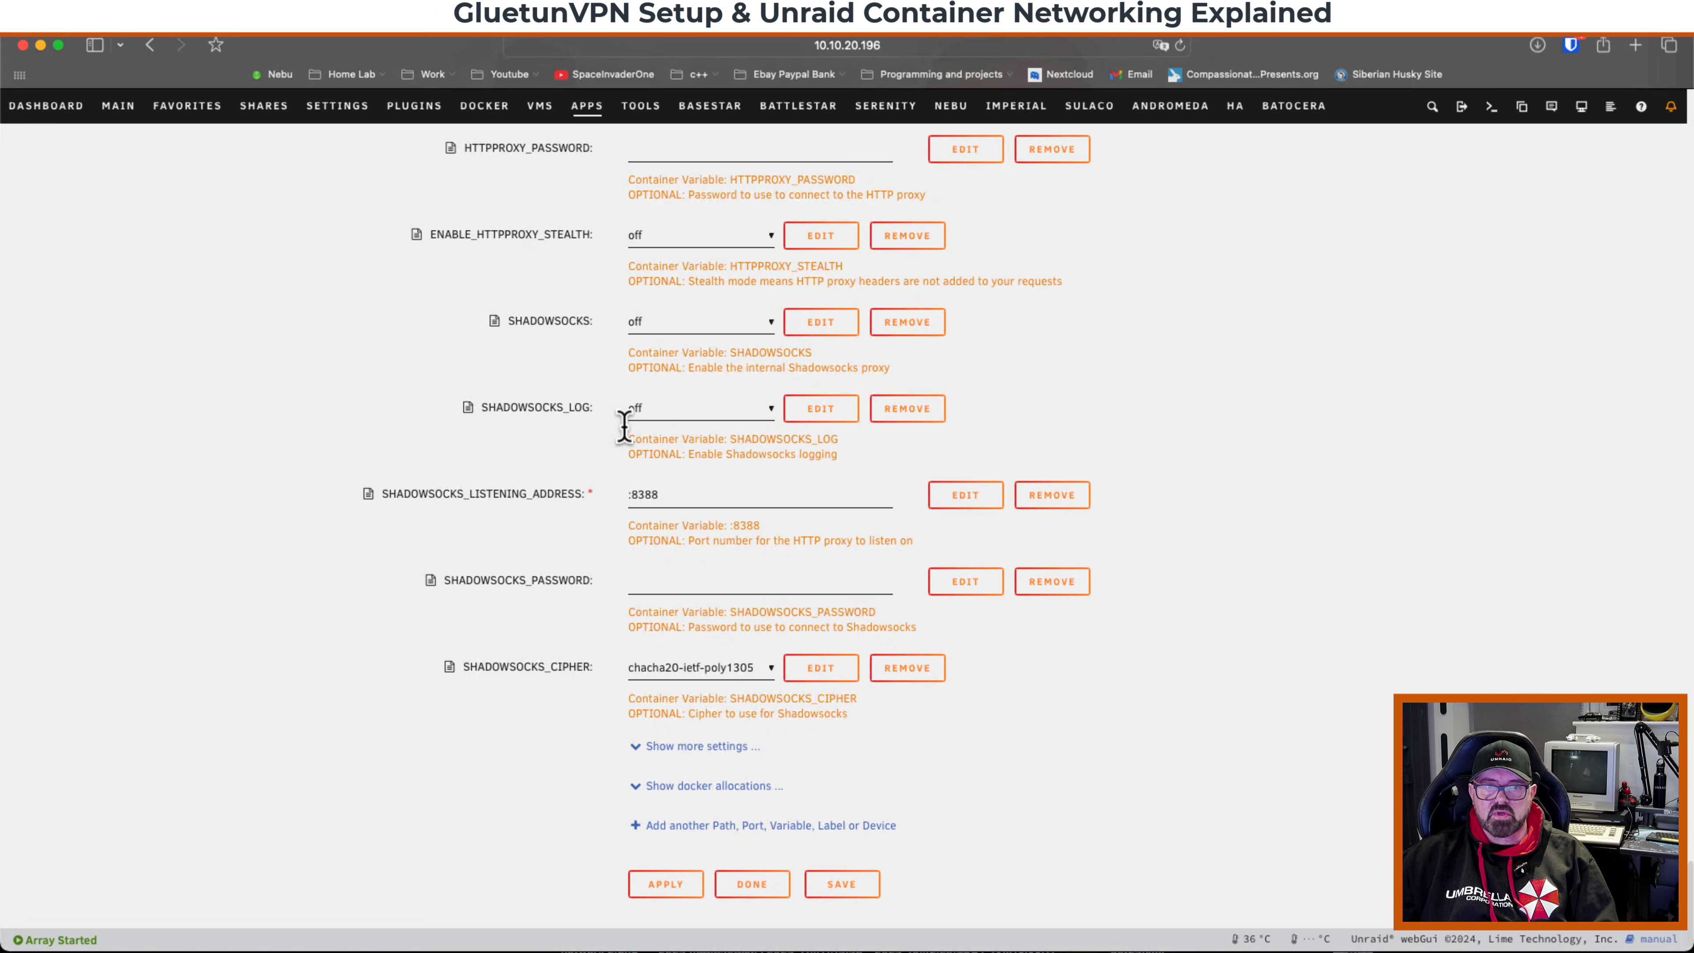
pyautogui.scroll(15, 837, 609)
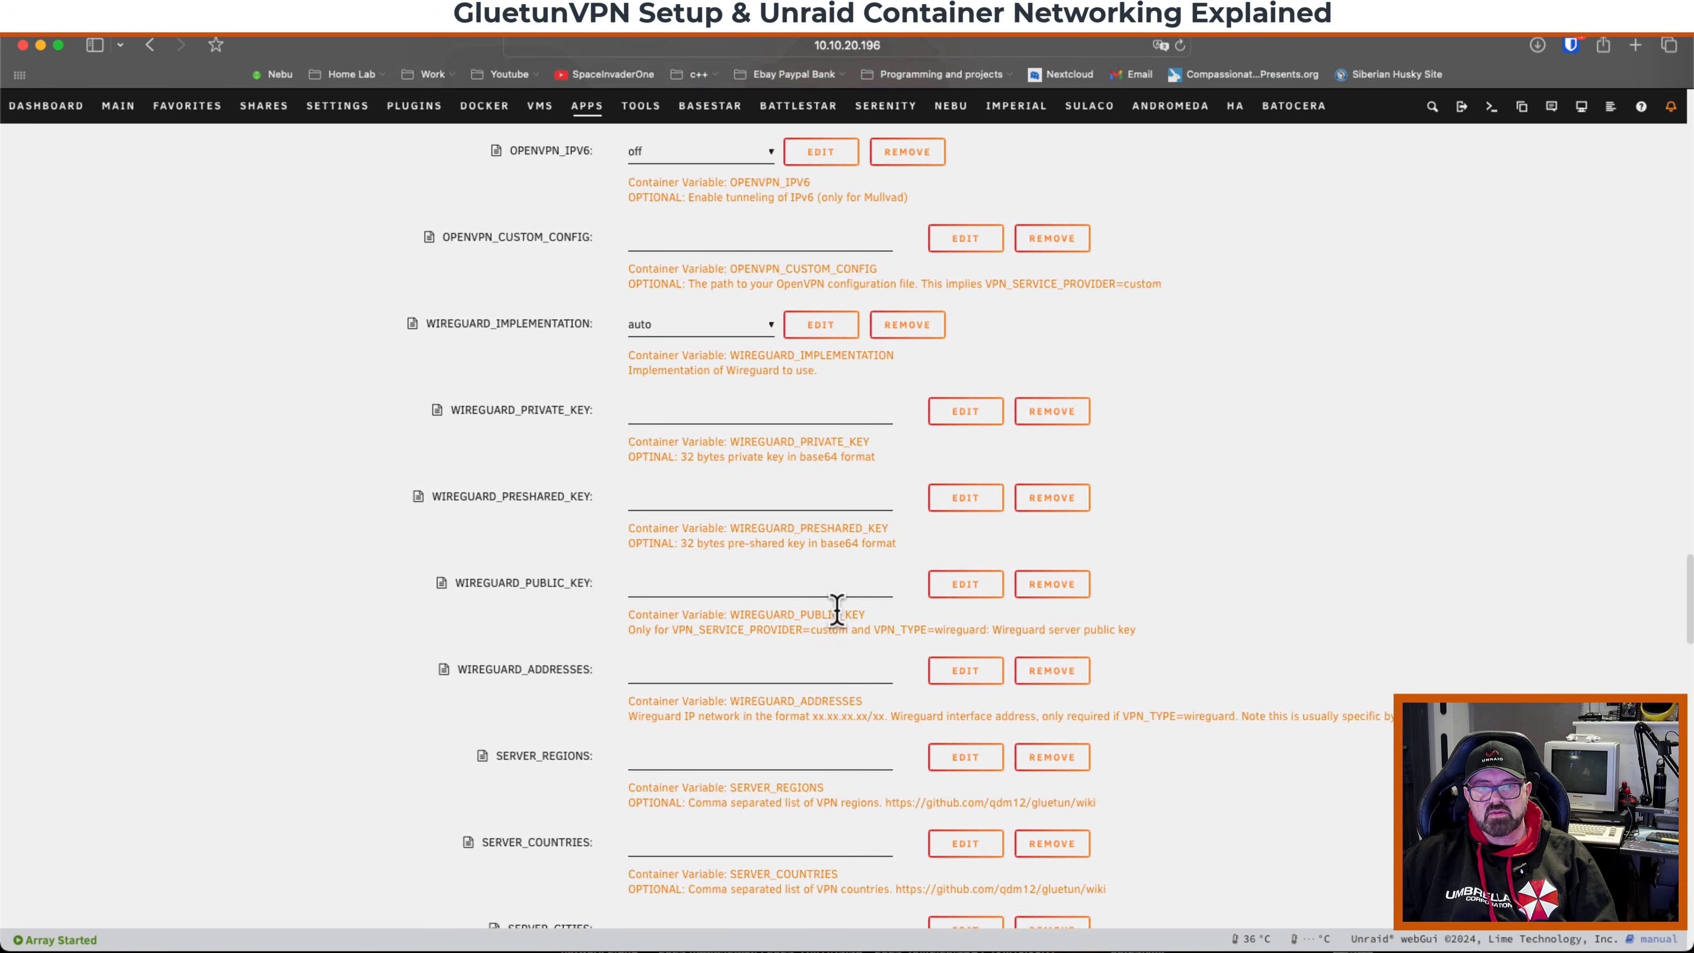
pyautogui.scroll(20, 837, 609)
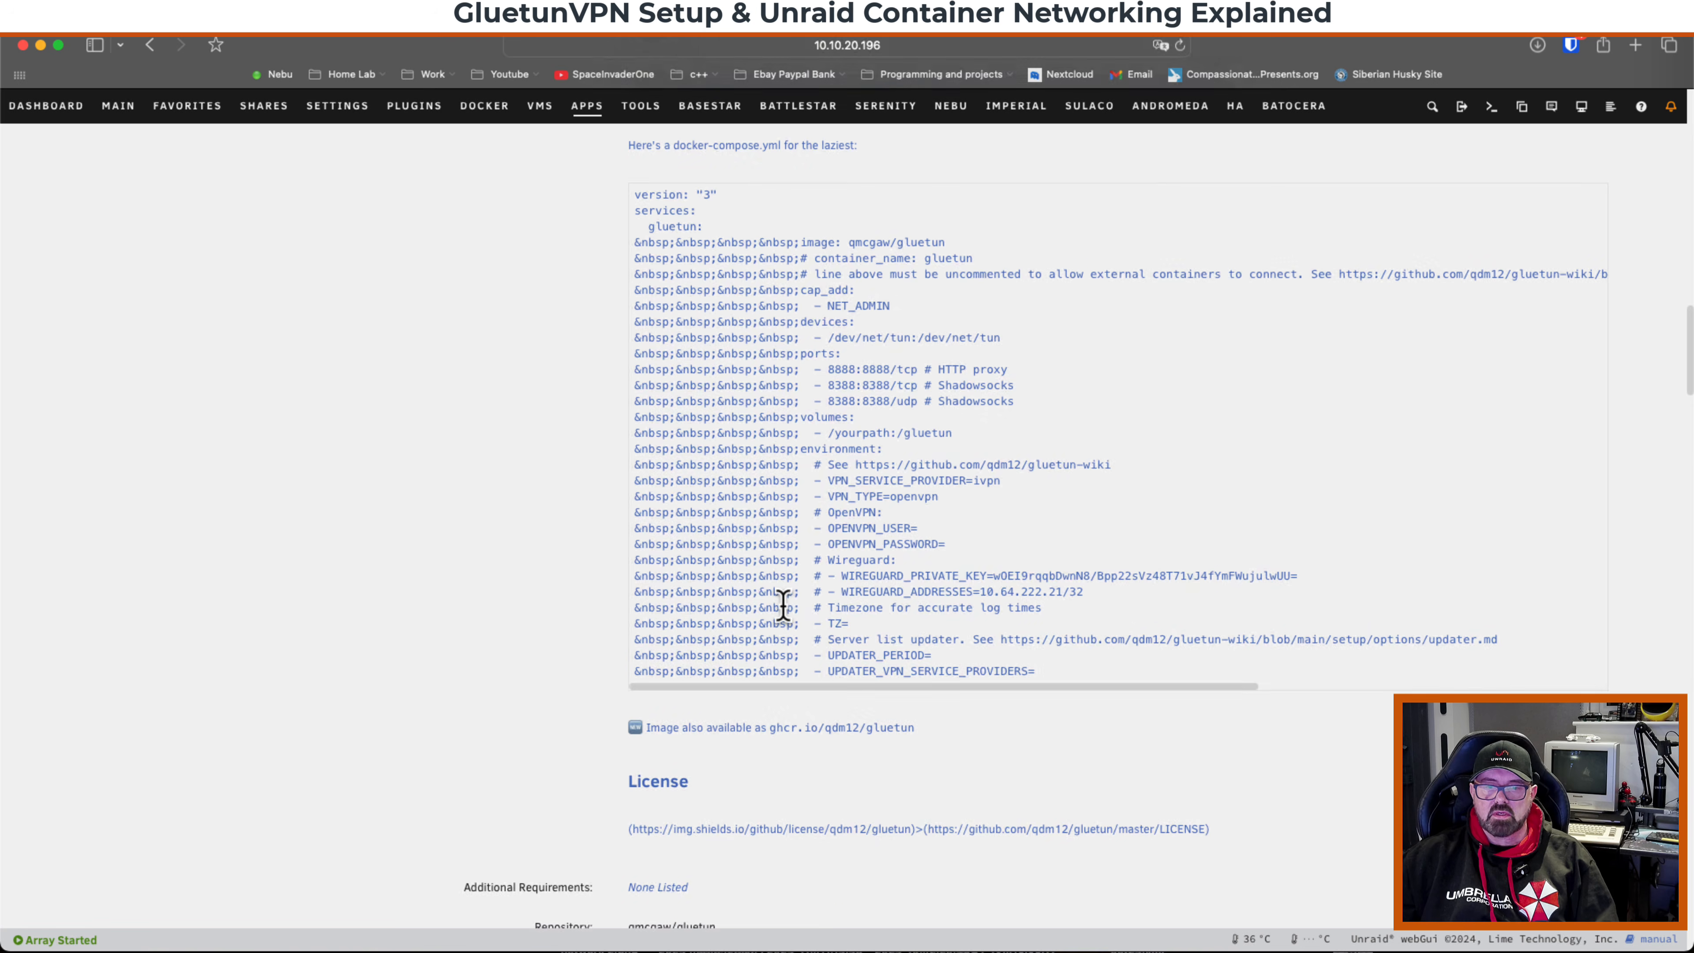
pyautogui.scroll(-10, 787, 607)
pyautogui.scroll(-3, 785, 621)
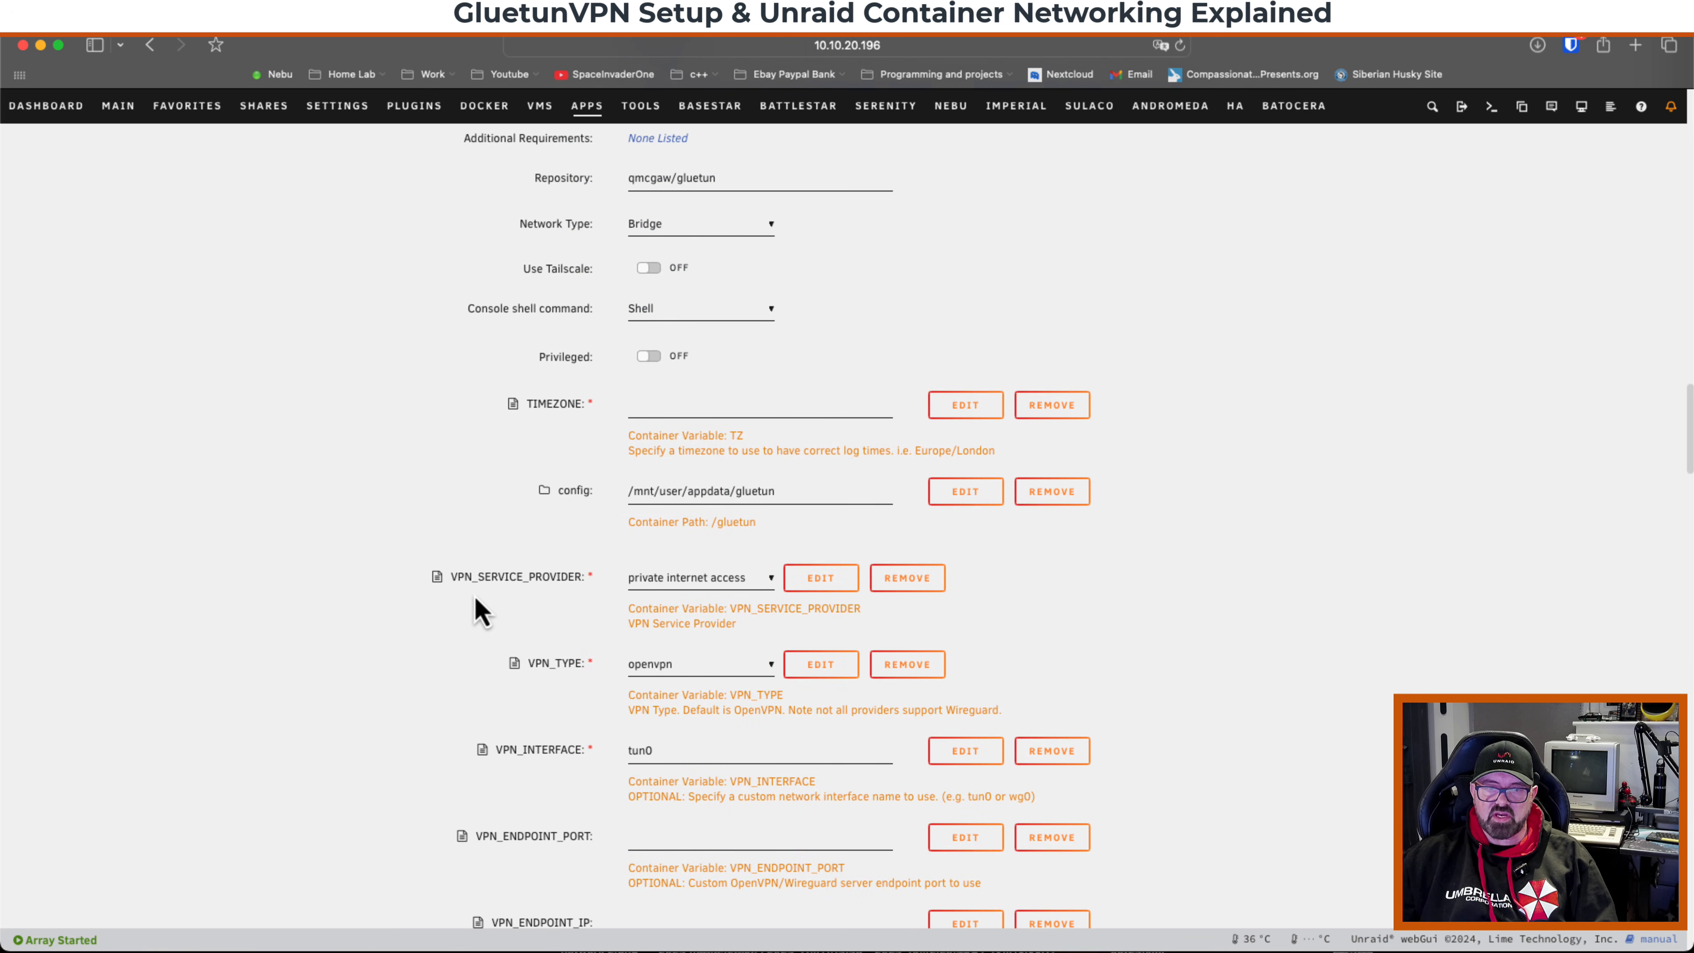
pyautogui.click(657, 580)
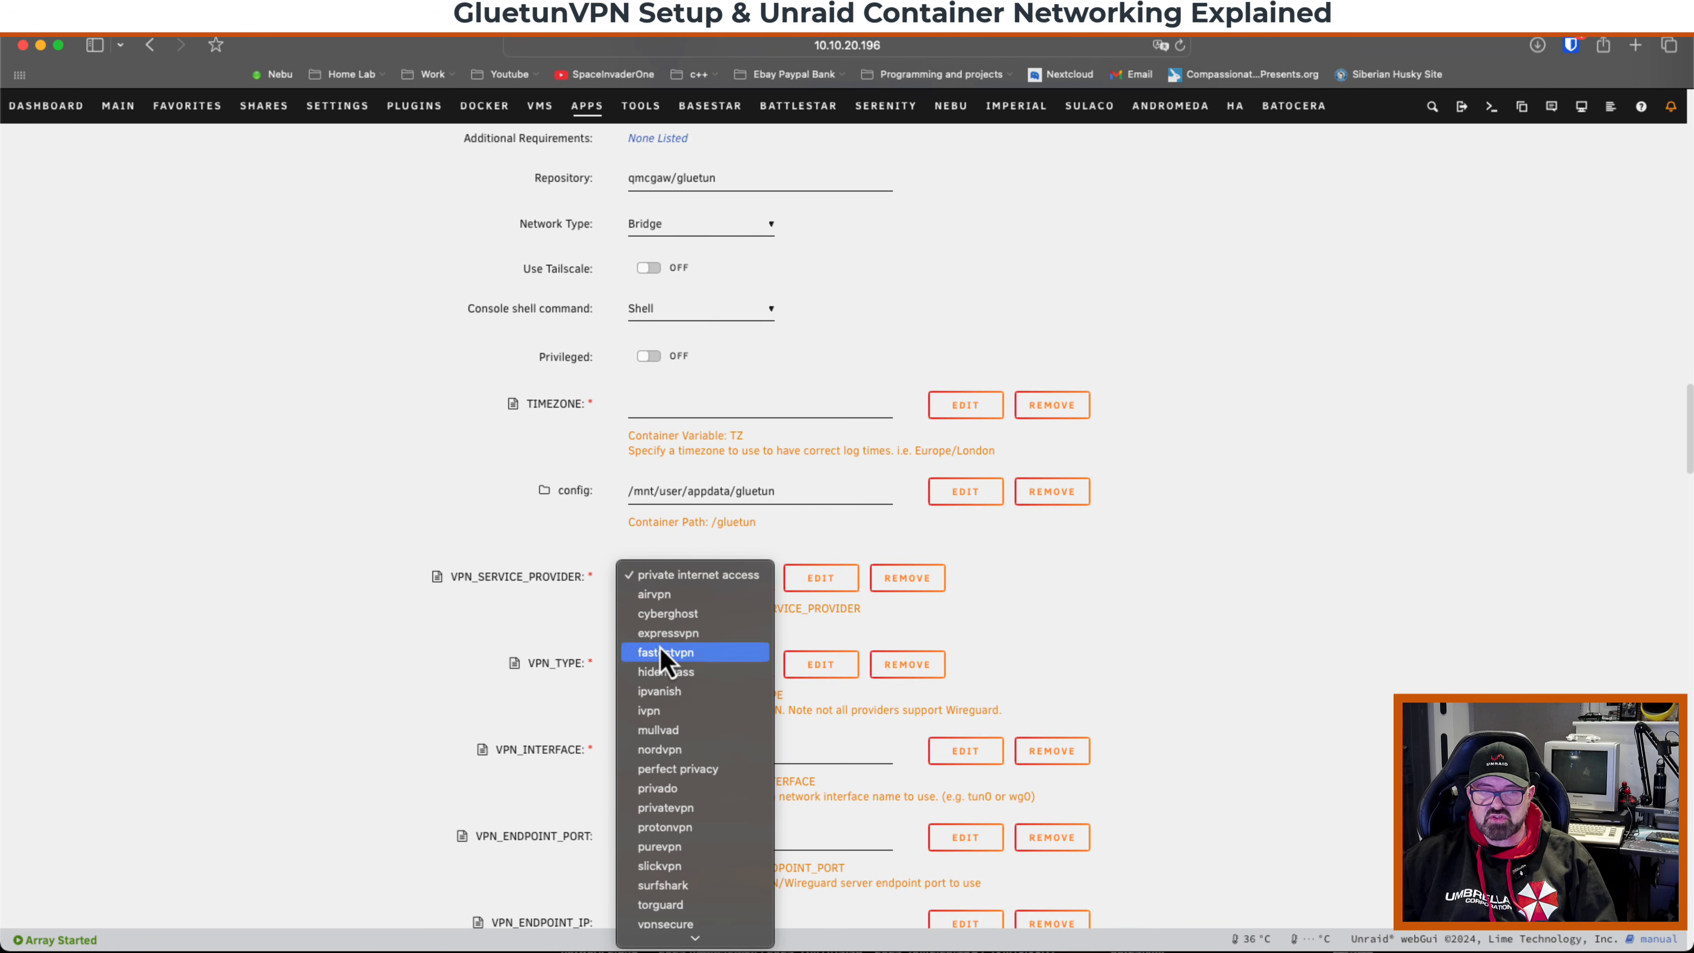
pyautogui.click(810, 545)
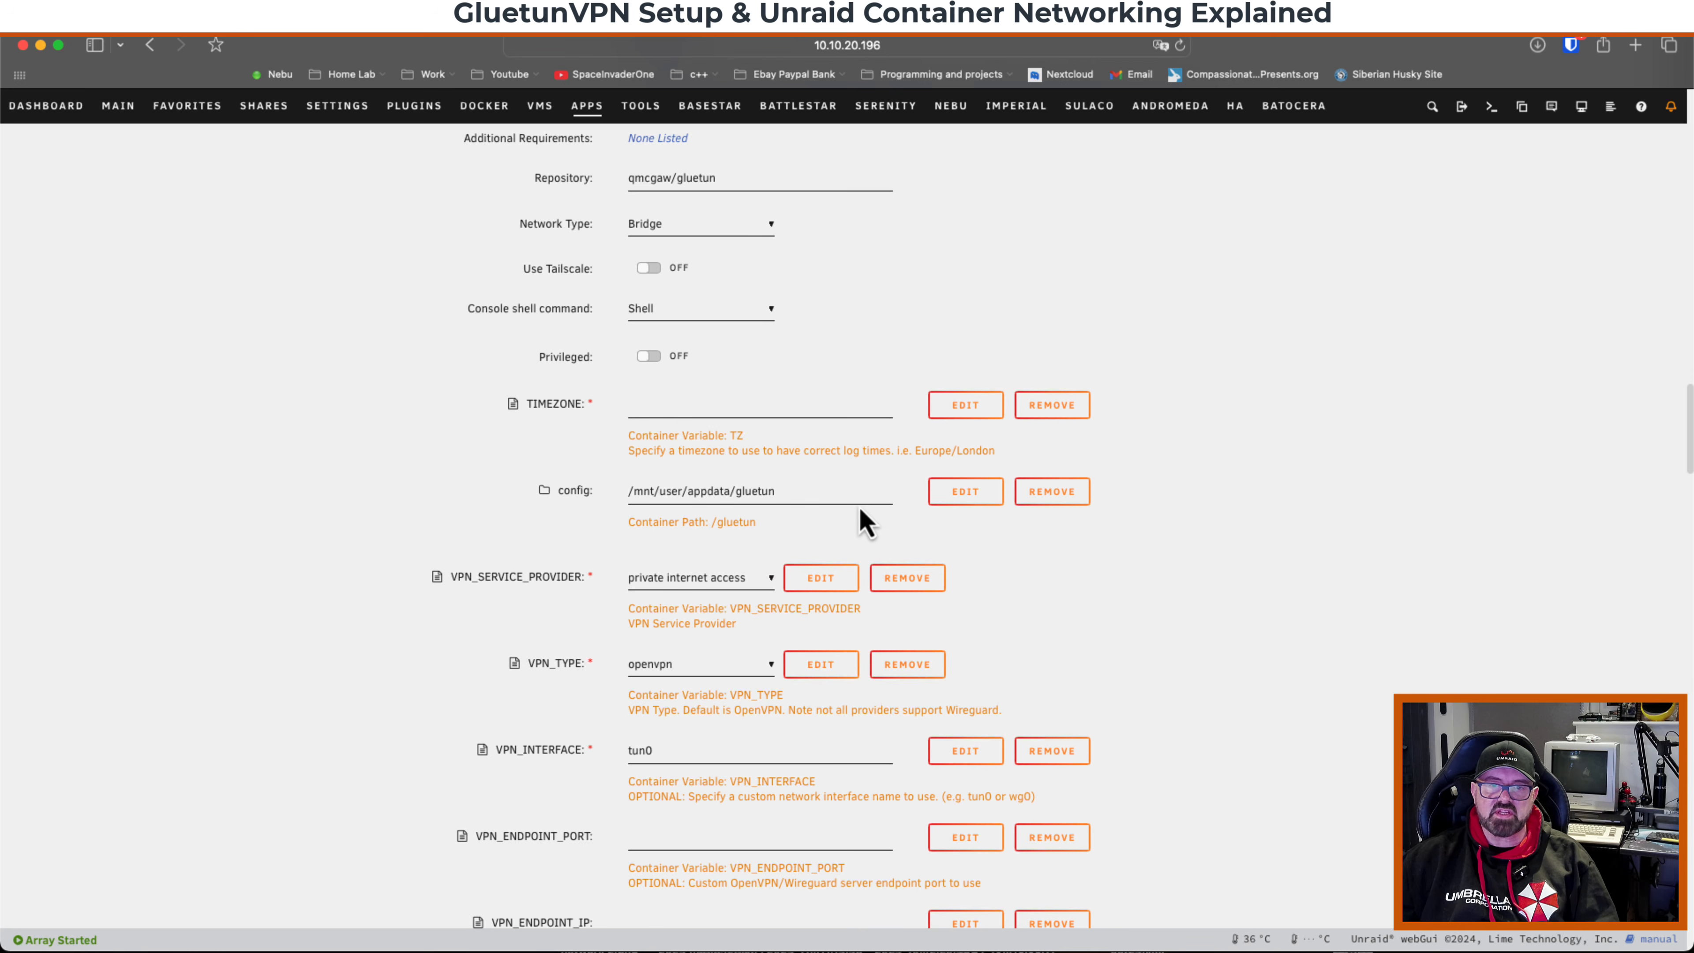
# Set the TIMEZONE to Europe/London and keep openvpn as the VPN type.
pyautogui.click(659, 404)
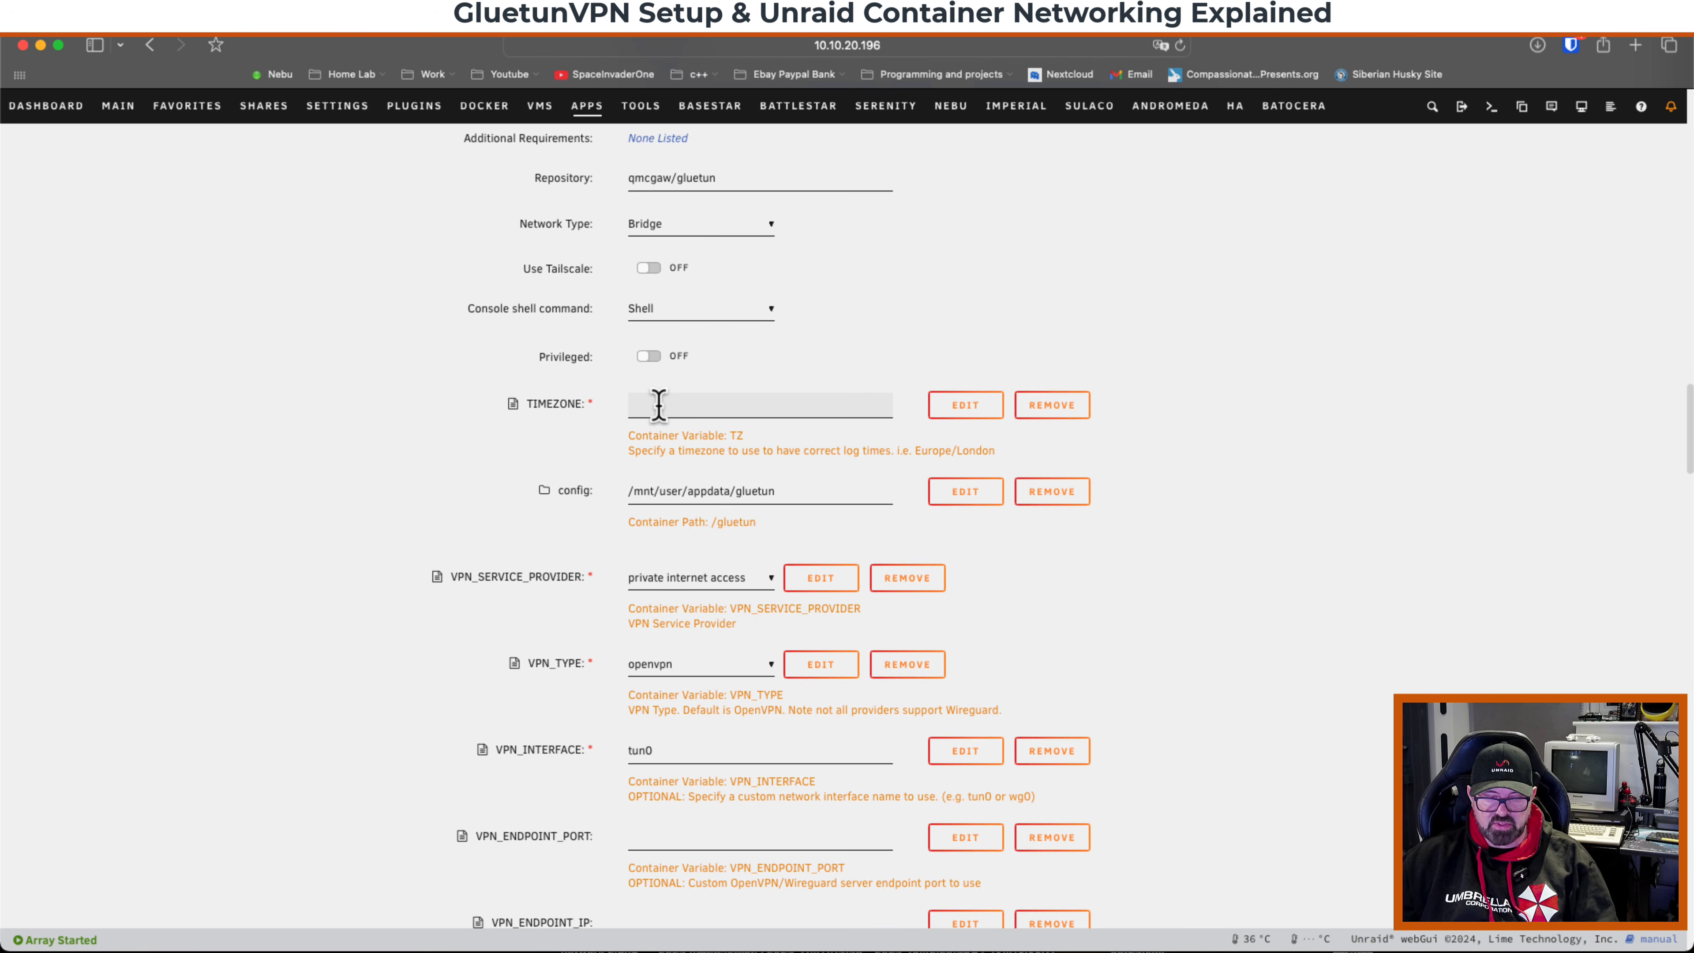
pyautogui.write('Europe/London')
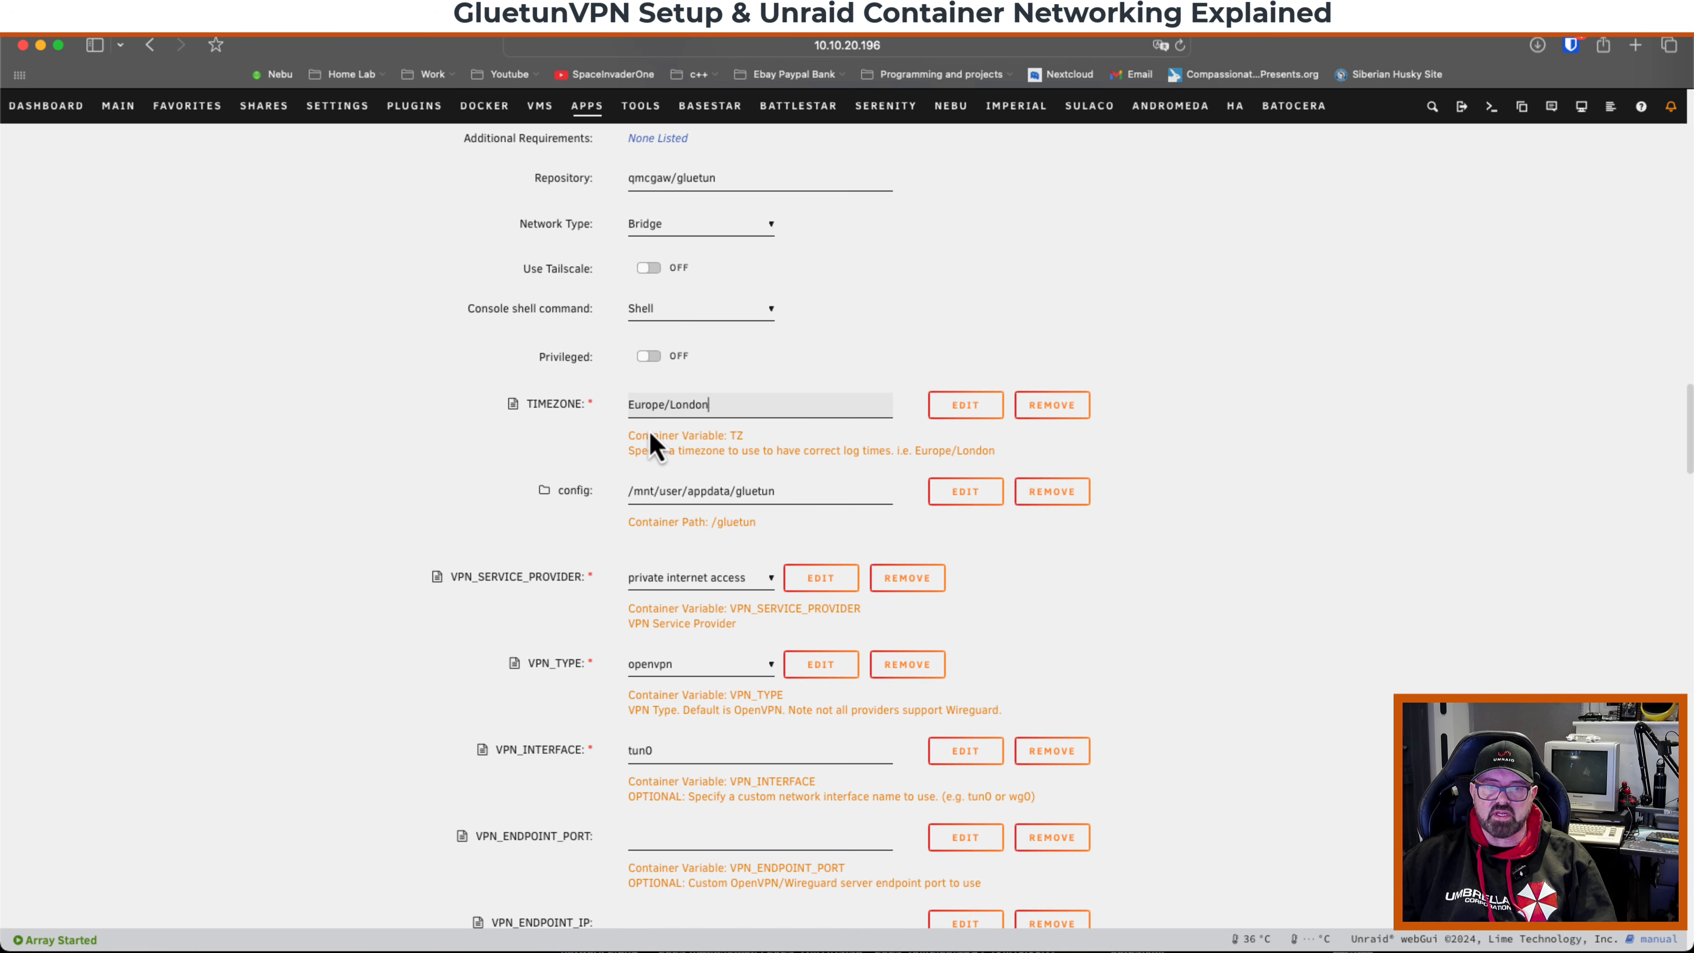
pyautogui.scroll(-1, 682, 497)
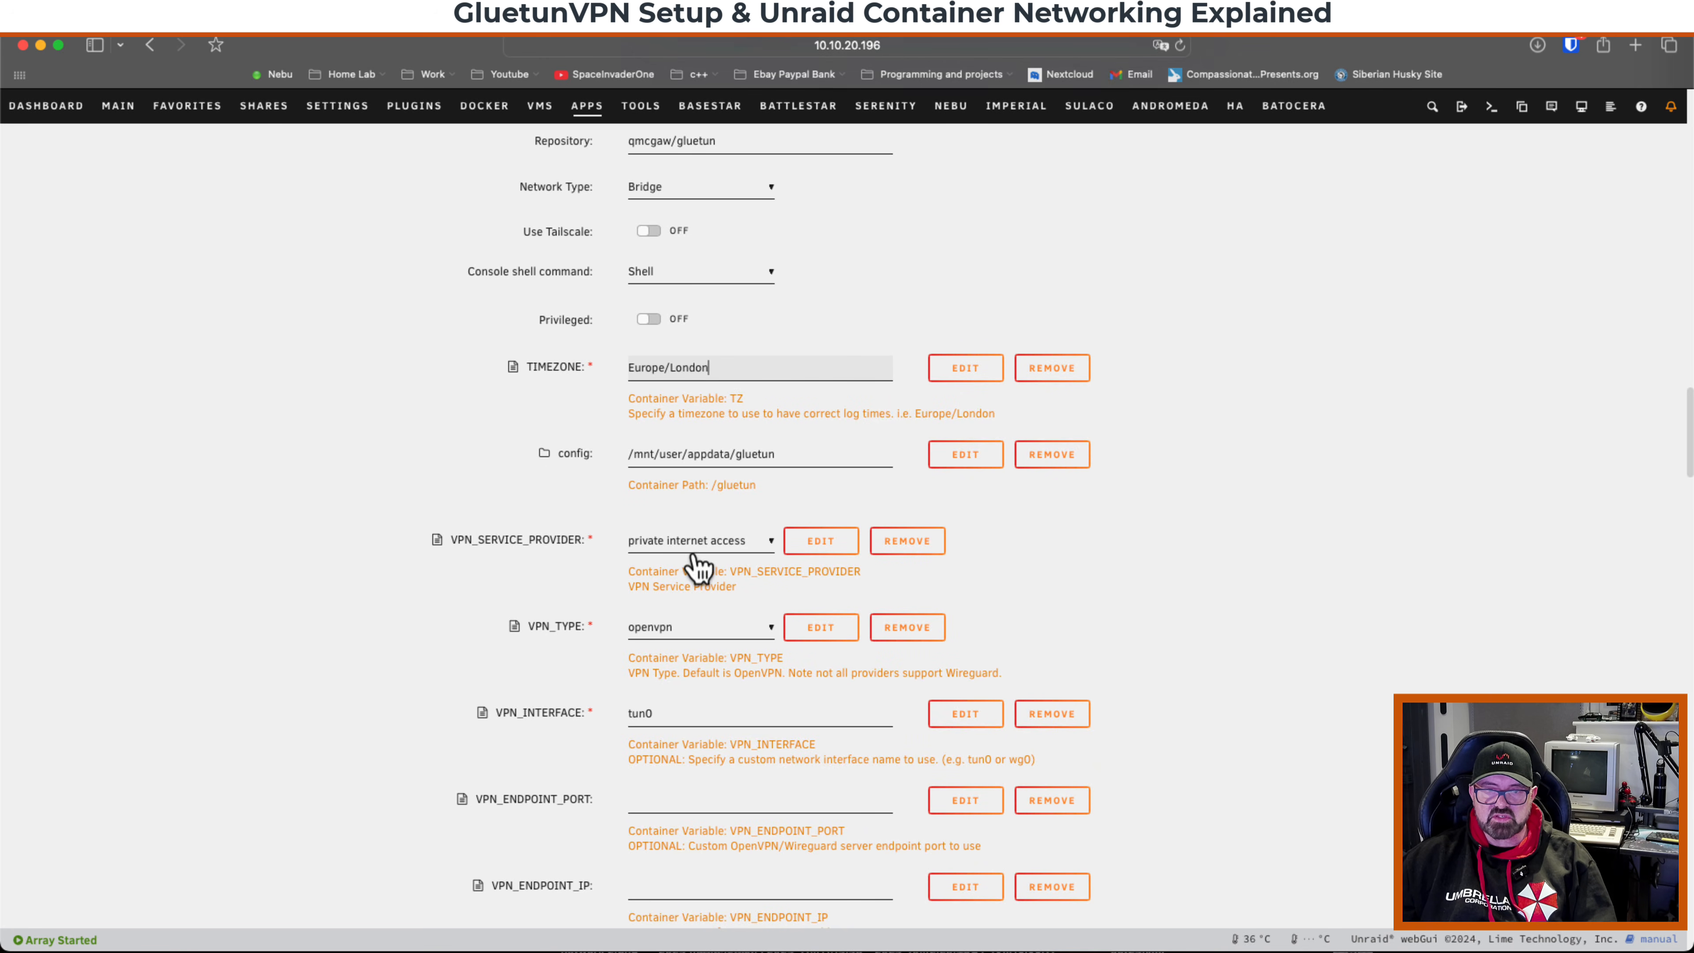
pyautogui.scroll(-4, 709, 574)
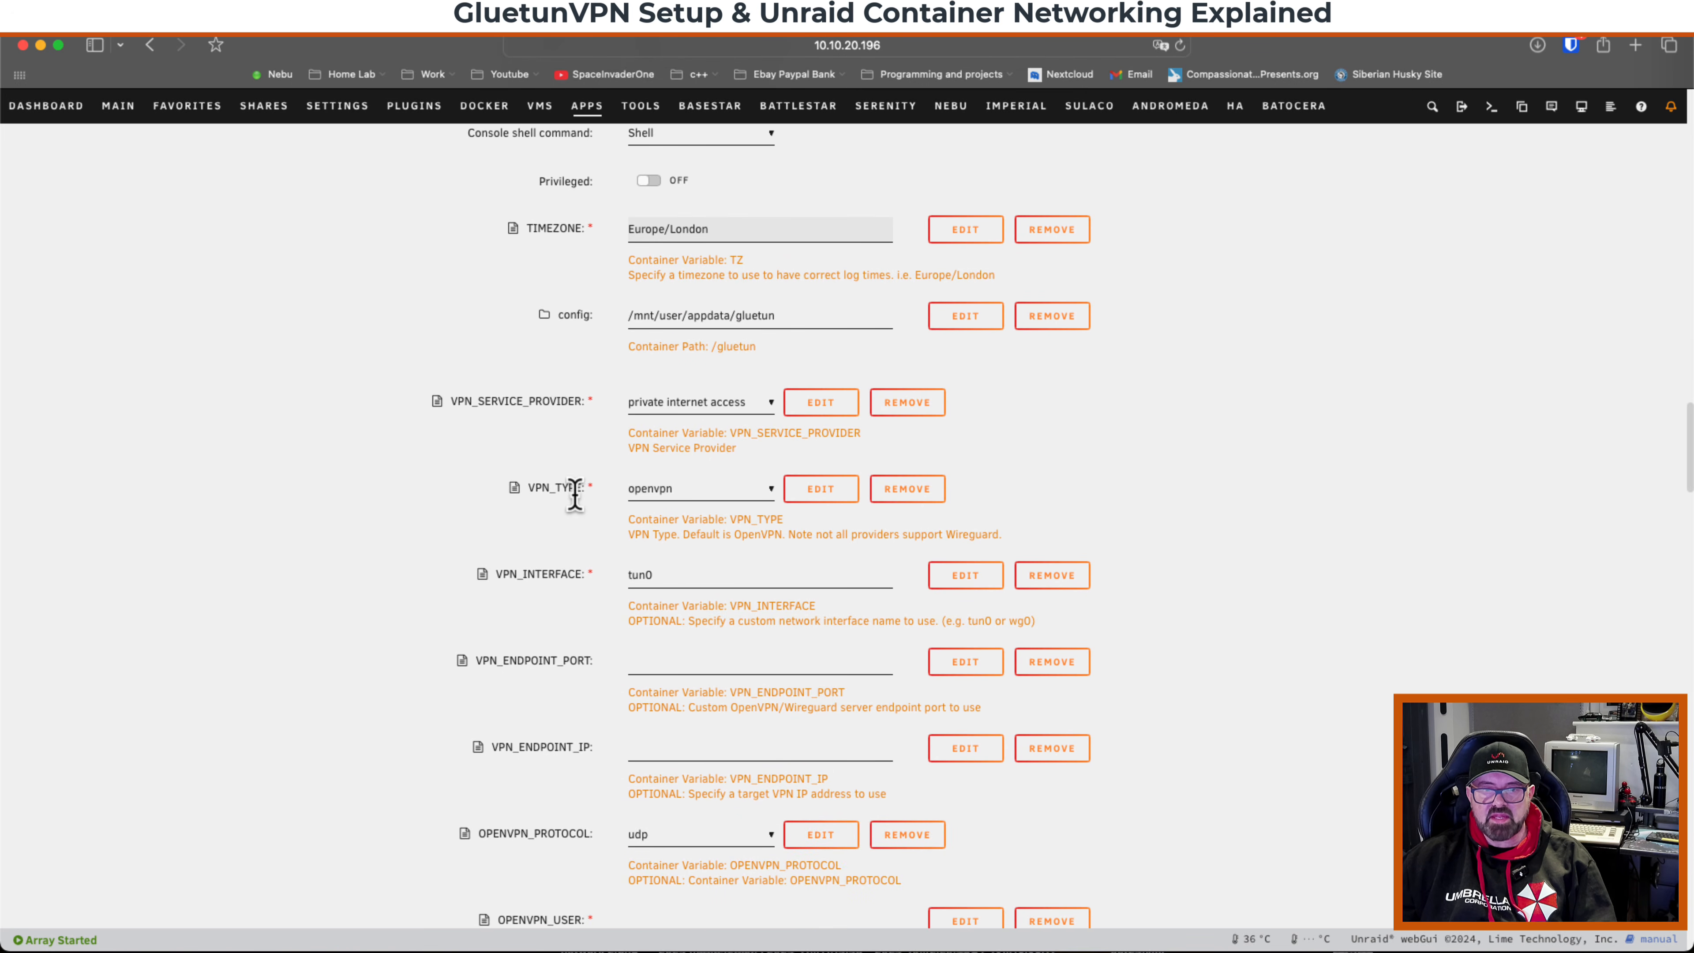
pyautogui.click(694, 490)
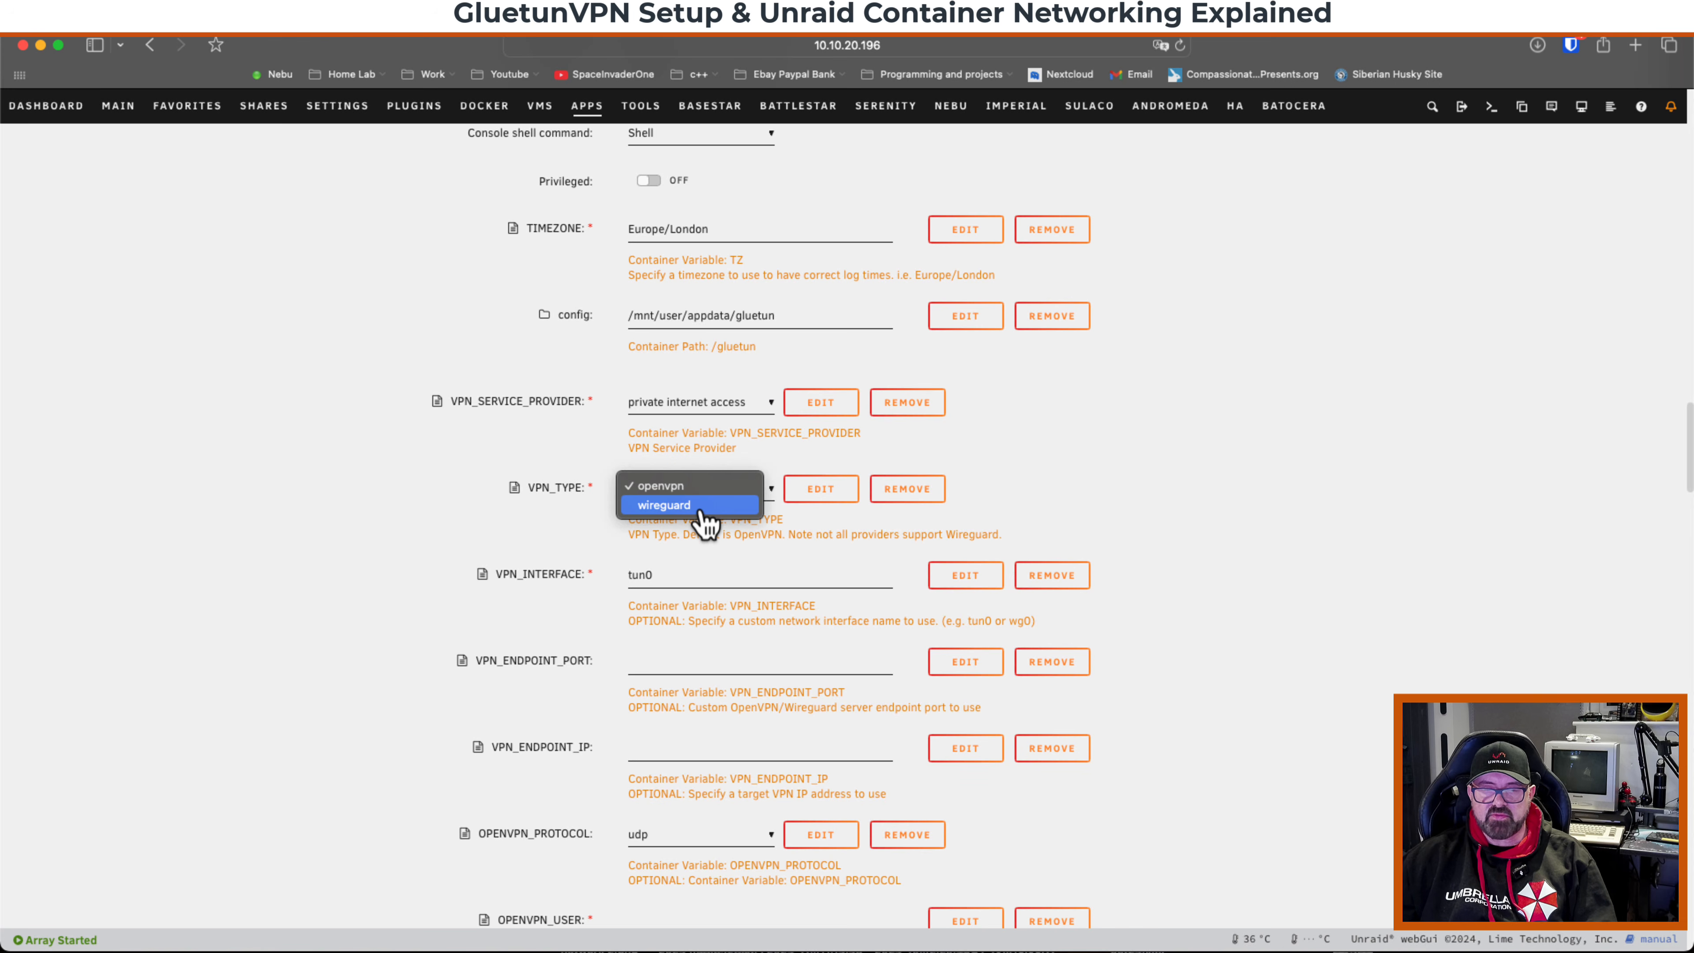
pyautogui.click(665, 488)
# Check the OPENVPN_PROTOCOL choices and keep it set to udp.
pyautogui.scroll(-3, 663, 487)
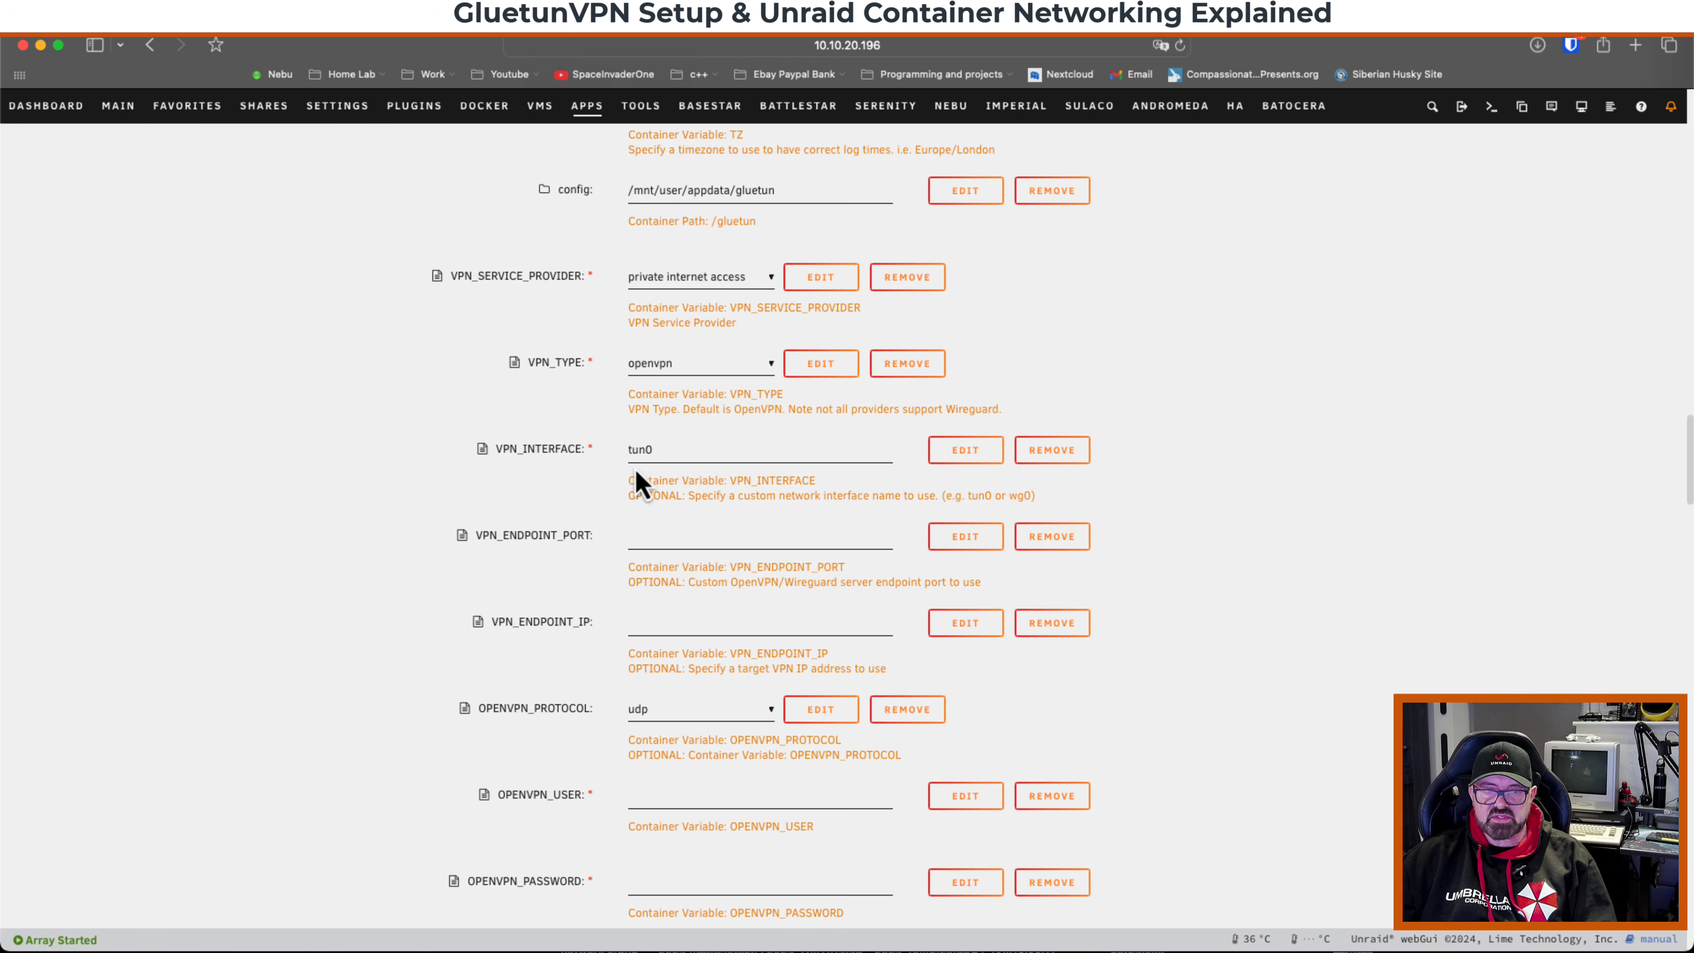
pyautogui.scroll(-4, 640, 470)
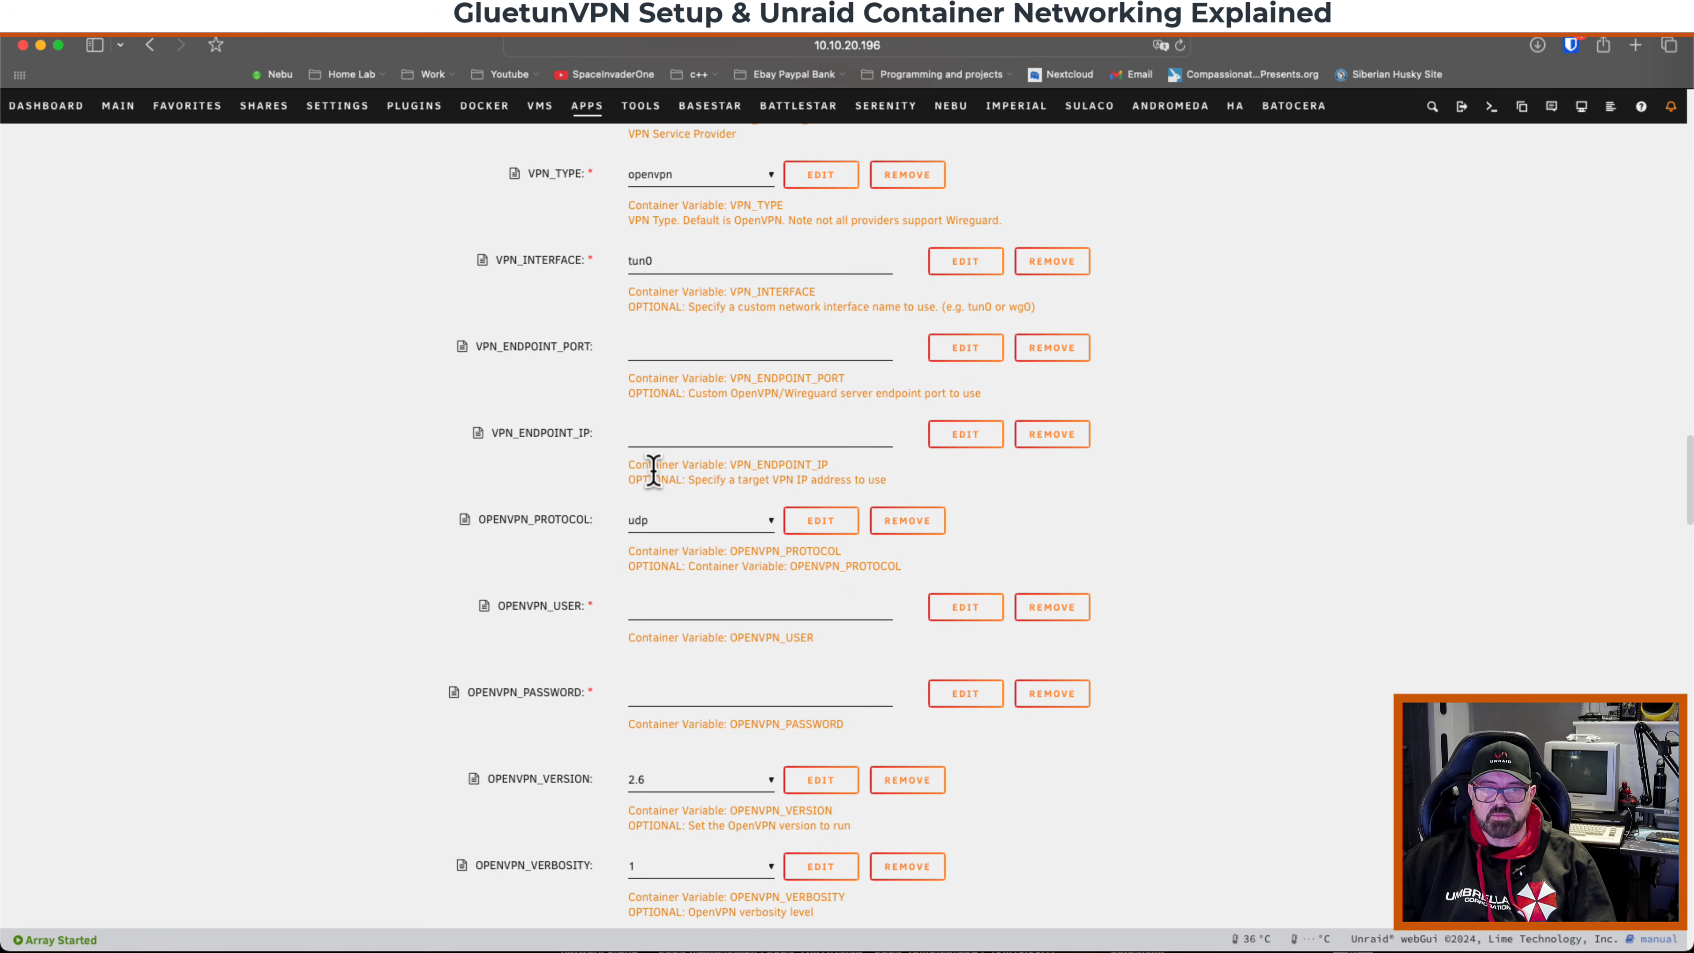
pyautogui.click(667, 525)
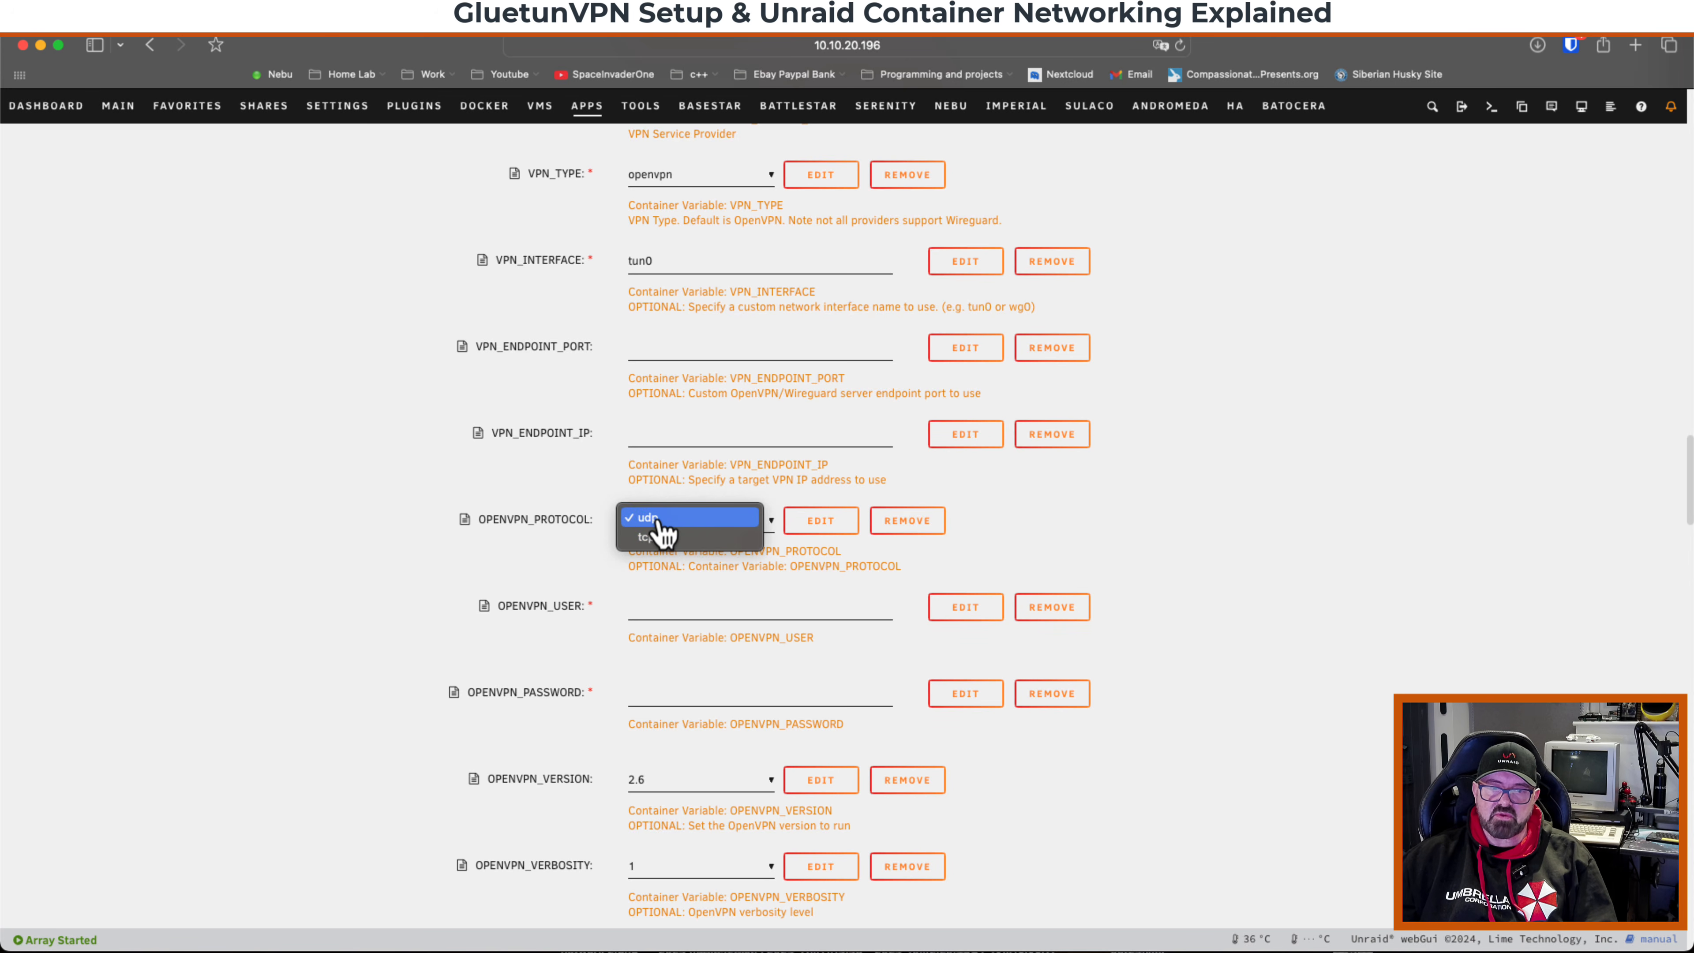
pyautogui.click(667, 521)
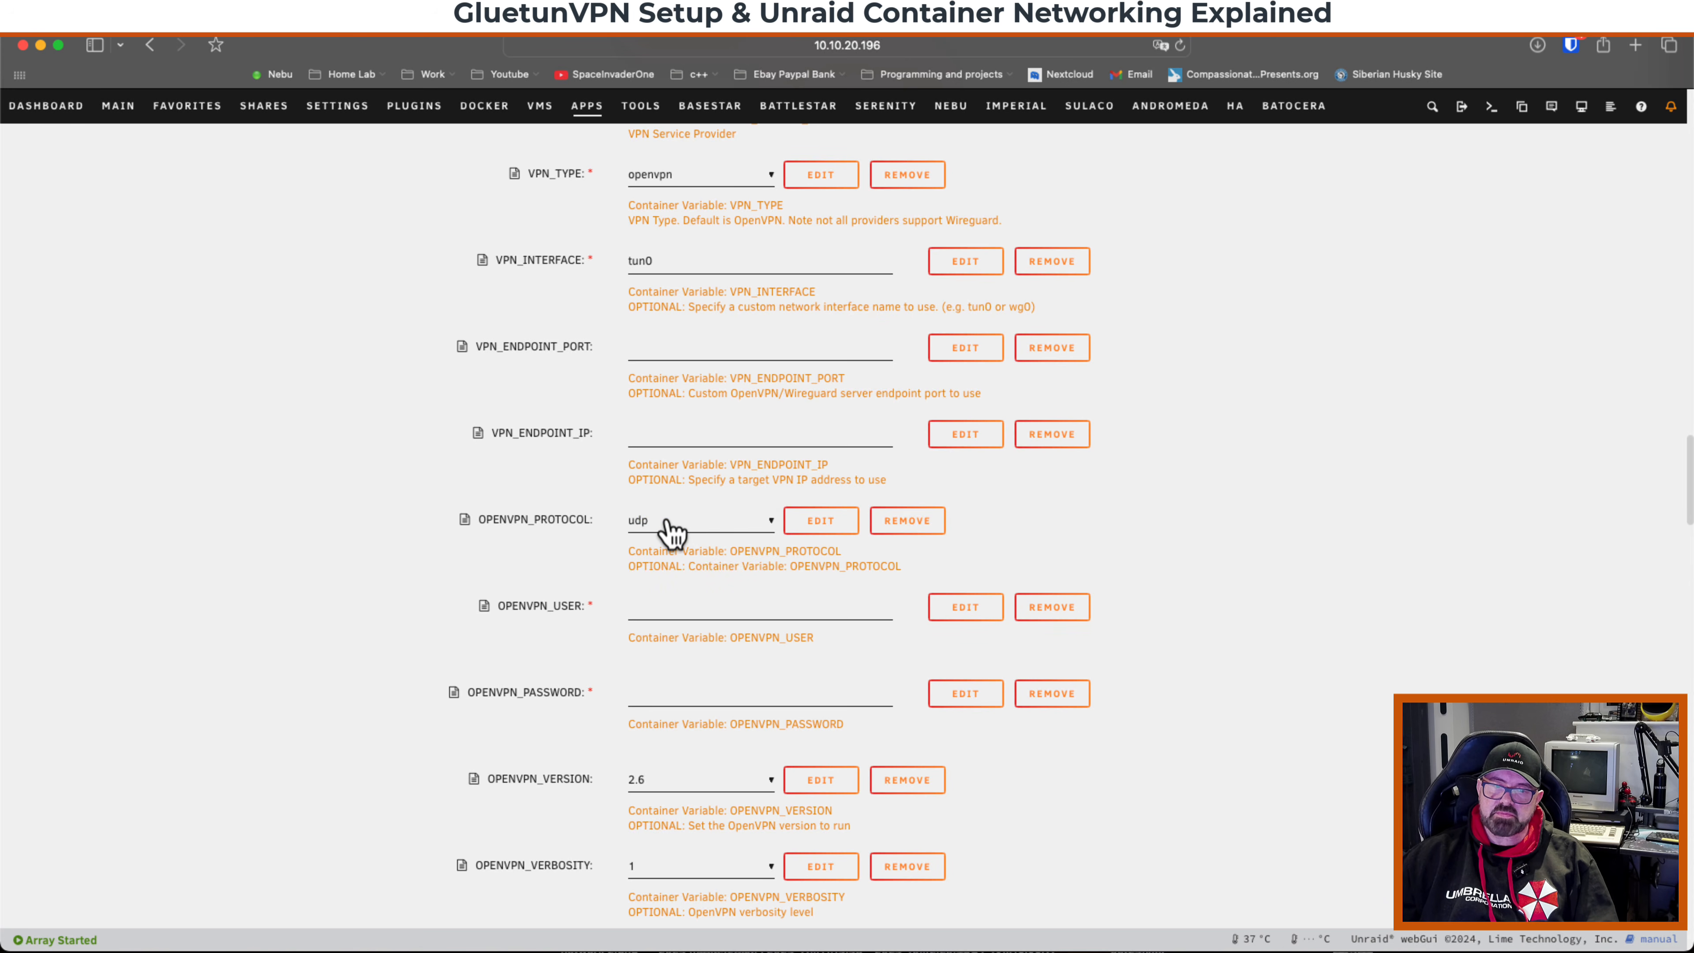
pyautogui.click(687, 534)
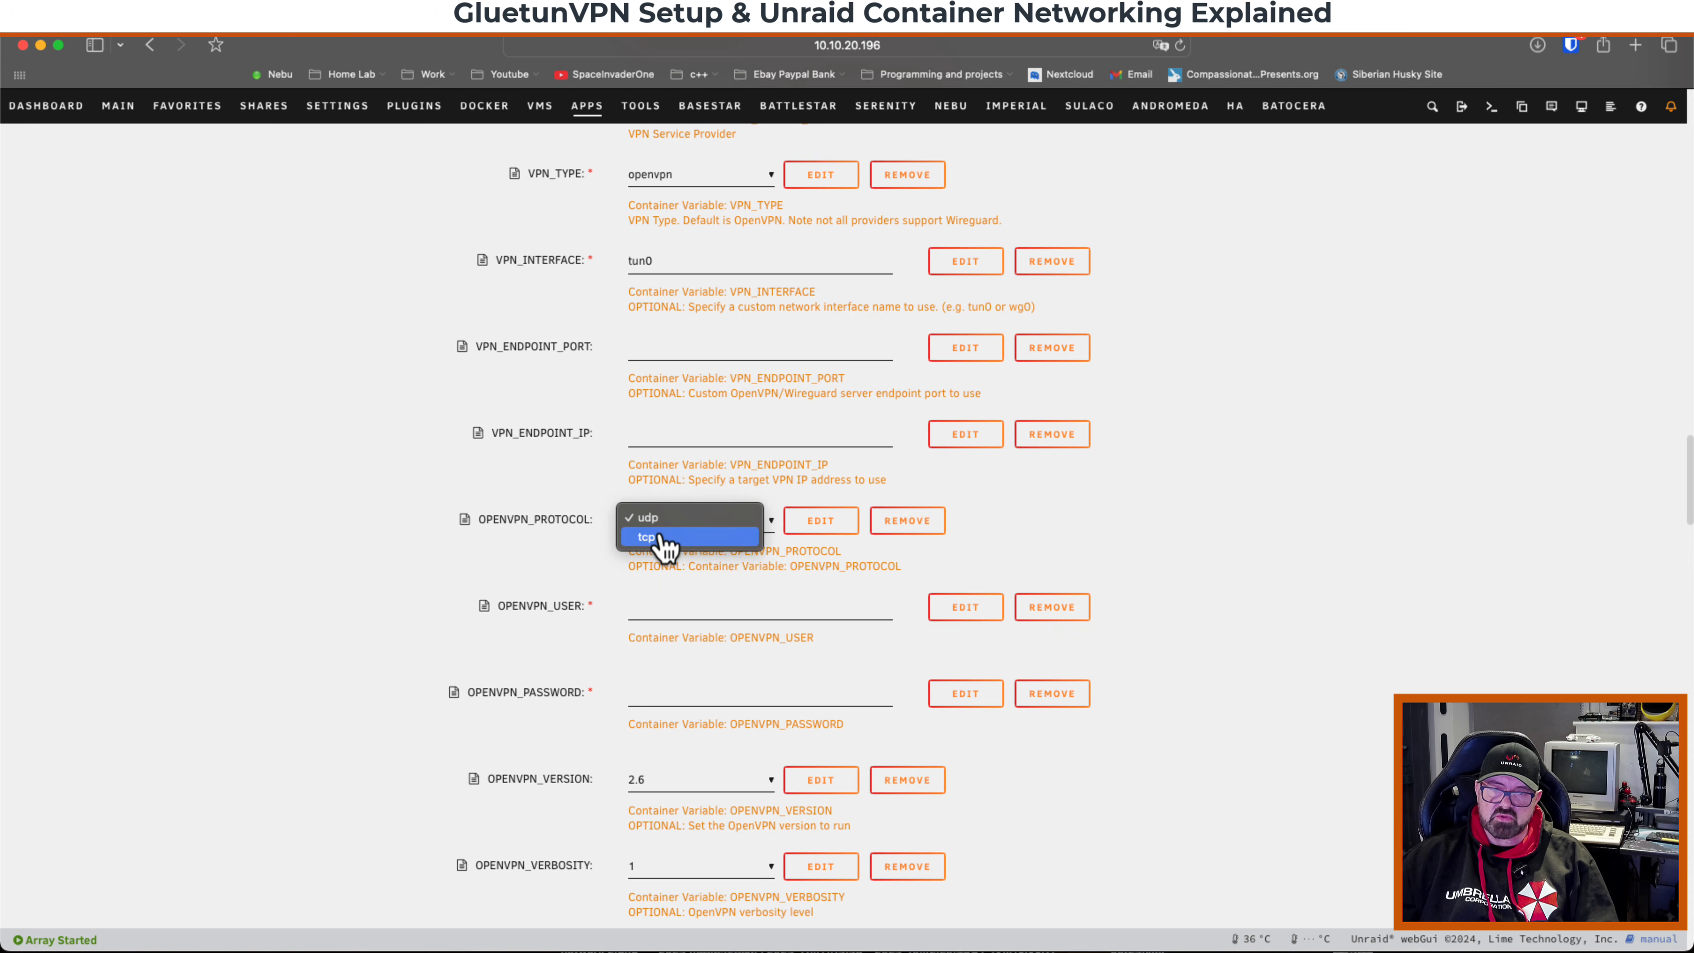
pyautogui.click(664, 520)
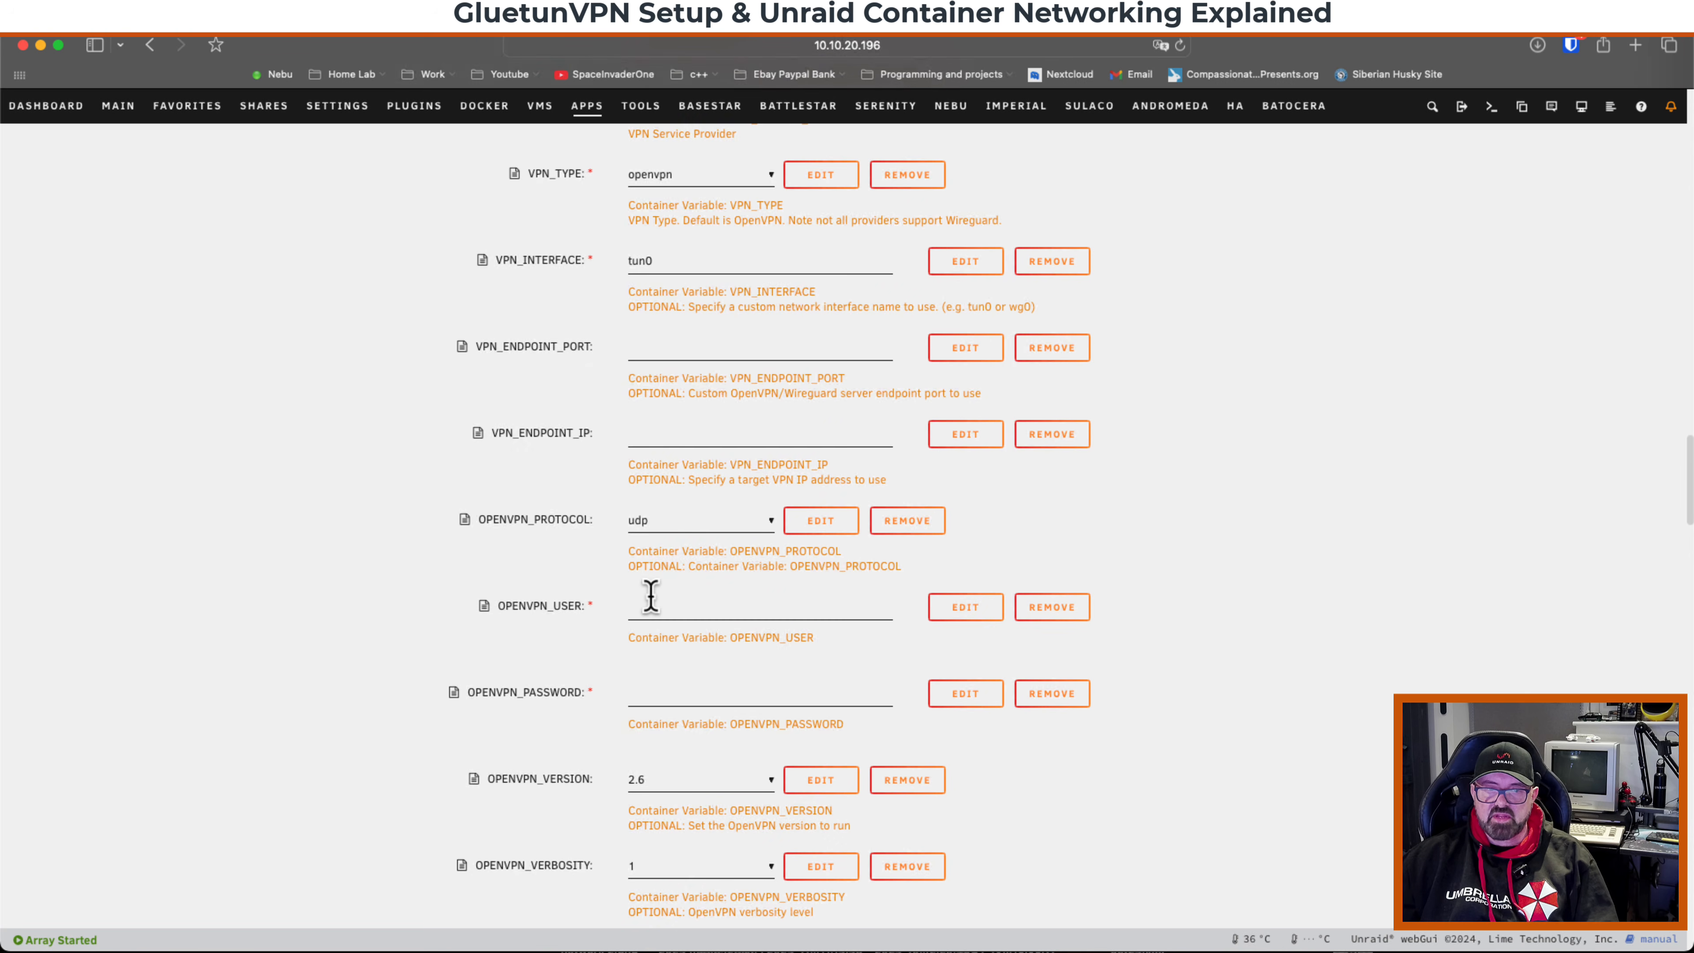
# Enter the VPN account username in OPENVPN_USER and the account password in OPENVPN_PASSWORD.
pyautogui.scroll(-1, 650, 594)
pyautogui.scroll(-1, 554, 611)
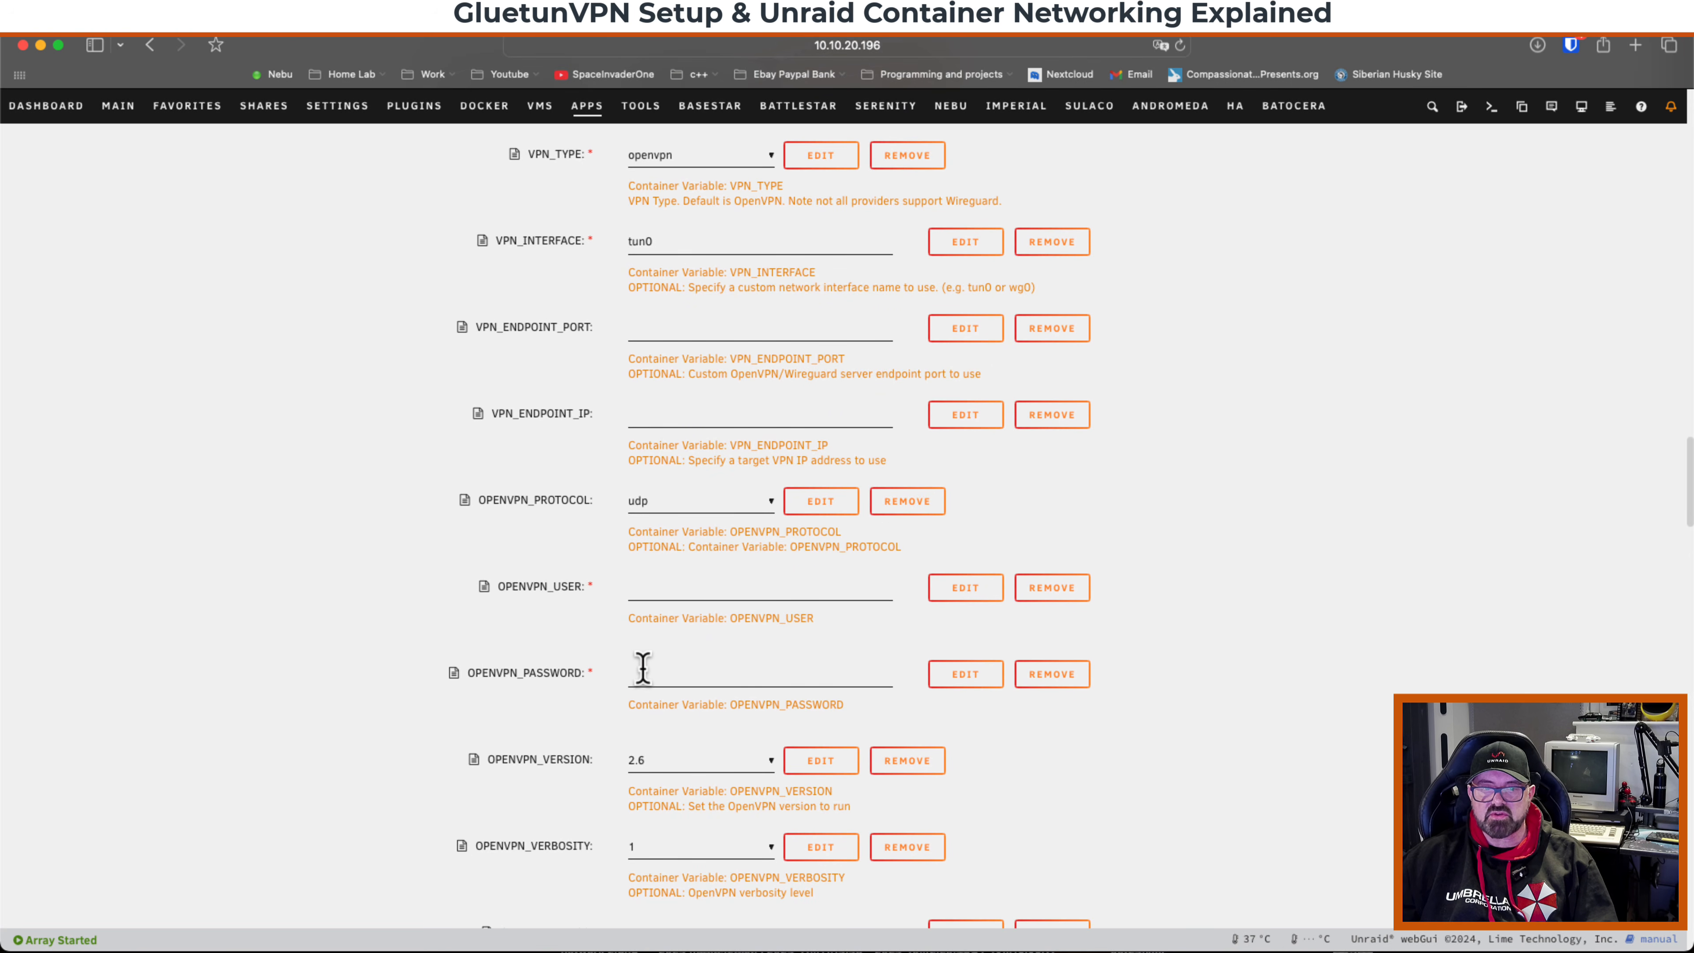
pyautogui.click(652, 586)
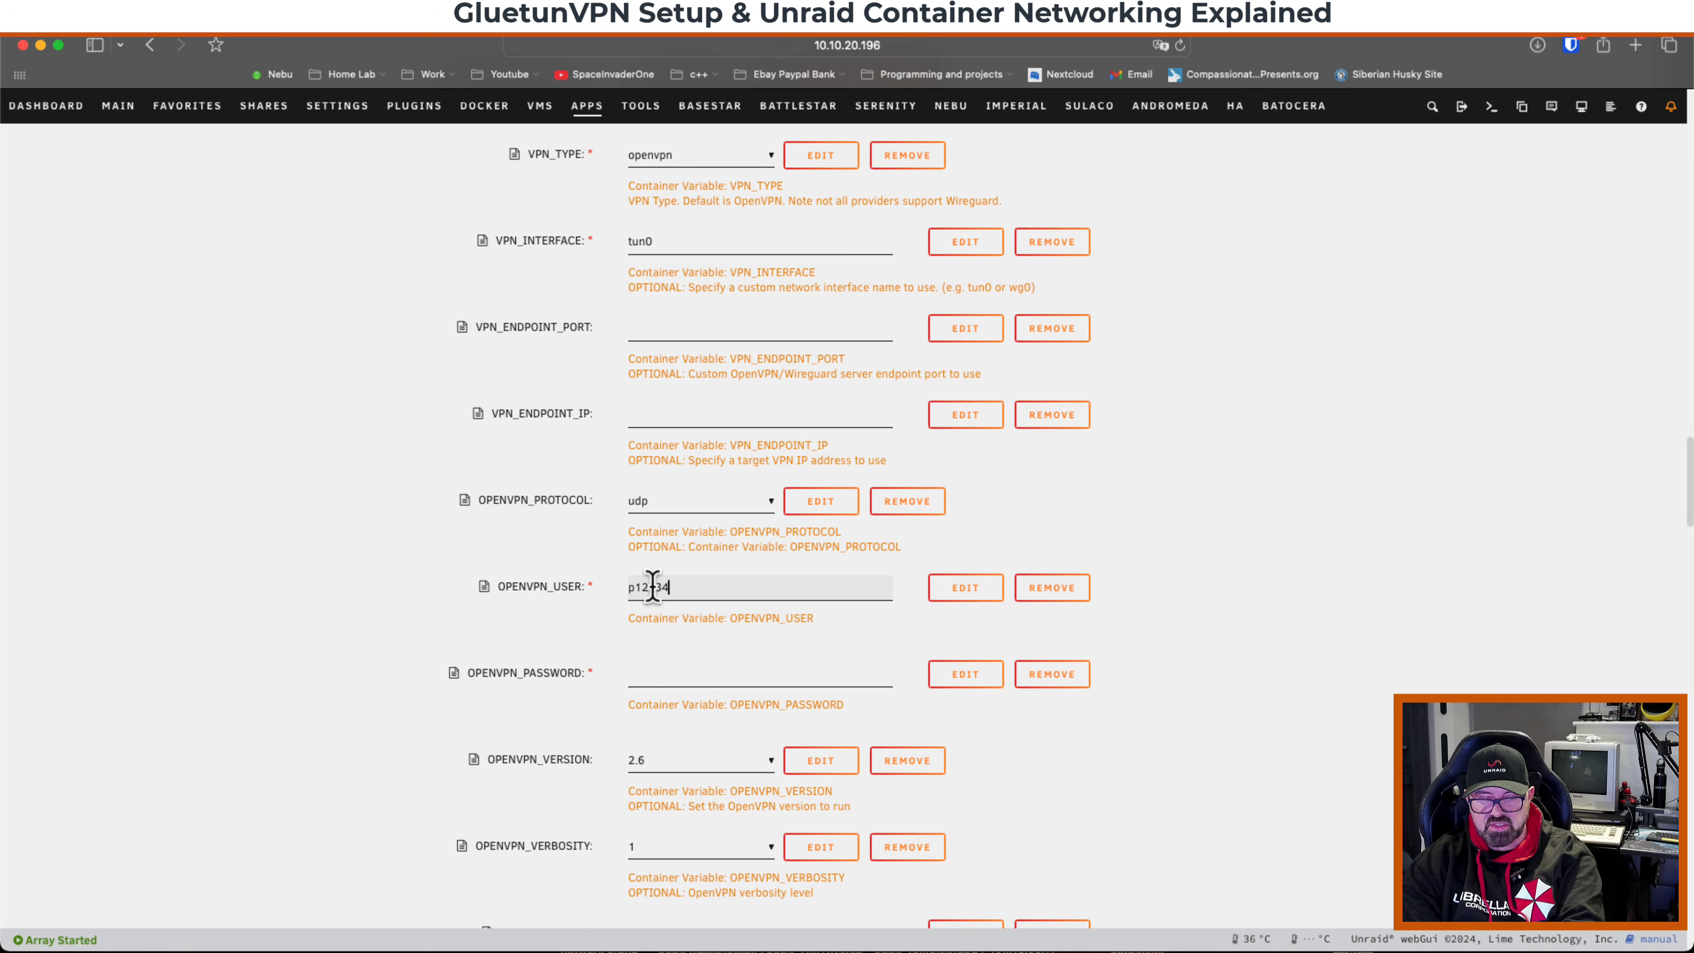
pyautogui.click(648, 673)
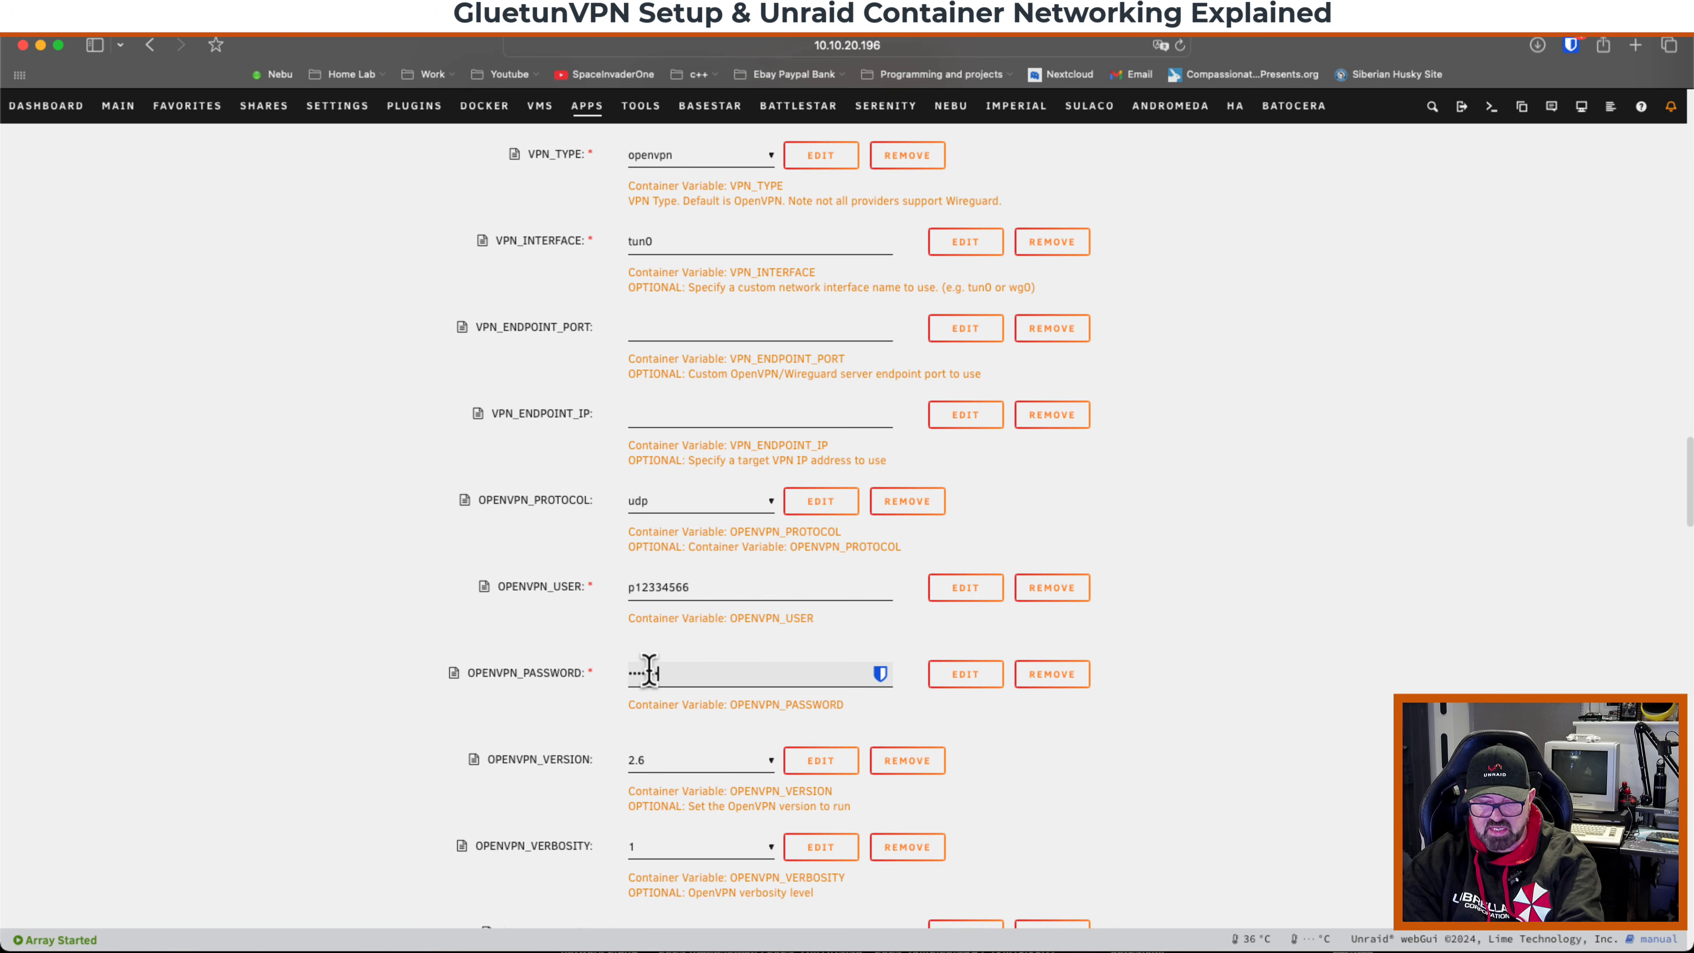
pyautogui.scroll(-4, 648, 673)
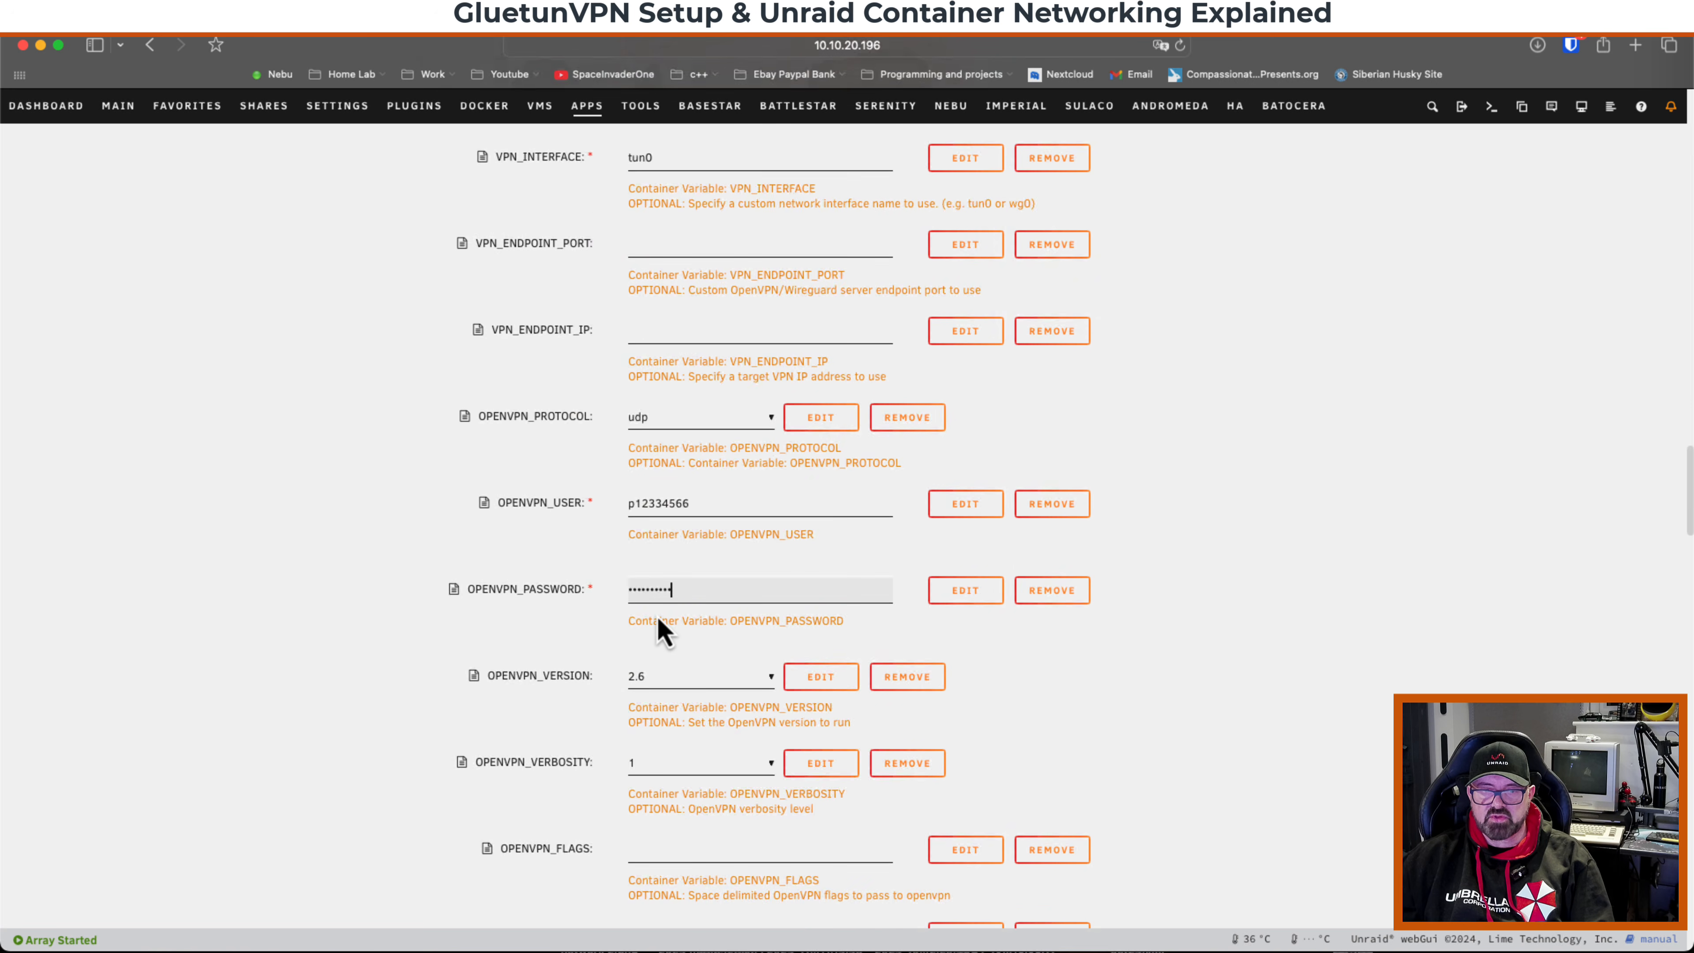
pyautogui.click(1180, 698)
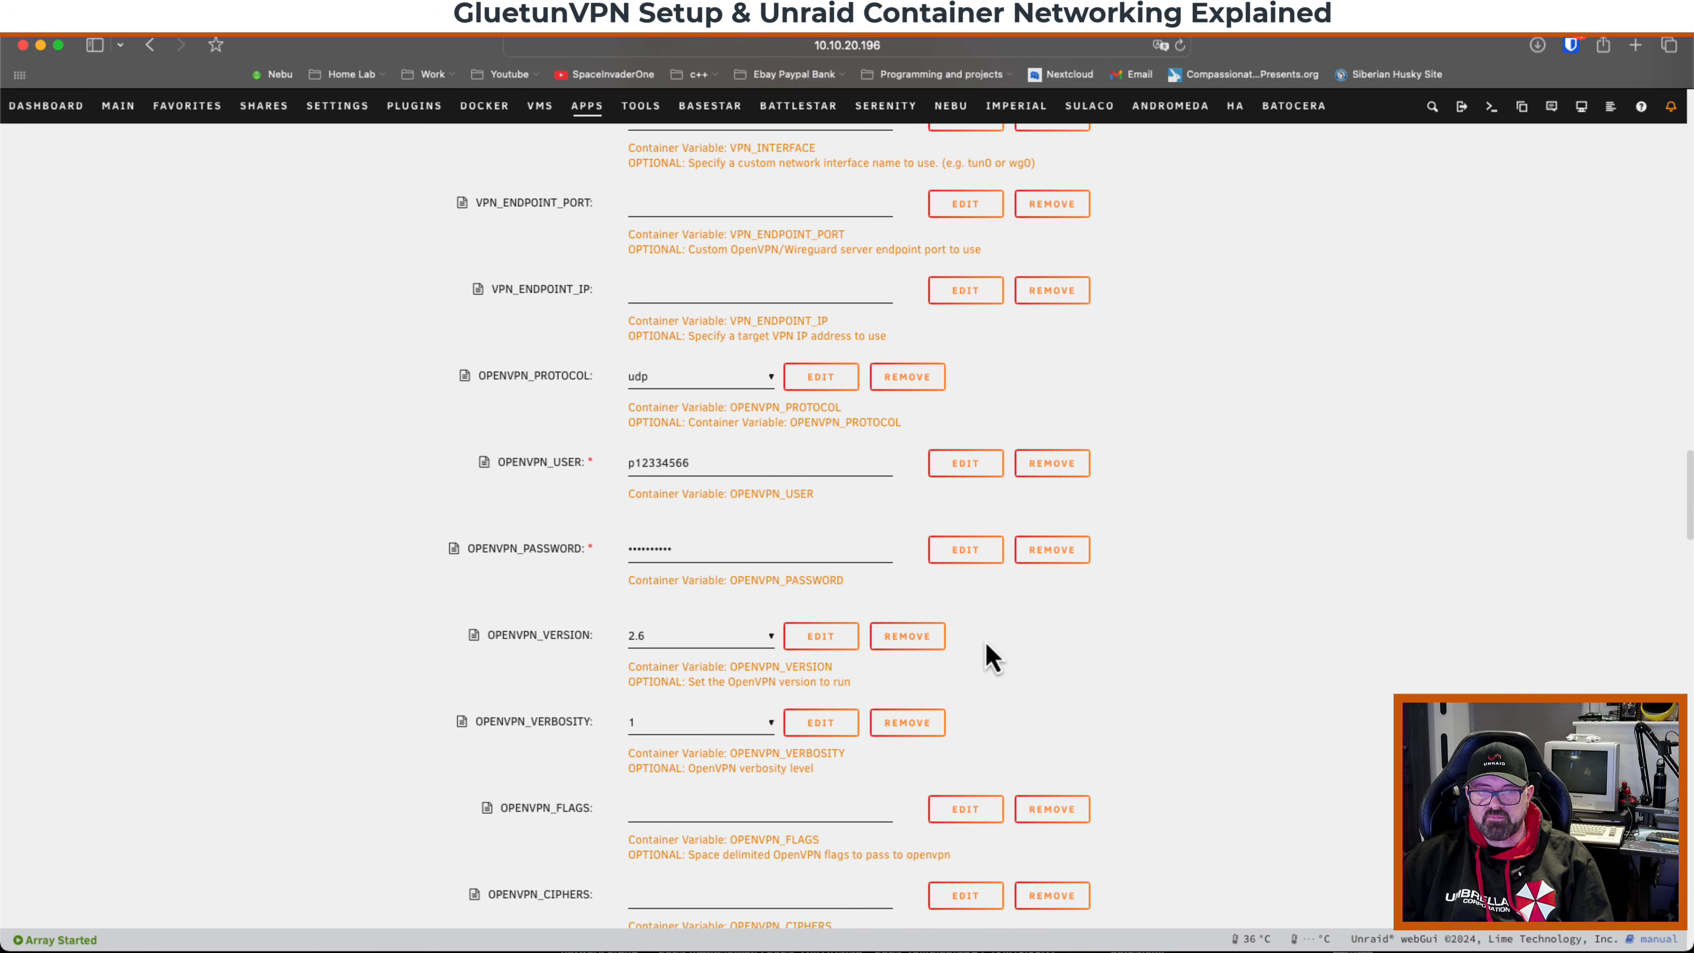
# Examine the extra OpenVPN options and the WireGuard key and address variables in the template.
pyautogui.scroll(-1, 1030, 655)
pyautogui.scroll(-18, 1032, 654)
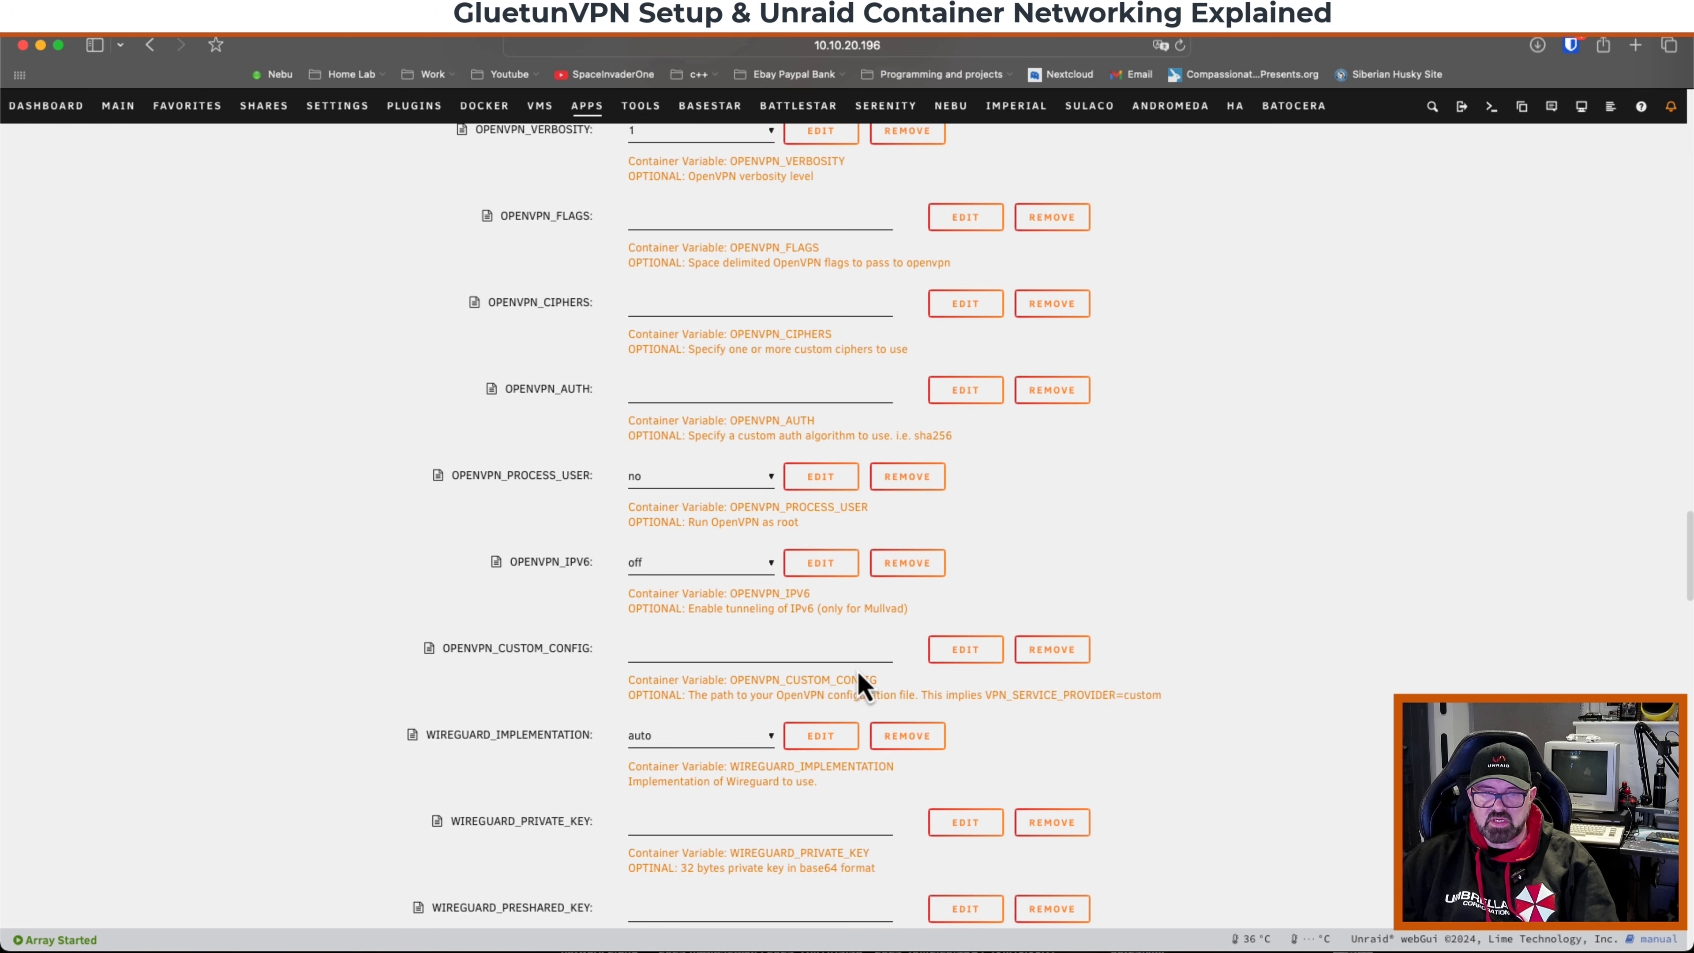
pyautogui.scroll(-1, 1082, 684)
pyautogui.scroll(-3, 1077, 666)
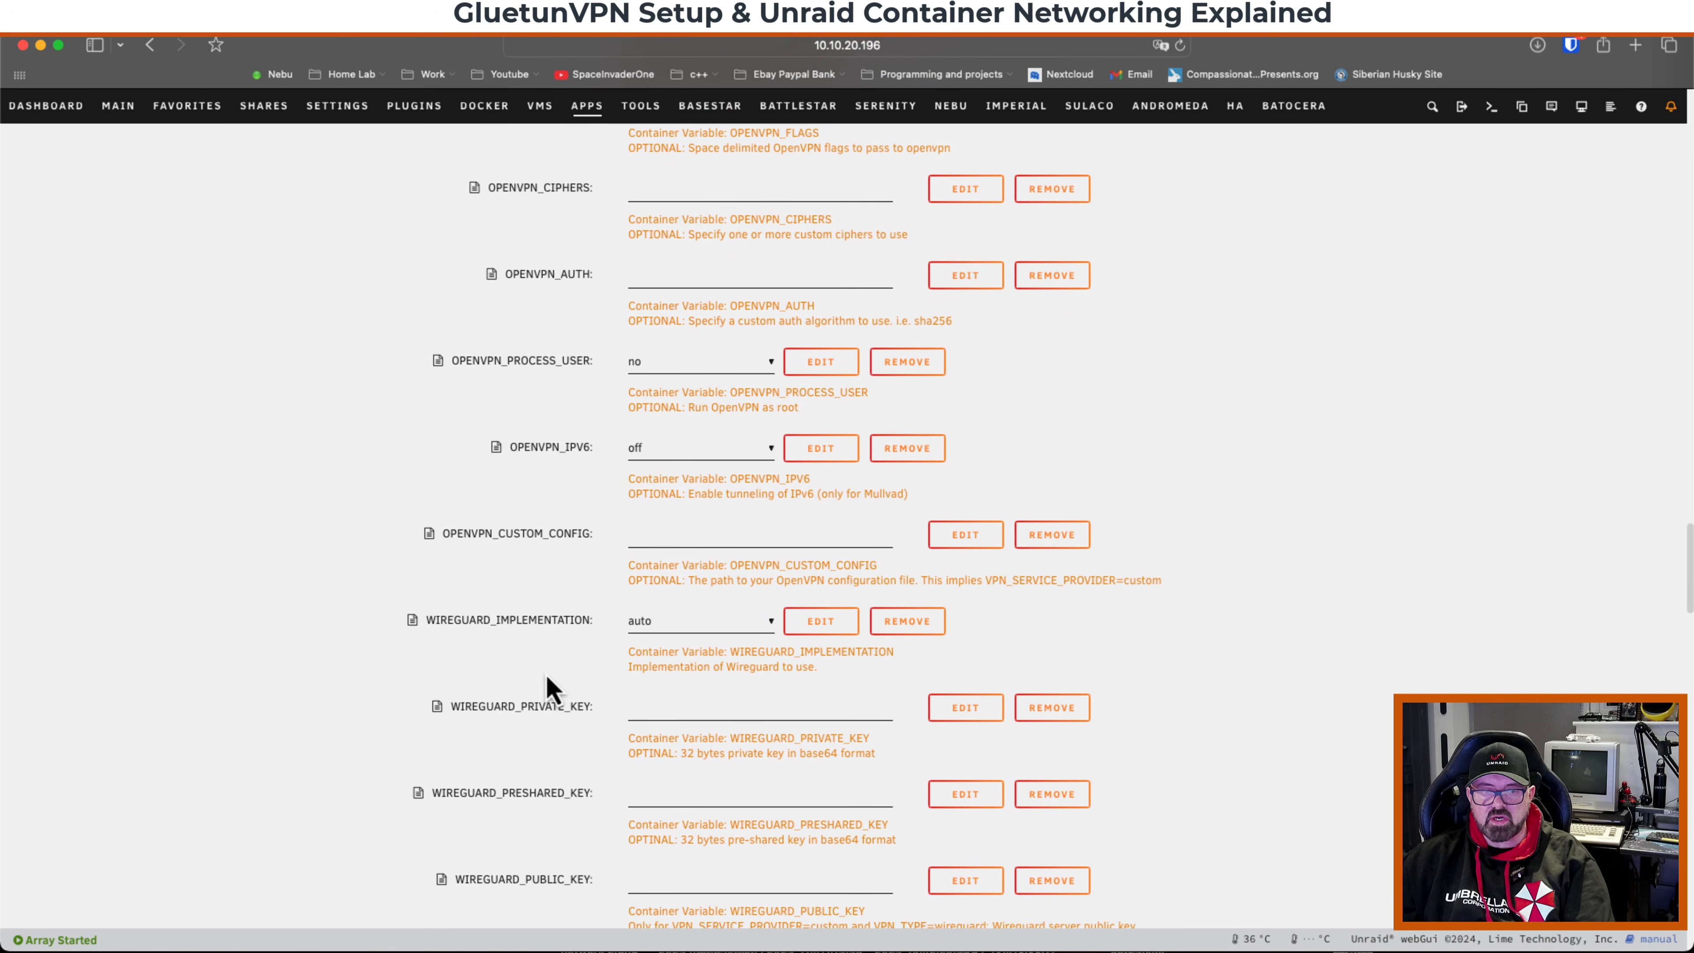
pyautogui.scroll(-3, 524, 676)
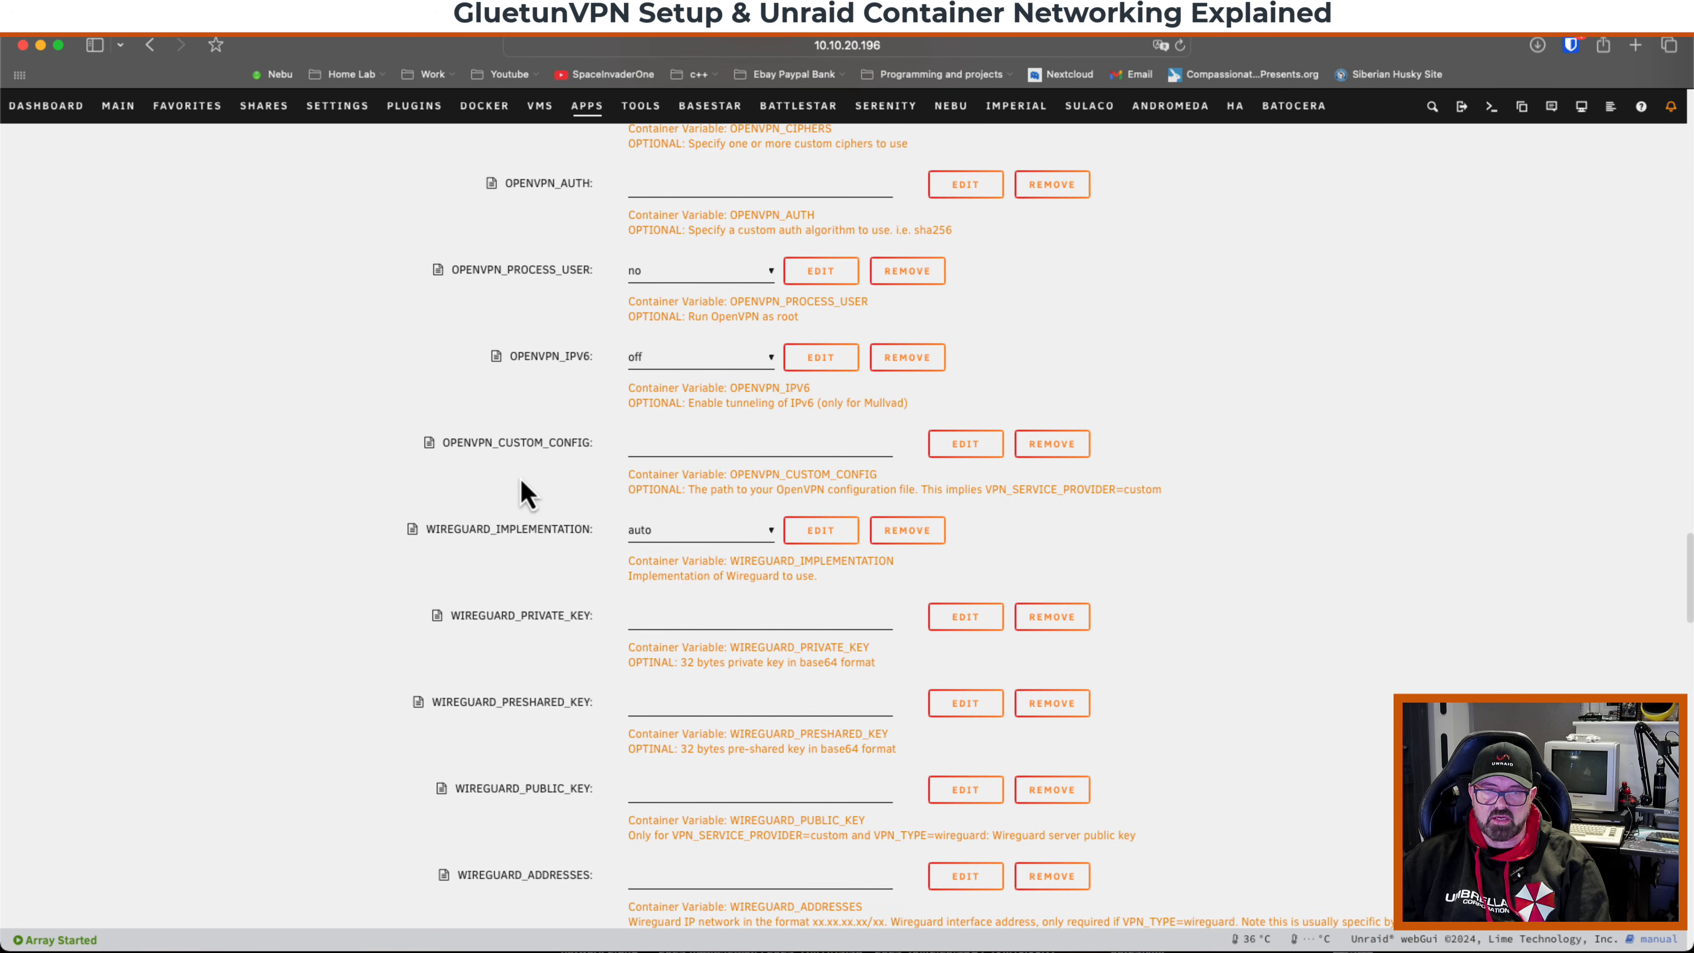
pyautogui.scroll(-2, 487, 671)
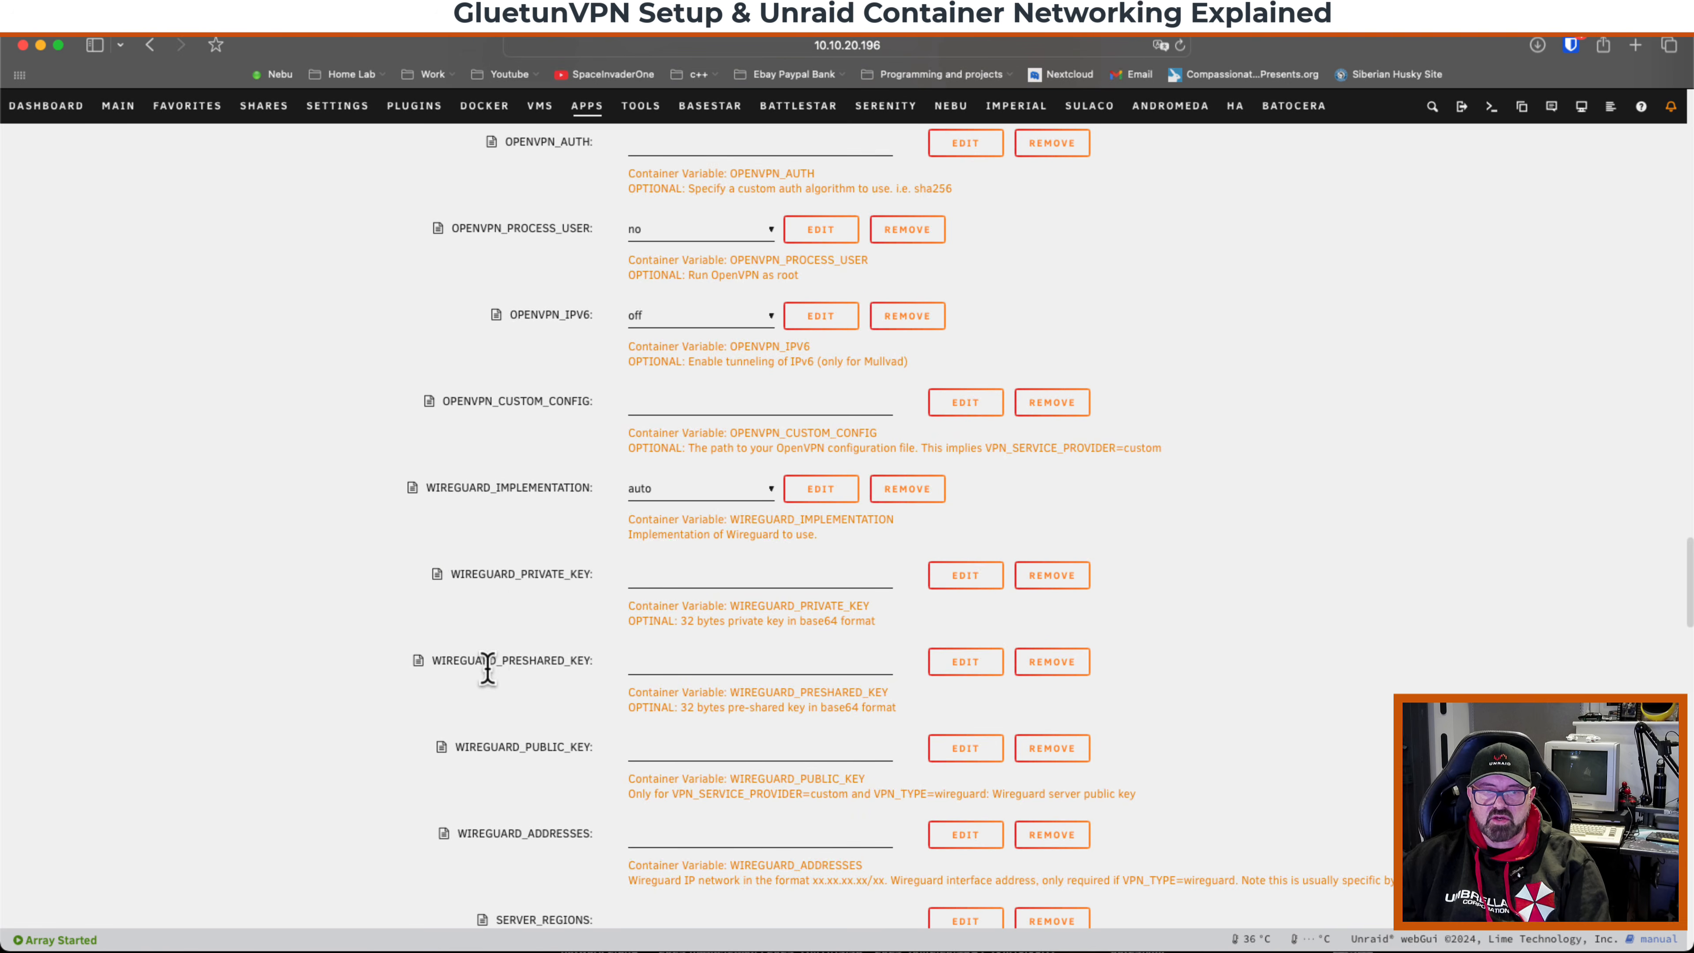
pyautogui.moveTo(451, 574); pyautogui.dragTo(590, 577)
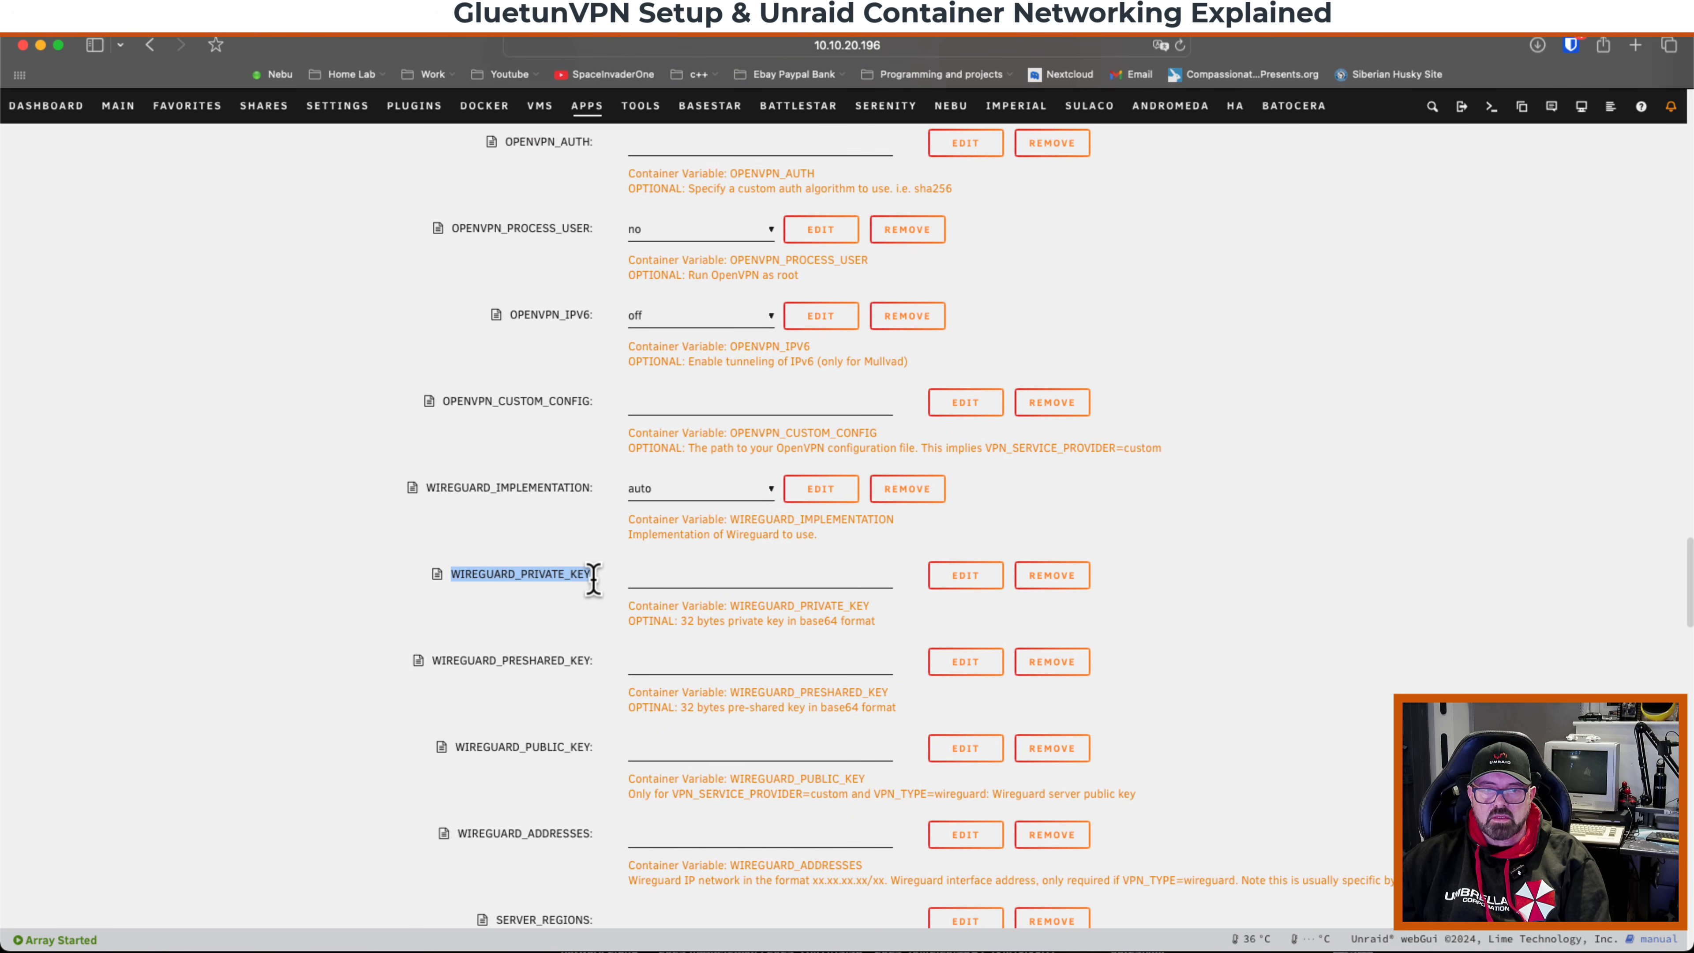
pyautogui.click(595, 591)
pyautogui.scroll(-1, 529, 698)
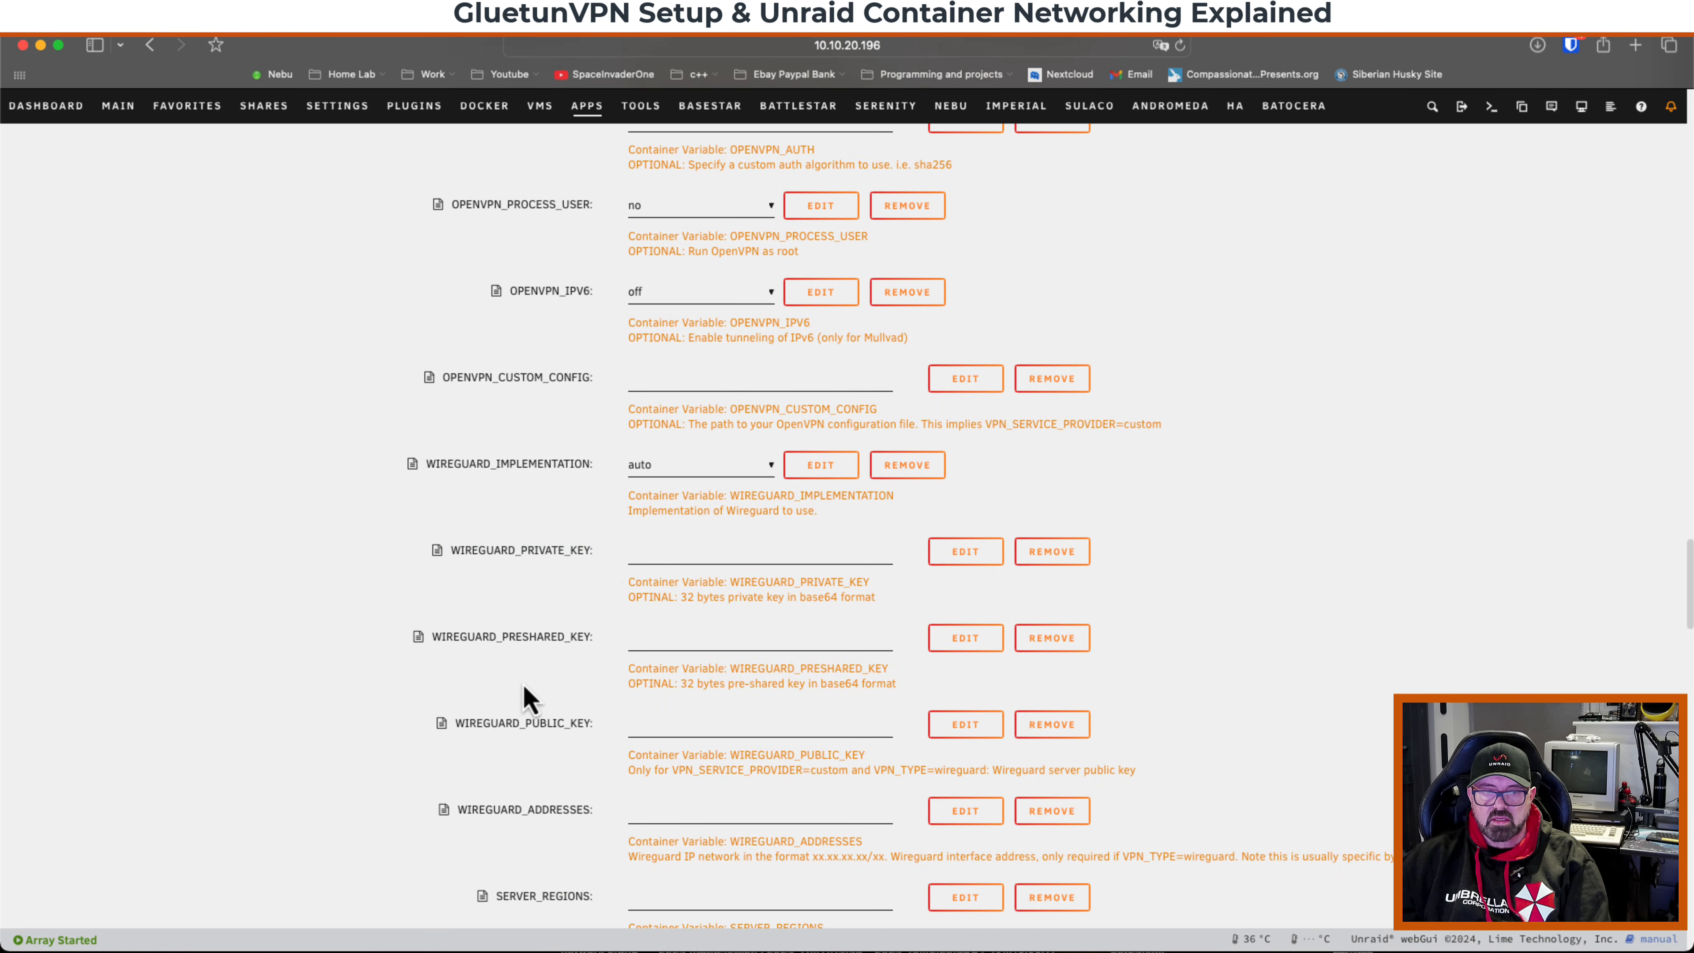
pyautogui.moveTo(594, 724); pyautogui.dragTo(456, 724)
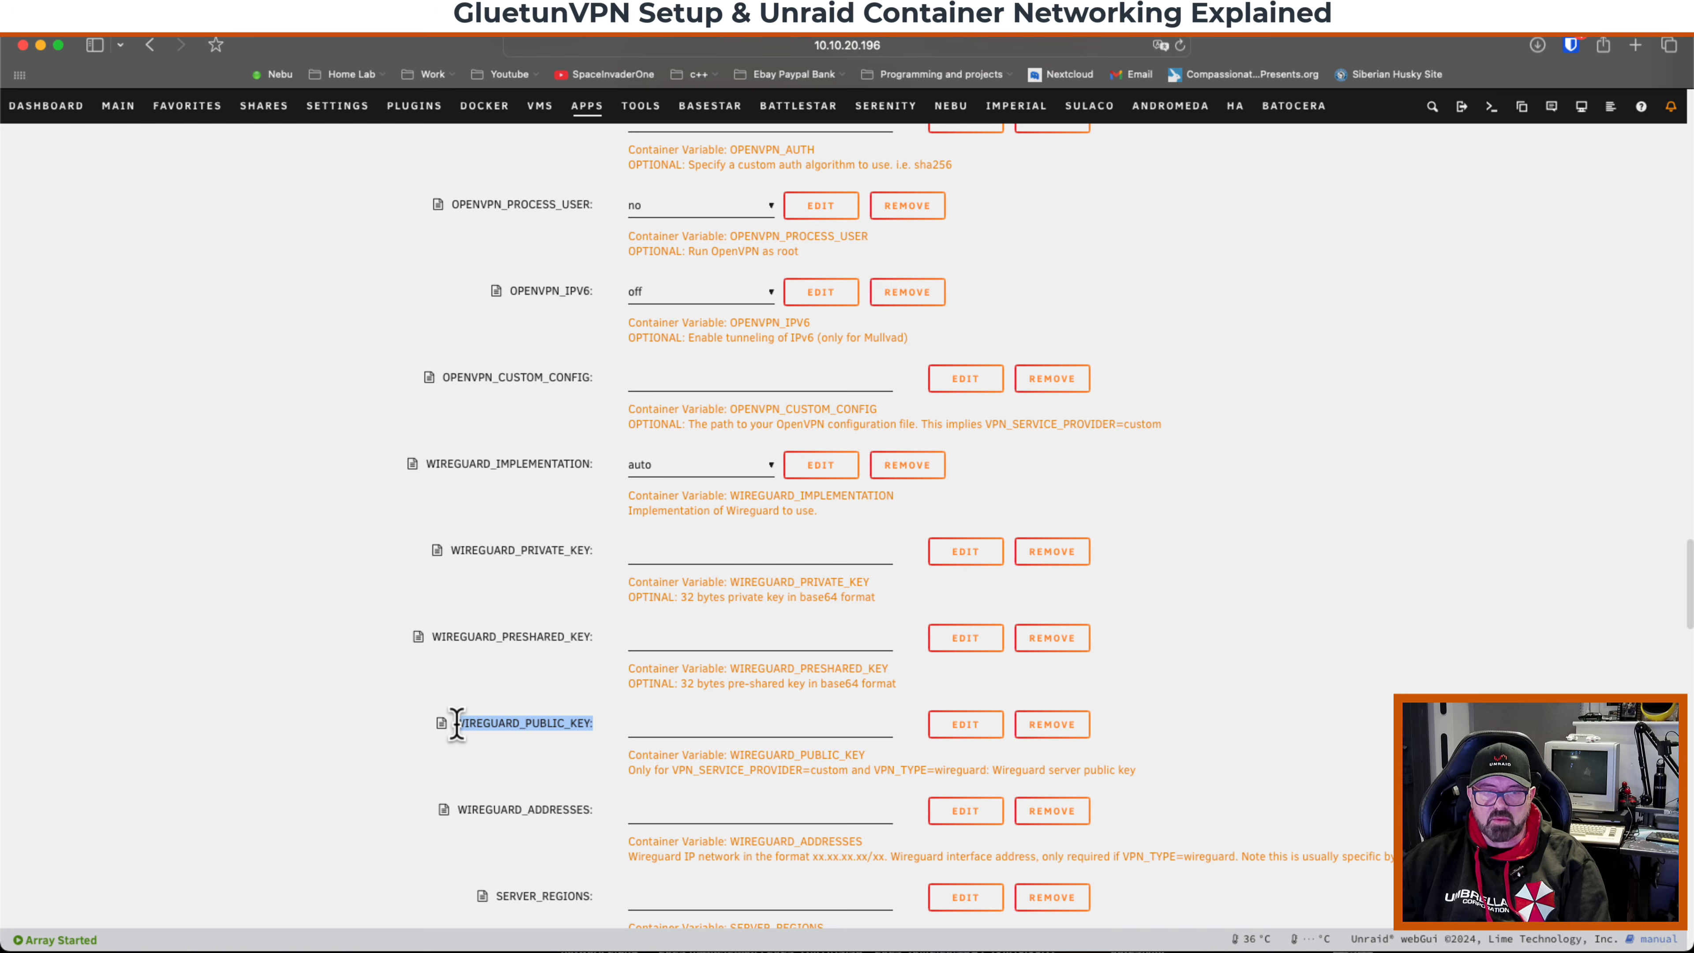
pyautogui.scroll(-4, 363, 707)
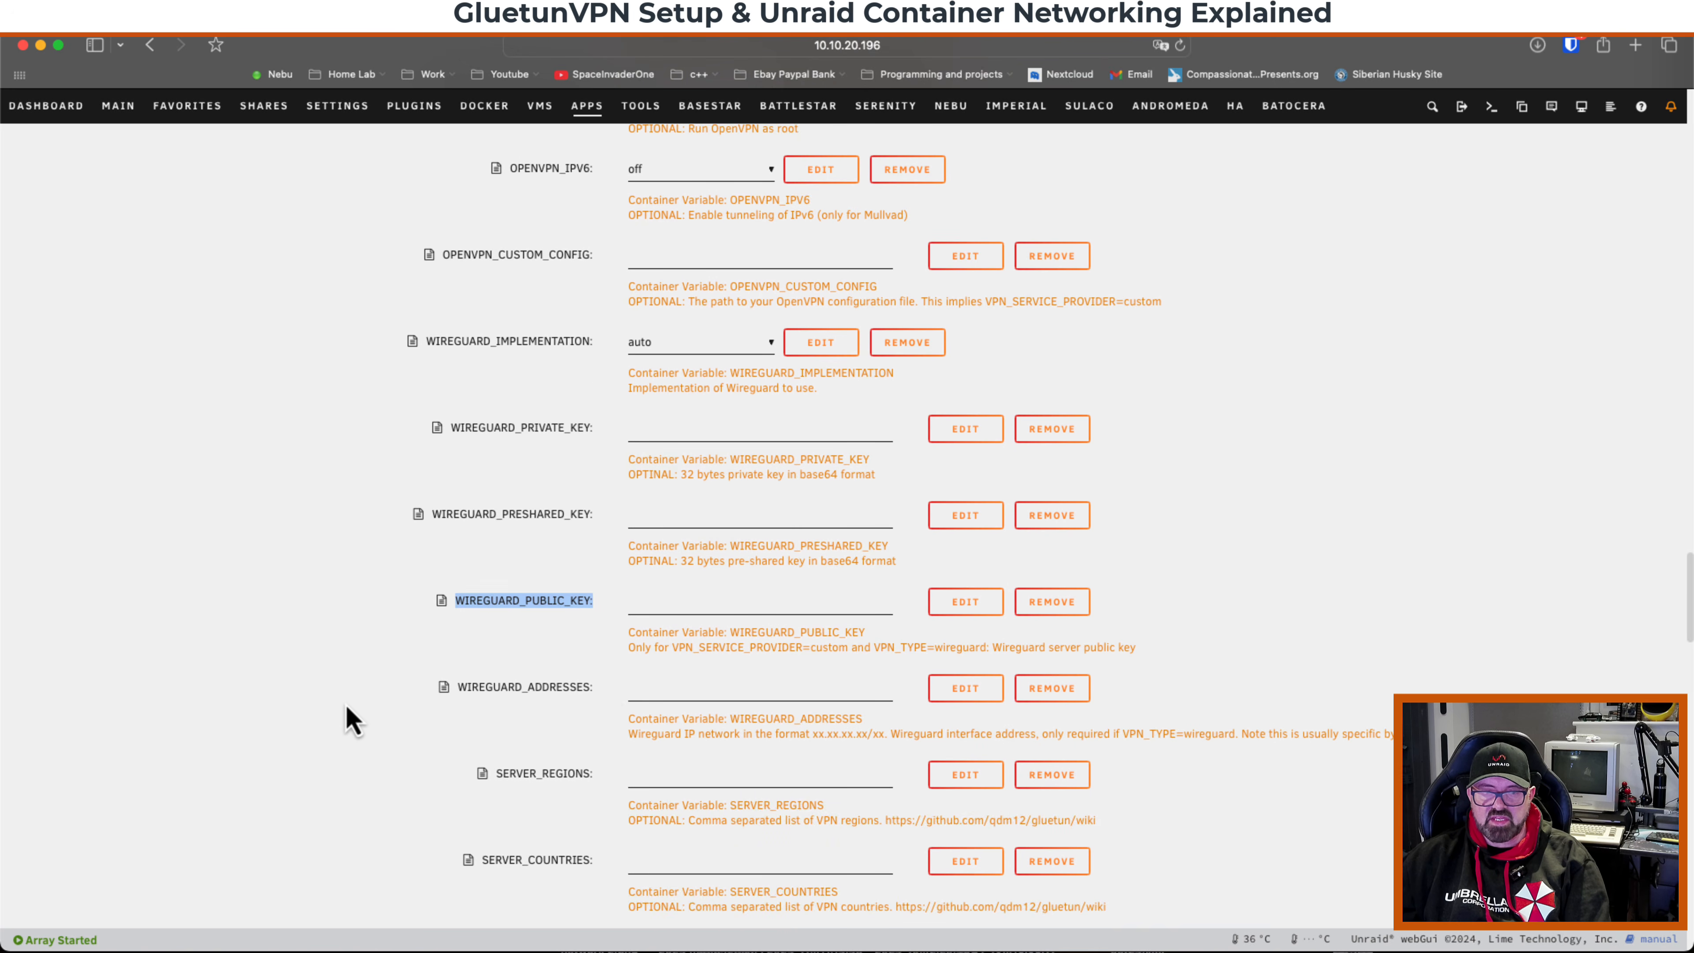
pyautogui.click(613, 705)
pyautogui.moveTo(595, 689); pyautogui.dragTo(446, 692)
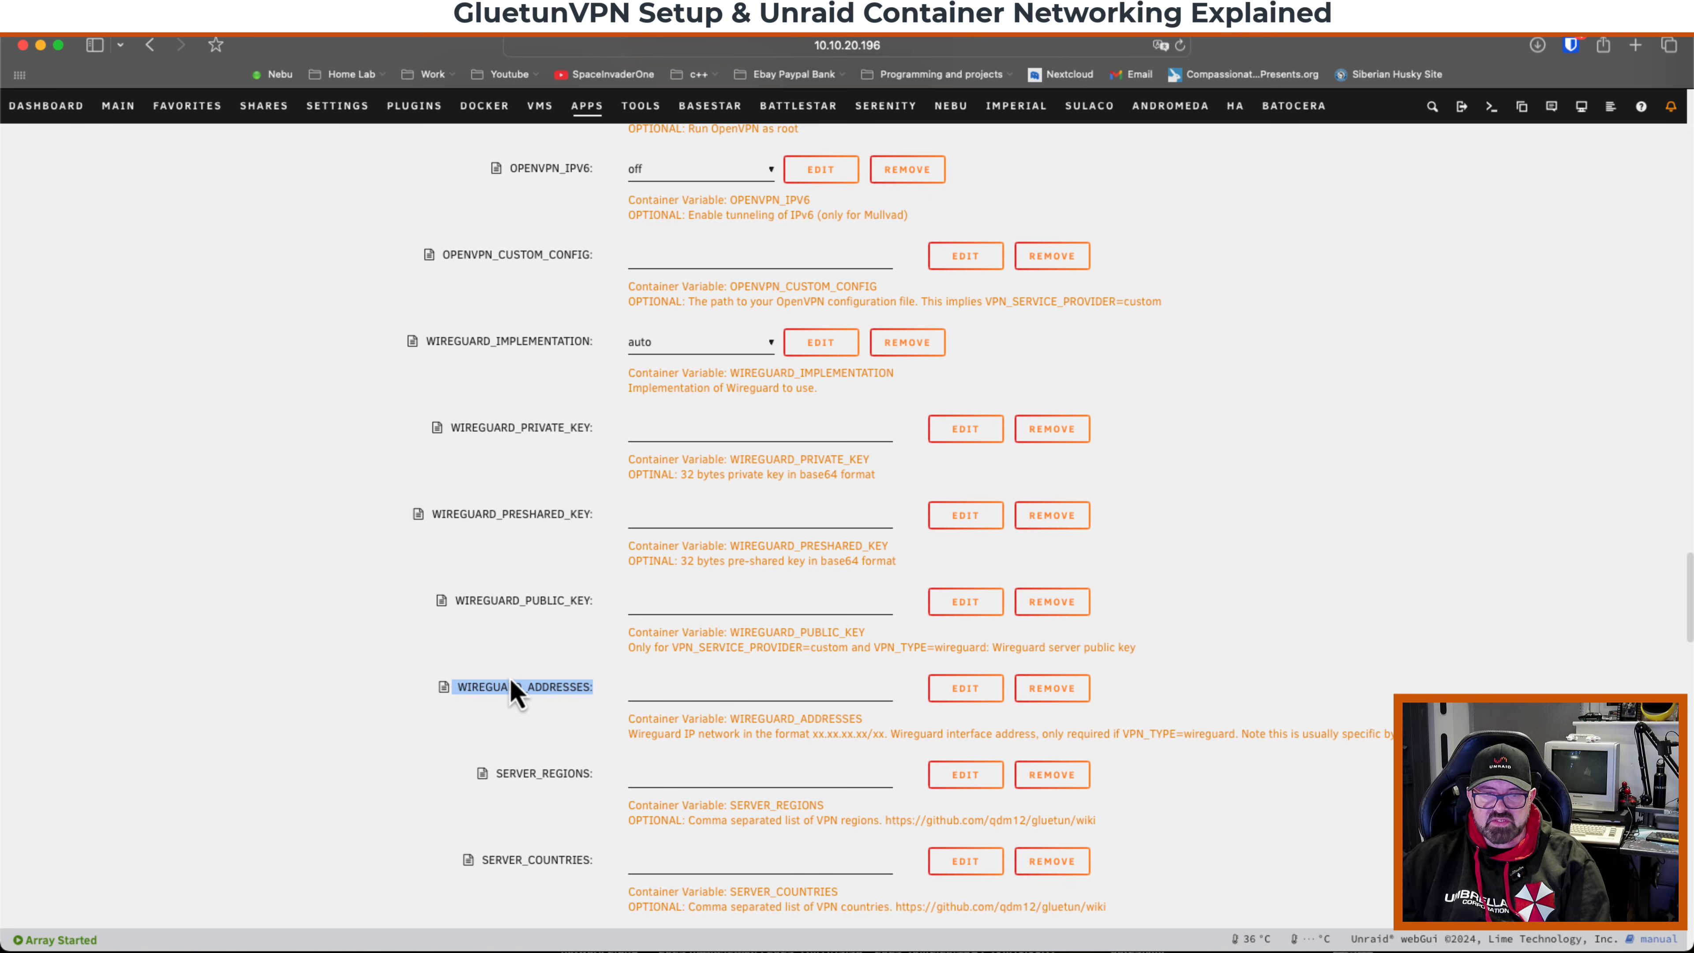
pyautogui.click(485, 544)
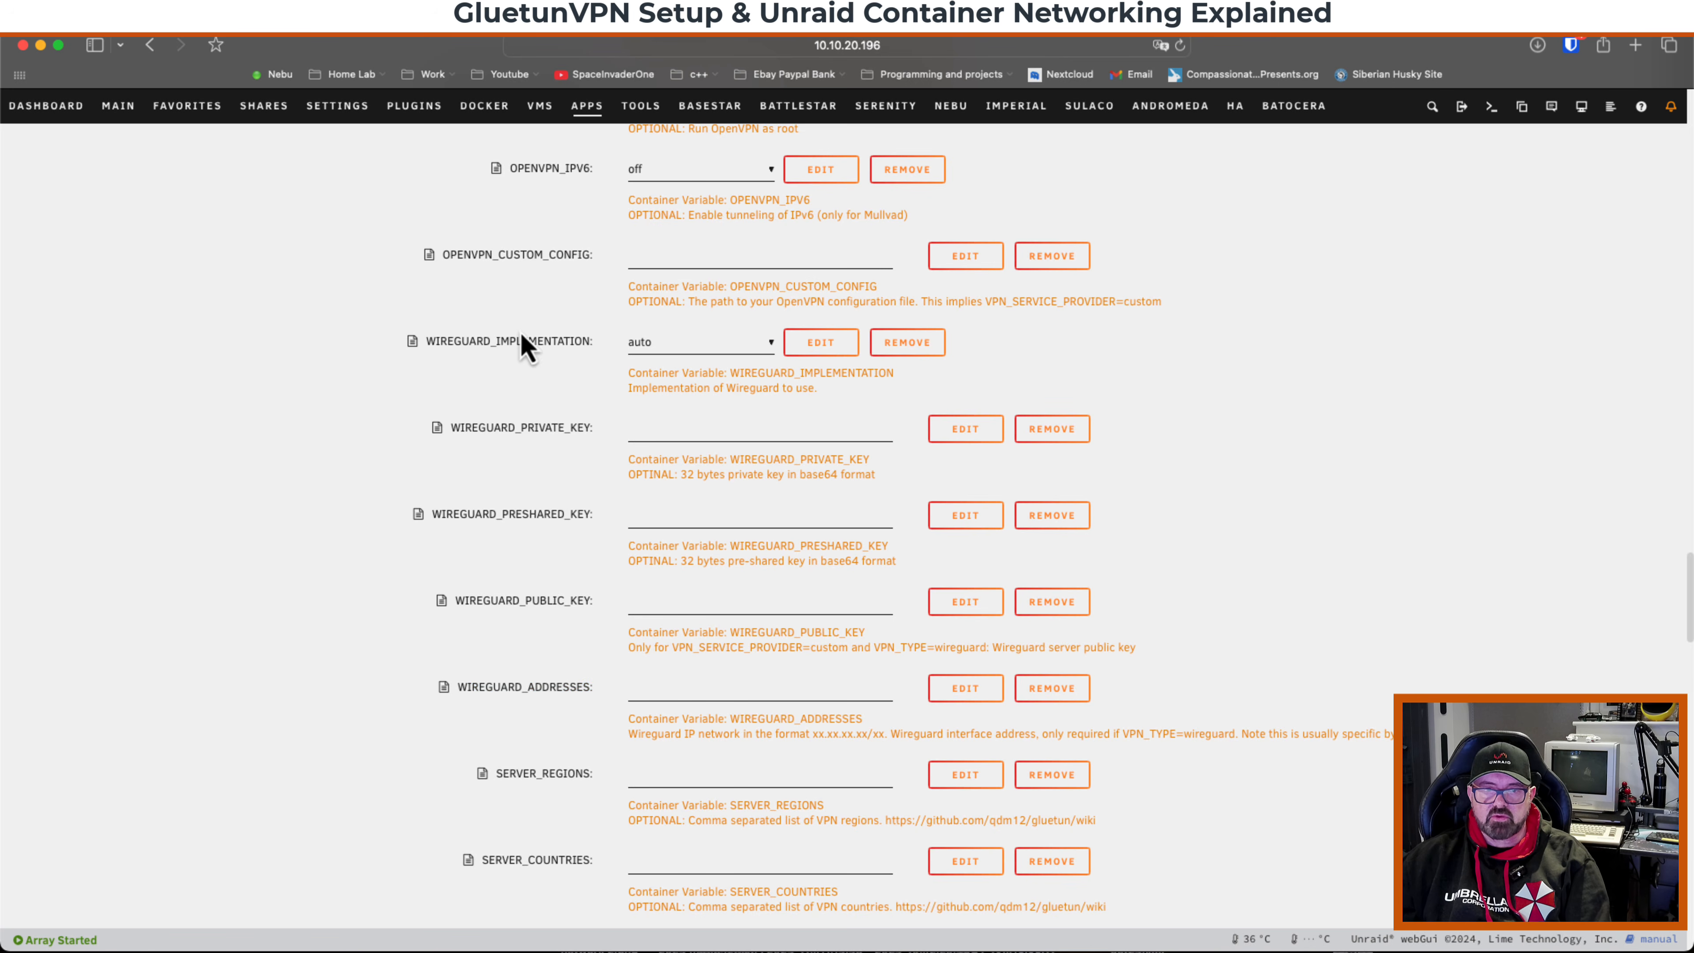
# Set SERVER_REGIONS to Netherlands.
pyautogui.scroll(-3, 507, 634)
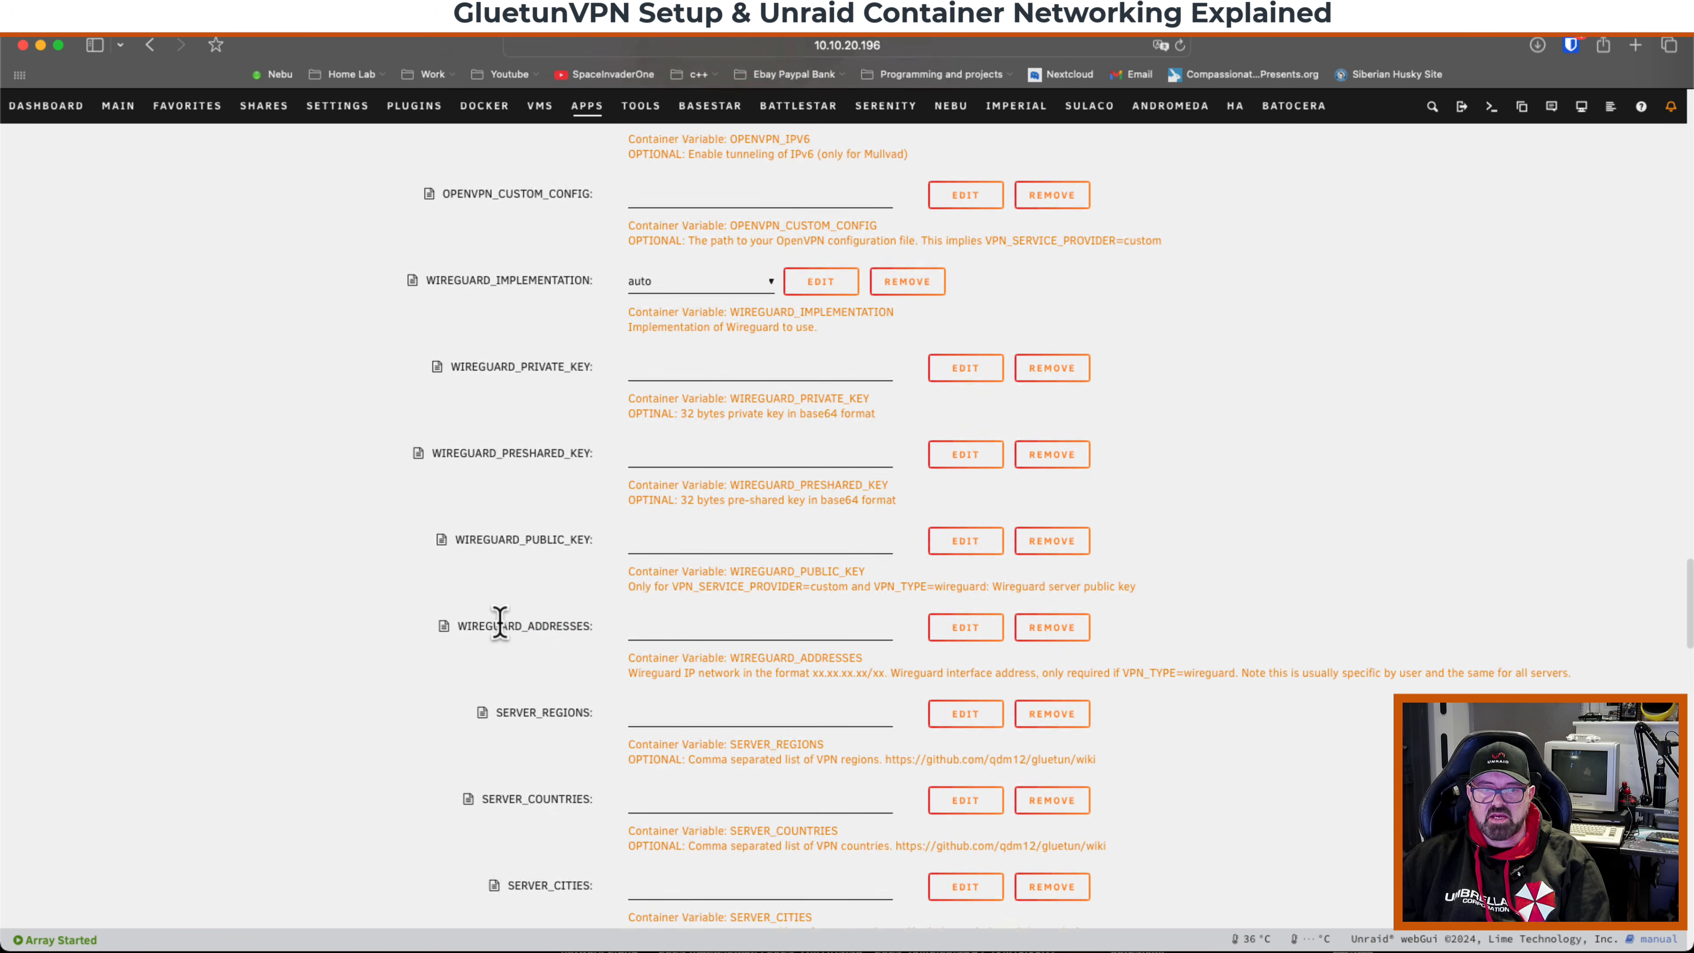
pyautogui.scroll(-2, 501, 630)
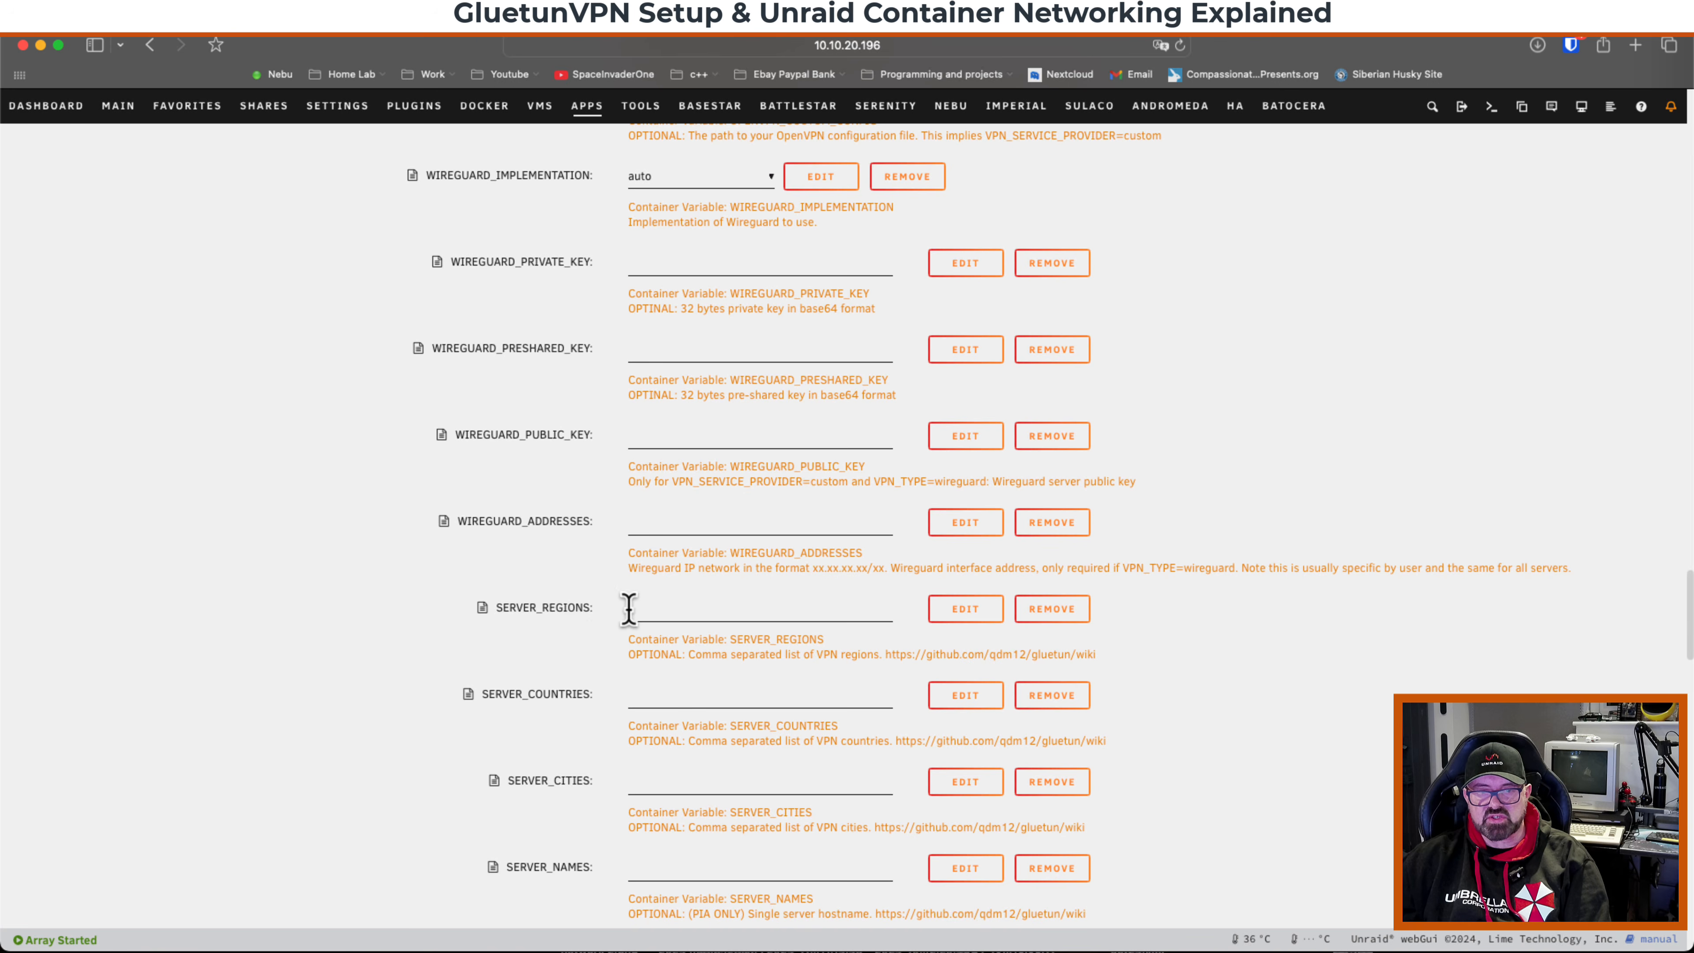
pyautogui.scroll(-2, 581, 607)
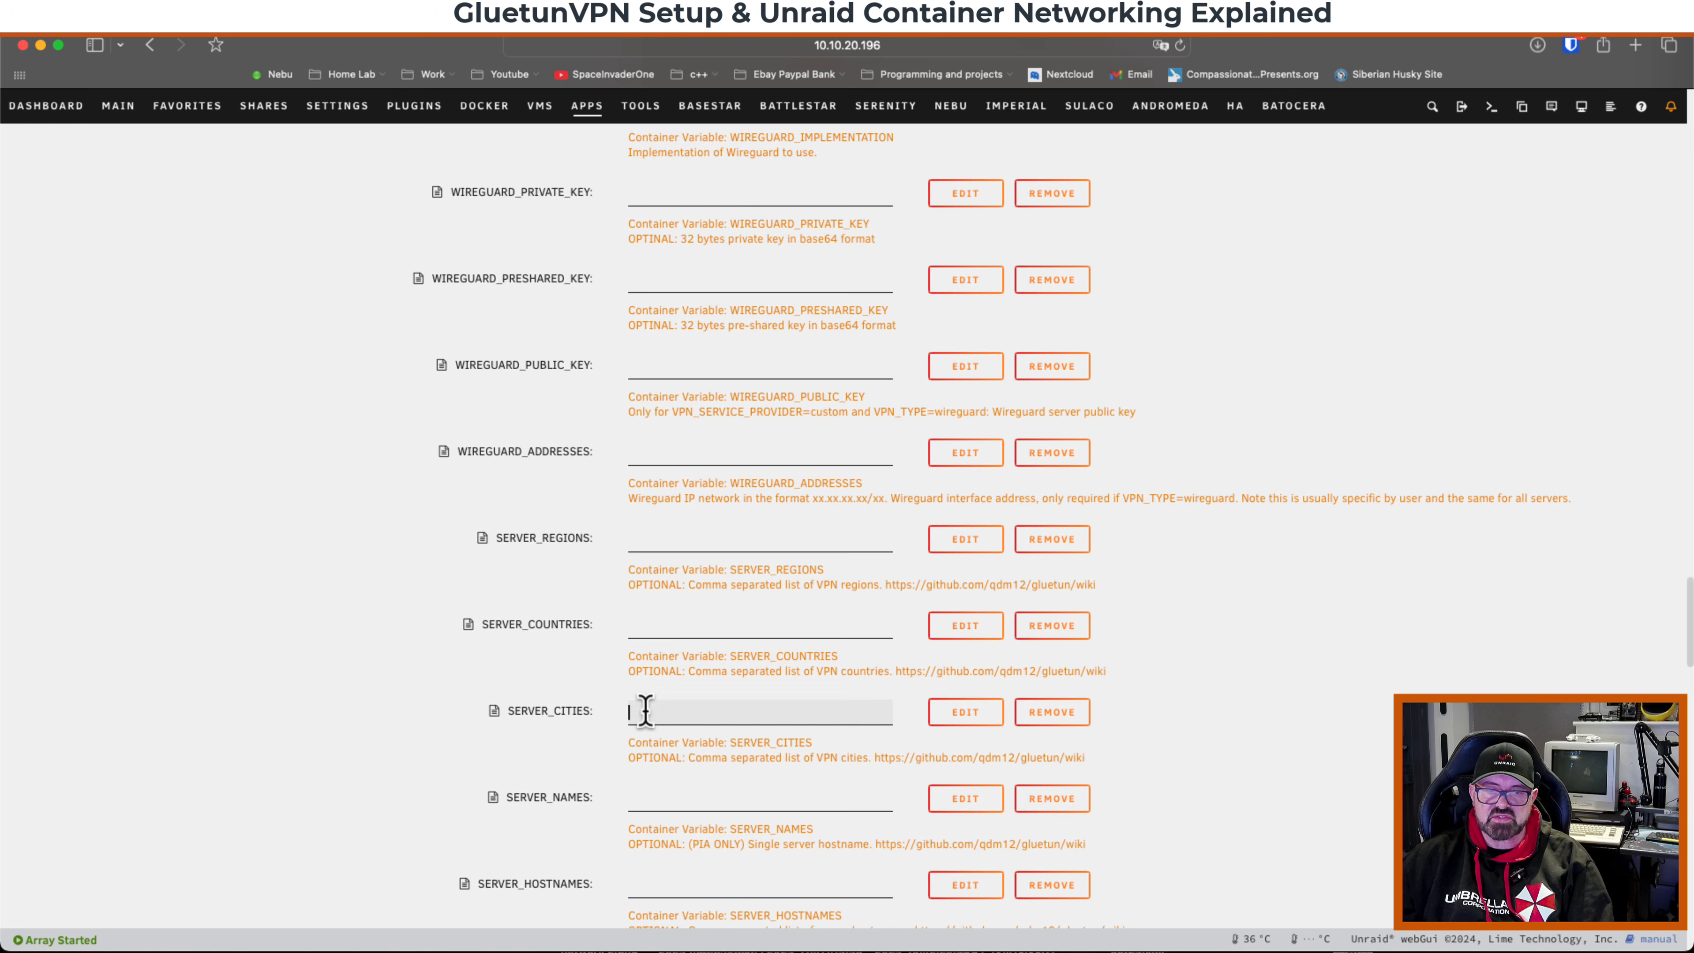
pyautogui.click(657, 538)
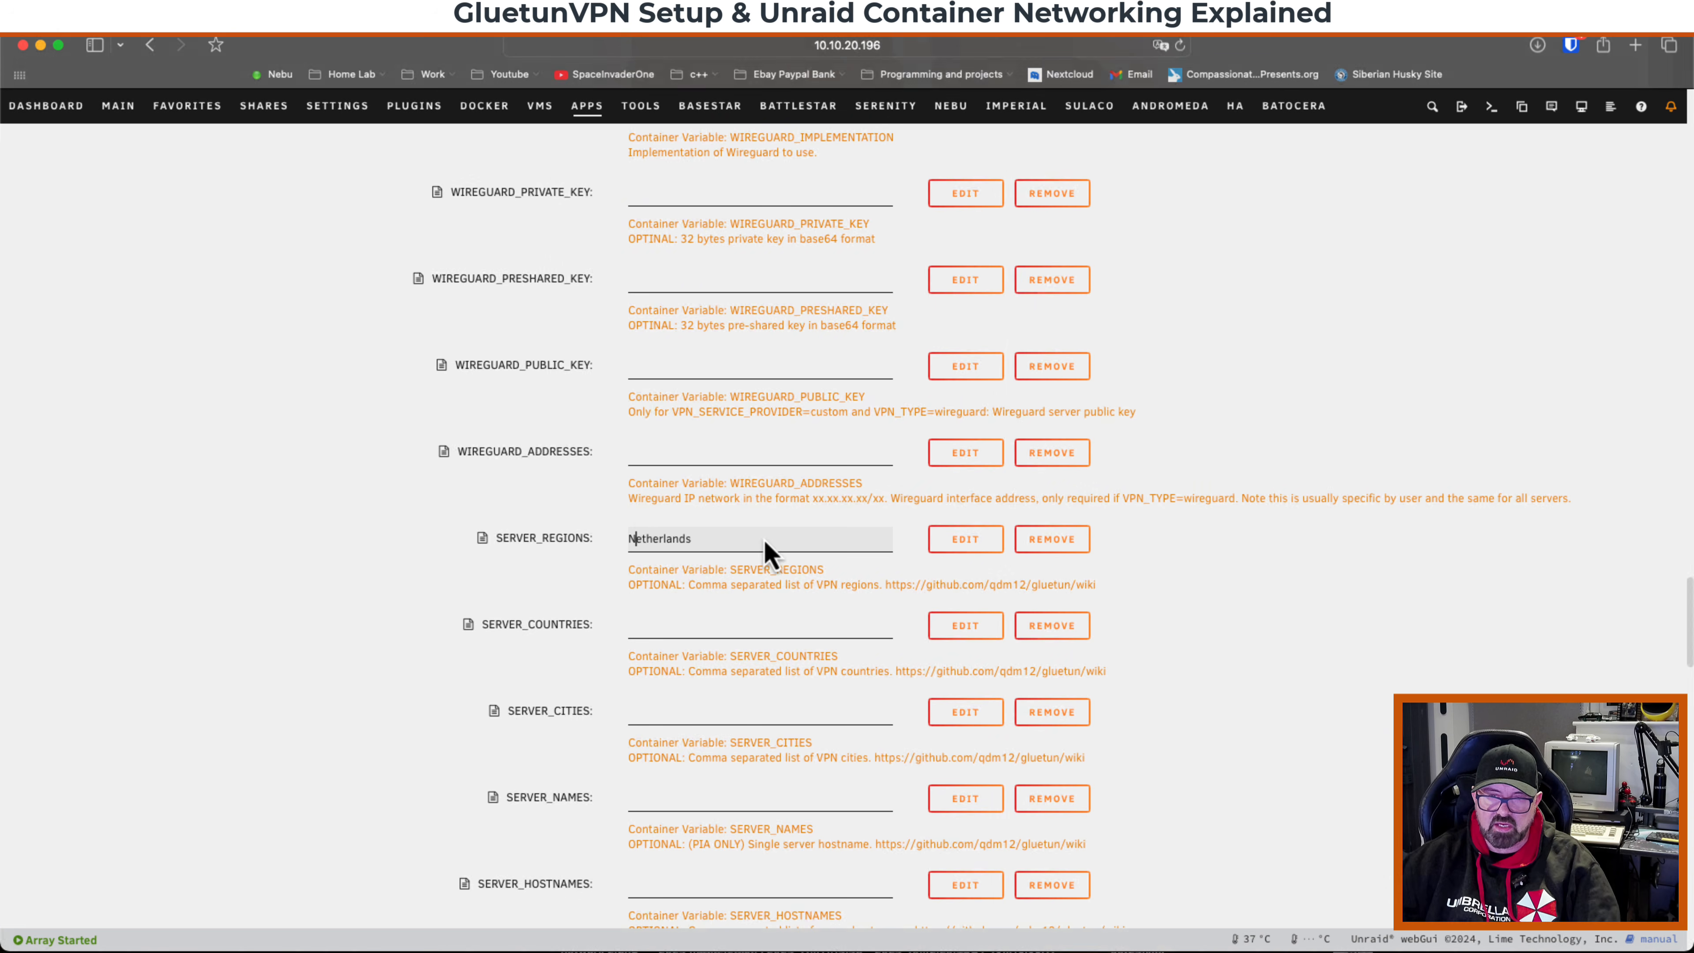
pyautogui.click(732, 536)
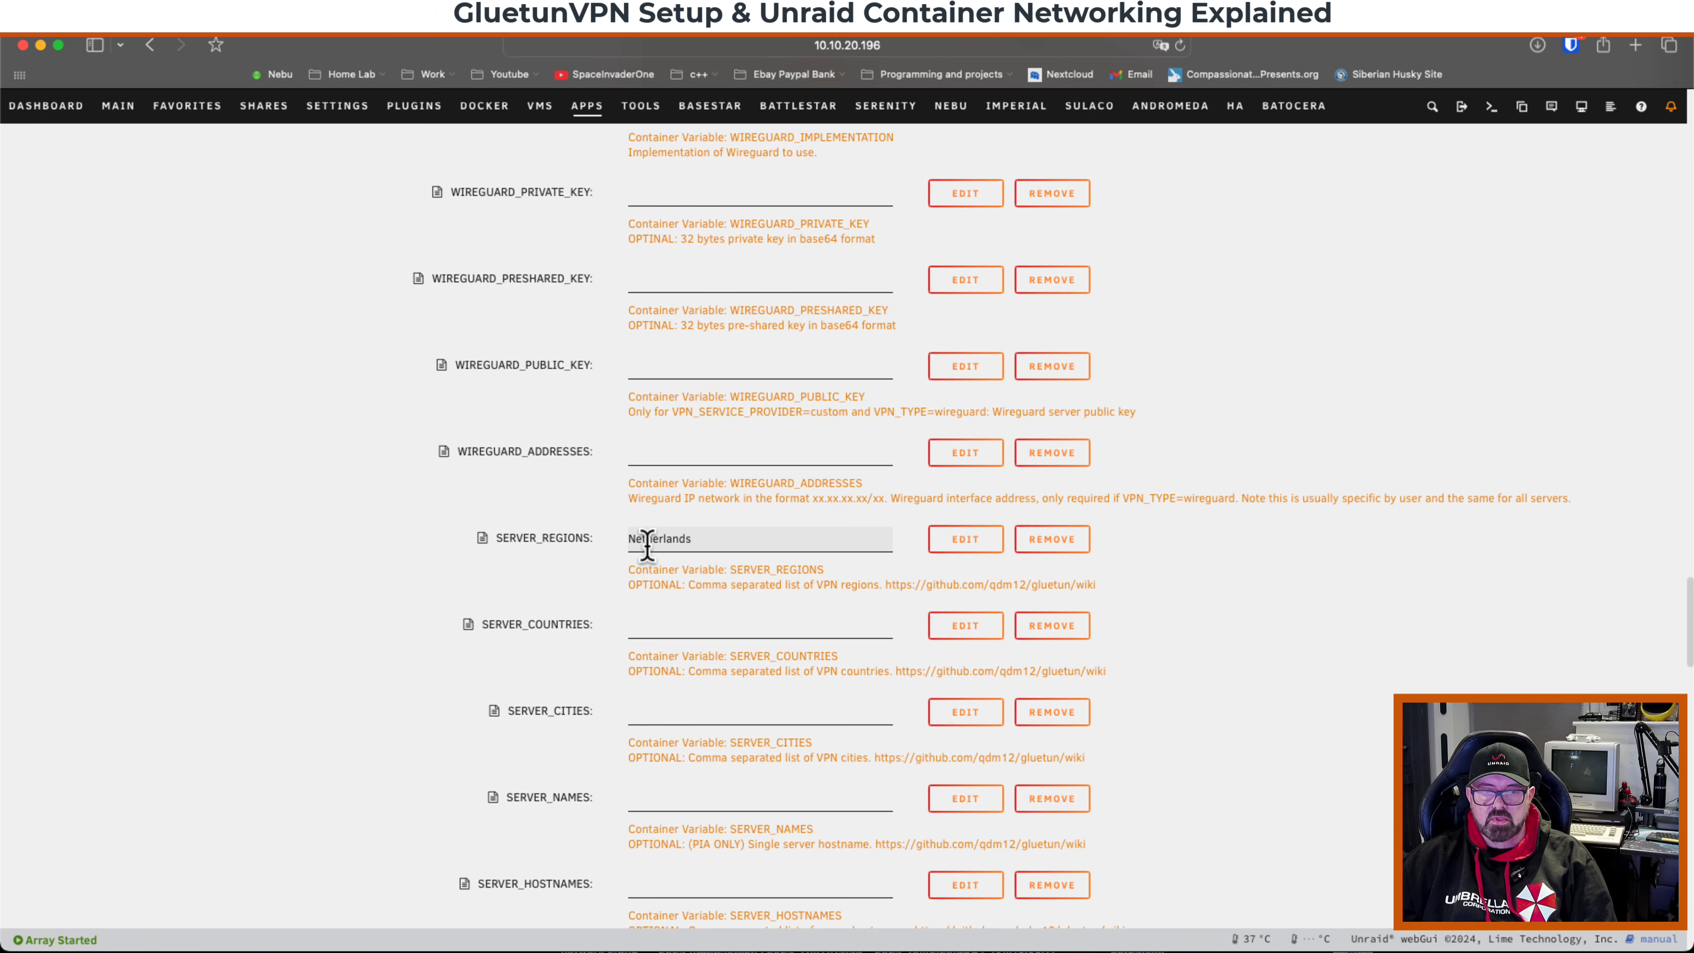
# Review the FIREWALL option and the DNS over TLS and hostname blocking settings.
pyautogui.scroll(-3, 646, 549)
pyautogui.scroll(-5, 650, 561)
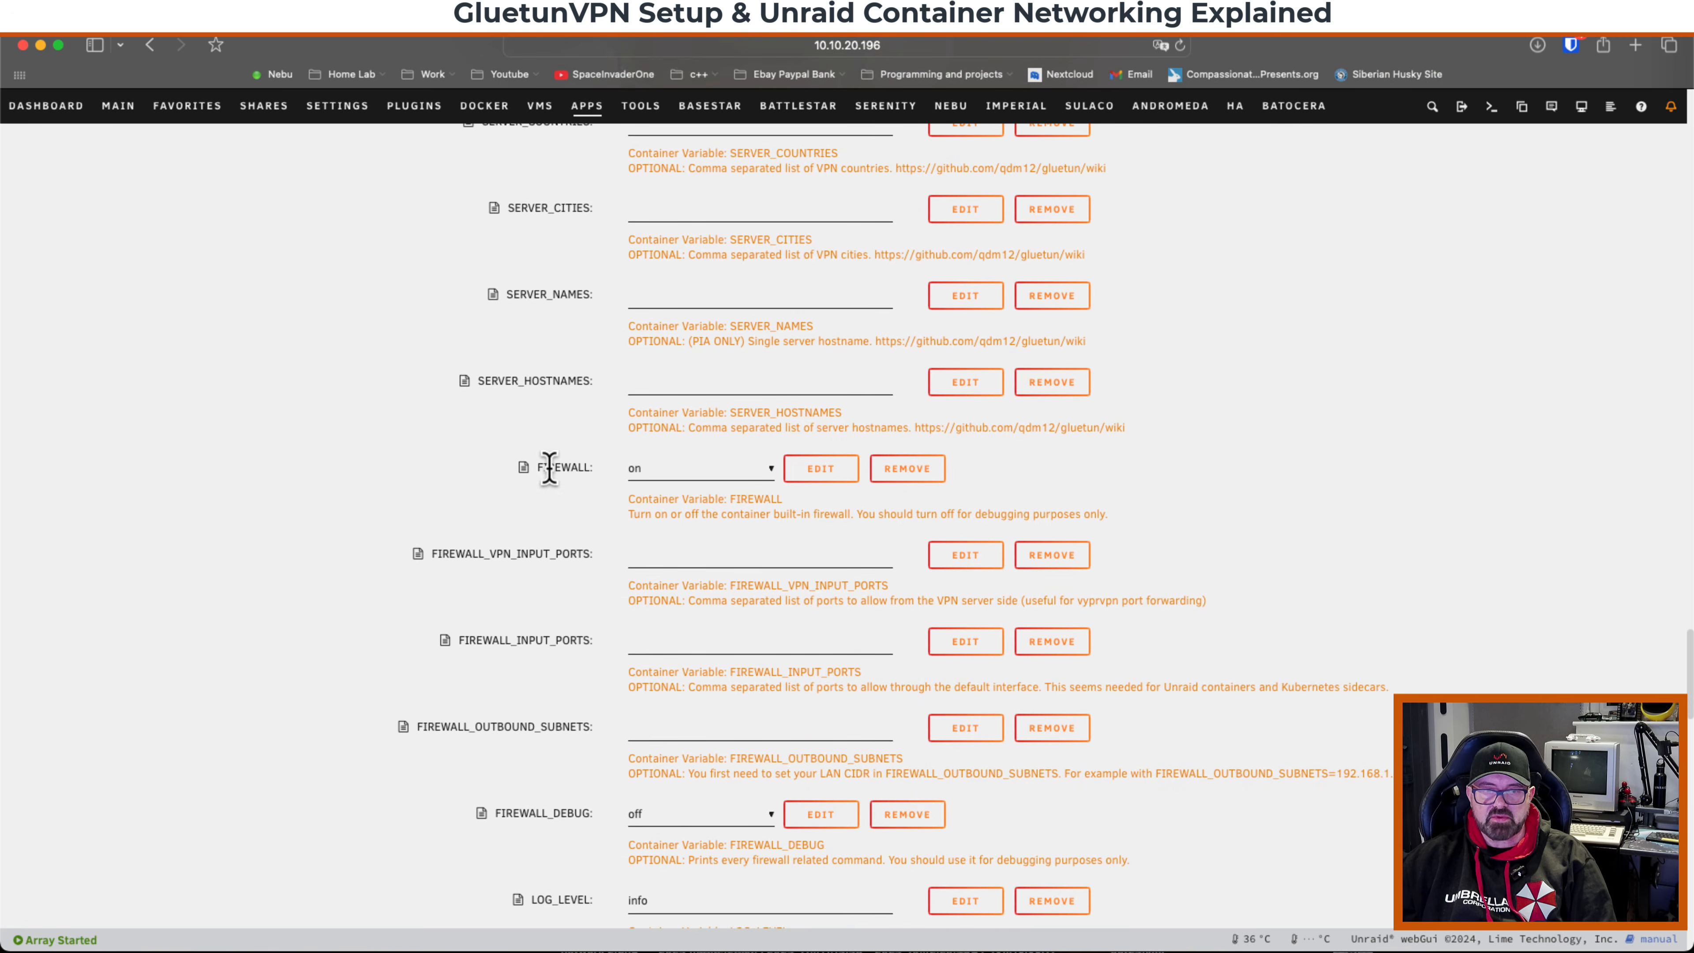
pyautogui.click(659, 473)
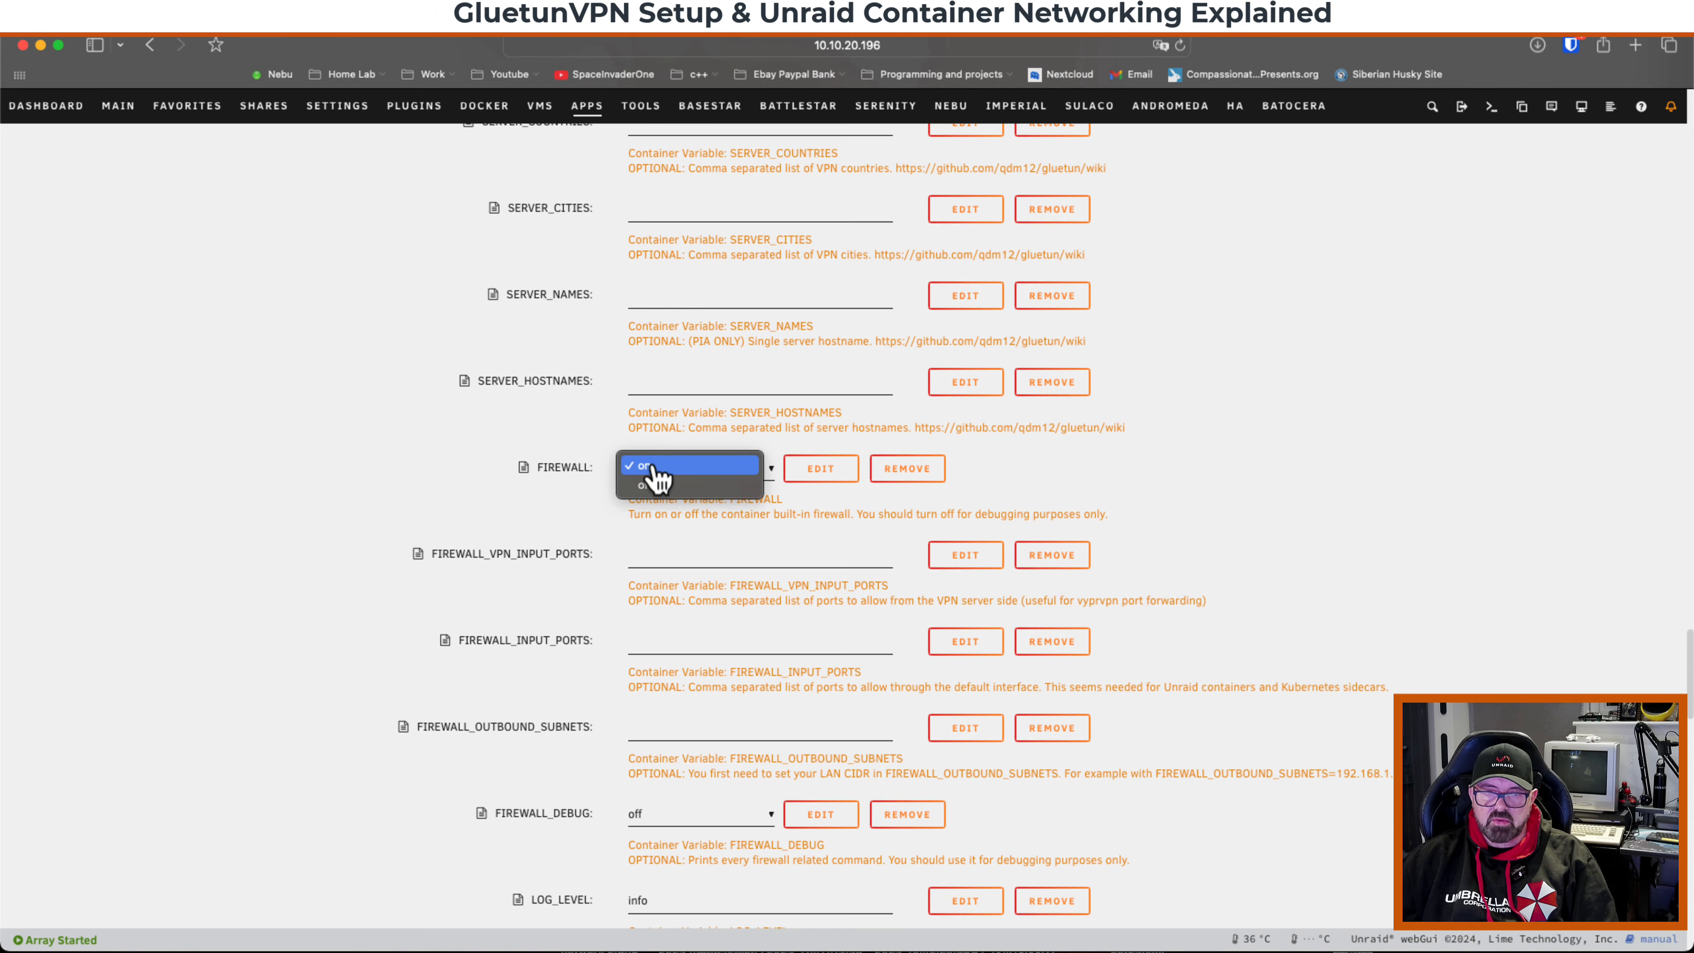
pyautogui.click(661, 469)
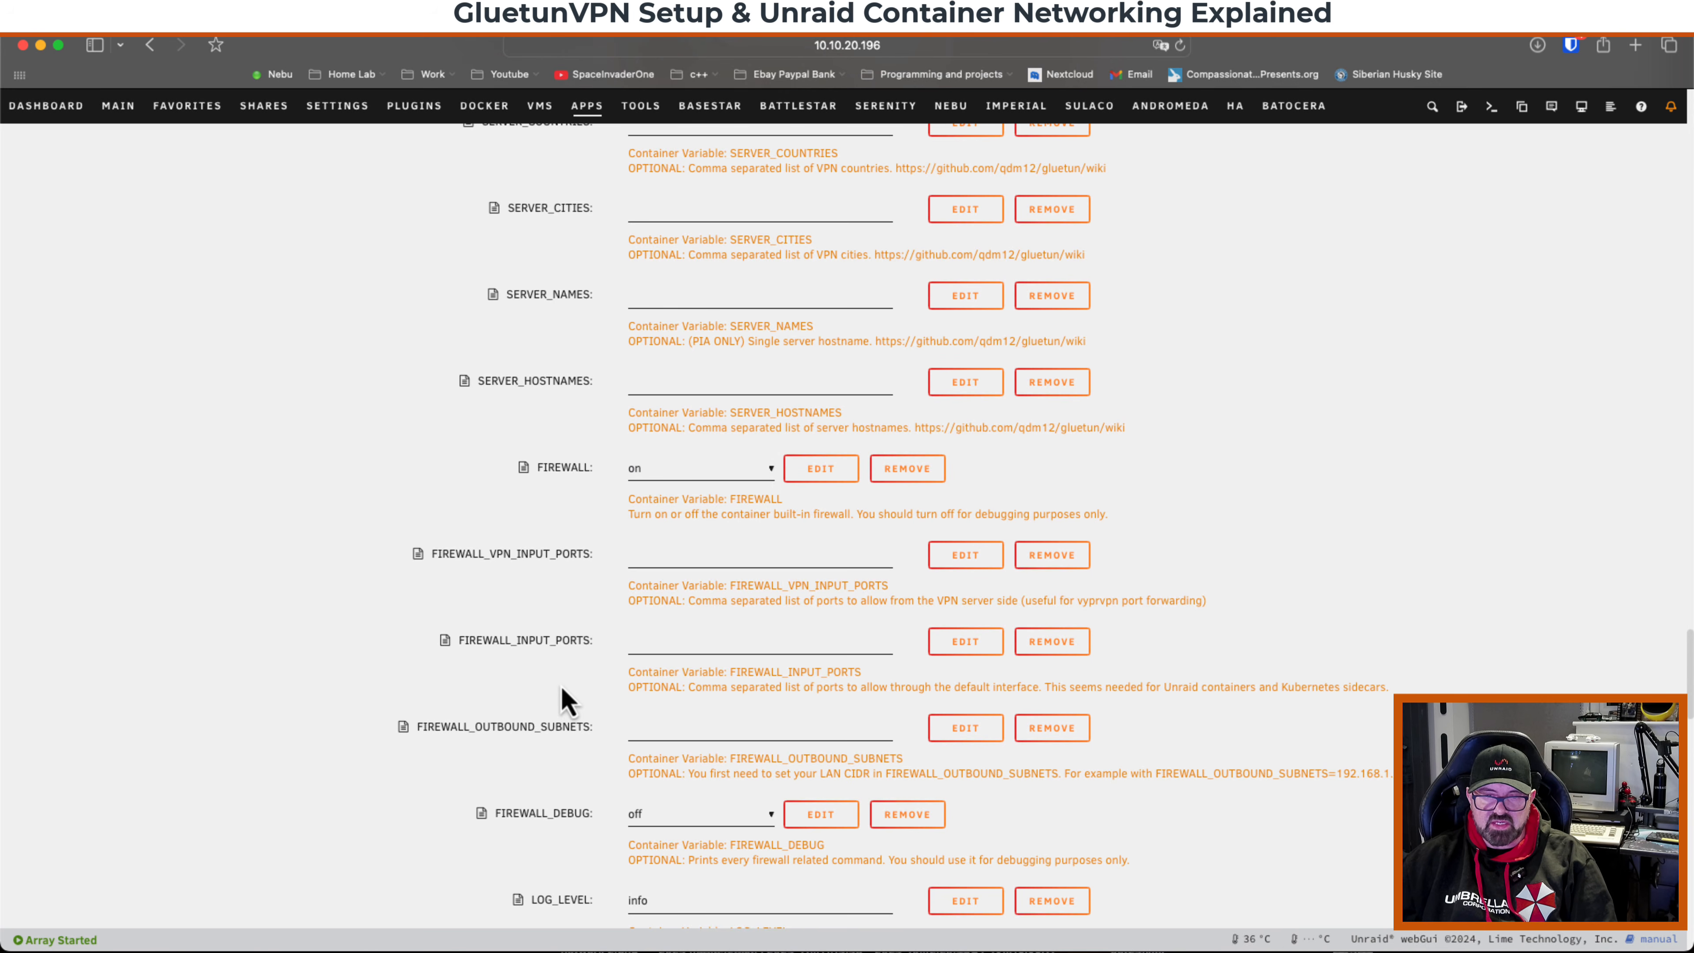
pyautogui.scroll(-3, 563, 701)
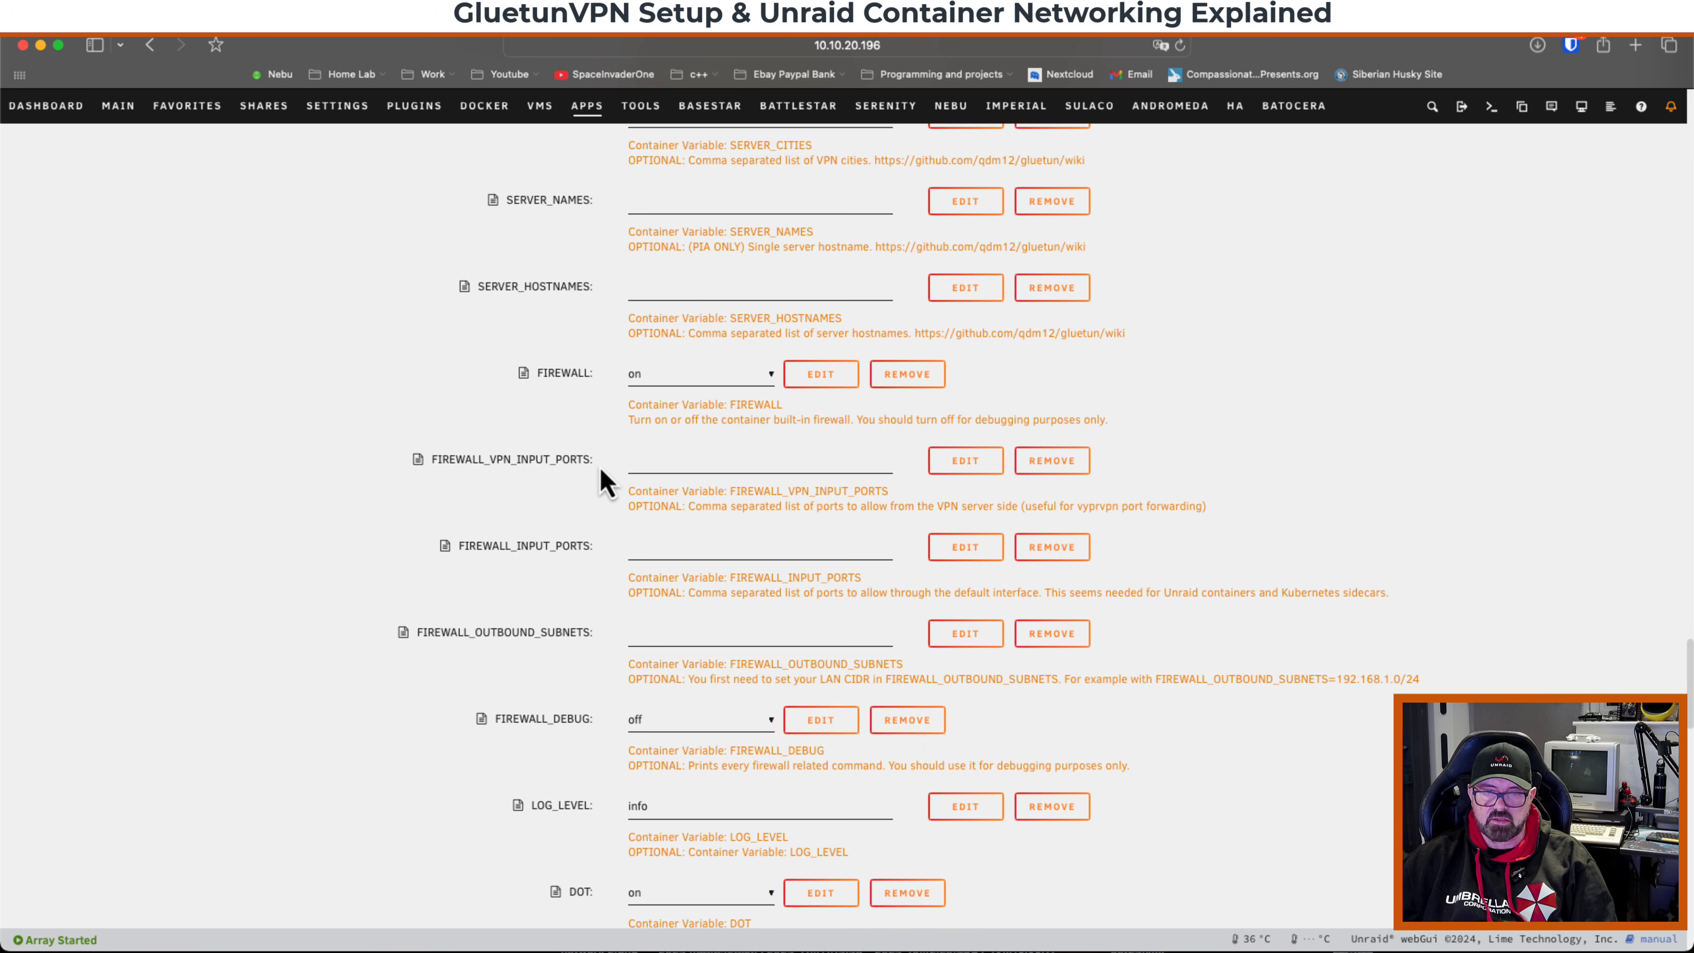
pyautogui.scroll(-5, 606, 482)
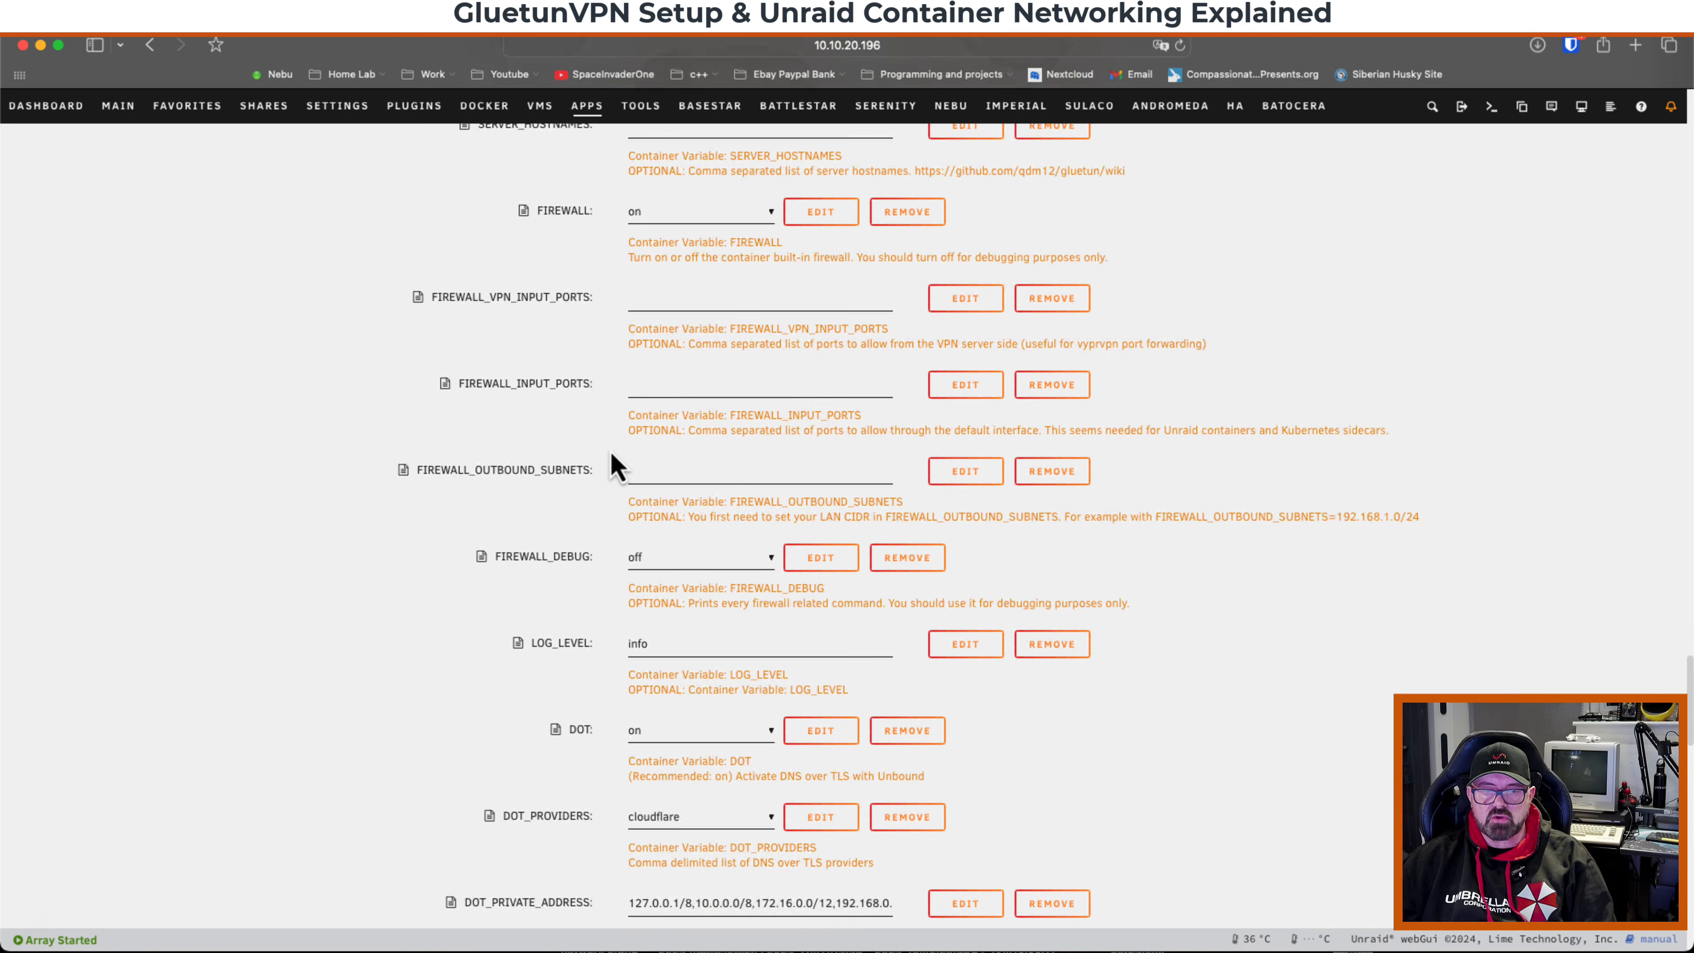
pyautogui.scroll(-15, 614, 465)
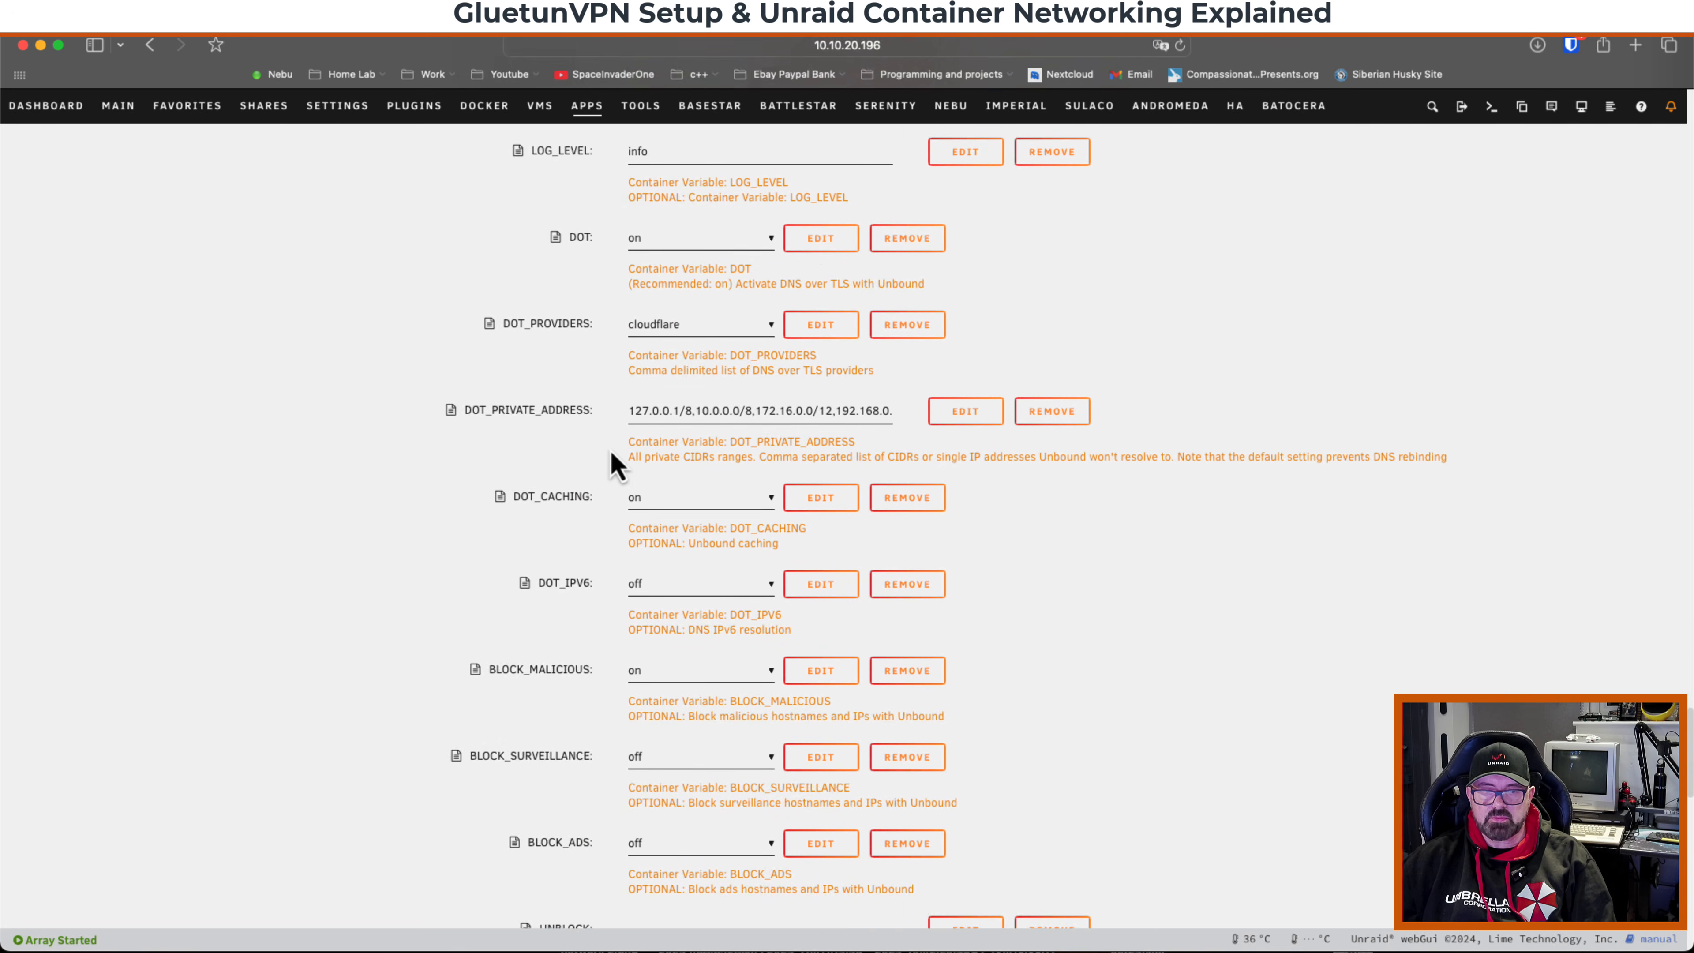
pyautogui.scroll(-6, 613, 465)
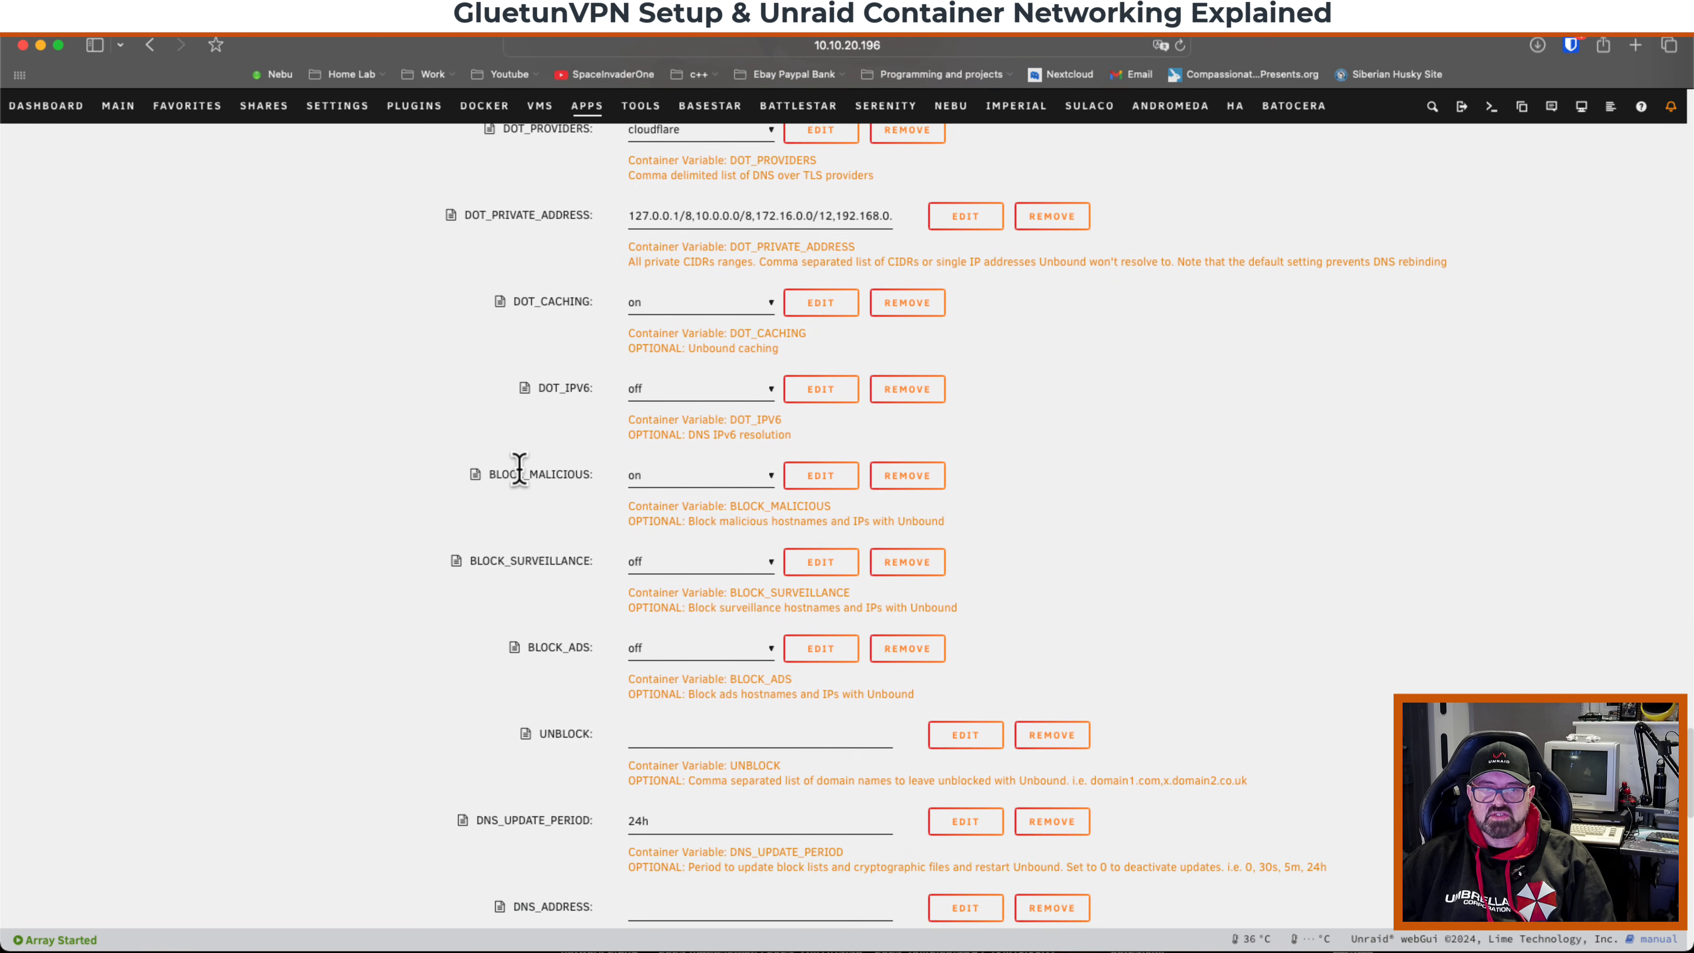
pyautogui.moveTo(496, 475); pyautogui.dragTo(593, 476)
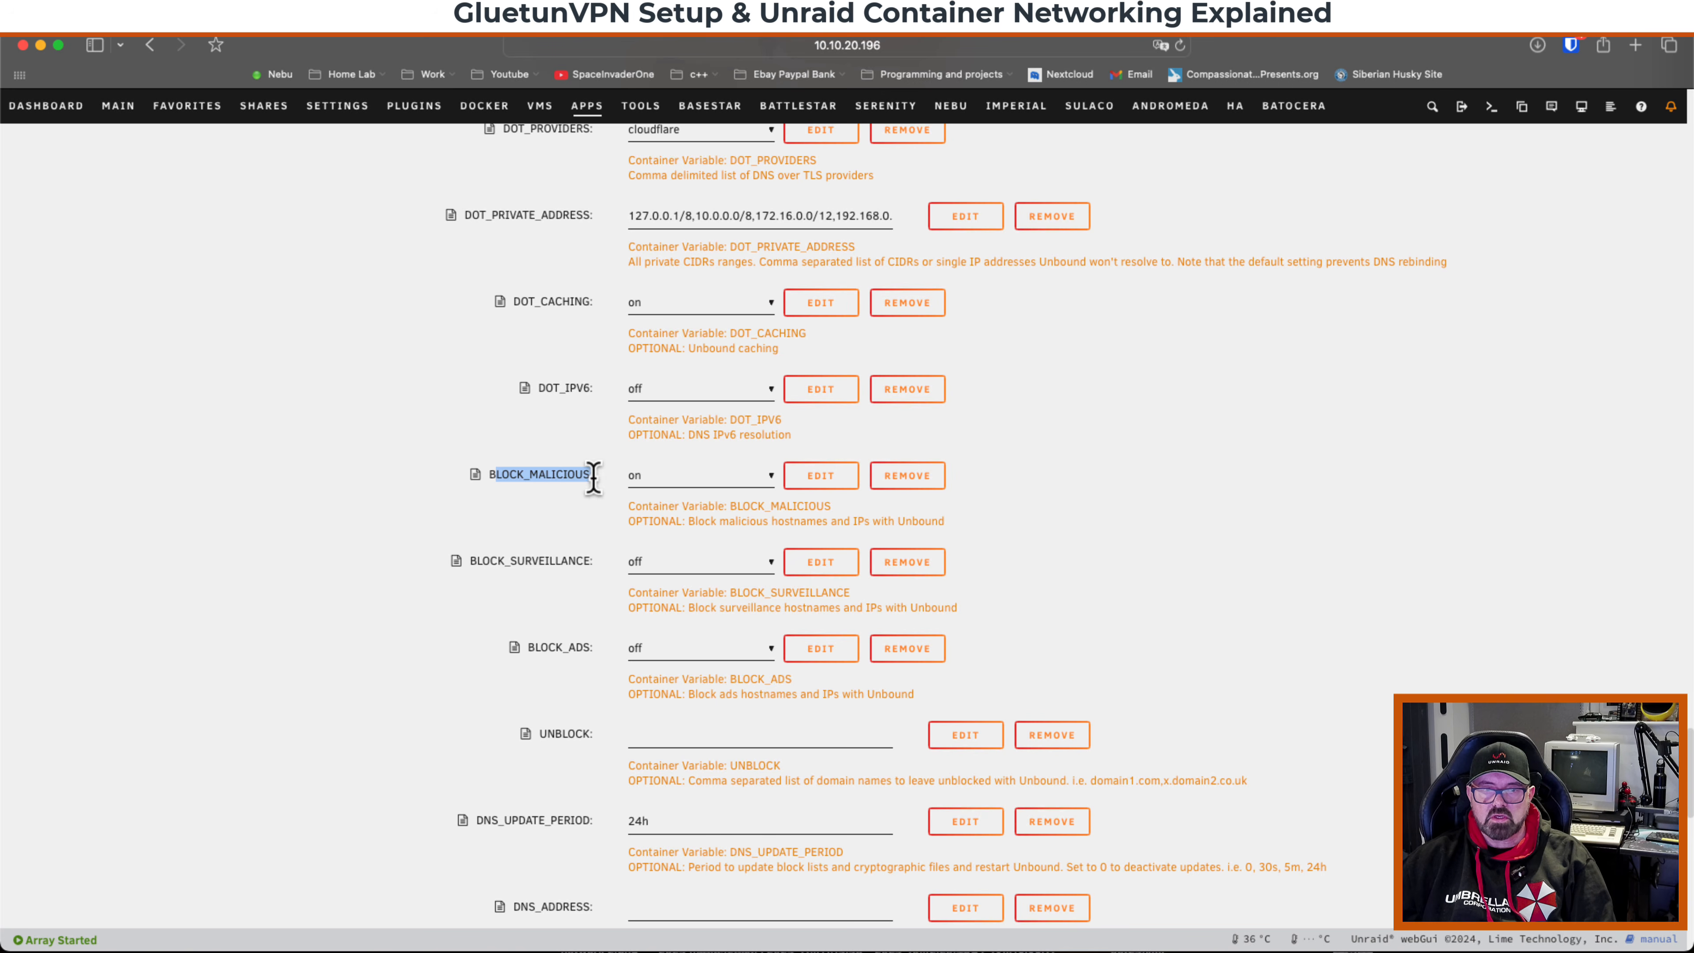
pyautogui.click(598, 517)
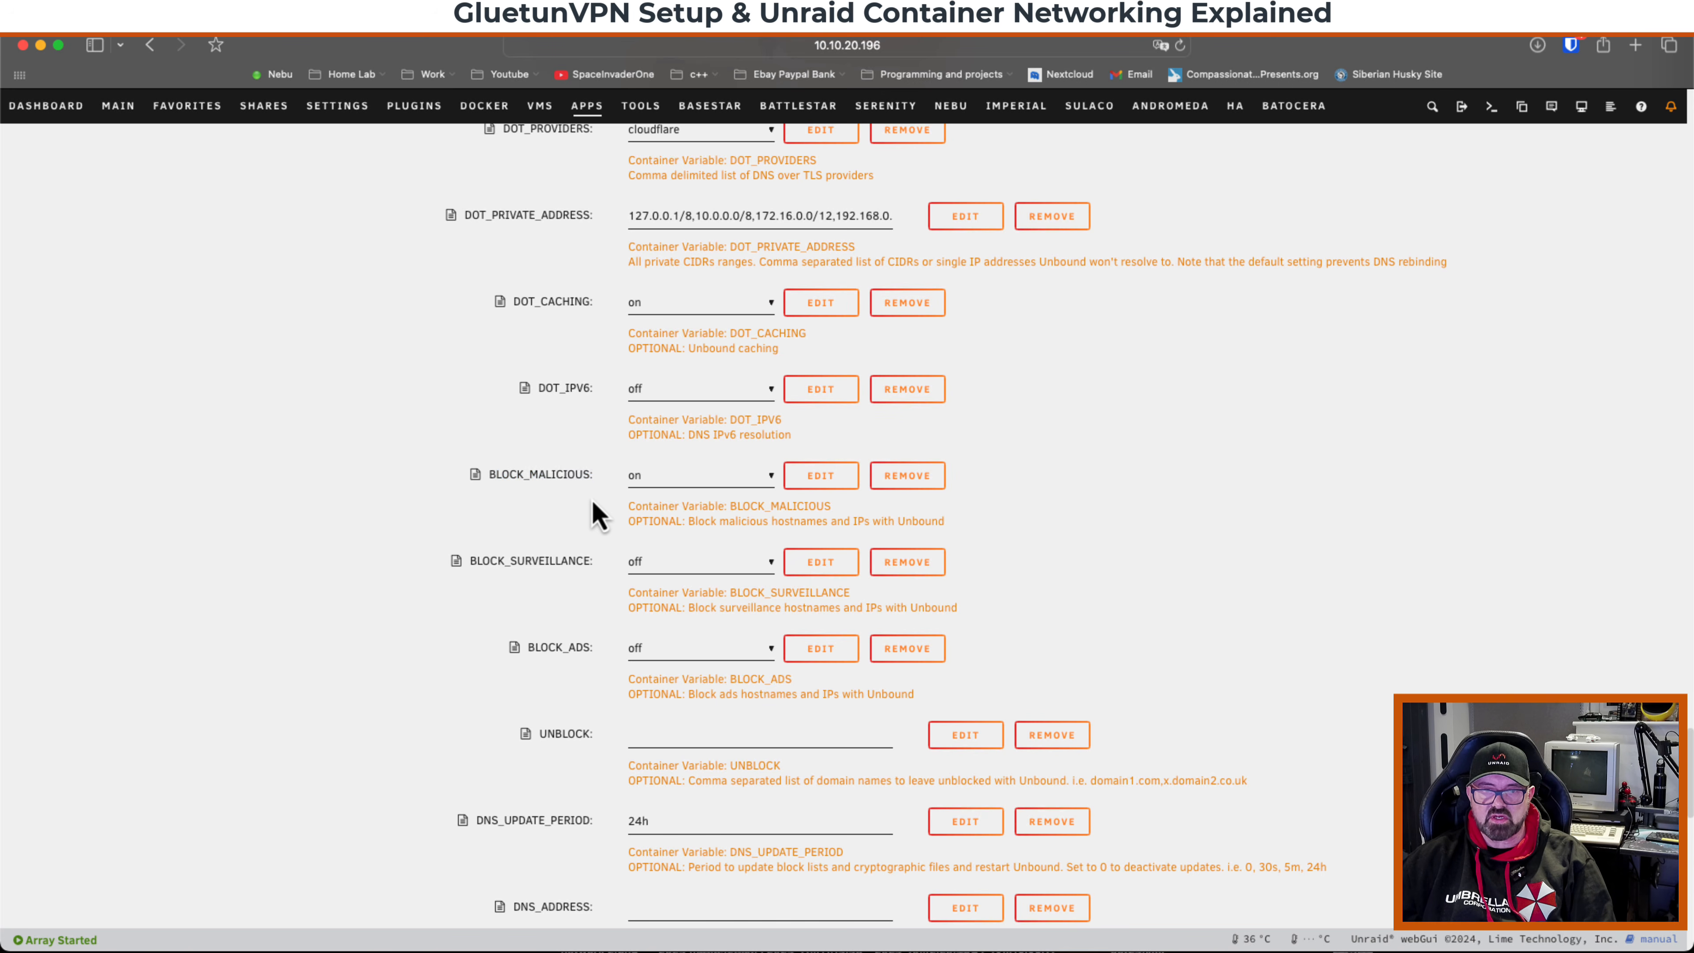
# Leave BLOCK_MALICIOUS on and BLOCK_ADS off, and apply the template to create the GluetunVPN container.
pyautogui.click(666, 484)
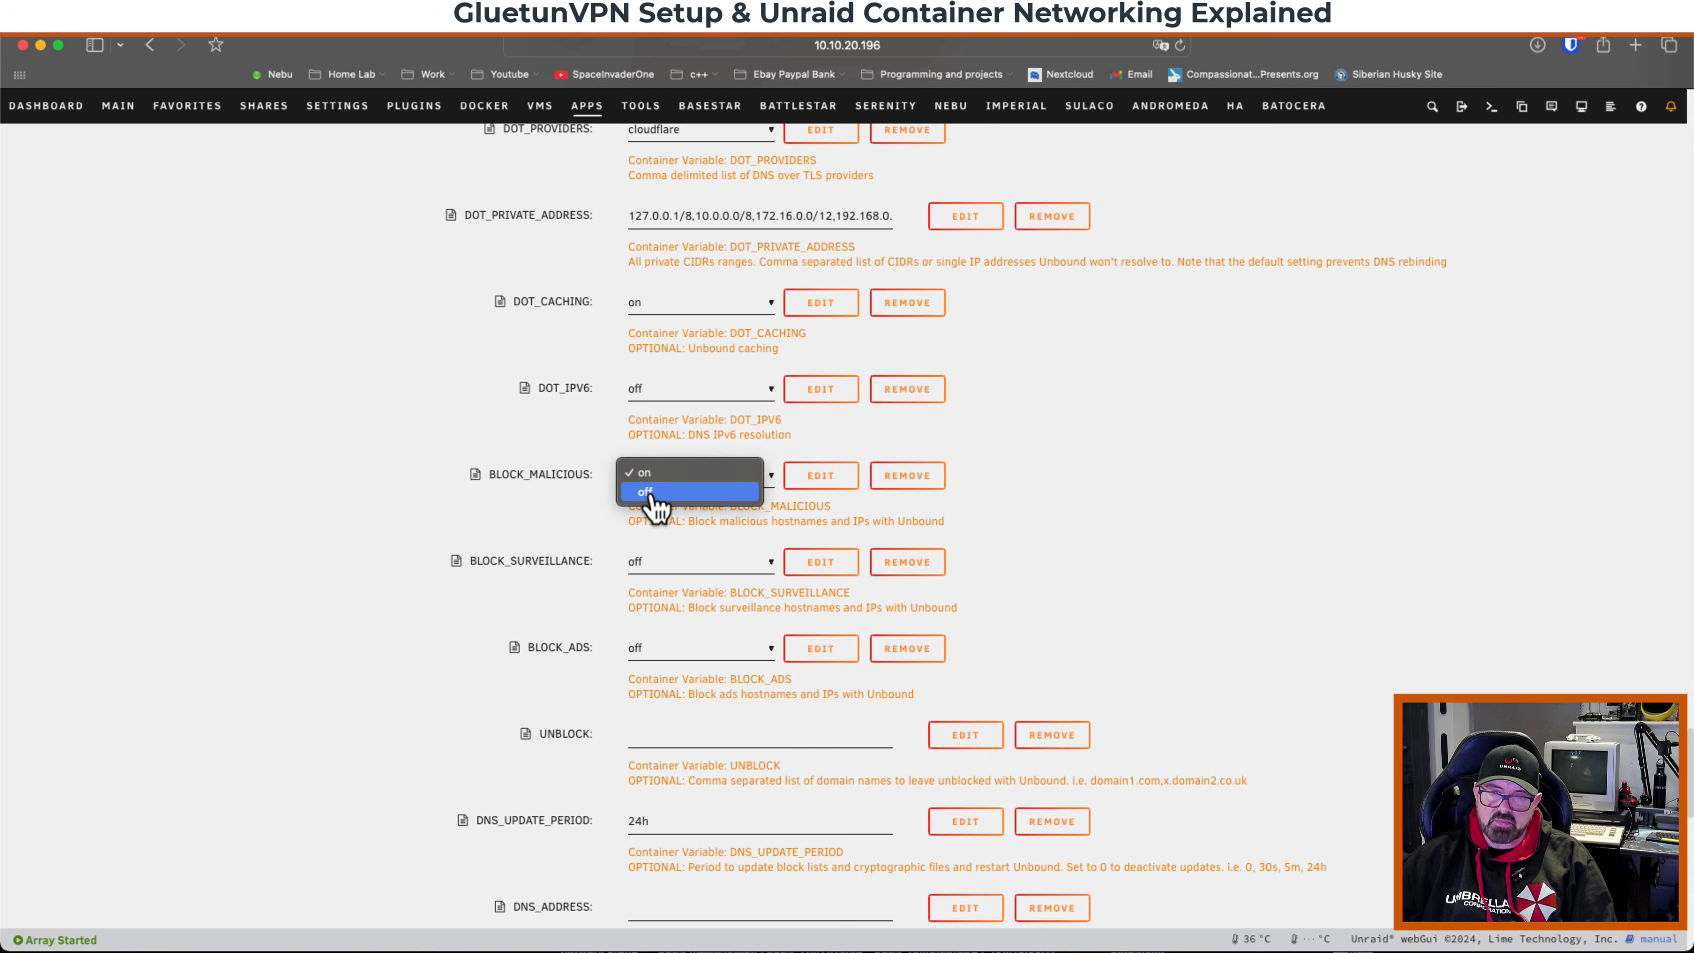
pyautogui.click(650, 474)
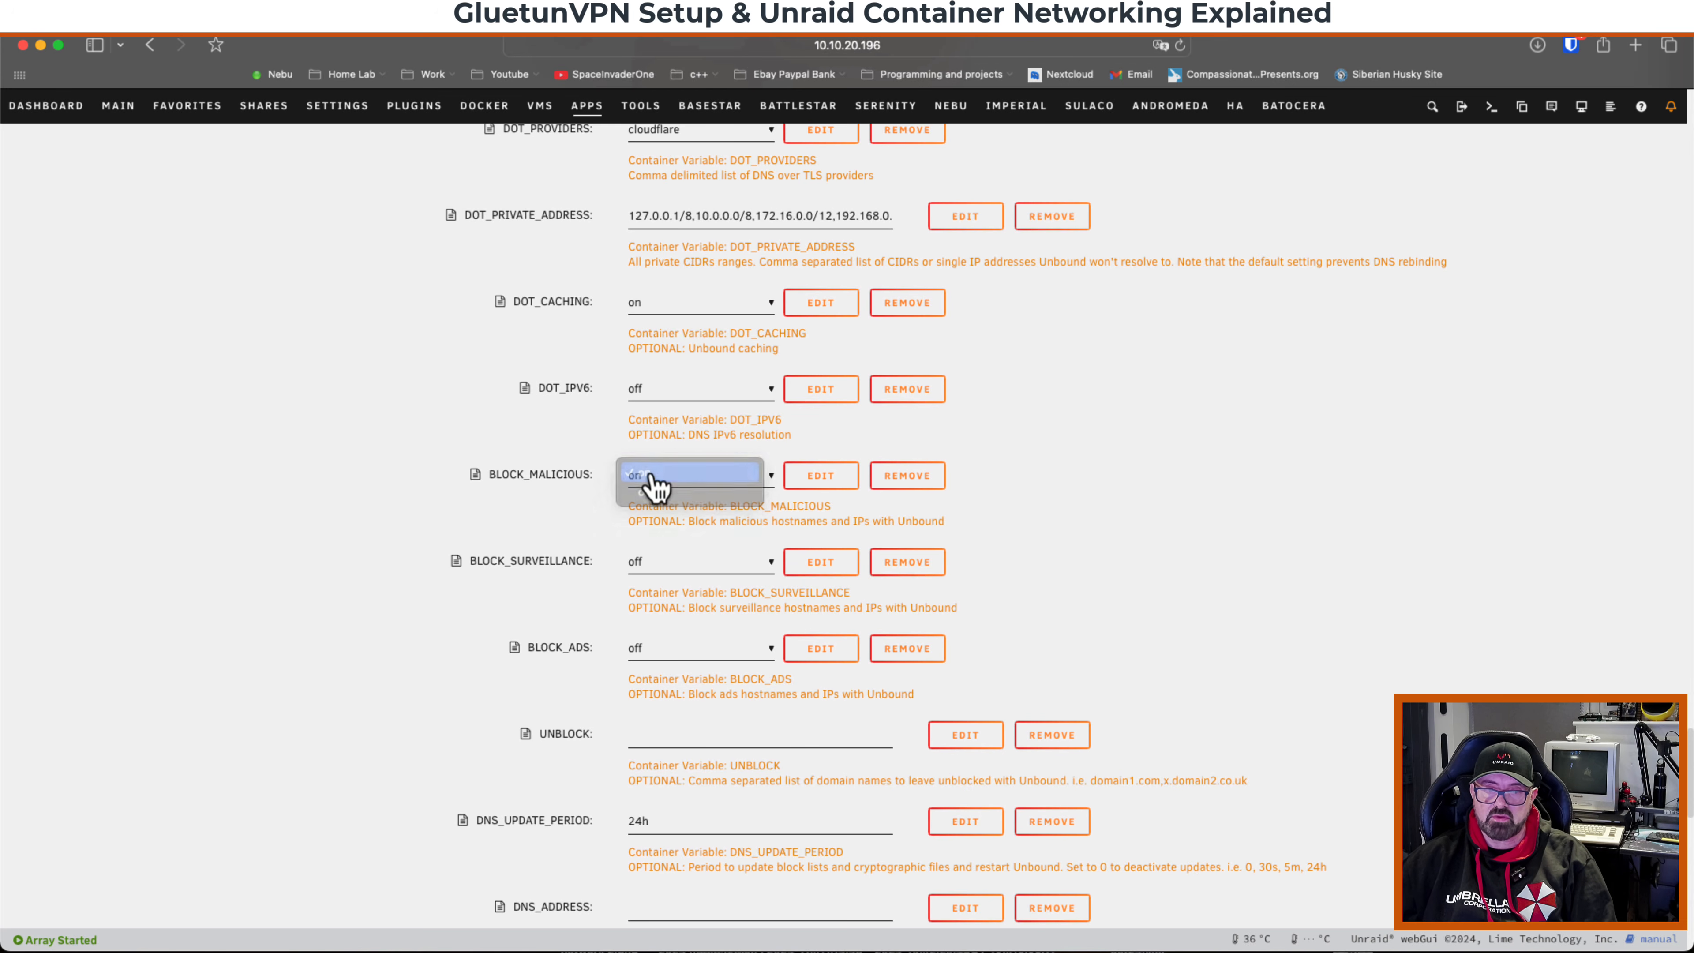
pyautogui.scroll(-3, 560, 497)
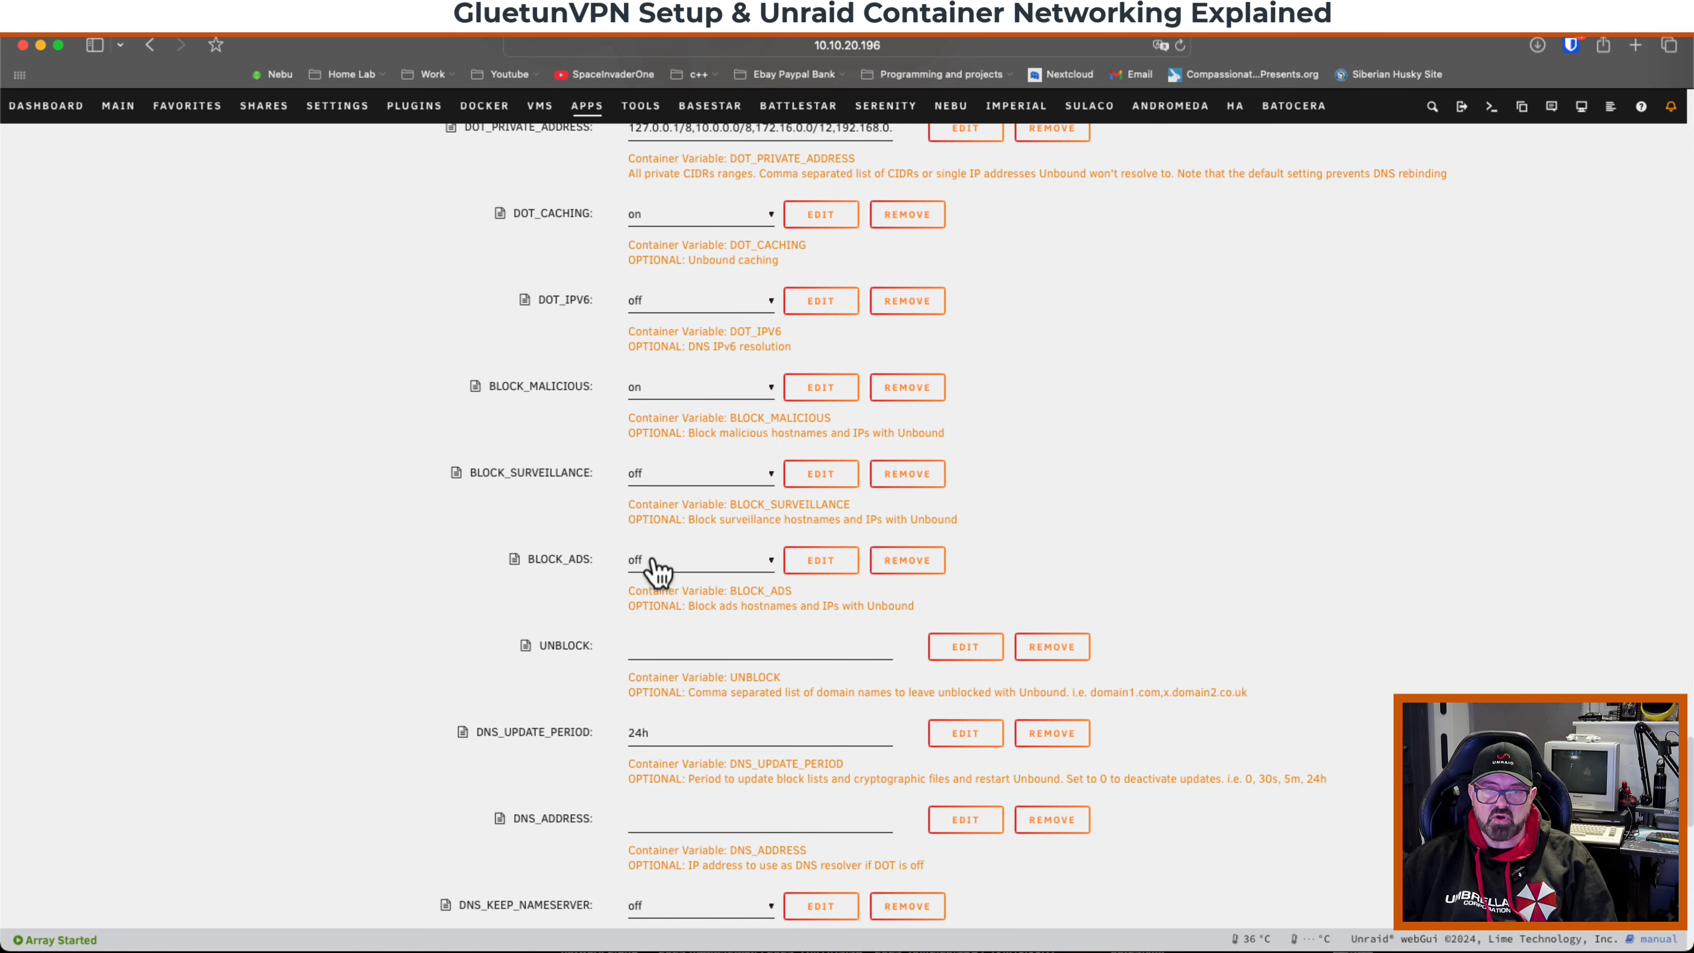
pyautogui.click(705, 562)
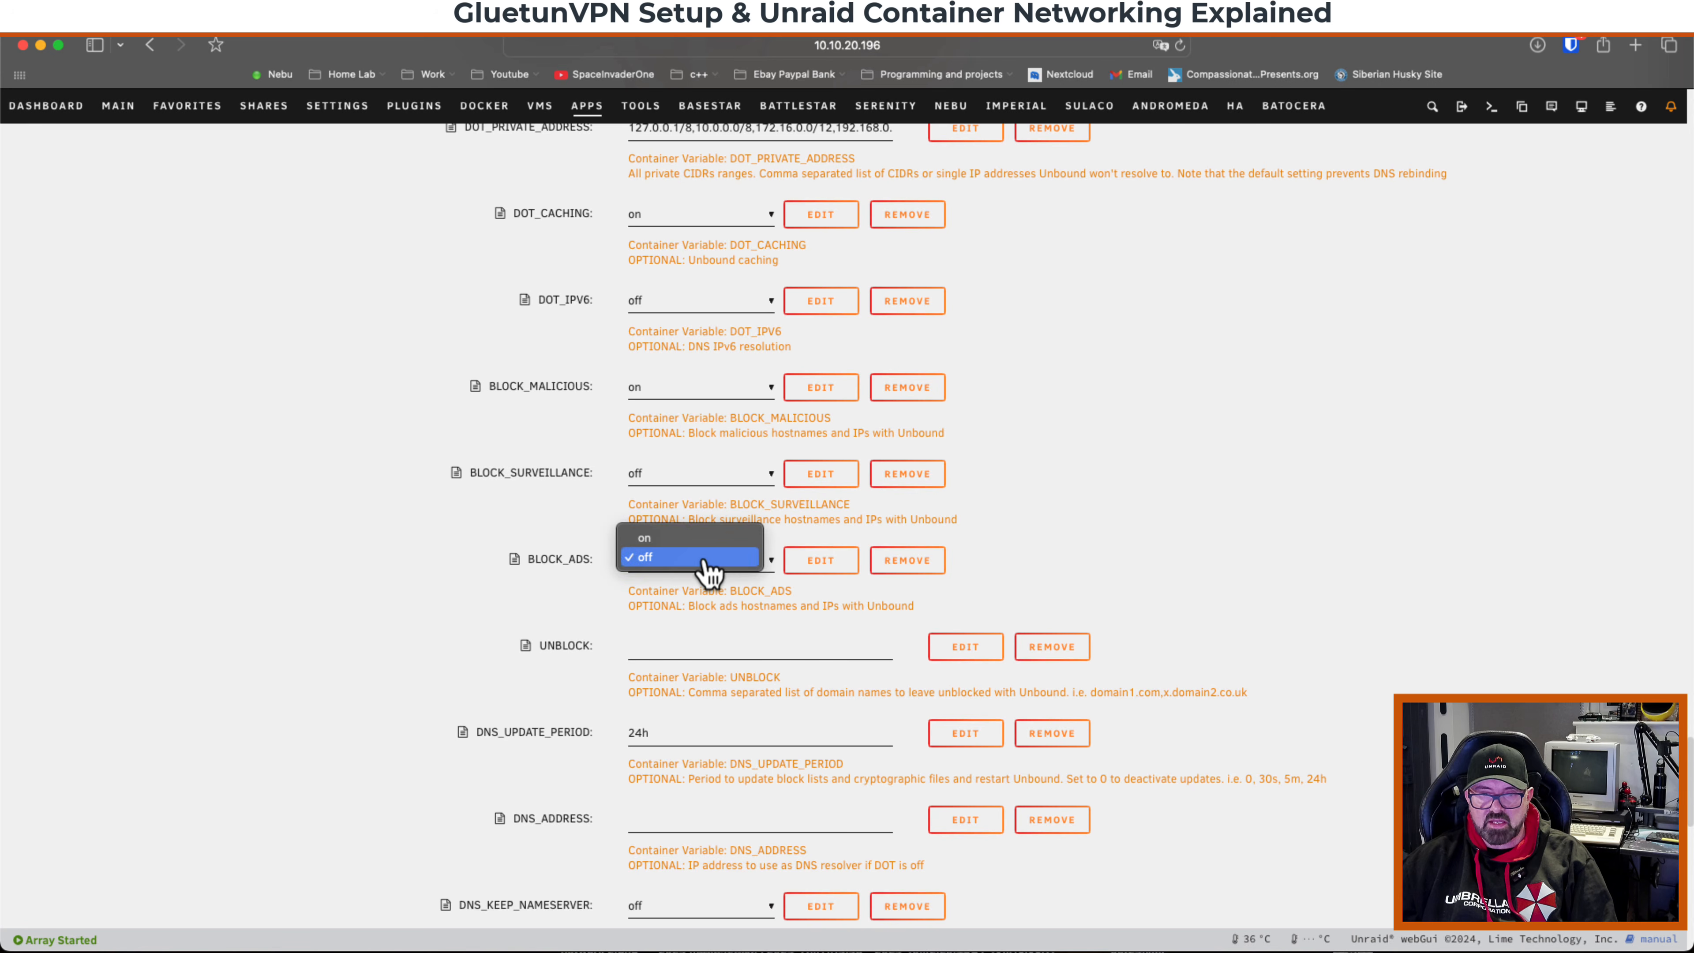
pyautogui.click(657, 561)
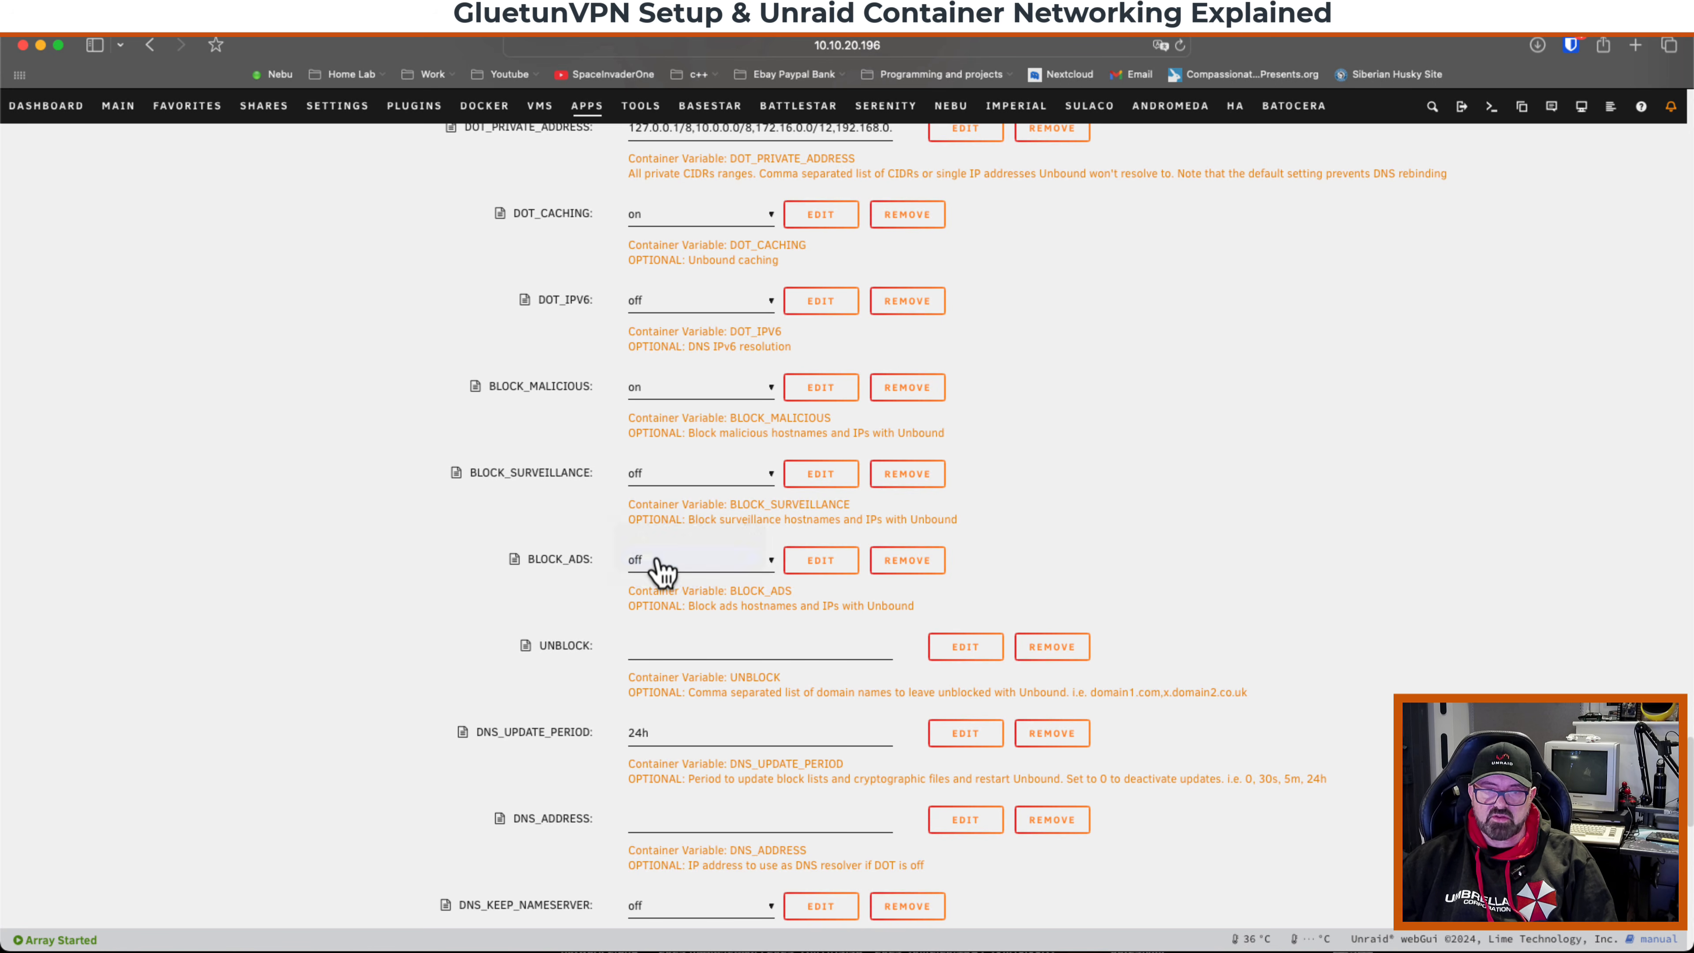
pyautogui.scroll(-12, 601, 561)
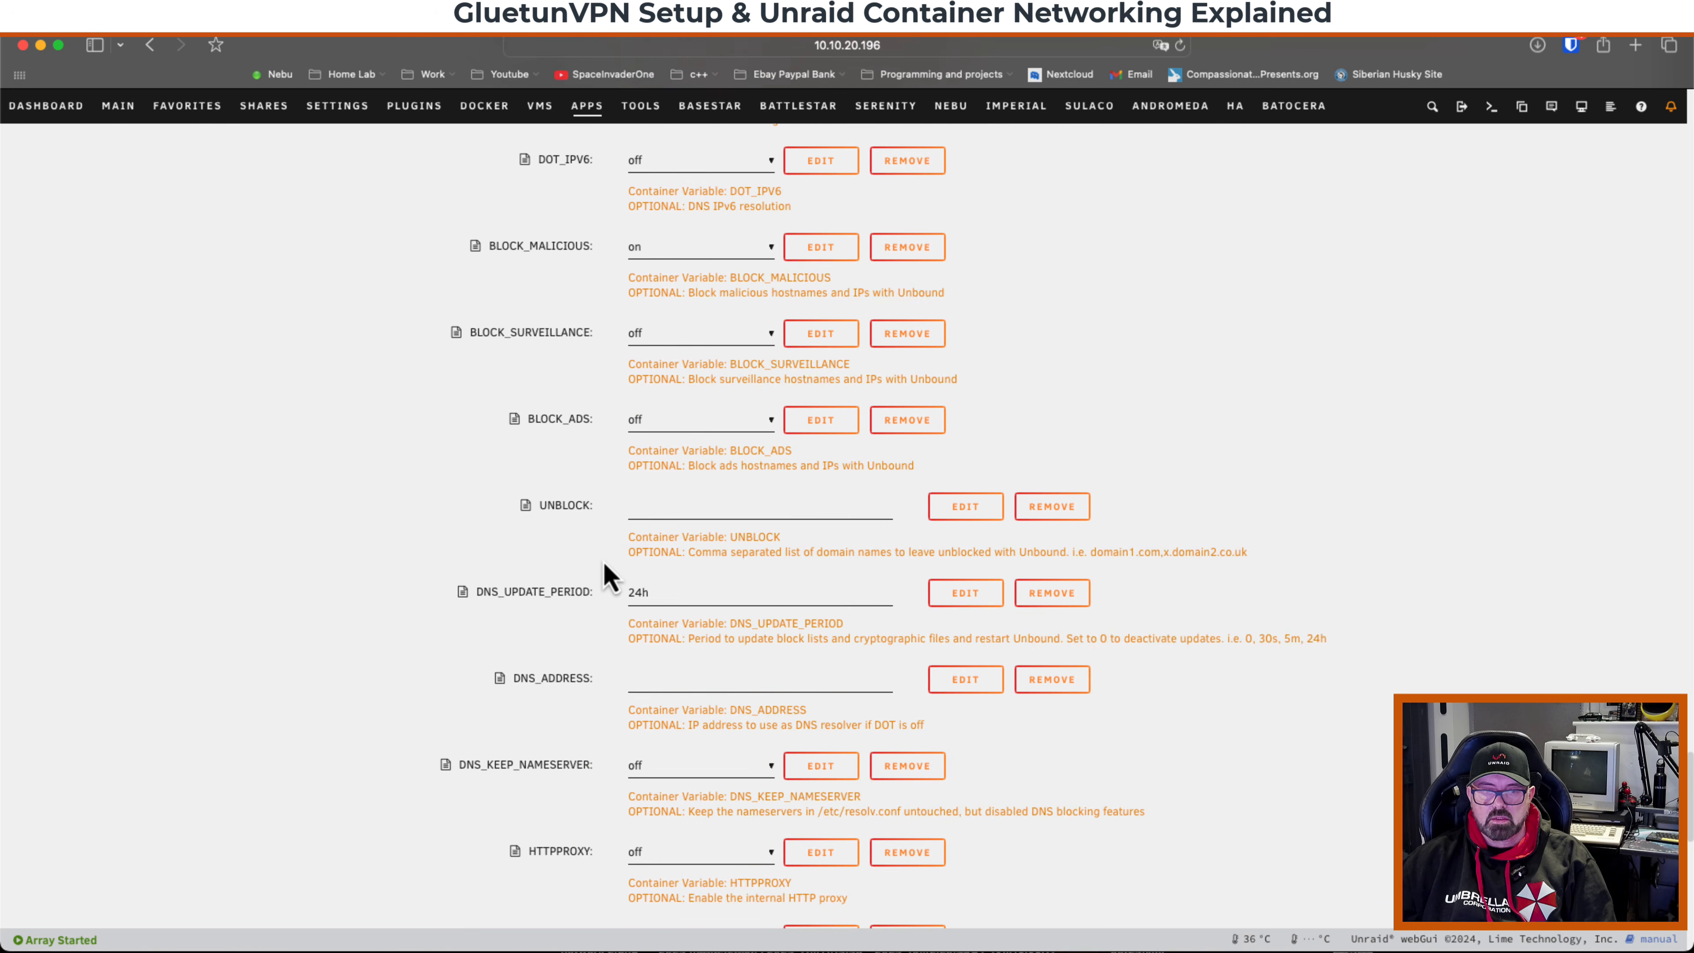
pyautogui.scroll(-6, 609, 577)
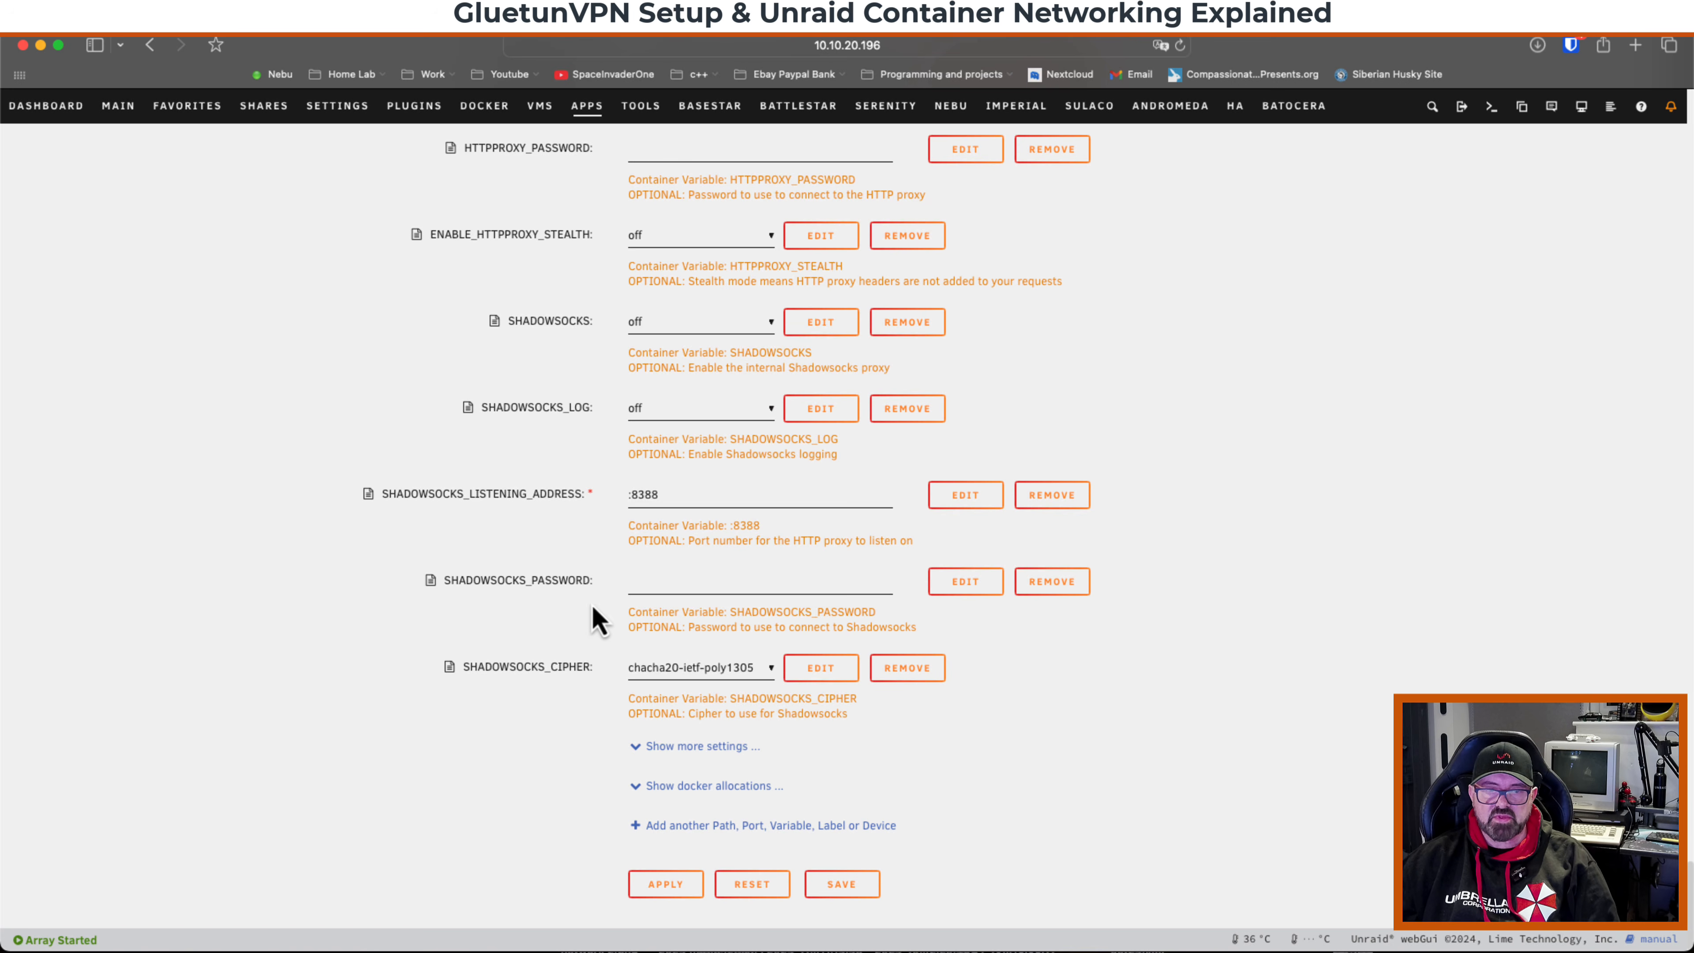
pyautogui.click(667, 885)
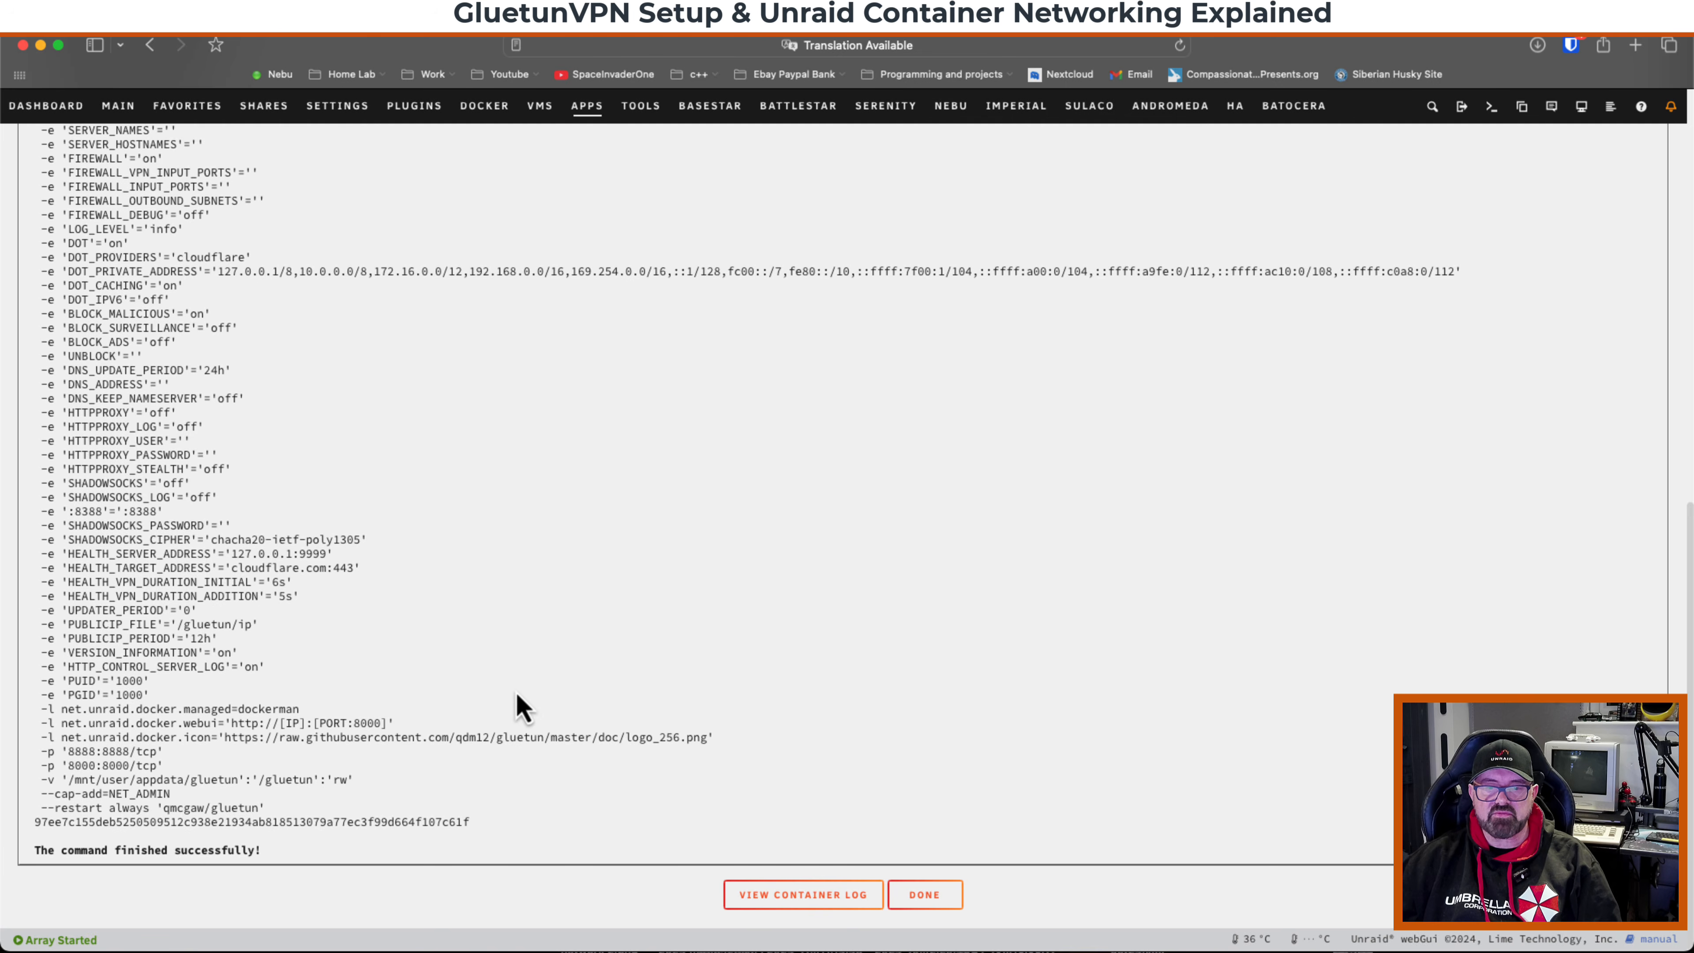
# Open the GluetunVPN container log and examine the public IP address and location lines before closing it.
pyautogui.click(807, 897)
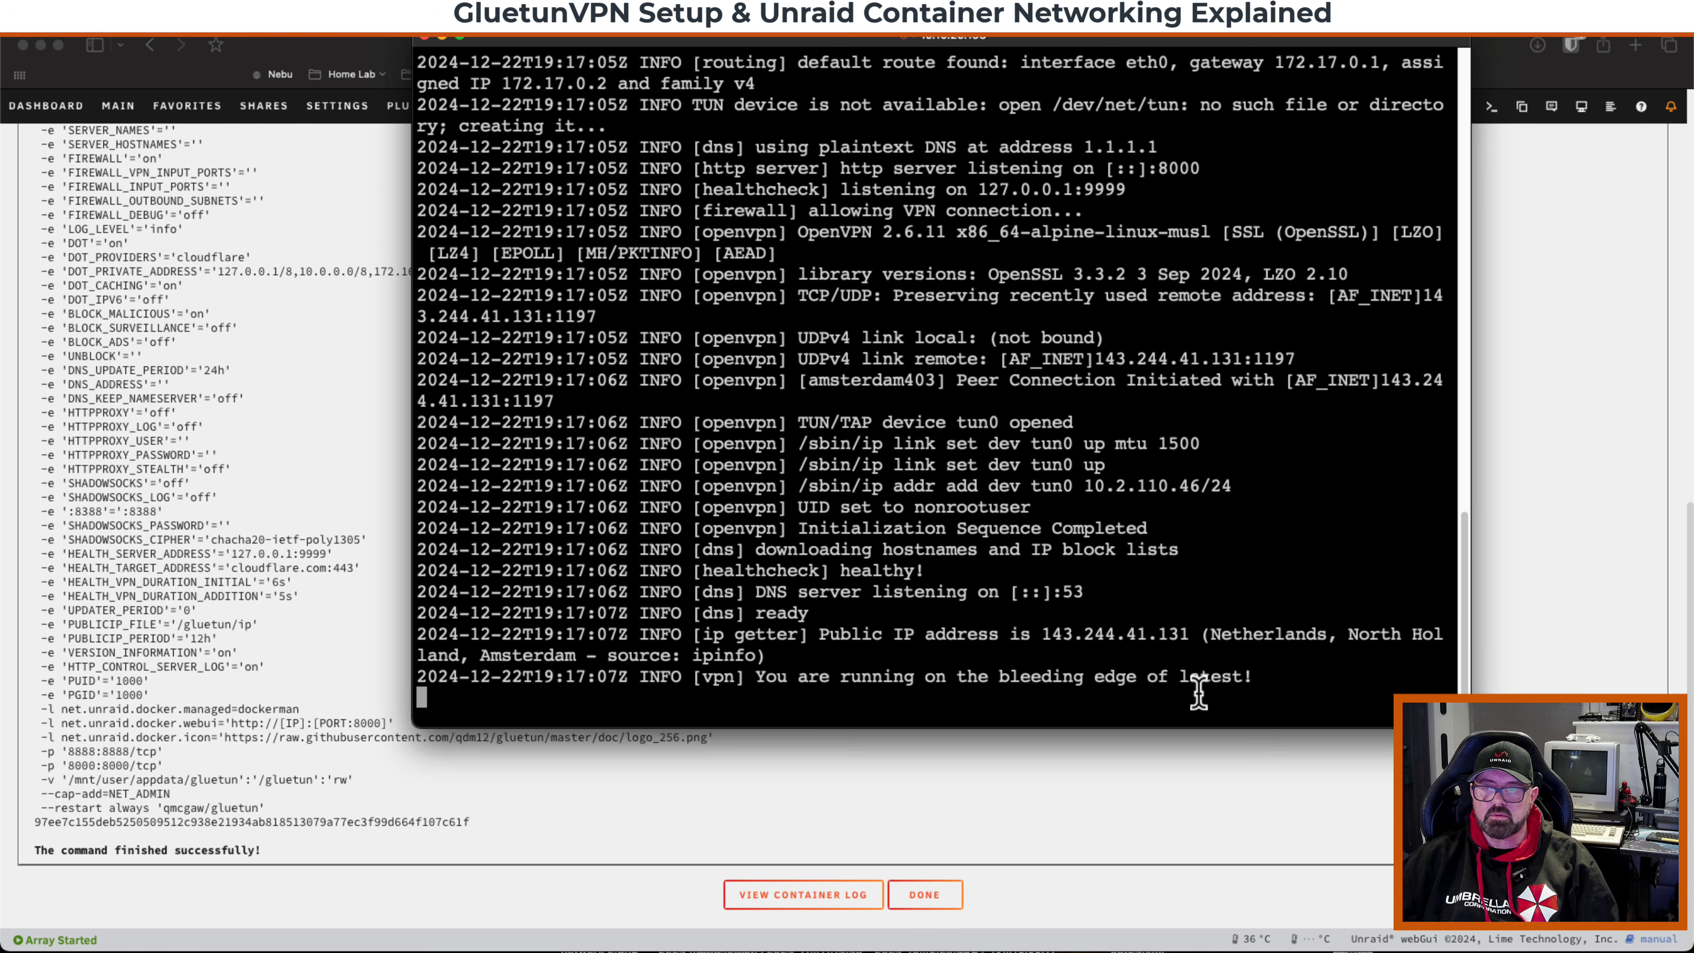
pyautogui.moveTo(1260, 682); pyautogui.dragTo(901, 641)
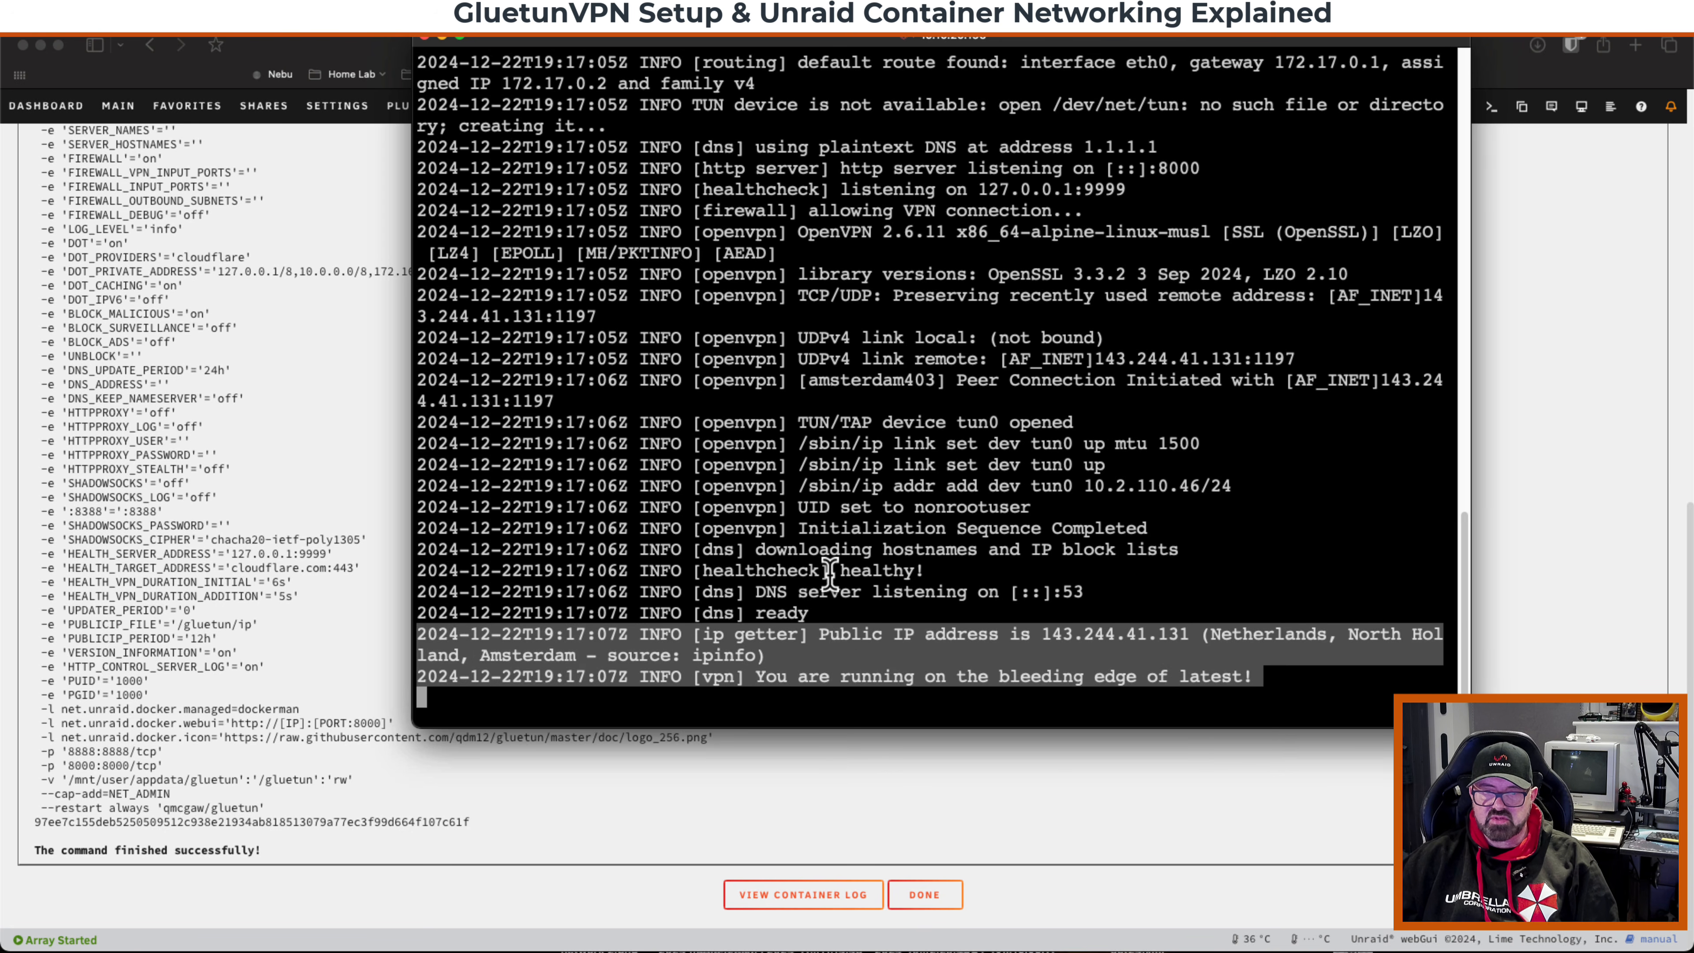
pyautogui.click(1018, 645)
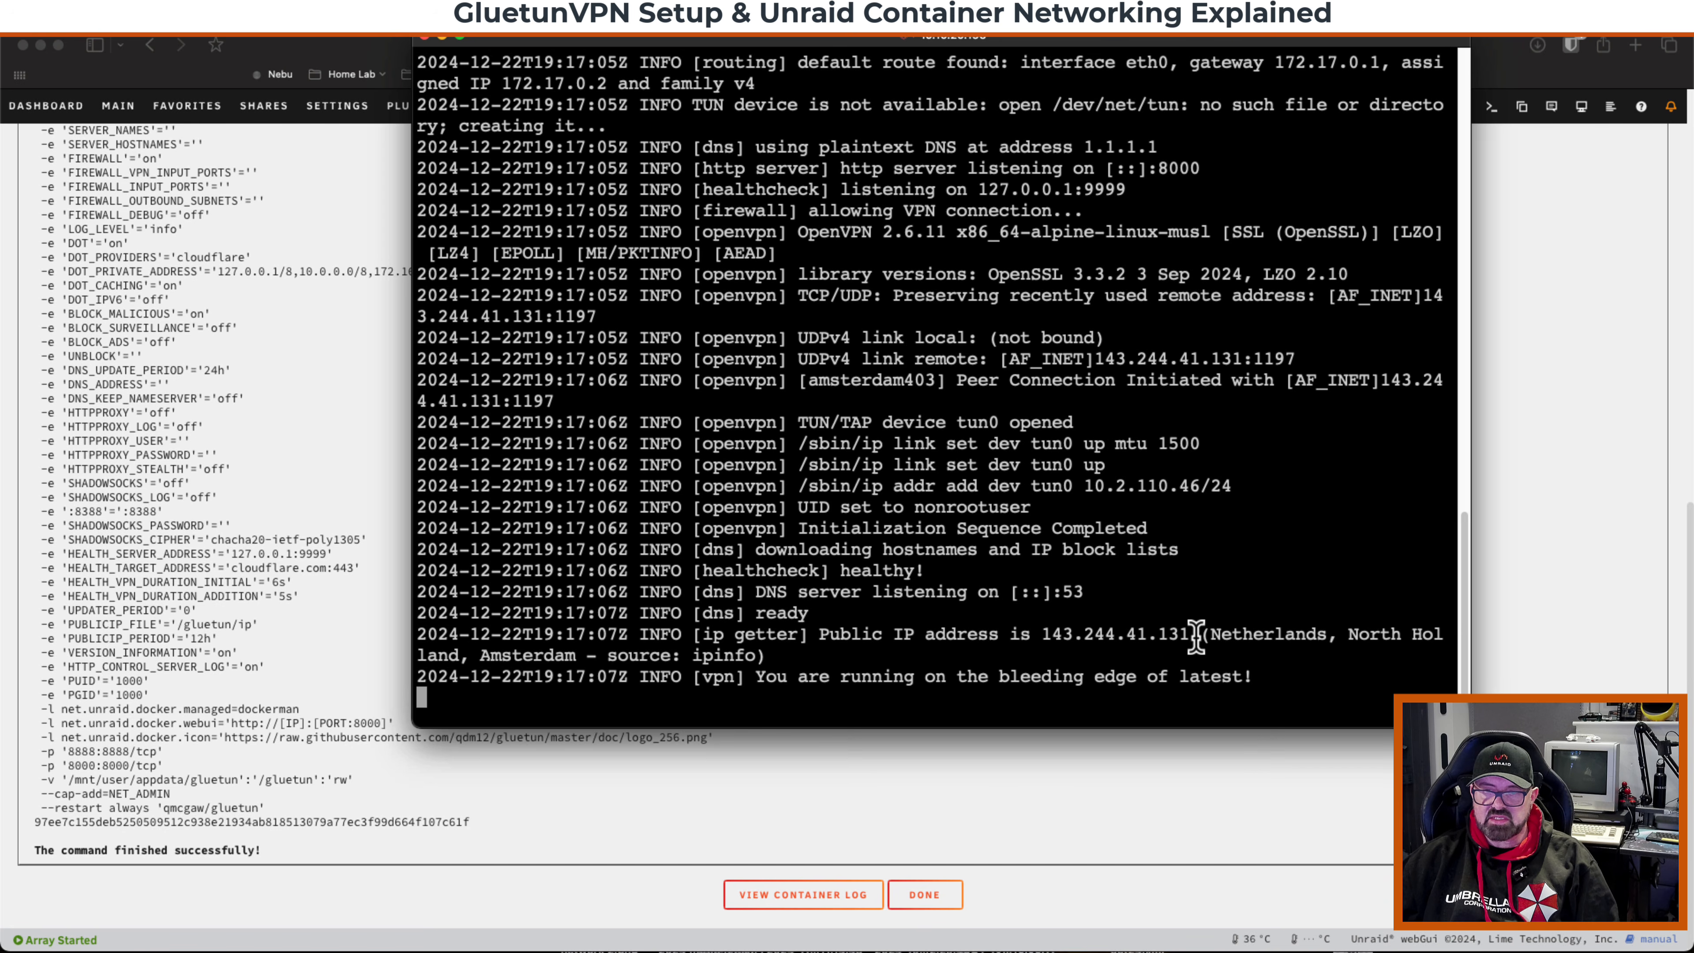
pyautogui.moveTo(1198, 637); pyautogui.dragTo(1052, 637)
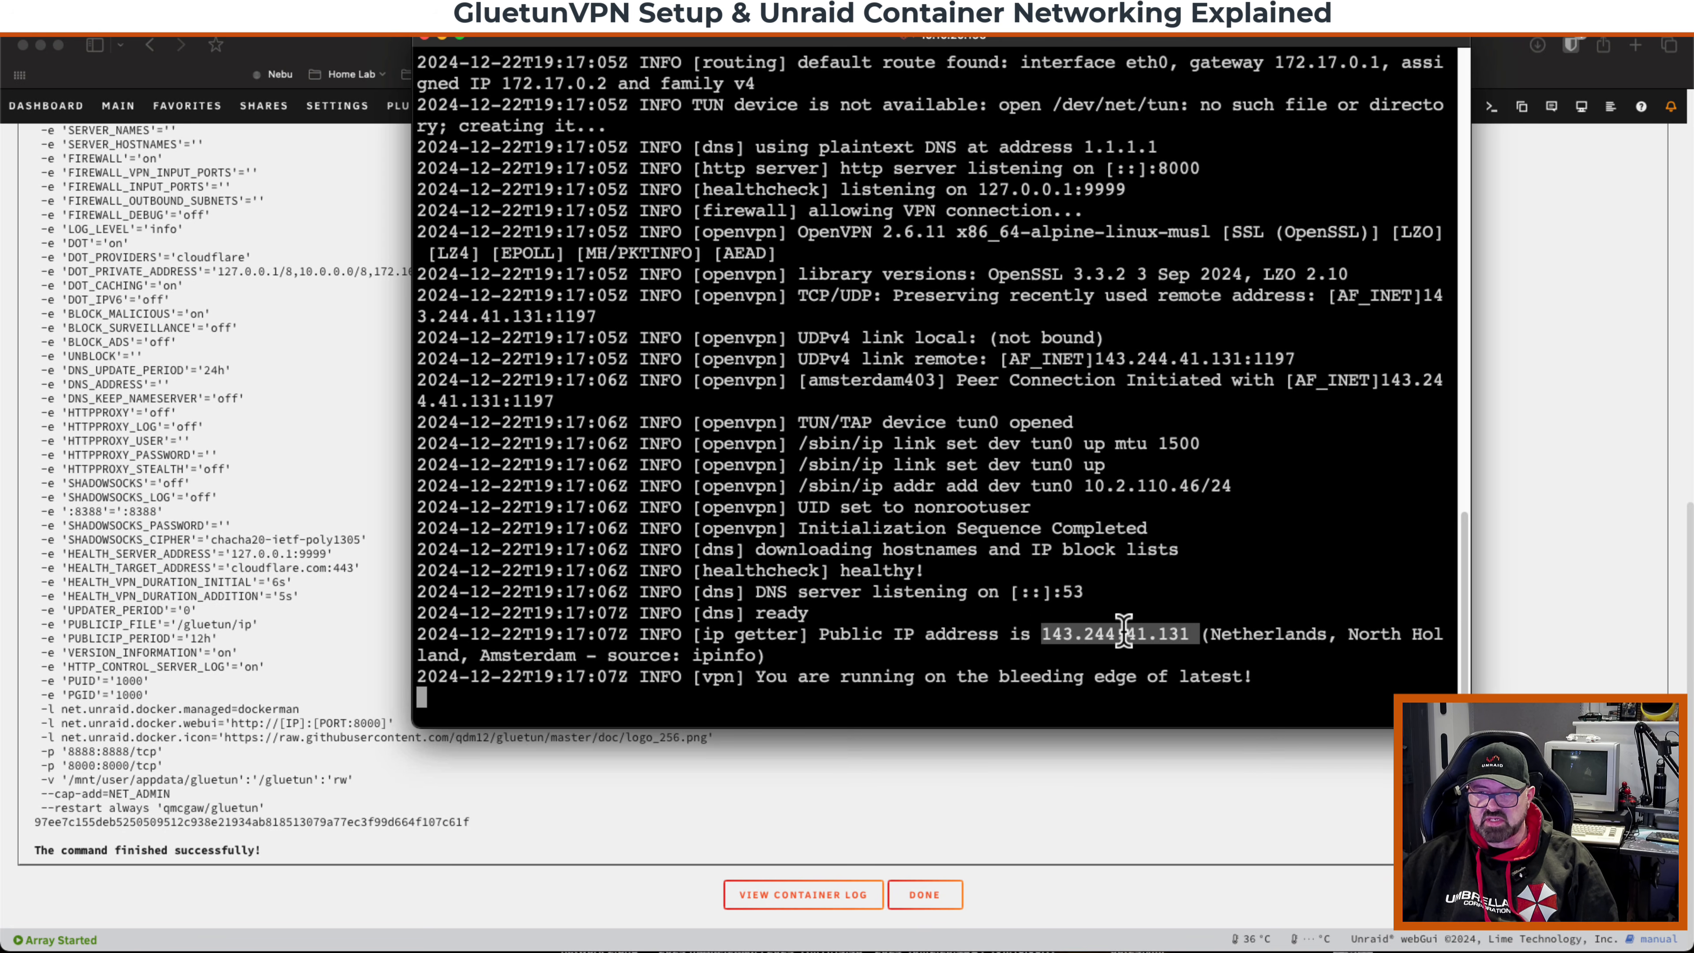
pyautogui.doubleClick(1272, 641)
pyautogui.click(1112, 658)
pyautogui.moveTo(1285, 677); pyautogui.dragTo(421, 671)
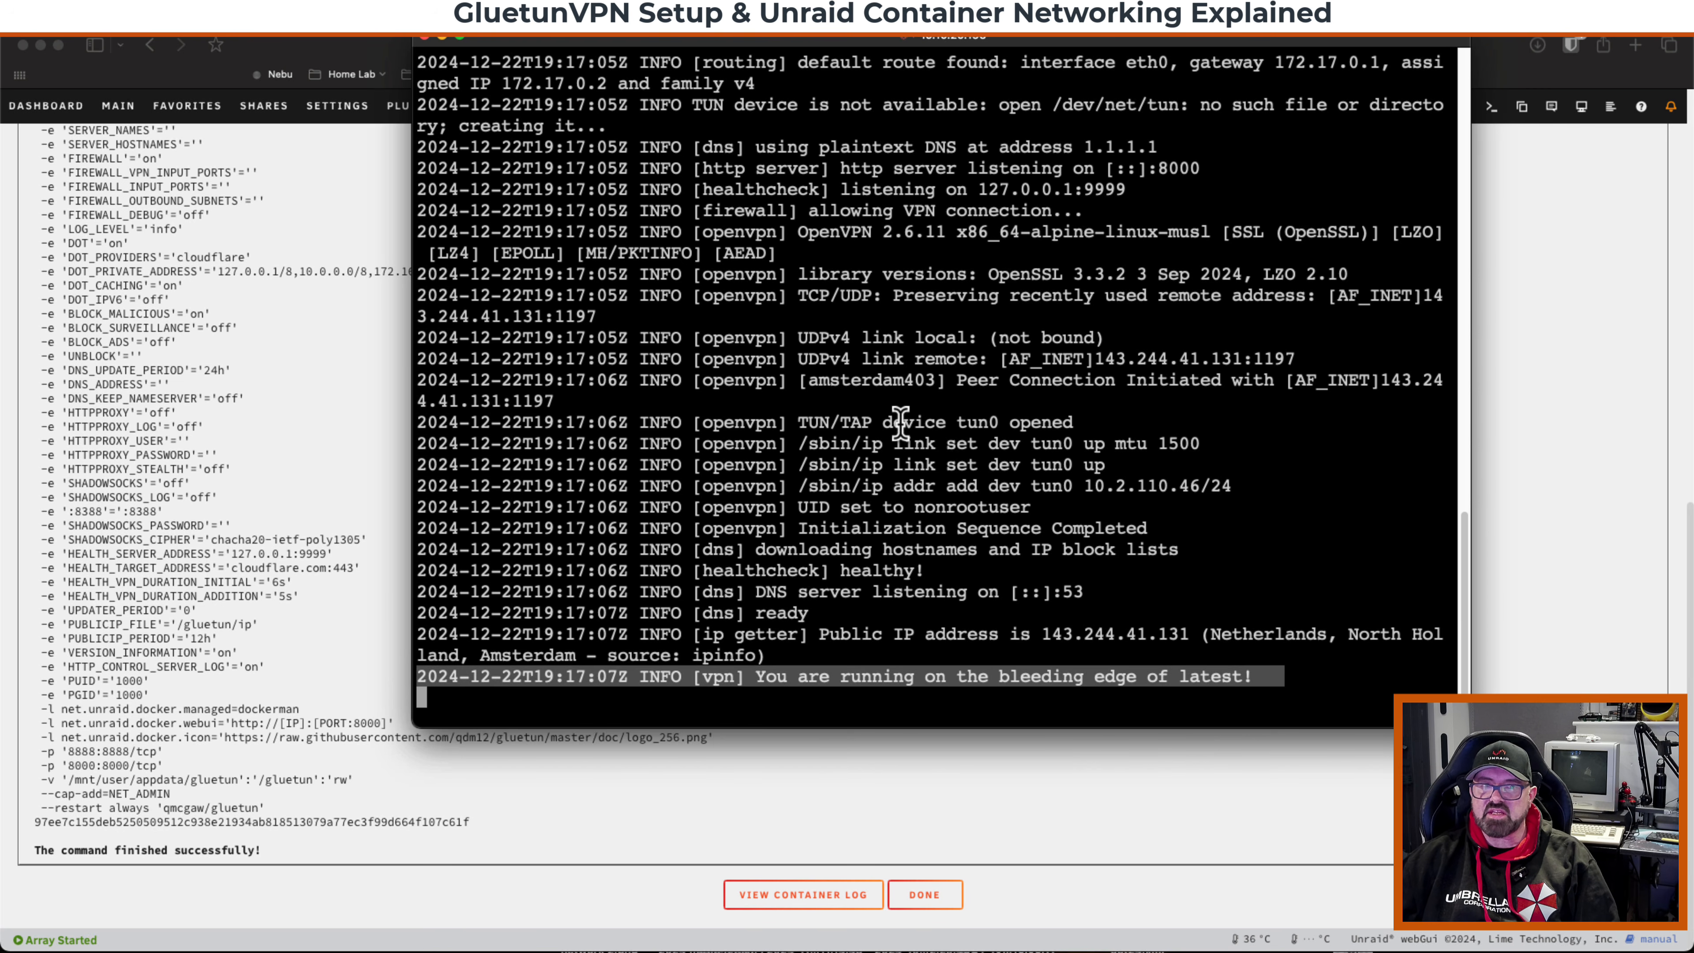
pyautogui.click(425, 38)
pyautogui.click(924, 895)
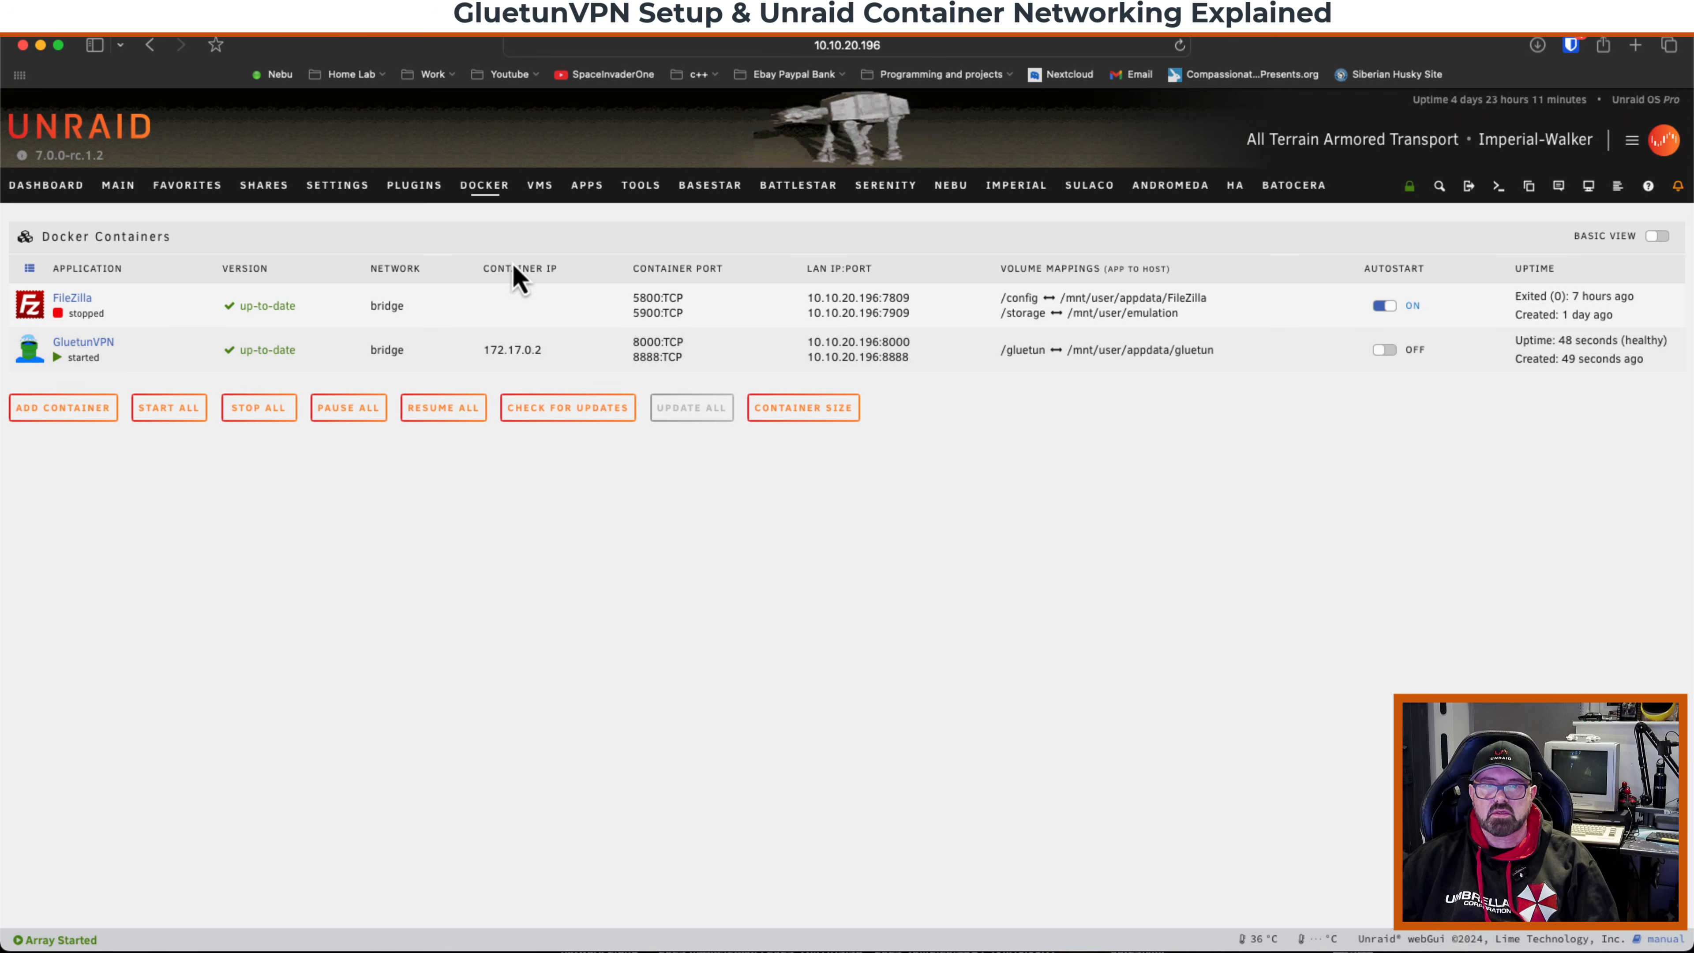
# Search the Apps catalogue for firefox.
pyautogui.click(587, 190)
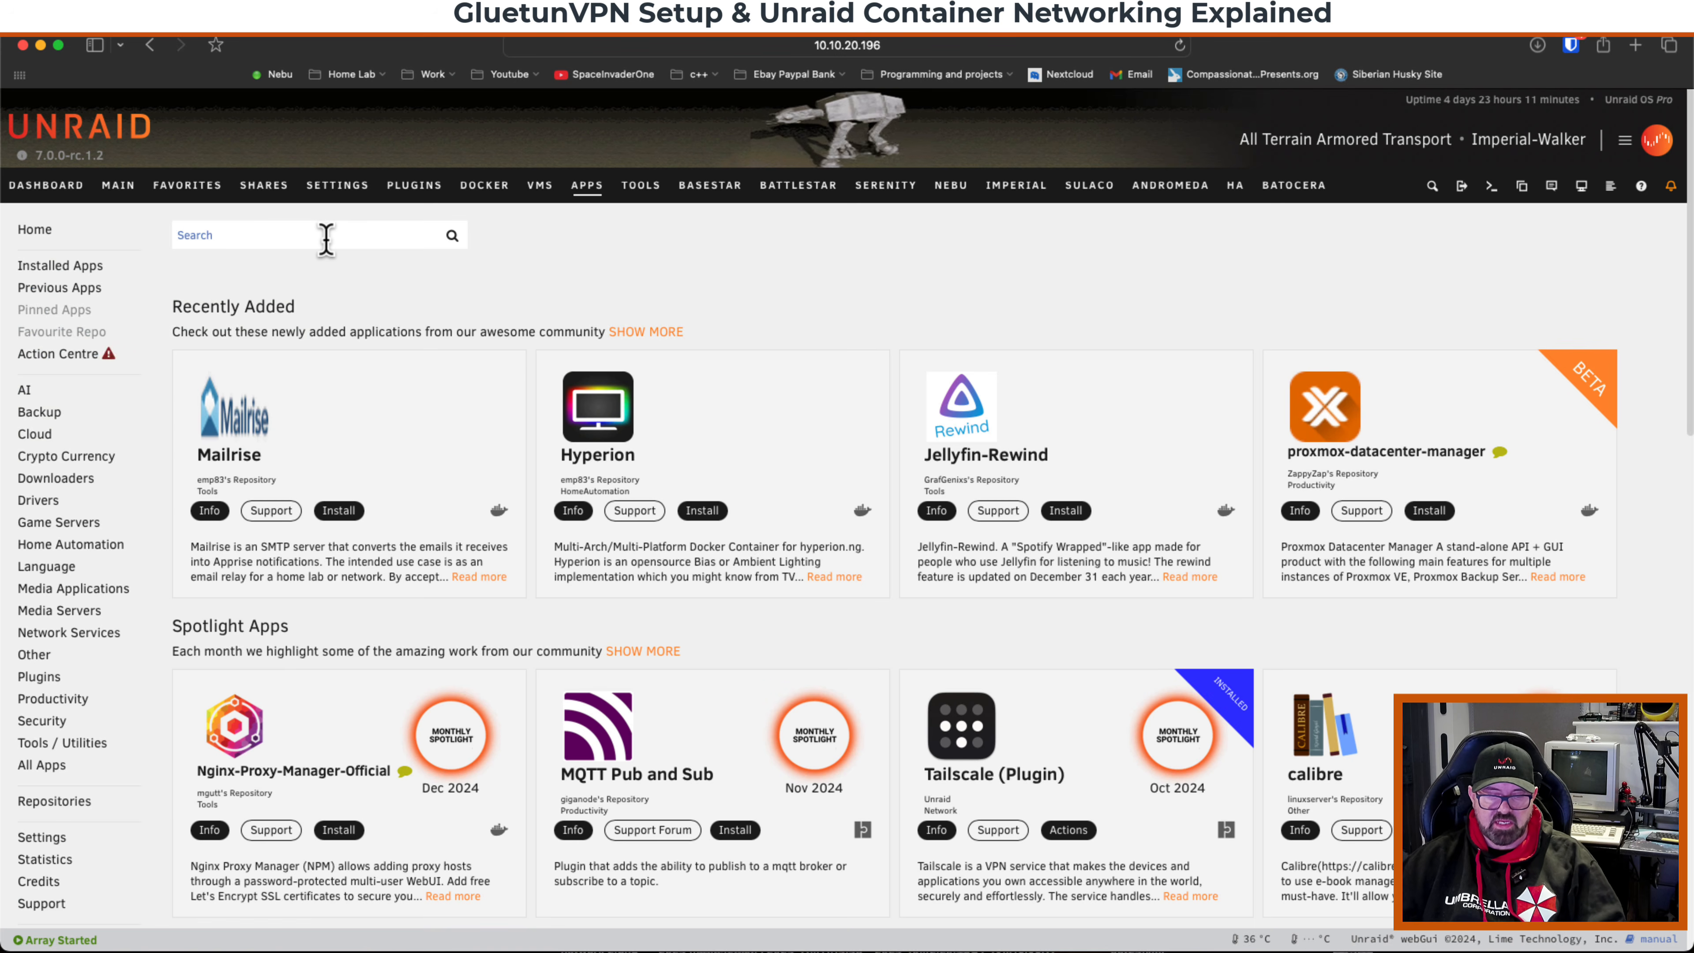
pyautogui.click(326, 239)
pyautogui.write('firefox')
pyautogui.press('Return')
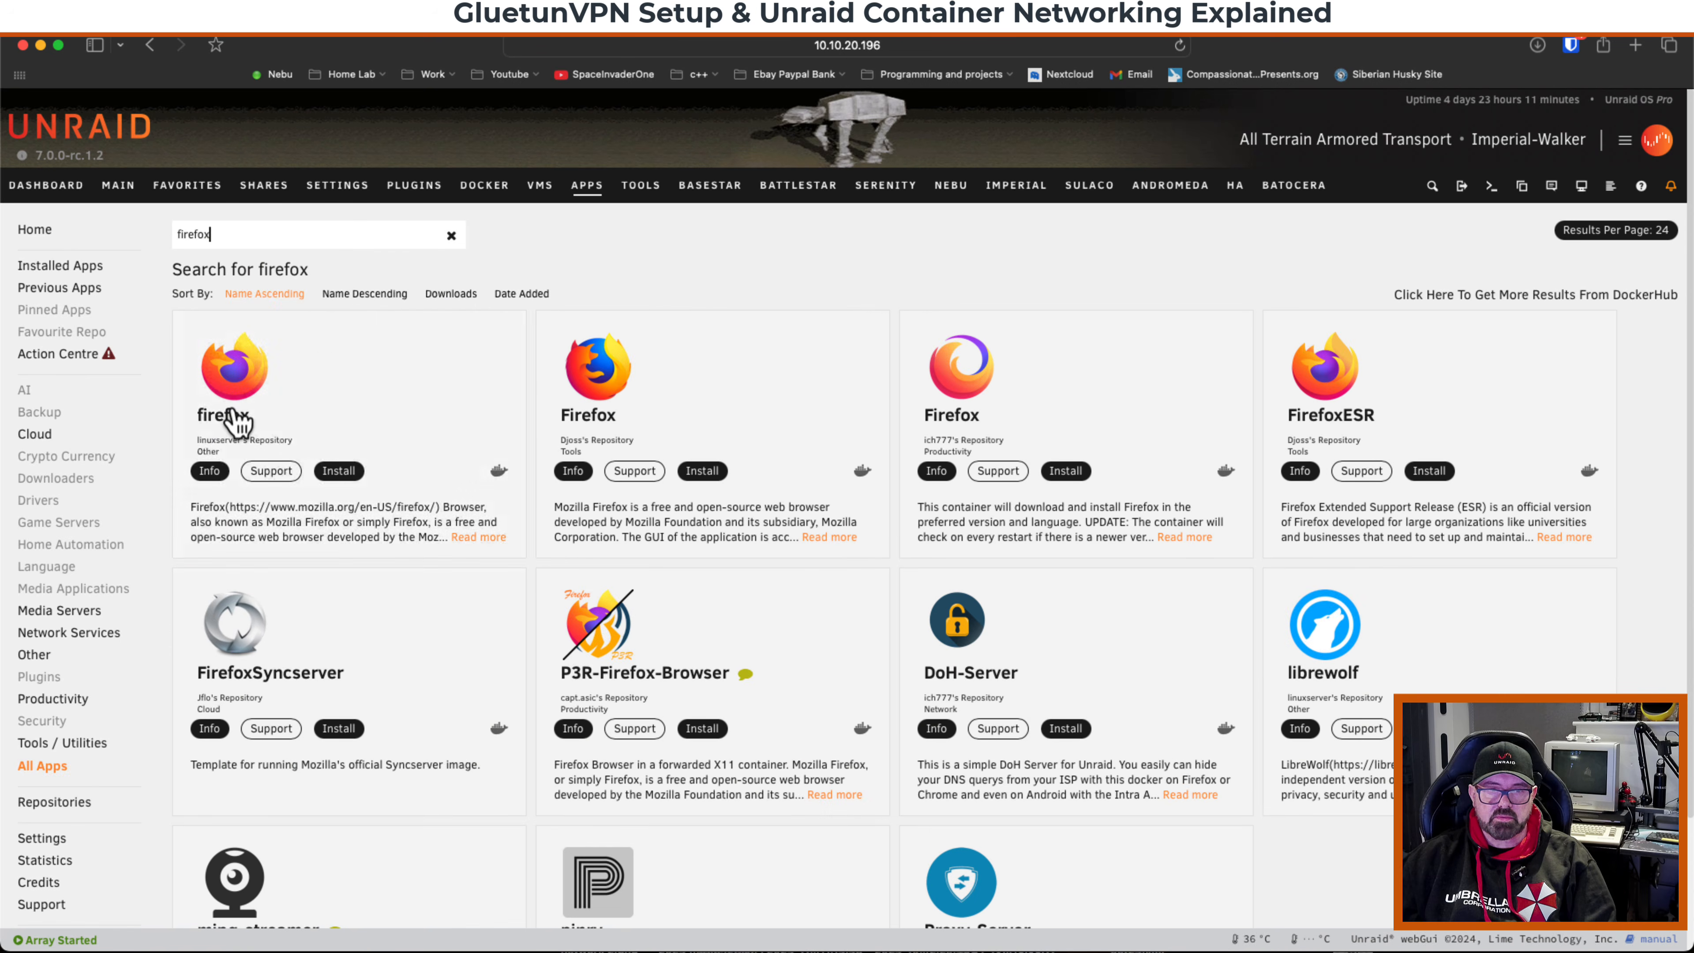
# Install the linuxserver firefox container with its default template settings.
pyautogui.click(340, 475)
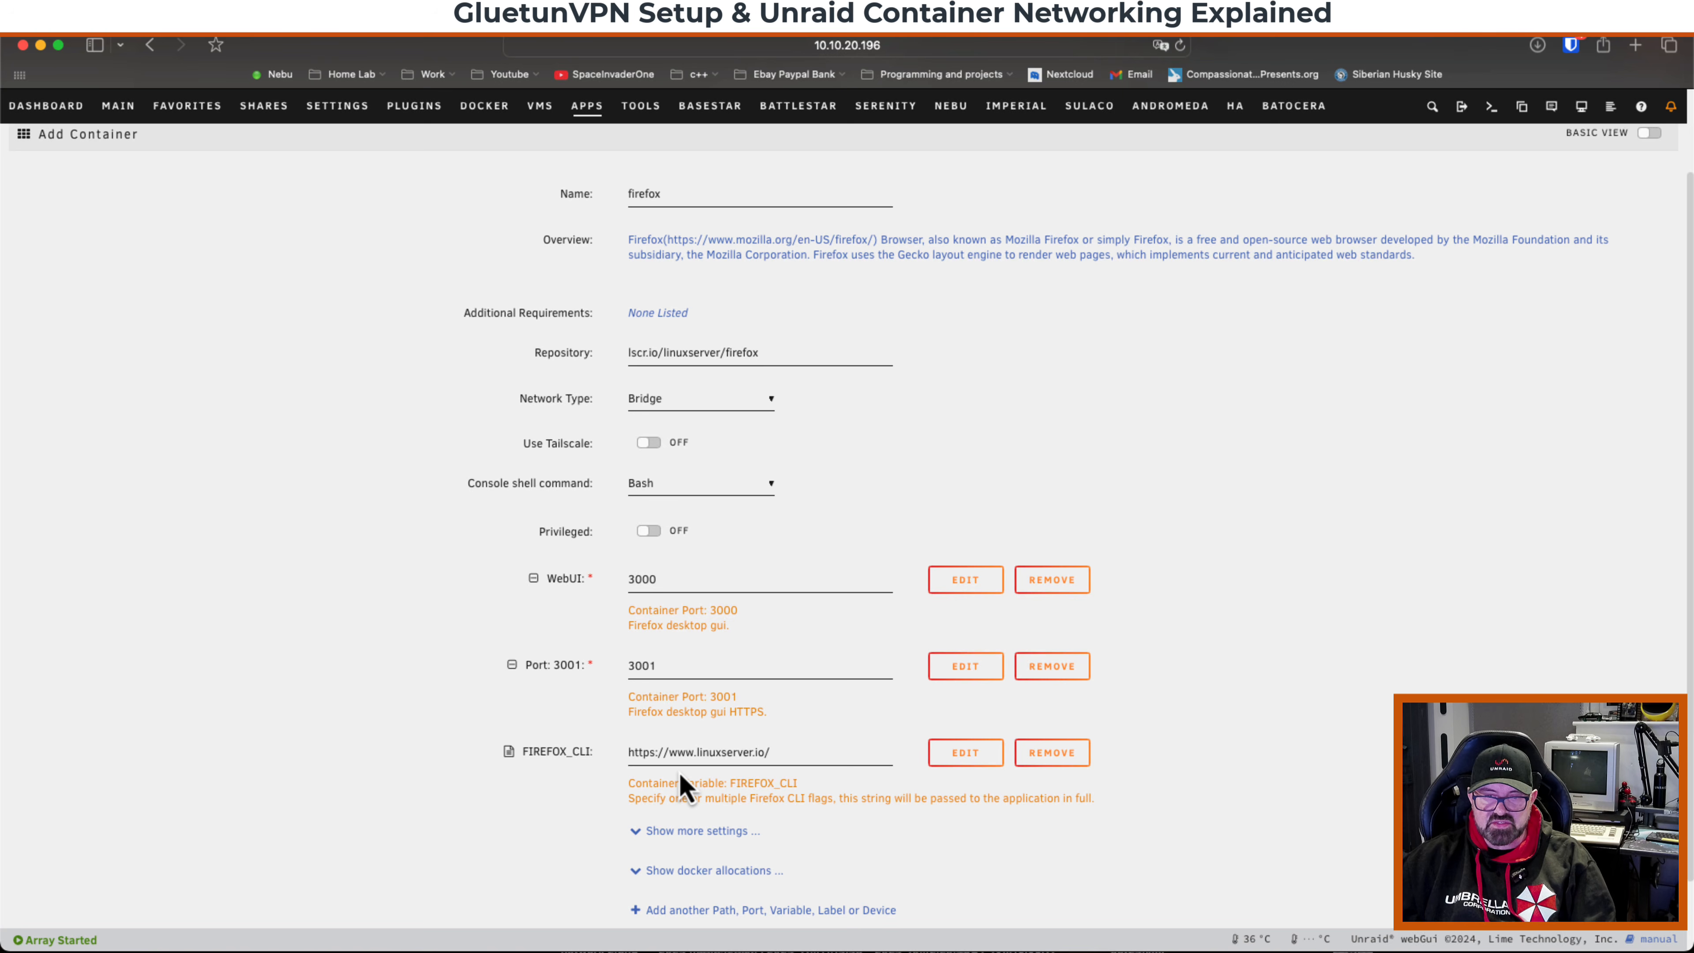
pyautogui.scroll(-2, 752, 587)
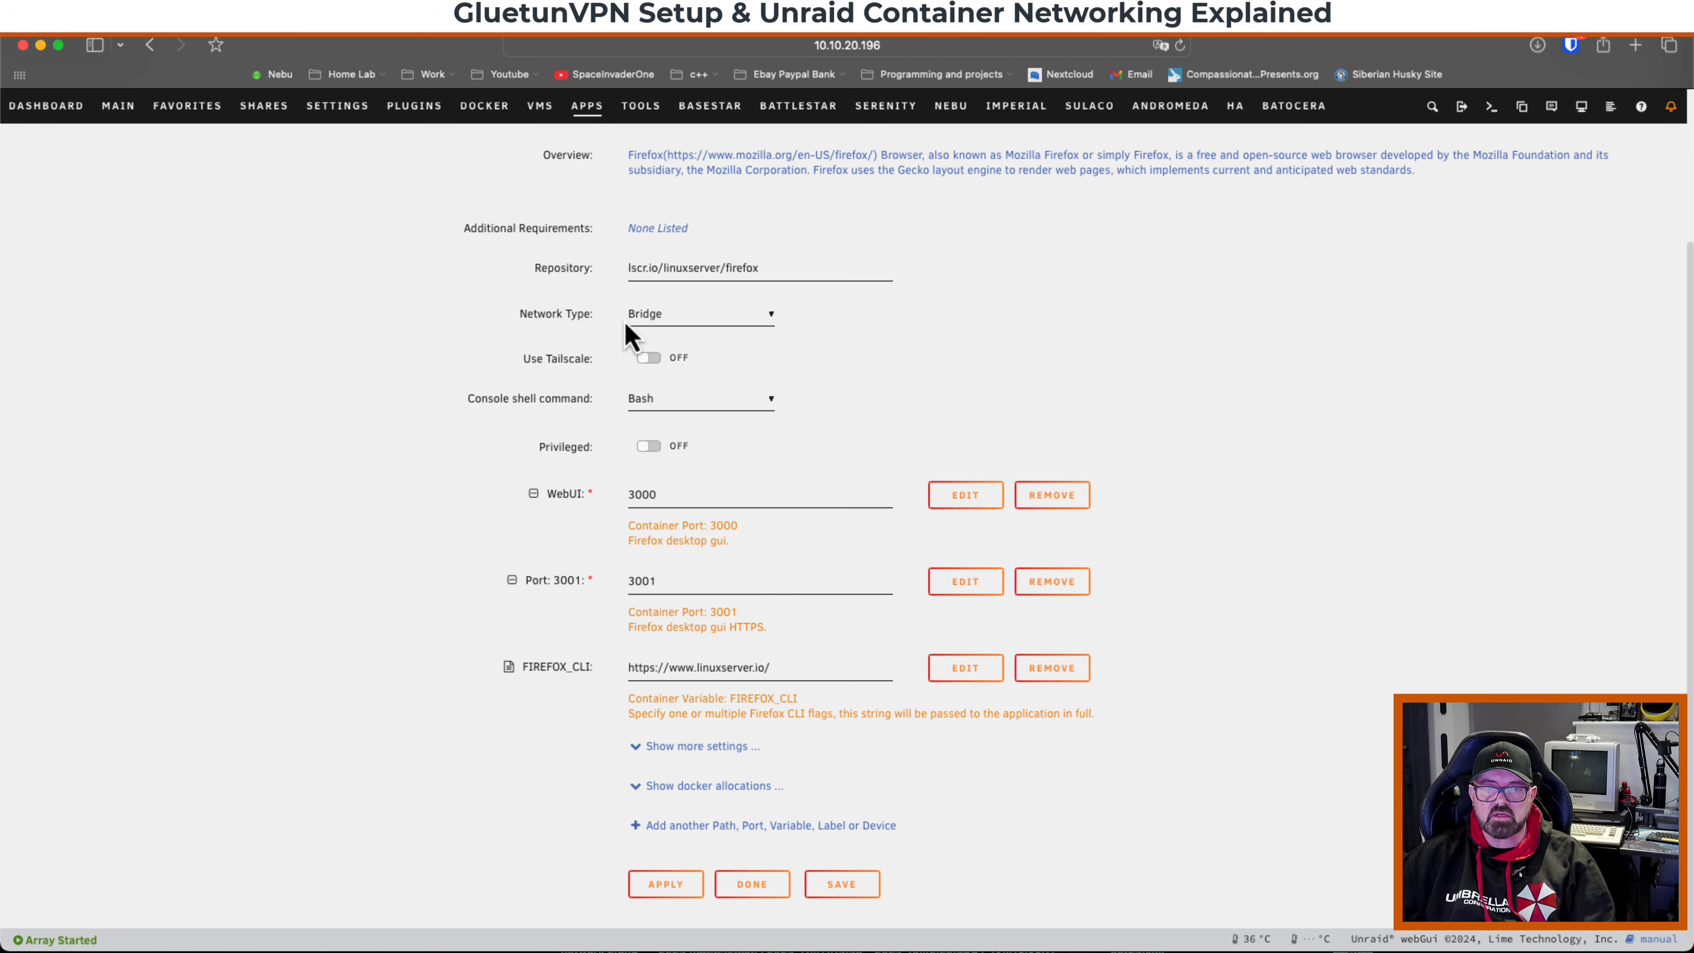
pyautogui.click(664, 884)
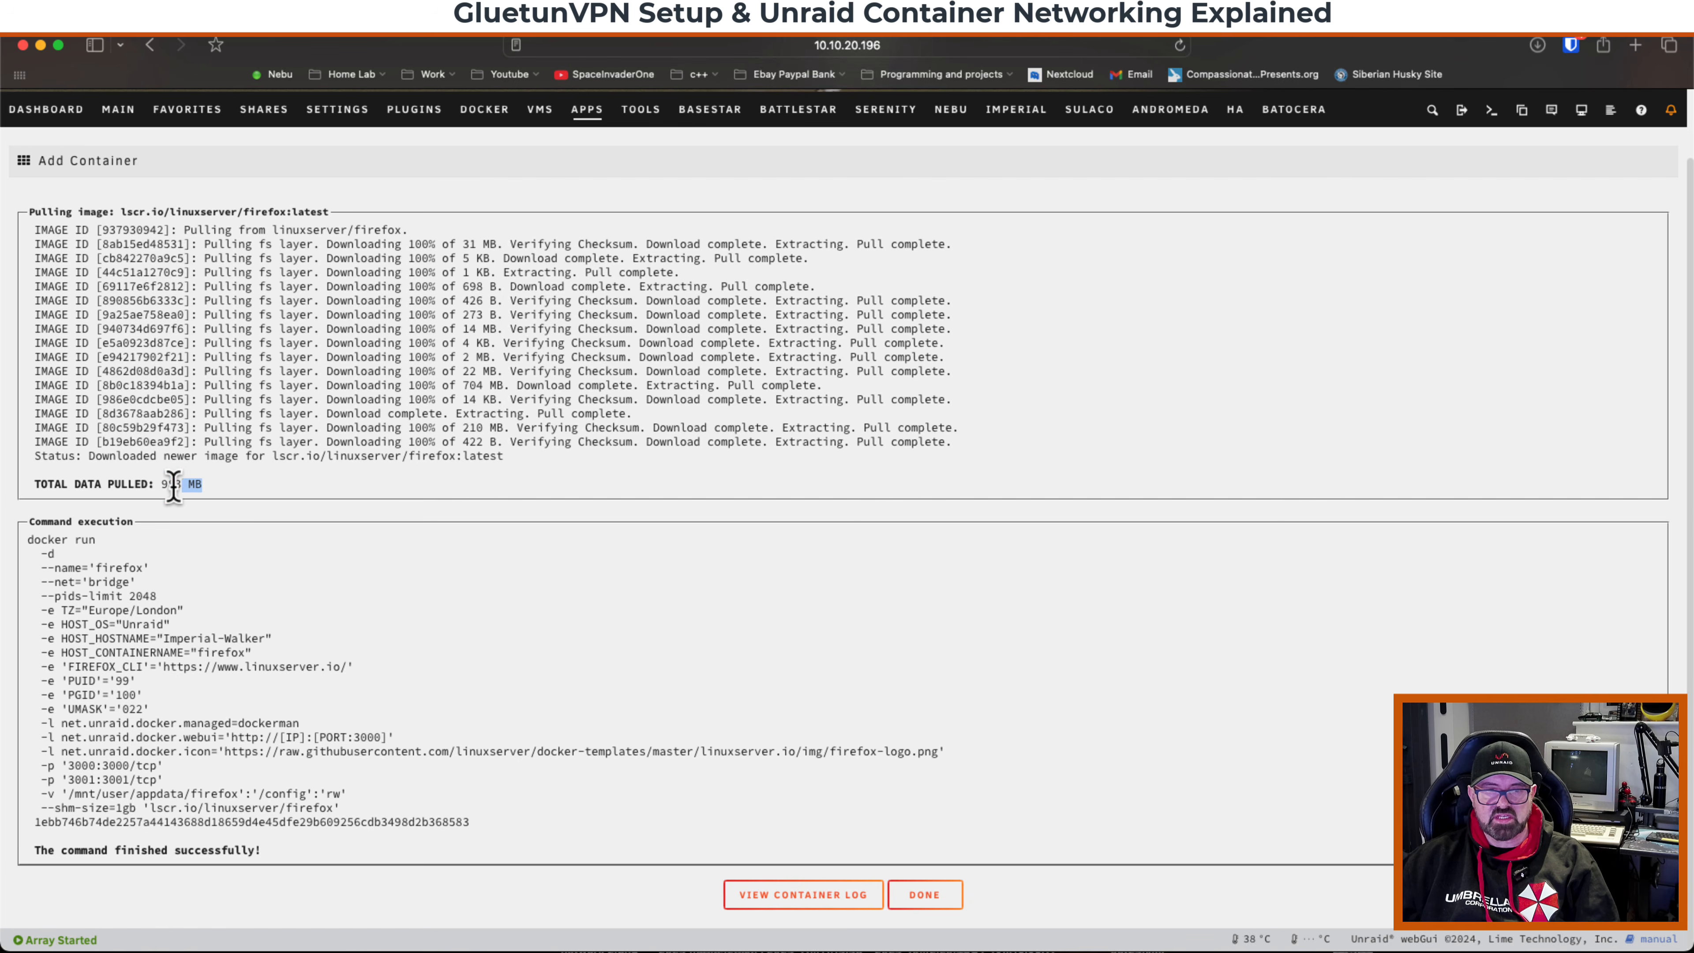
pyautogui.moveTo(173, 485); pyautogui.dragTo(166, 490)
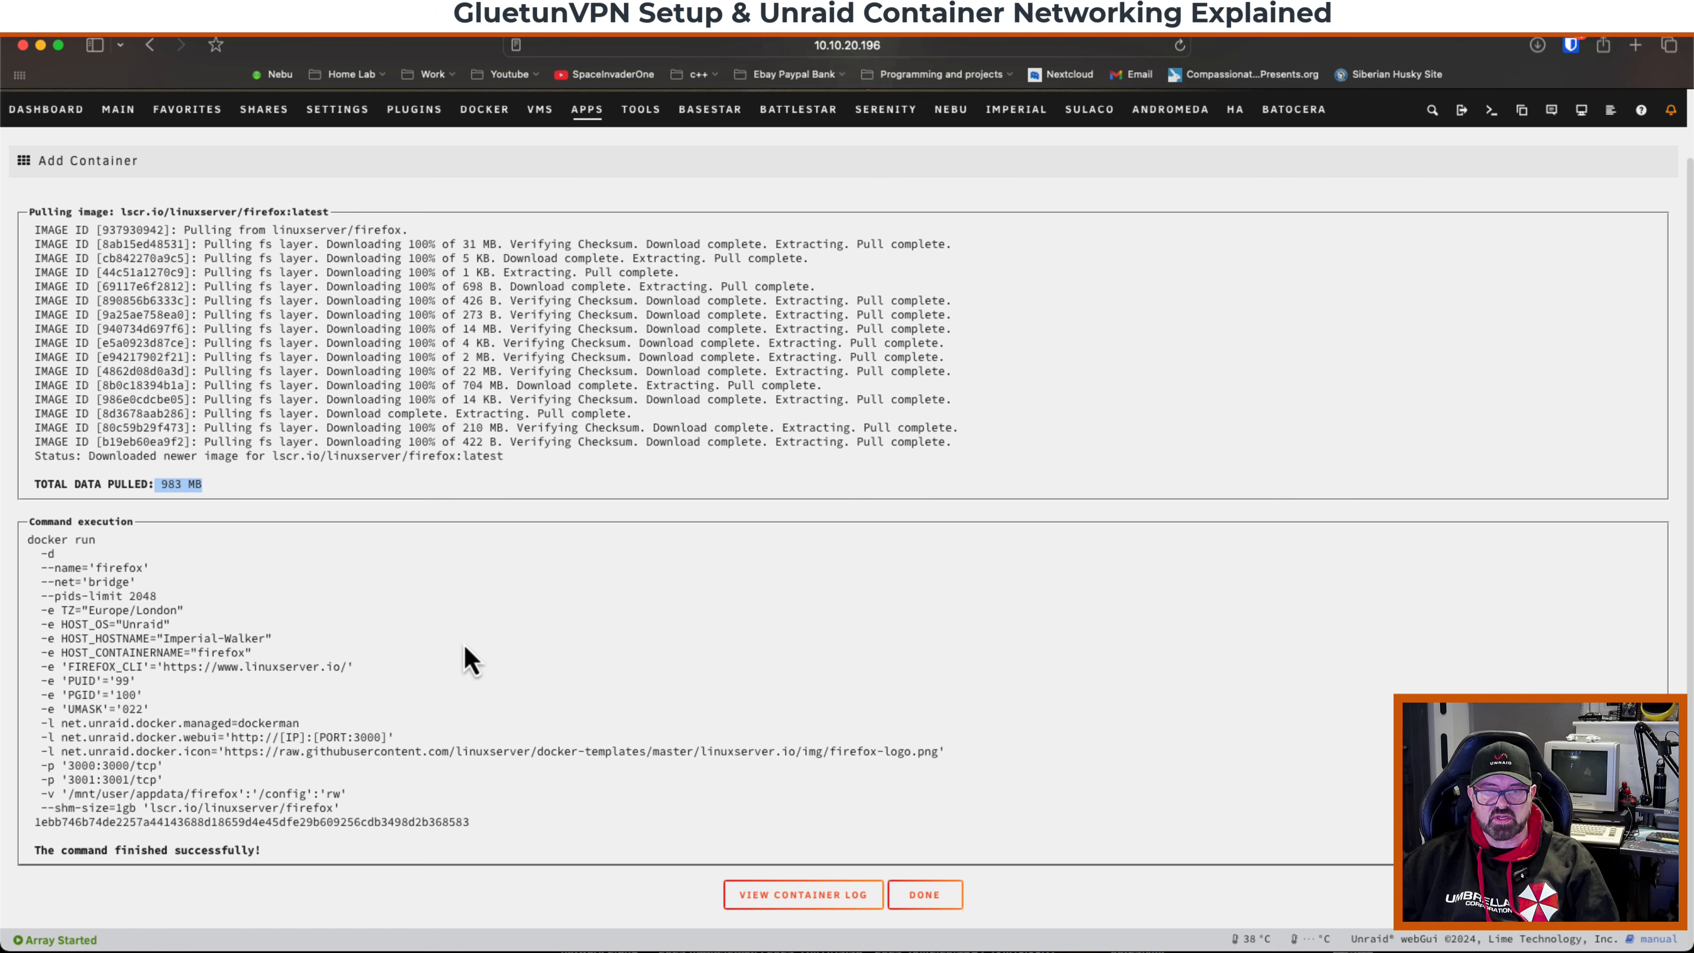
pyautogui.click(934, 896)
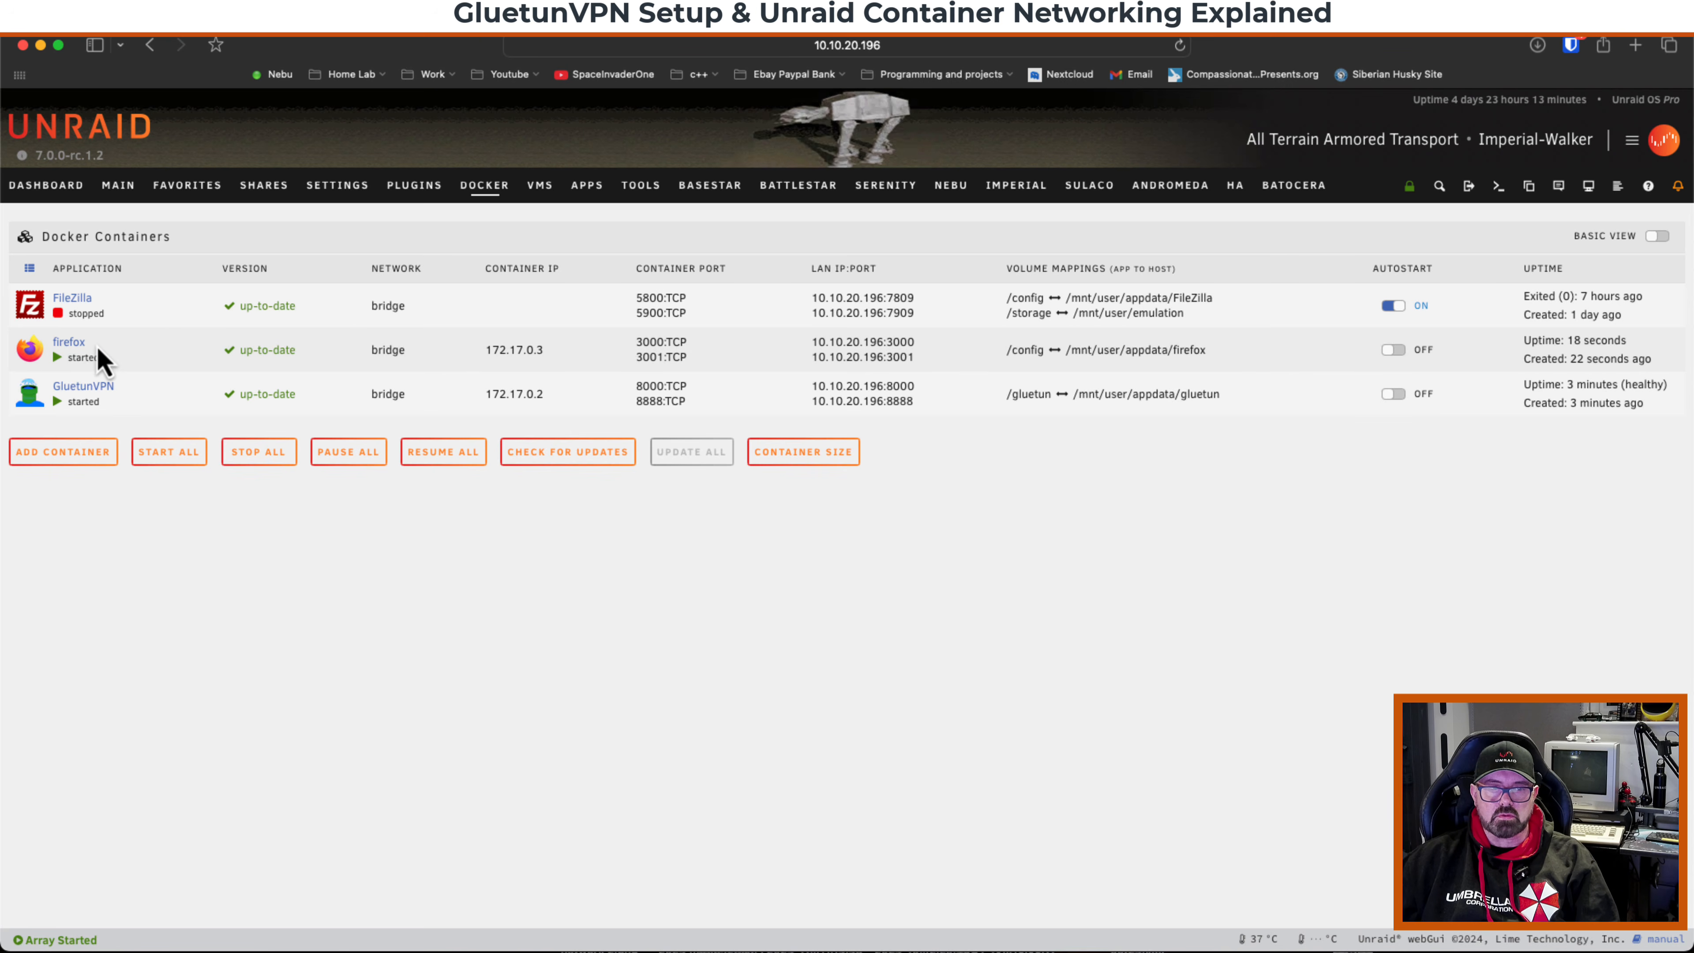
# Open the firefox container's WebUI, browse to whatismyip.com and check the reported IP location.
pyautogui.click(42, 352)
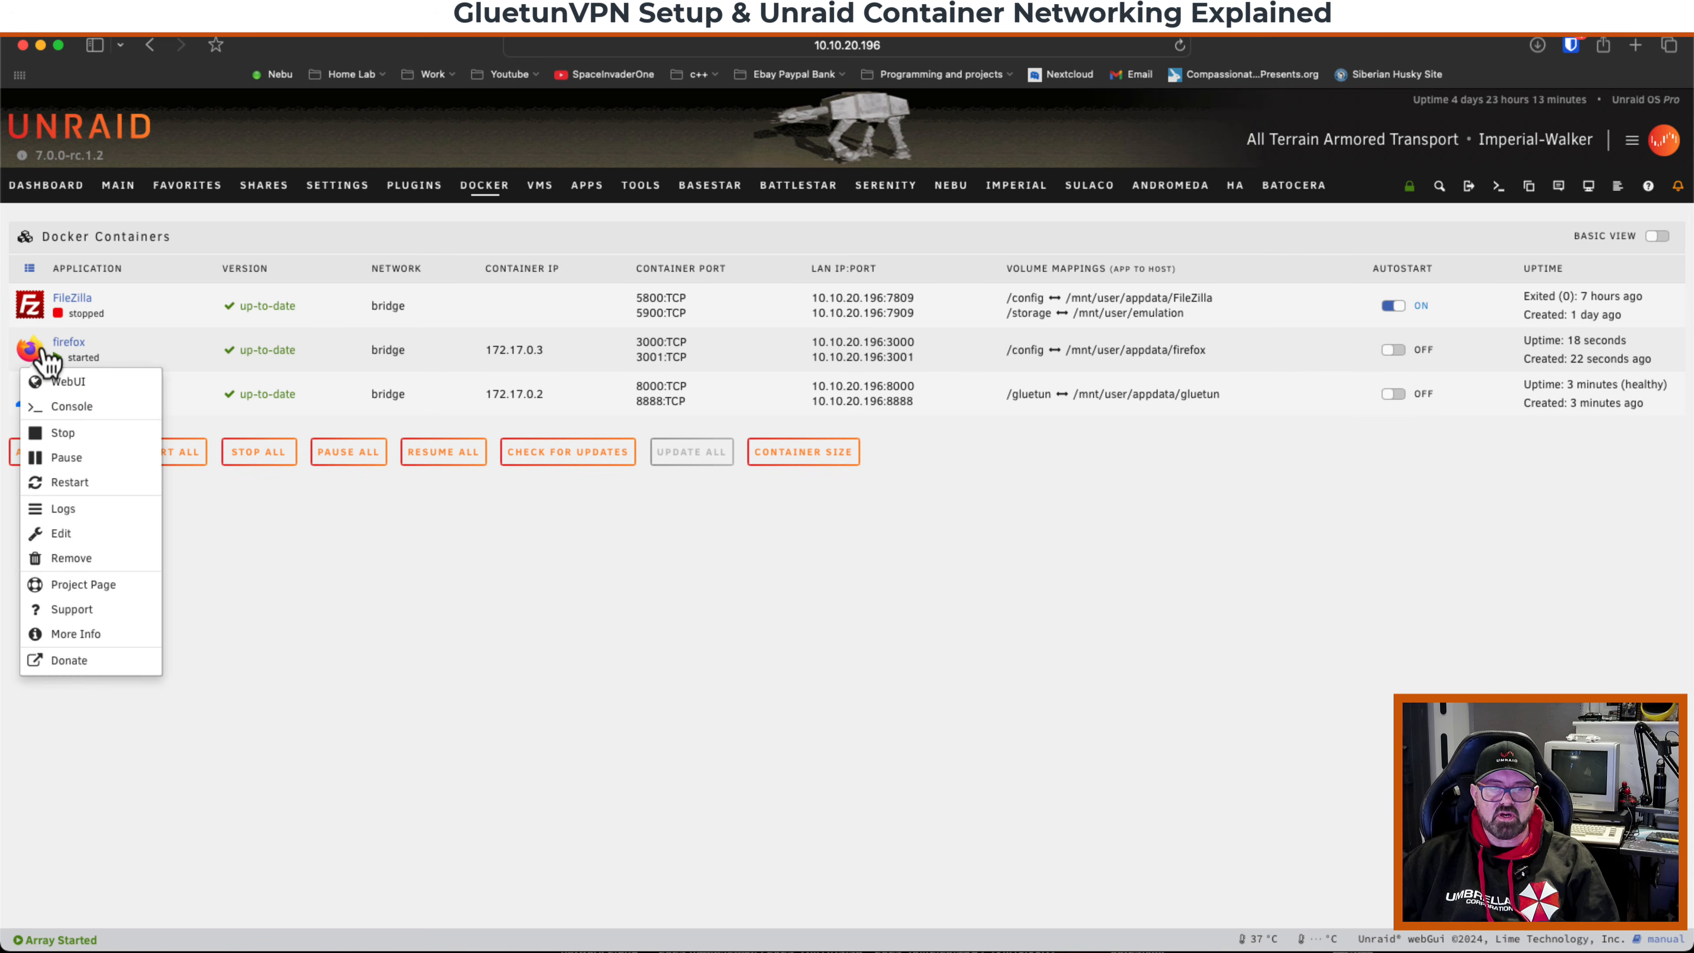
pyautogui.click(70, 383)
pyautogui.click(417, 192)
pyautogui.write('w')
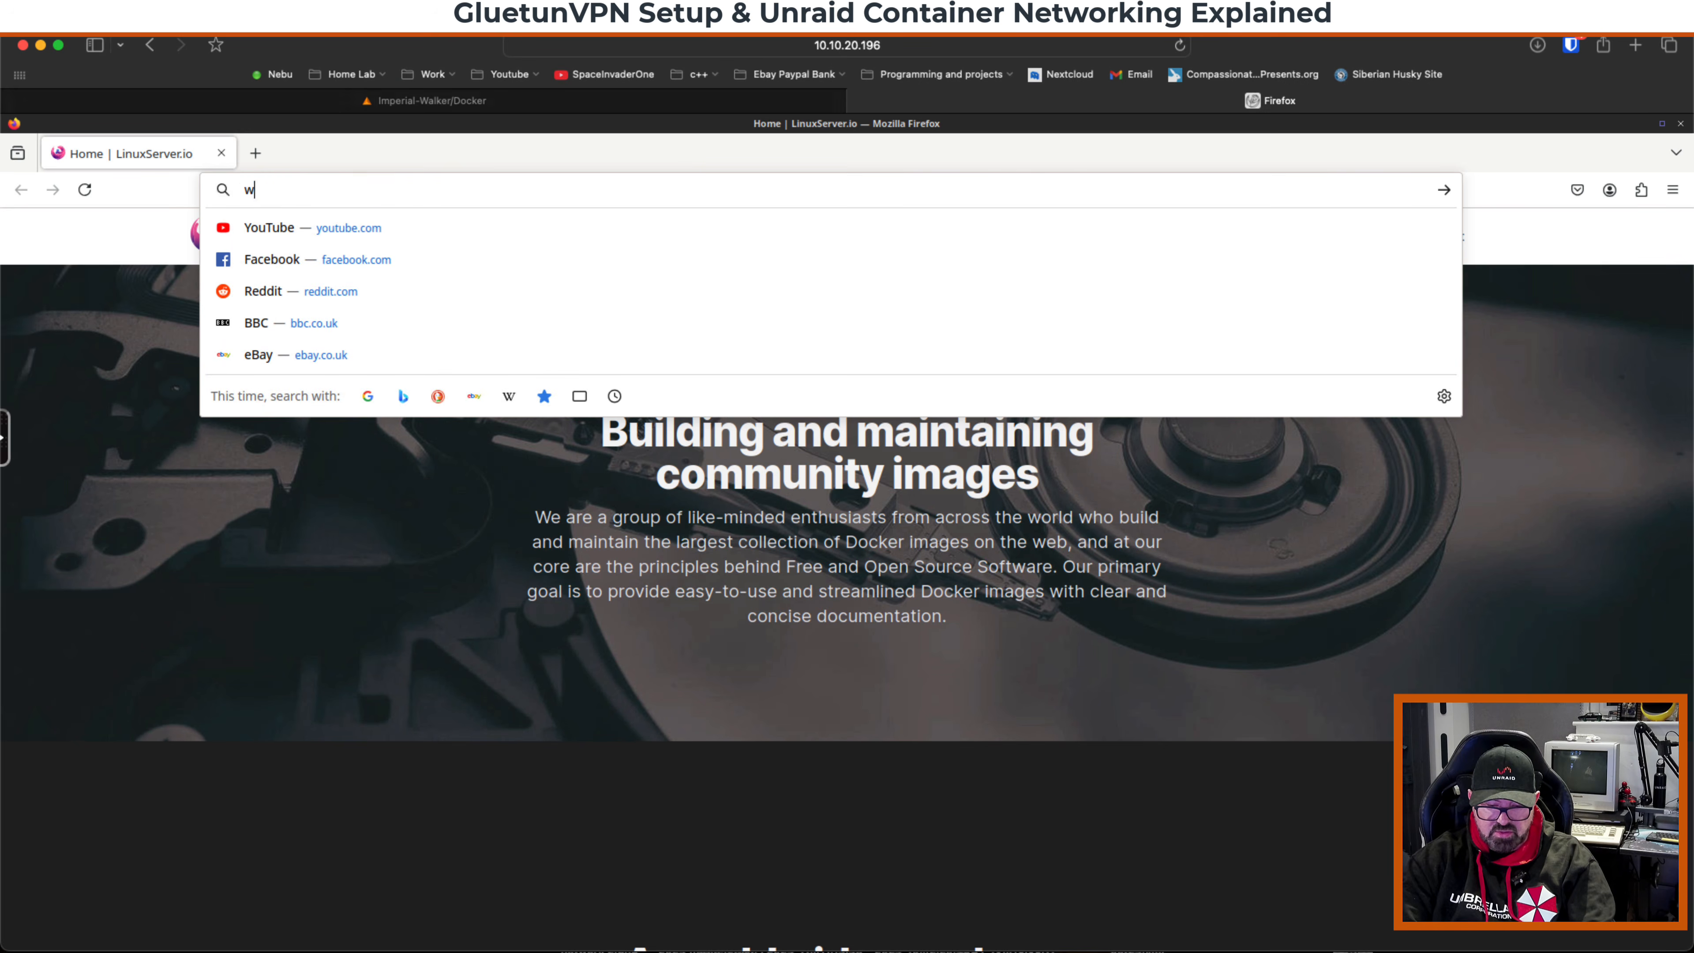
pyautogui.write('hatismyip.com')
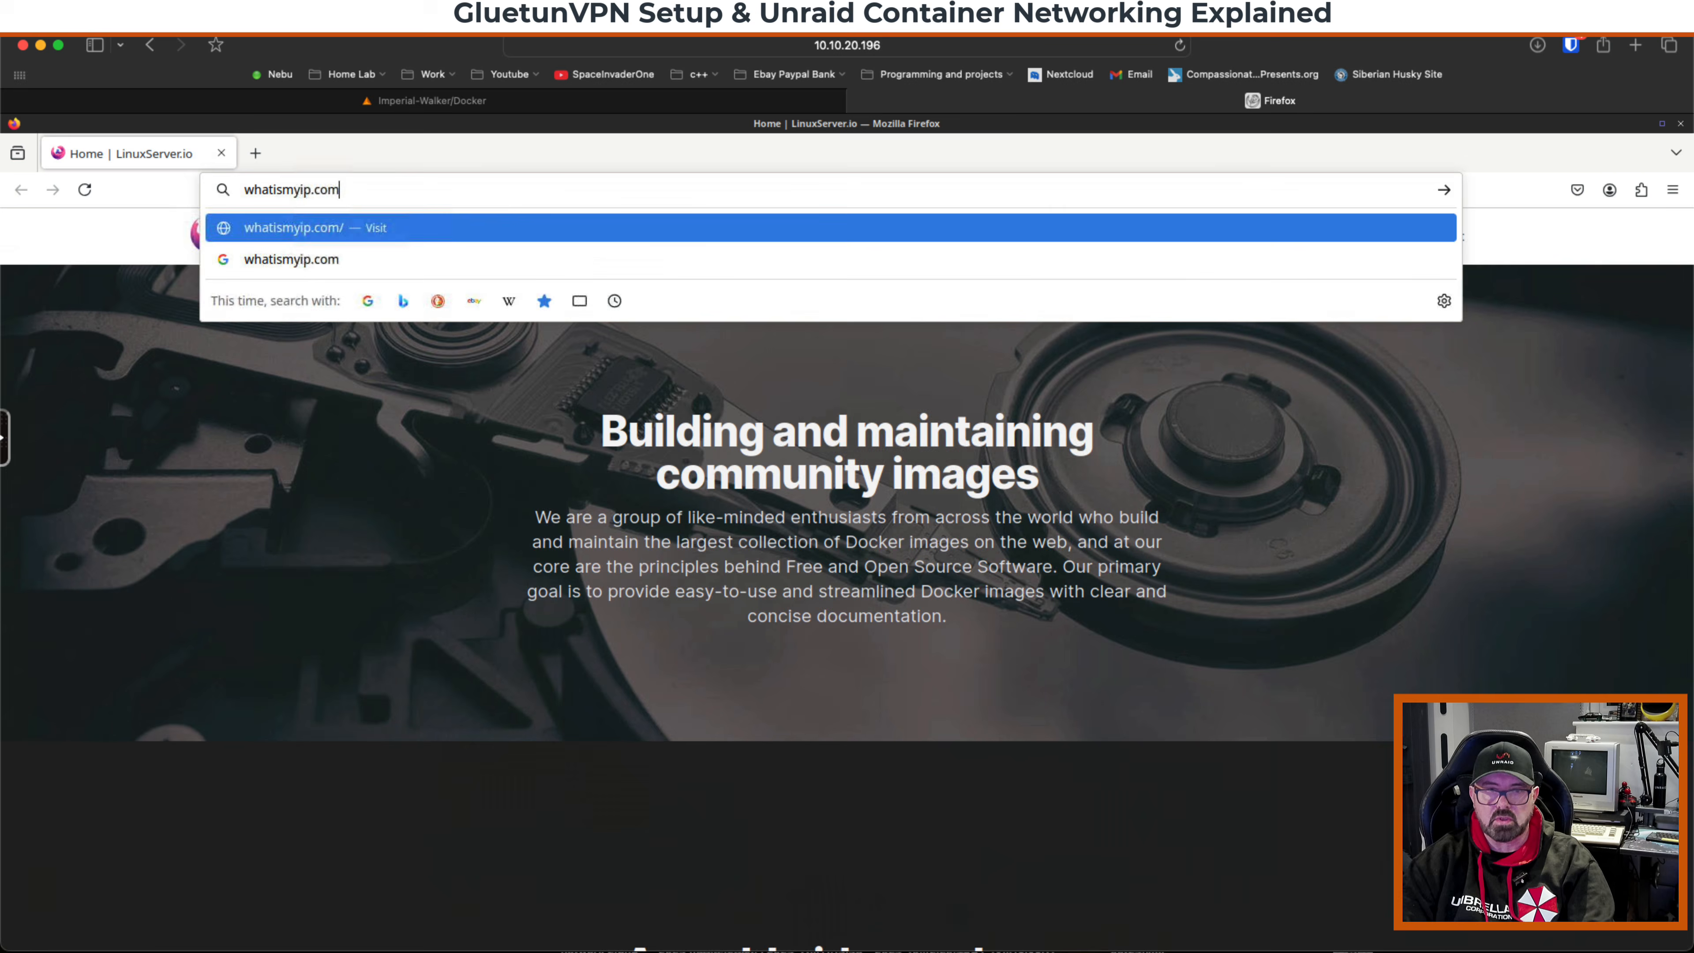
pyautogui.press('Return')
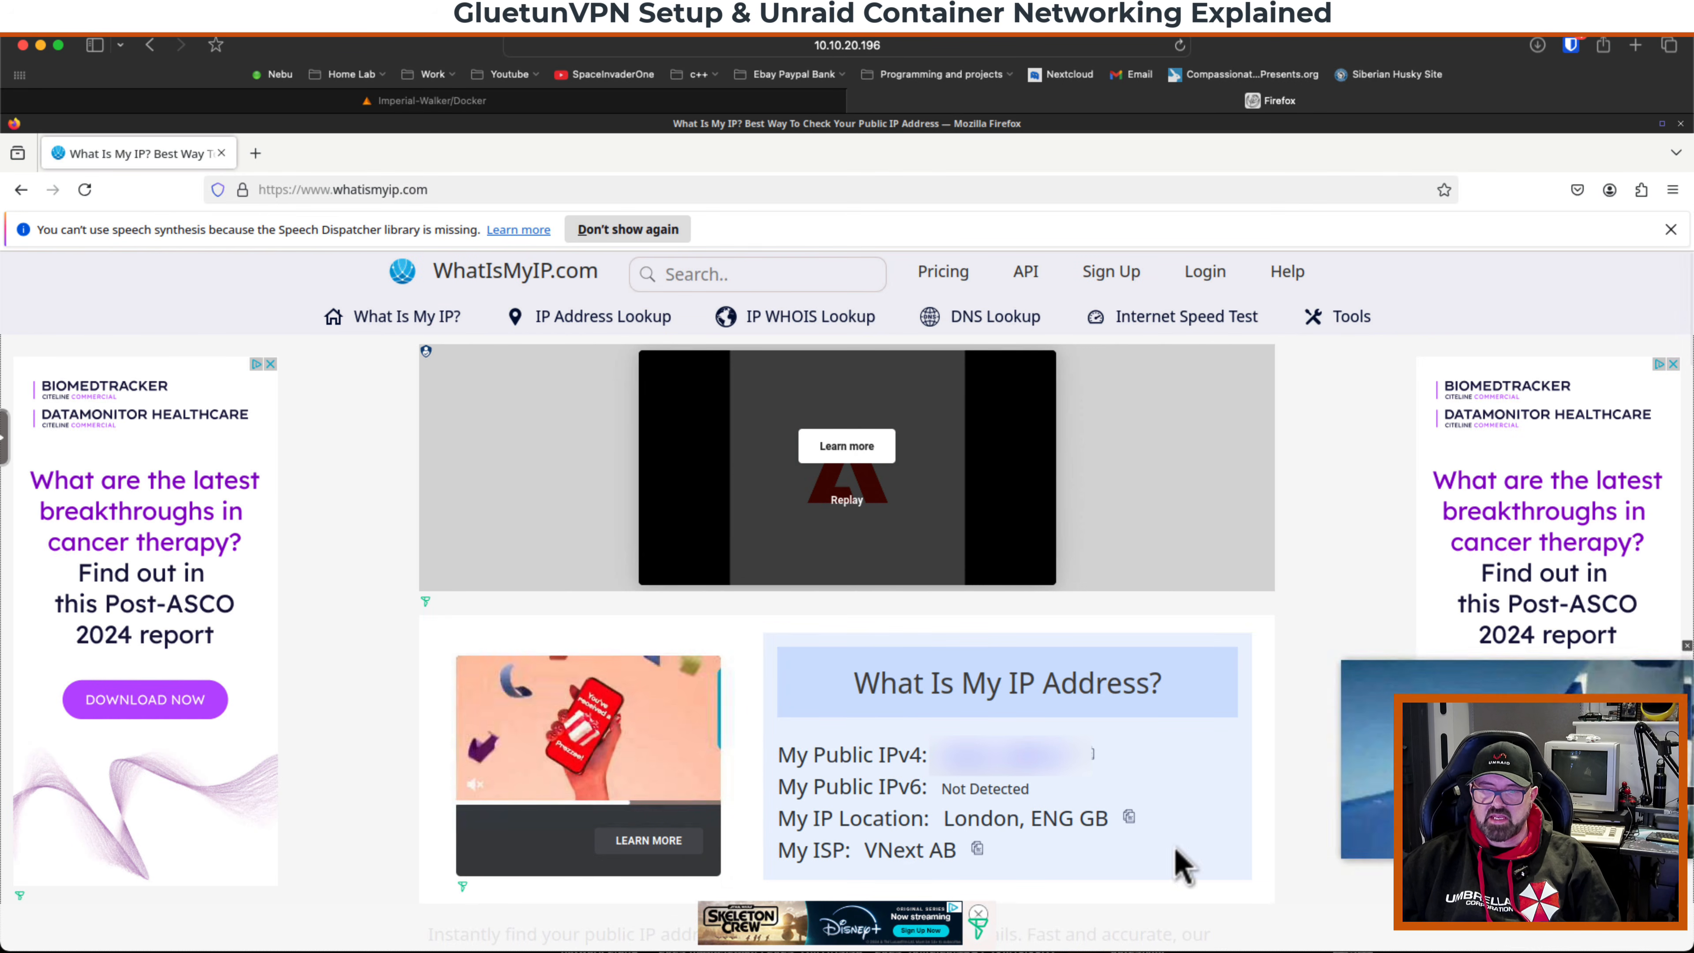
pyautogui.moveTo(802, 825); pyautogui.dragTo(1144, 851)
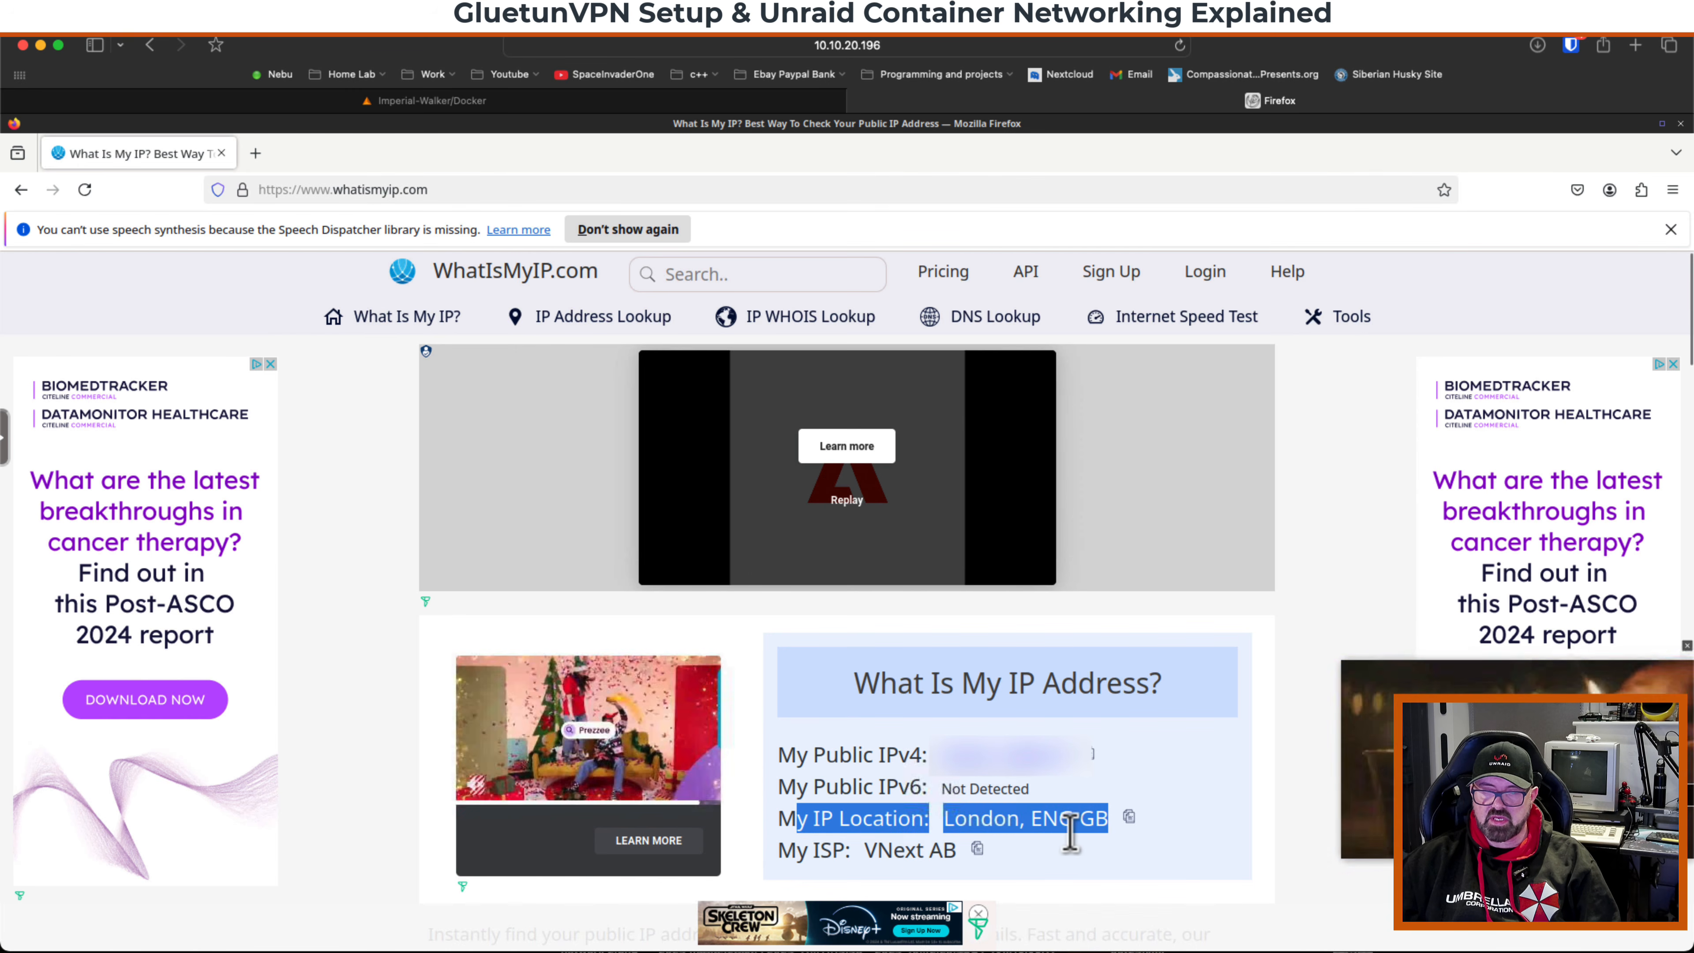
pyautogui.click(976, 827)
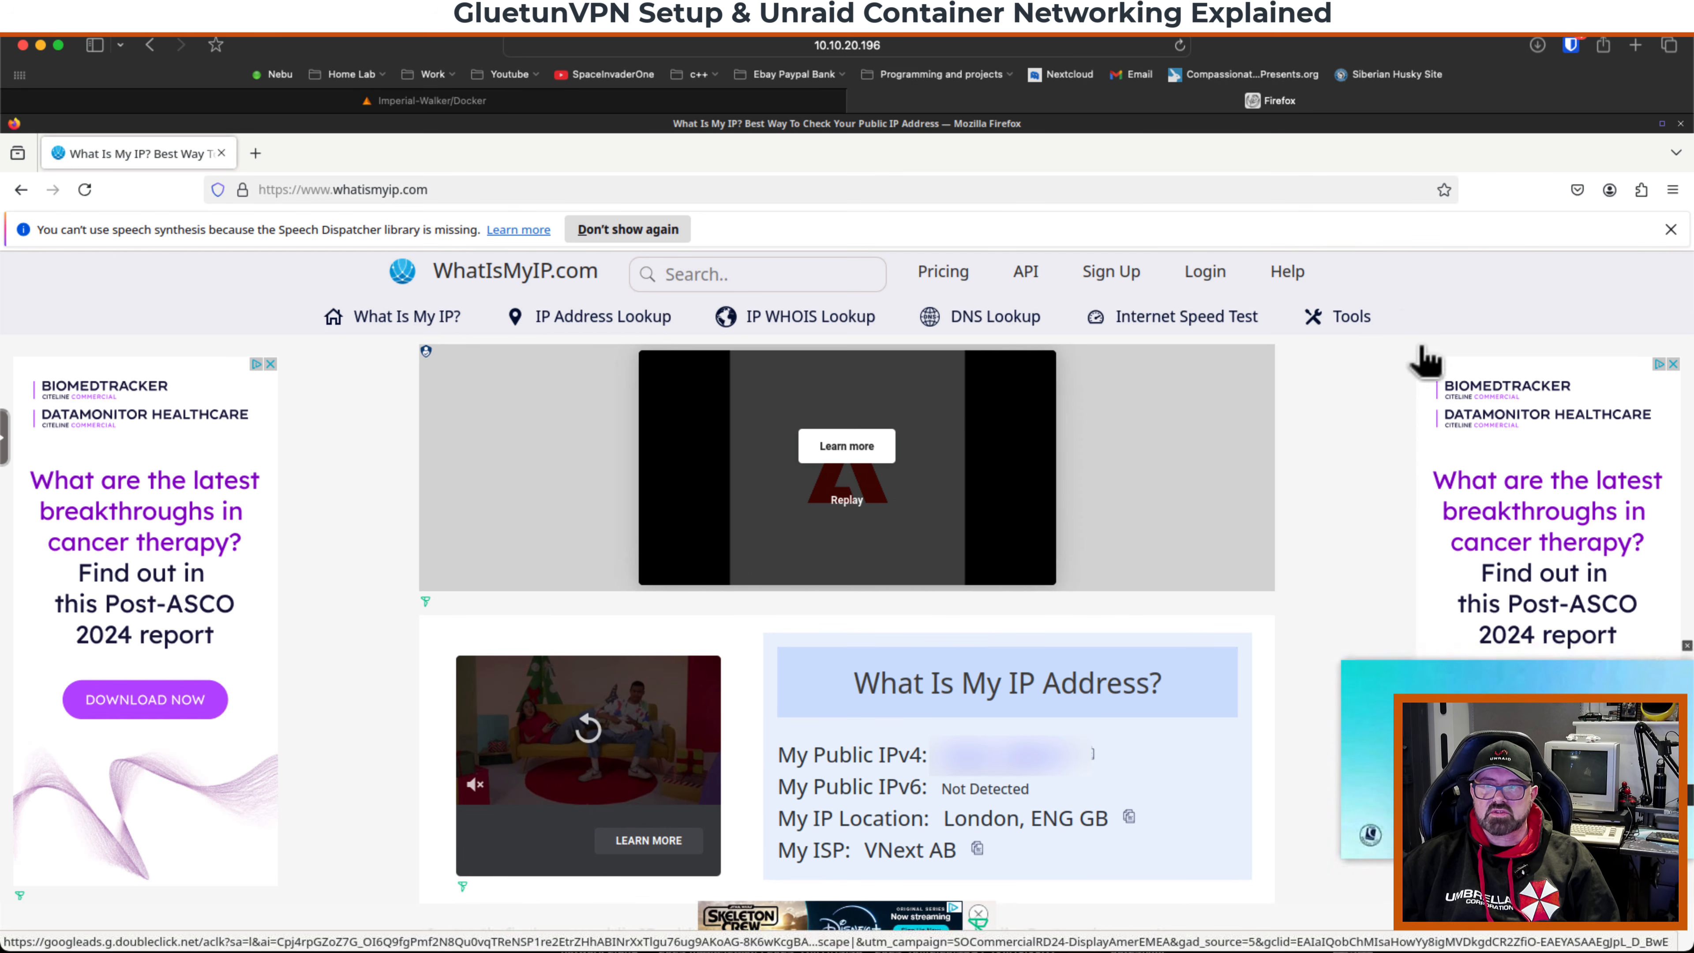
# Stop the firefox container.
pyautogui.click(834, 103)
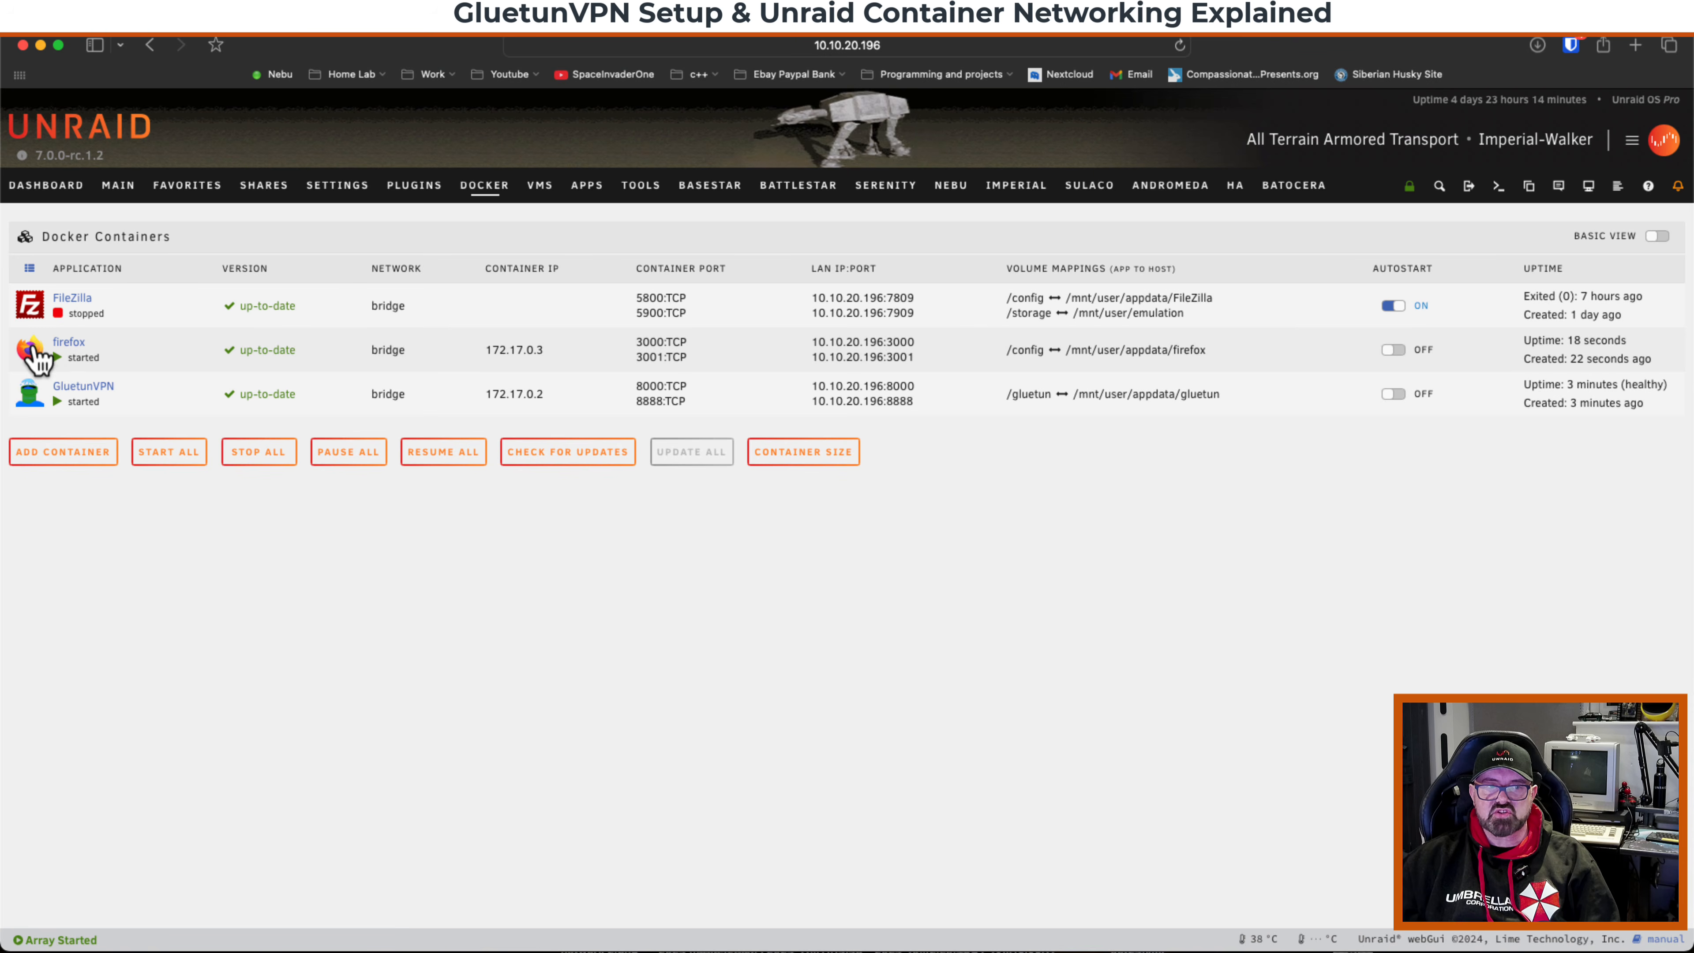
pyautogui.click(48, 362)
pyautogui.click(67, 435)
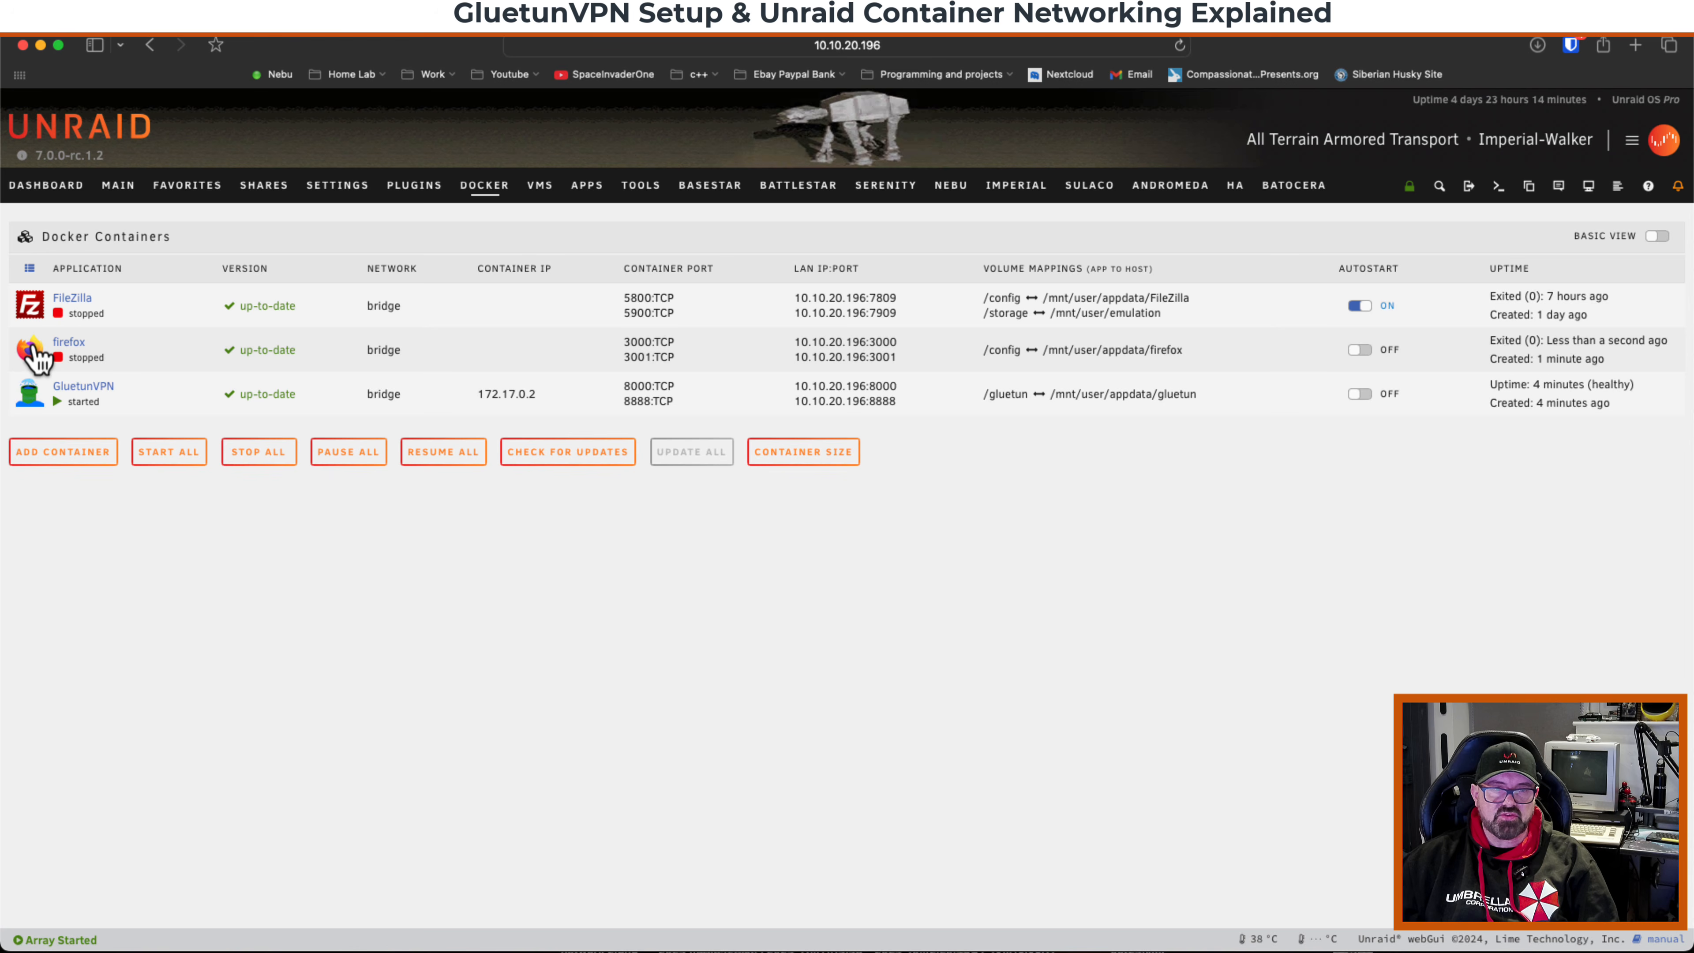
# Edit the firefox container, setting its network type to Container and its container network to GluetunVPN.
pyautogui.click(31, 349)
pyautogui.click(61, 432)
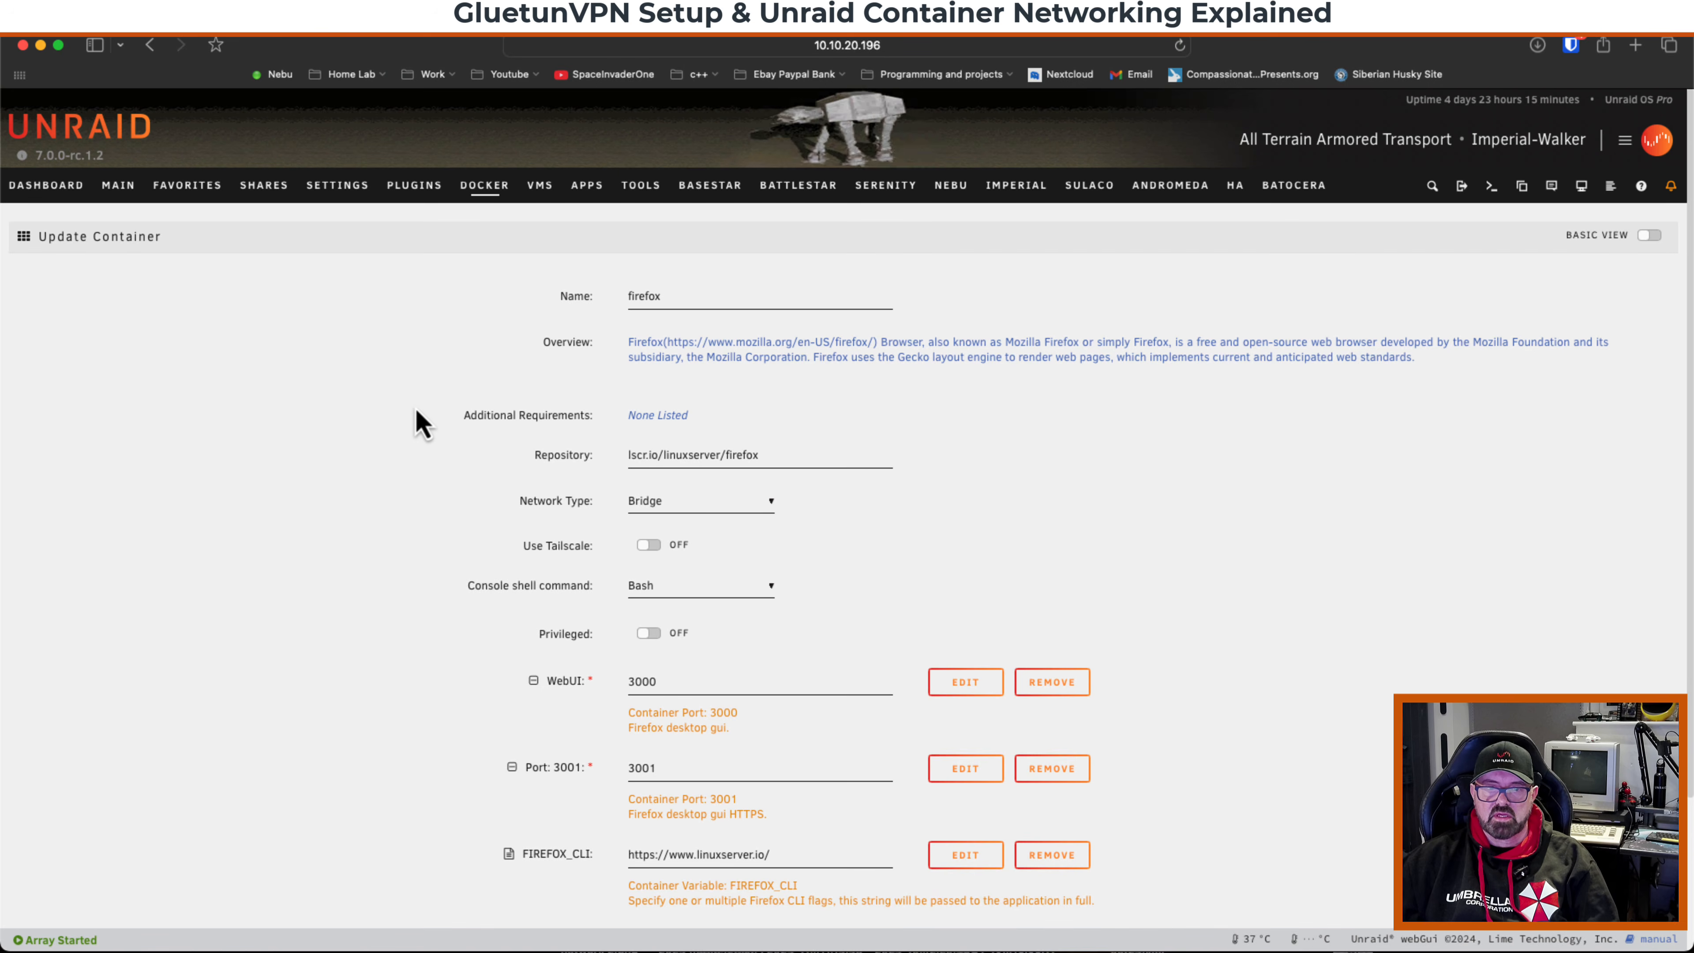
pyautogui.click(685, 514)
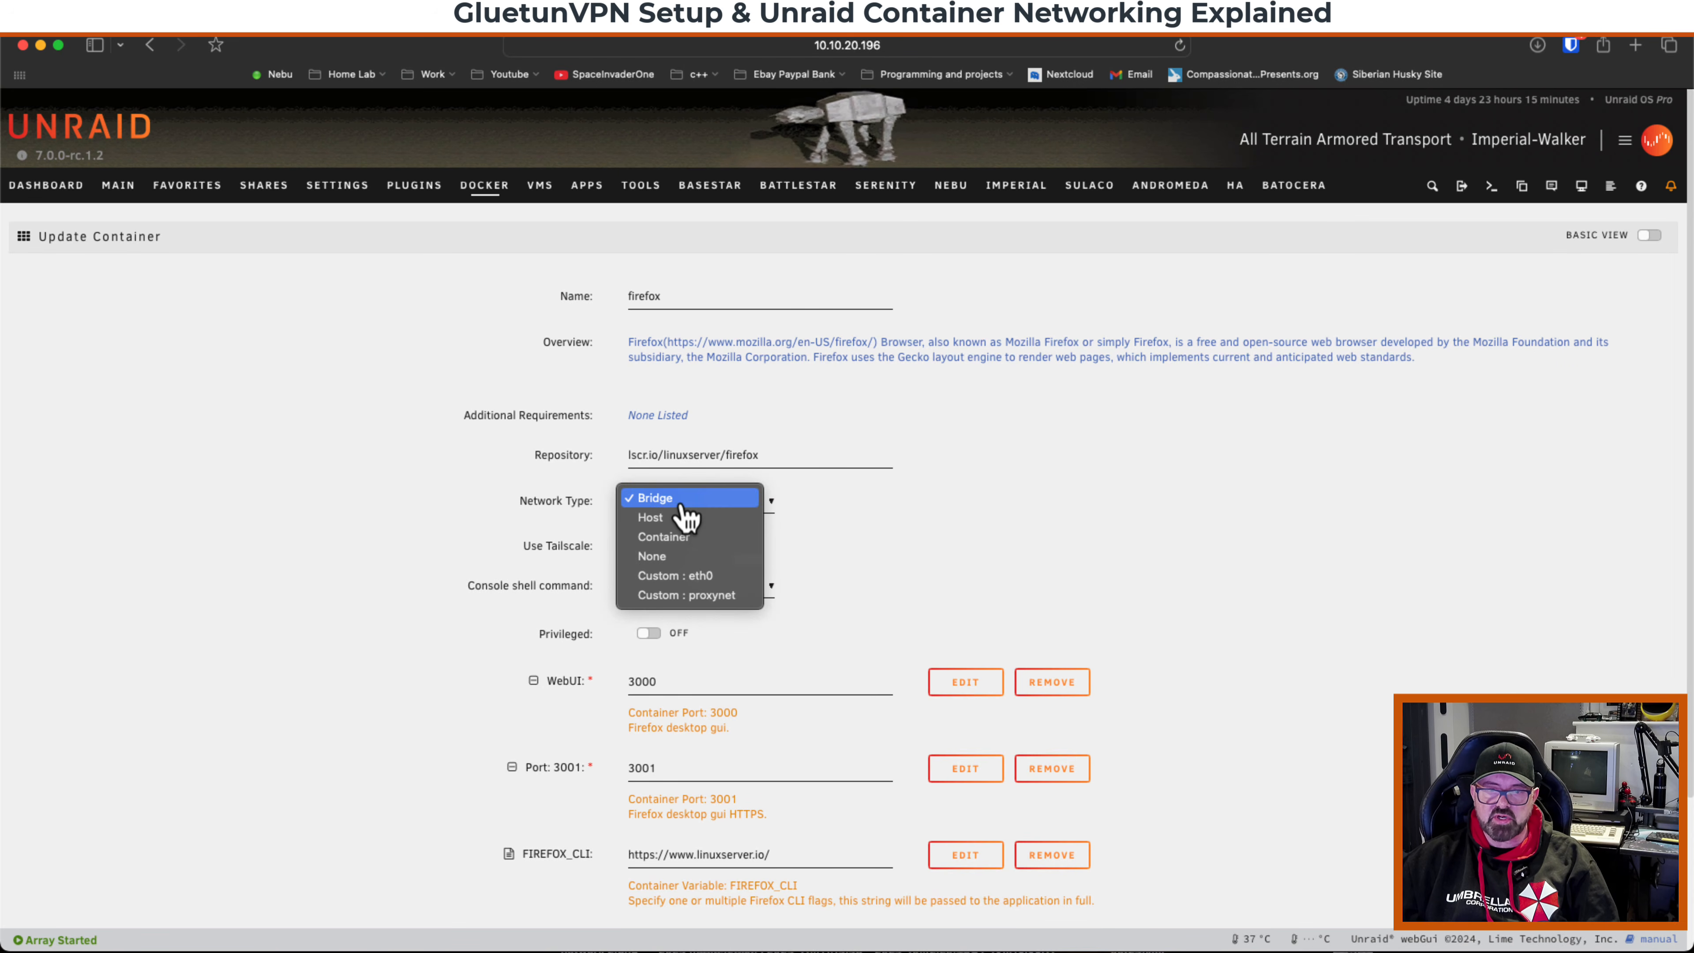
pyautogui.click(677, 538)
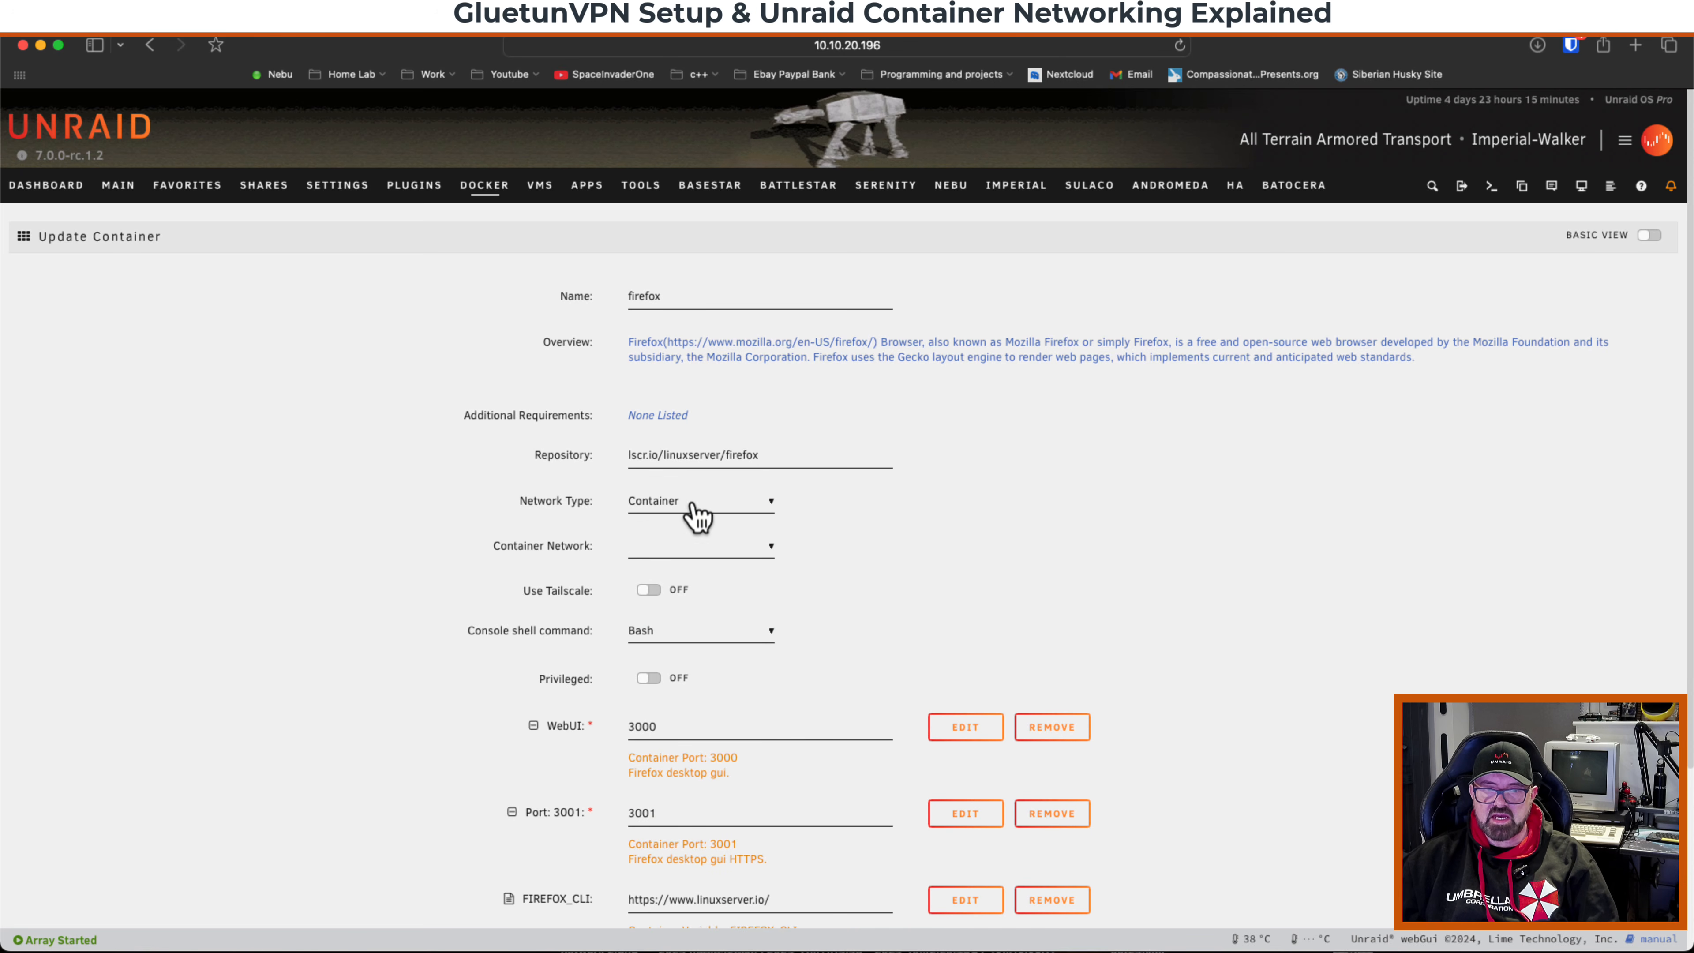
pyautogui.click(696, 557)
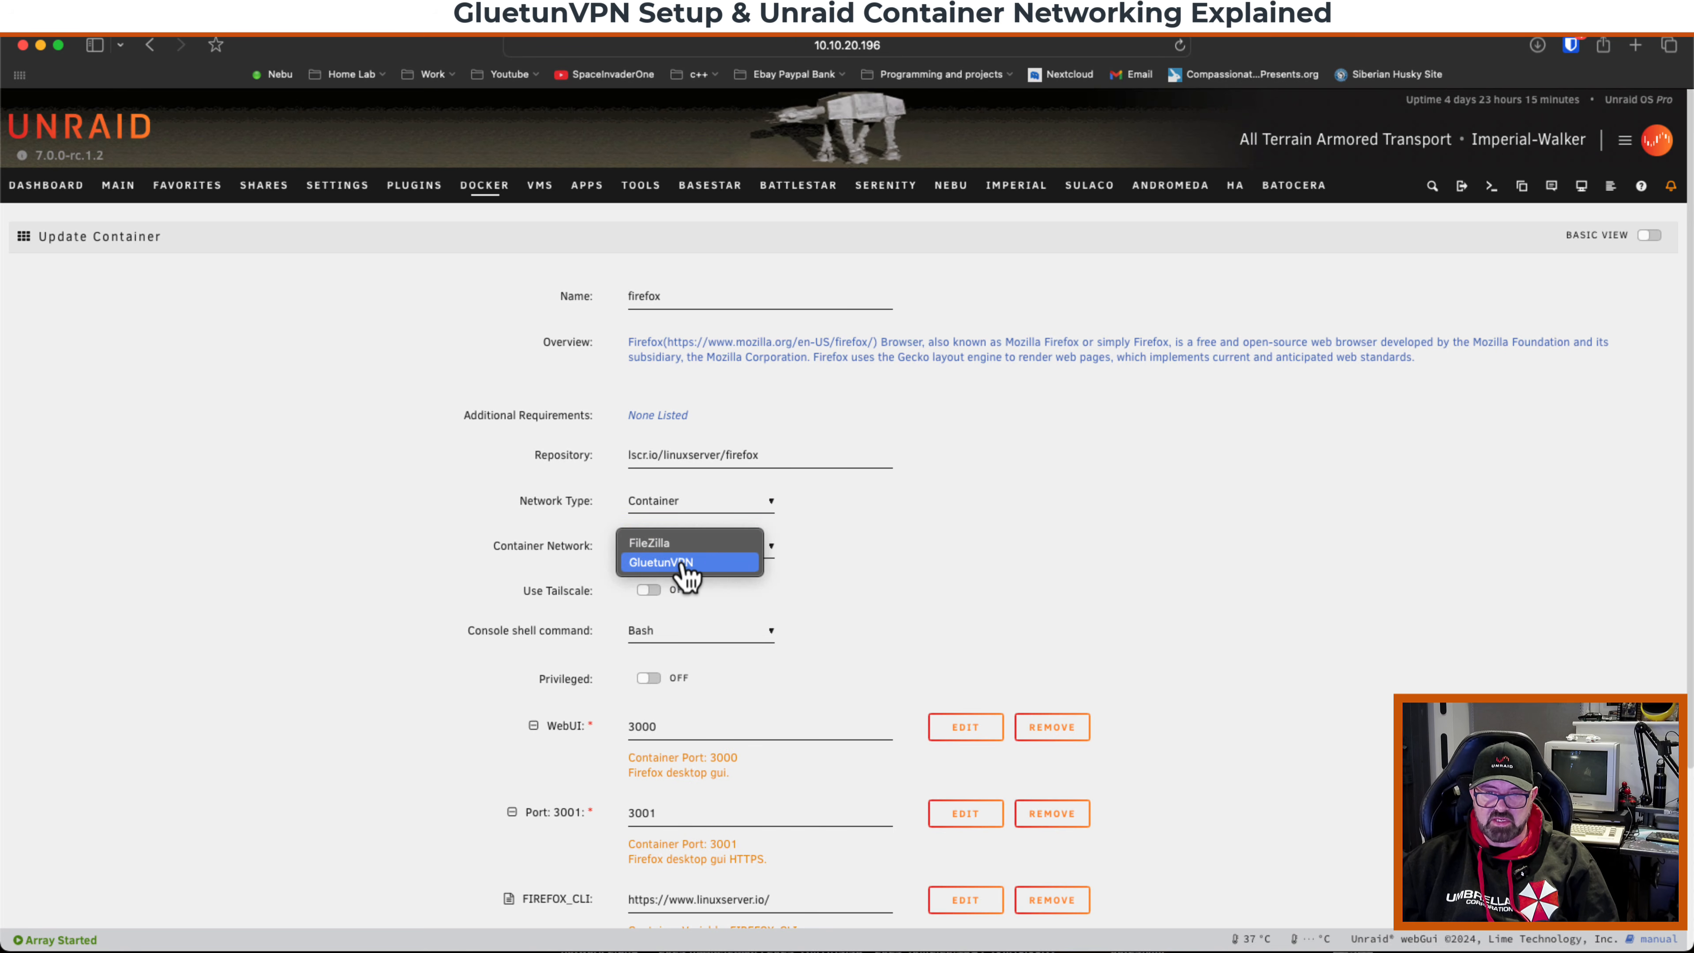
pyautogui.click(687, 564)
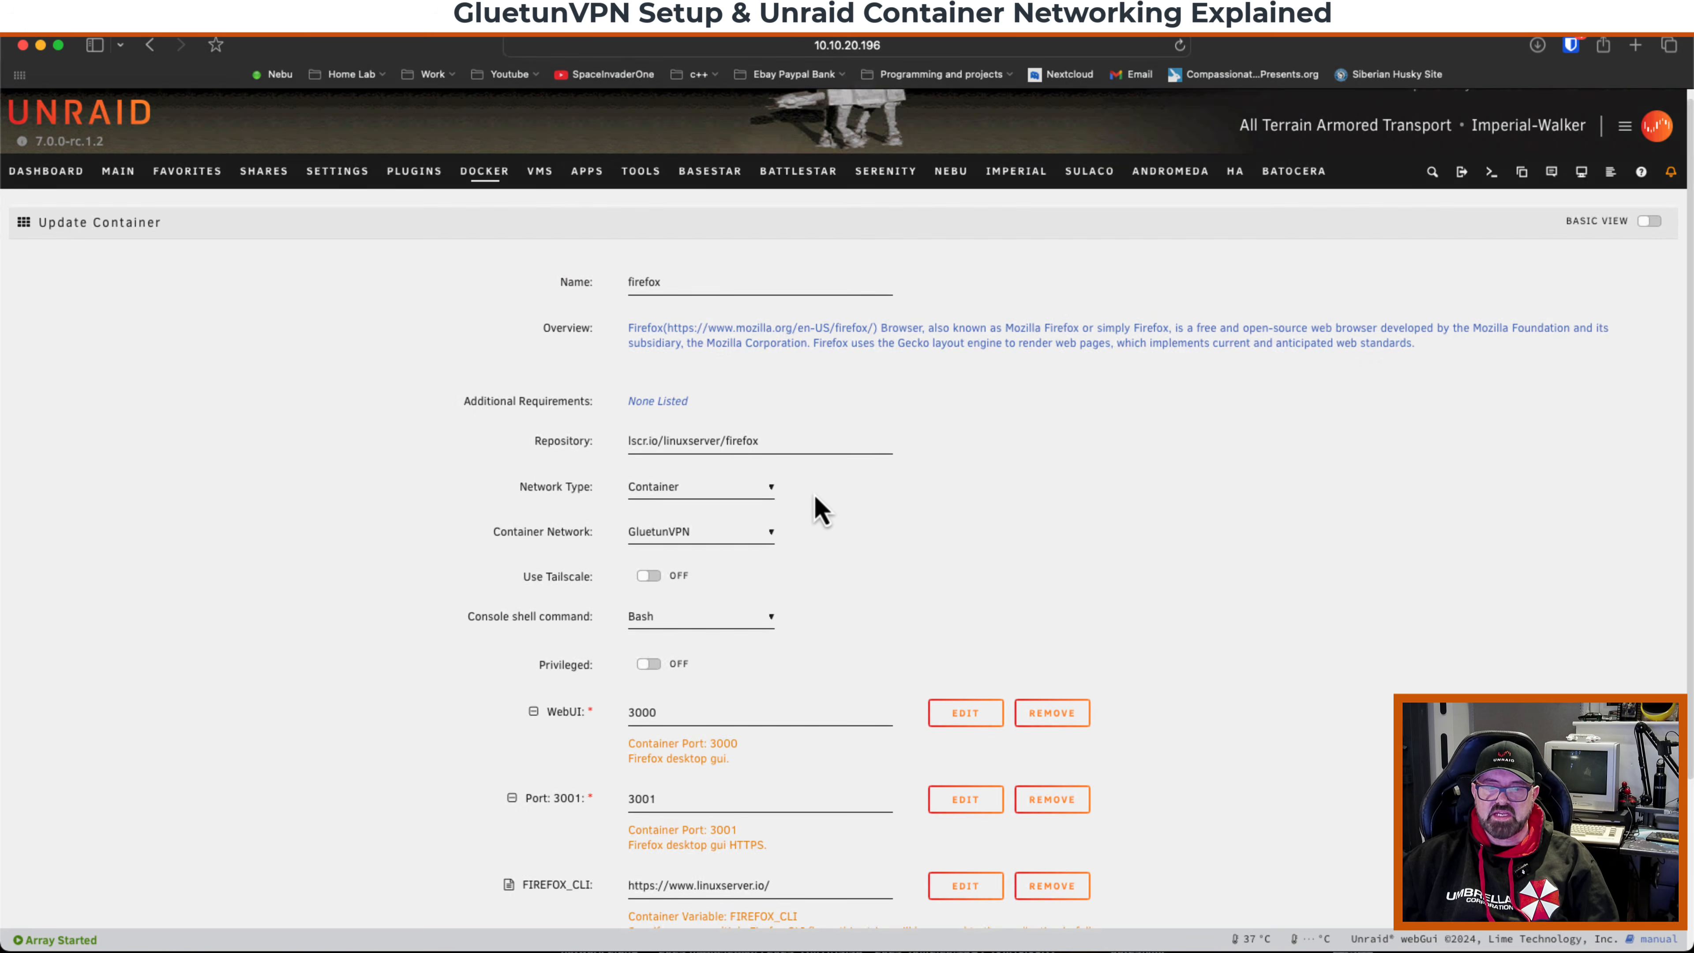
pyautogui.scroll(-2, 814, 497)
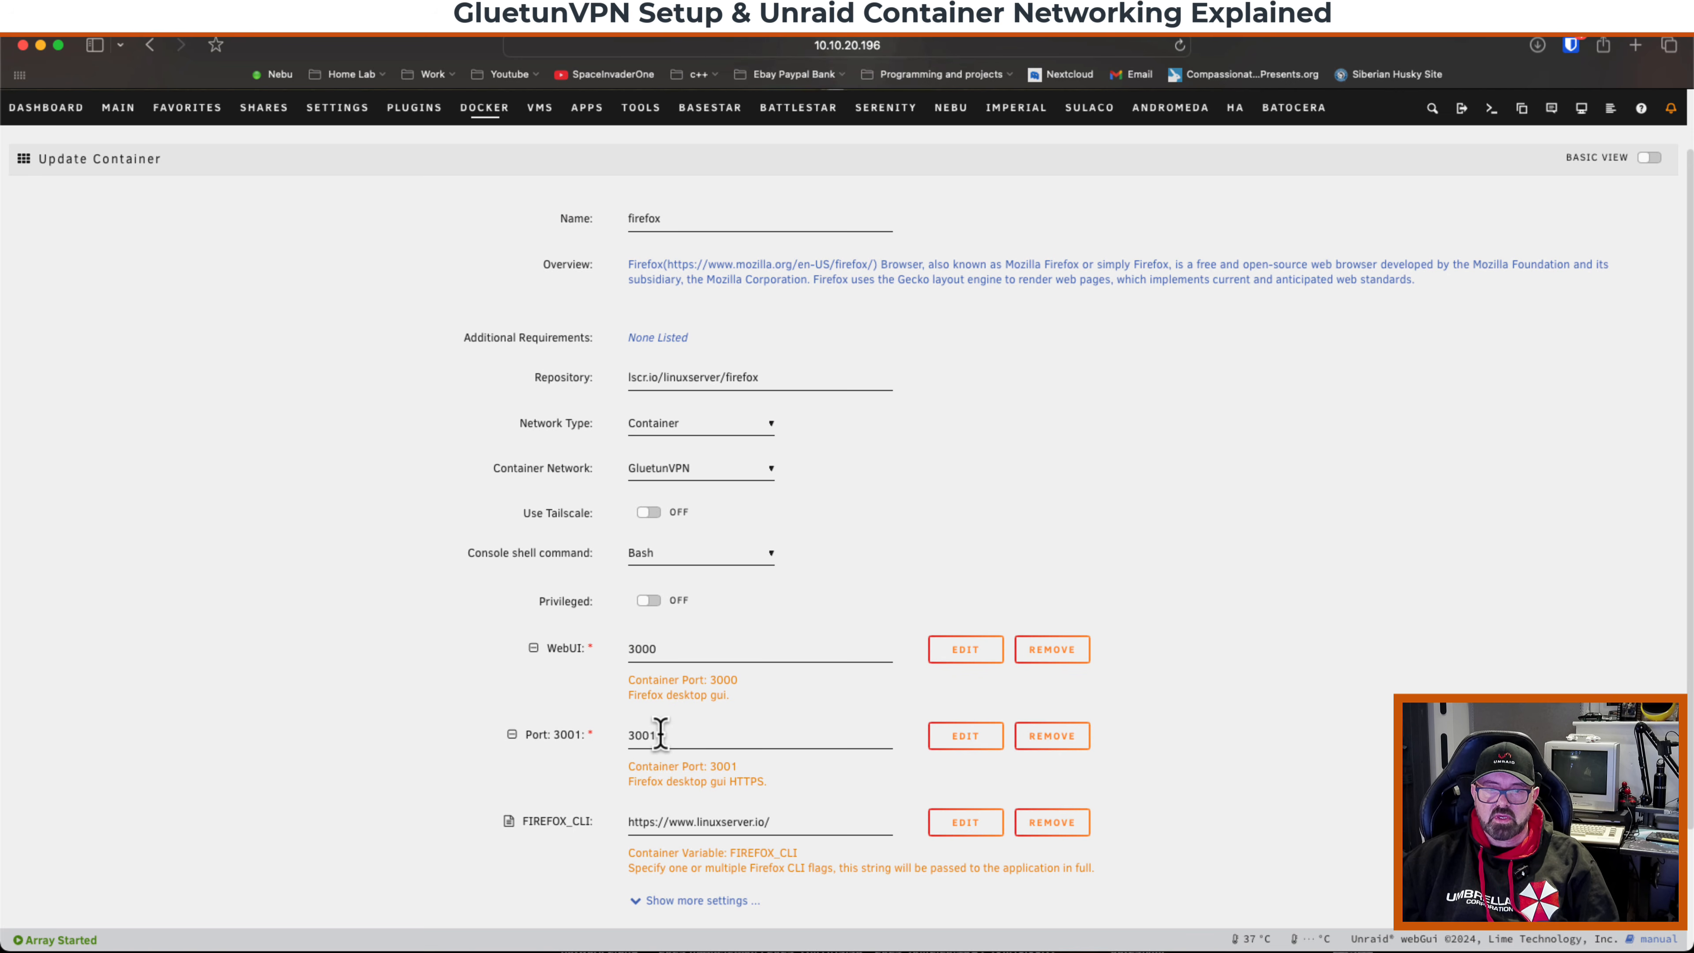
# Review the firefox container's WebUI and 3001 port mappings, then apply the container changes.
pyautogui.click(968, 651)
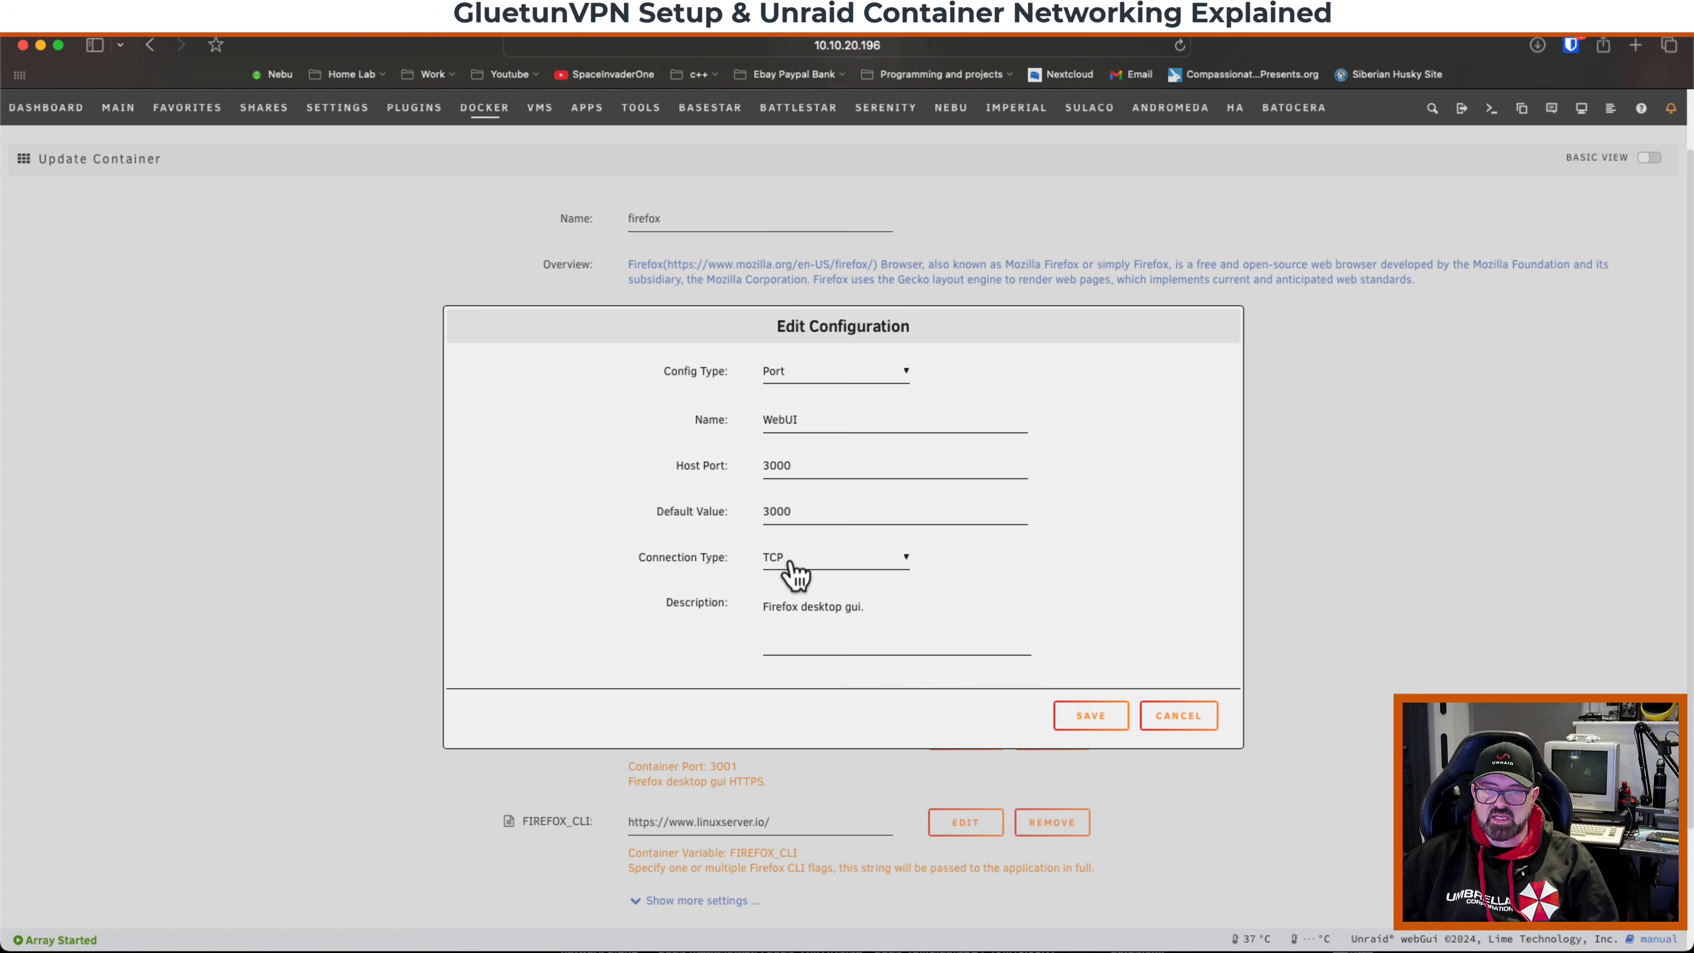
pyautogui.click(1179, 717)
pyautogui.click(968, 736)
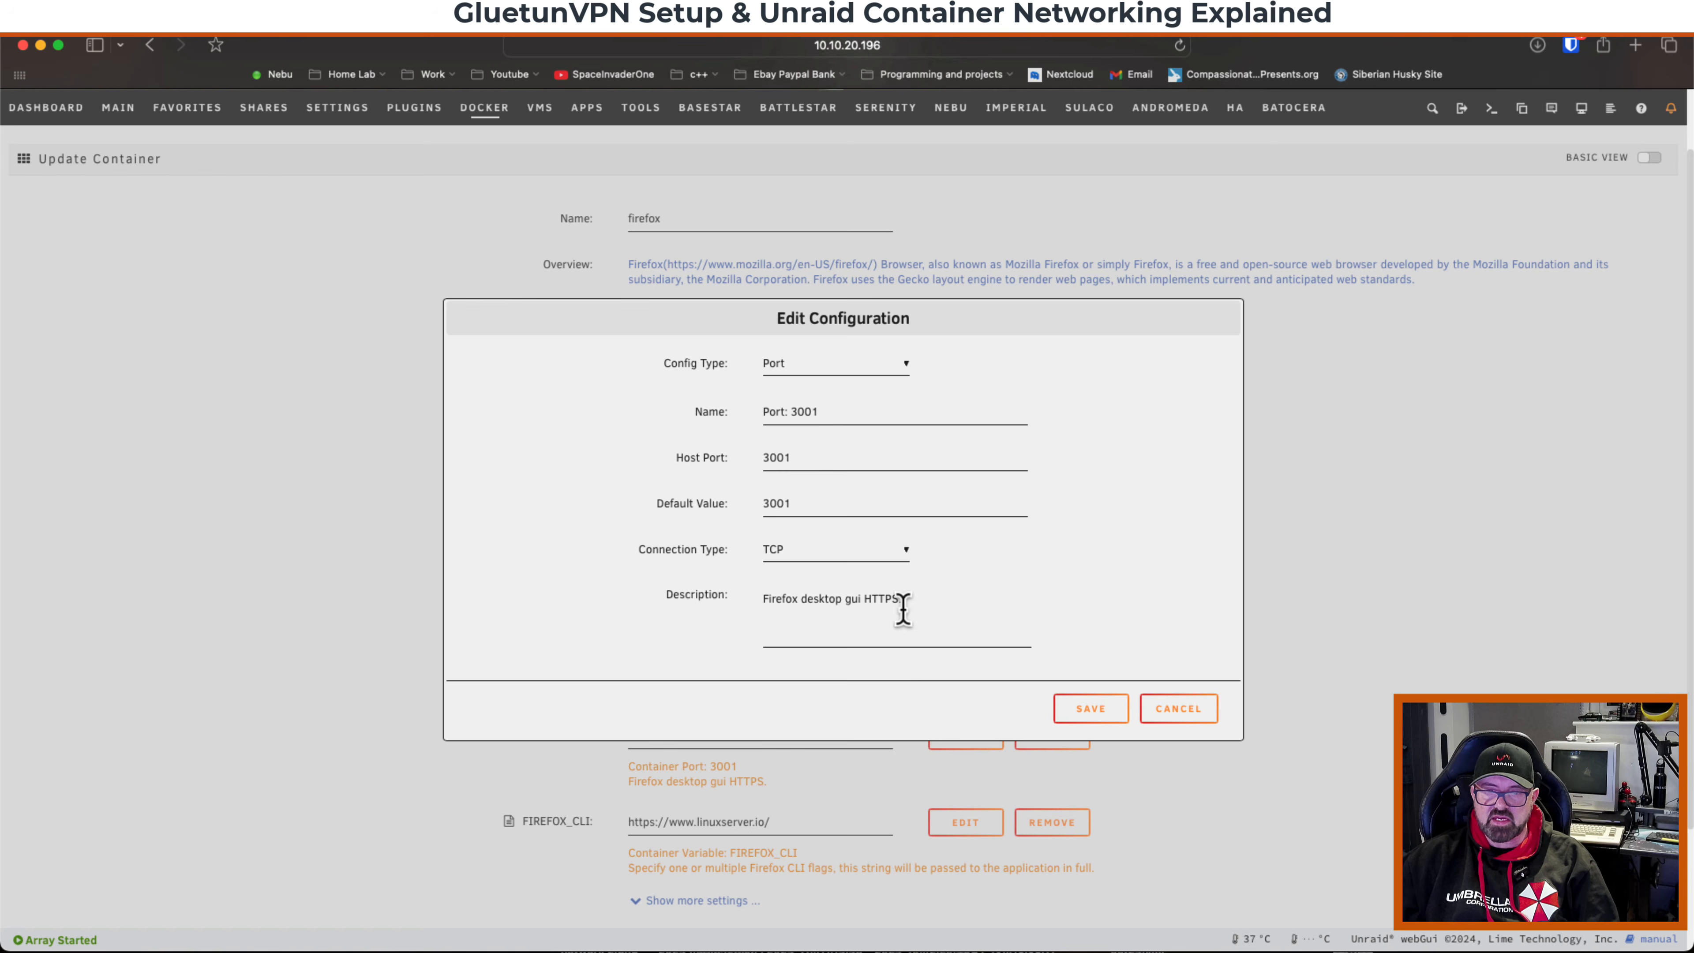
pyautogui.click(1175, 710)
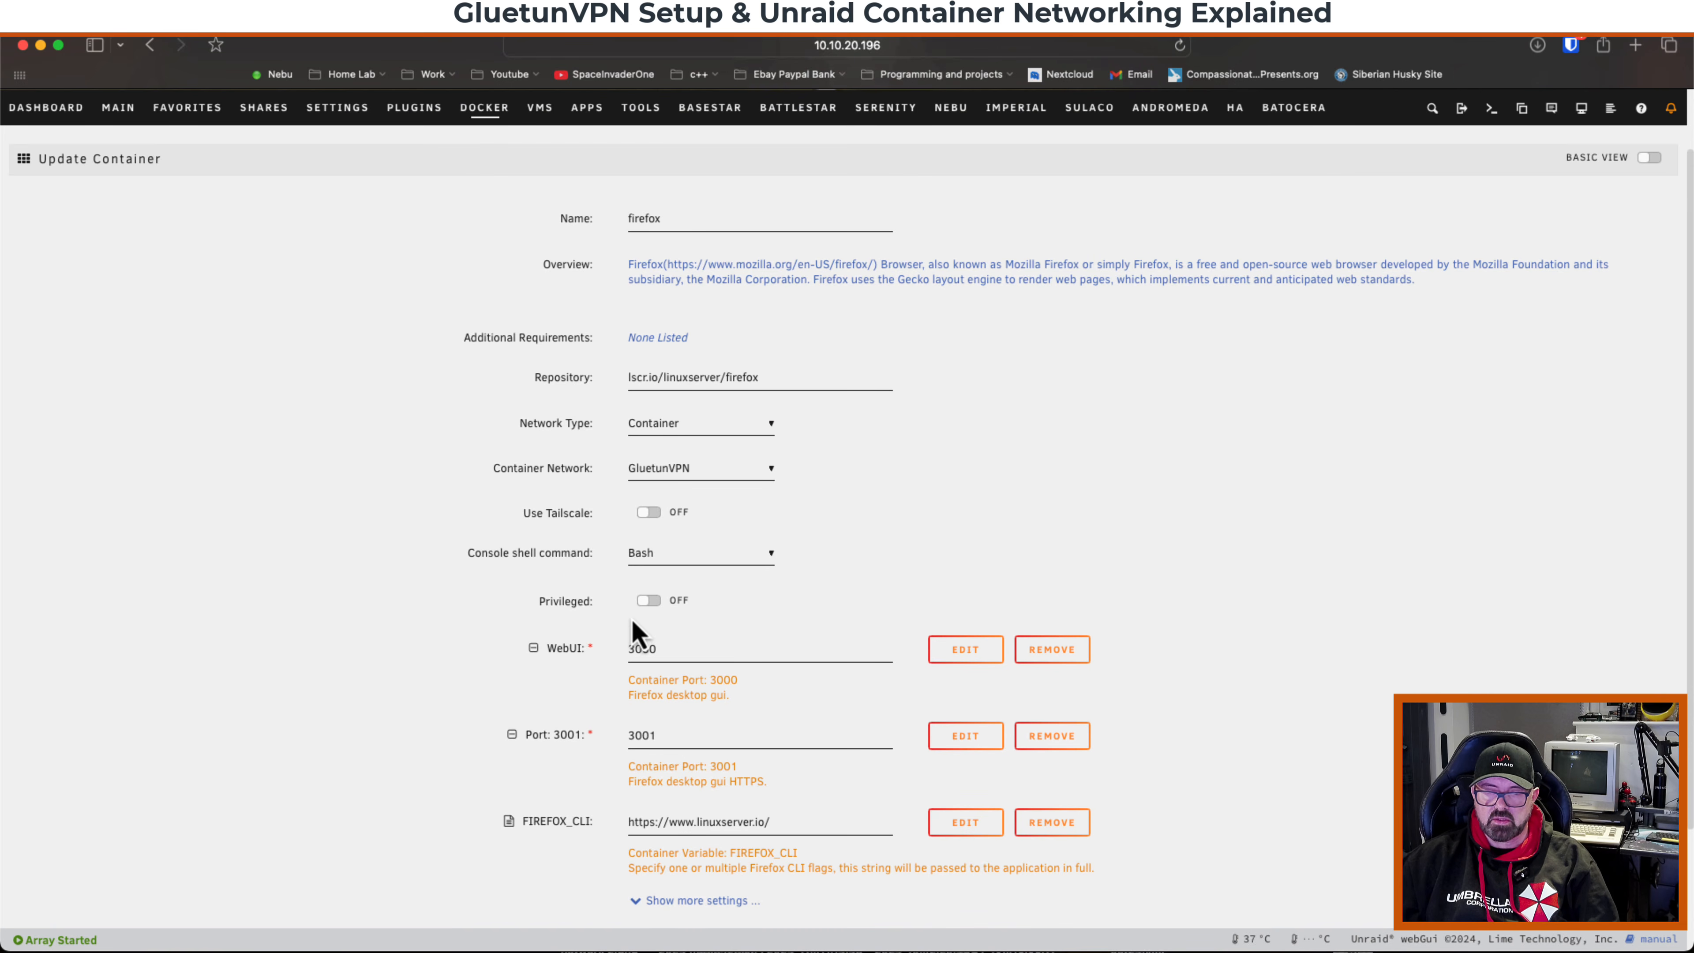
pyautogui.scroll(-3, 637, 627)
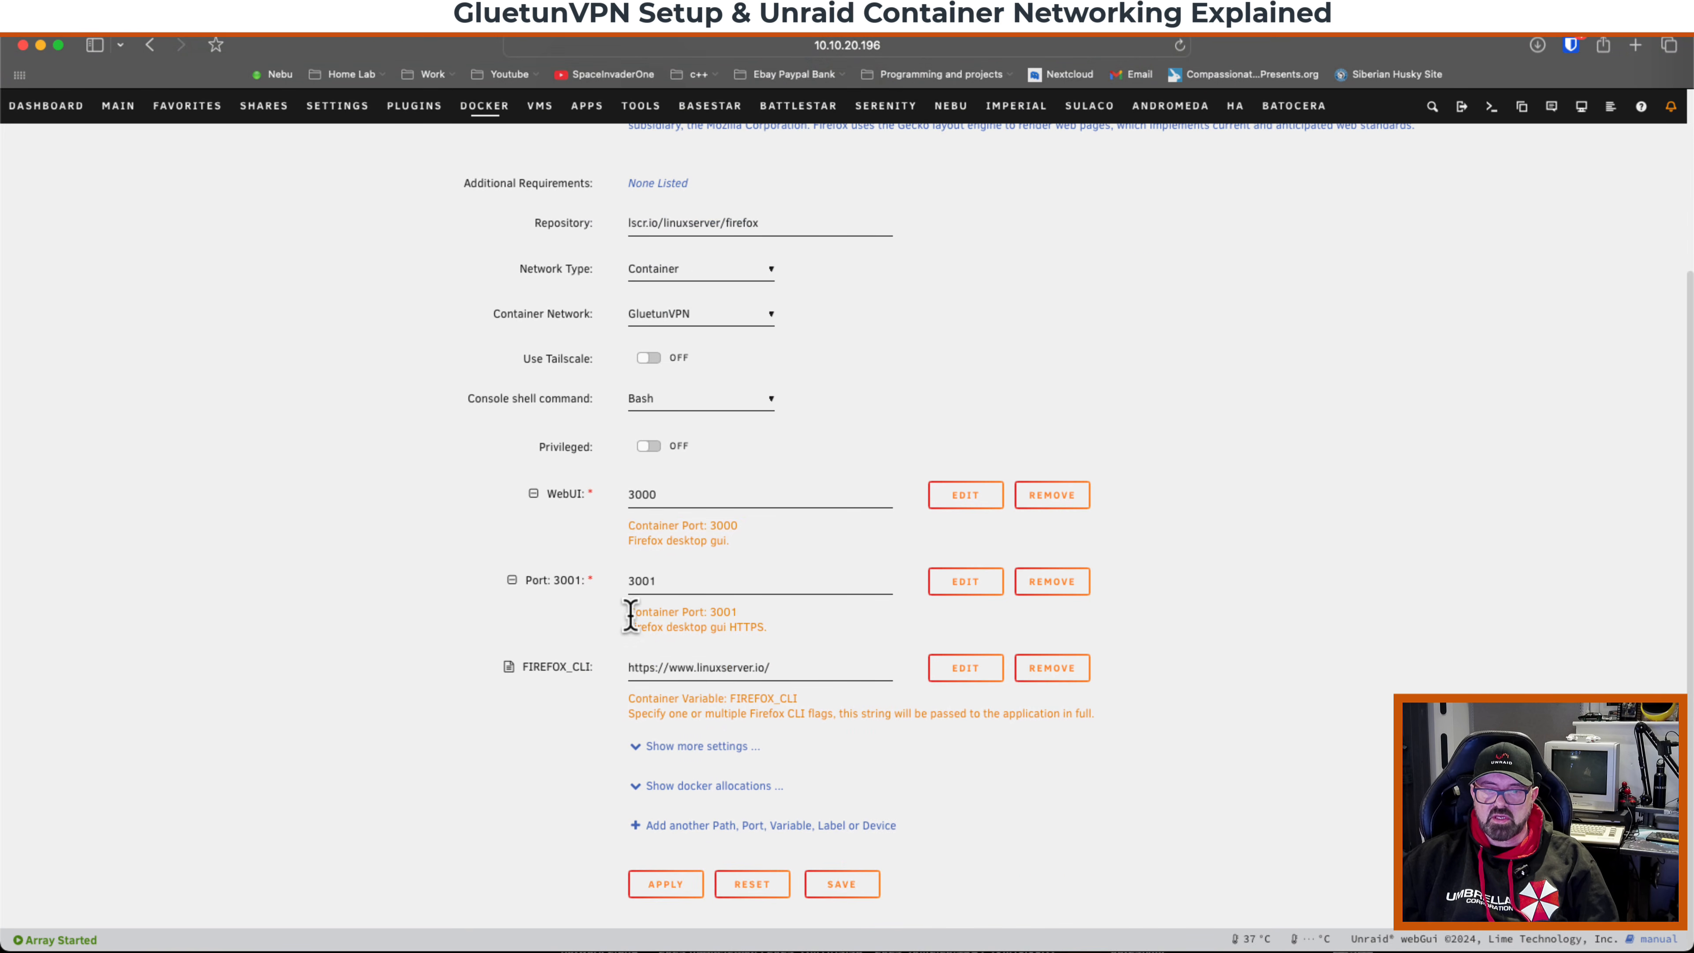
pyautogui.click(667, 885)
pyautogui.click(928, 687)
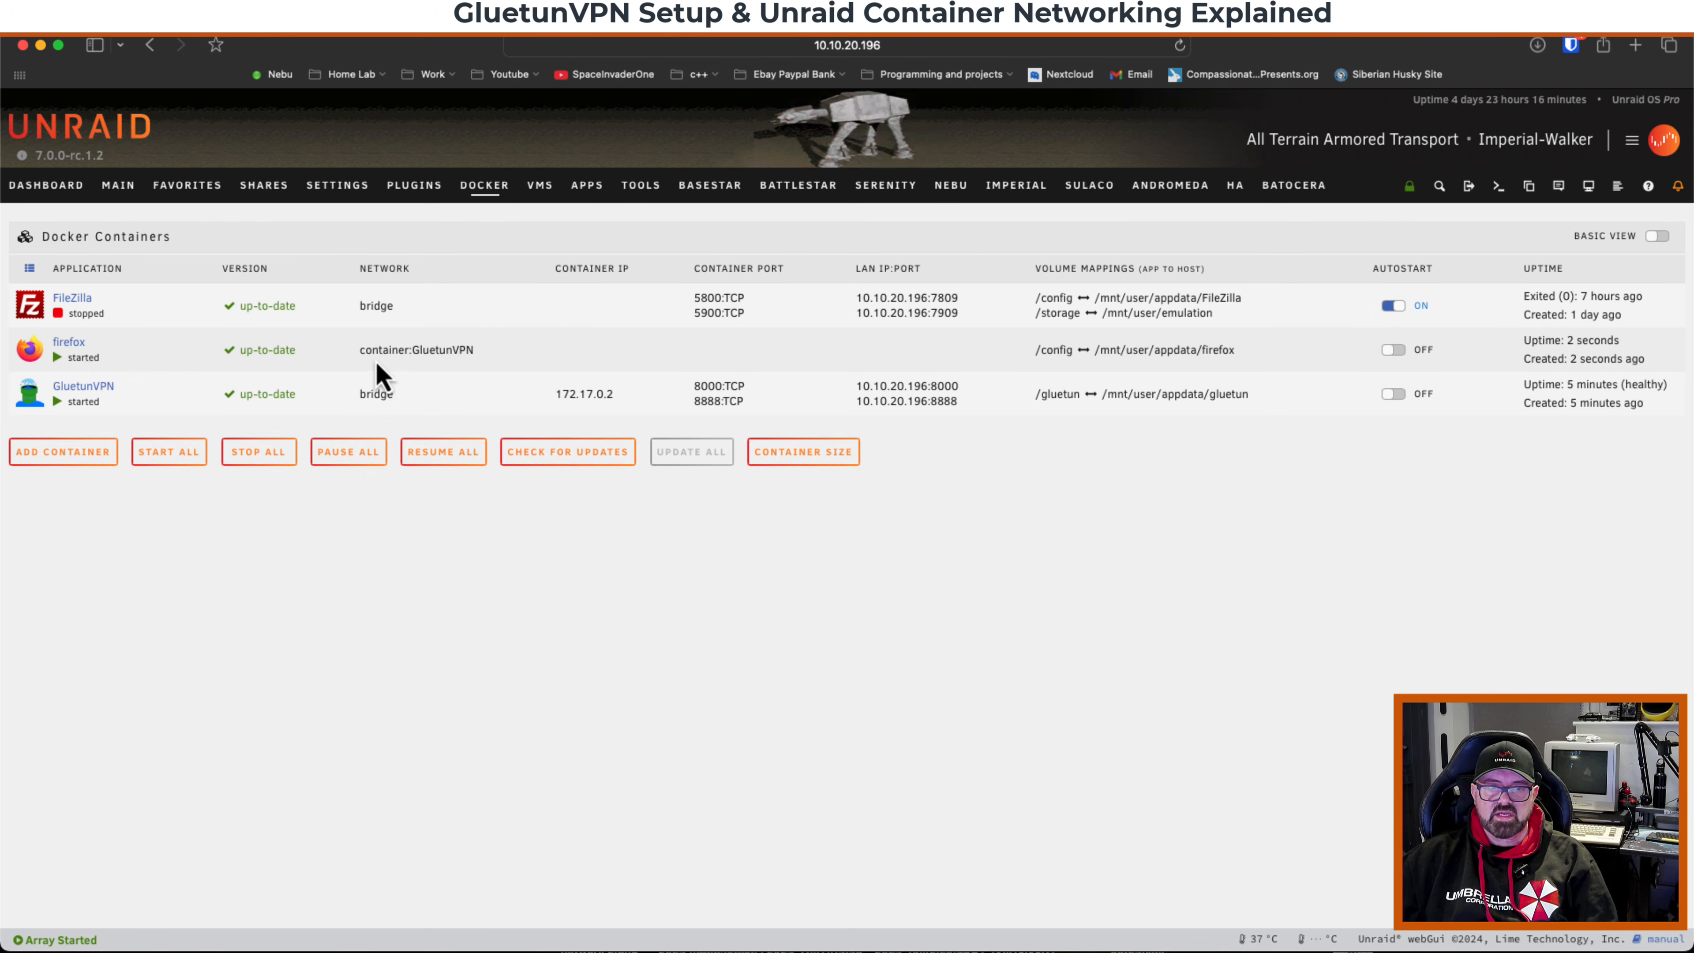
# Open the GluetunVPN container's edit page and look through its settings.
pyautogui.moveTo(361, 352); pyautogui.dragTo(479, 351)
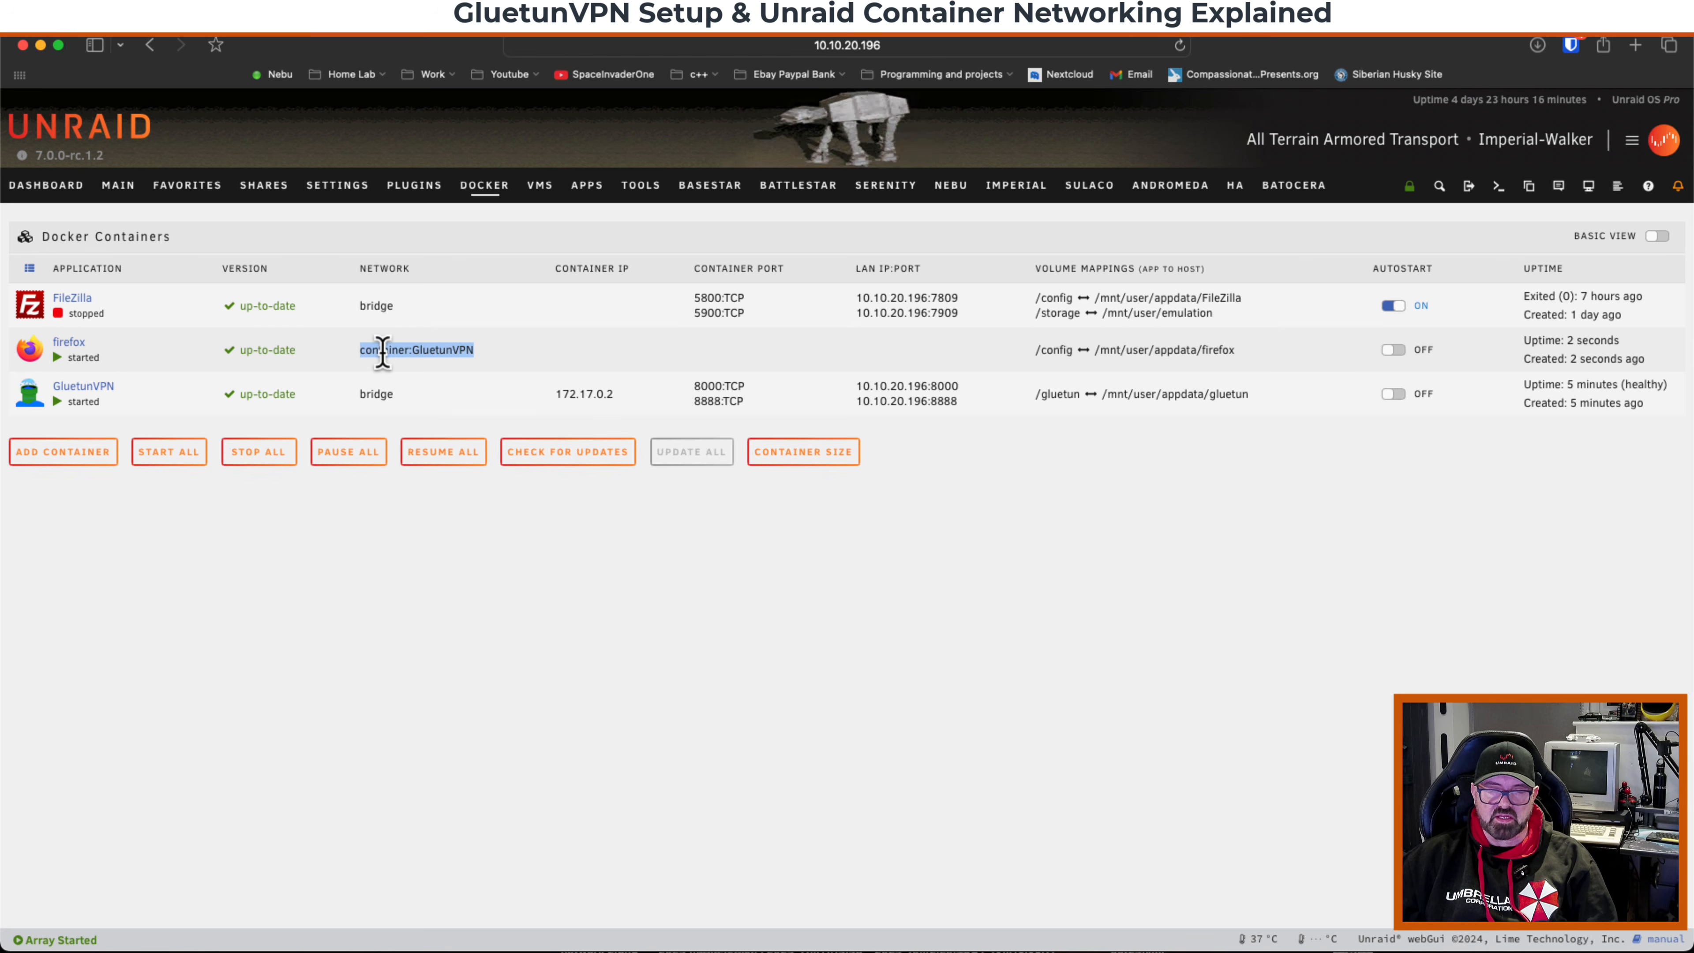
pyautogui.click(463, 349)
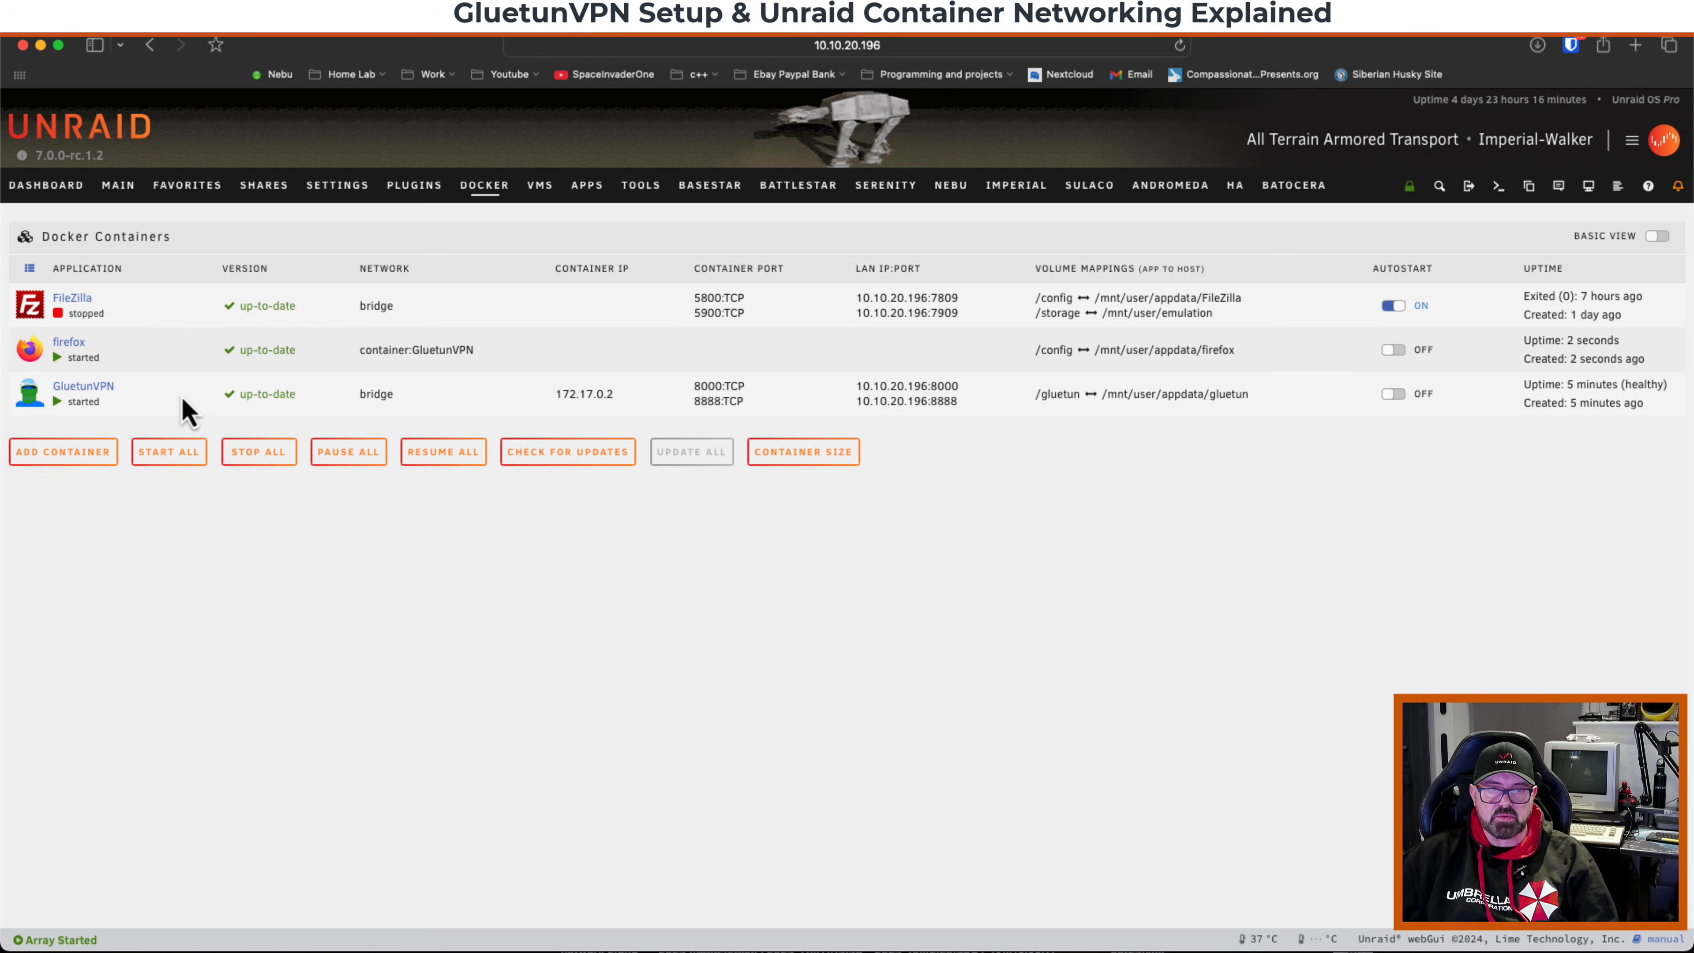
pyautogui.click(30, 397)
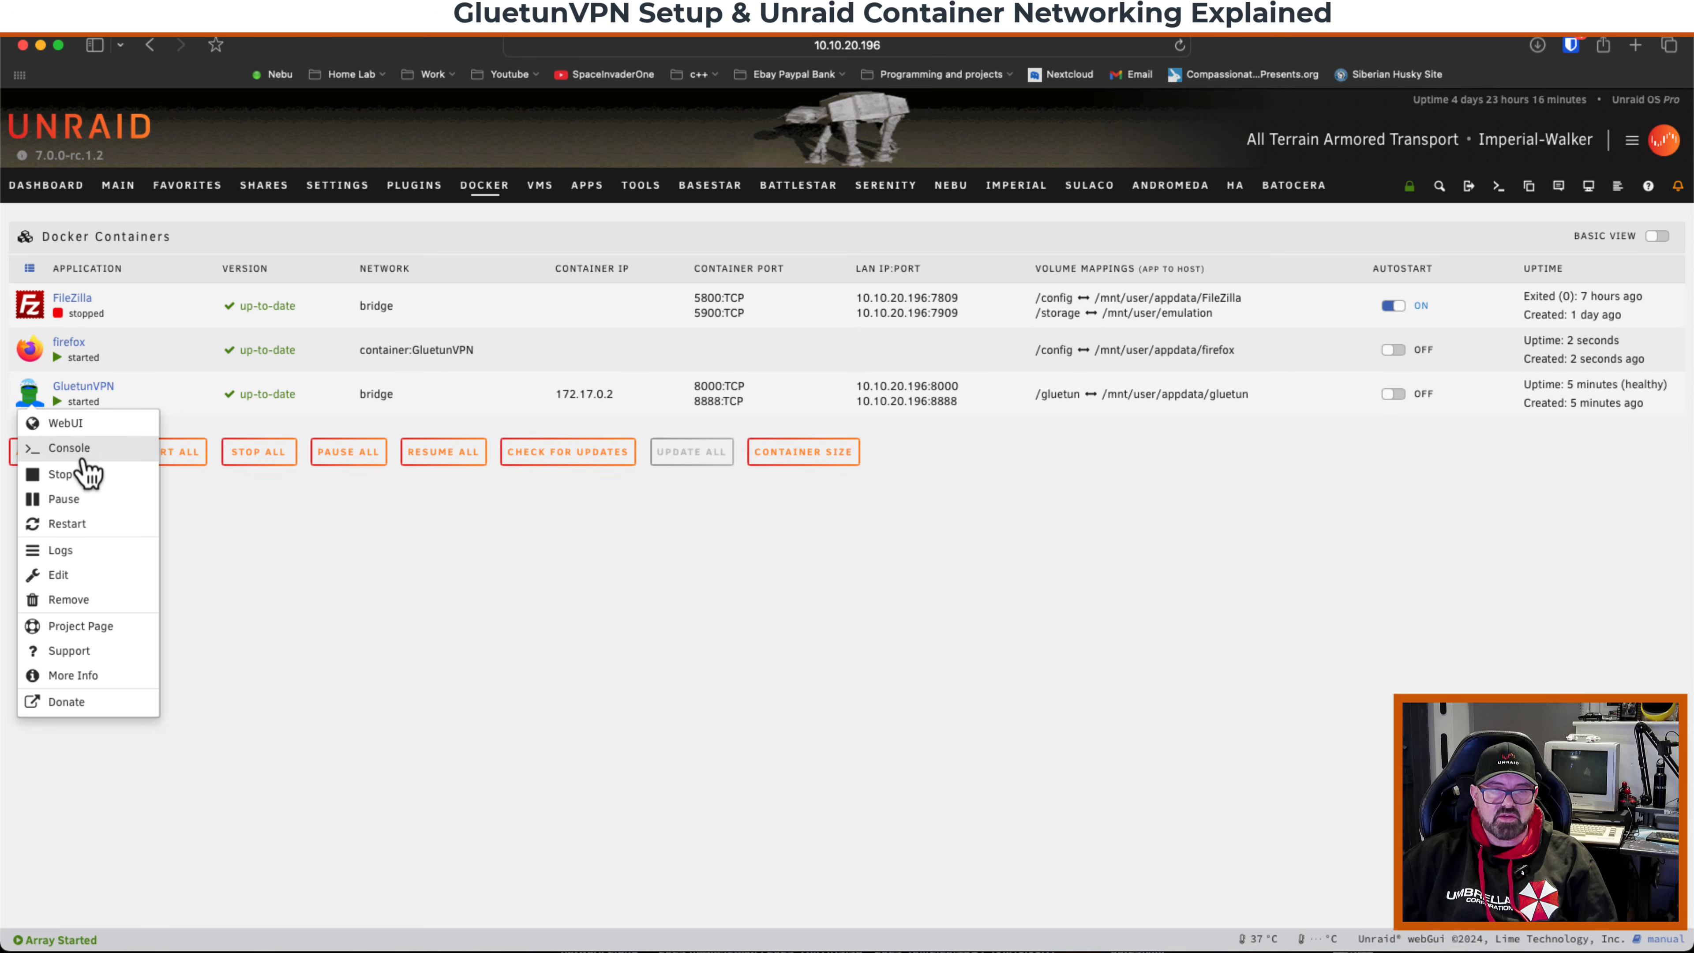
pyautogui.click(83, 575)
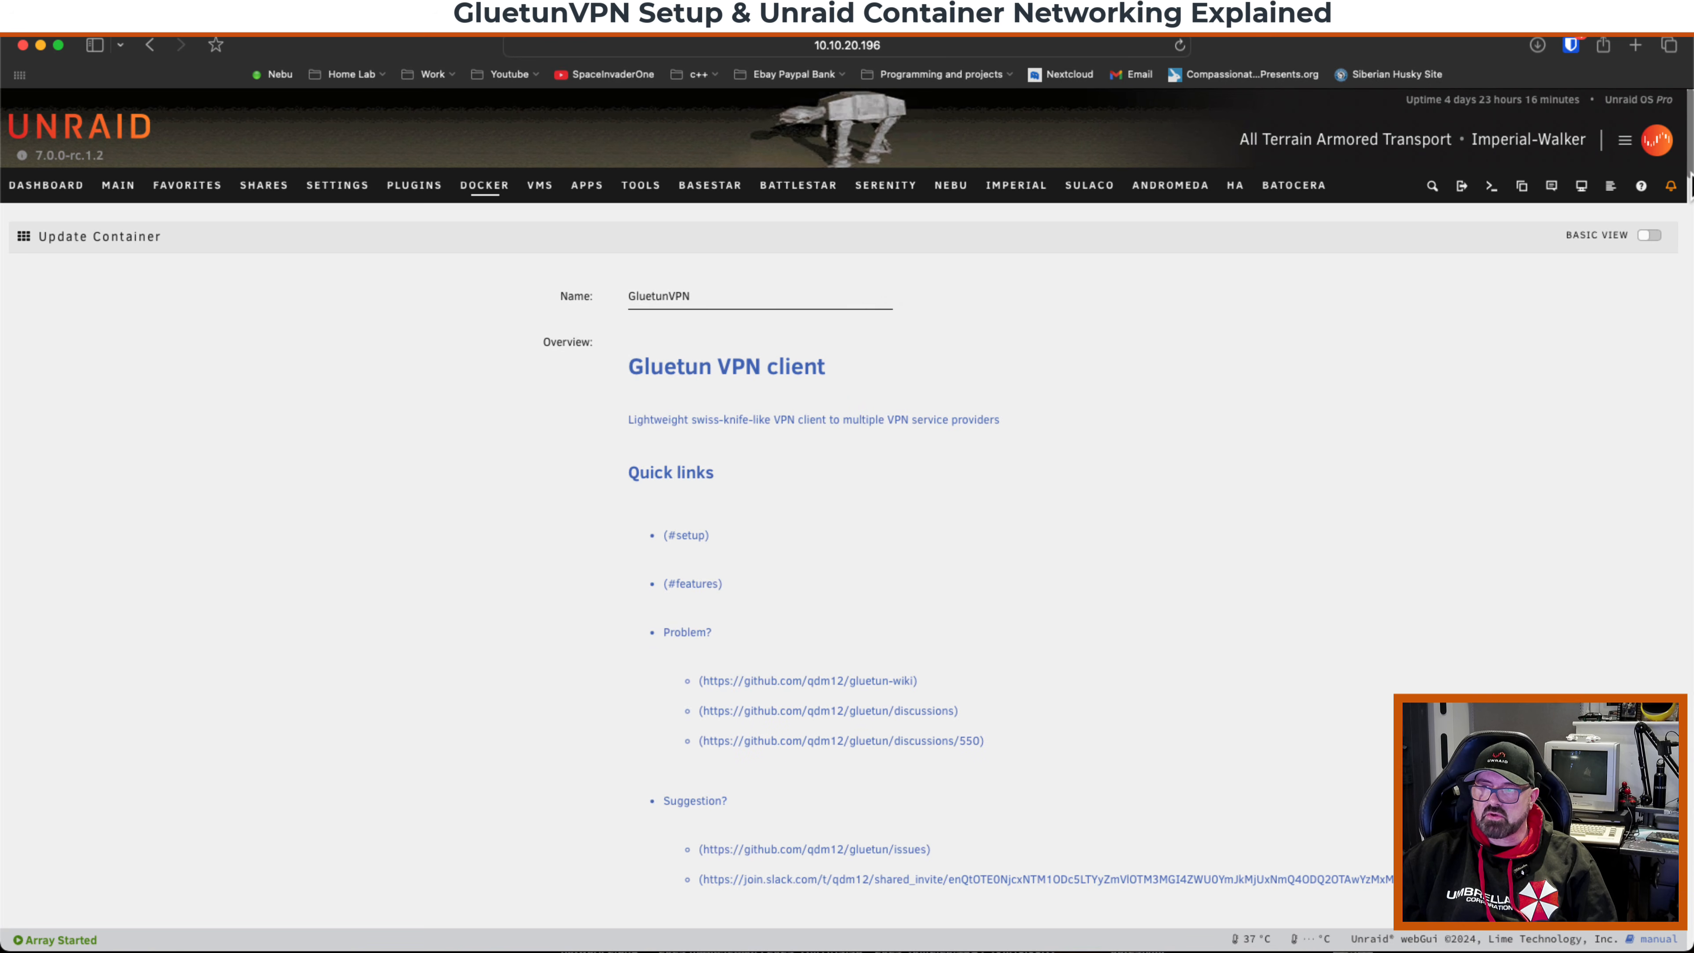
pyautogui.scroll(-20, 690, 480)
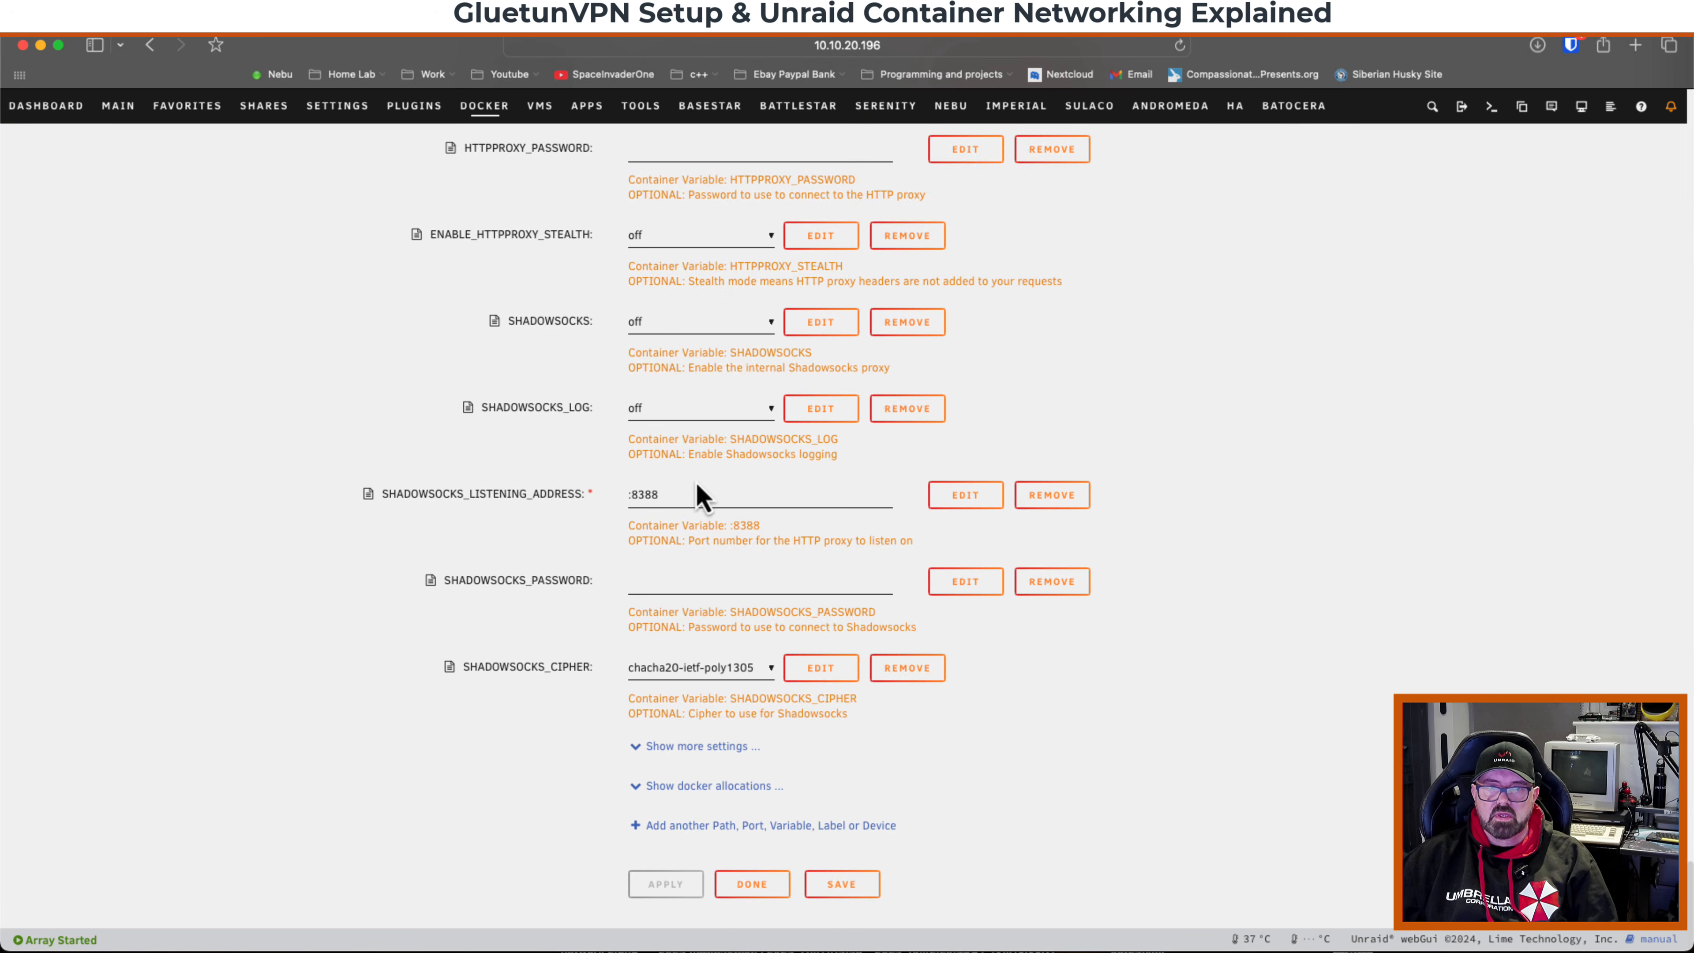
pyautogui.scroll(1, 690, 481)
pyautogui.scroll(2, 690, 480)
pyautogui.scroll(10, 692, 487)
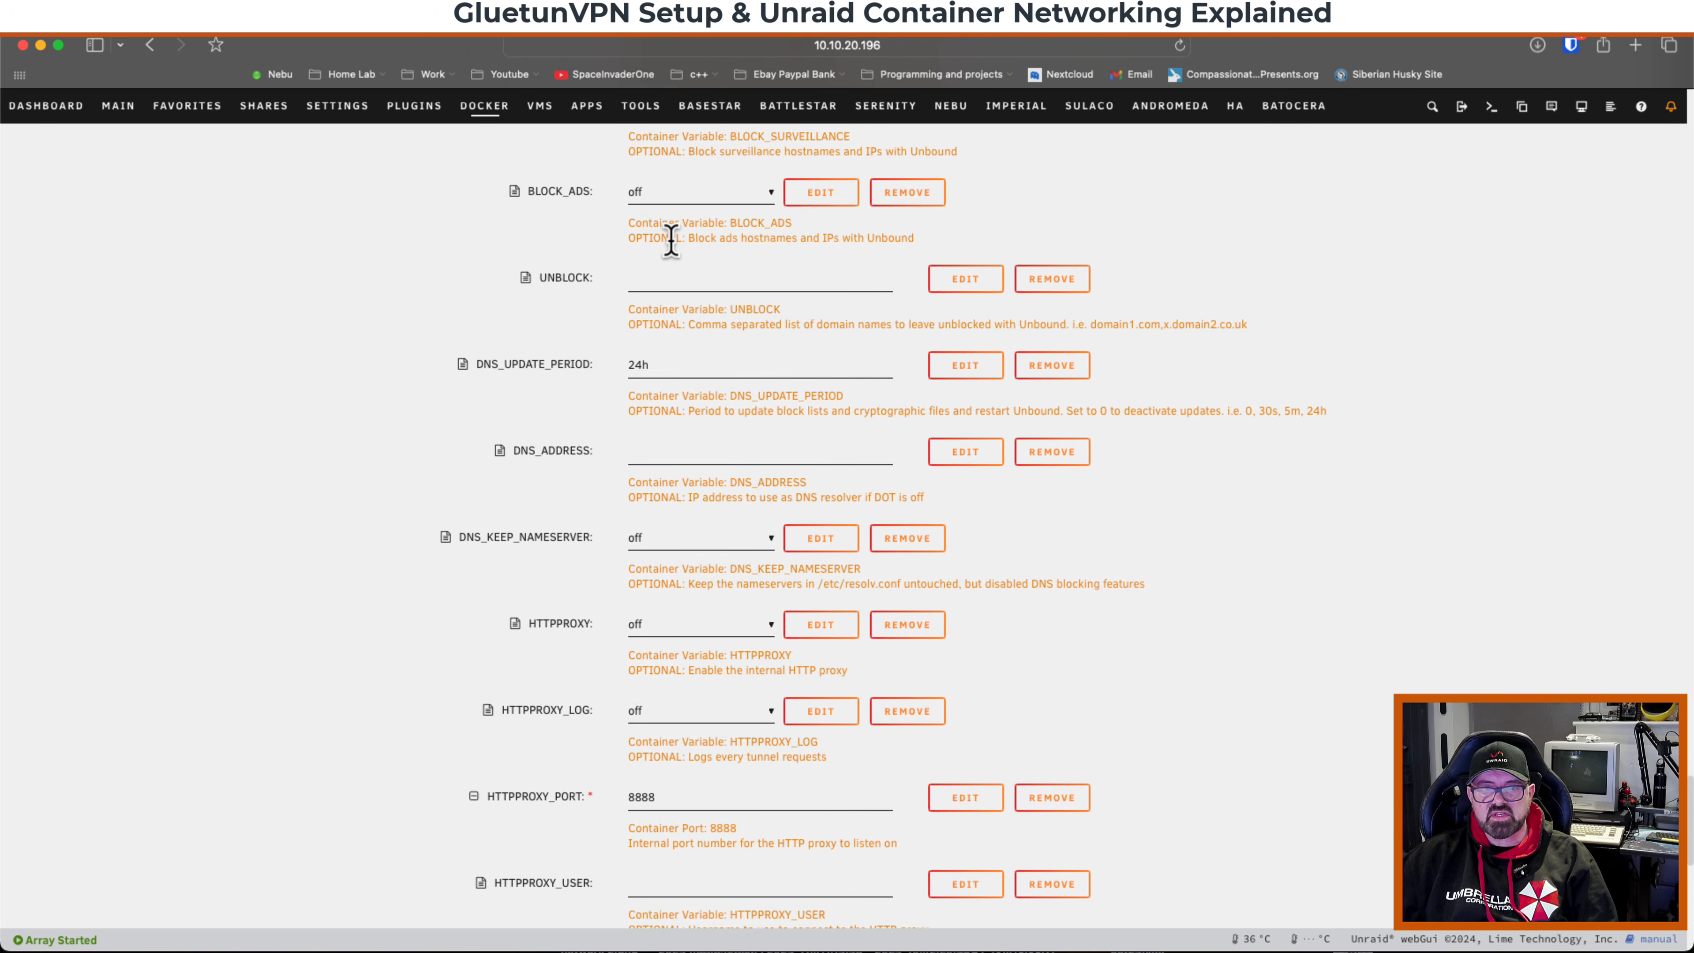
pyautogui.click(680, 194)
pyautogui.click(675, 172)
pyautogui.scroll(-12, 745, 480)
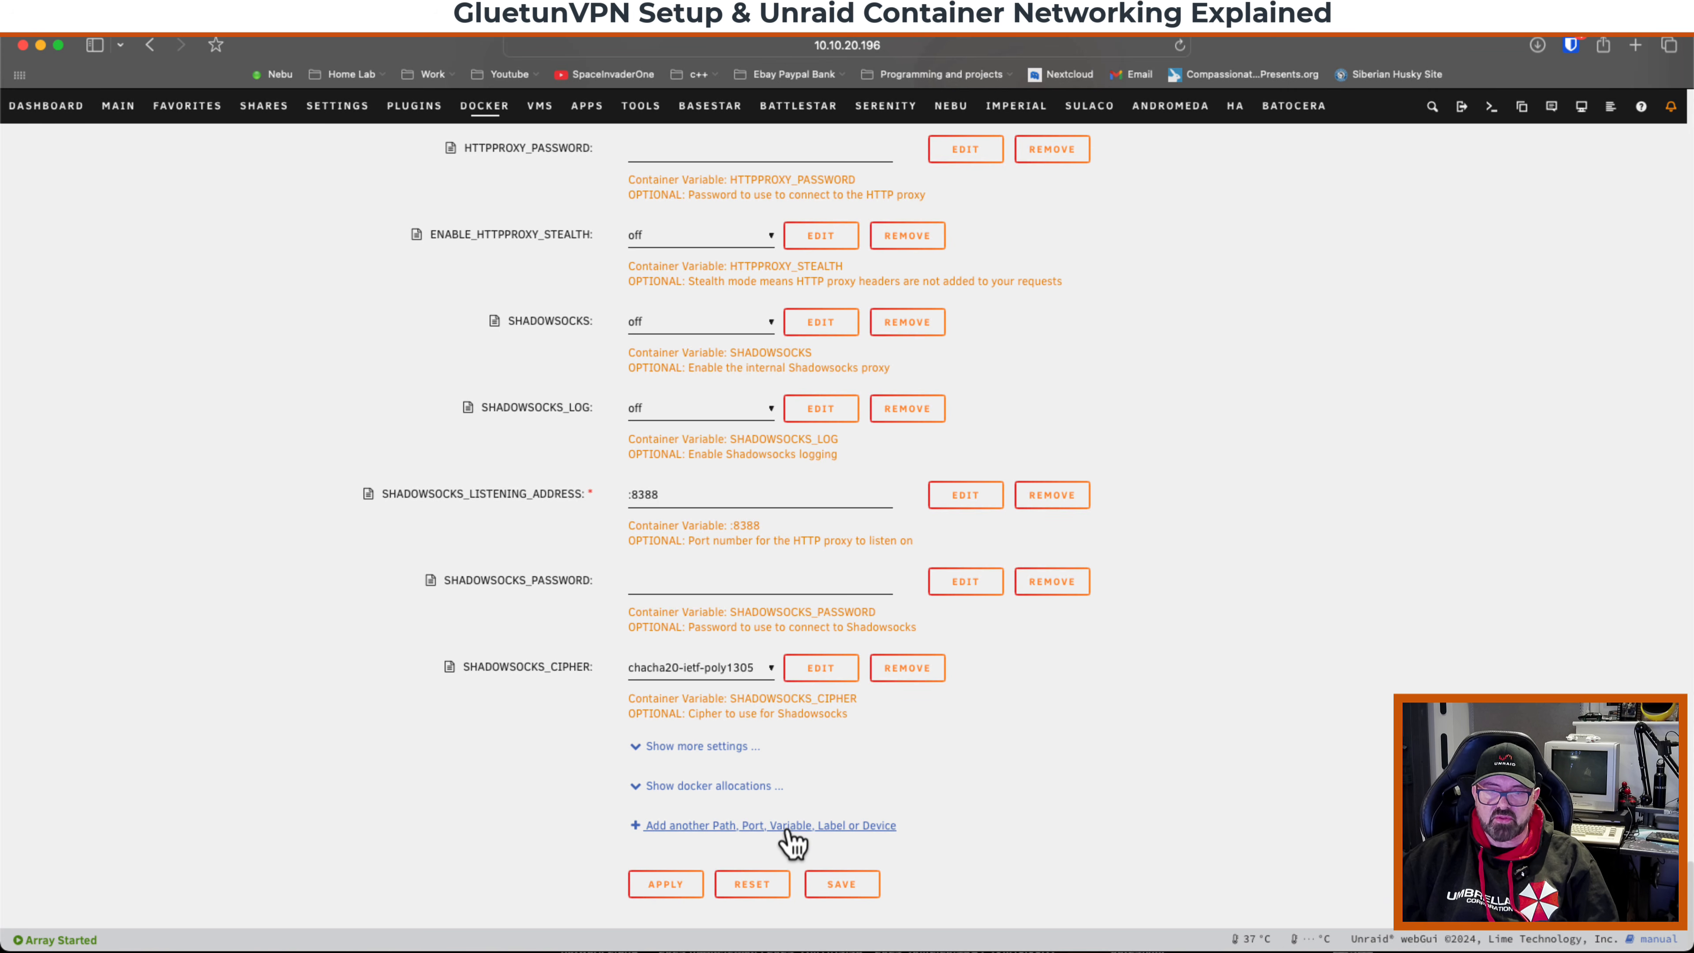
# Add a TCP port mapping named firefox1 to GluetunVPN with container and host port 3000.
pyautogui.click(803, 827)
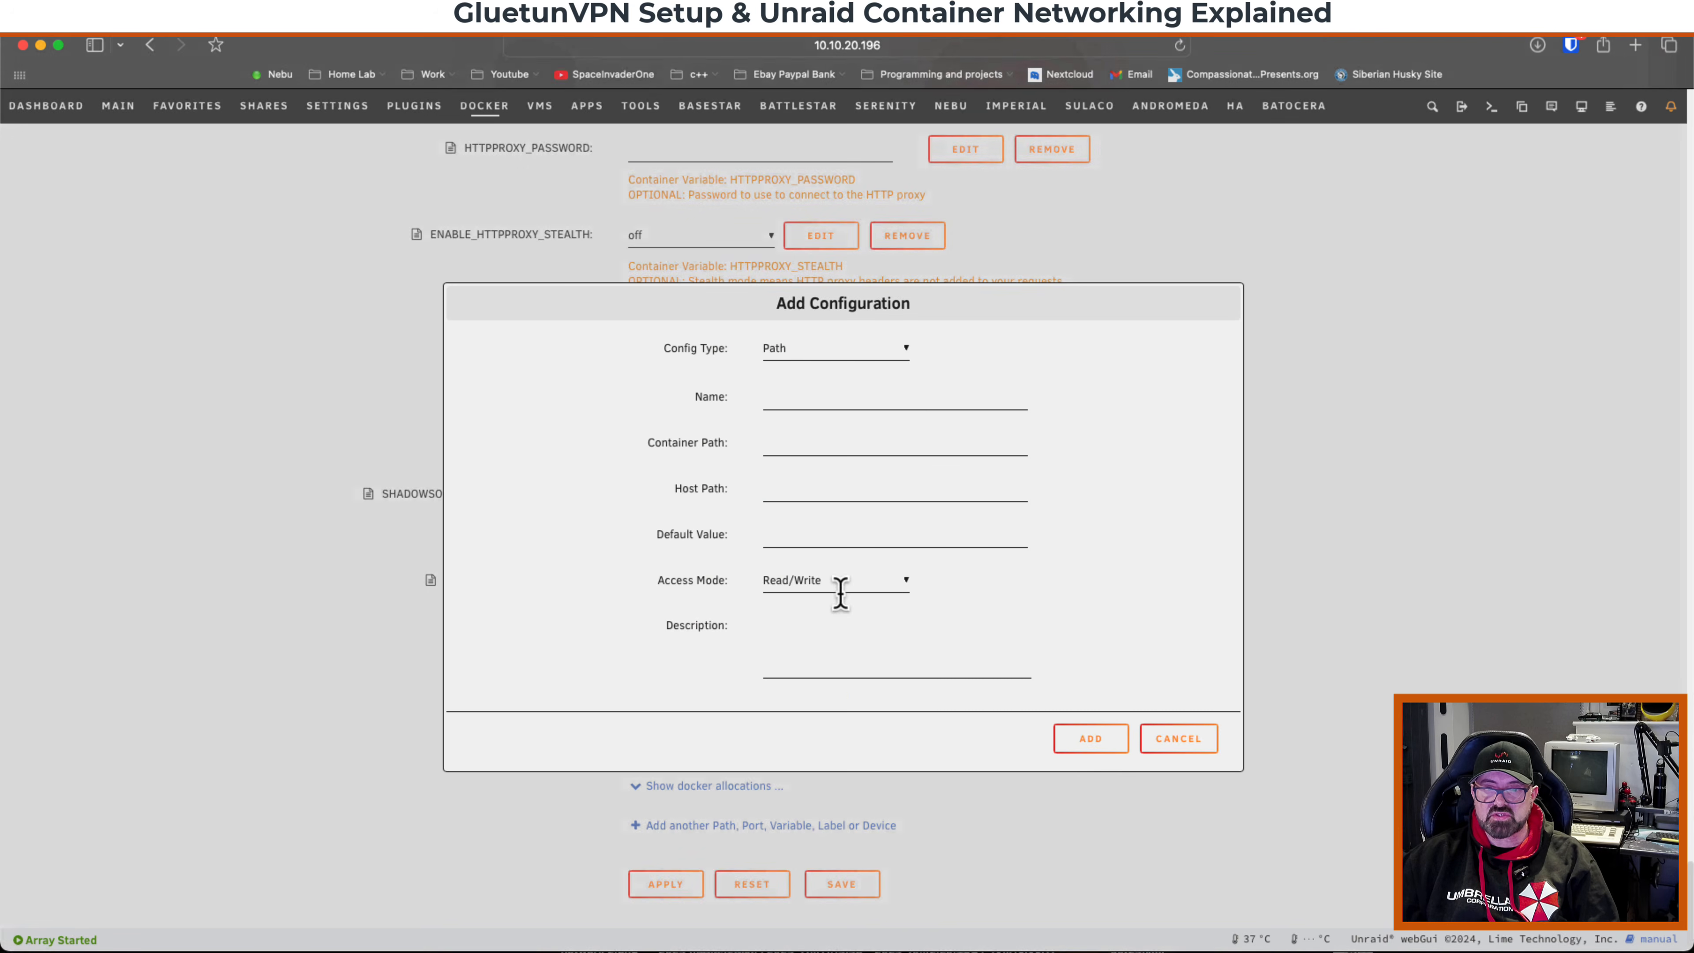
pyautogui.click(809, 350)
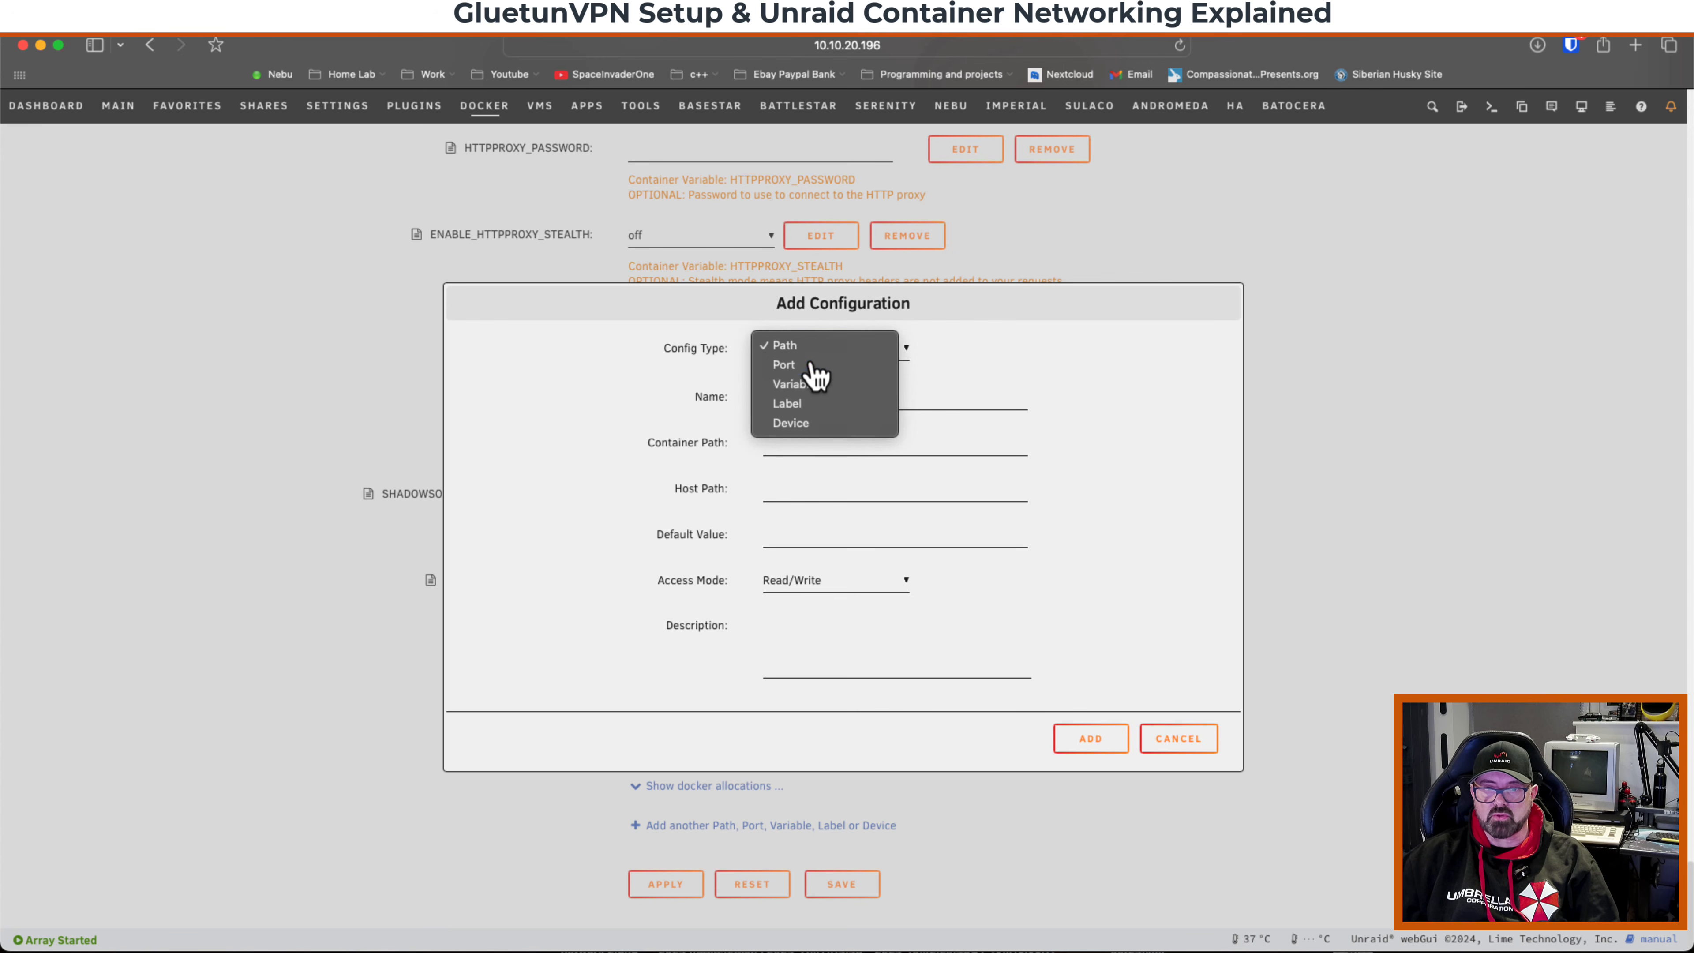
pyautogui.click(812, 365)
pyautogui.click(783, 396)
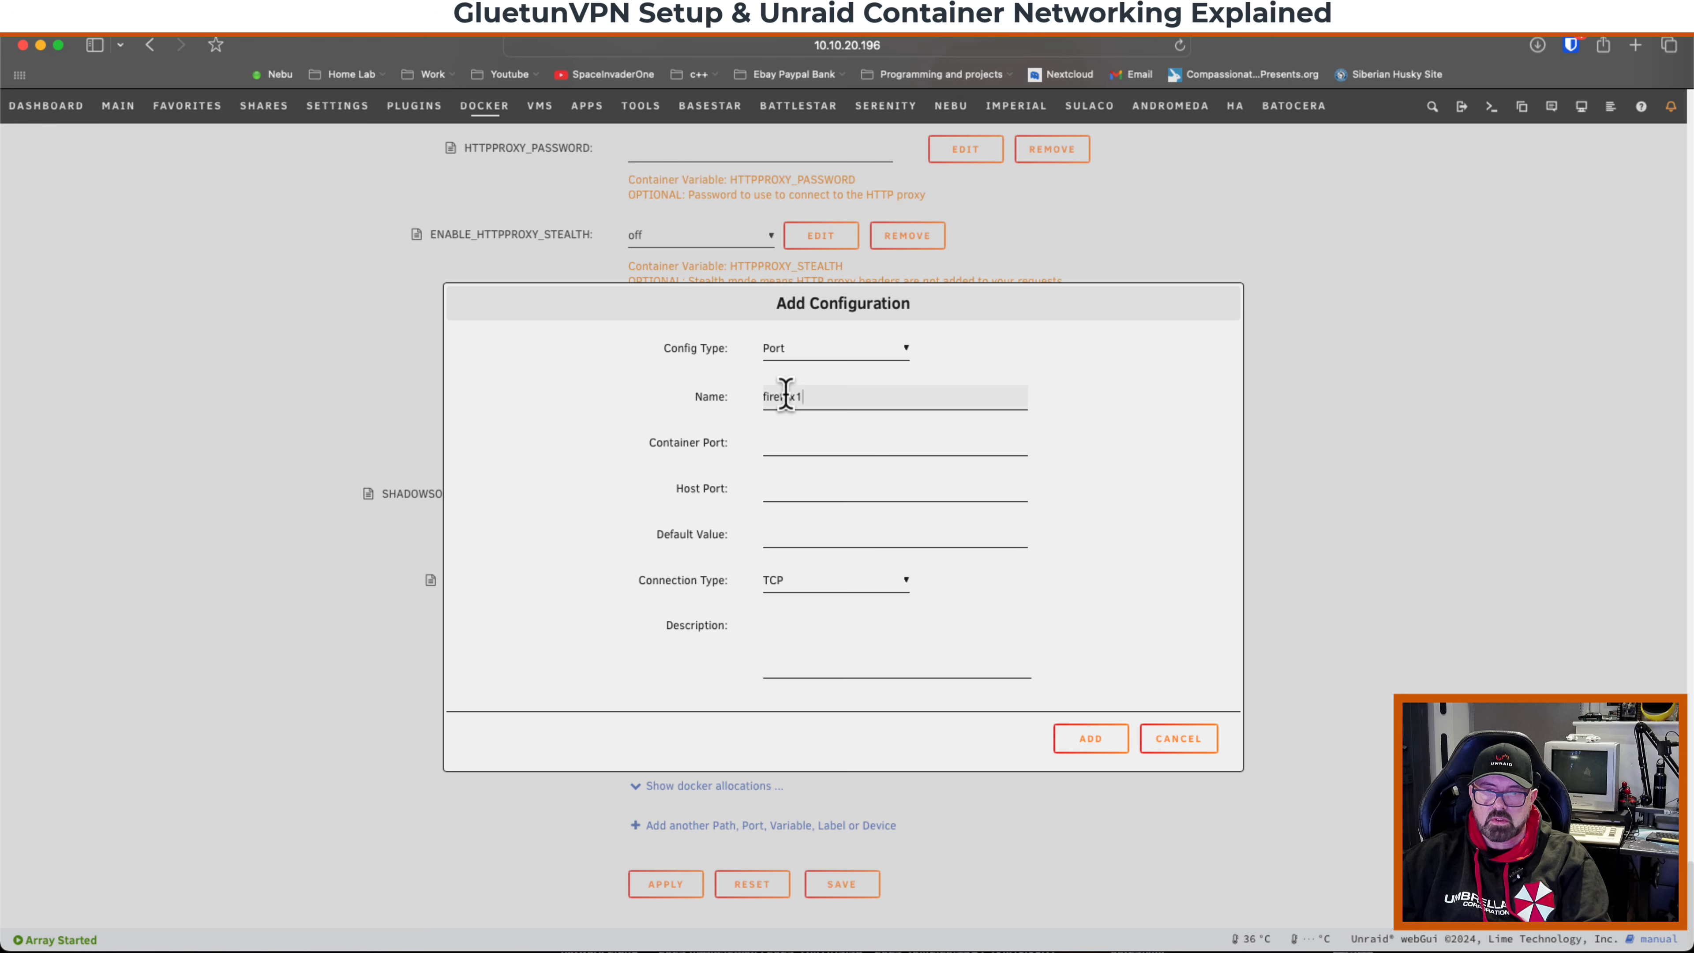
pyautogui.click(777, 443)
pyautogui.write('30')
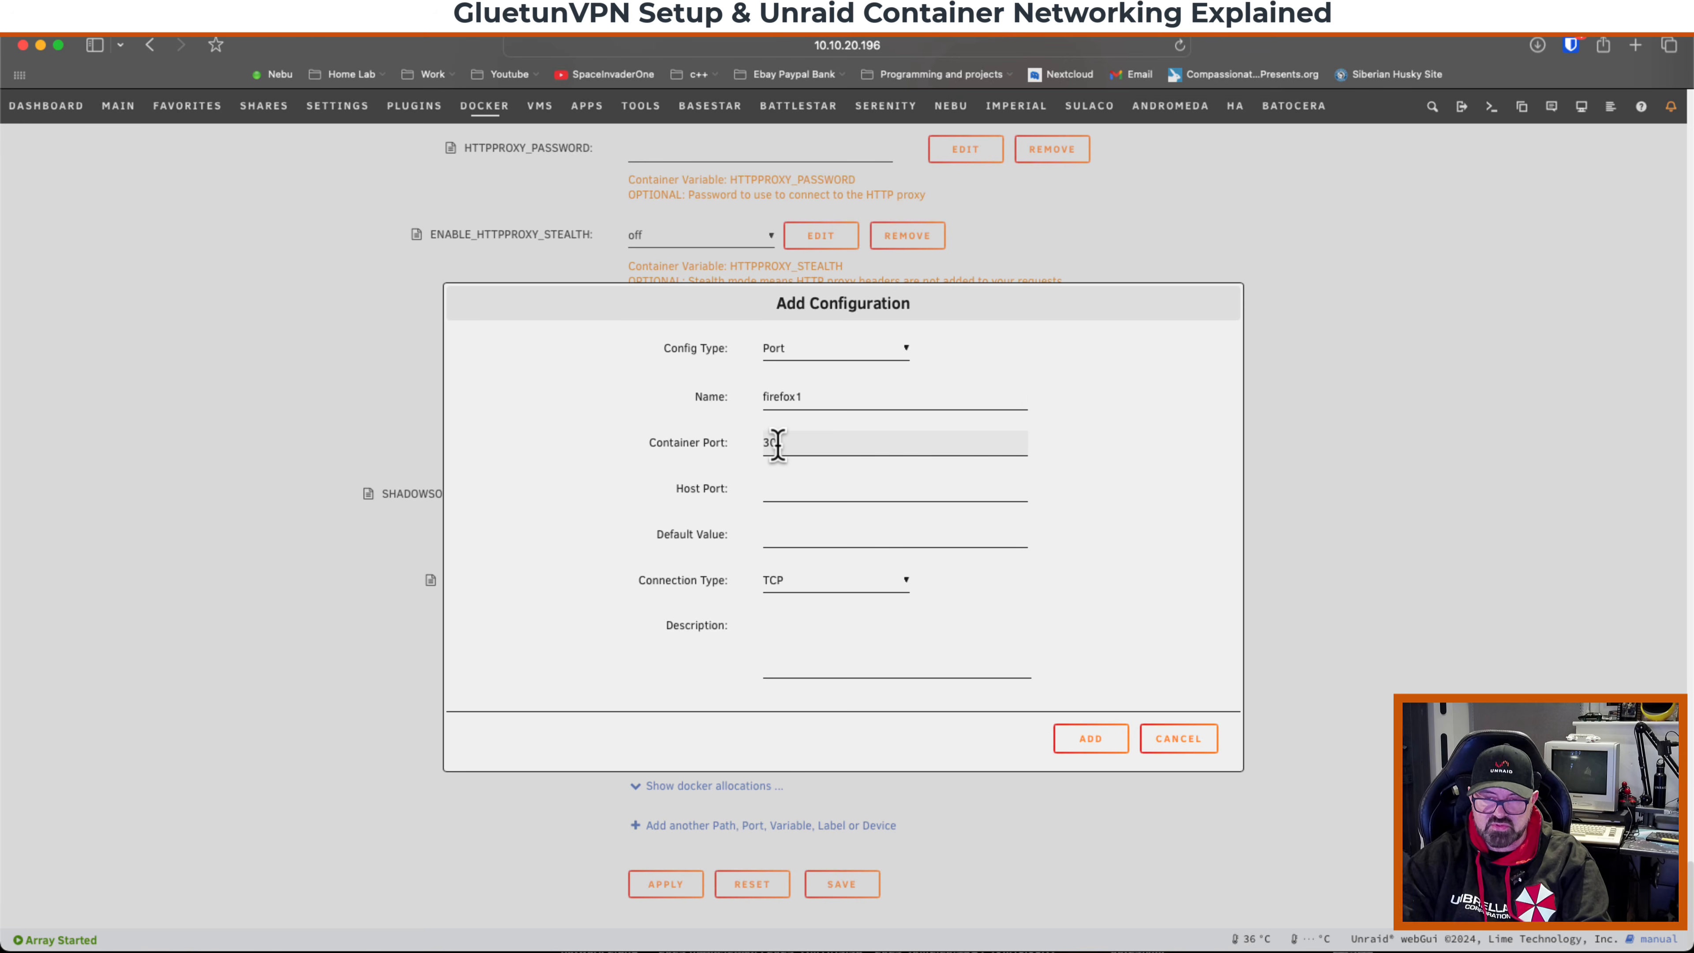
pyautogui.write('00')
pyautogui.click(779, 487)
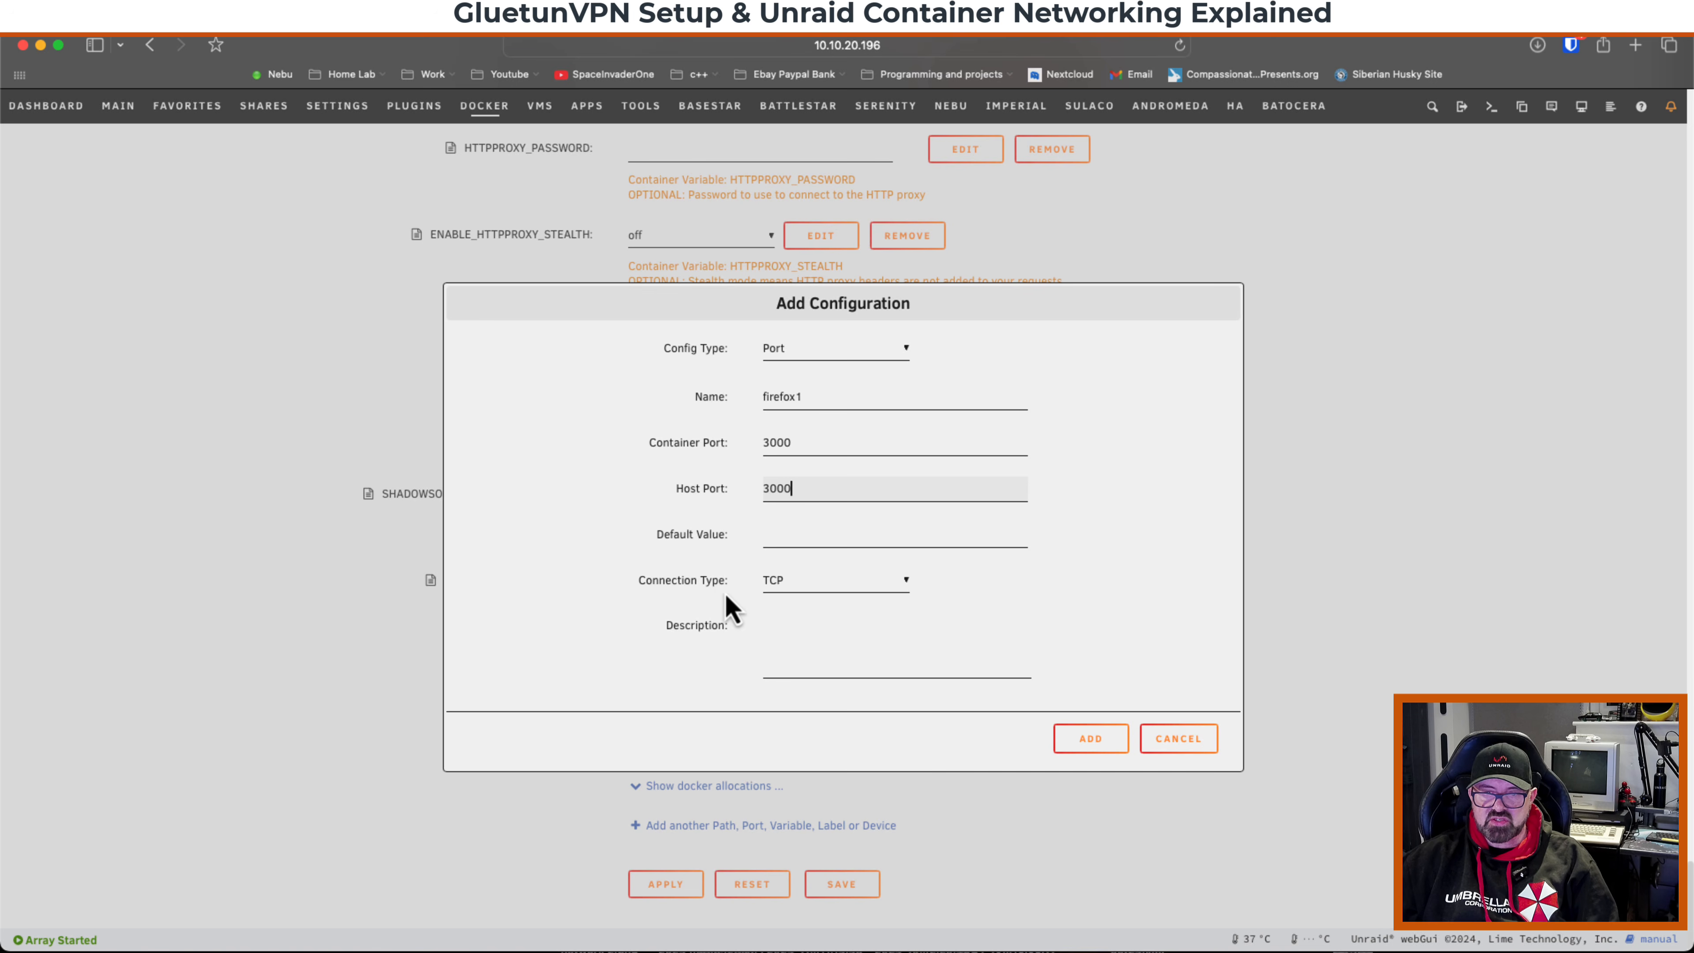
pyautogui.click(1092, 741)
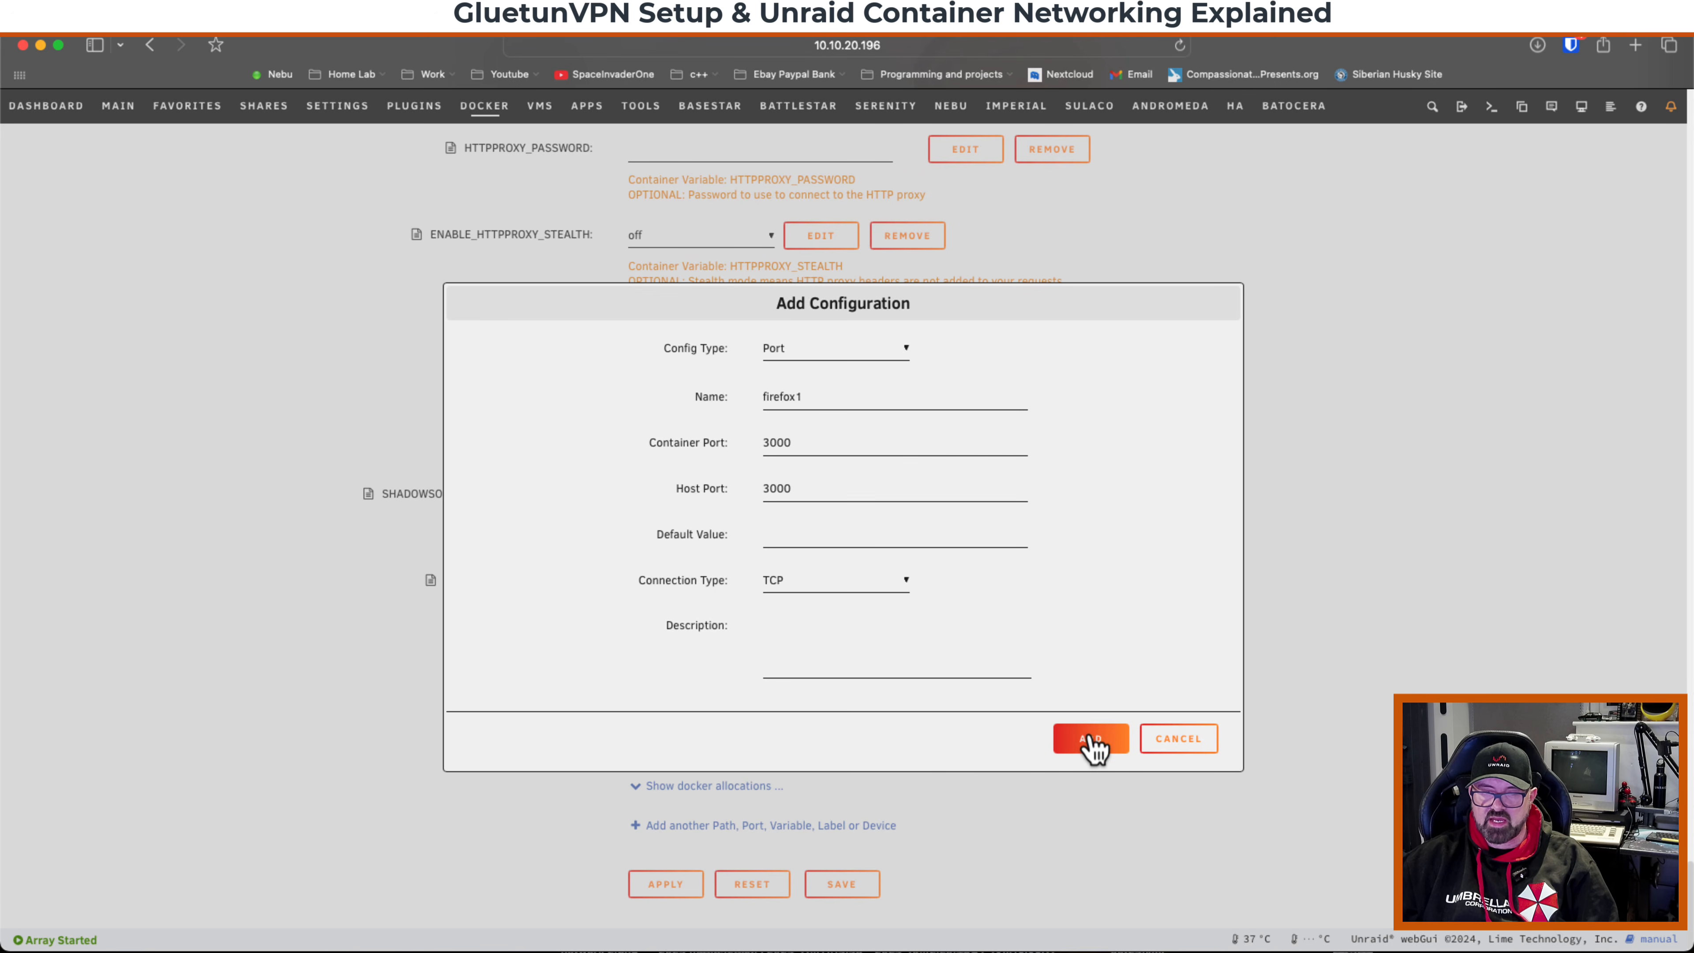
# Add a TCP port mapping named firefox2 with container and host port 3001, and apply the GluetunVPN changes.
pyautogui.click(770, 826)
pyautogui.click(822, 341)
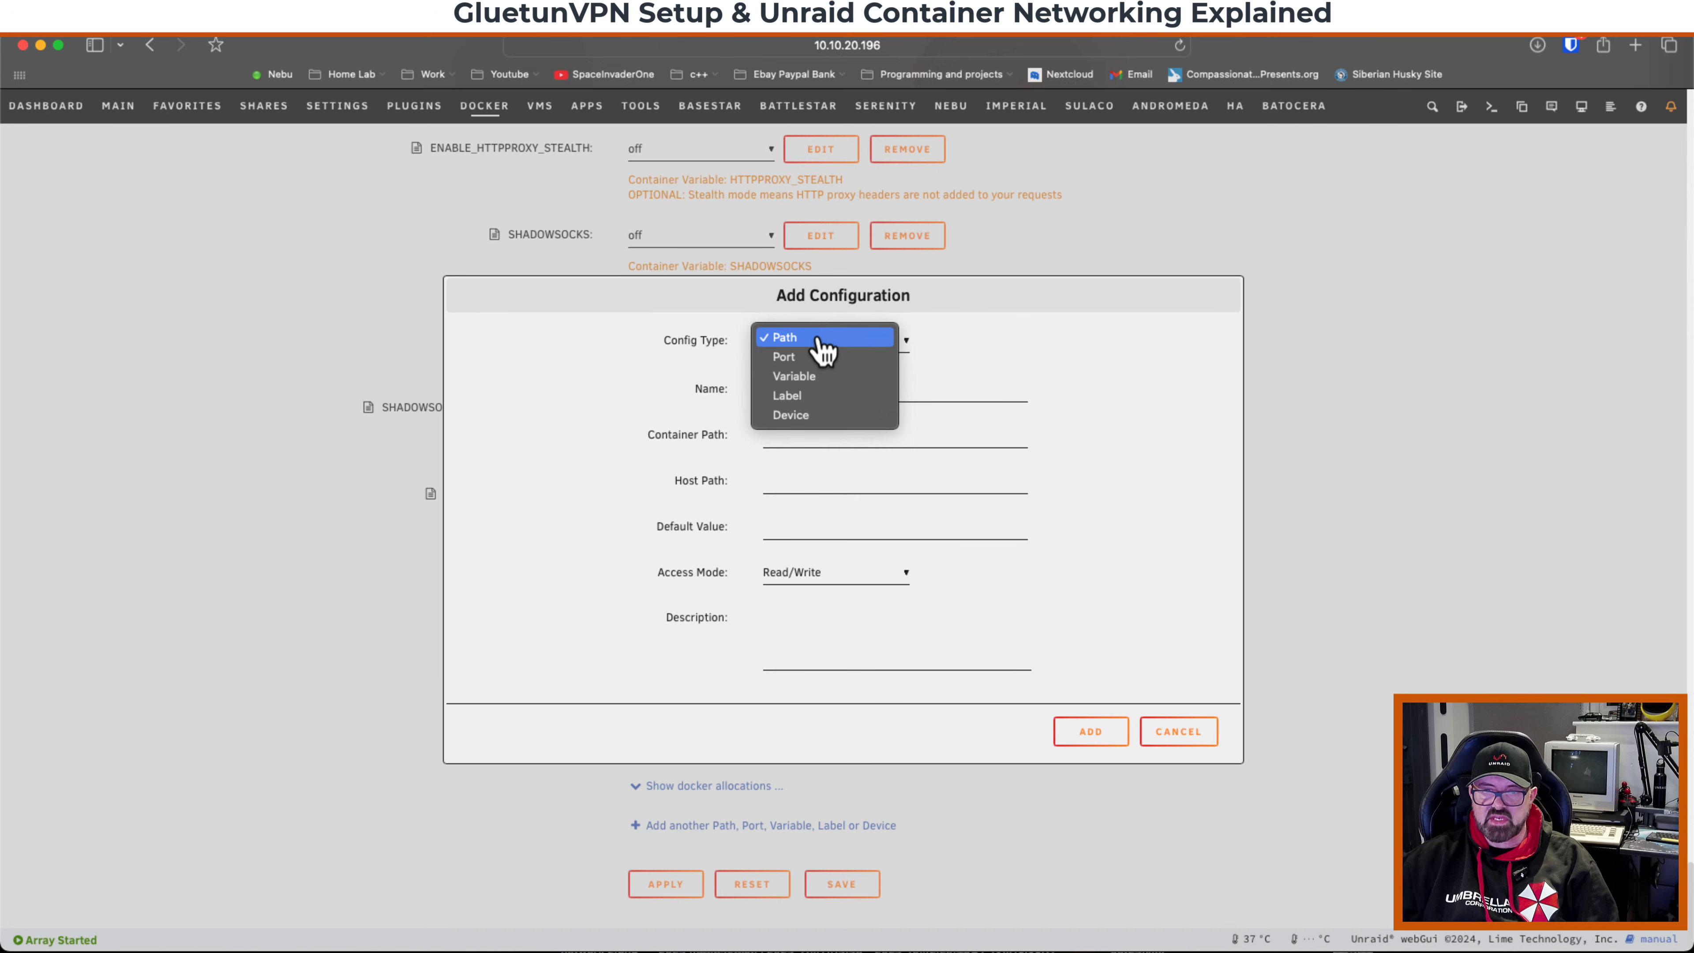
pyautogui.click(813, 364)
pyautogui.click(800, 387)
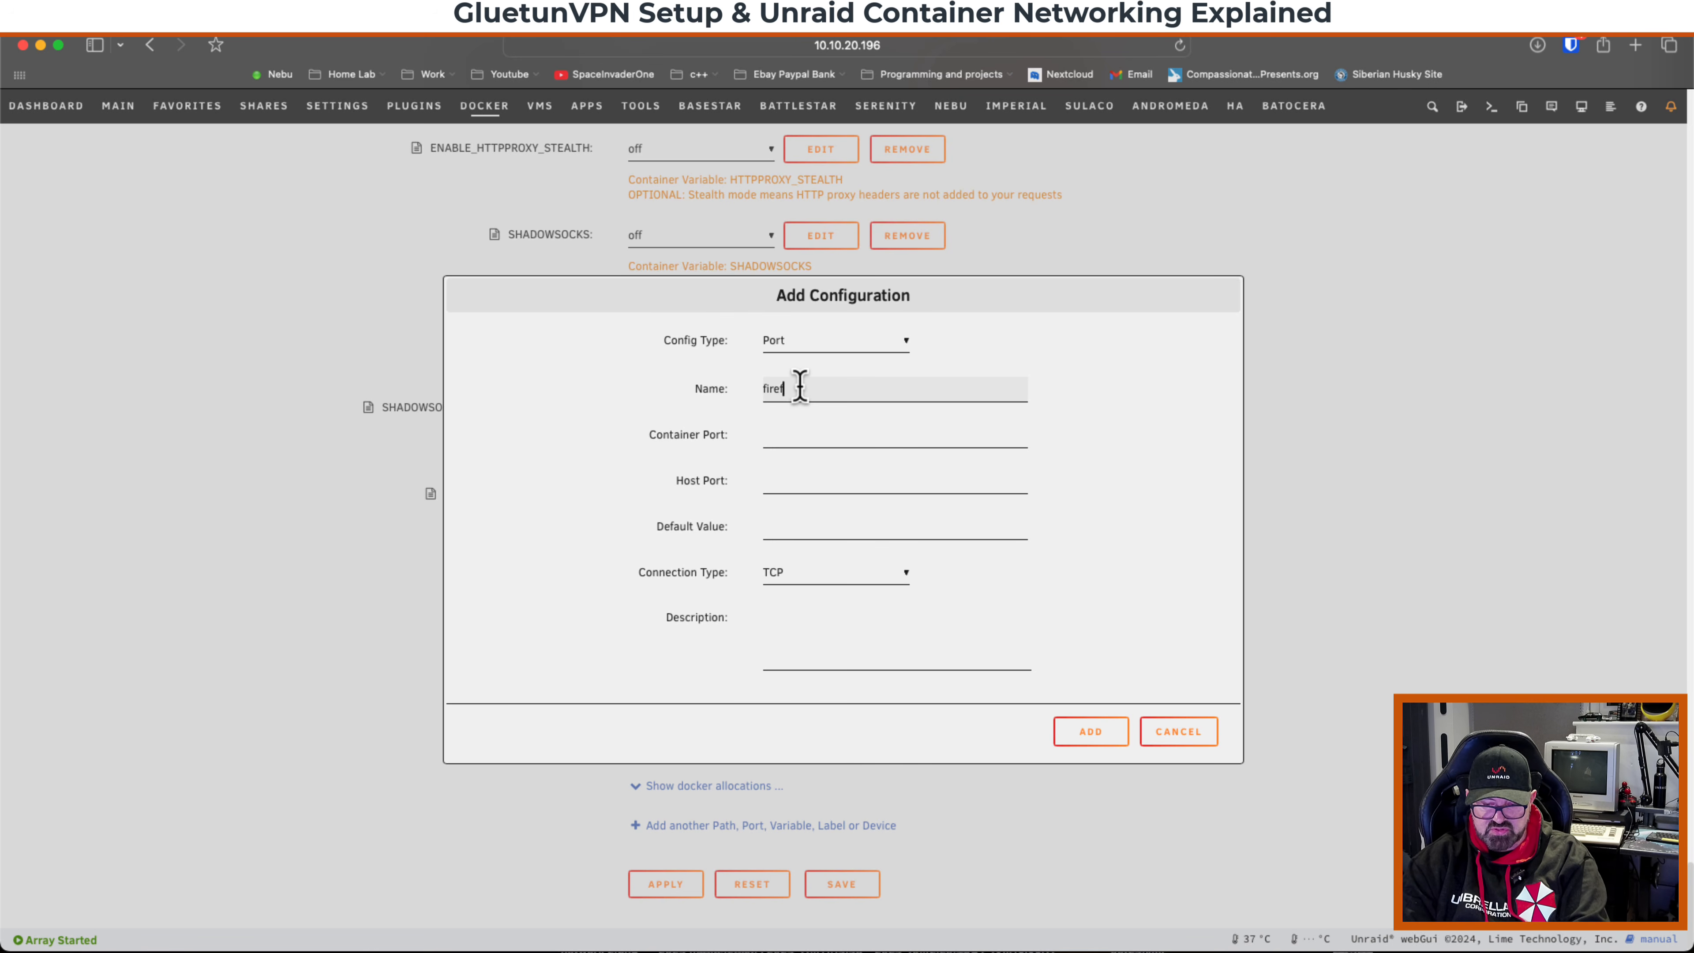
pyautogui.write('firefox2')
pyautogui.click(815, 435)
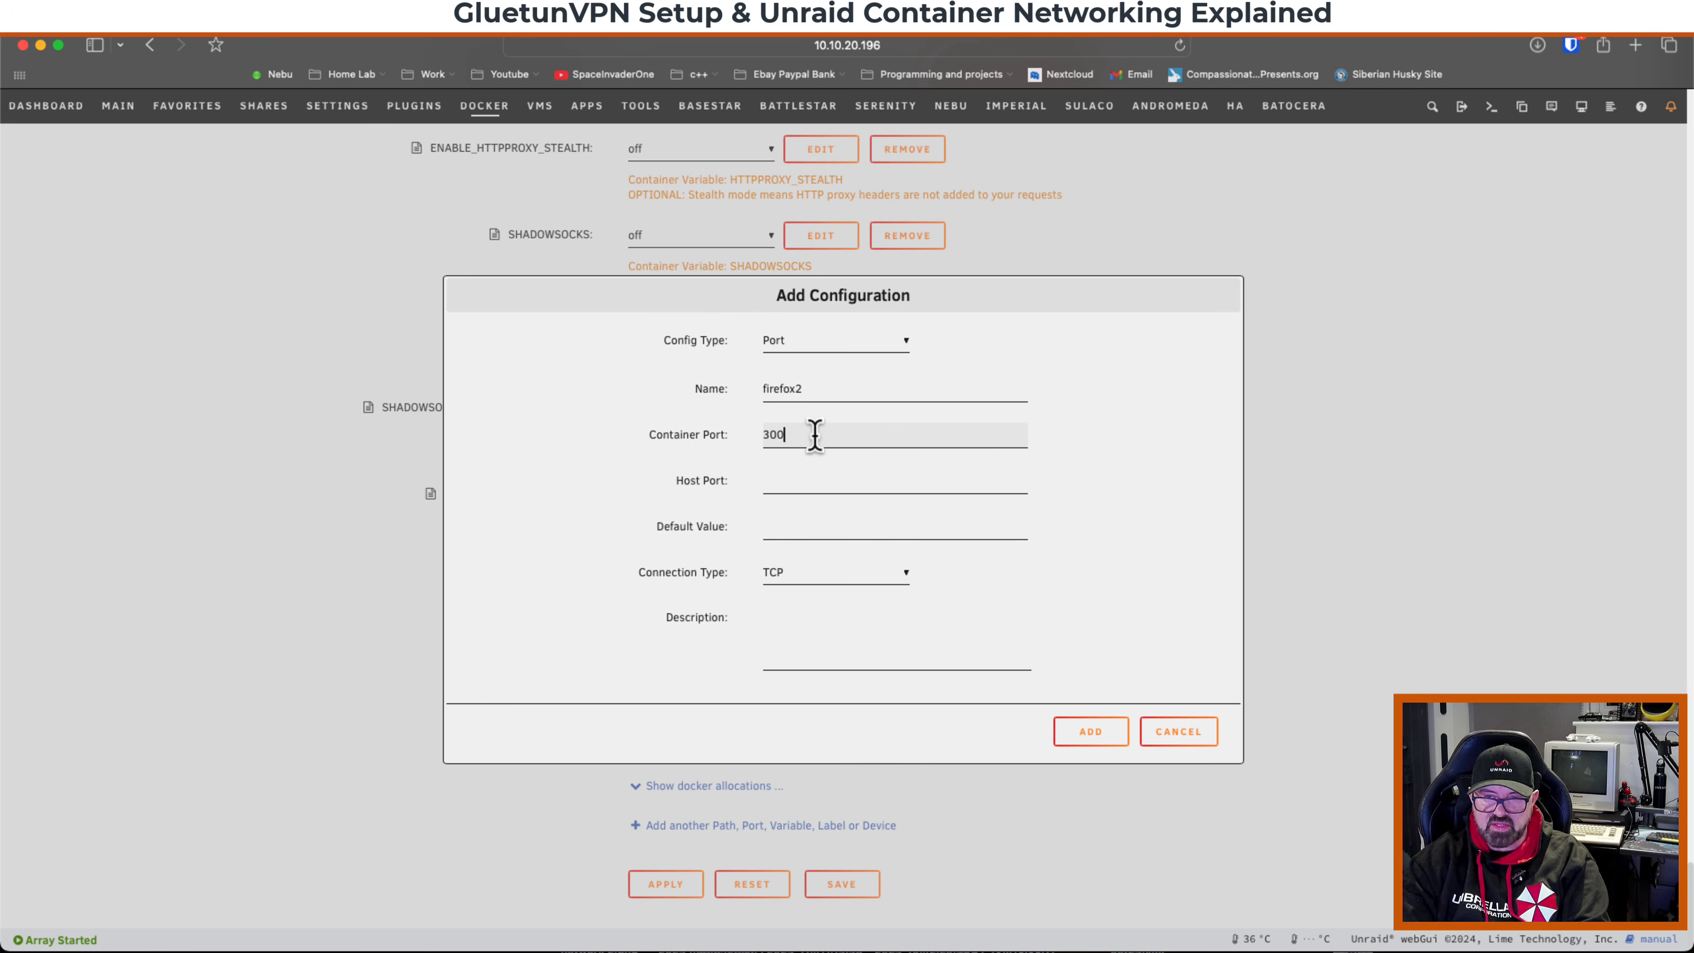
pyautogui.press('Tab')
pyautogui.write('3001')
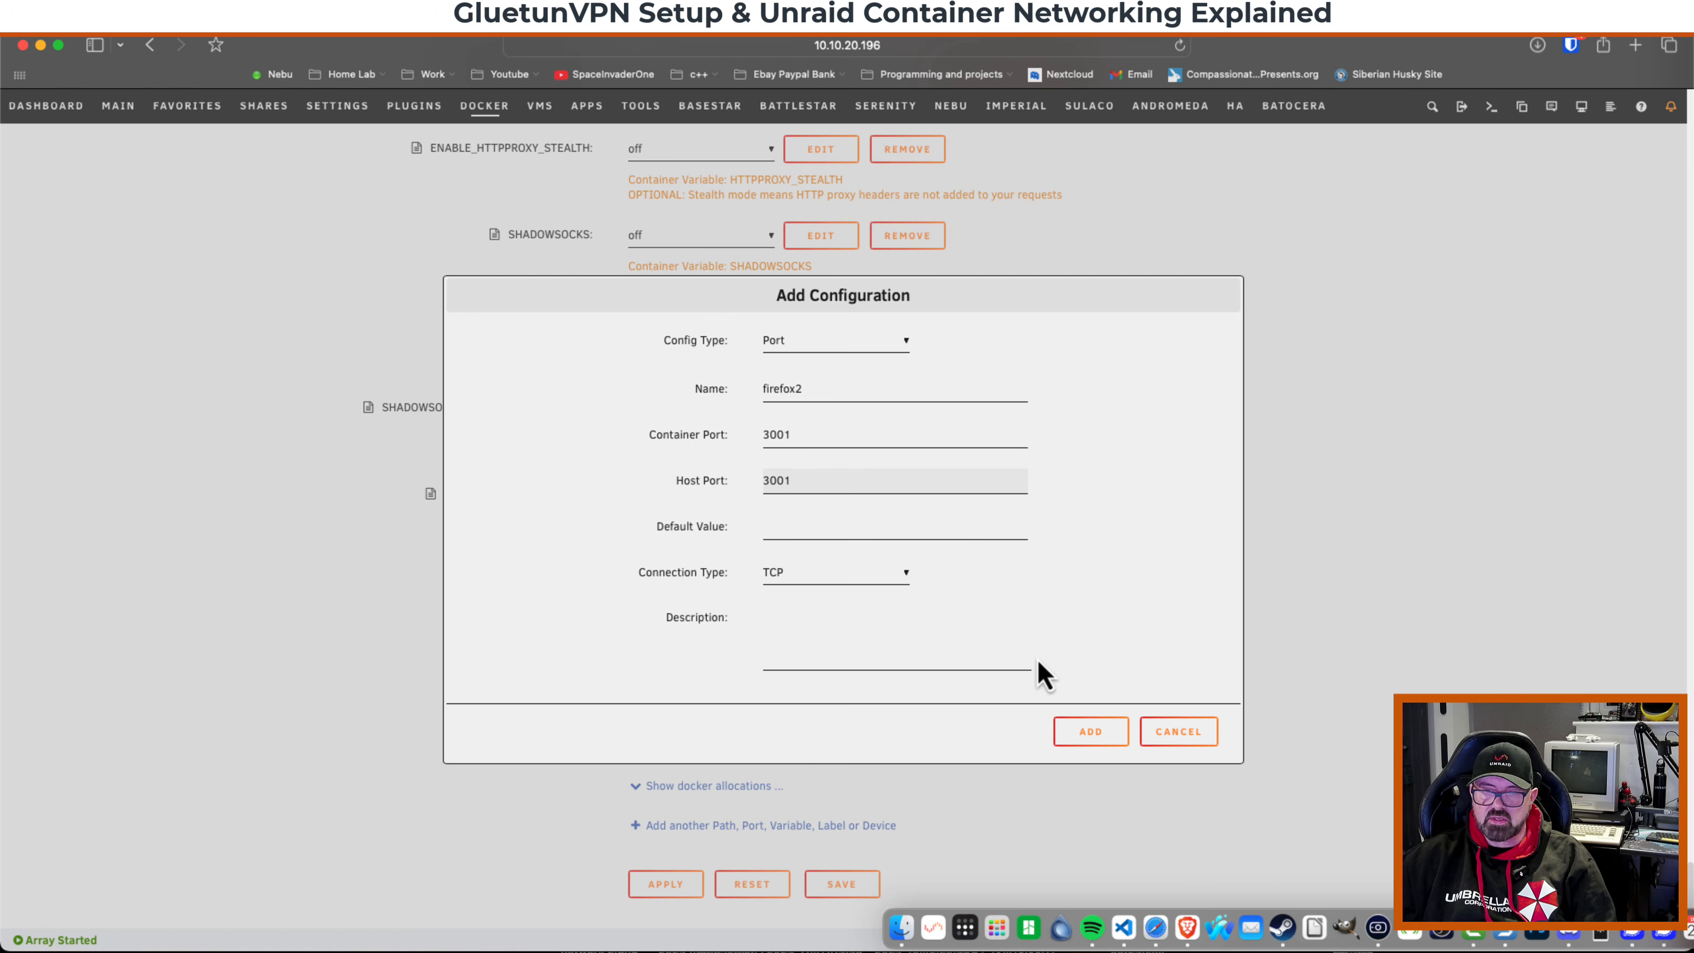
pyautogui.click(1083, 729)
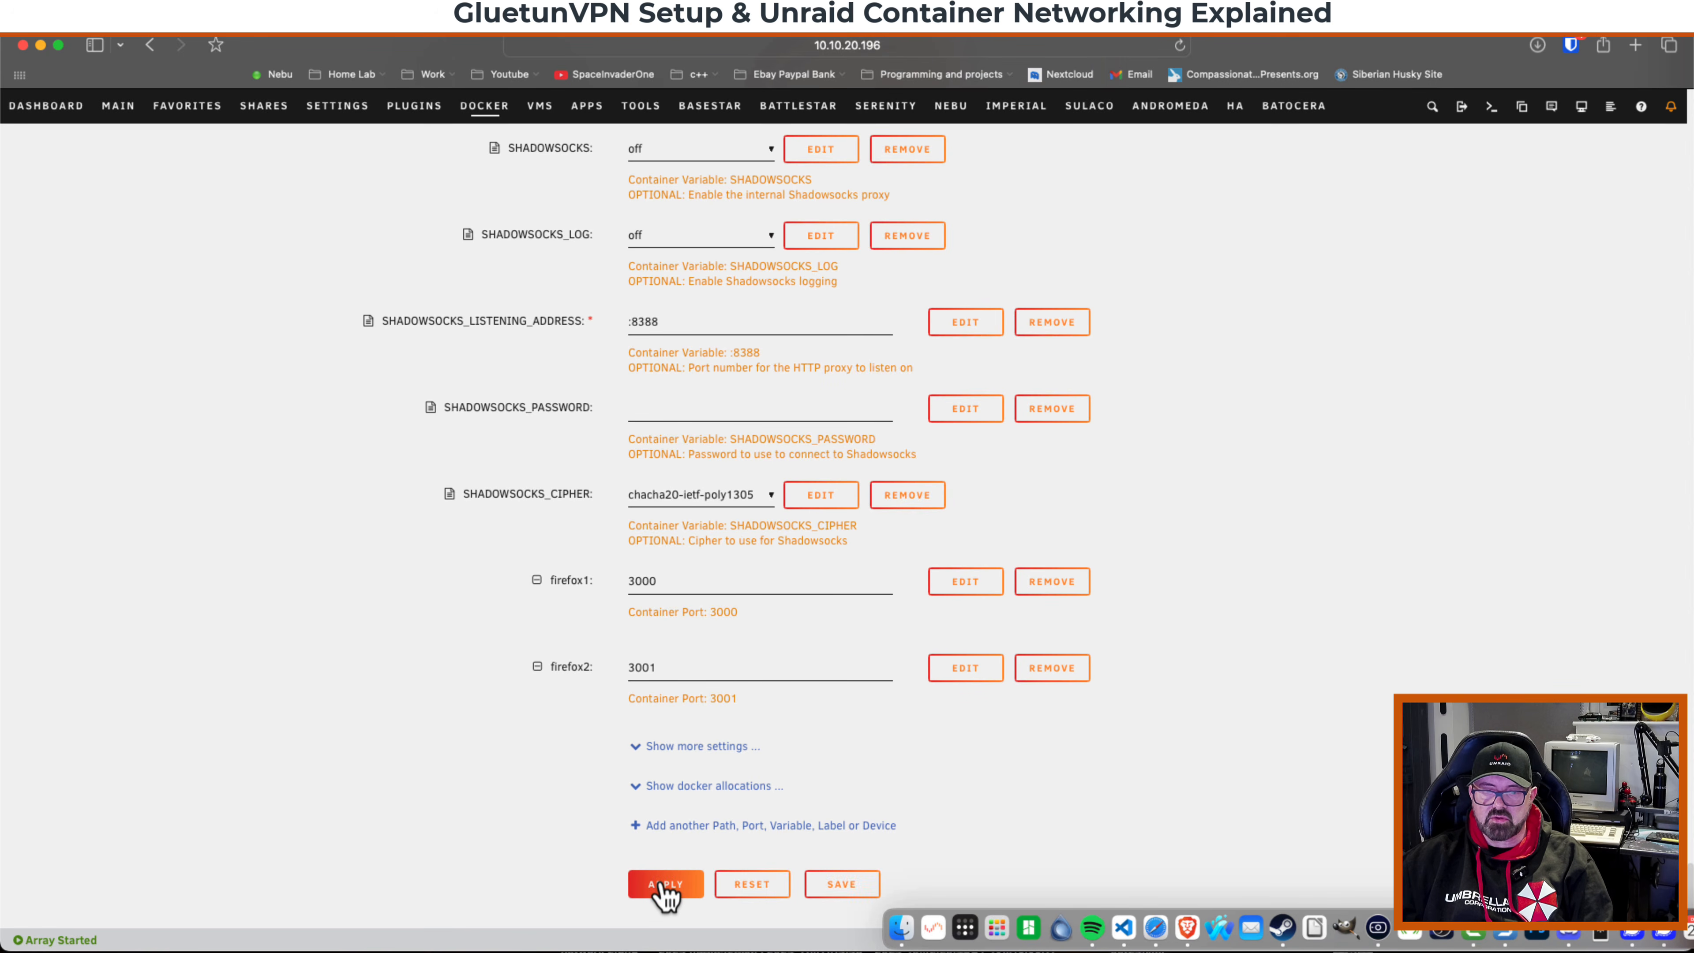
pyautogui.click(664, 885)
pyautogui.click(901, 894)
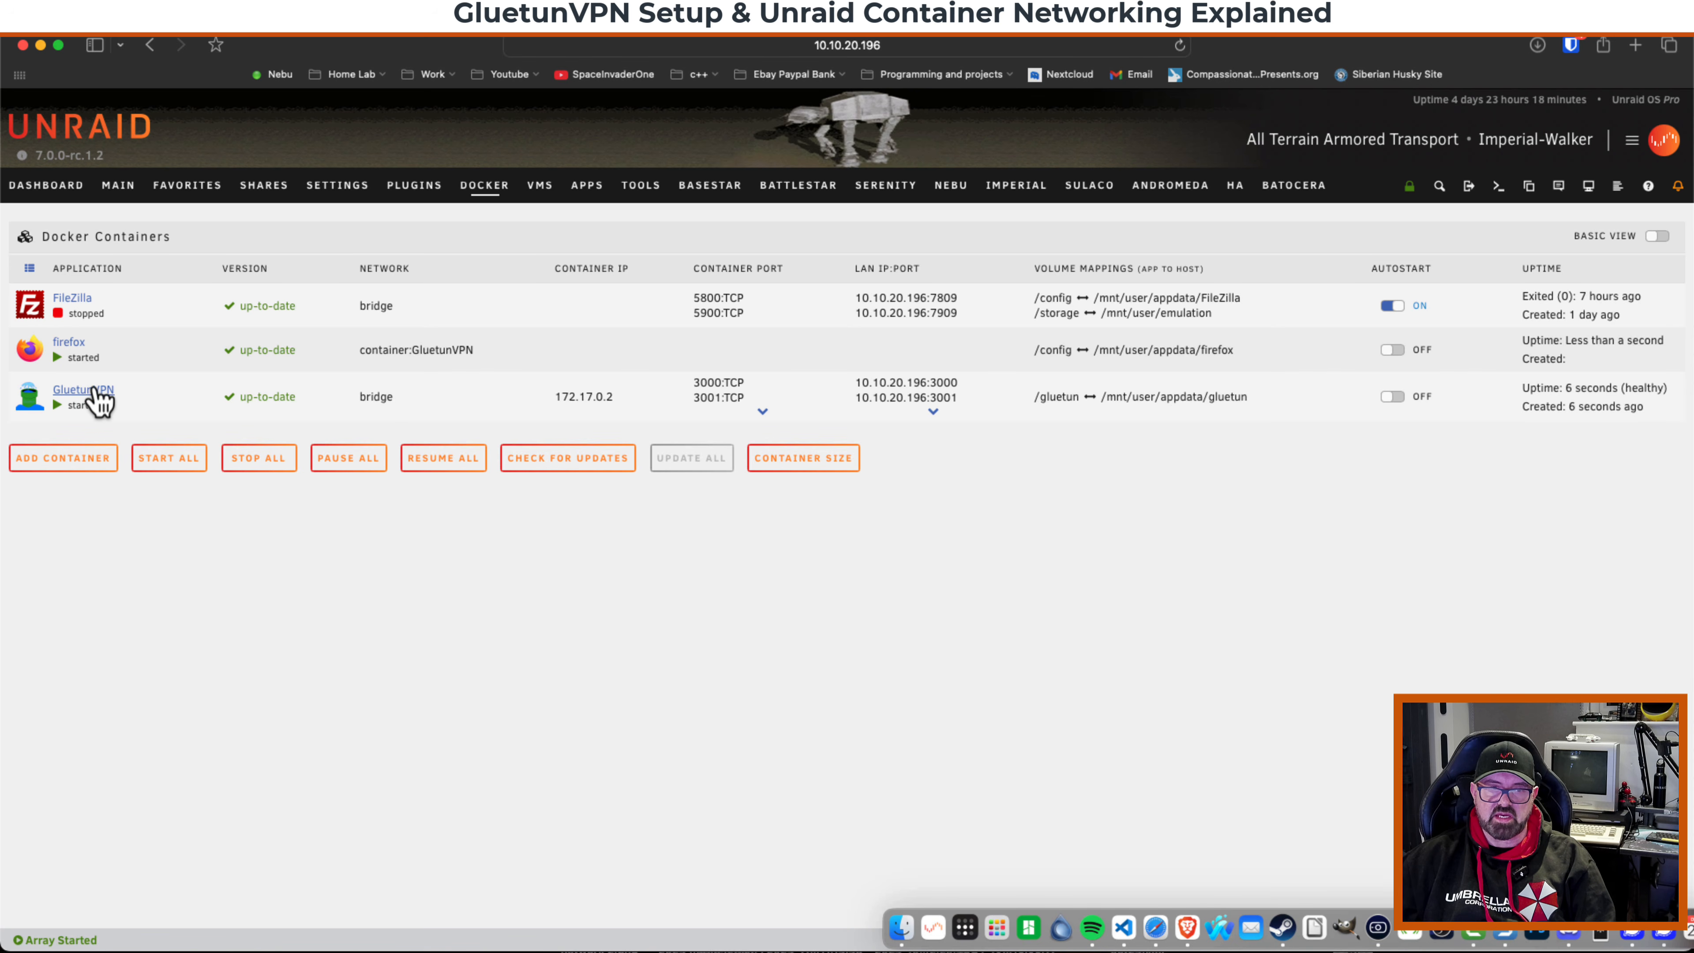
# Copy GluetunVPN's 10.10.20.196:3000 address from its port mappings and open it in a new browser tab.
pyautogui.click(37, 349)
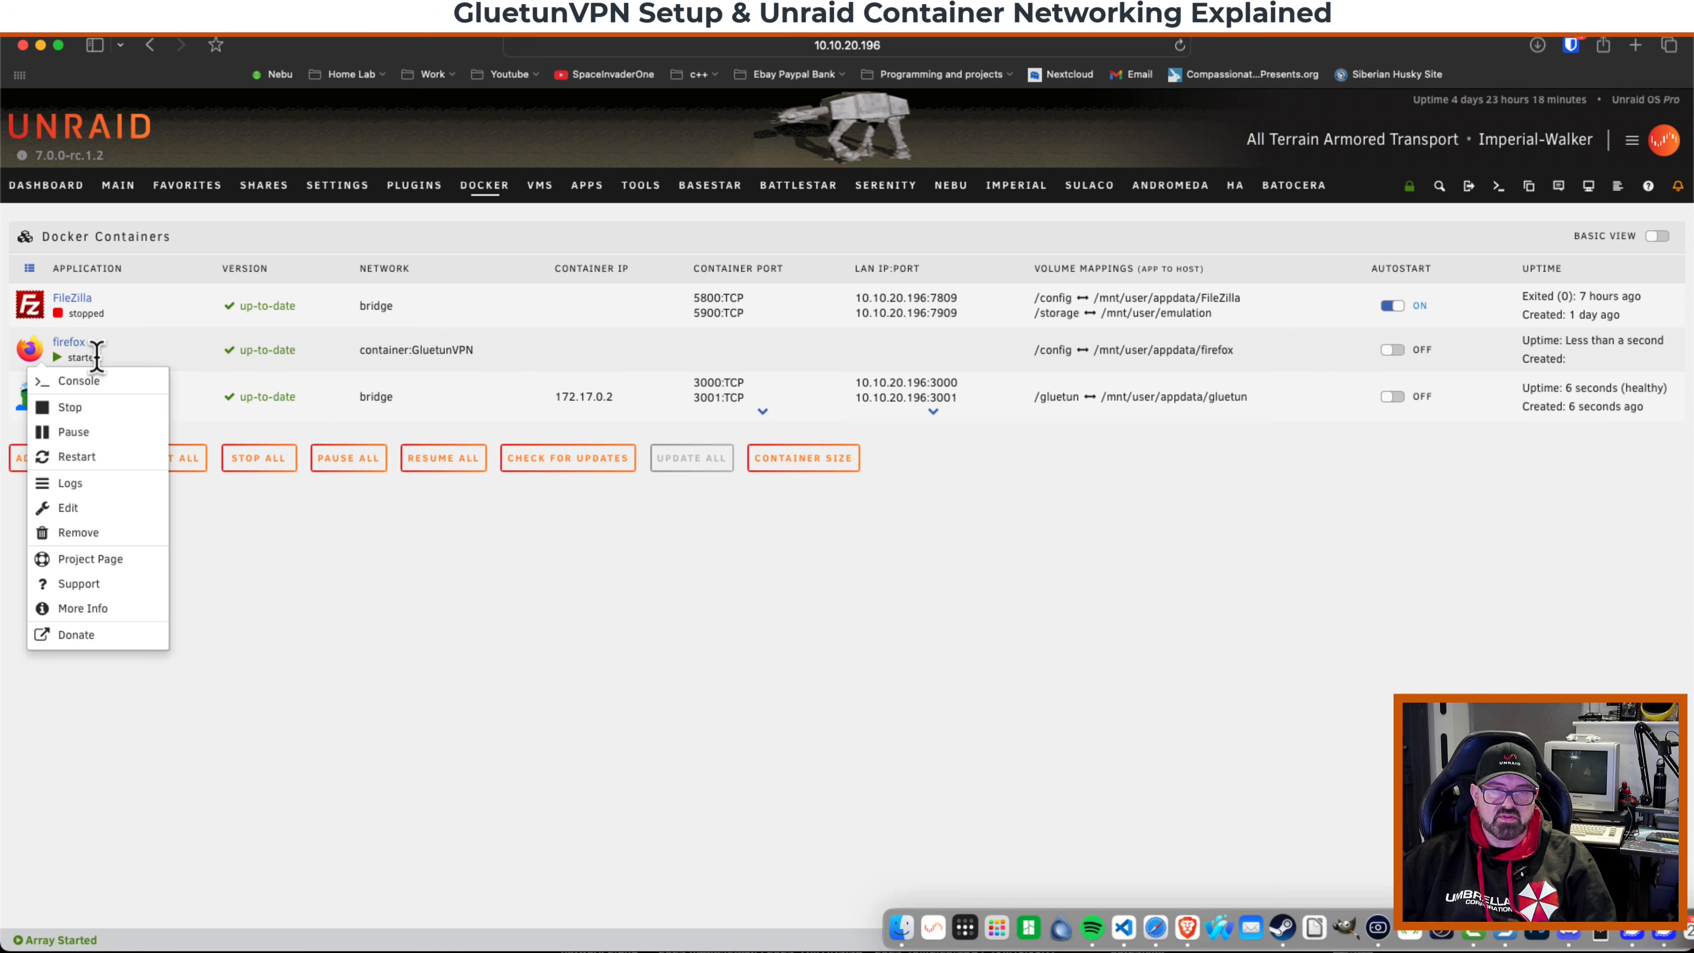
pyautogui.click(133, 354)
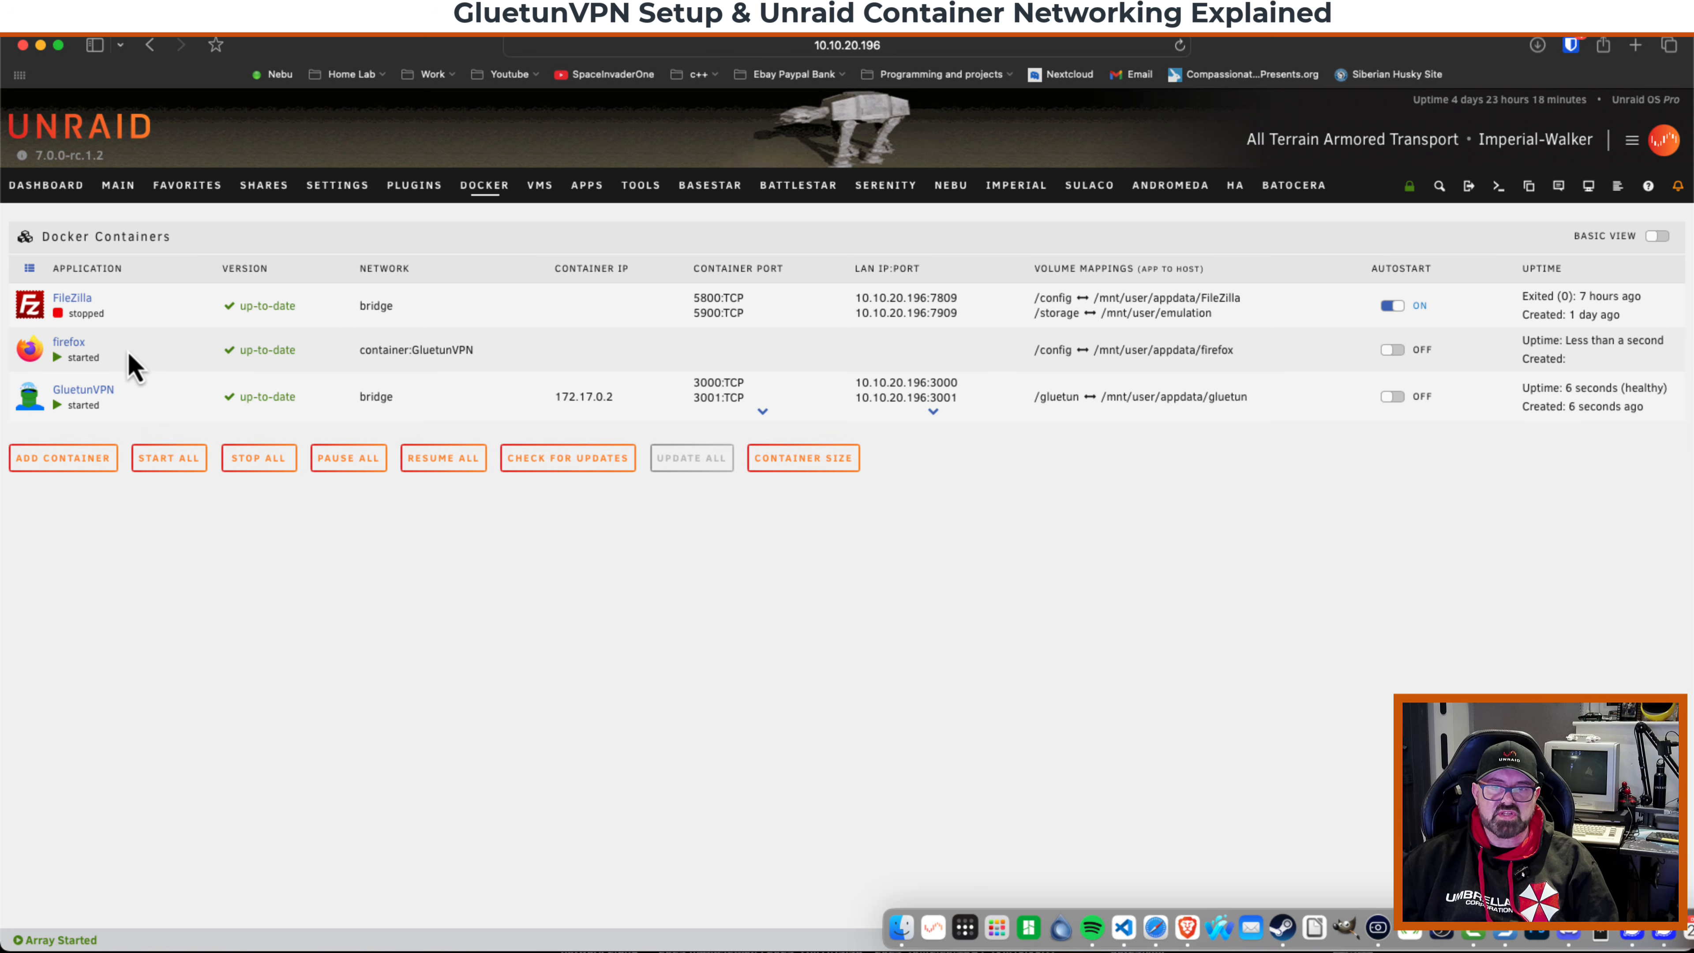
pyautogui.click(933, 412)
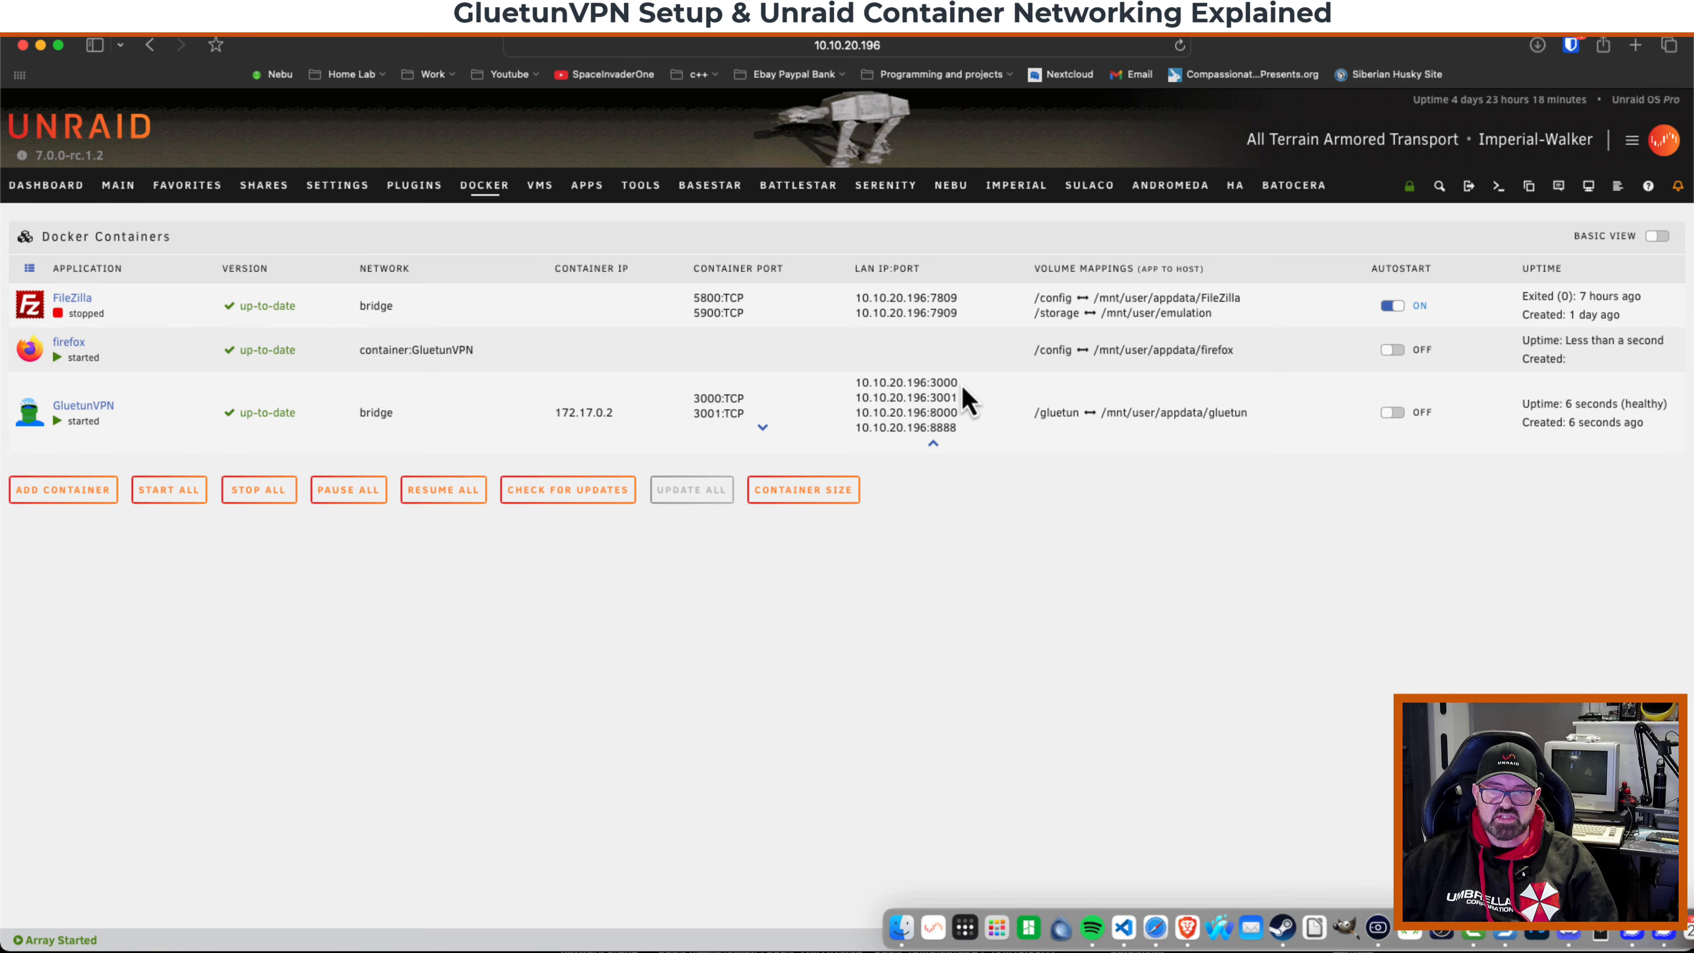
pyautogui.moveTo(959, 384); pyautogui.dragTo(861, 382)
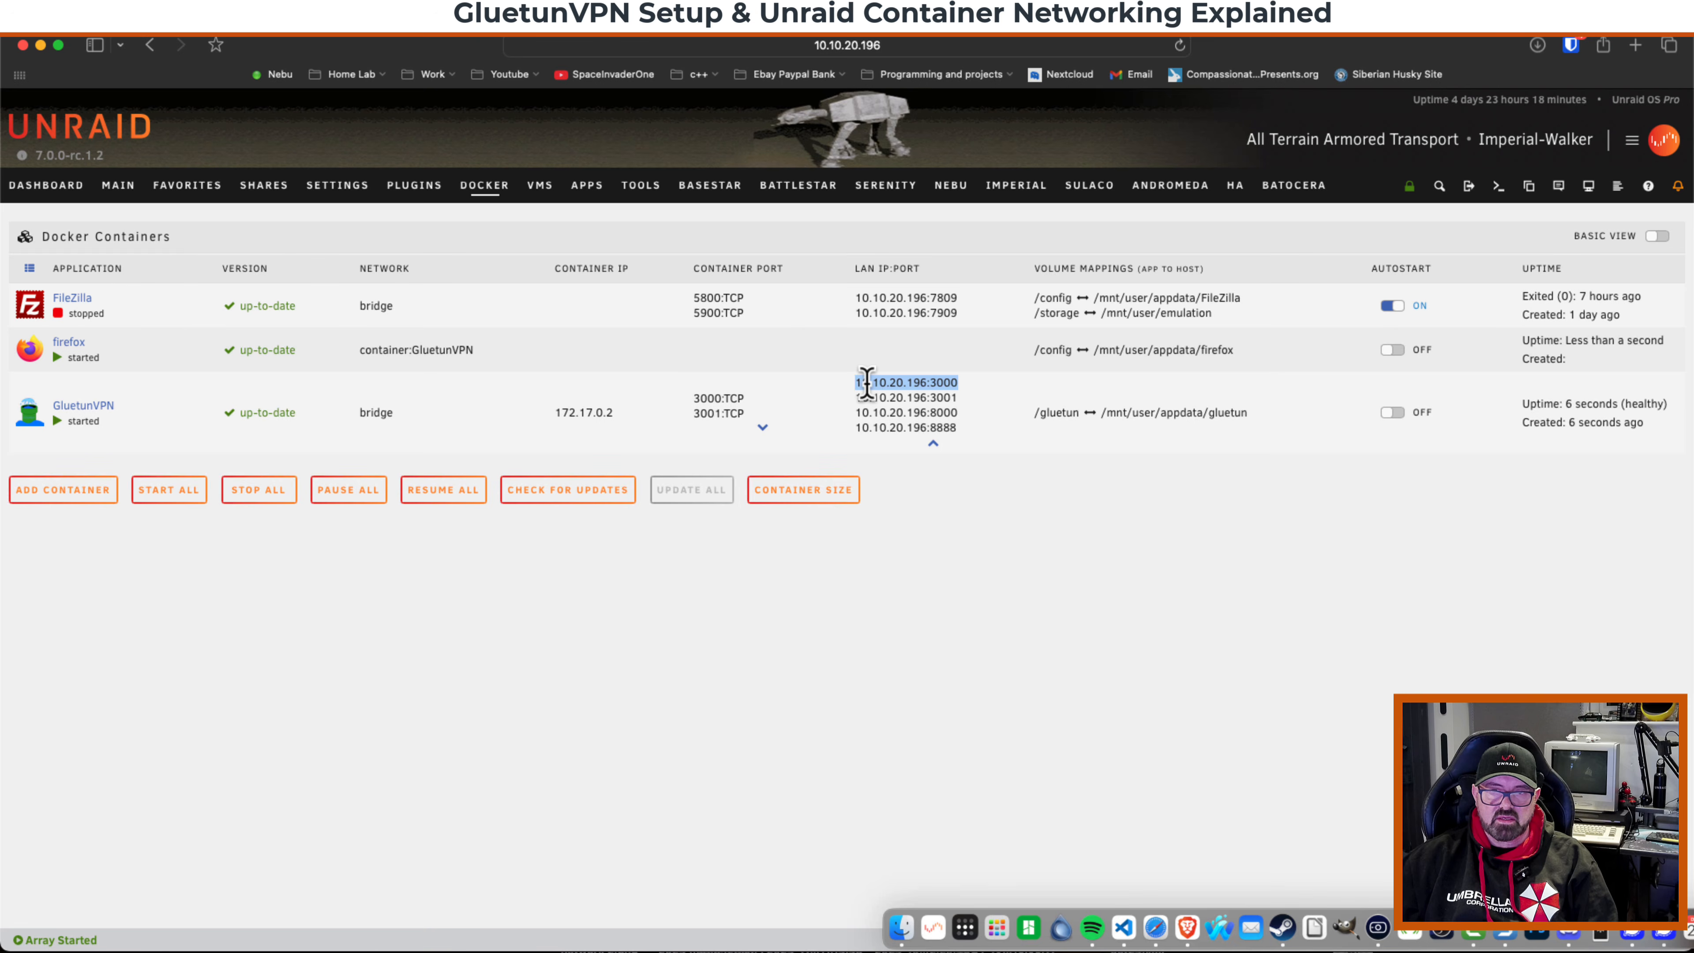
pyautogui.rightClick(866, 383)
pyautogui.click(908, 460)
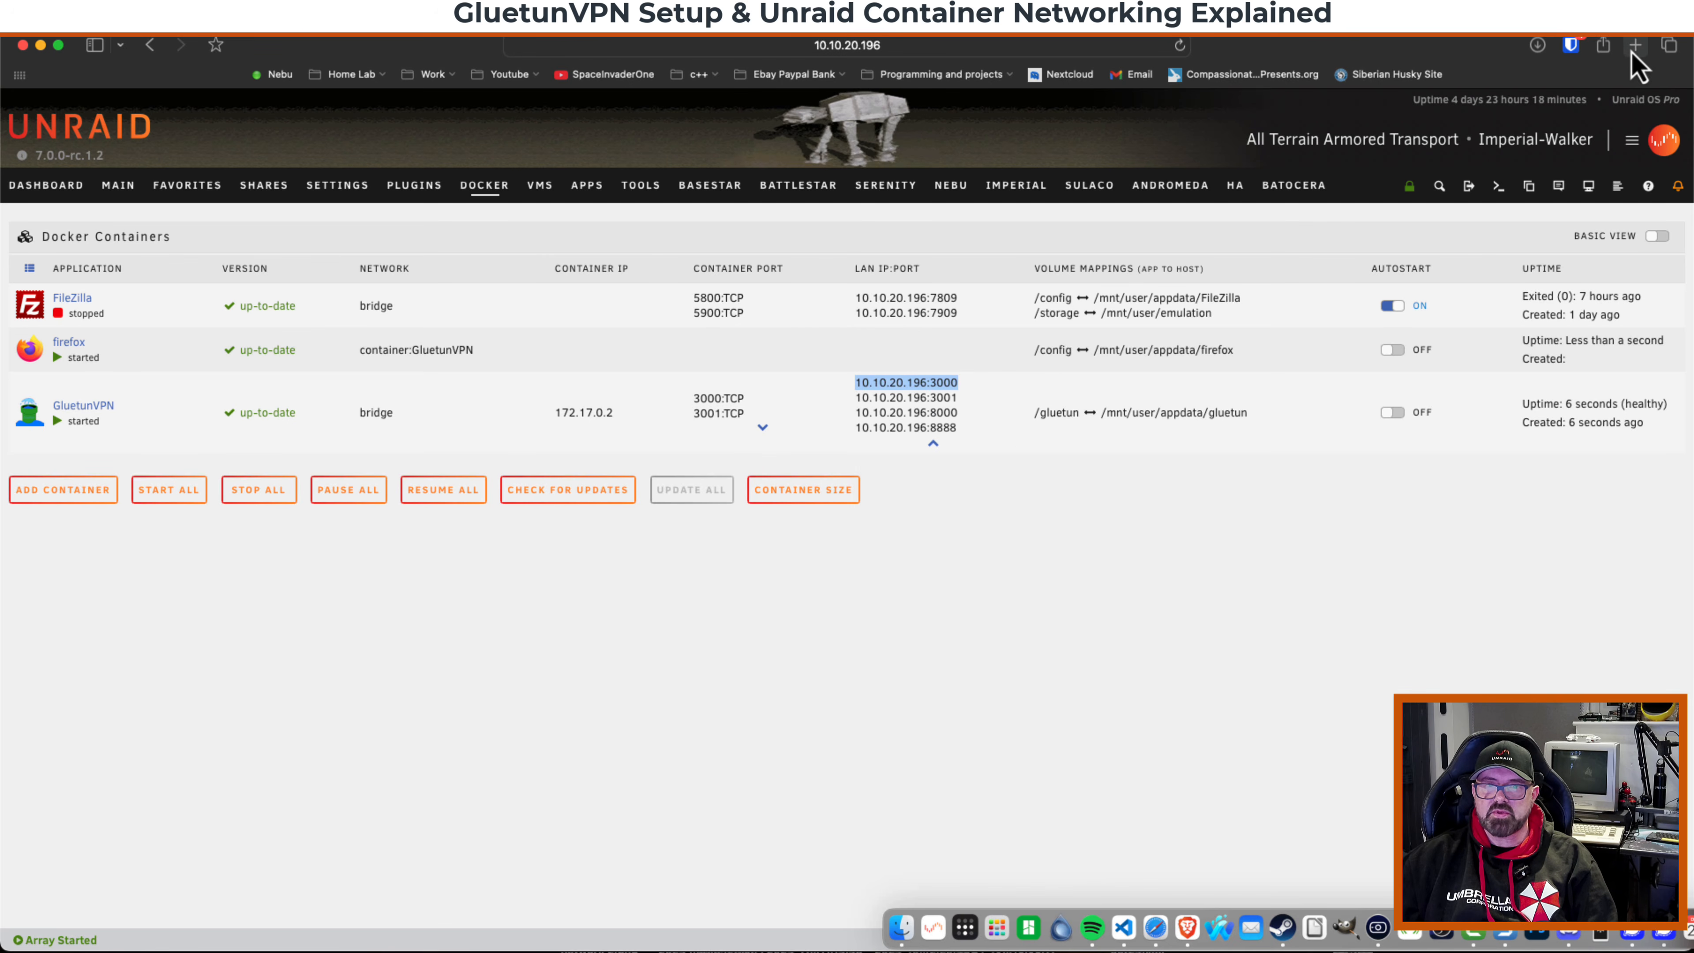
pyautogui.click(1634, 45)
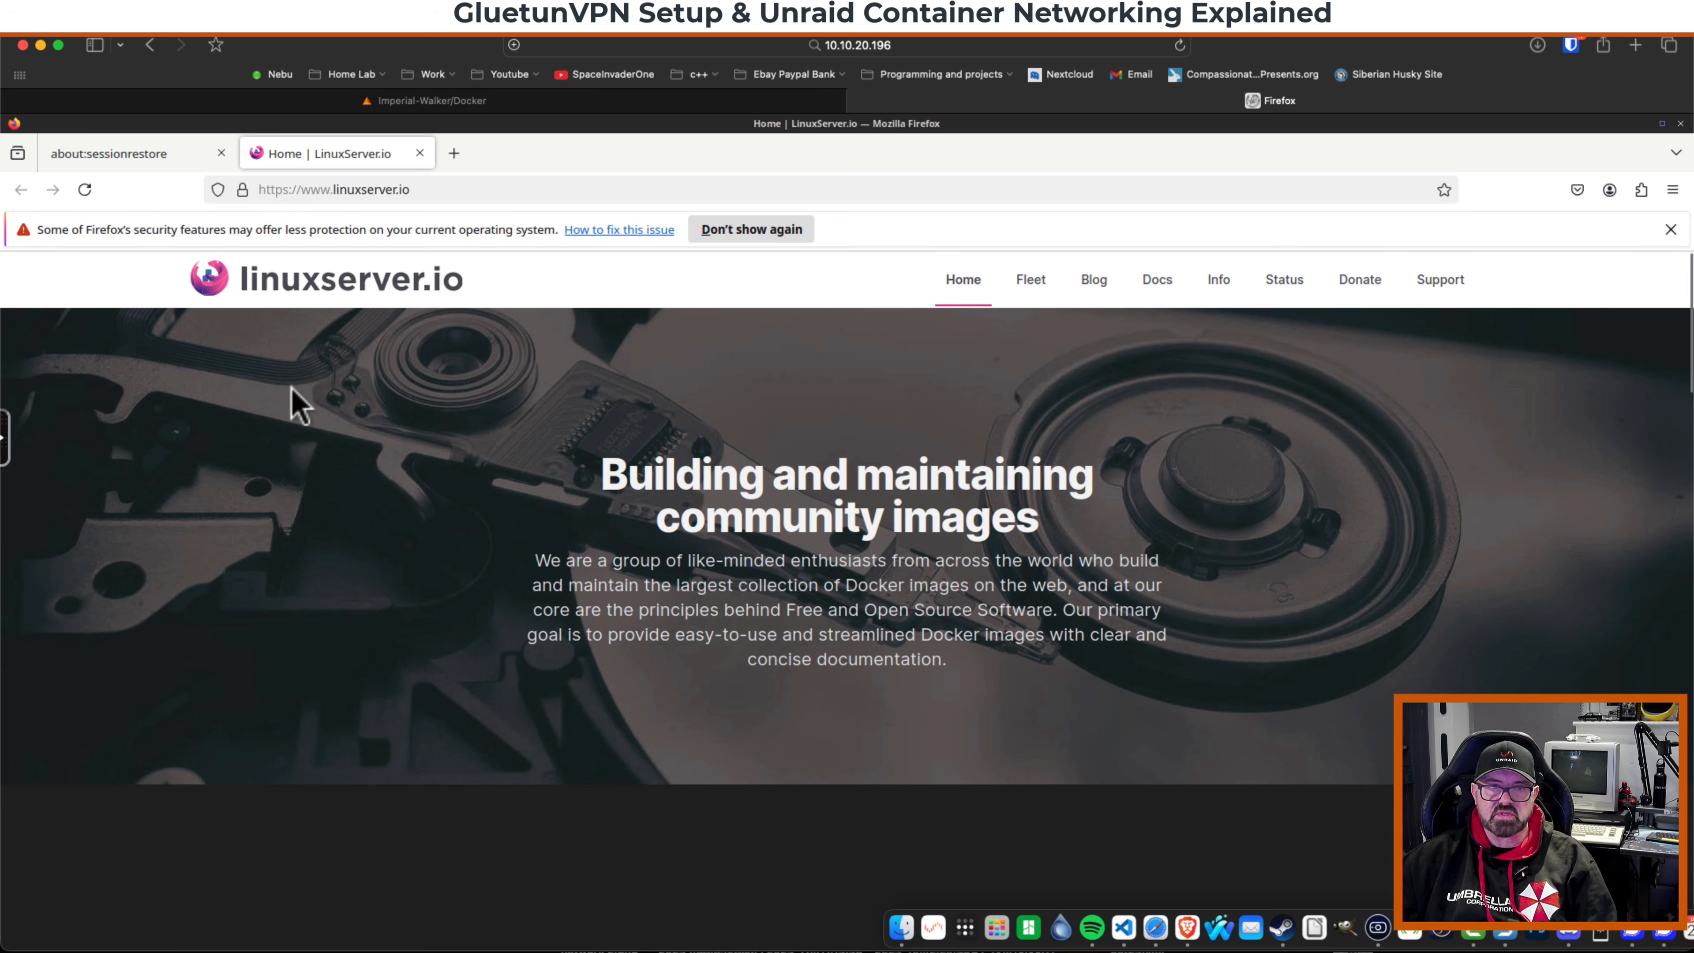
# Browse to whatismyip.com in the firefox container to check the reported IP location.
pyautogui.click(361, 189)
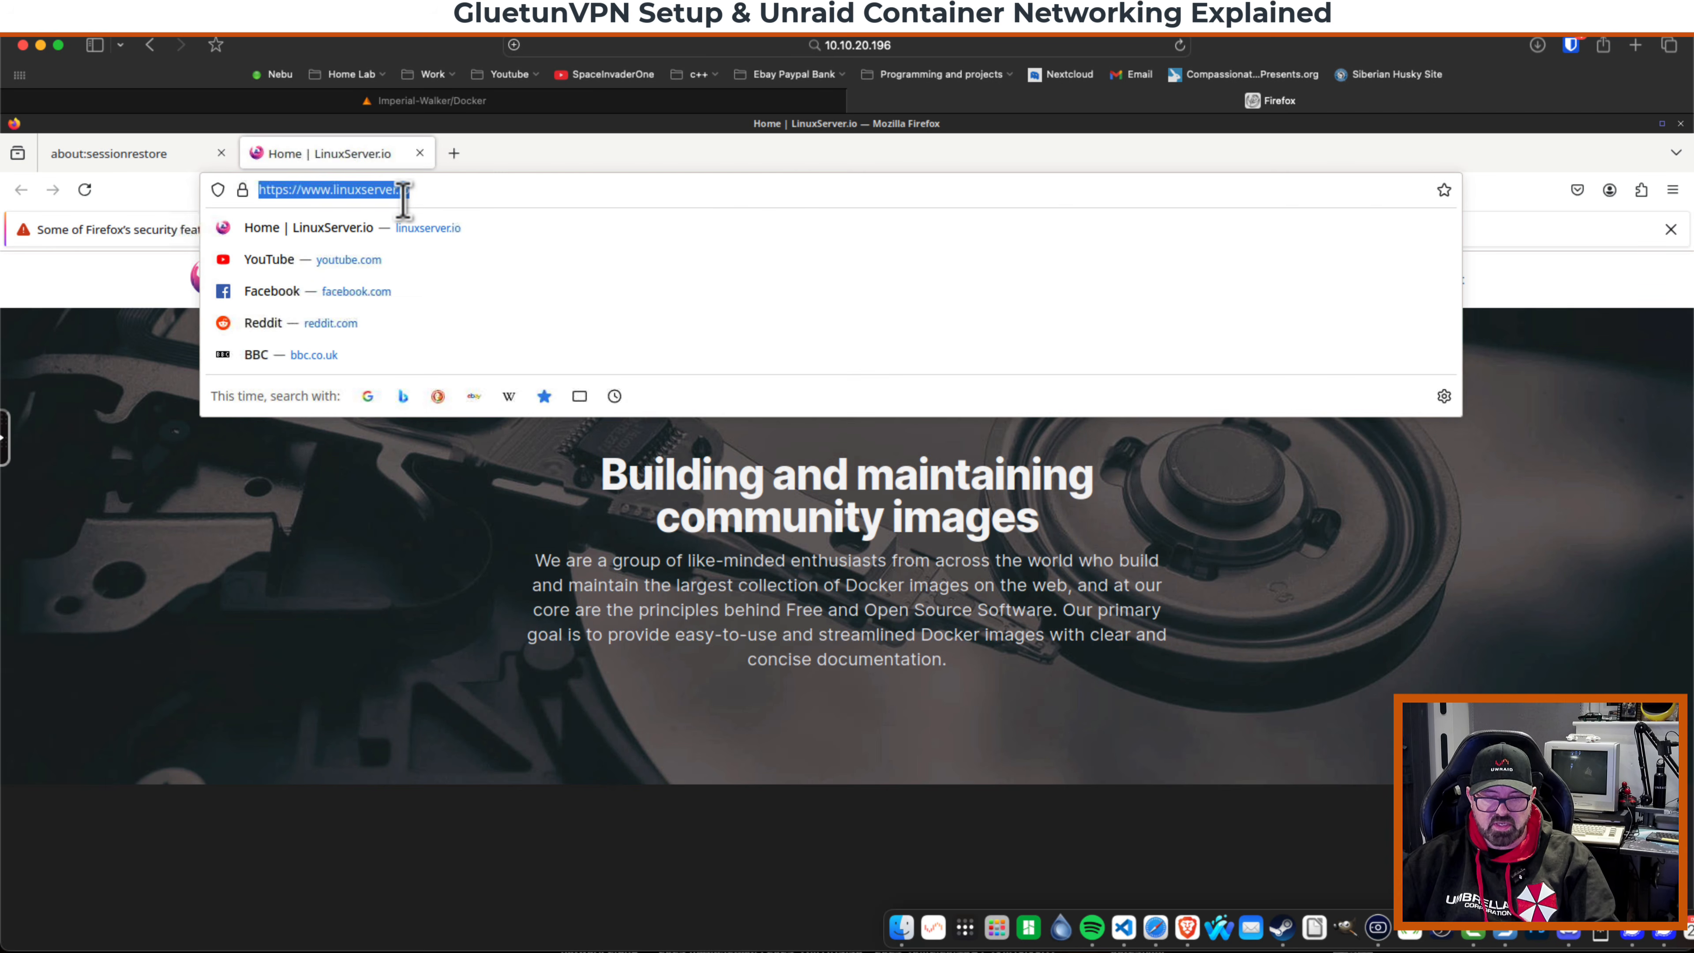
pyautogui.write('whatismy')
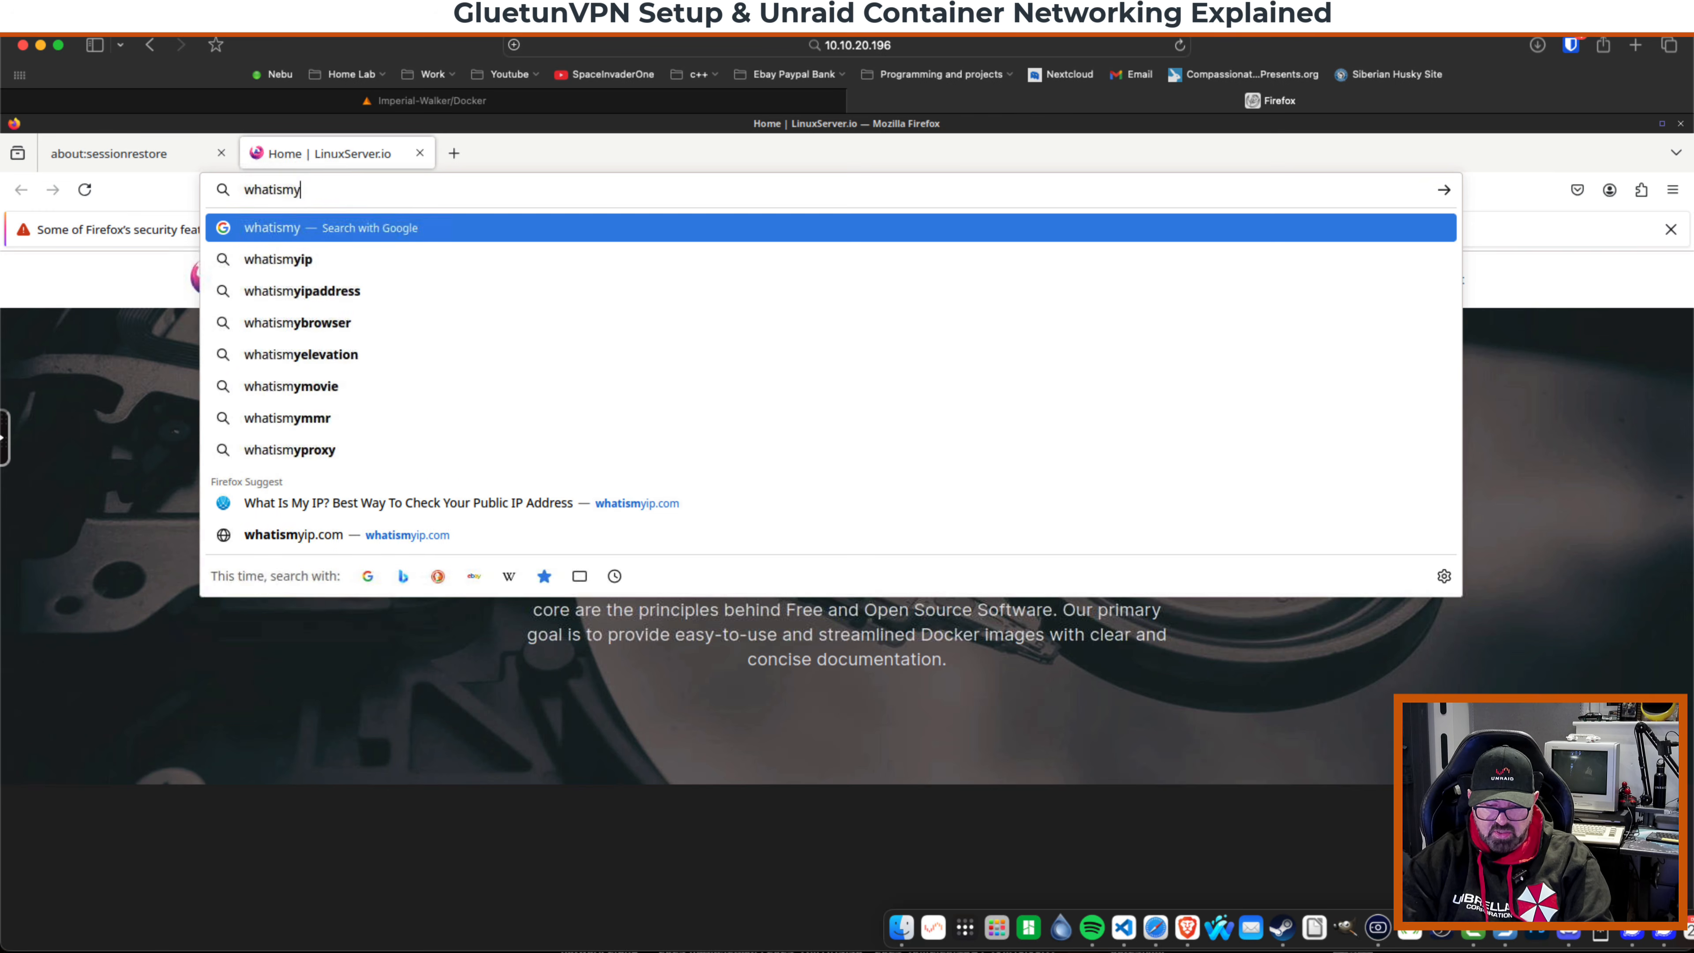
pyautogui.write('ip')
pyautogui.press('Return')
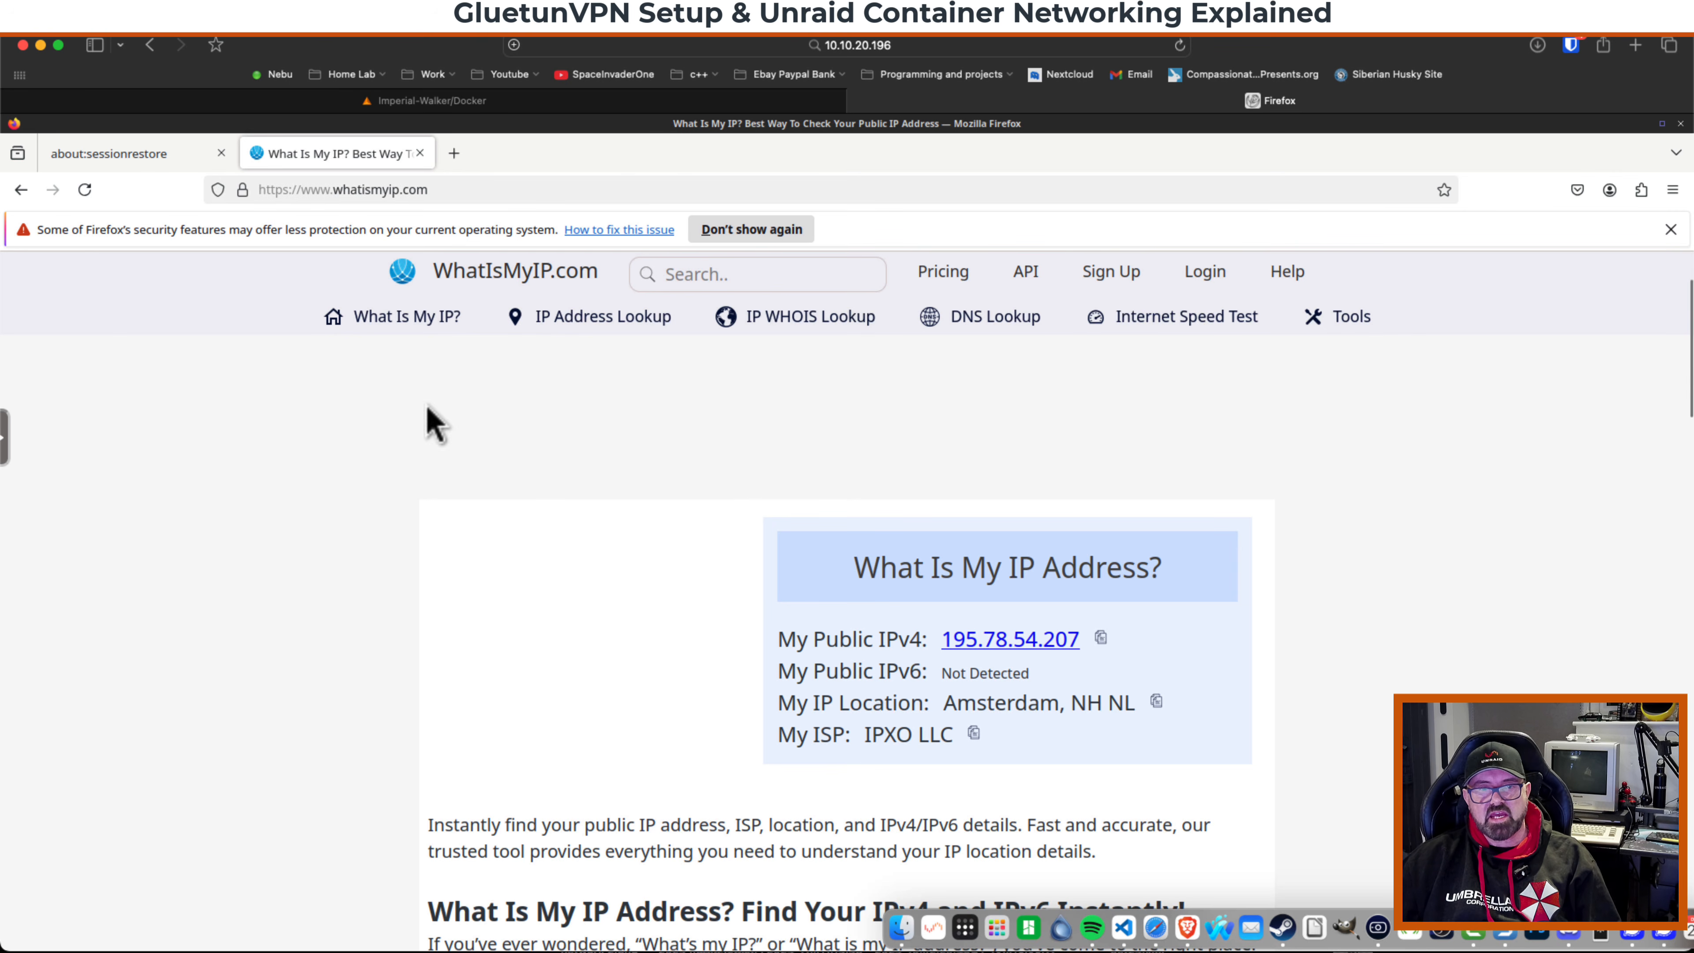
# Open speedtest.net in the firefox container and run a speed test.
pyautogui.click(431, 192)
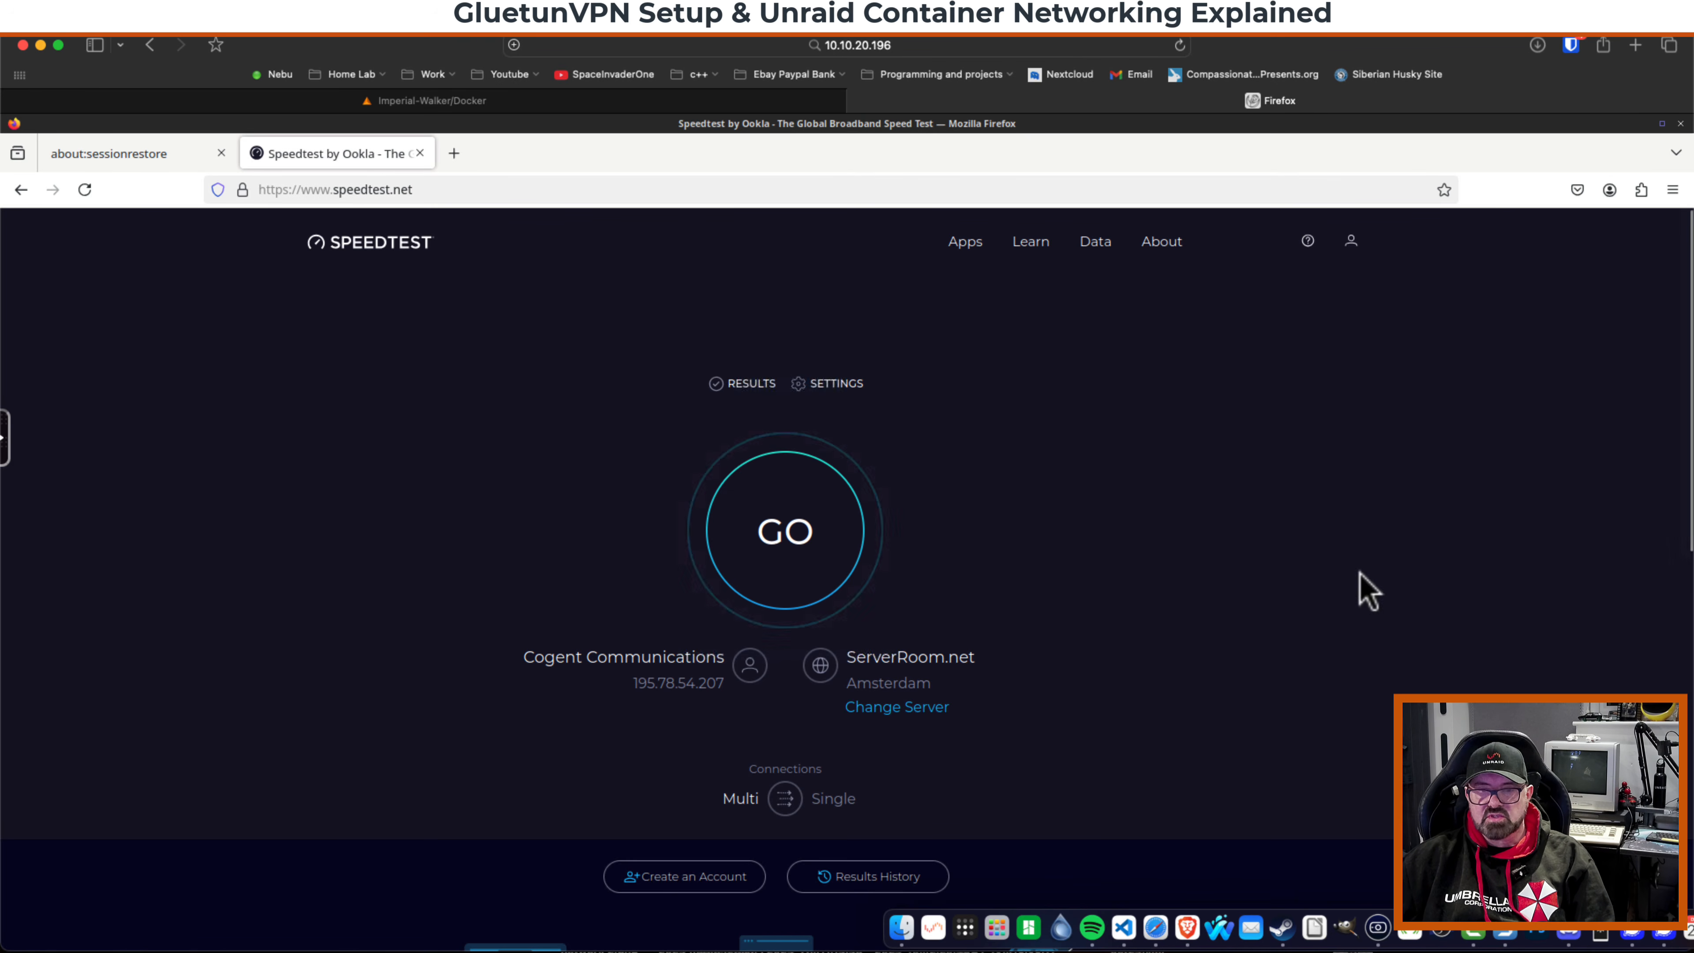
pyautogui.click(787, 541)
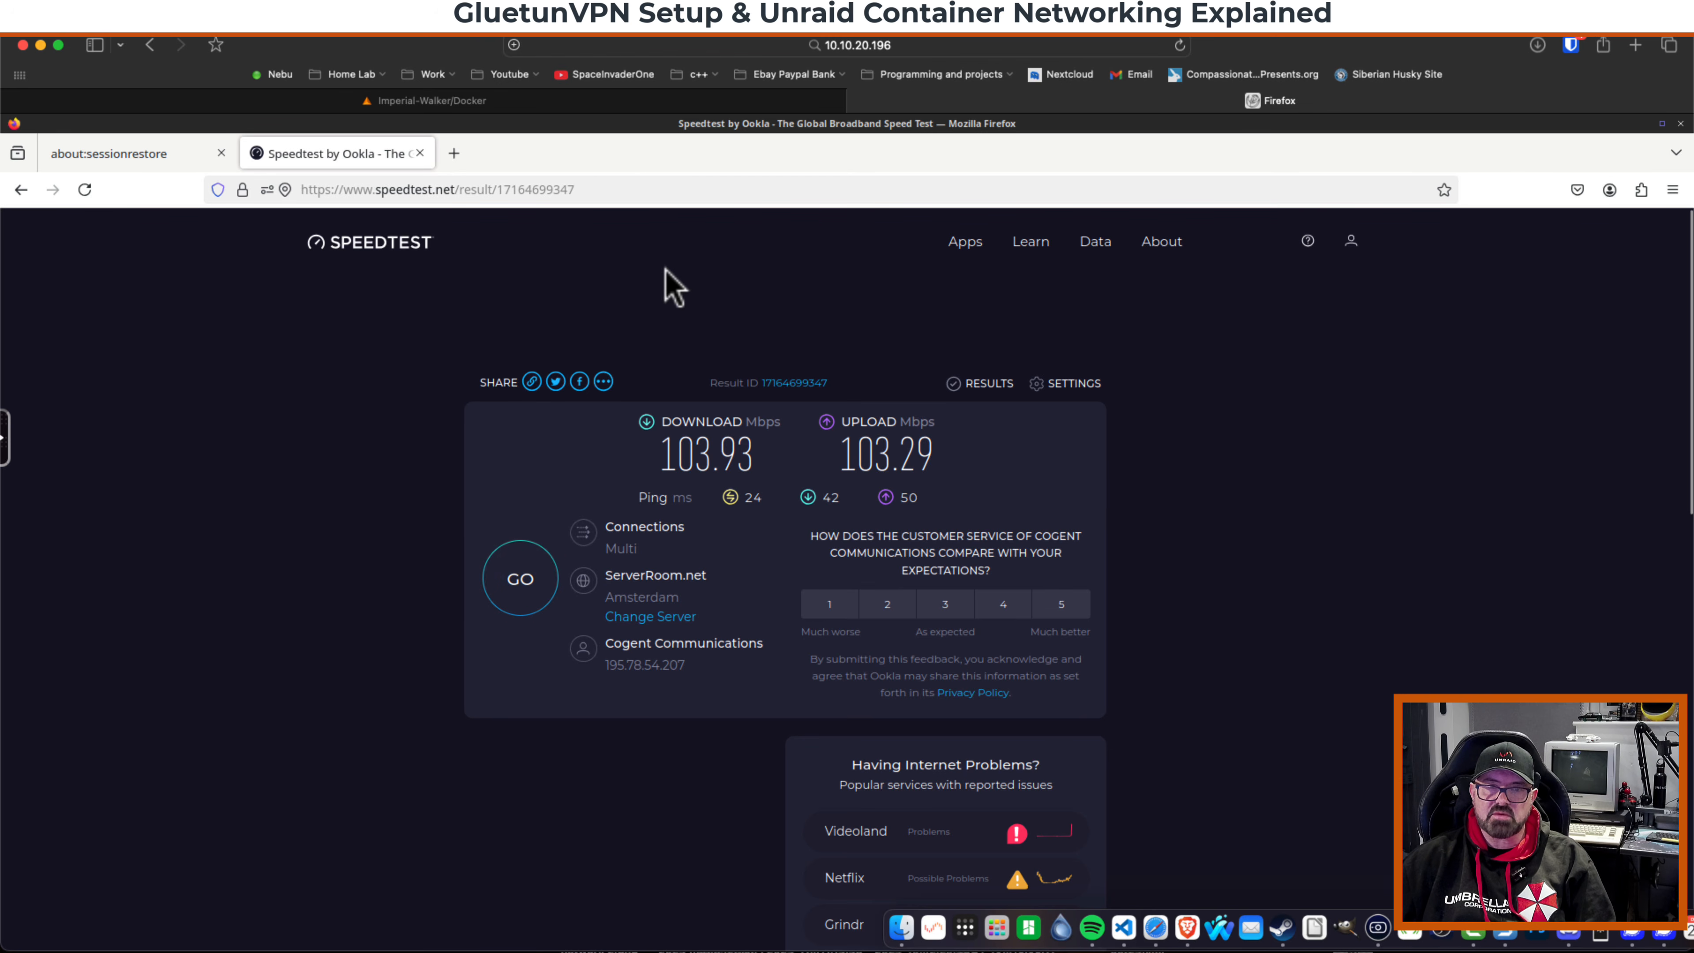
# Open GluetunVPN's WebUI from the Docker page, then return to the Docker tab.
pyautogui.click(859, 102)
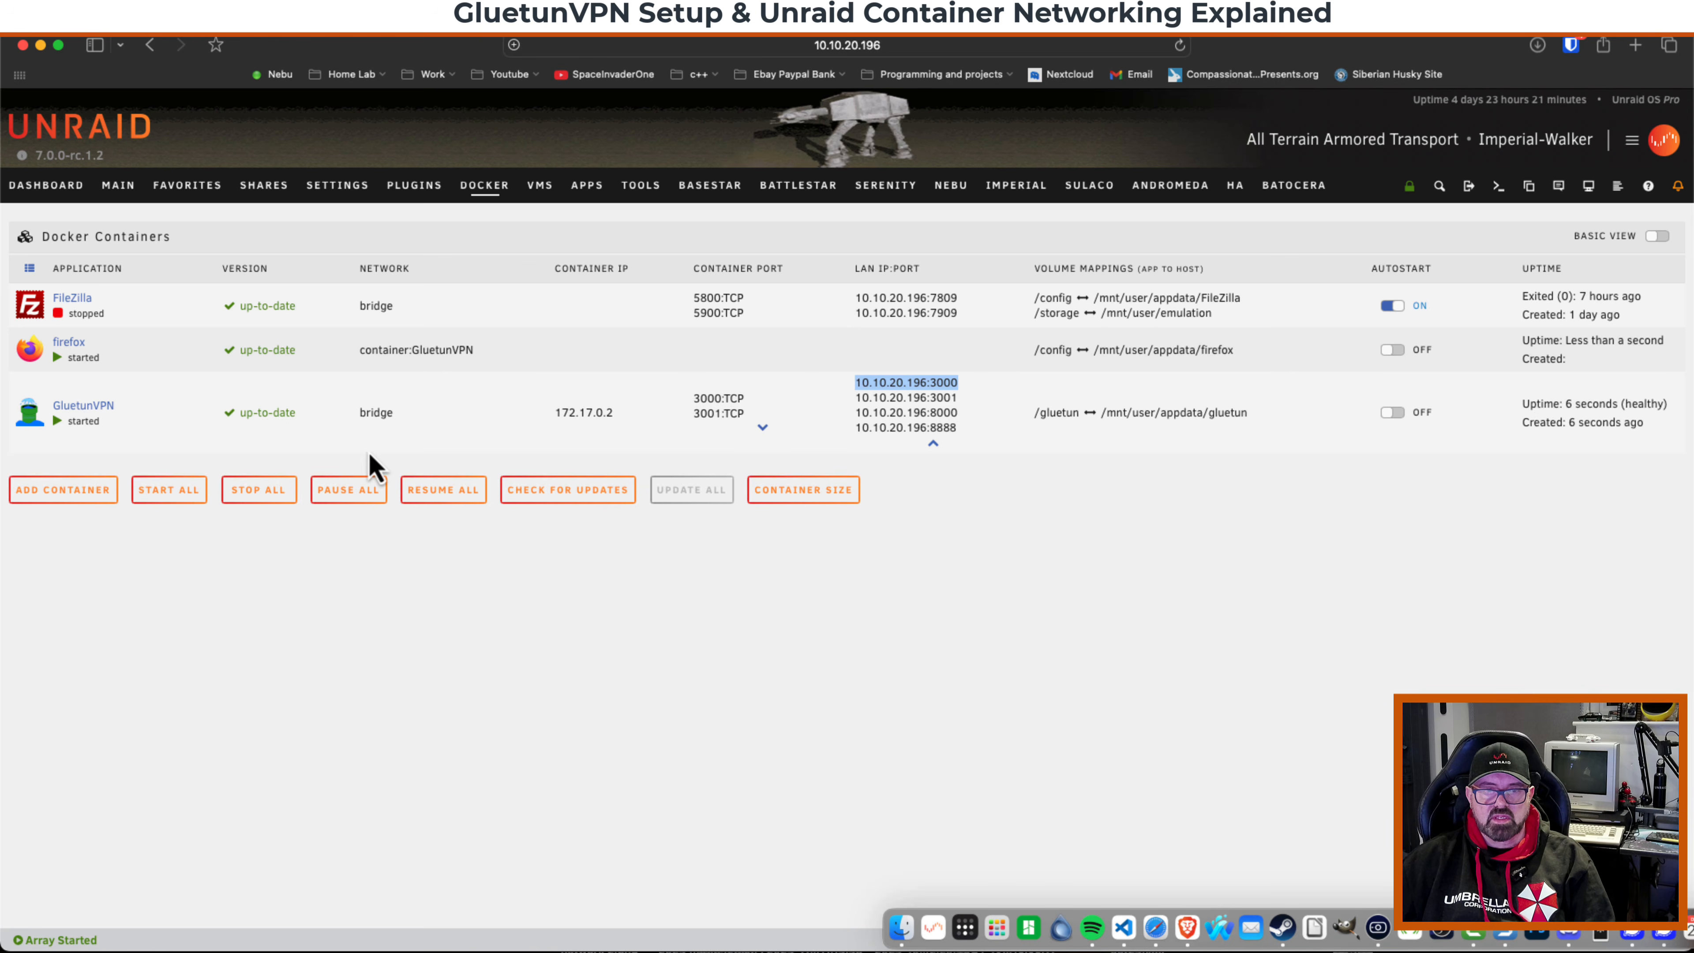
pyautogui.click(29, 414)
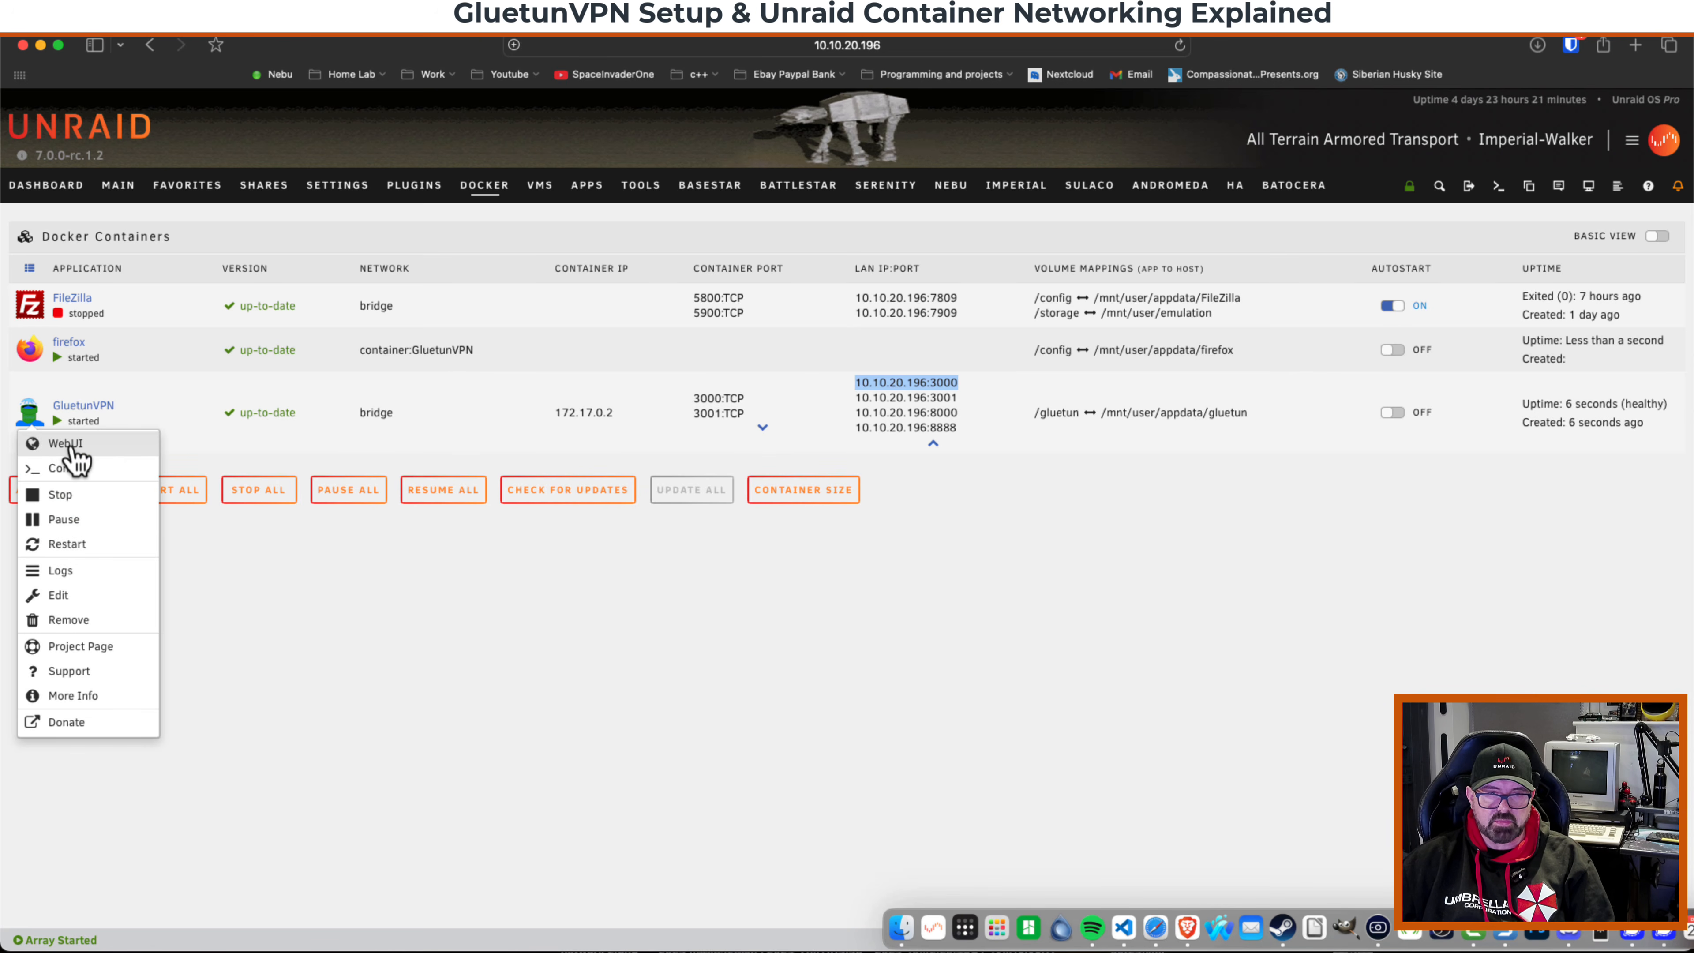
pyautogui.click(65, 444)
pyautogui.moveTo(14, 134); pyautogui.dragTo(91, 140)
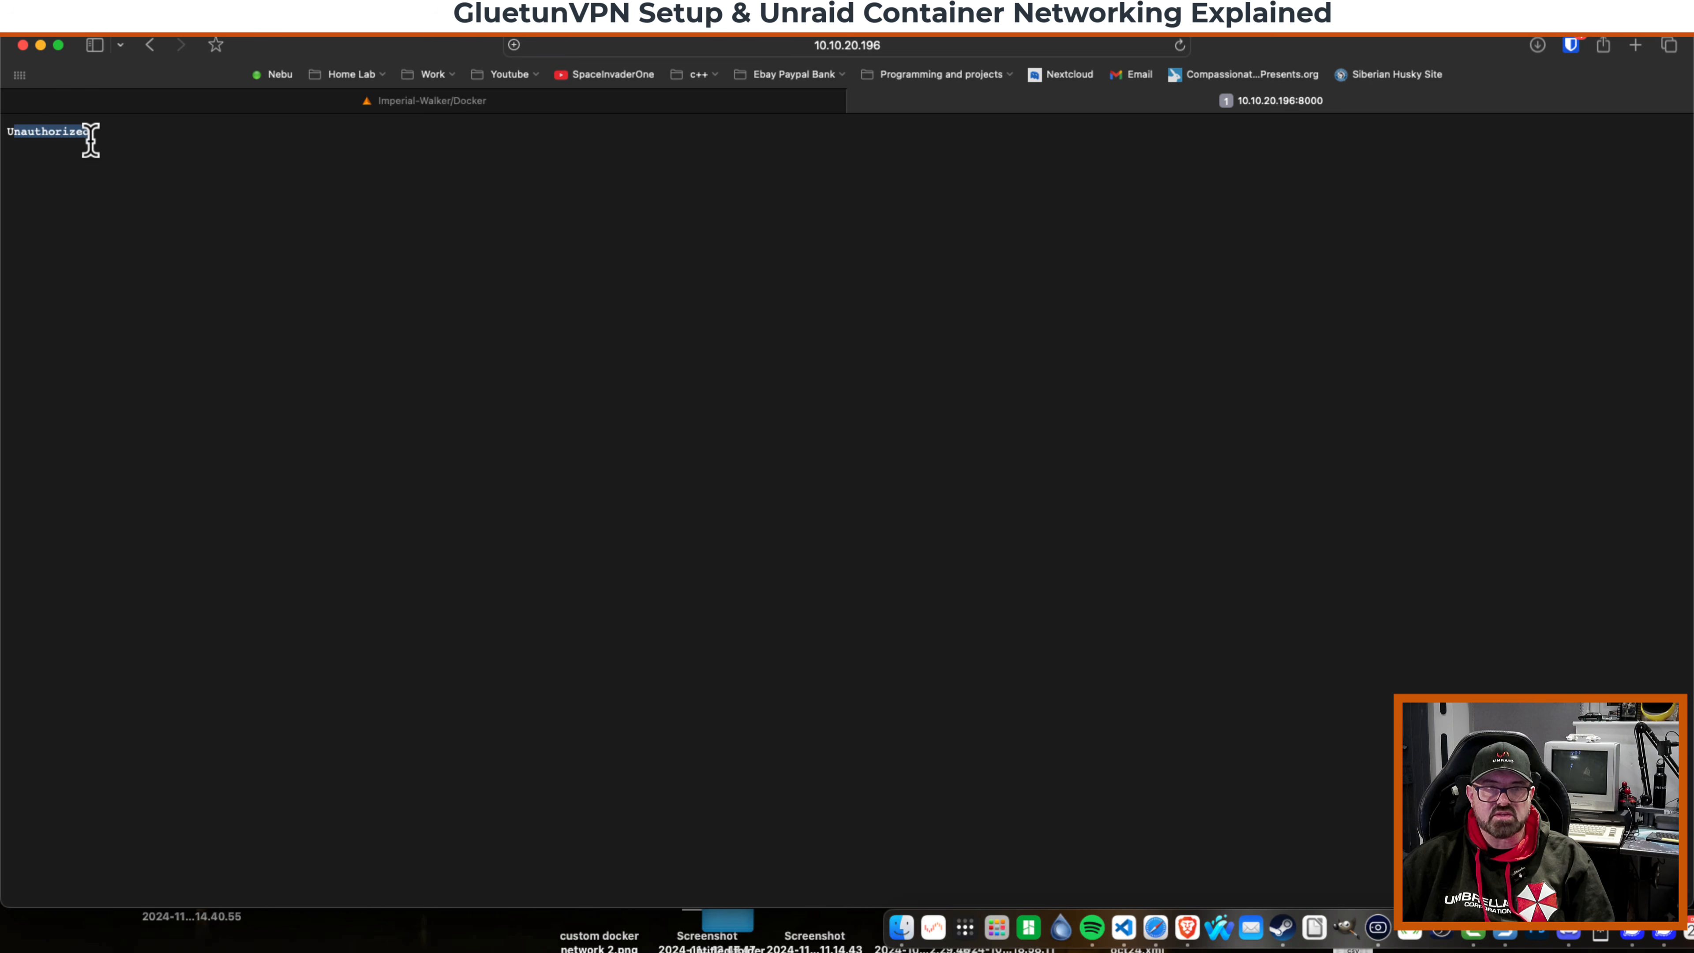
pyautogui.click(560, 102)
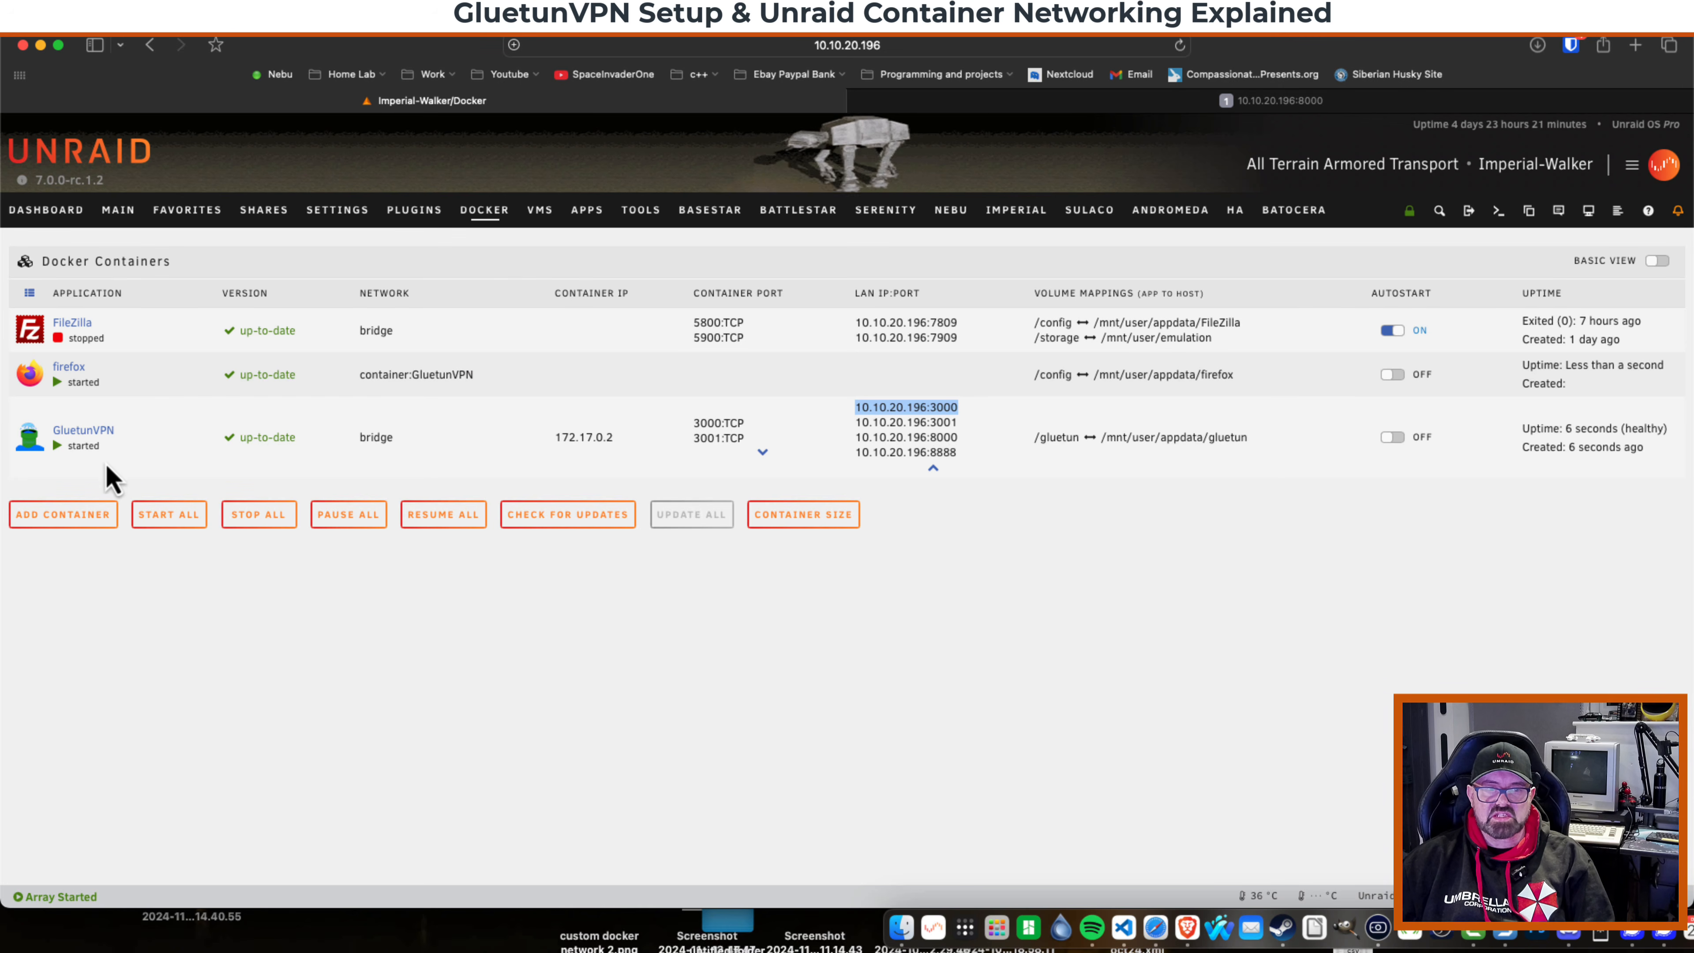
pyautogui.click(29, 440)
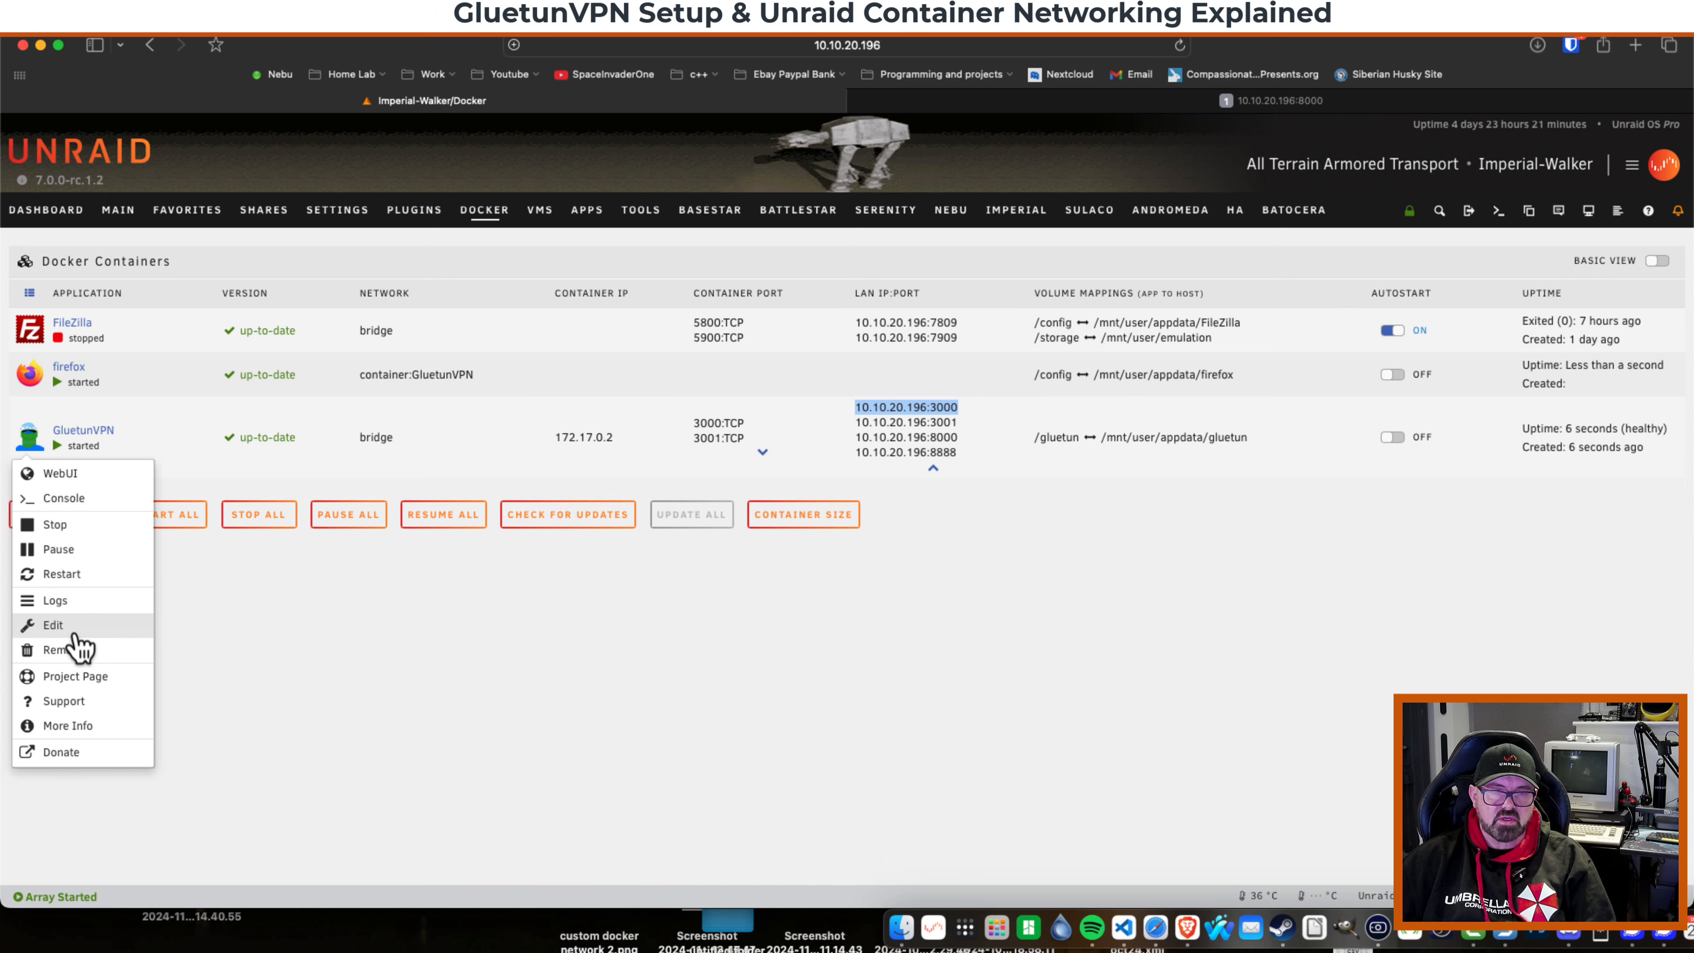
pyautogui.click(54, 625)
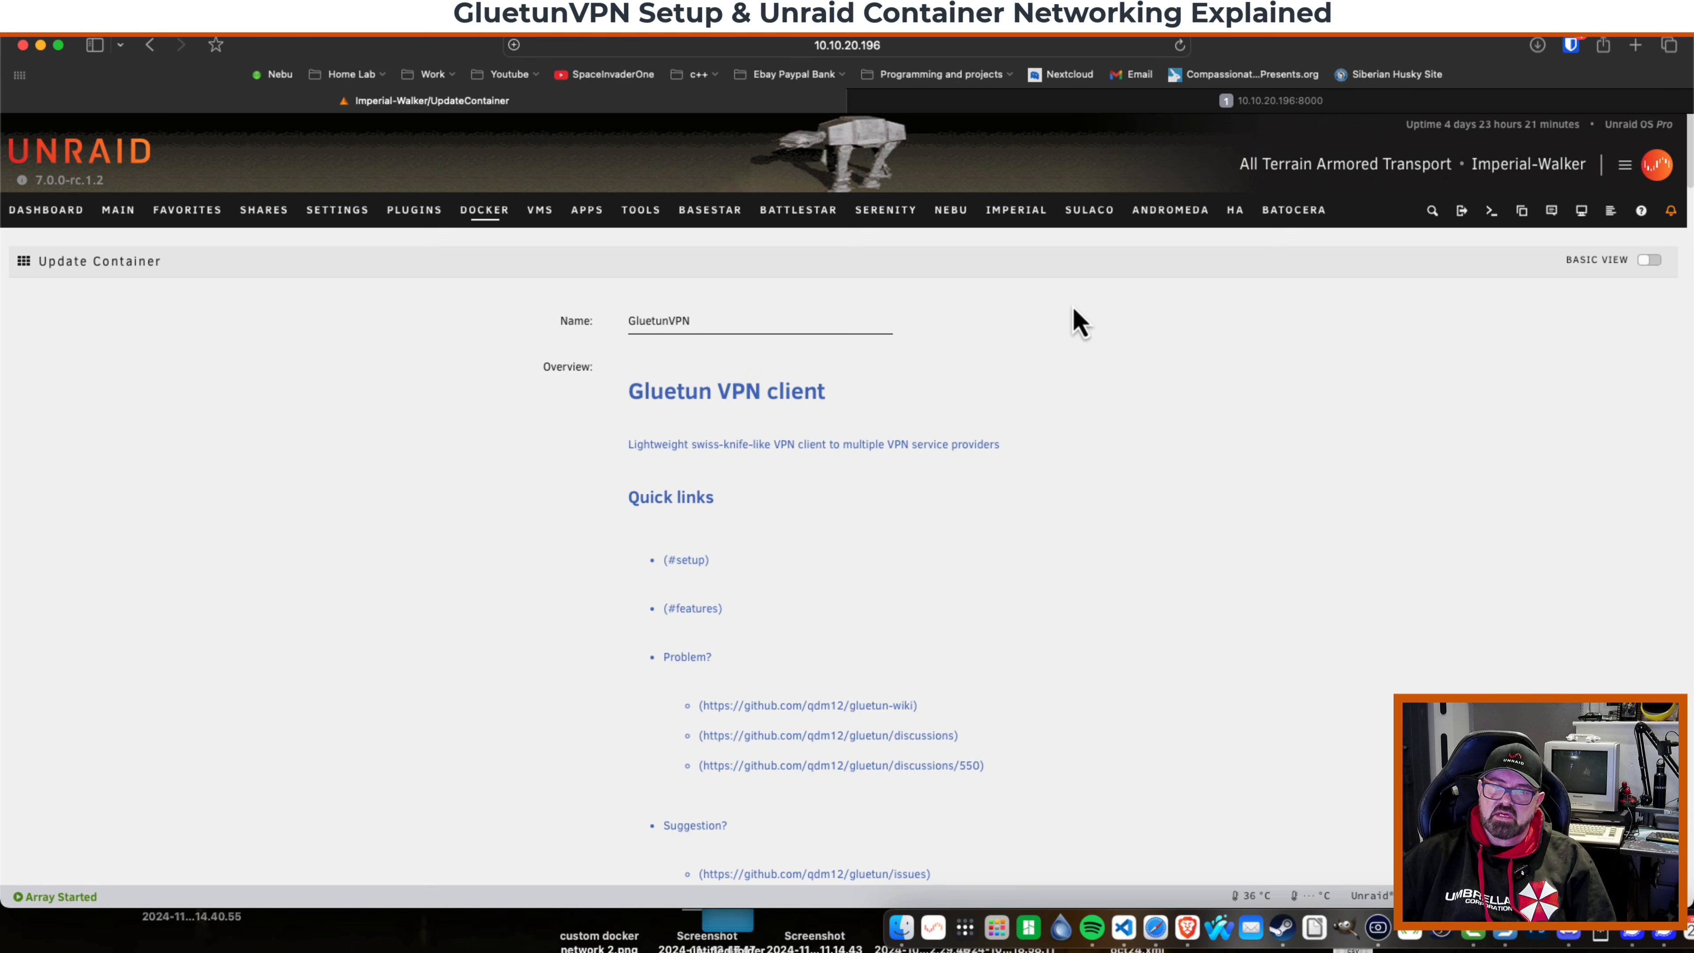
pyautogui.click(1610, 263)
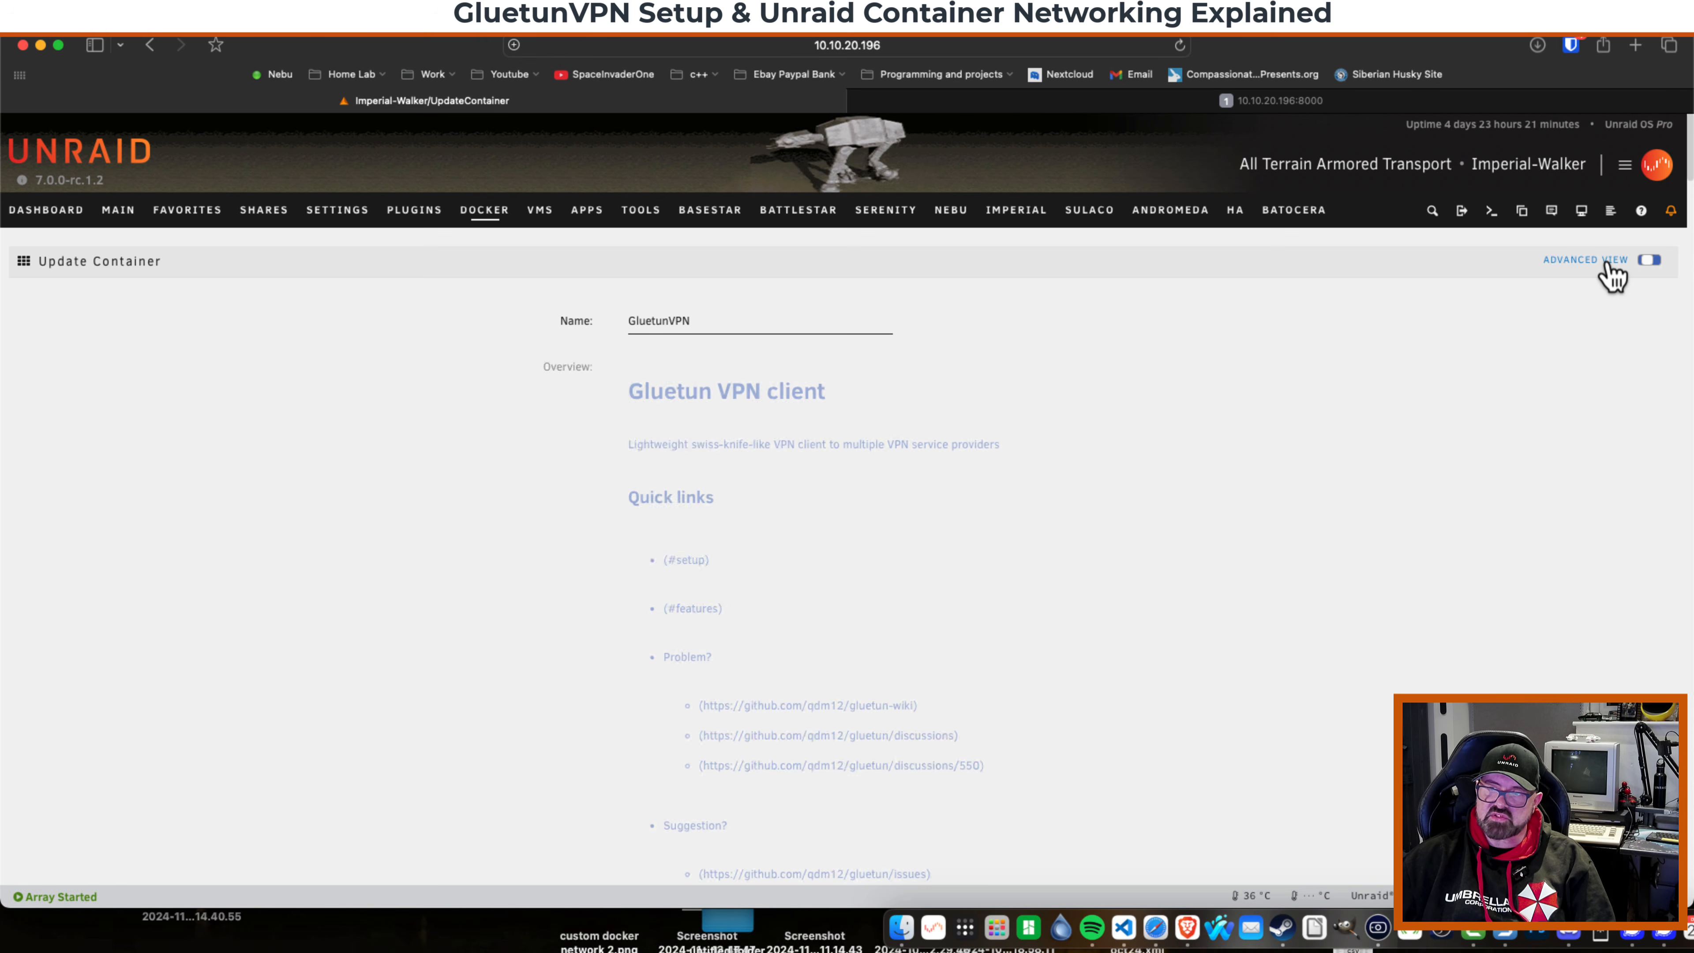
pyautogui.scroll(-5, 1045, 500)
pyautogui.scroll(-6, 716, 714)
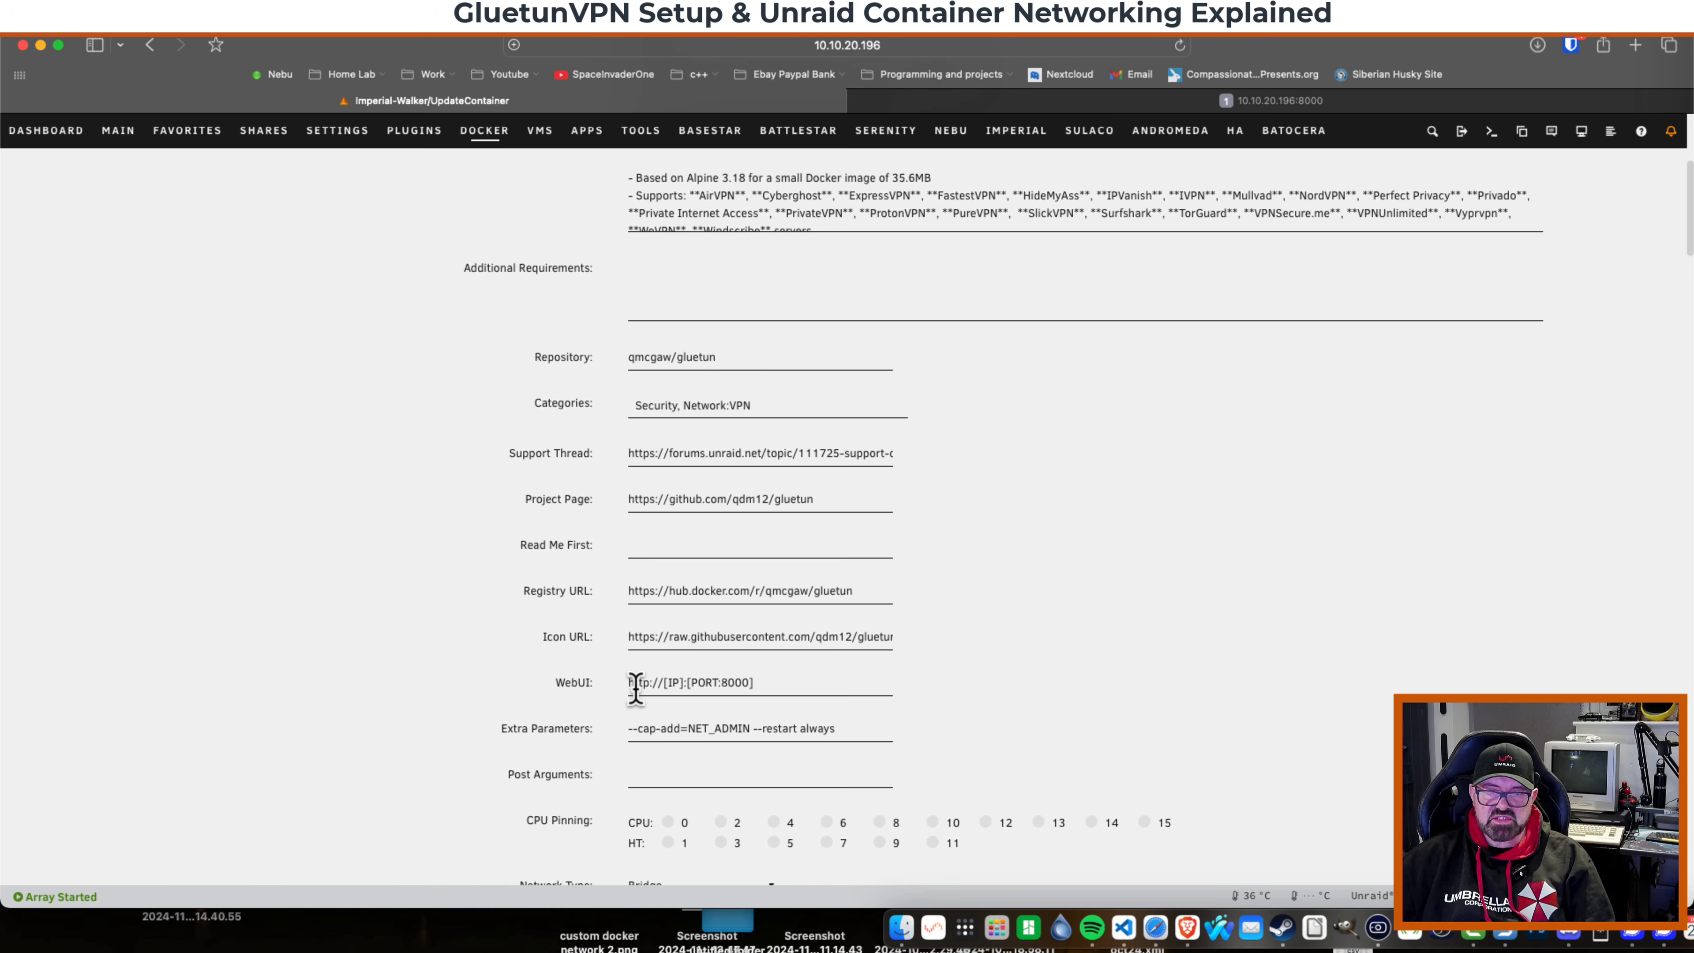
pyautogui.doubleClick(736, 682)
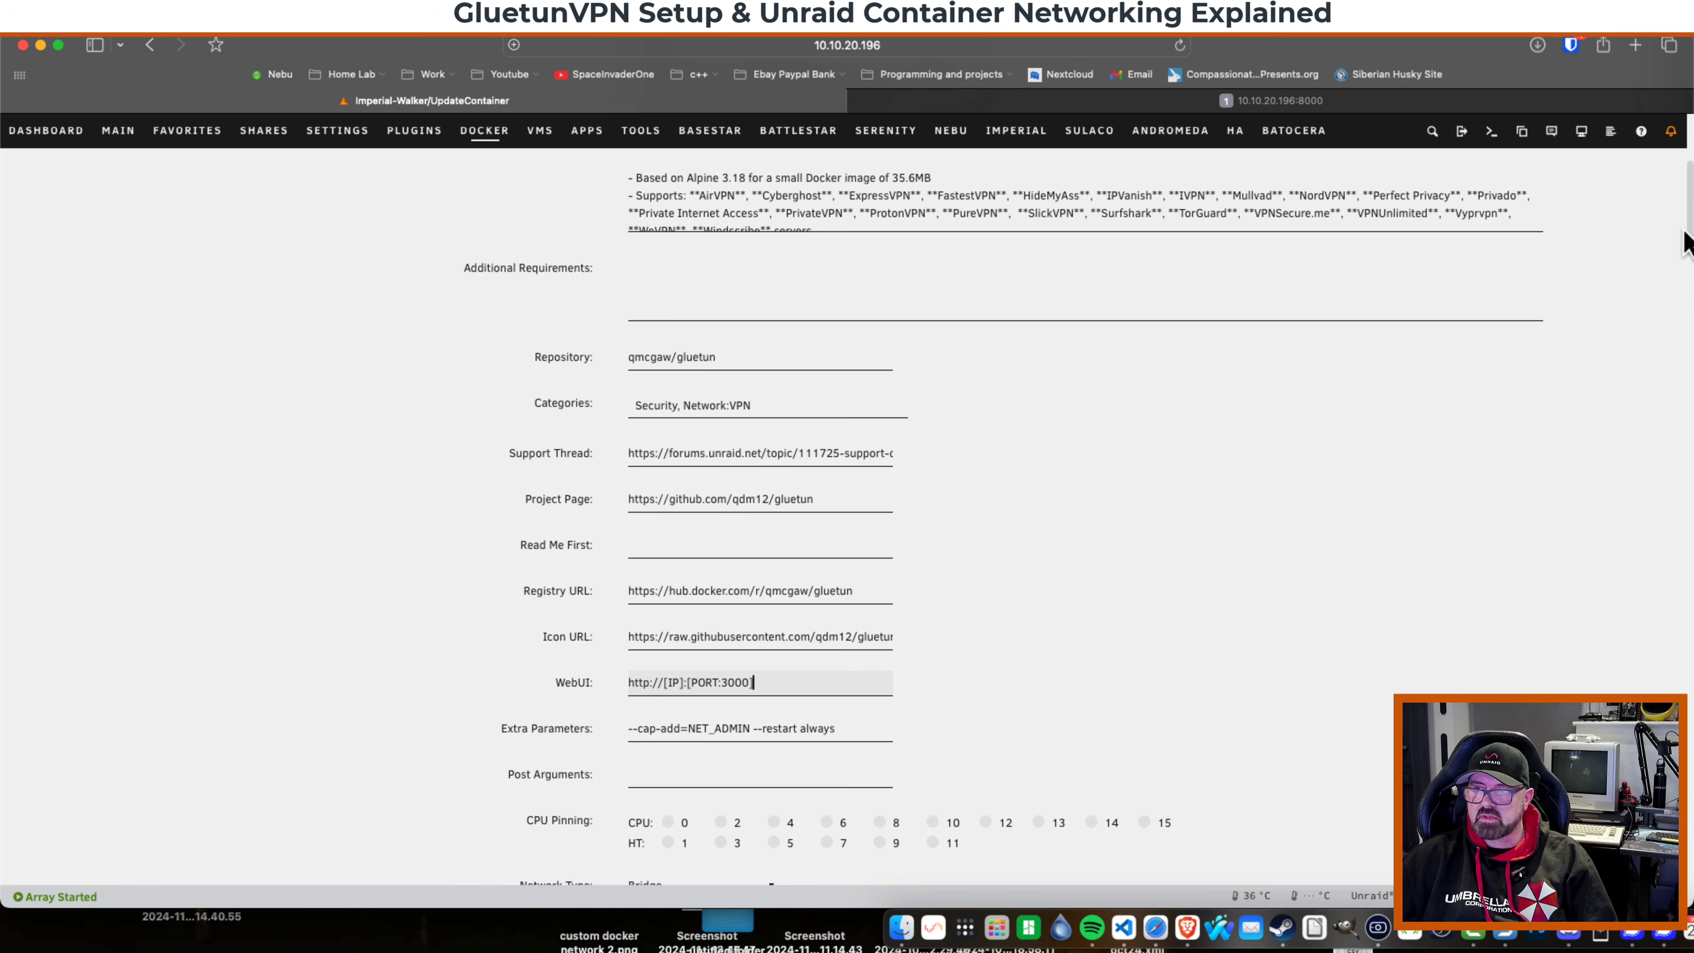
pyautogui.moveTo(1689, 237); pyautogui.dragTo(1684, 888)
pyautogui.click(675, 844)
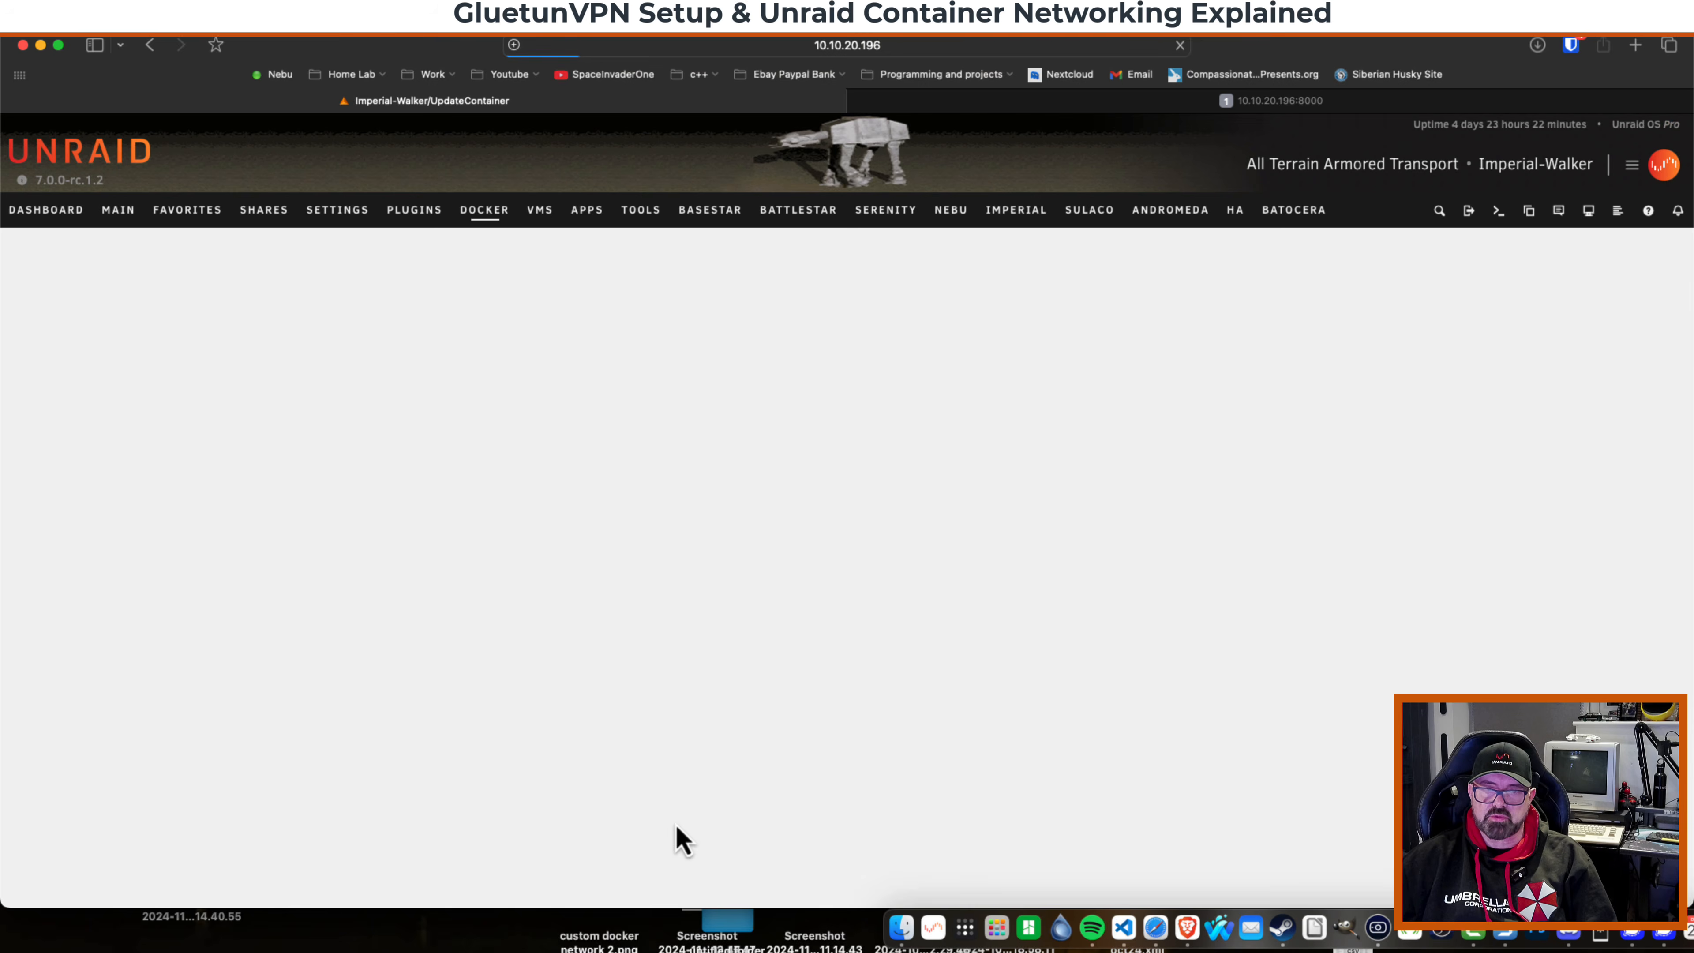
pyautogui.click(932, 858)
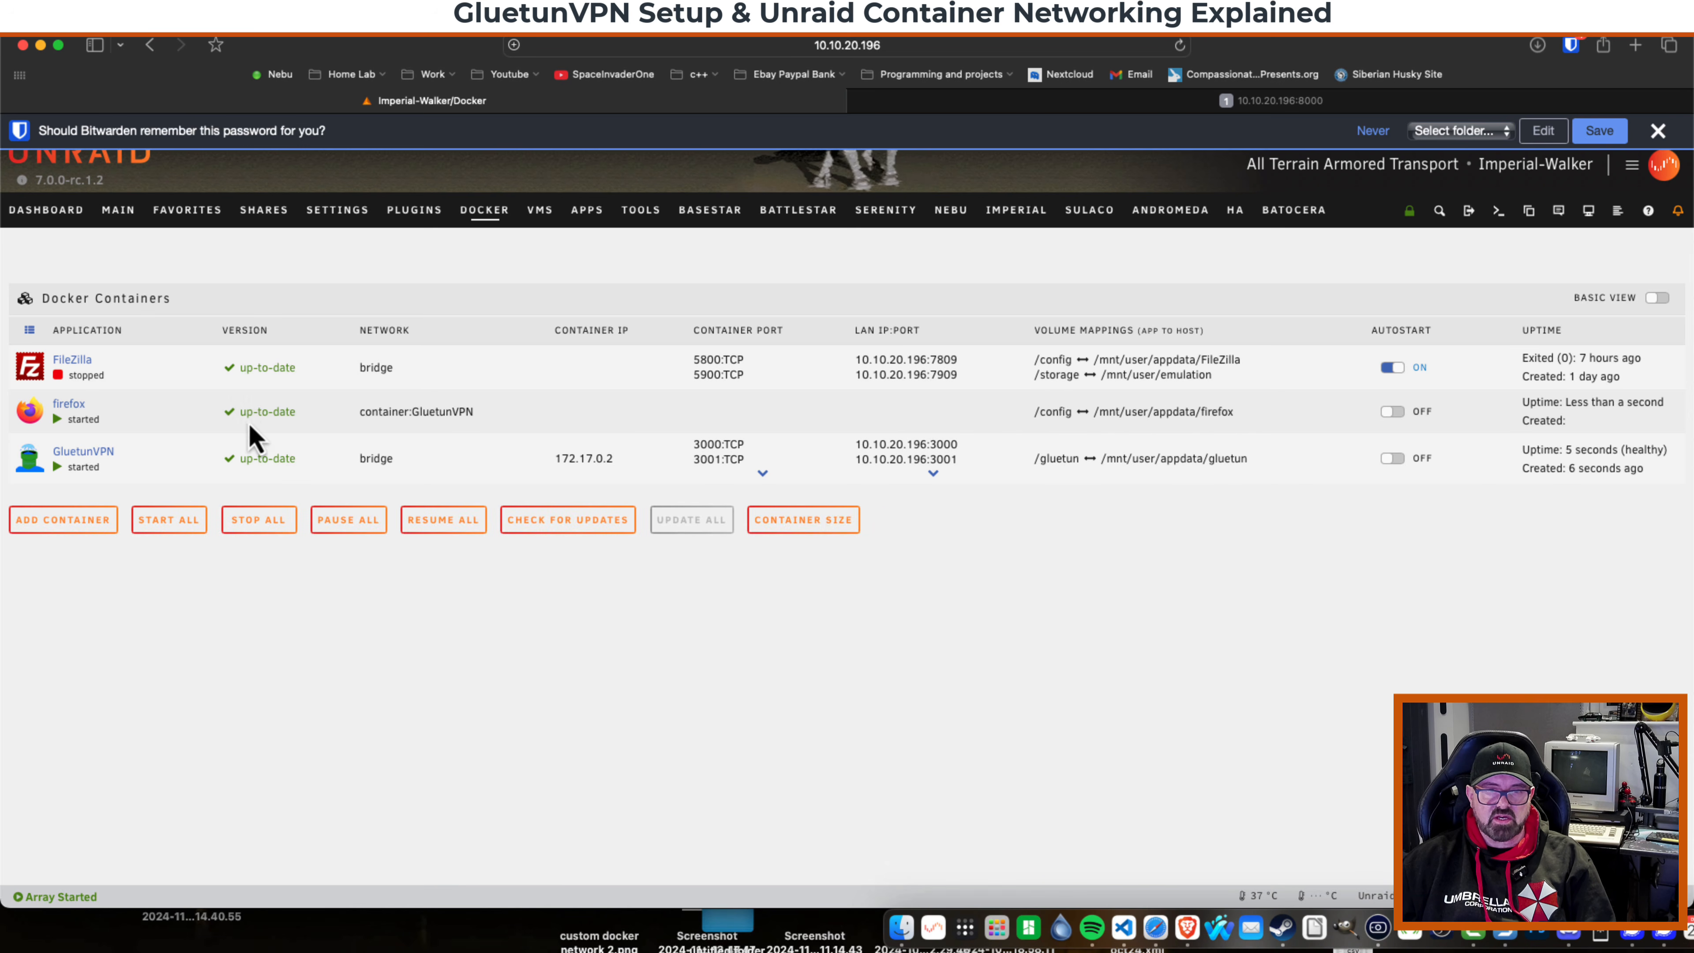
# Open GluetunVPN's WebUI, return to the Docker tab, and dismiss the password-save prompt.
pyautogui.click(36, 469)
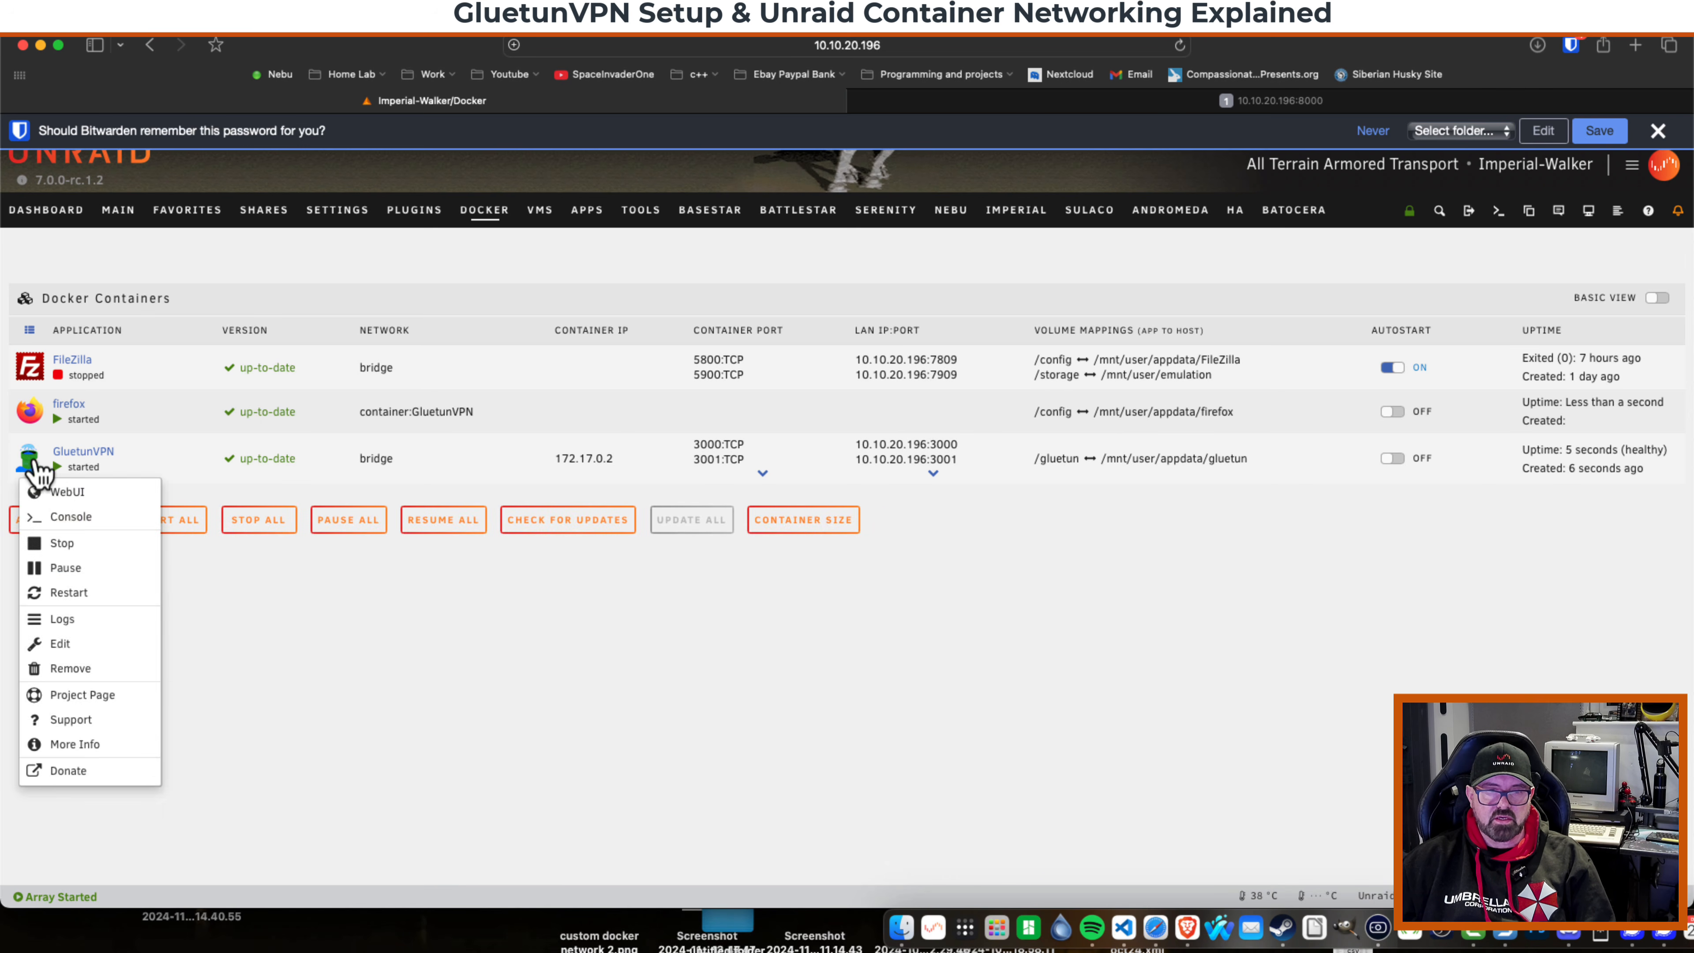
pyautogui.click(63, 498)
pyautogui.click(167, 424)
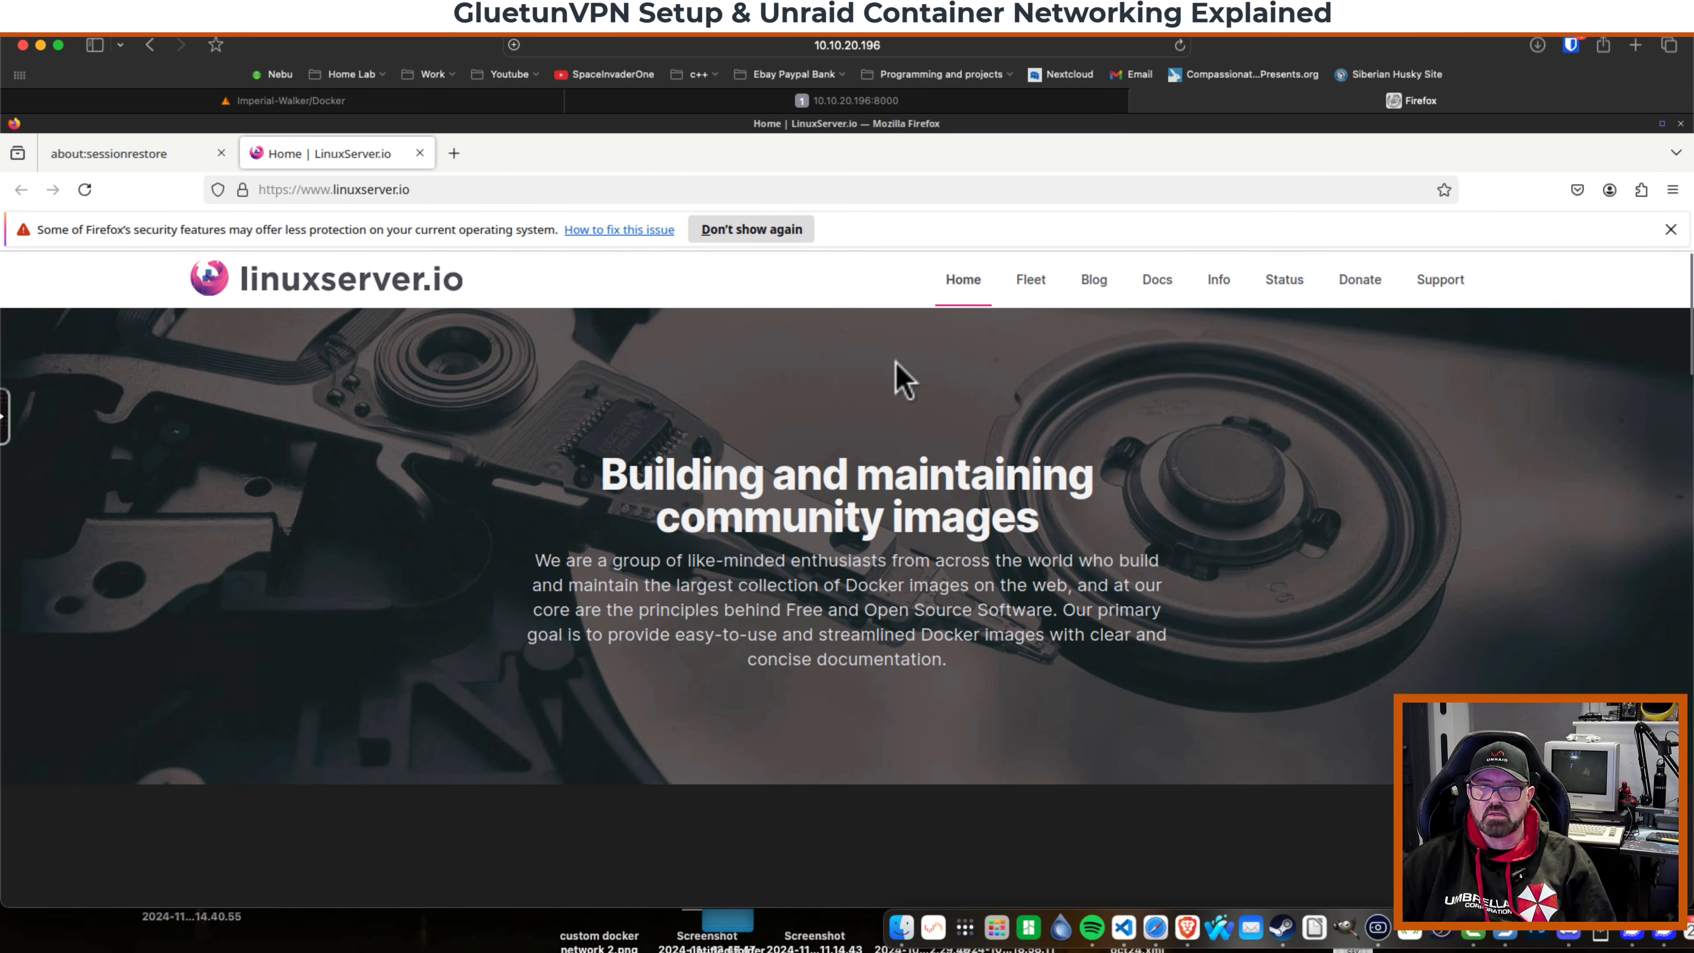
pyautogui.click(1140, 101)
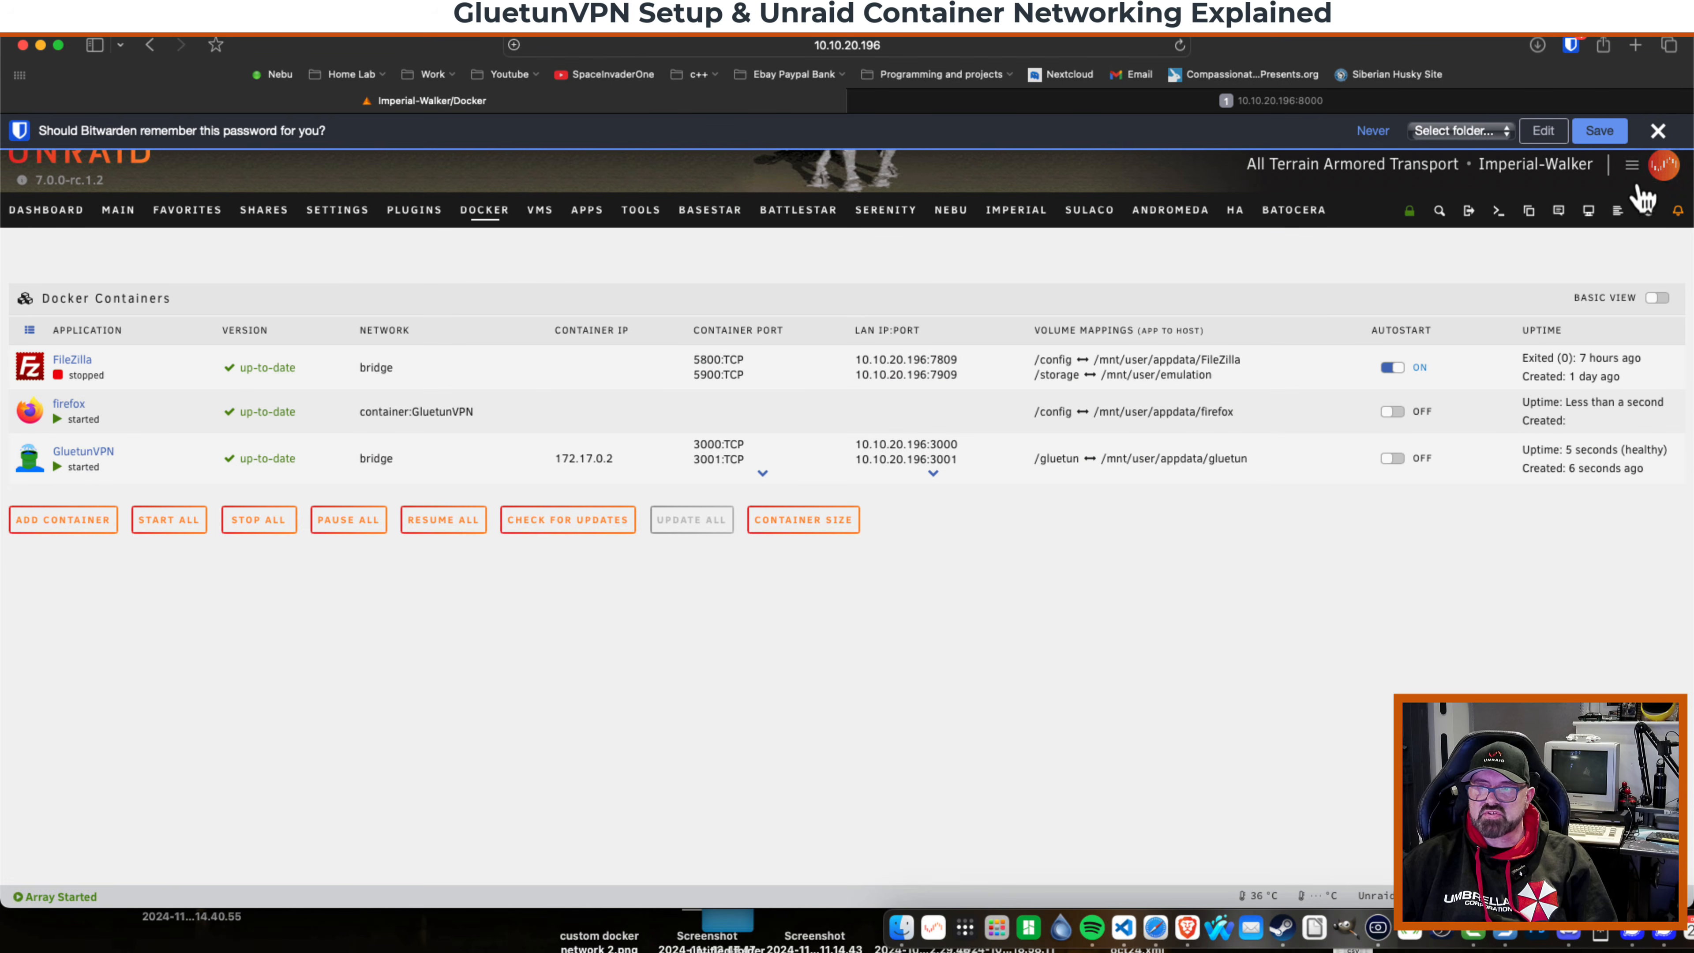
pyautogui.click(1658, 132)
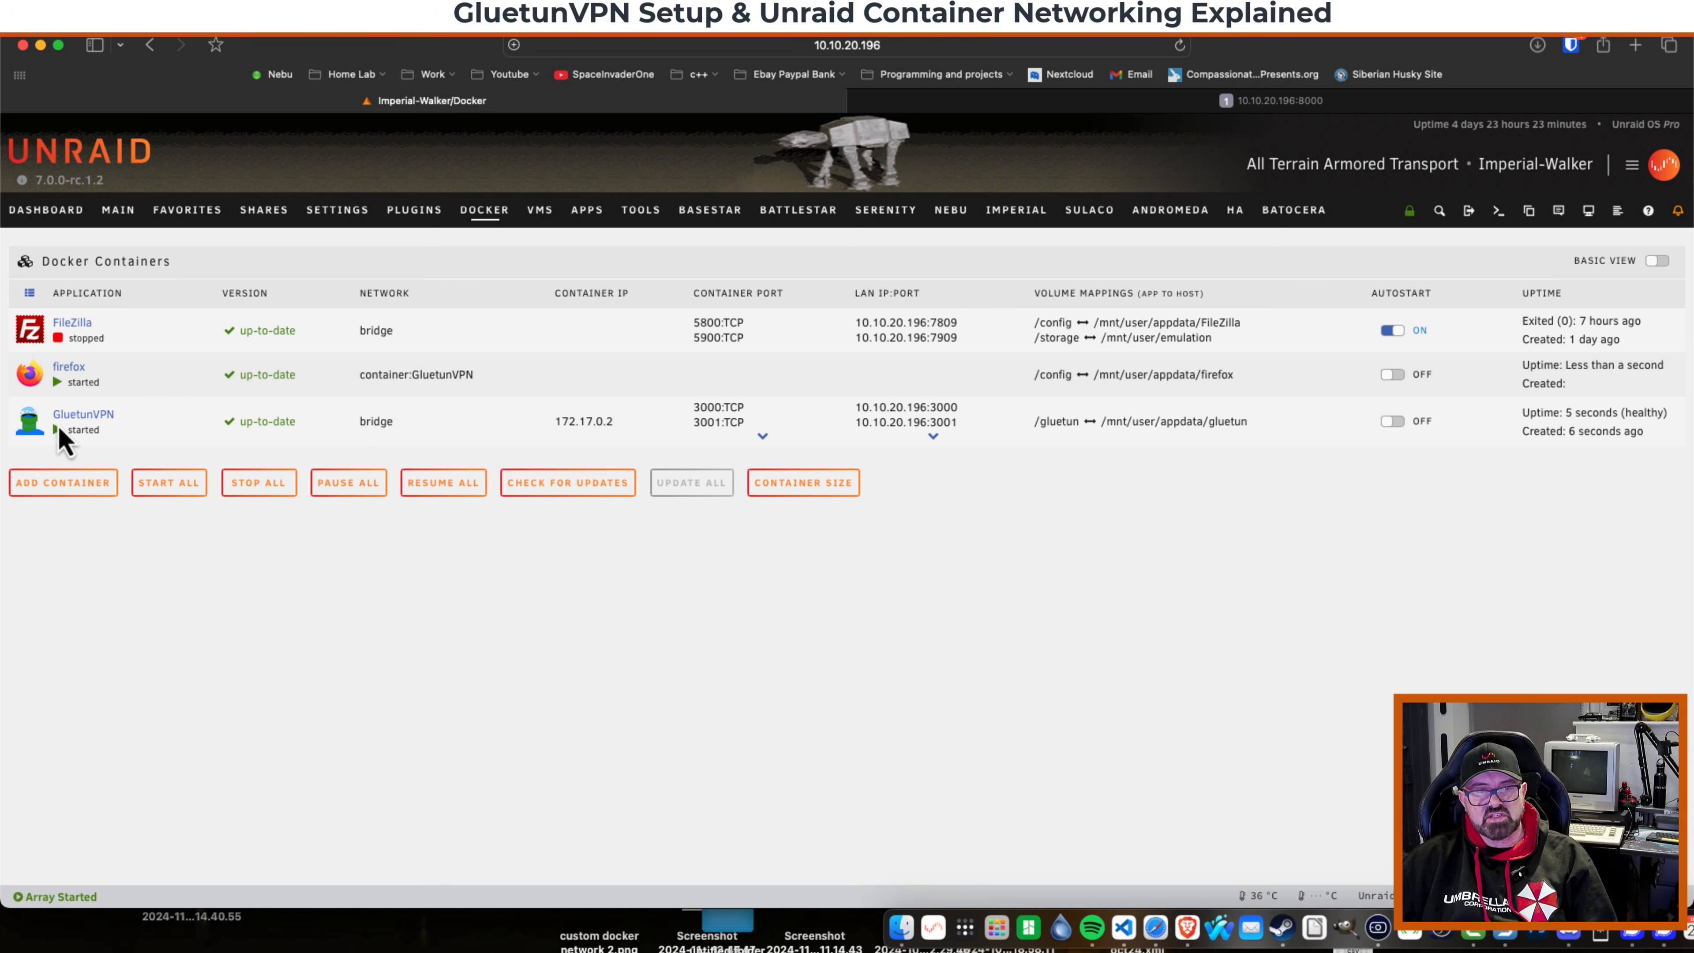
# Edit the GluetunVPN container and turn on Use Tailscale.
pyautogui.click(30, 423)
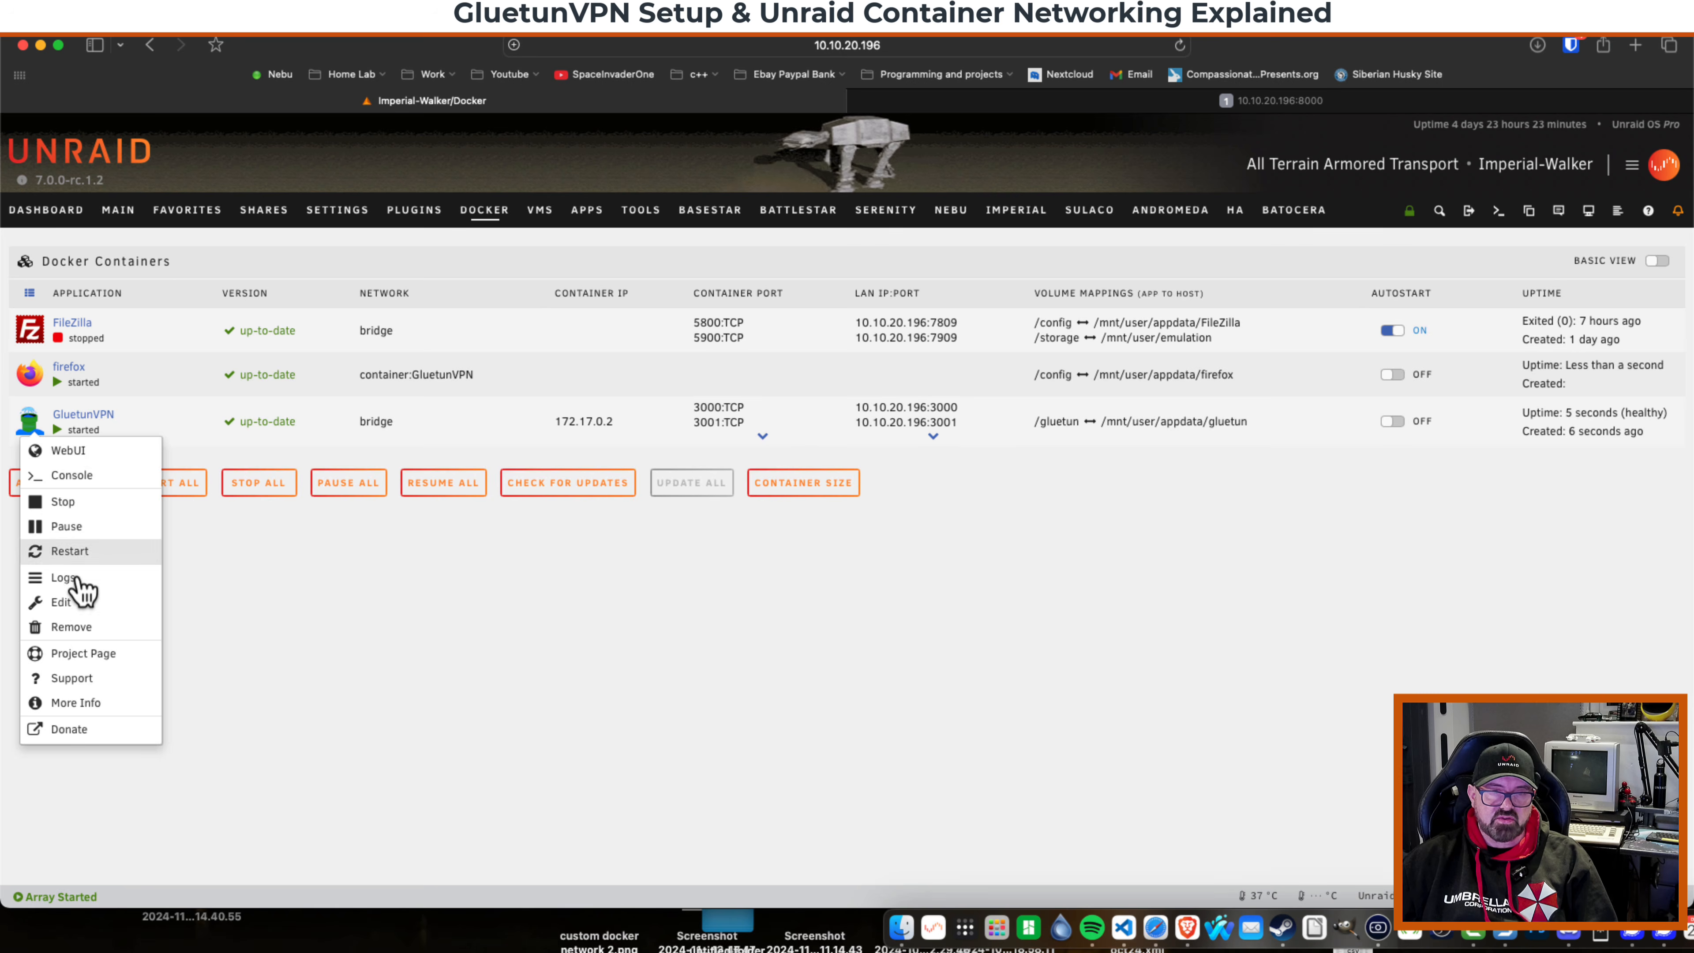
pyautogui.click(61, 602)
pyautogui.scroll(-3, 799, 523)
pyautogui.scroll(-15, 797, 524)
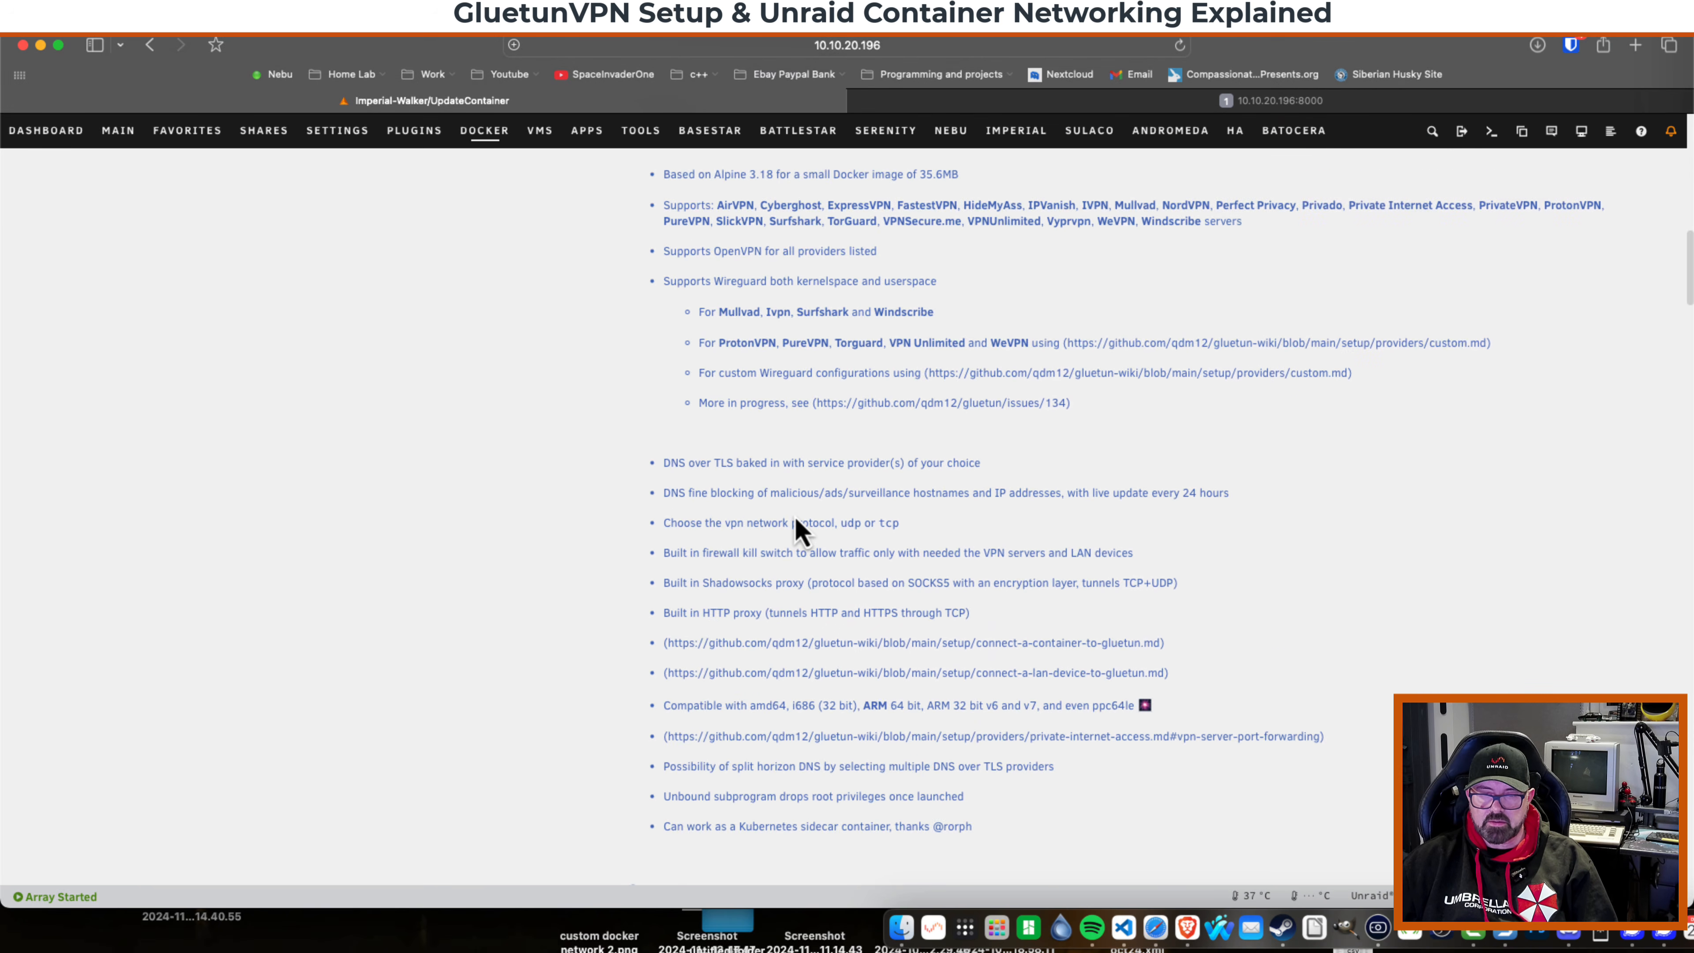
pyautogui.scroll(-10, 793, 513)
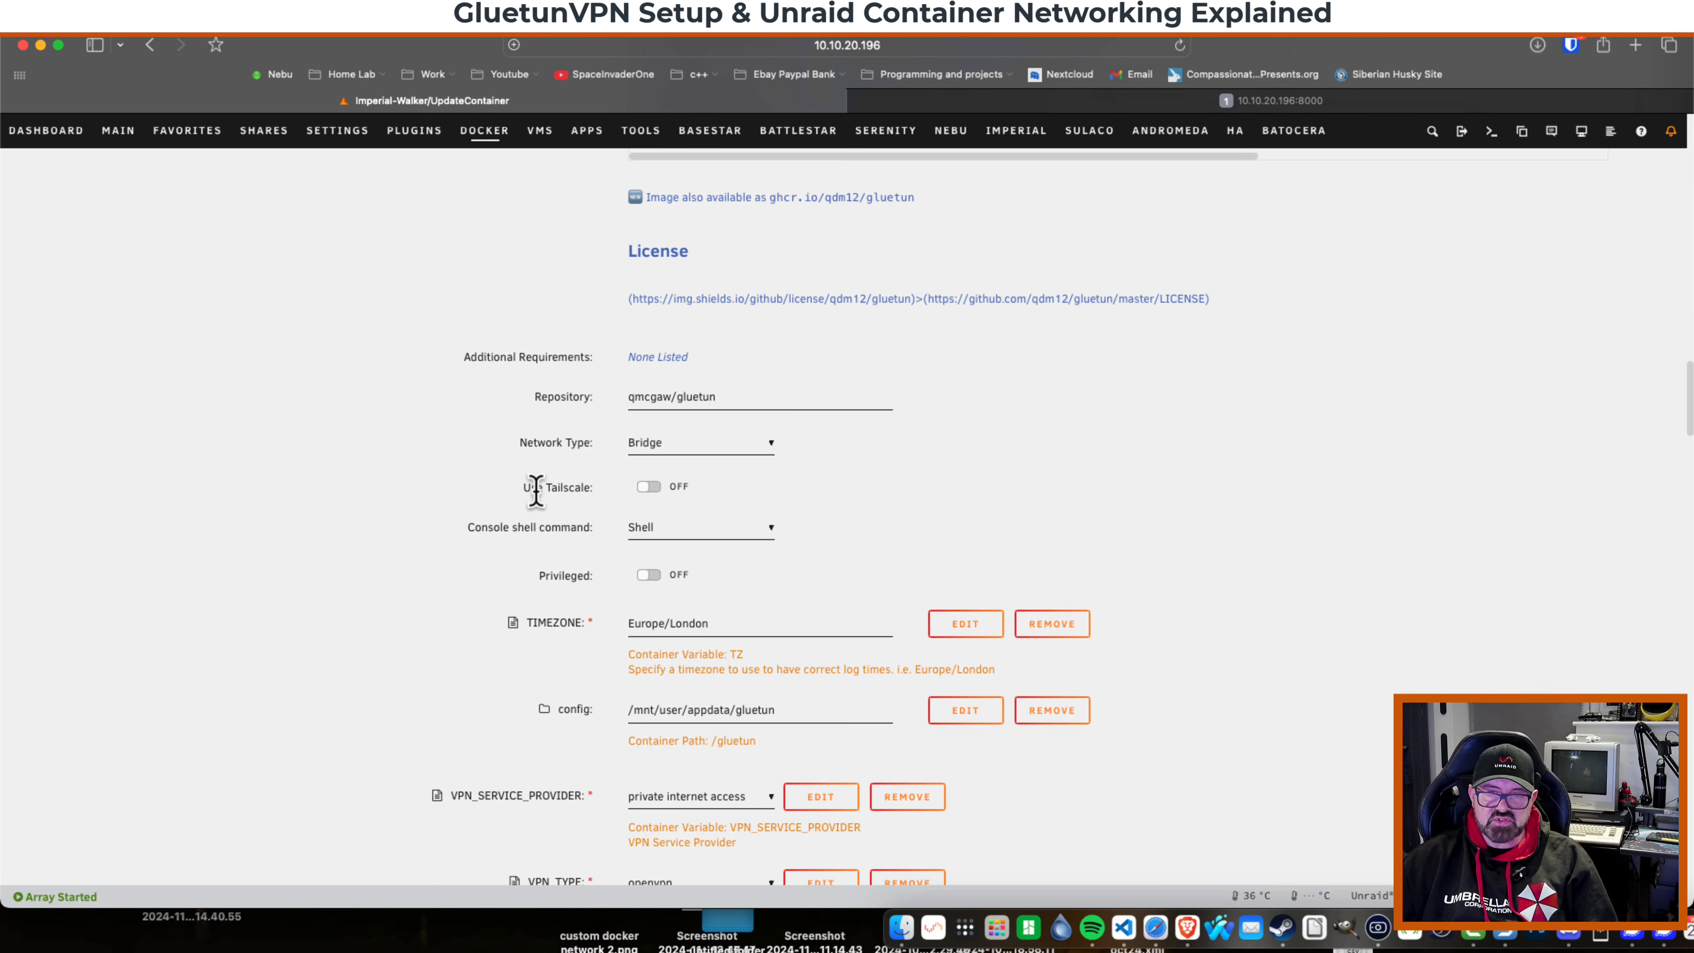
pyautogui.click(659, 490)
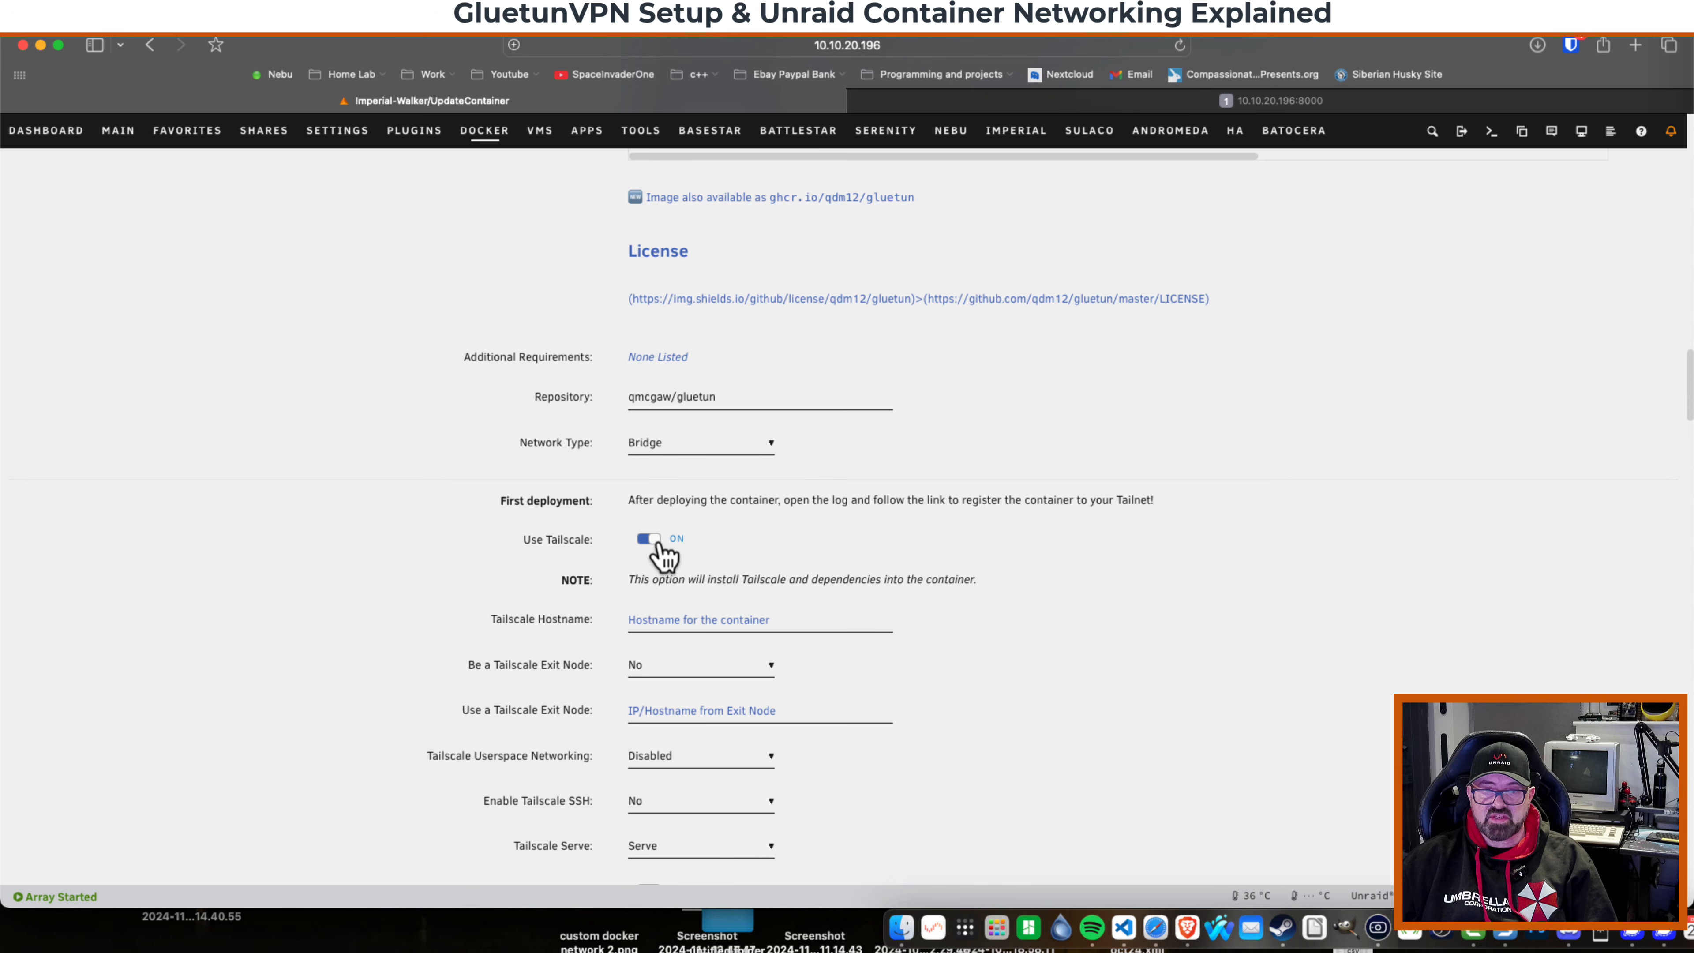
# Set the Tailscale hostname to Netherlands-VPN and make the container a Tailscale exit node.
pyautogui.click(656, 616)
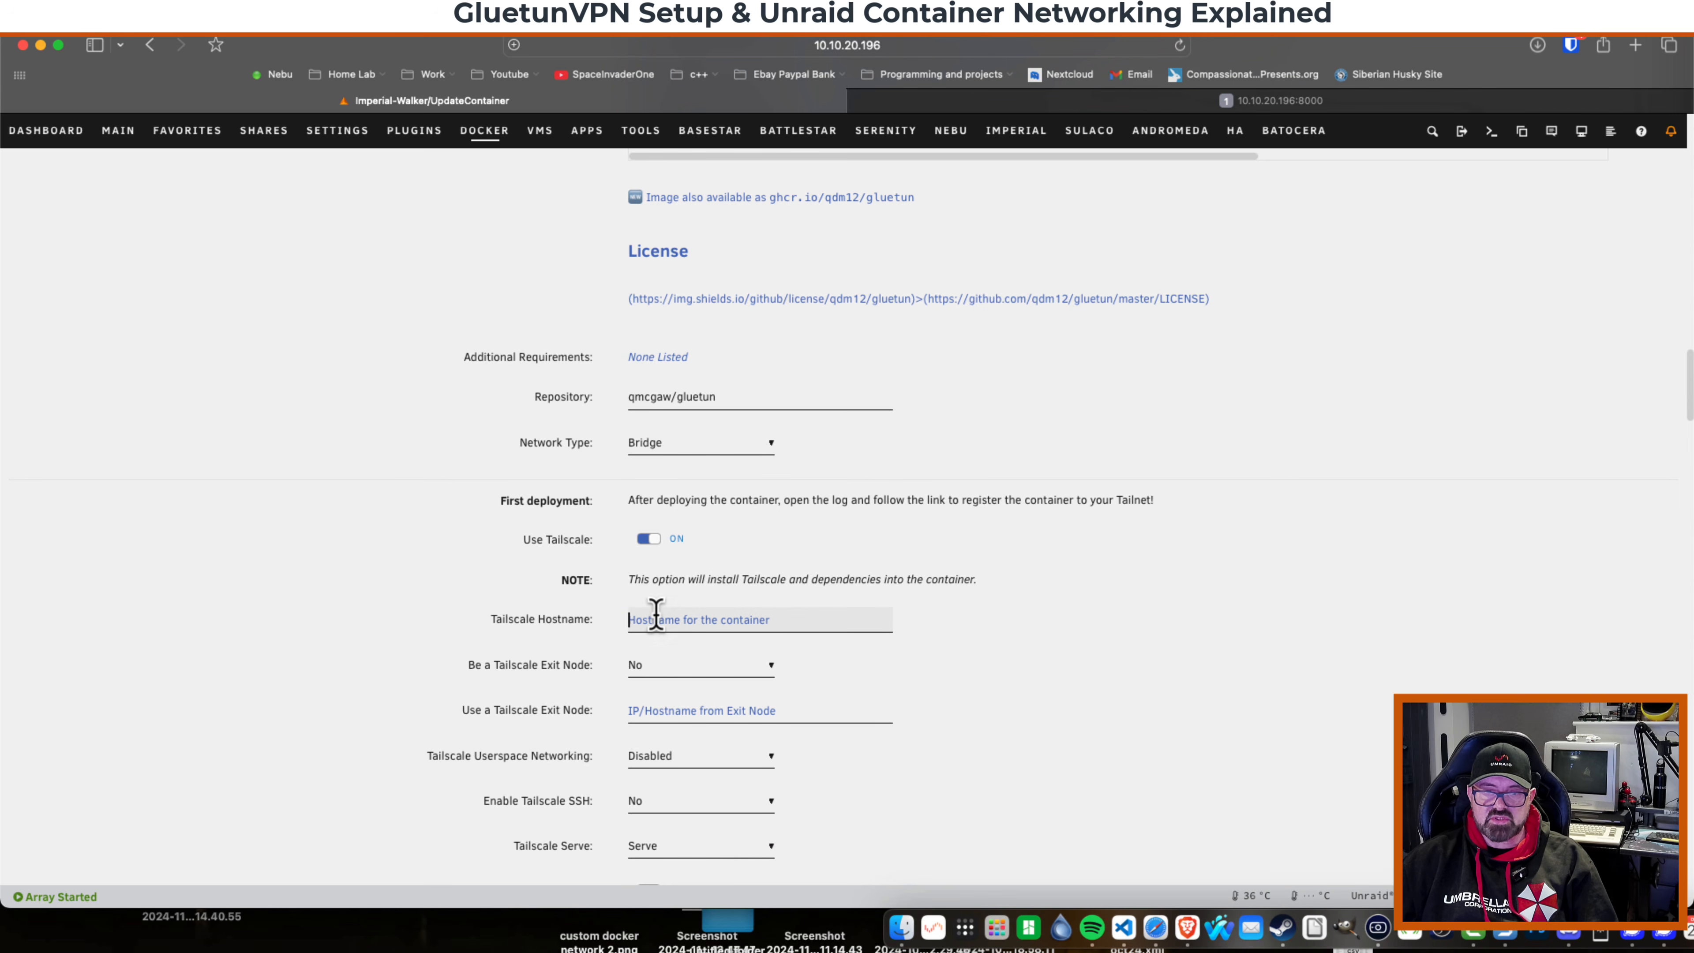
pyautogui.write('Netherlands')
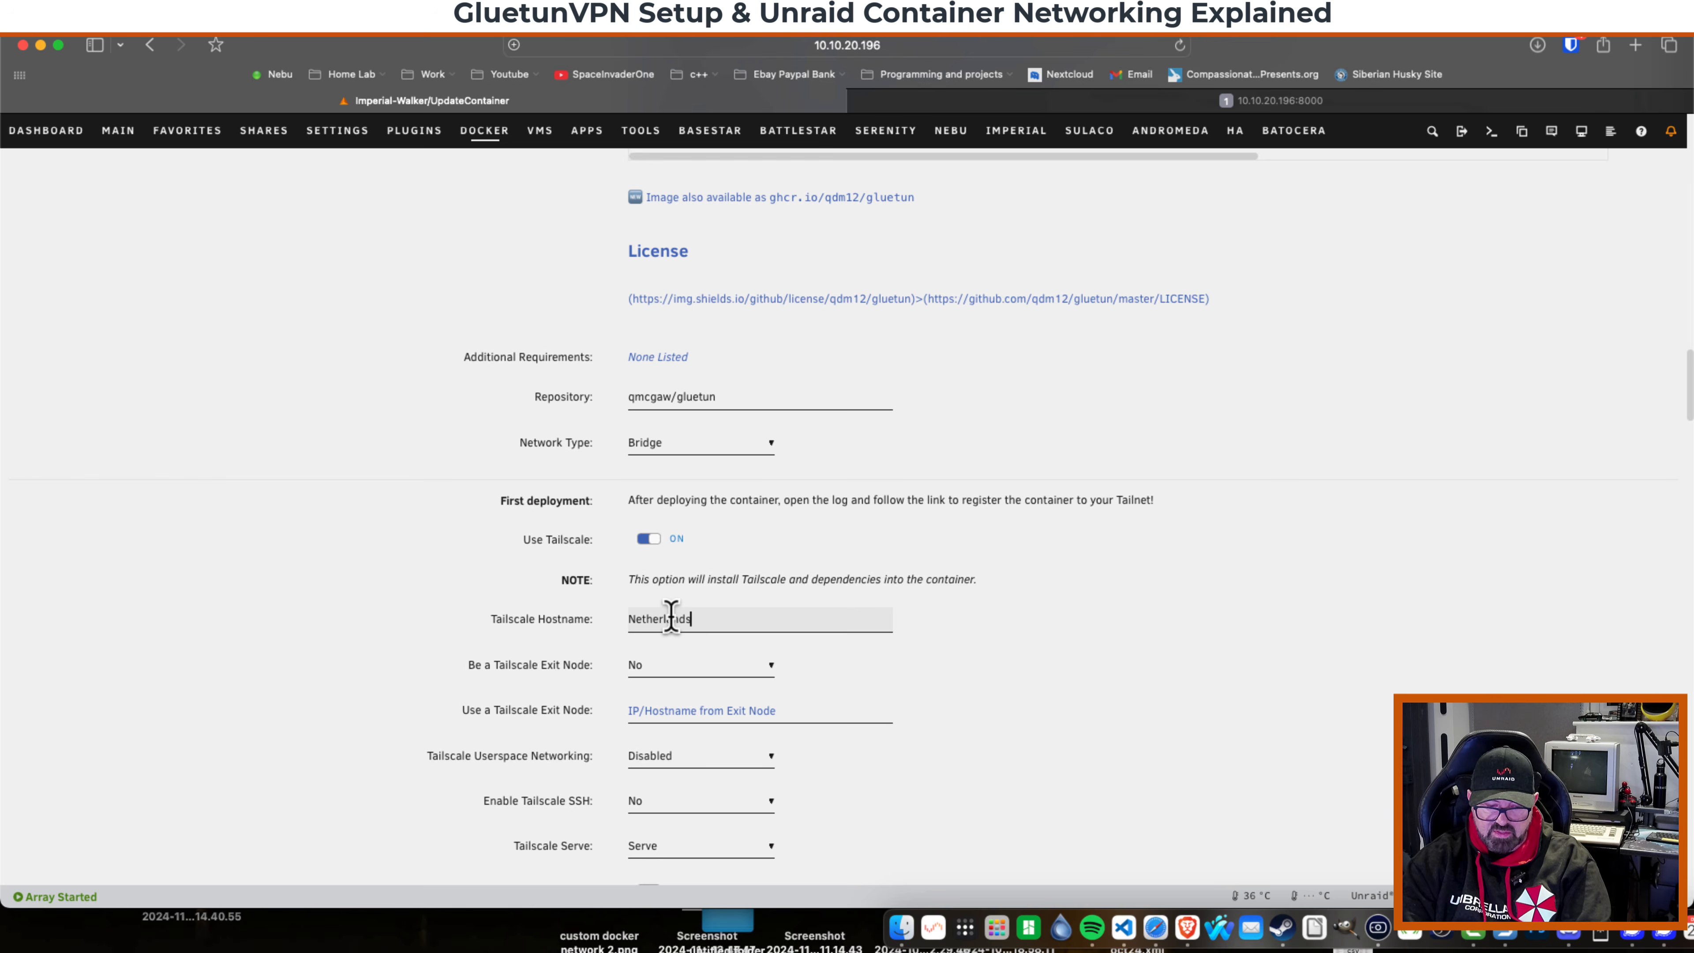
pyautogui.write('-VPN')
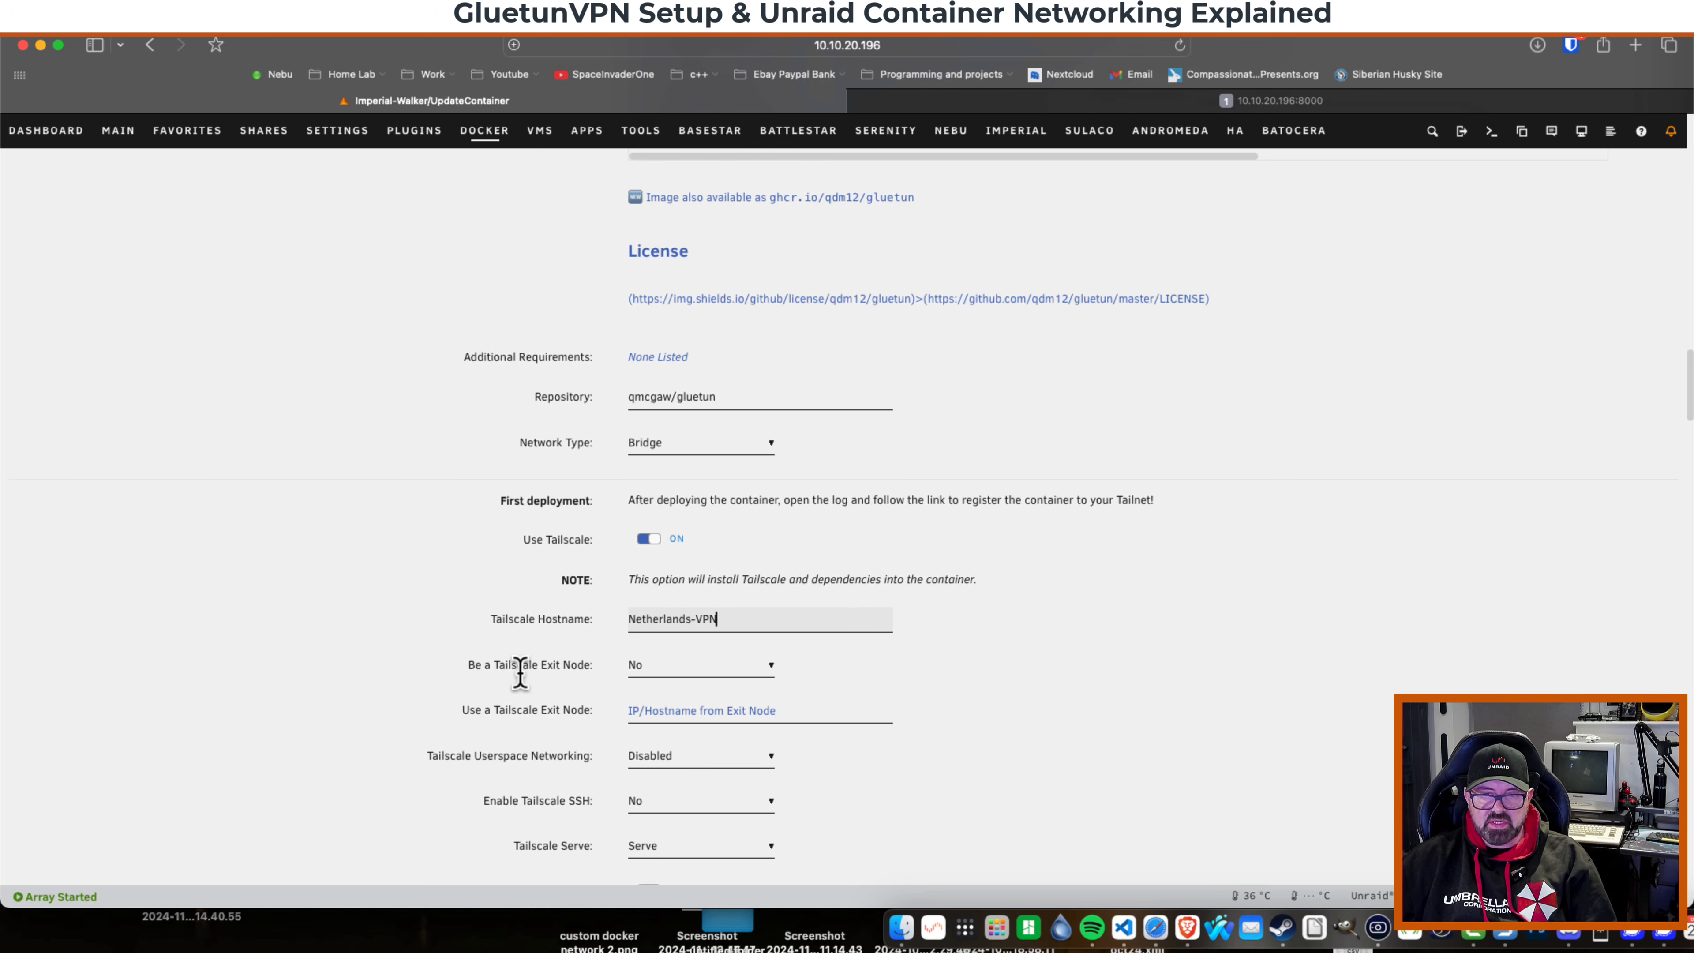
pyautogui.click(655, 668)
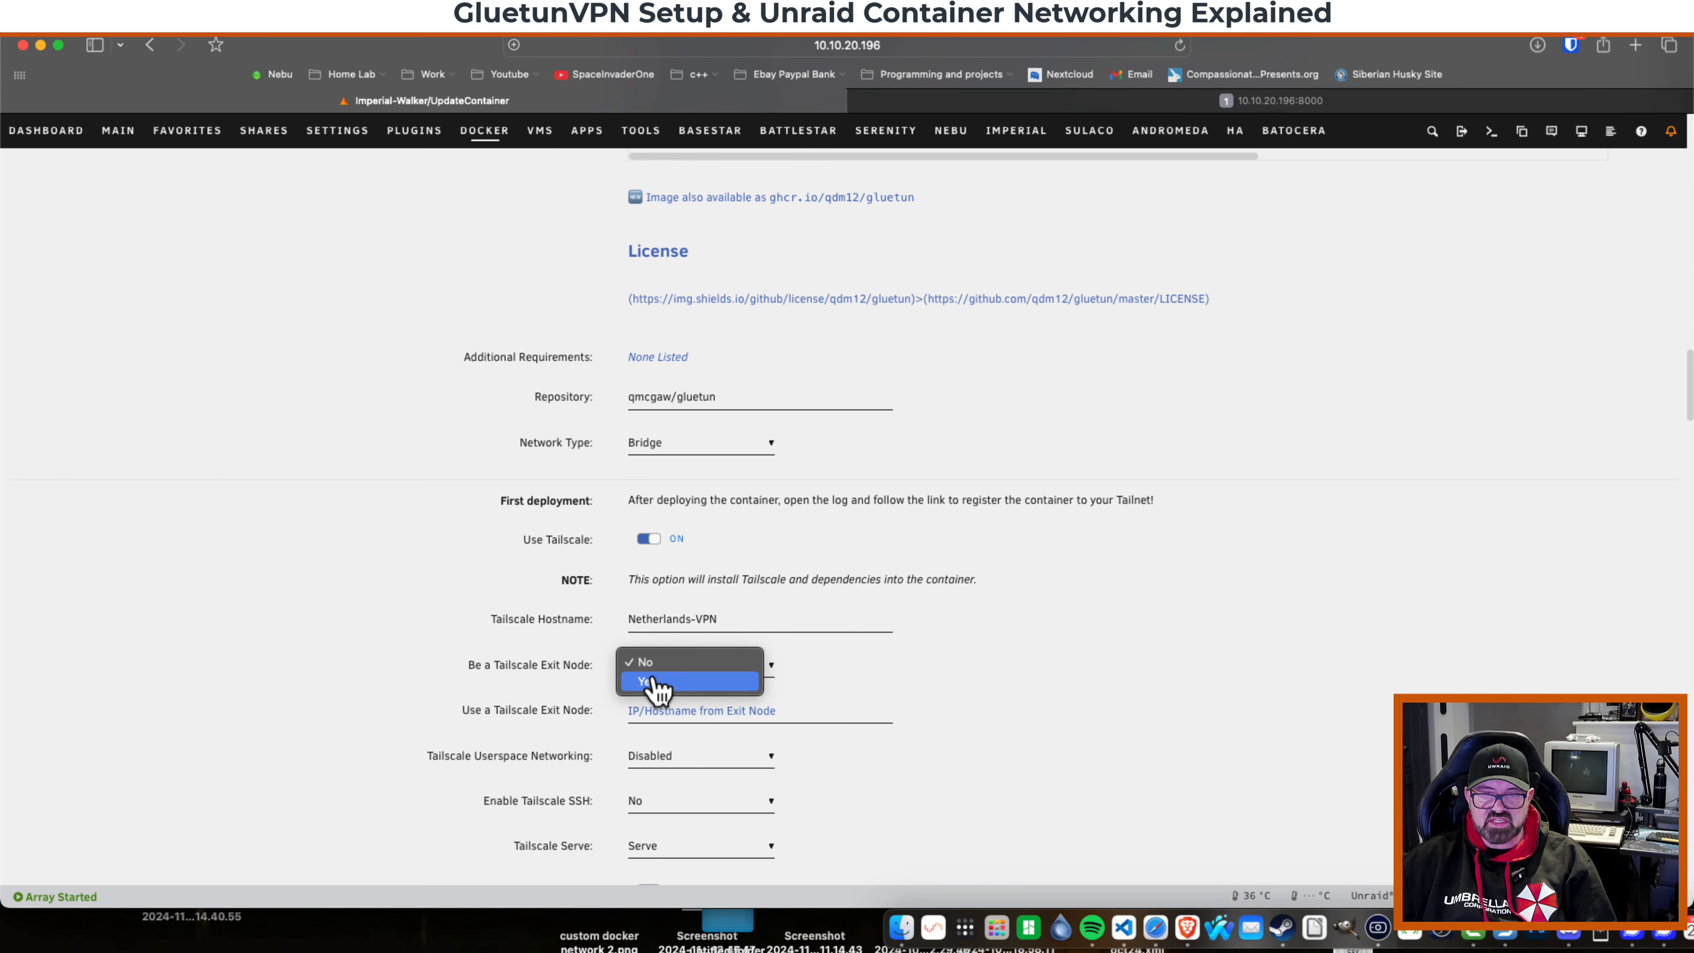
pyautogui.click(657, 686)
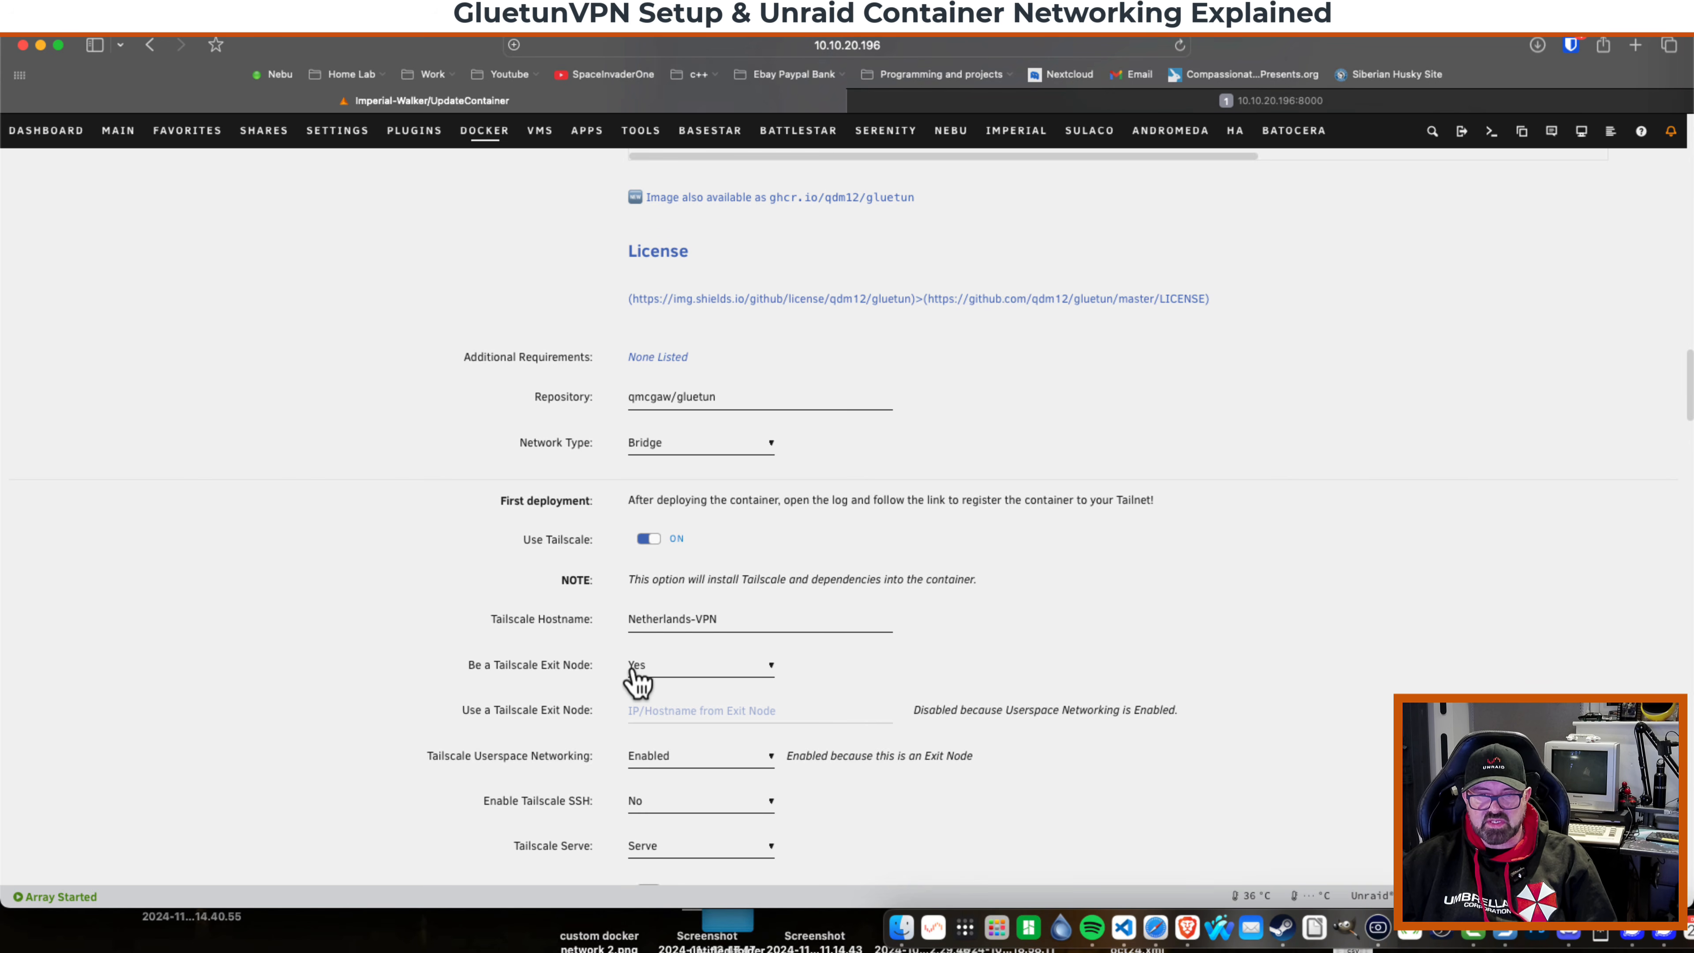
# Set FIREWALL_OUTBOUND_SUBNETS to 10.10.20.0/24,100.64.0.0/10 to allow LAN and Tailscale traffic.
pyautogui.scroll(-5, 788, 700)
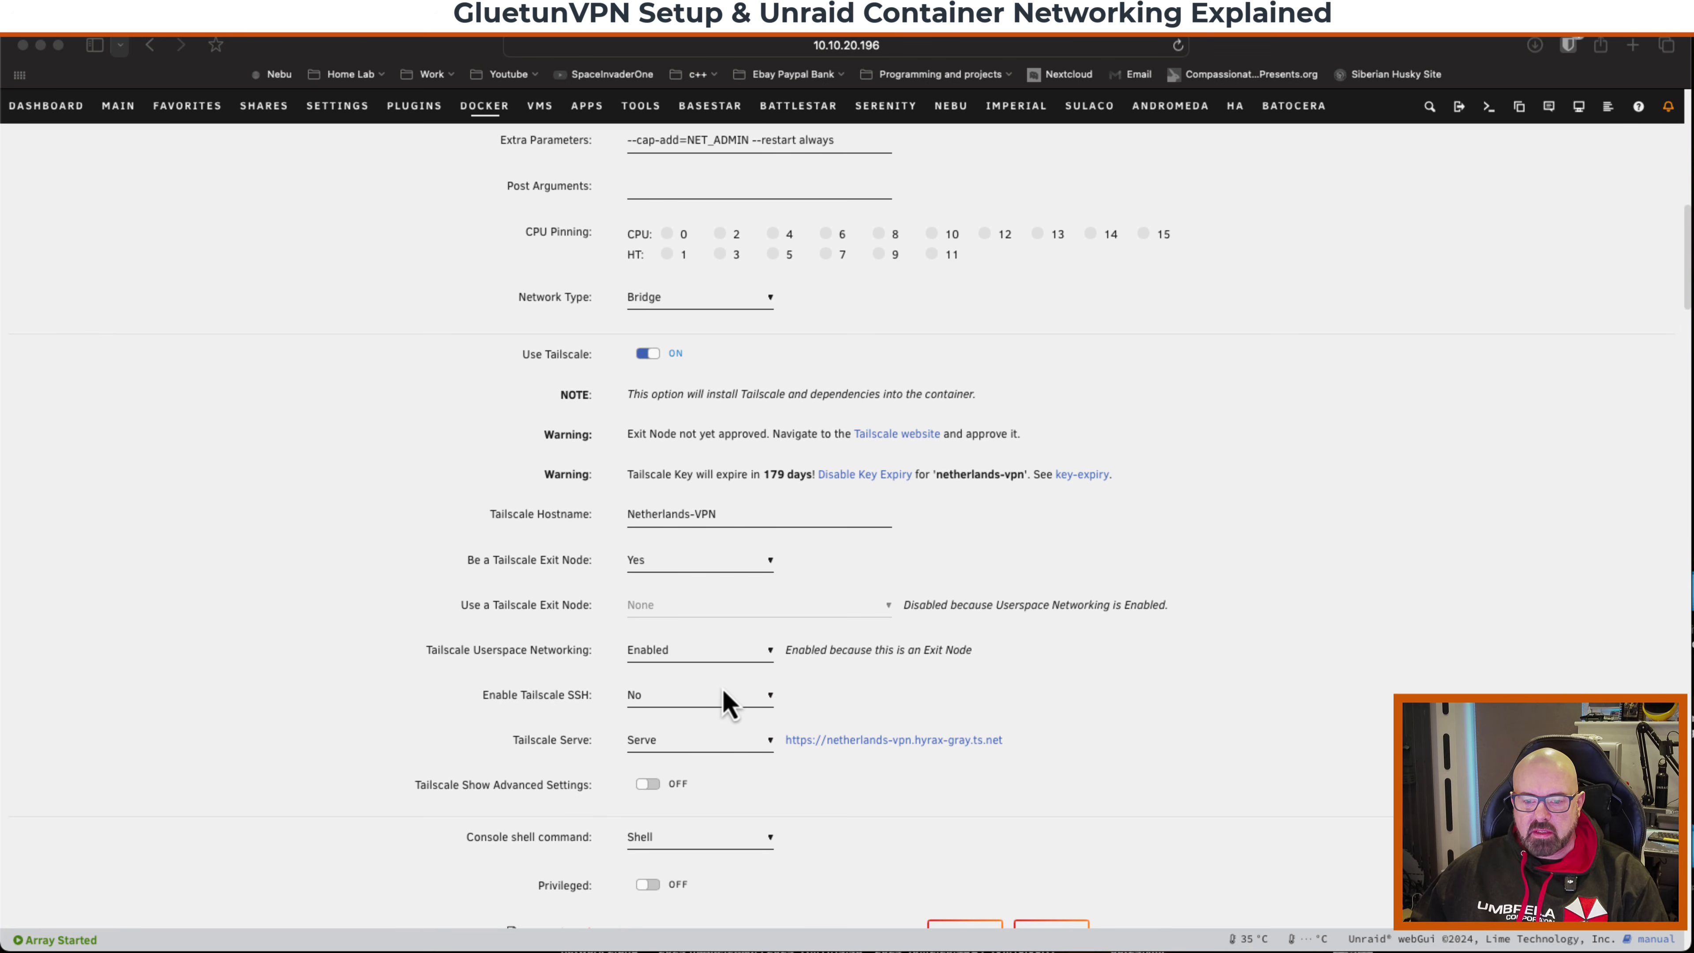
pyautogui.scroll(-15, 724, 691)
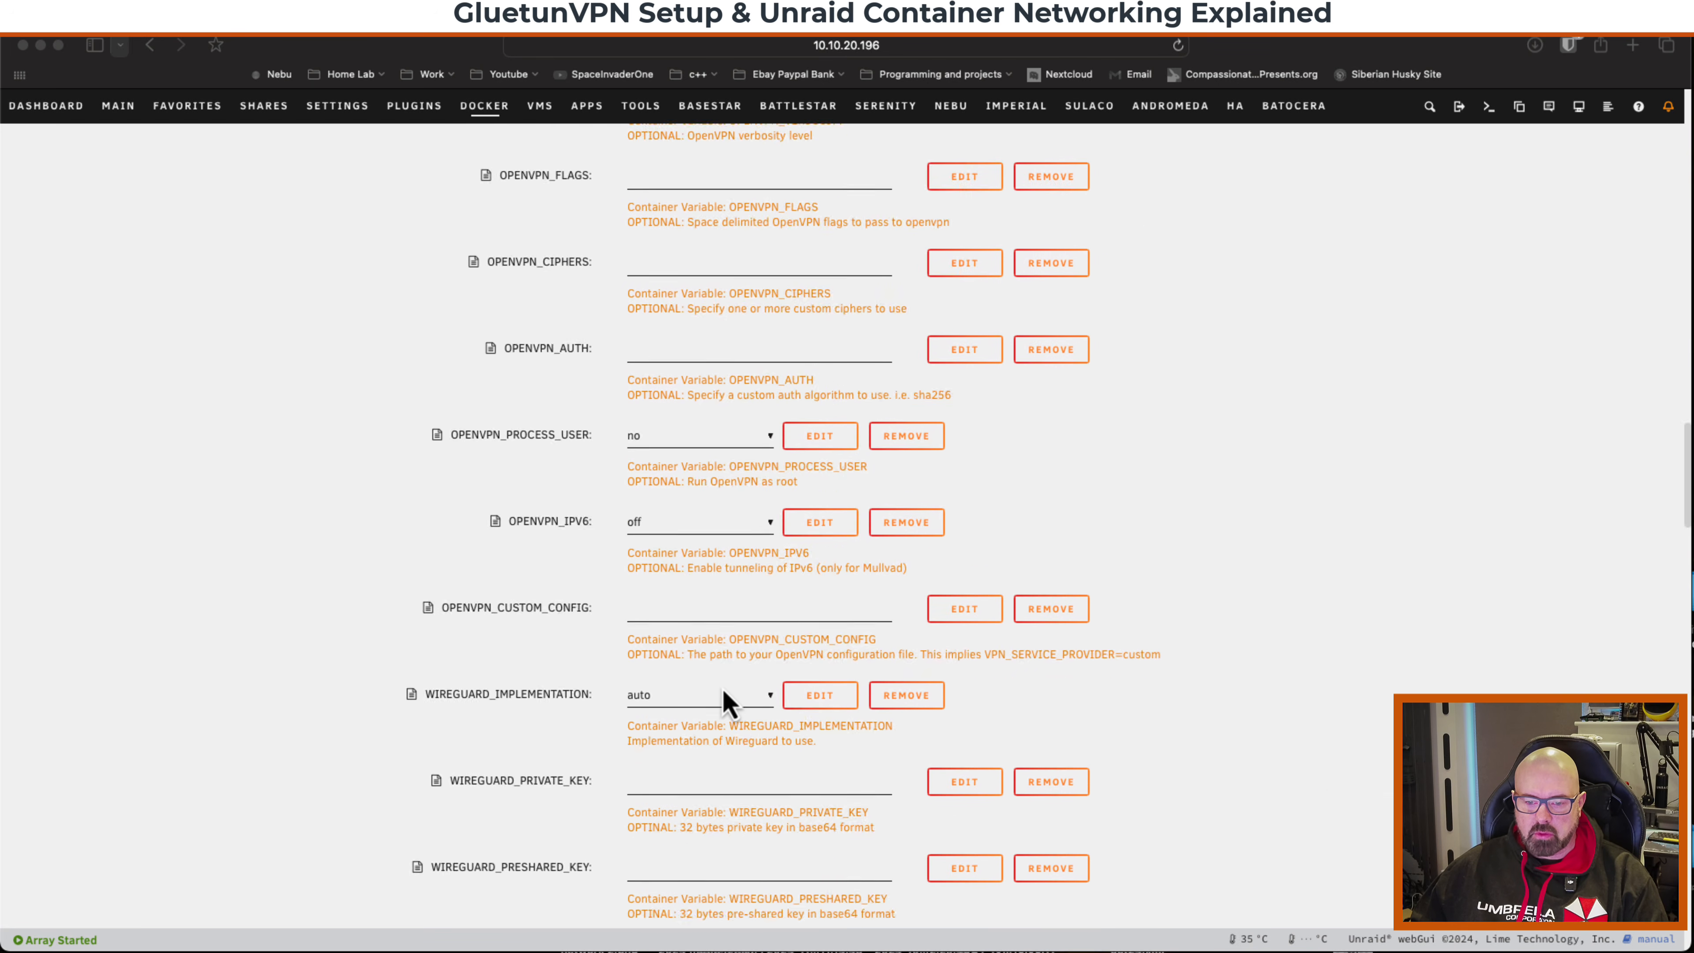
pyautogui.scroll(-20, 727, 701)
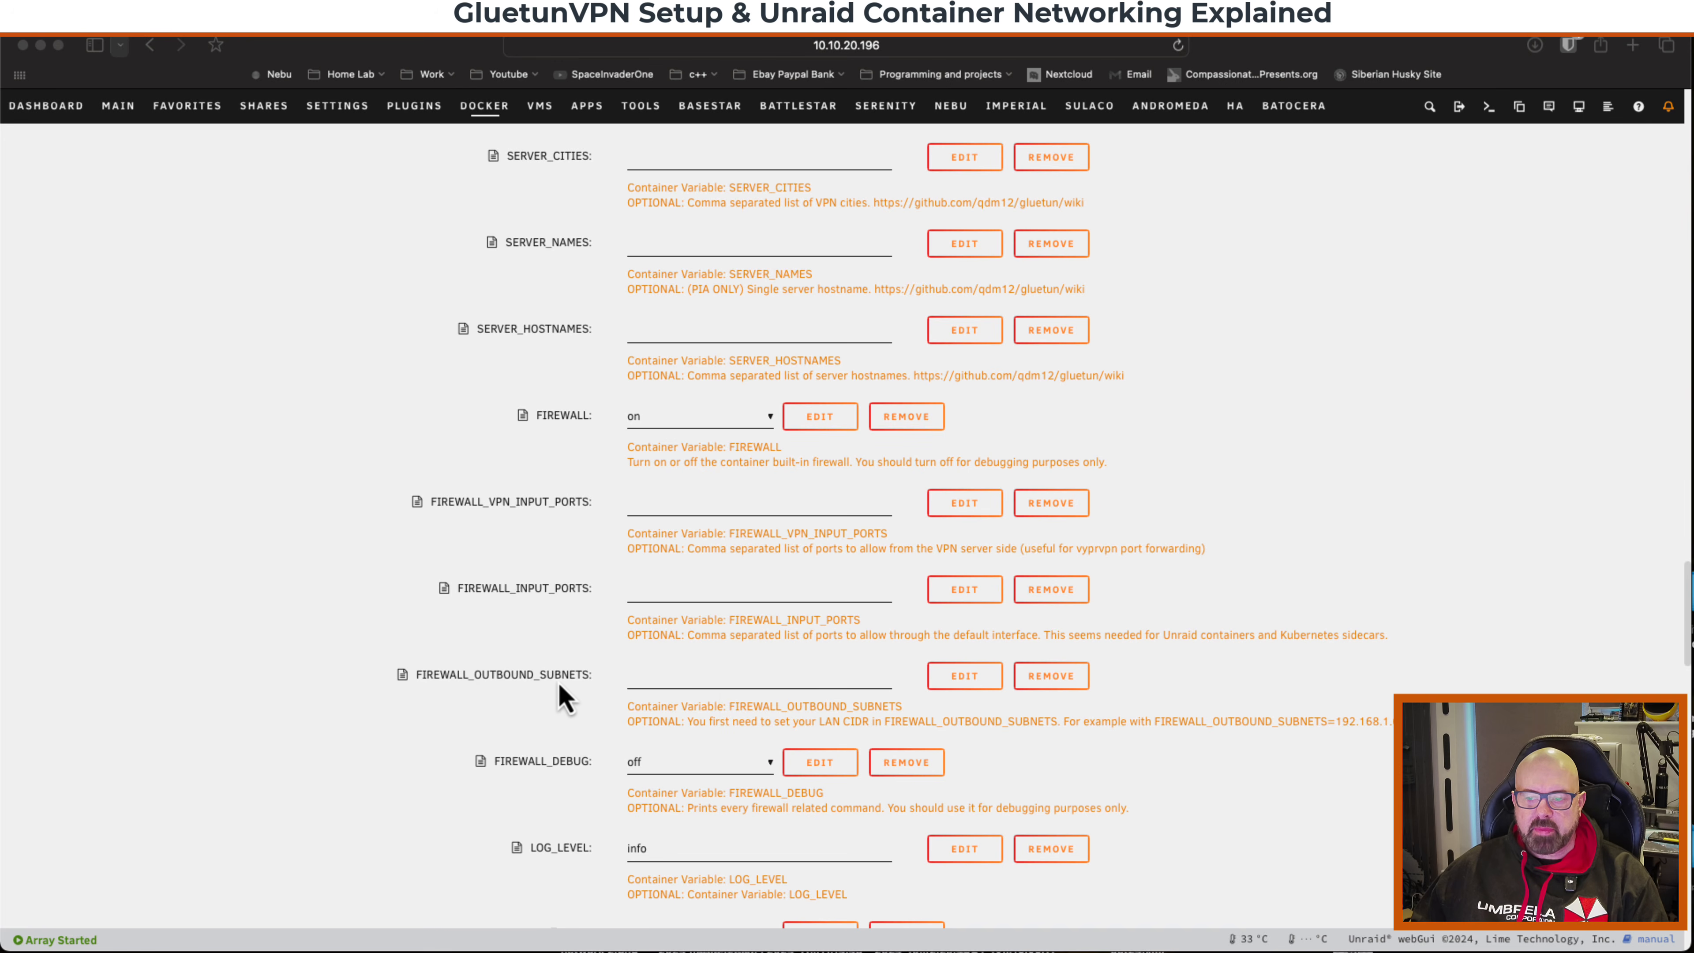
pyautogui.click(654, 690)
pyautogui.click(651, 677)
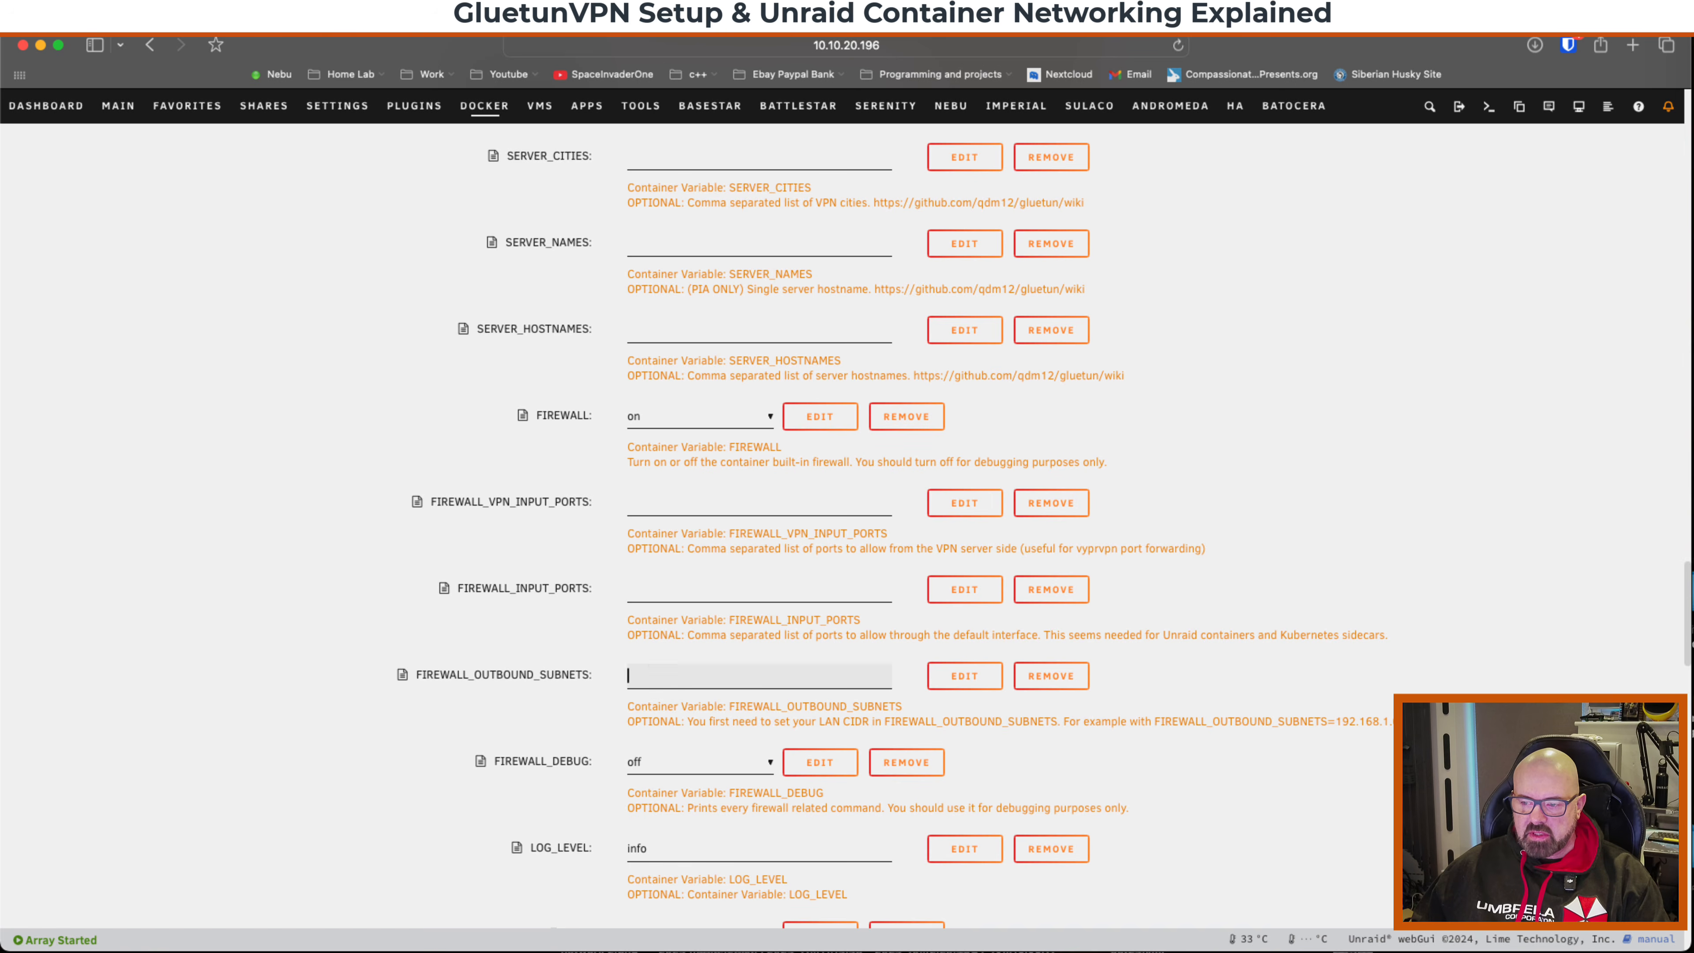
pyautogui.moveTo(1335, 722); pyautogui.dragTo(1419, 723)
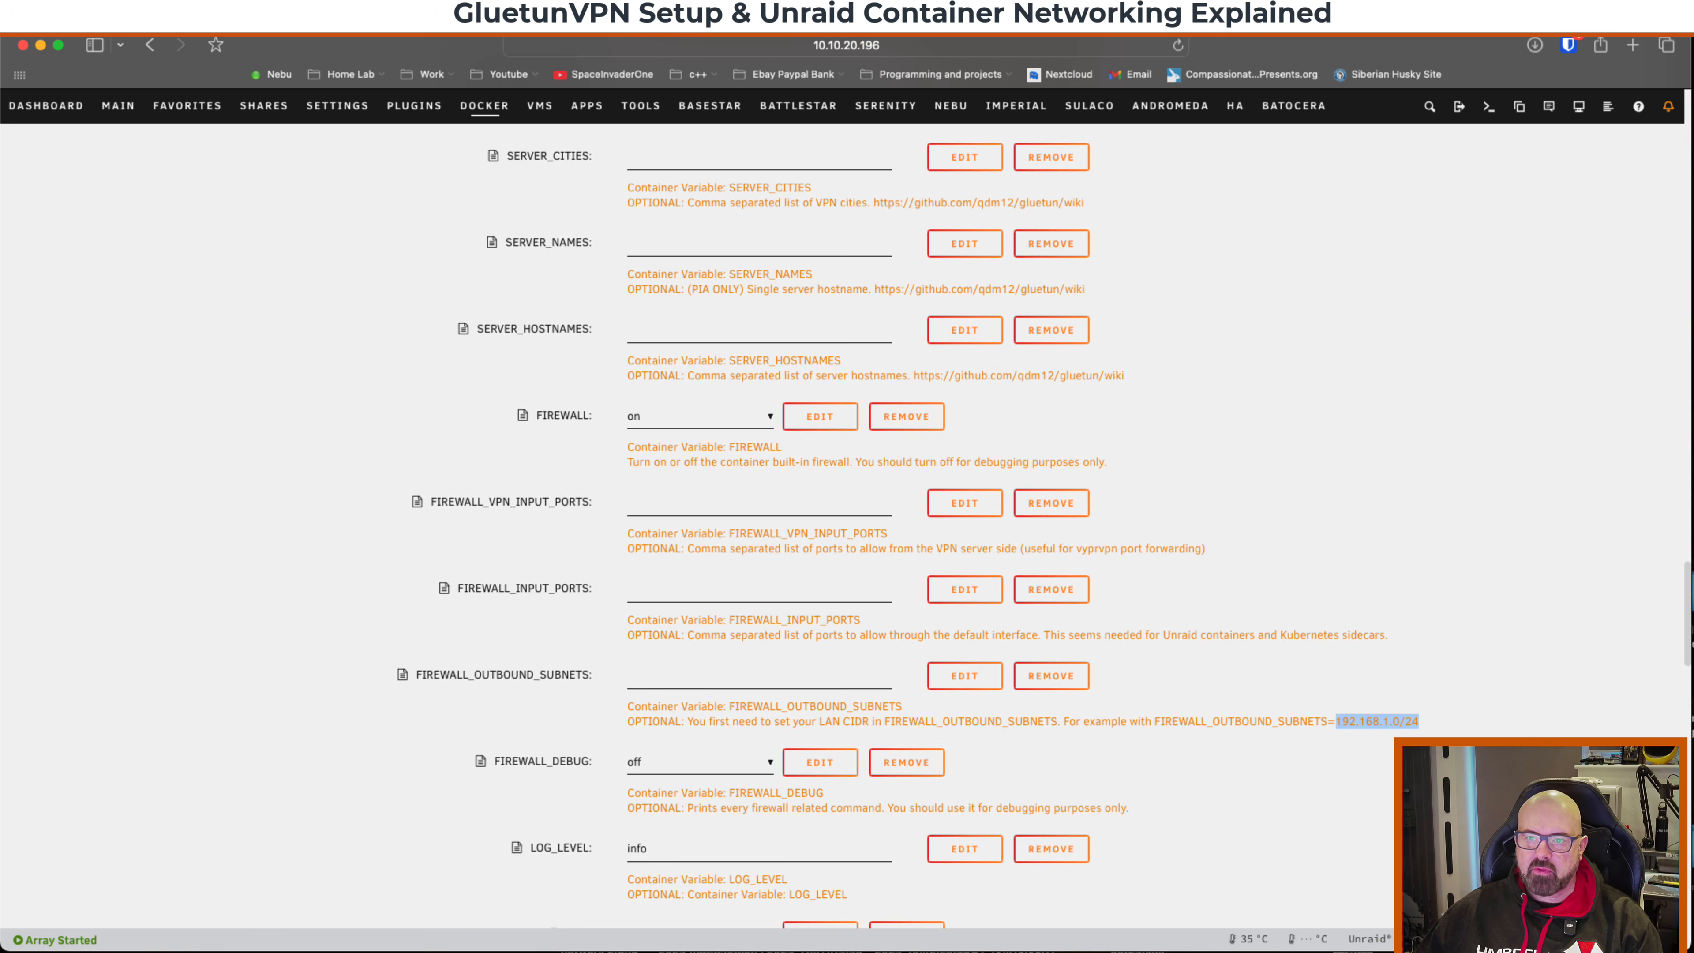
pyautogui.click(674, 676)
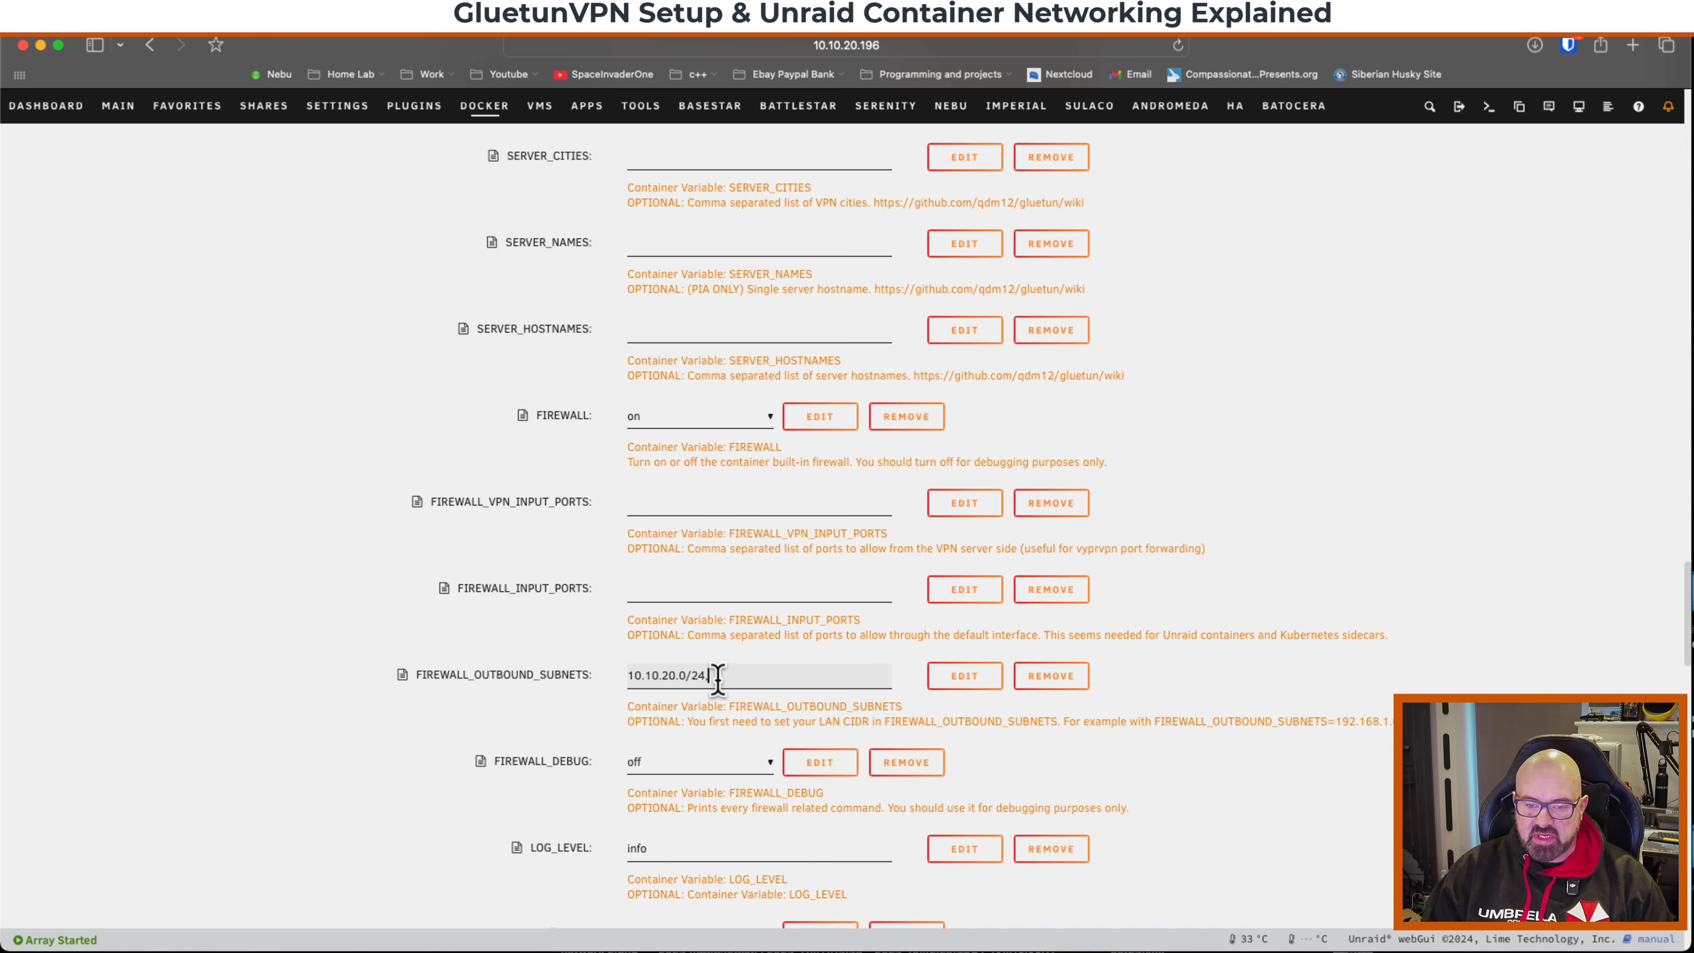
pyautogui.press('BackSpace')
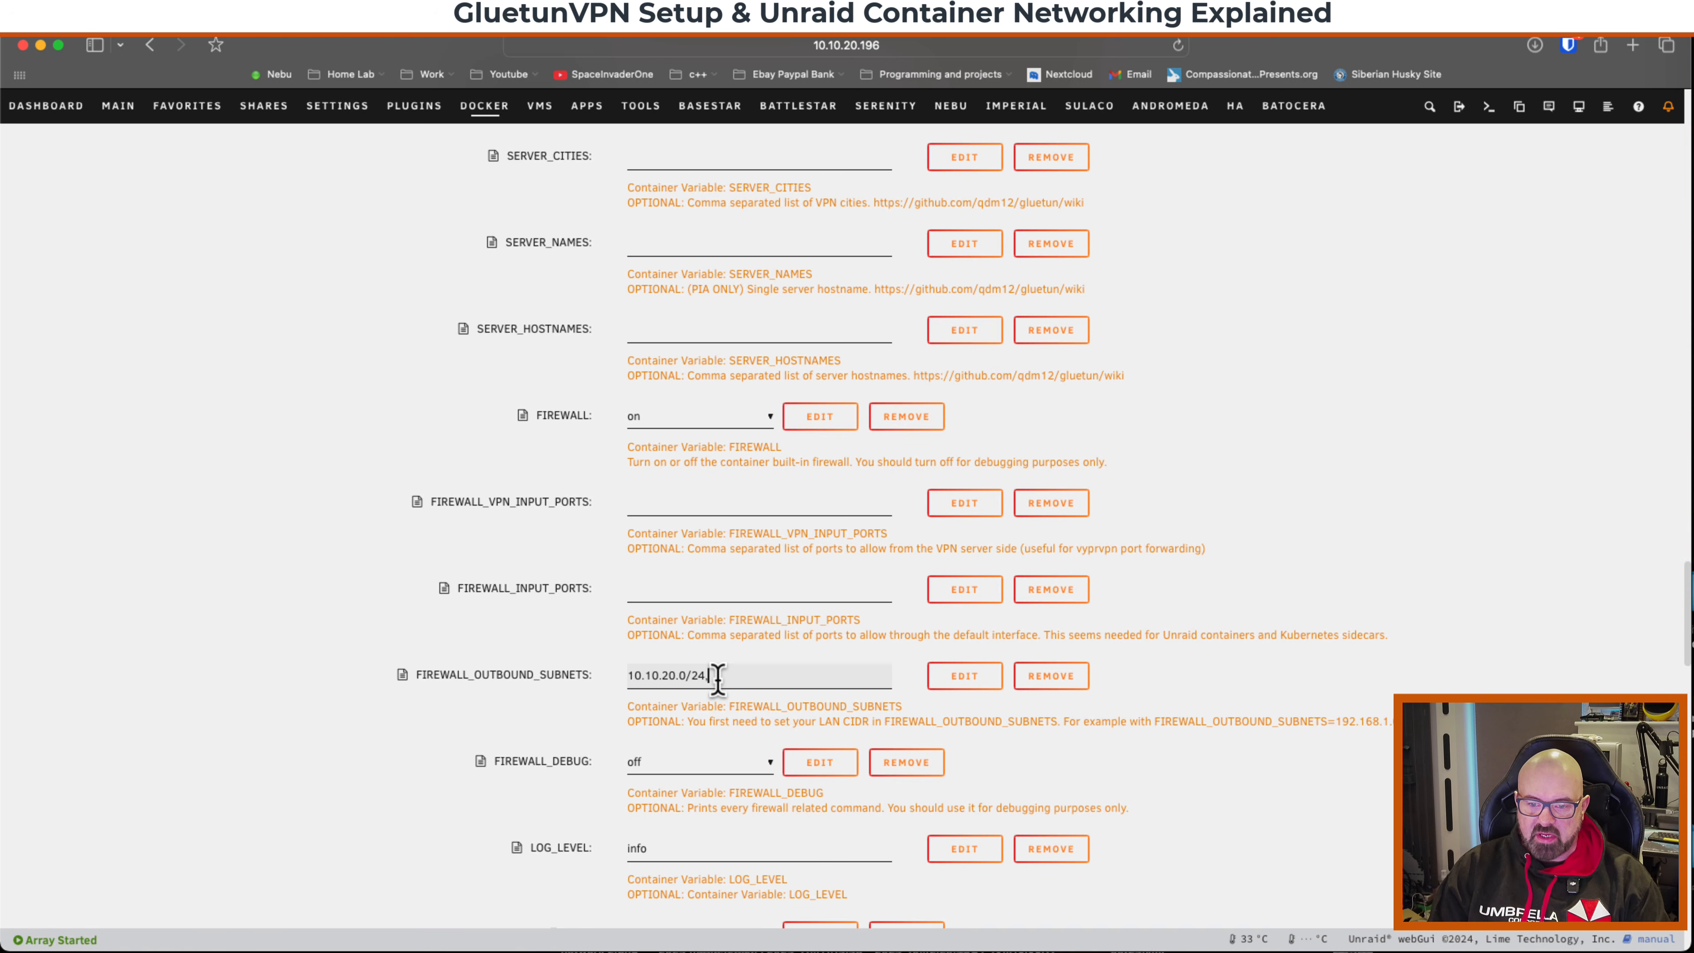
pyautogui.write('100.64.0.0/10')
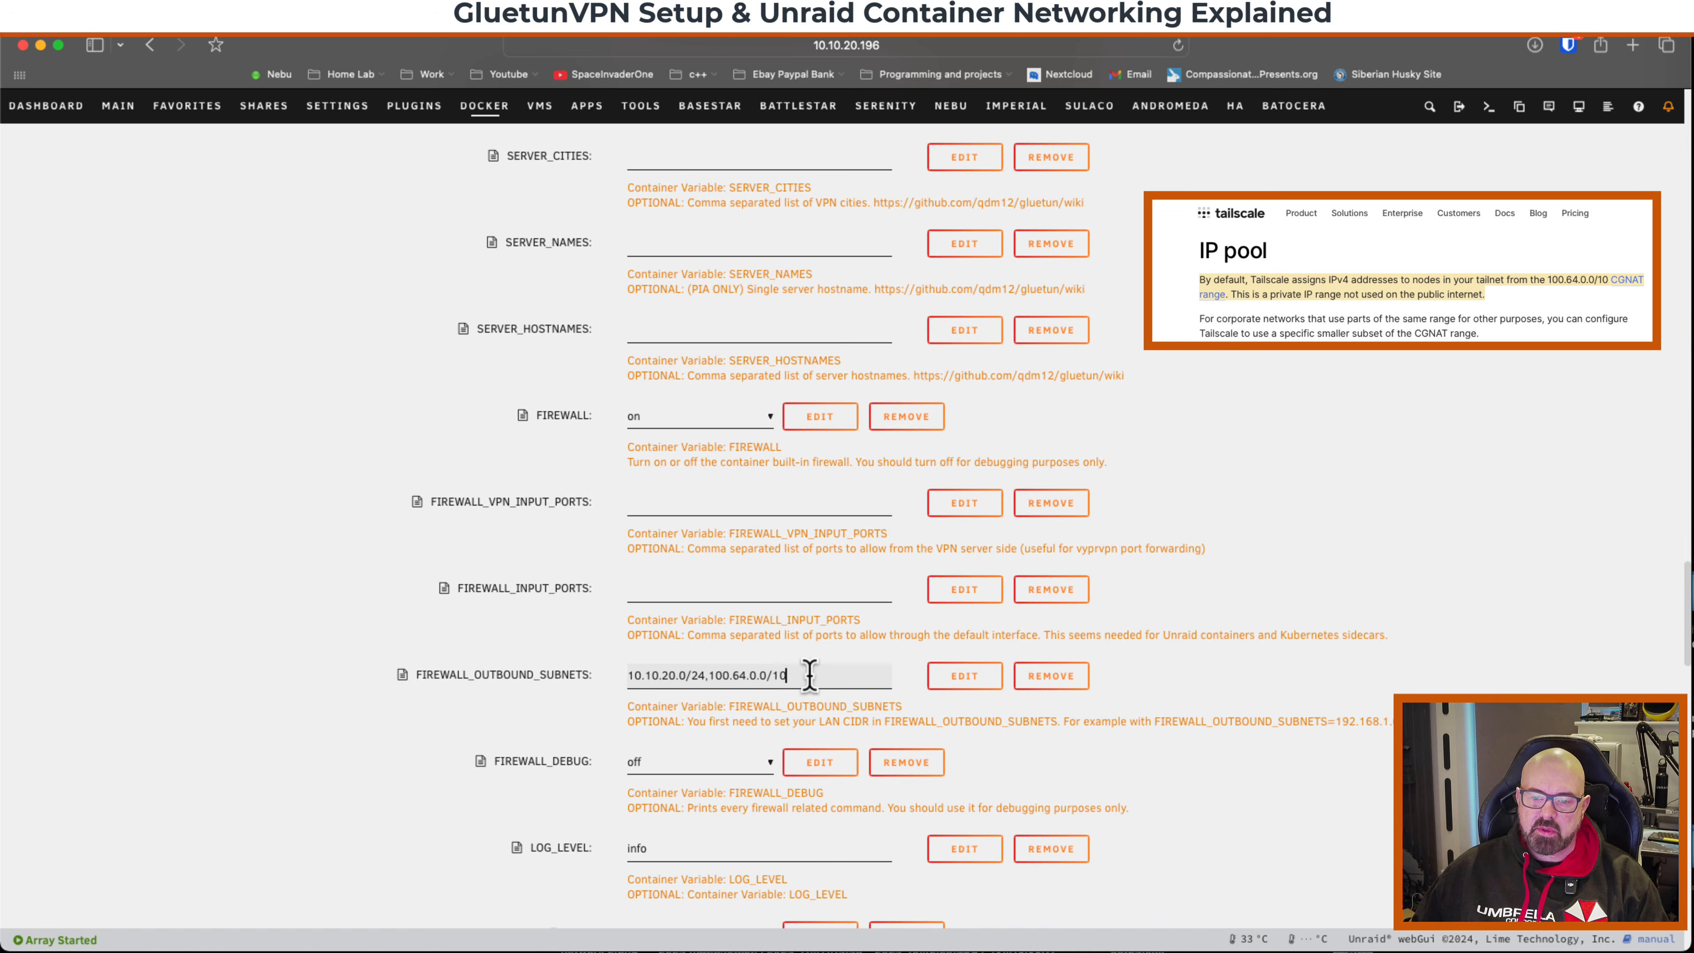
pyautogui.moveTo(709, 677); pyautogui.dragTo(787, 676)
pyautogui.press('super+c')
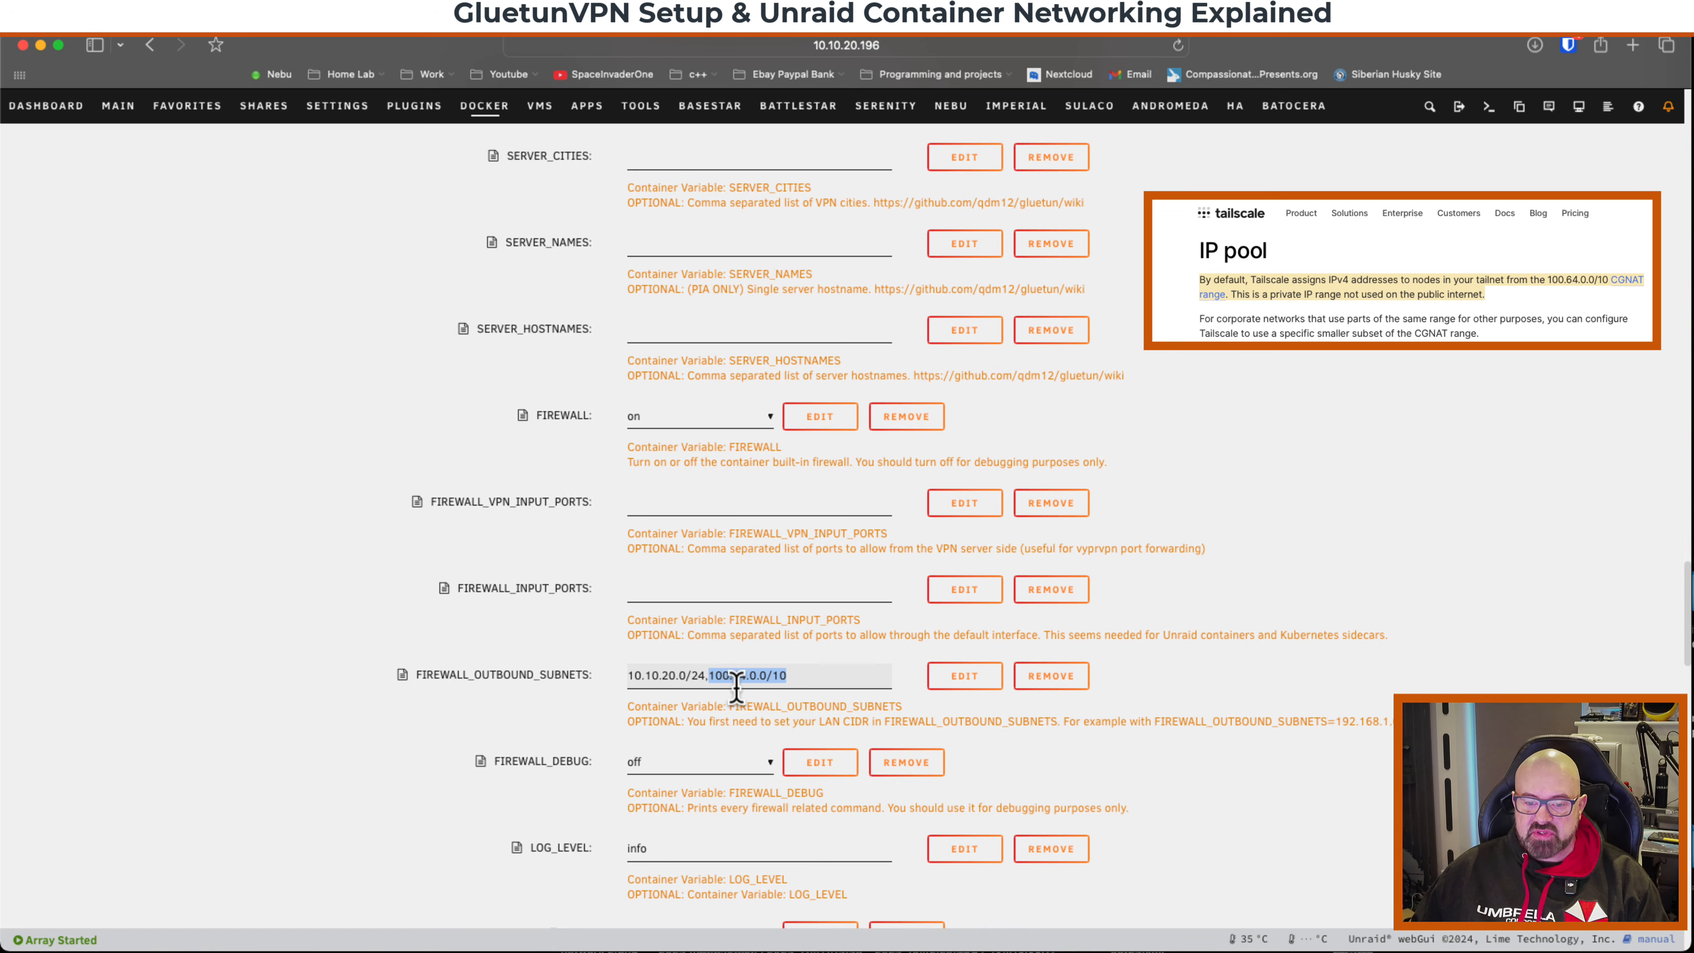
pyautogui.scroll(-1, 629, 724)
pyautogui.scroll(-5, 628, 721)
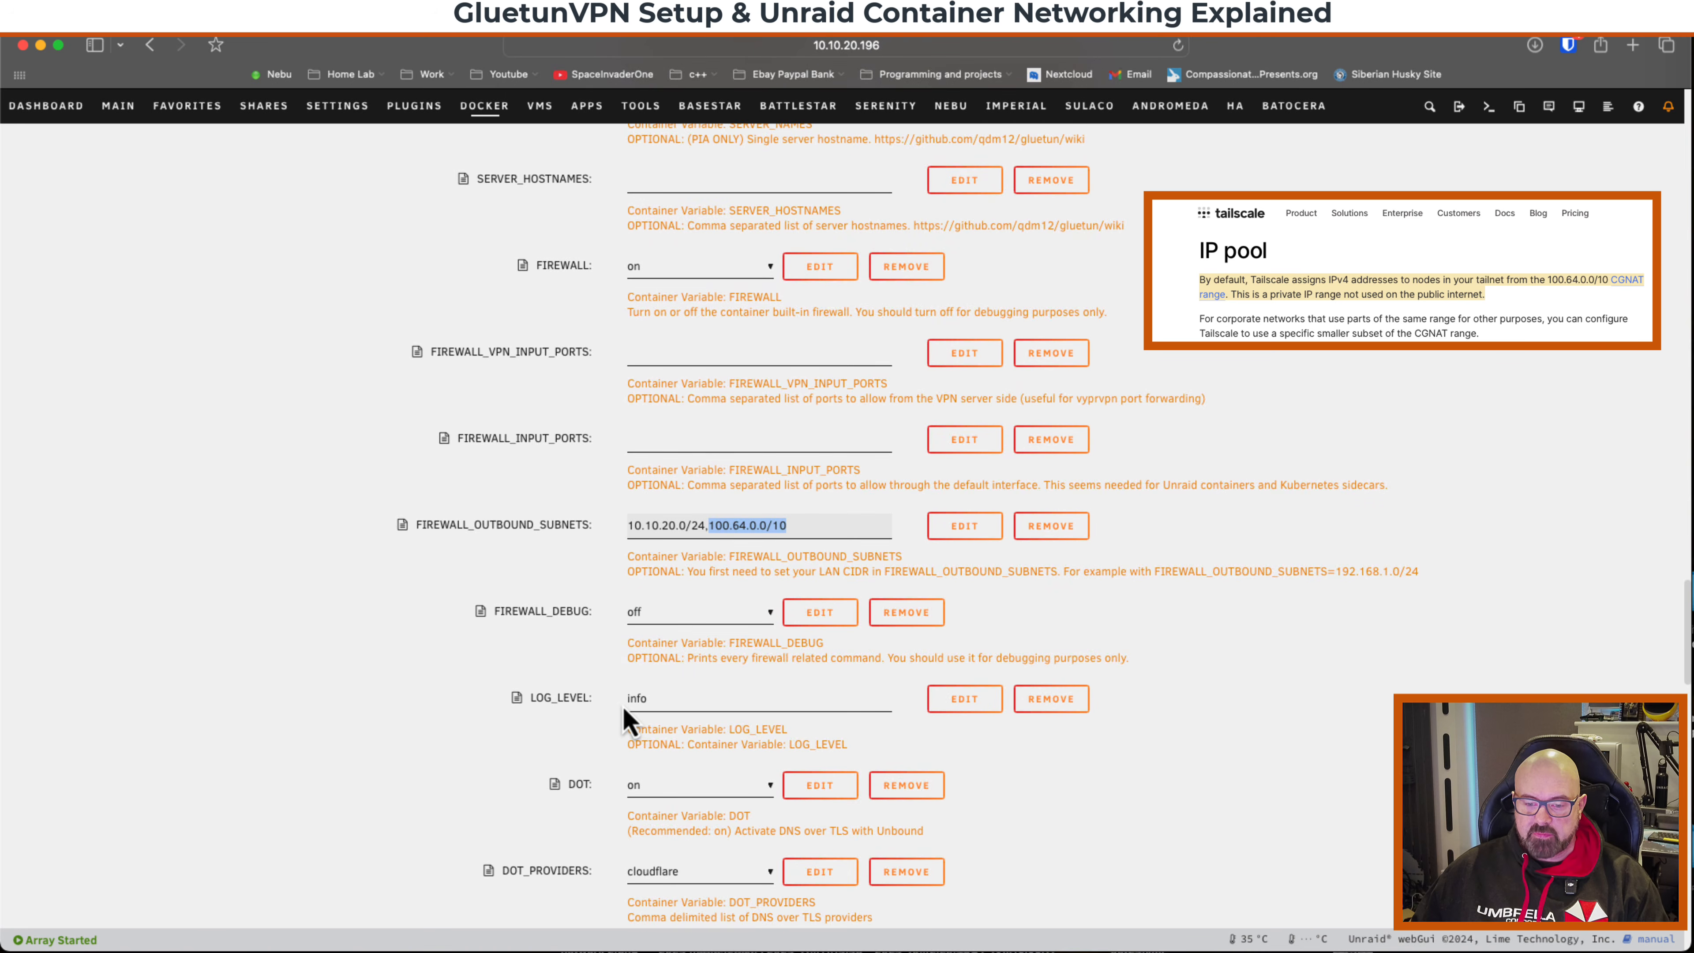
pyautogui.scroll(-3, 628, 721)
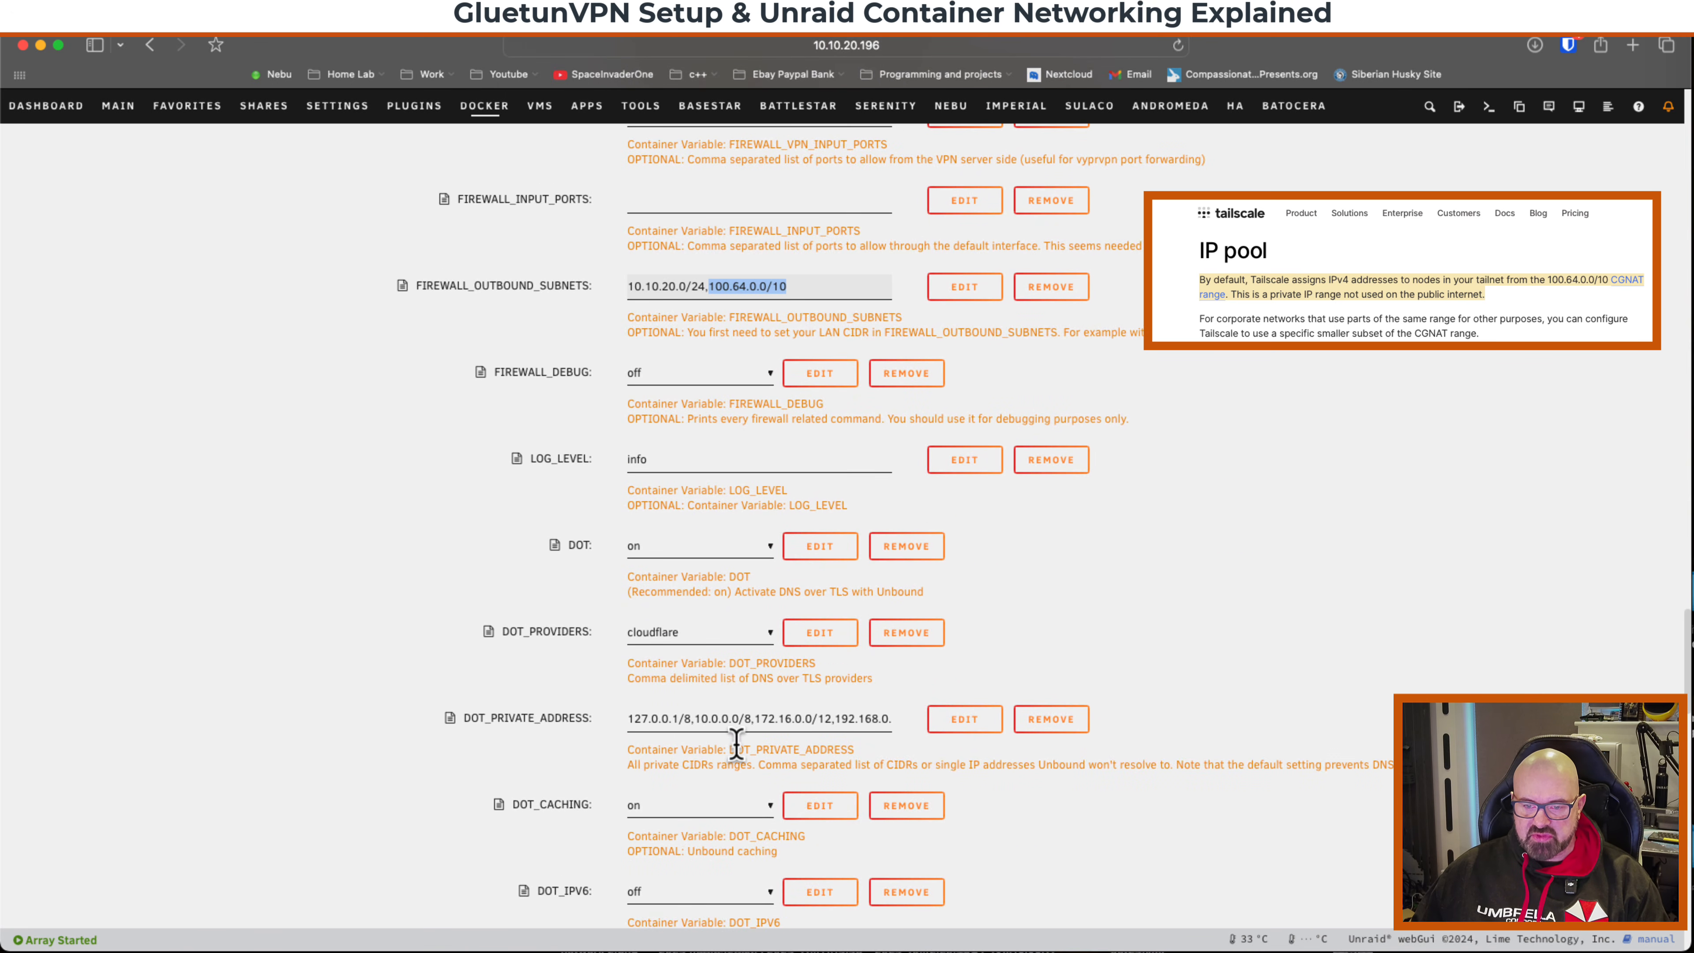
# Add 100.64.0.0/10 to DOT_PRIVATE_ADDRESS, right after 127.0.0.1/8.
pyautogui.moveTo(686, 287); pyautogui.dragTo(628, 286)
pyautogui.doubleClick(713, 718)
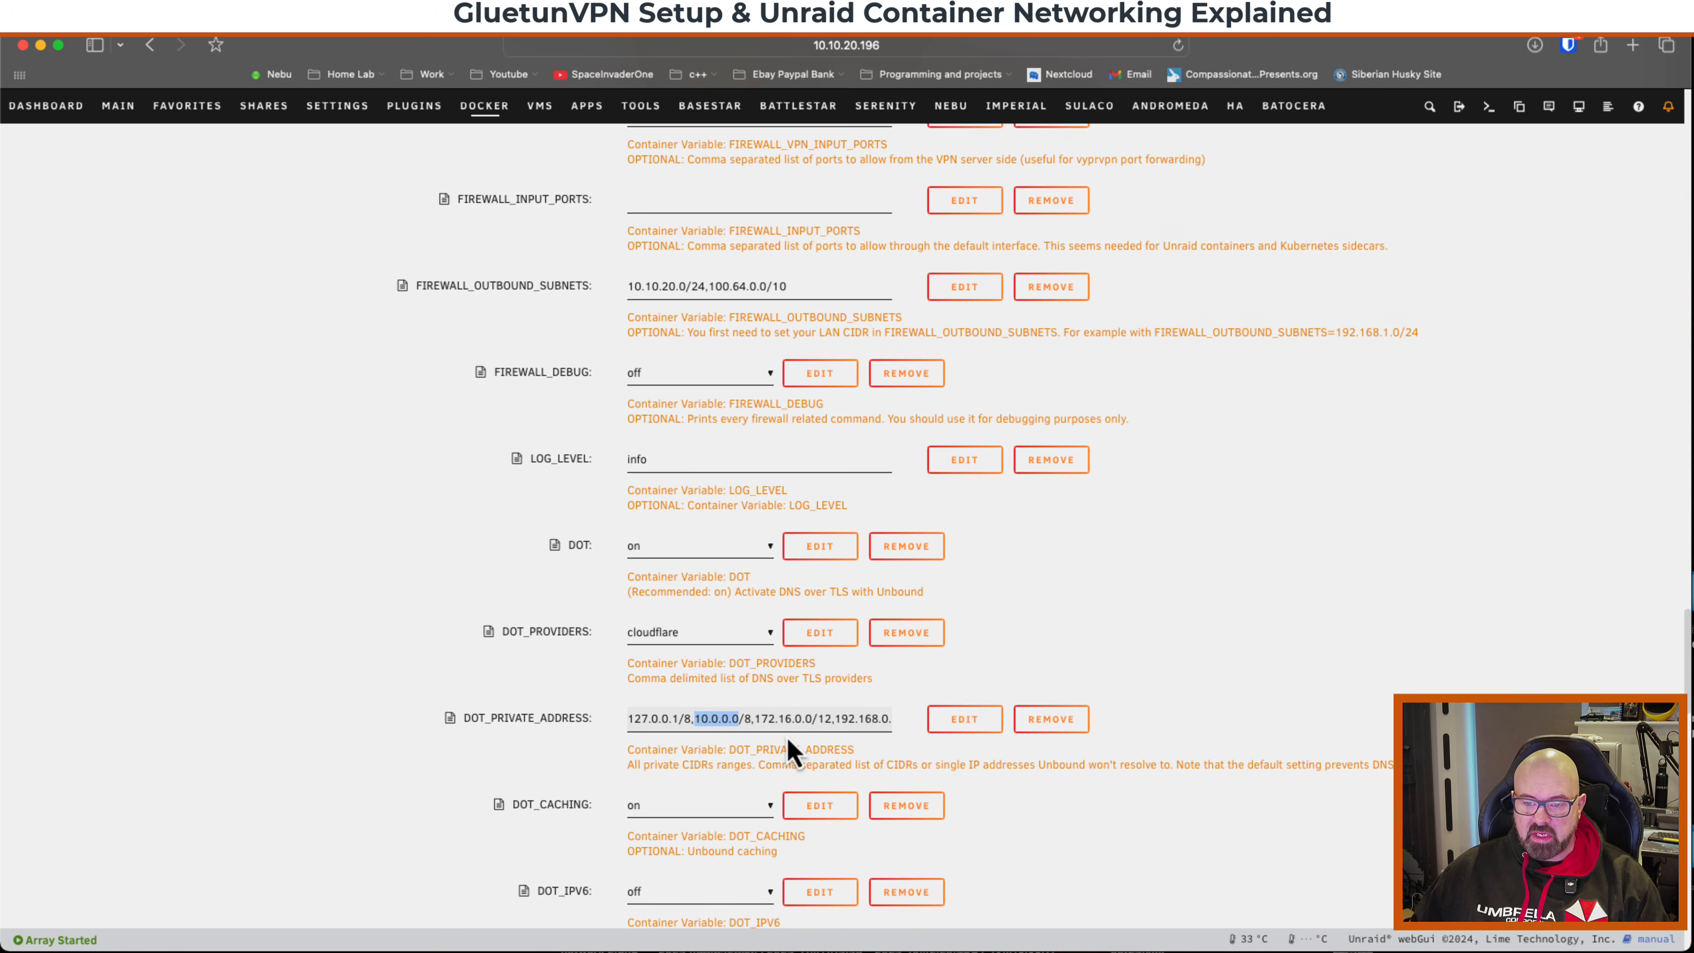
pyautogui.click(835, 720)
pyautogui.moveTo(839, 720); pyautogui.dragTo(899, 721)
pyautogui.click(769, 720)
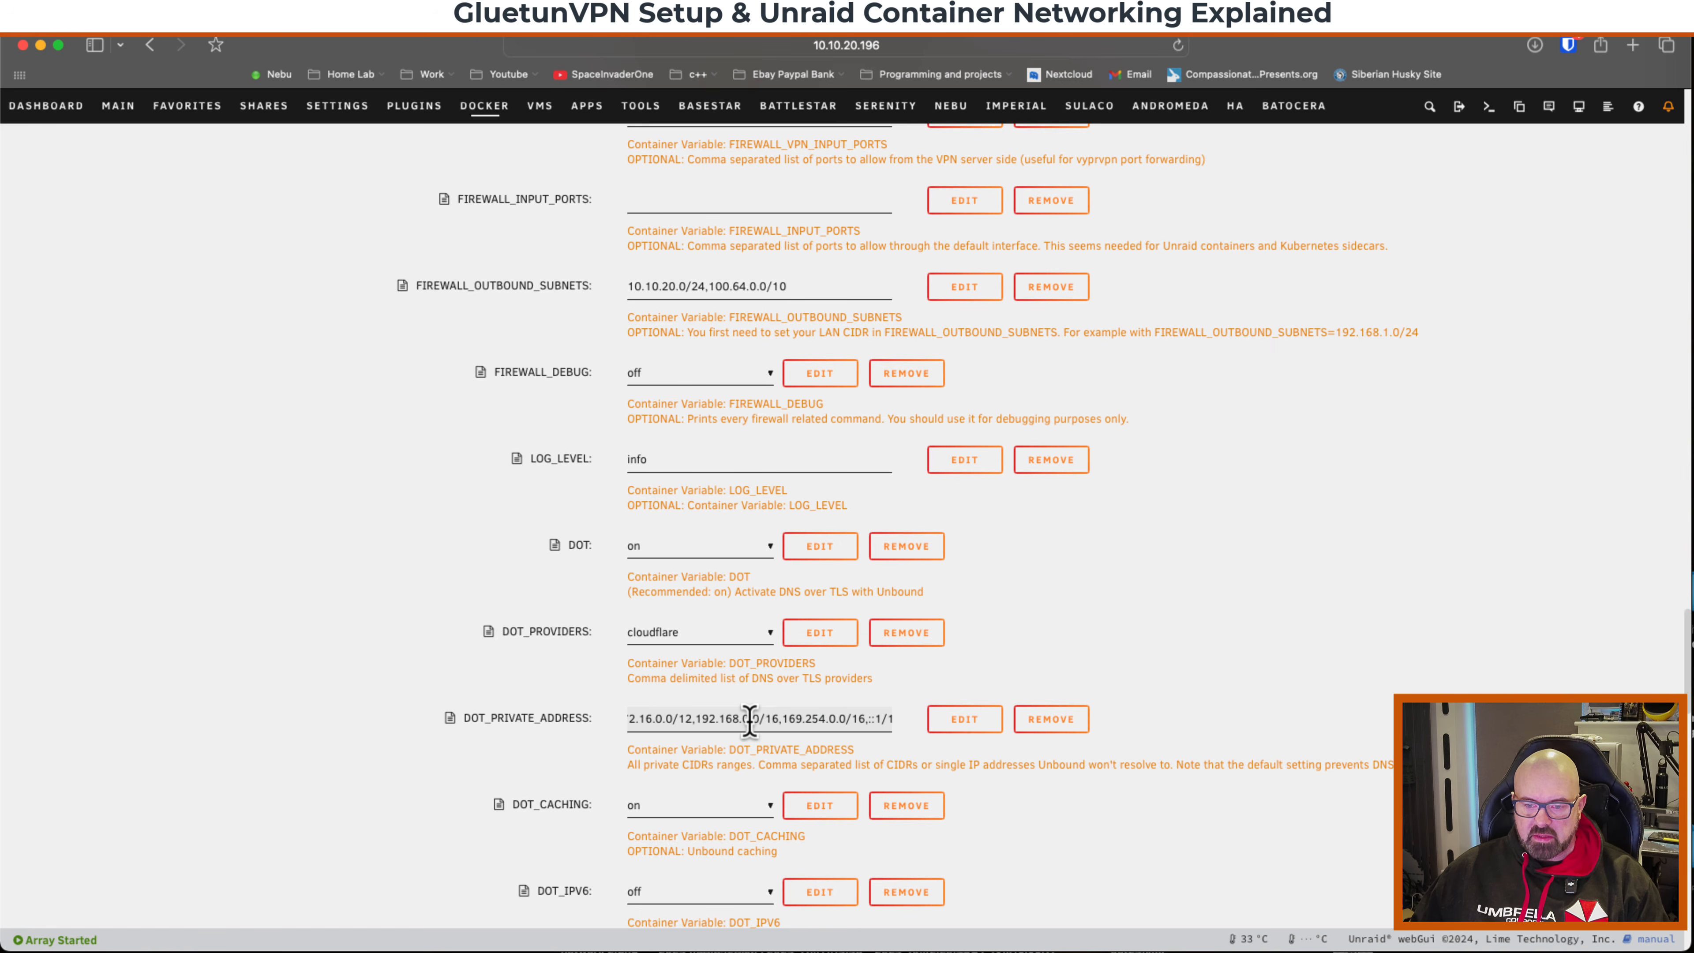
pyautogui.moveTo(780, 722); pyautogui.dragTo(584, 724)
pyautogui.click(661, 723)
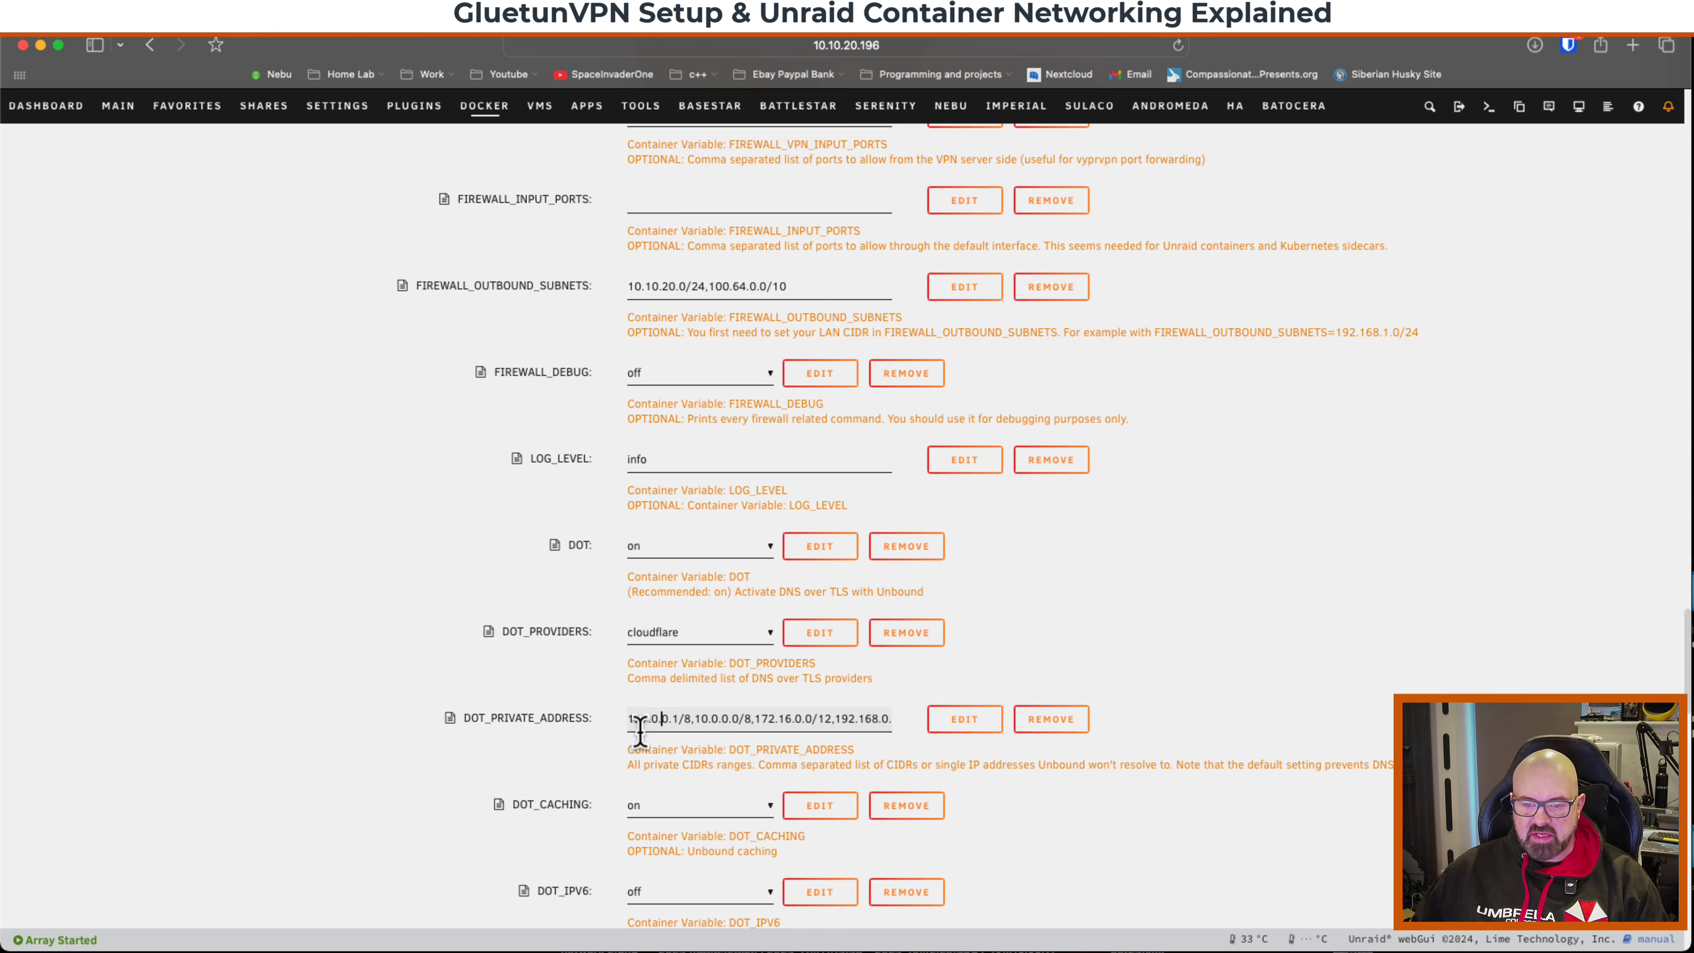
pyautogui.click(694, 720)
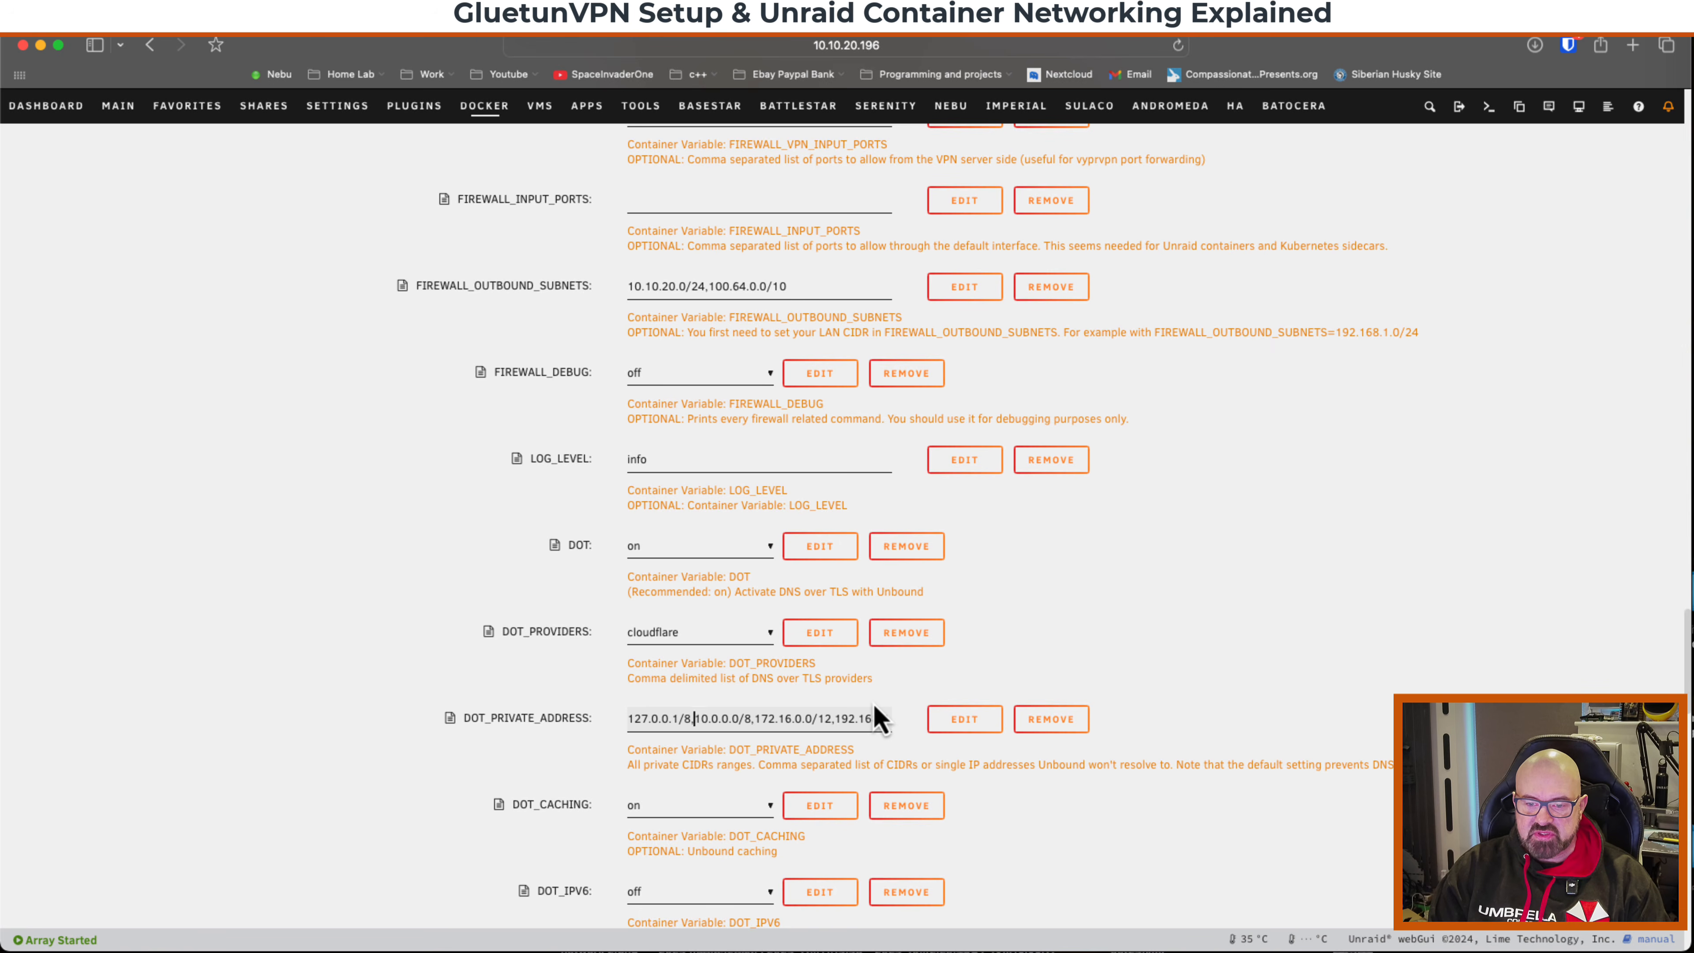
pyautogui.press('super+v')
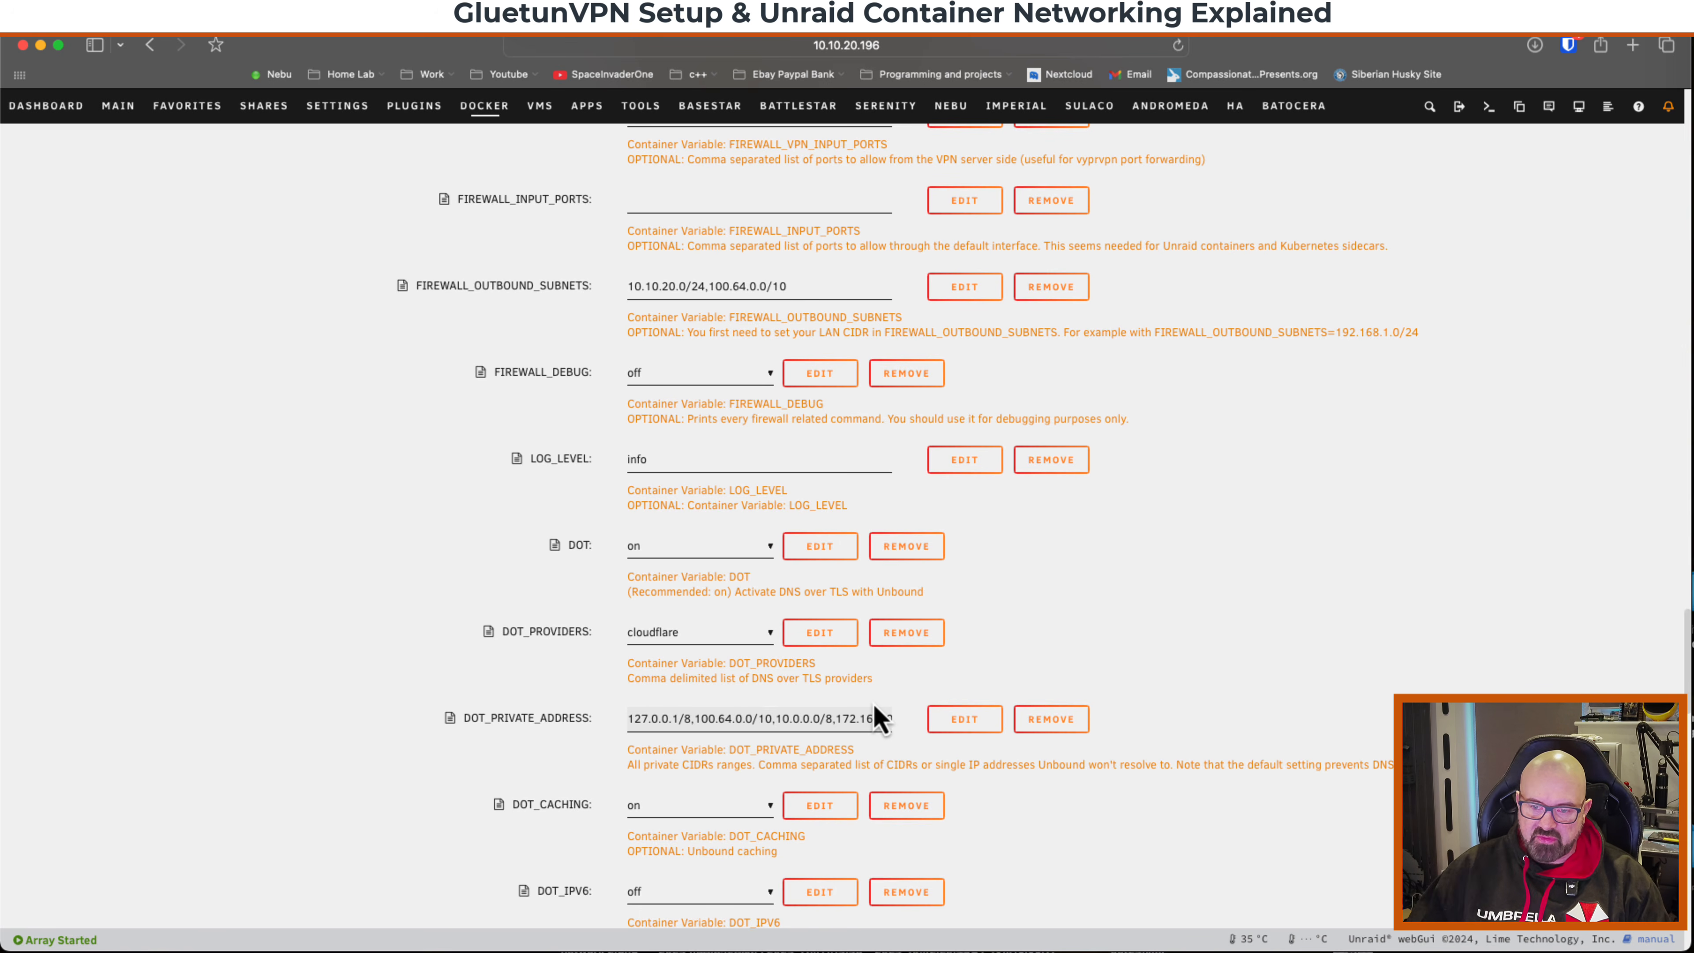
# Apply the changes to the GluetunVPN container.
pyautogui.scroll(-20, 608, 621)
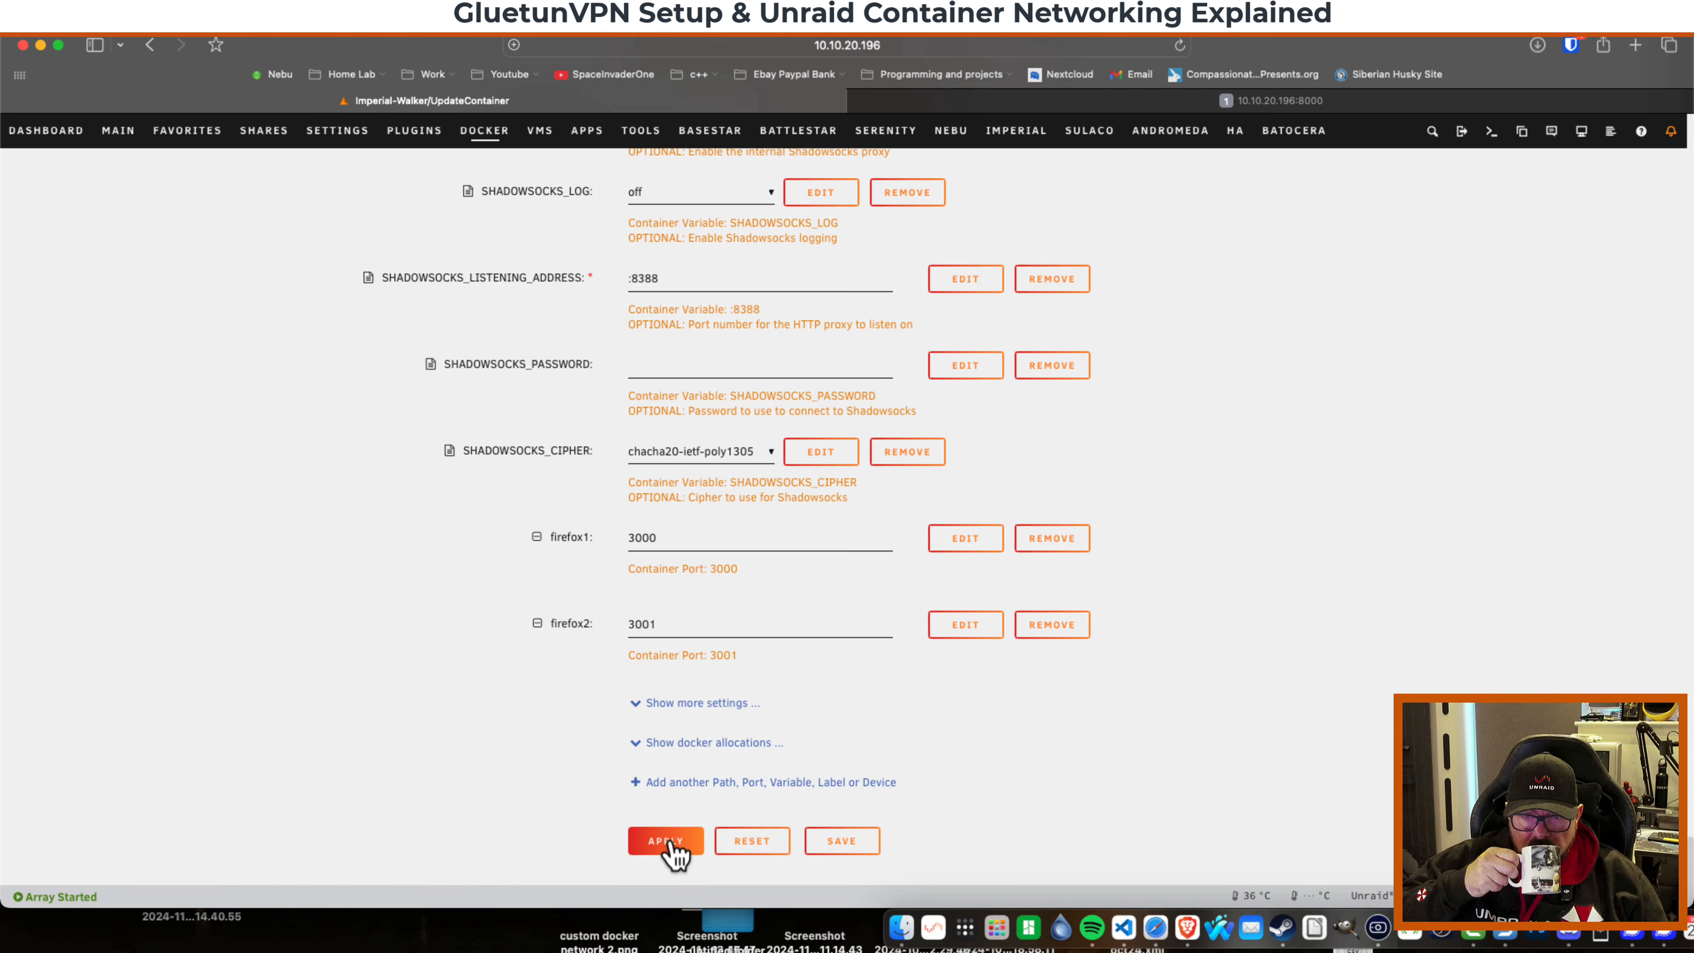
pyautogui.click(669, 842)
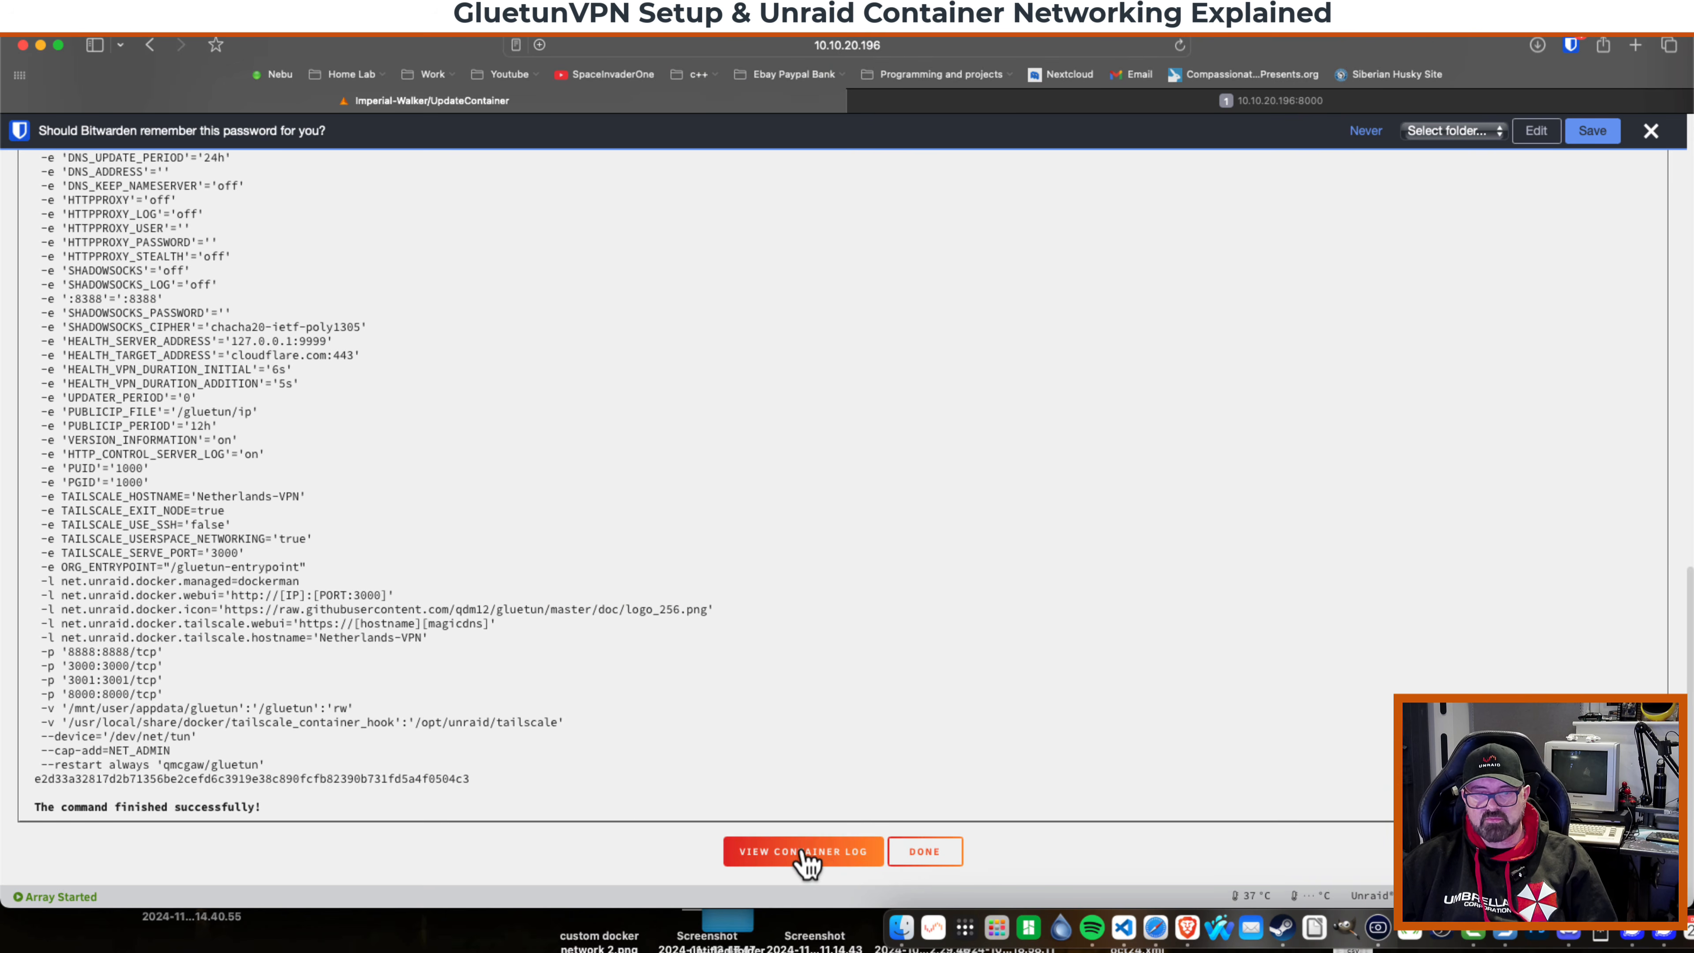
# Open the container log, read the Tailscale state directory error, then close the log and the update dialog.
pyautogui.click(819, 861)
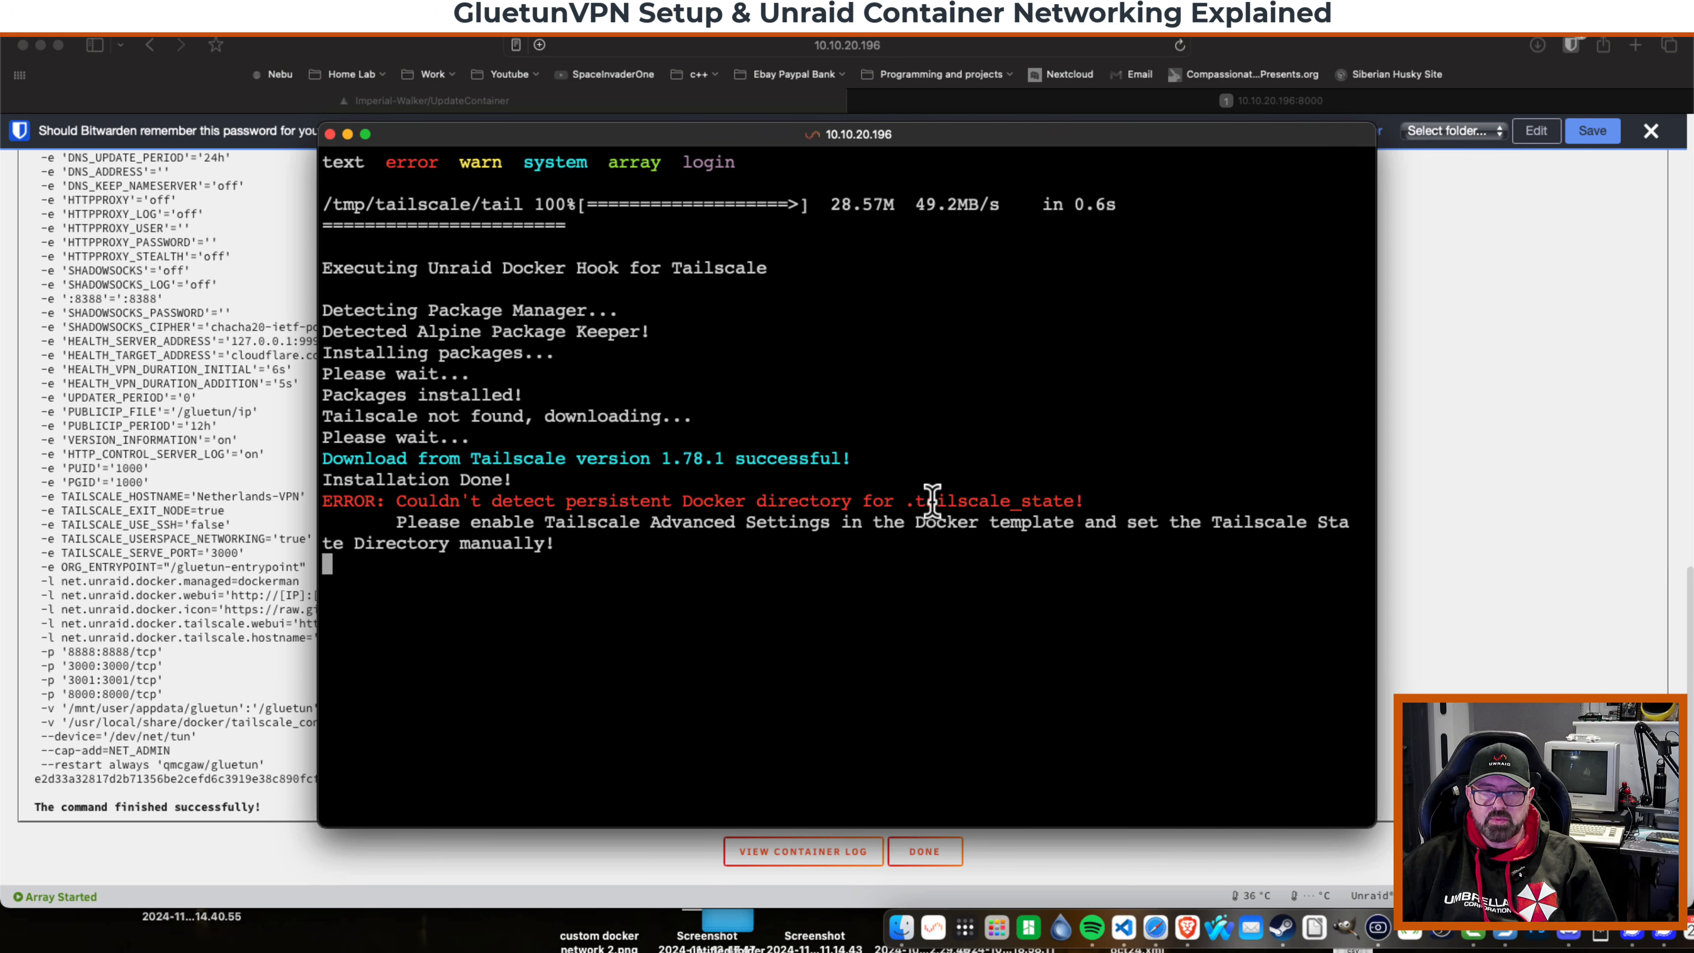
pyautogui.moveTo(1121, 502); pyautogui.dragTo(323, 499)
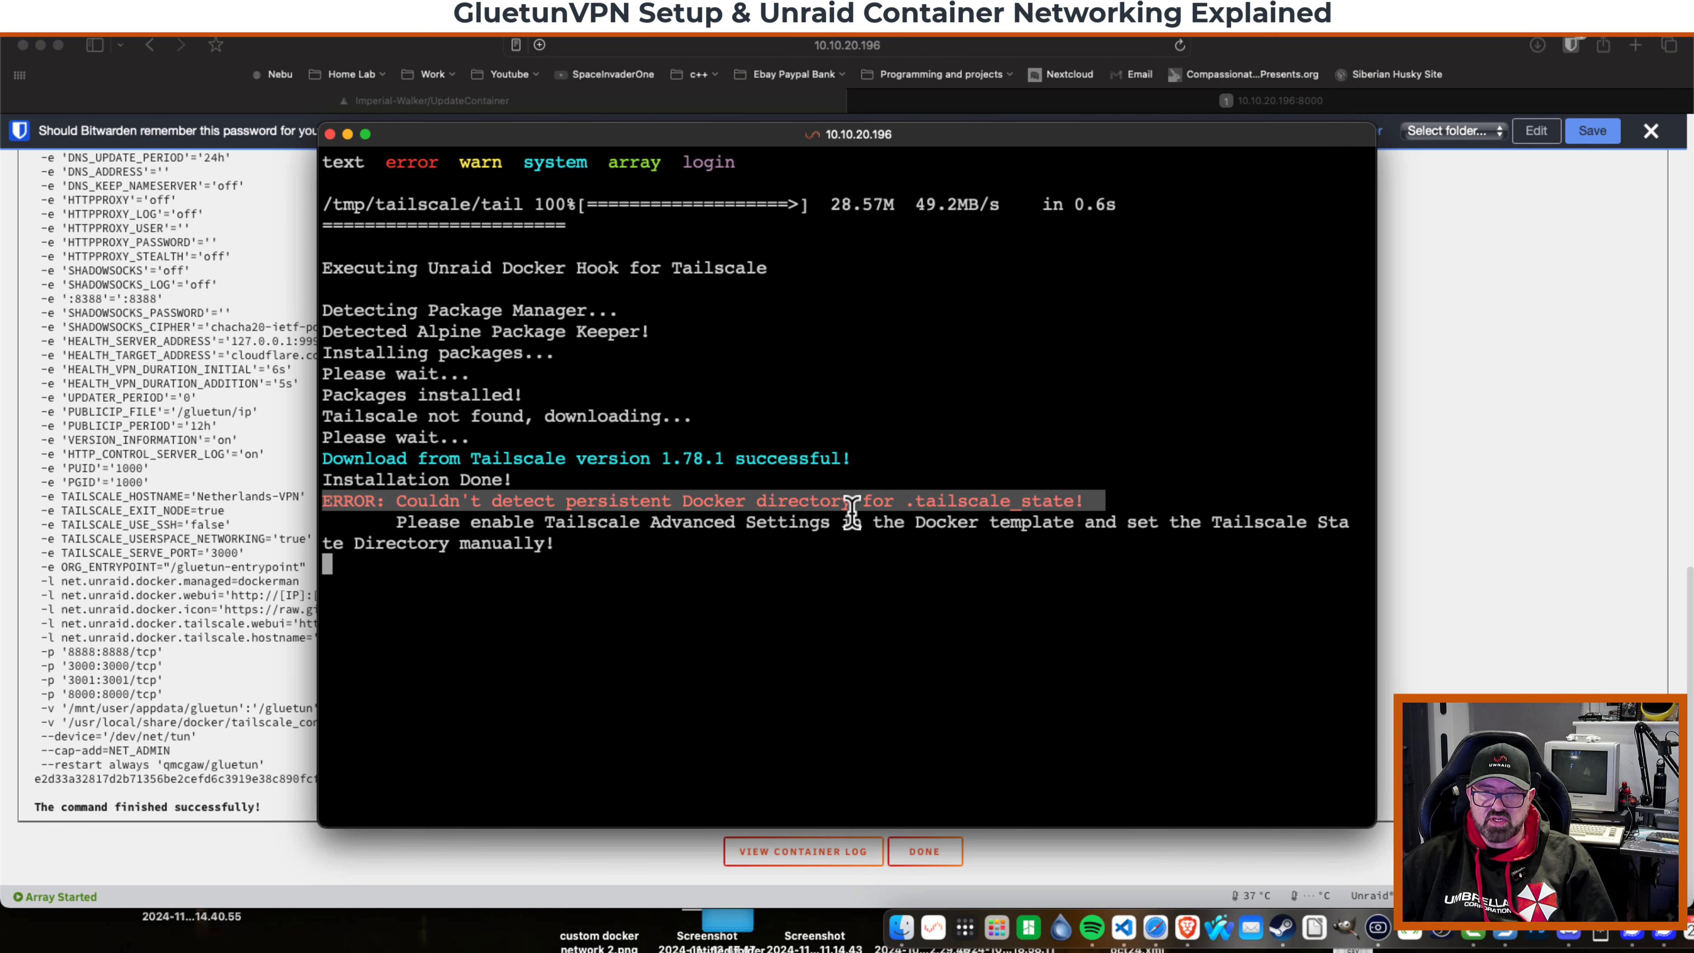
pyautogui.click(1077, 502)
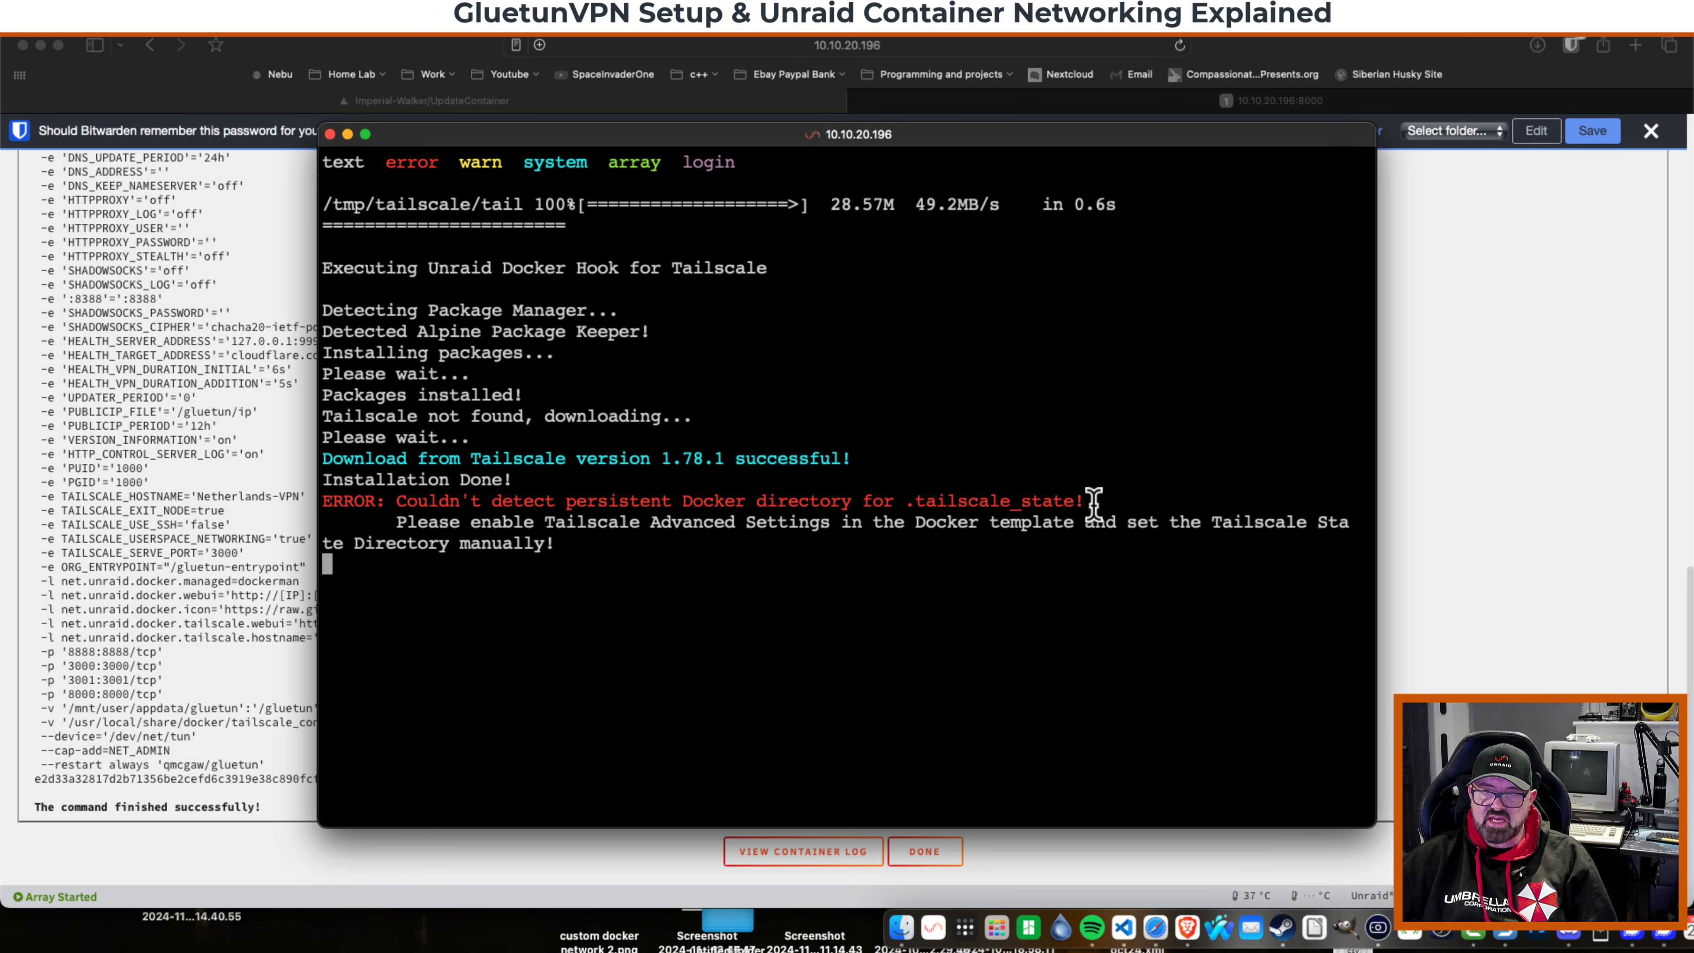
pyautogui.moveTo(1085, 501); pyautogui.dragTo(907, 502)
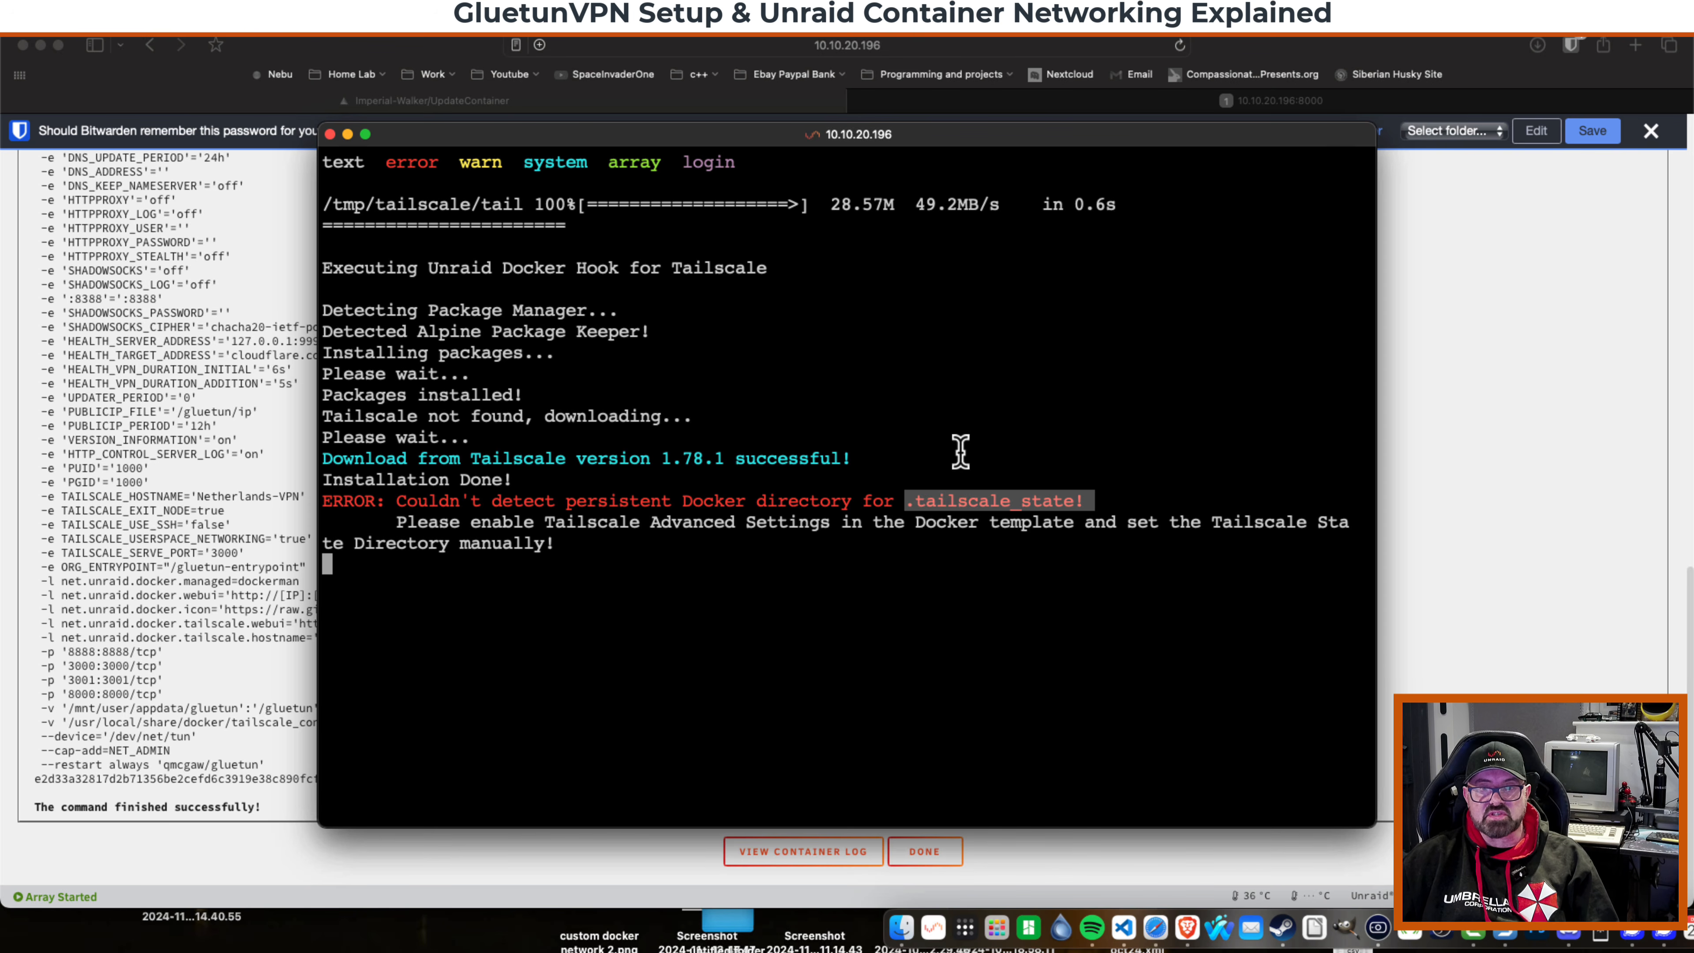
pyautogui.click(329, 133)
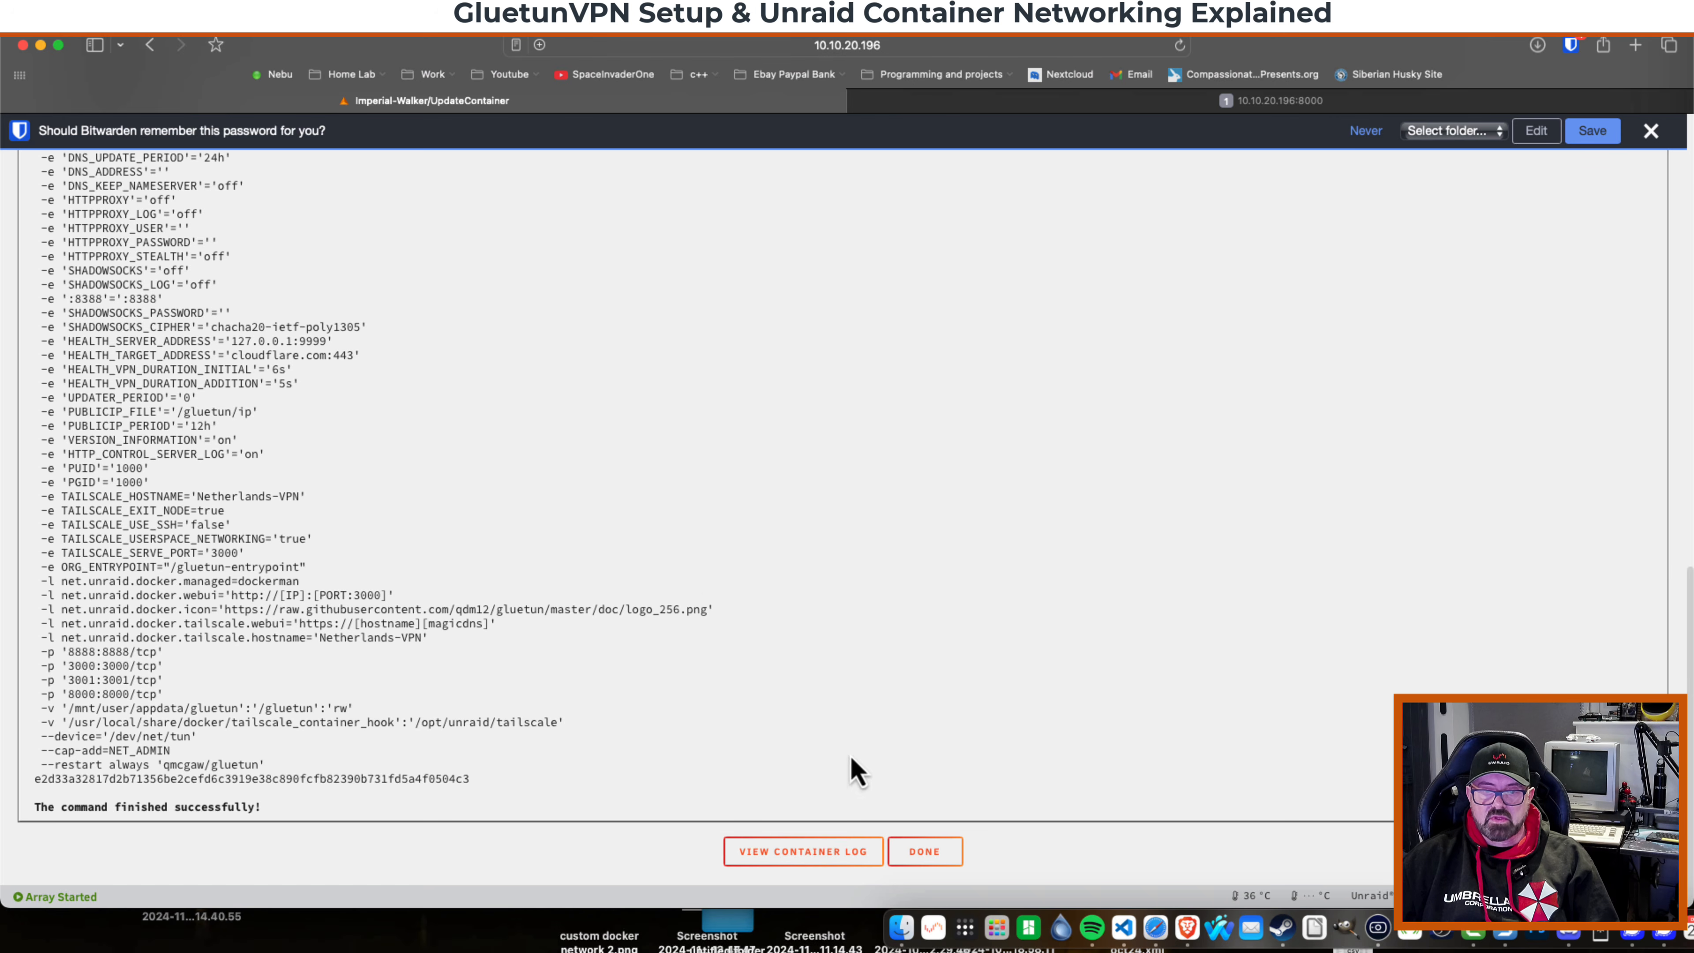
pyautogui.click(931, 853)
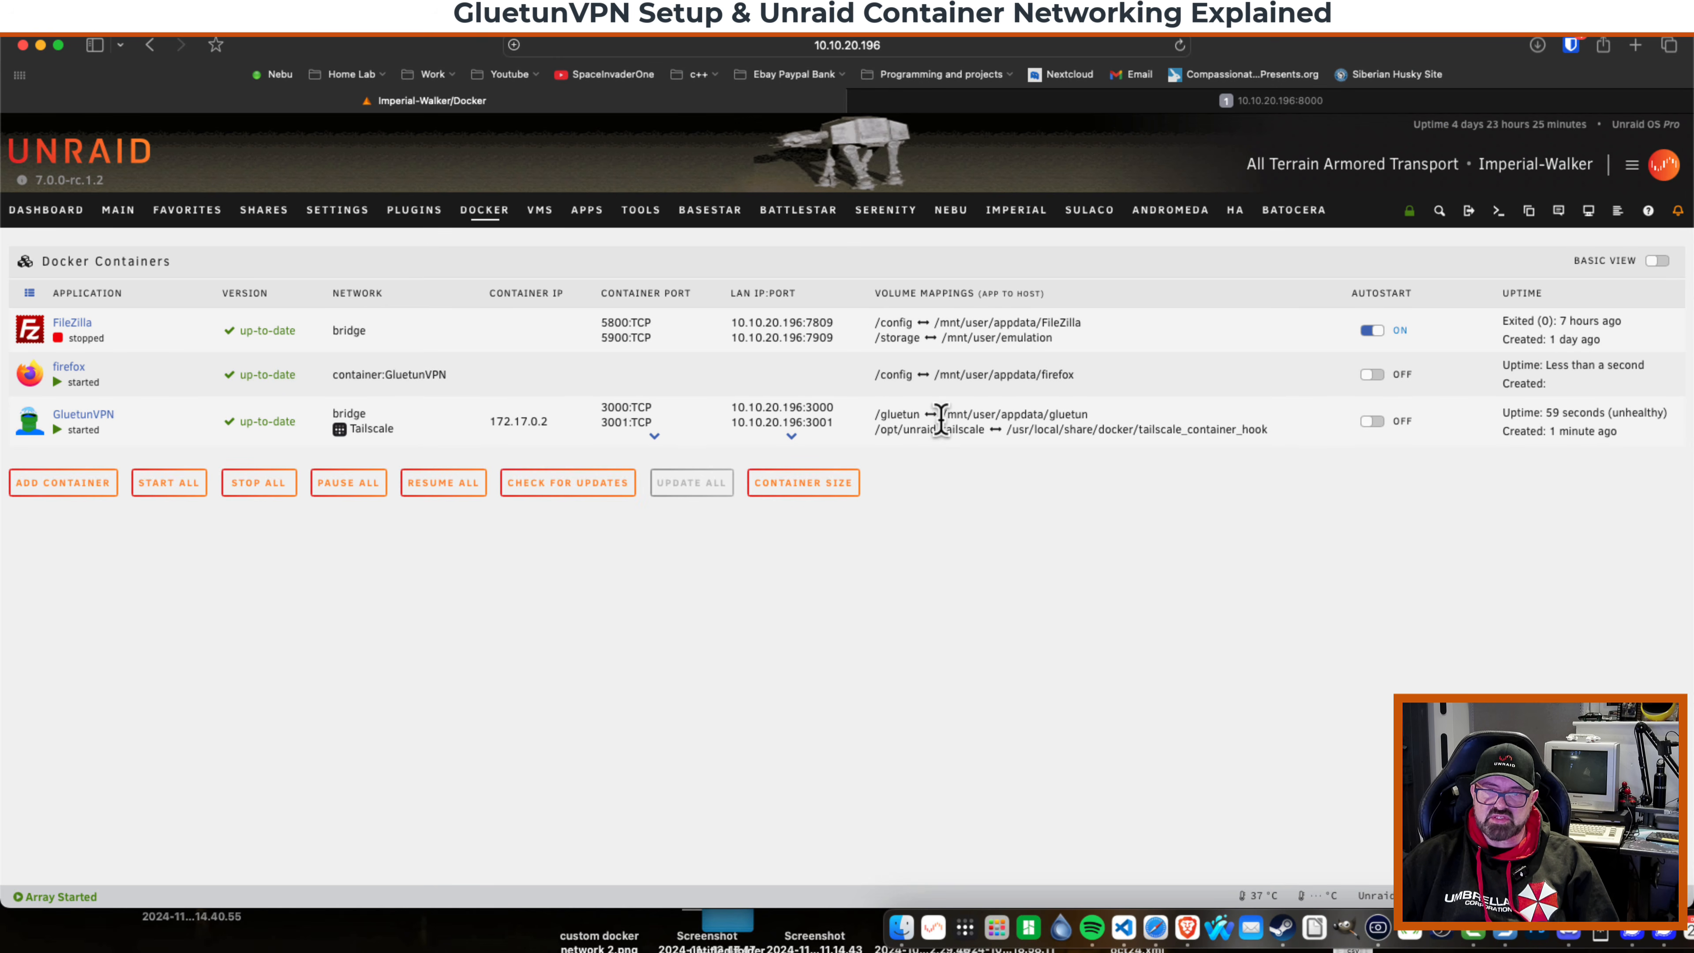
# Check the GluetunVPN /gluetun volume mapping, edit the container, and turn on Tailscale Show Advanced Settings.
pyautogui.moveTo(1088, 414); pyautogui.dragTo(879, 416)
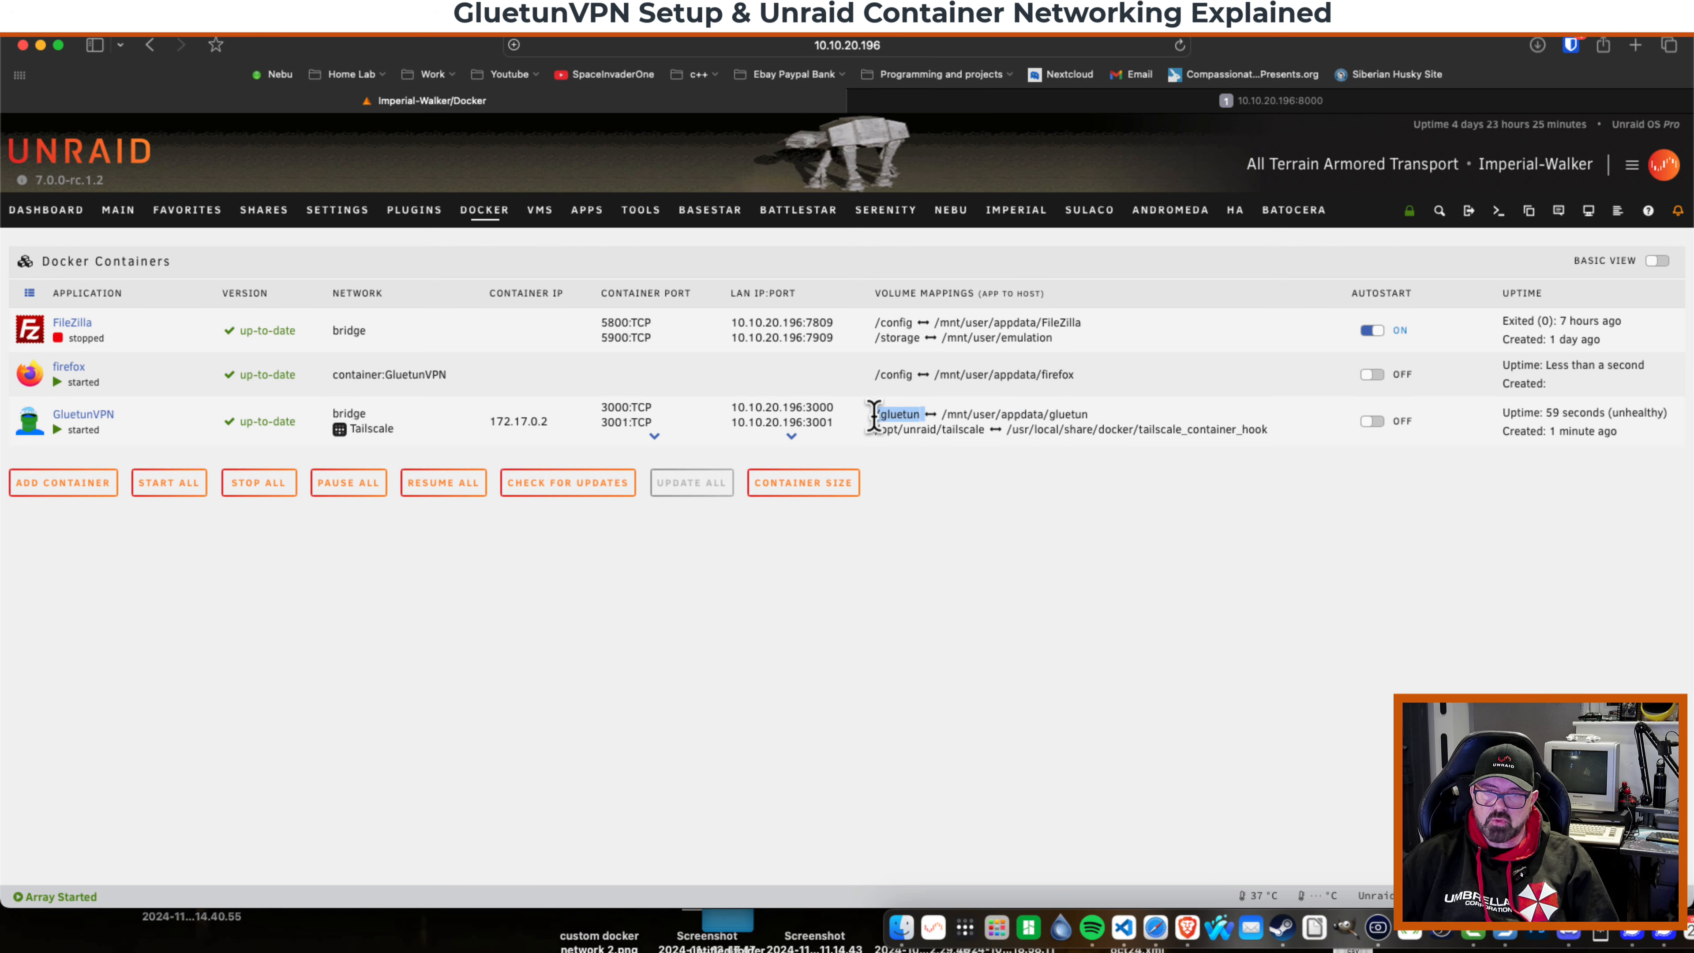
pyautogui.rightClick(884, 414)
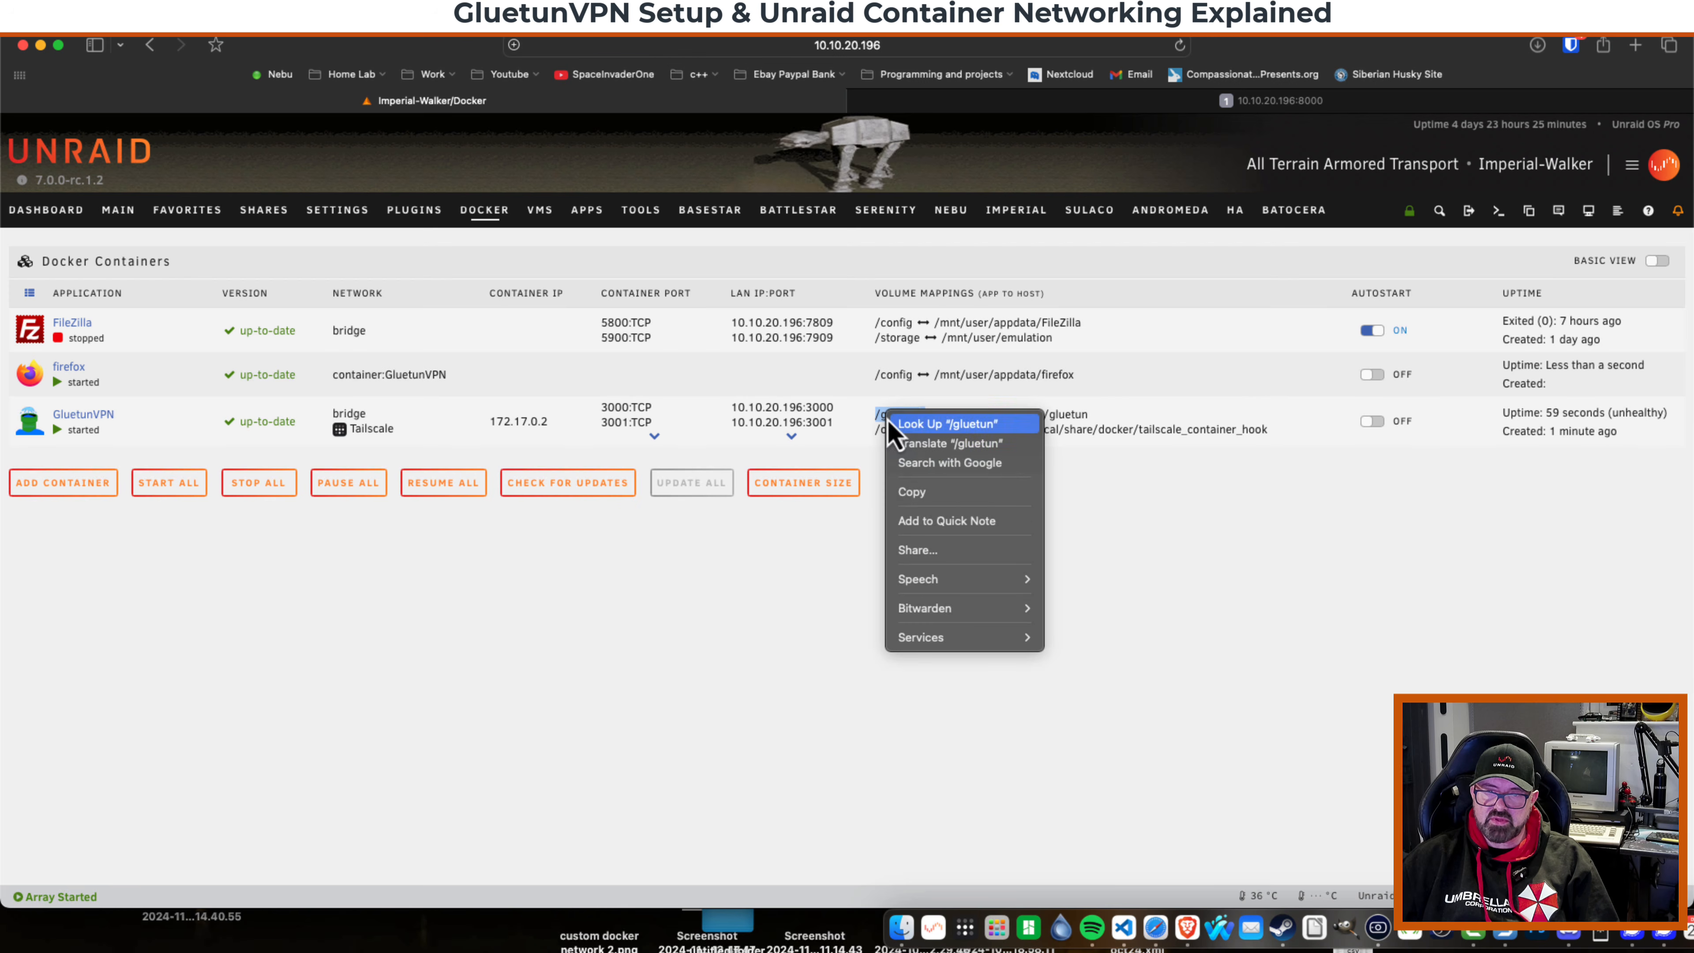
pyautogui.click(30, 422)
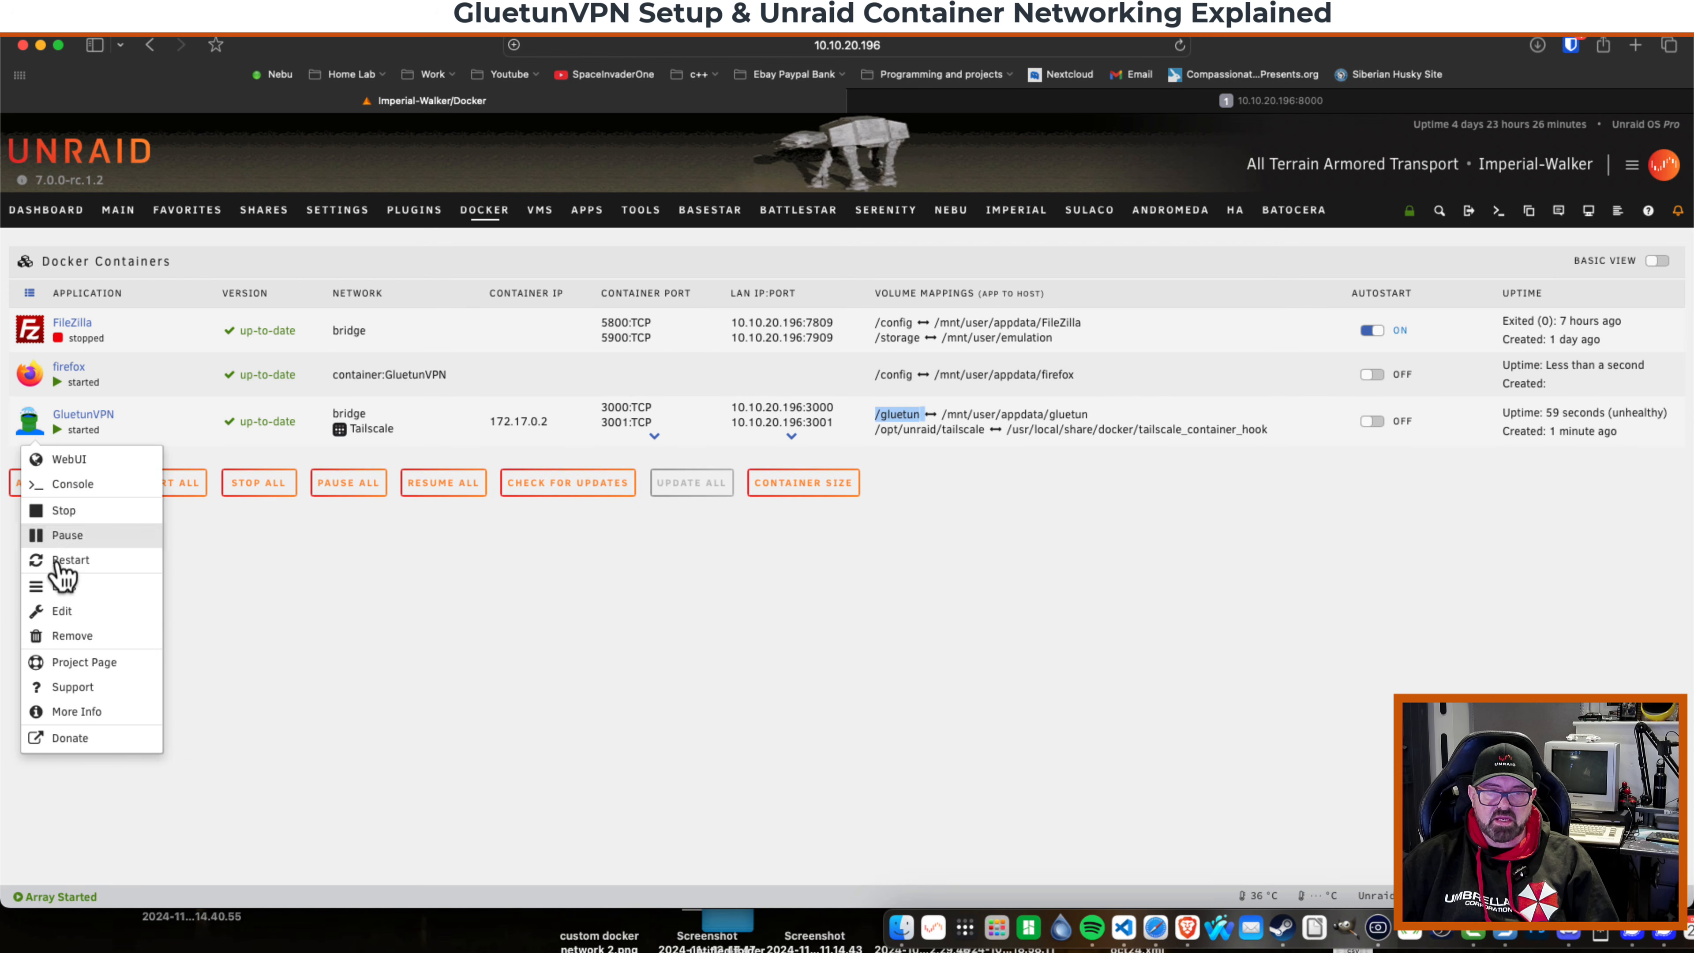
pyautogui.click(62, 611)
pyautogui.scroll(-3, 513, 452)
pyautogui.scroll(-20, 513, 453)
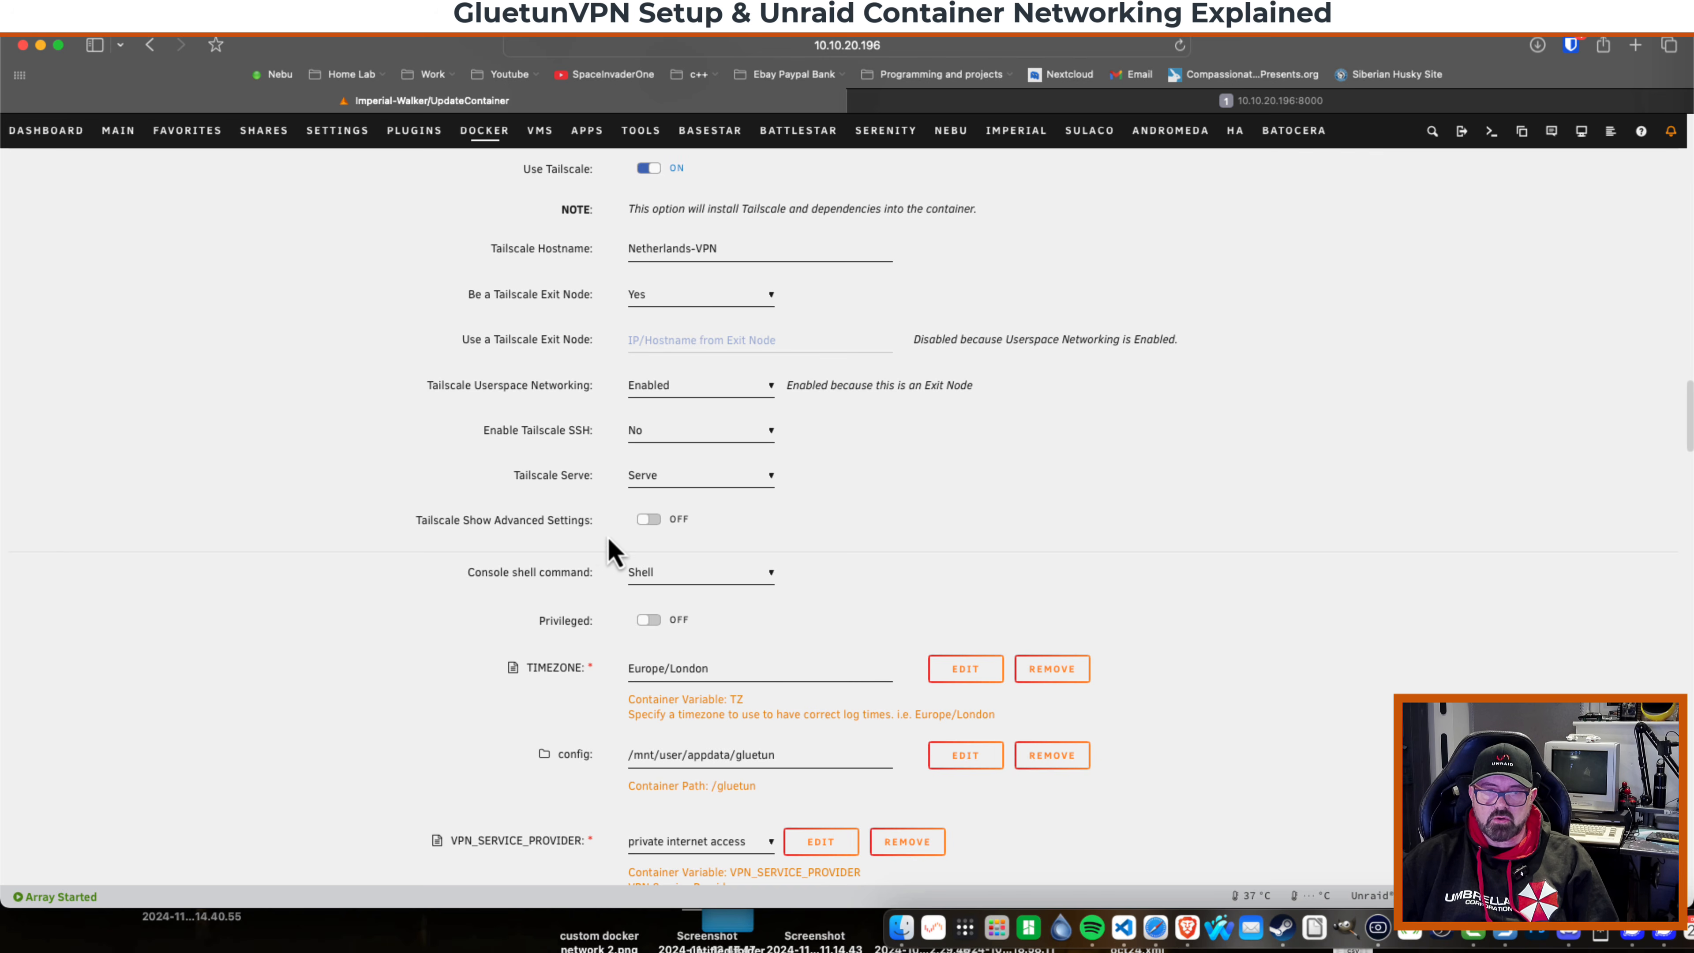
pyautogui.click(650, 519)
# Set the Tailscale State Directory to /gluetun/.tailscalestates and apply the container changes.
pyautogui.scroll(-5, 537, 507)
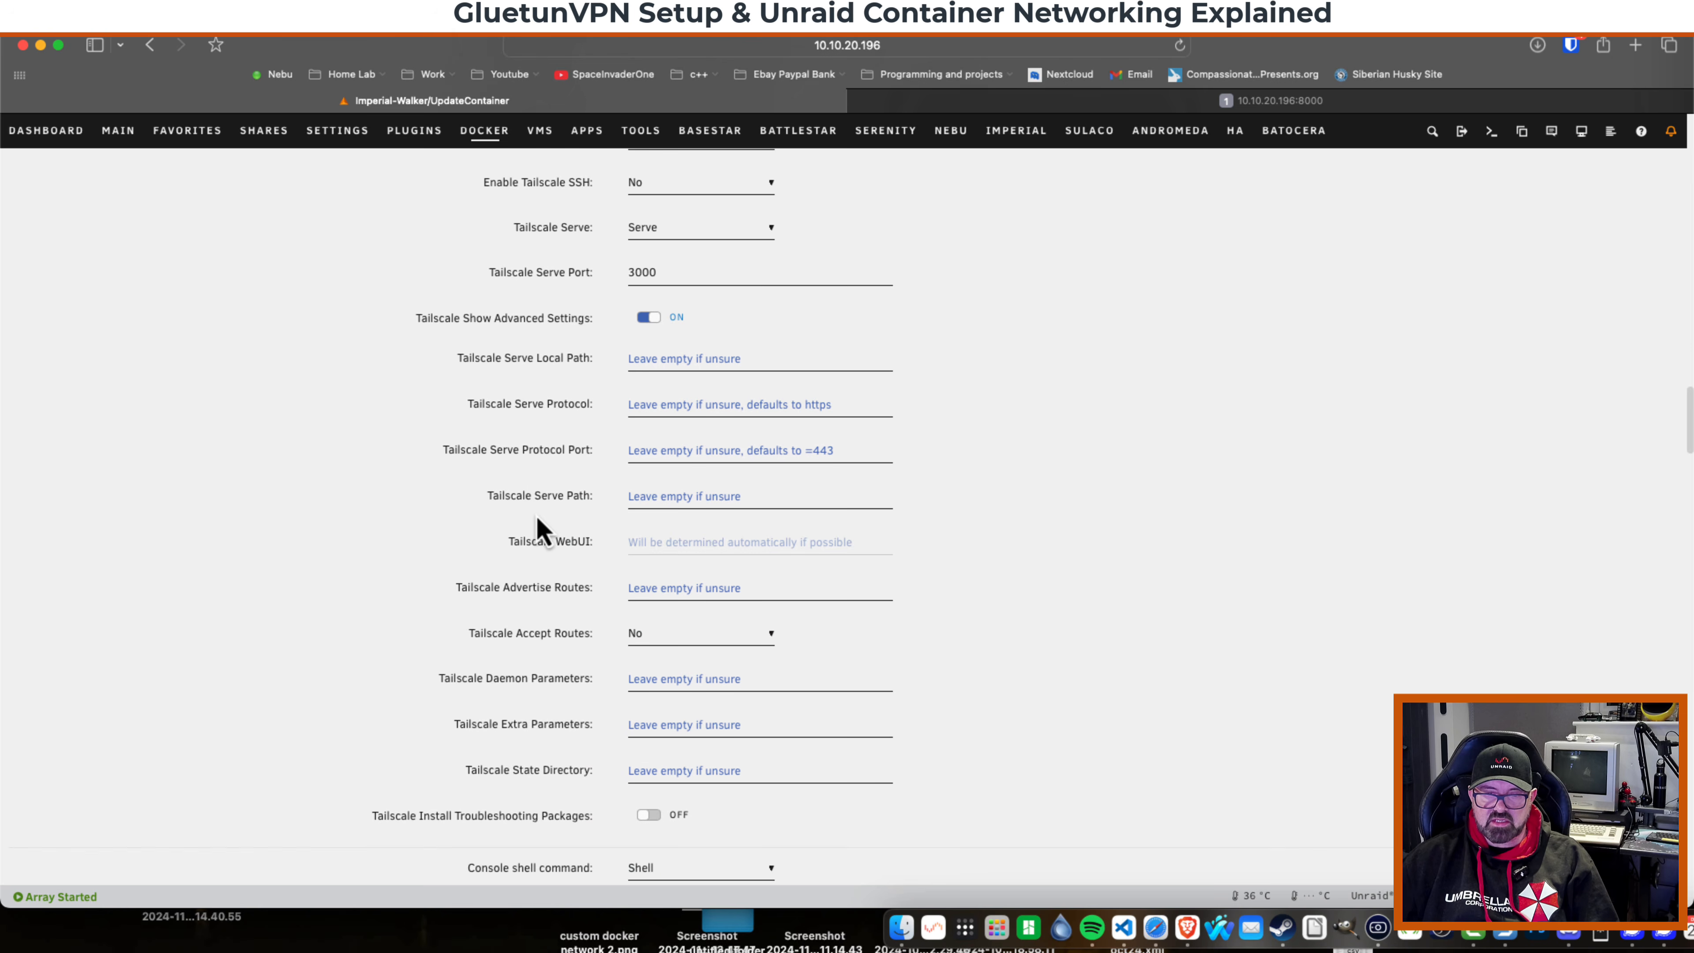
pyautogui.scroll(-3, 537, 518)
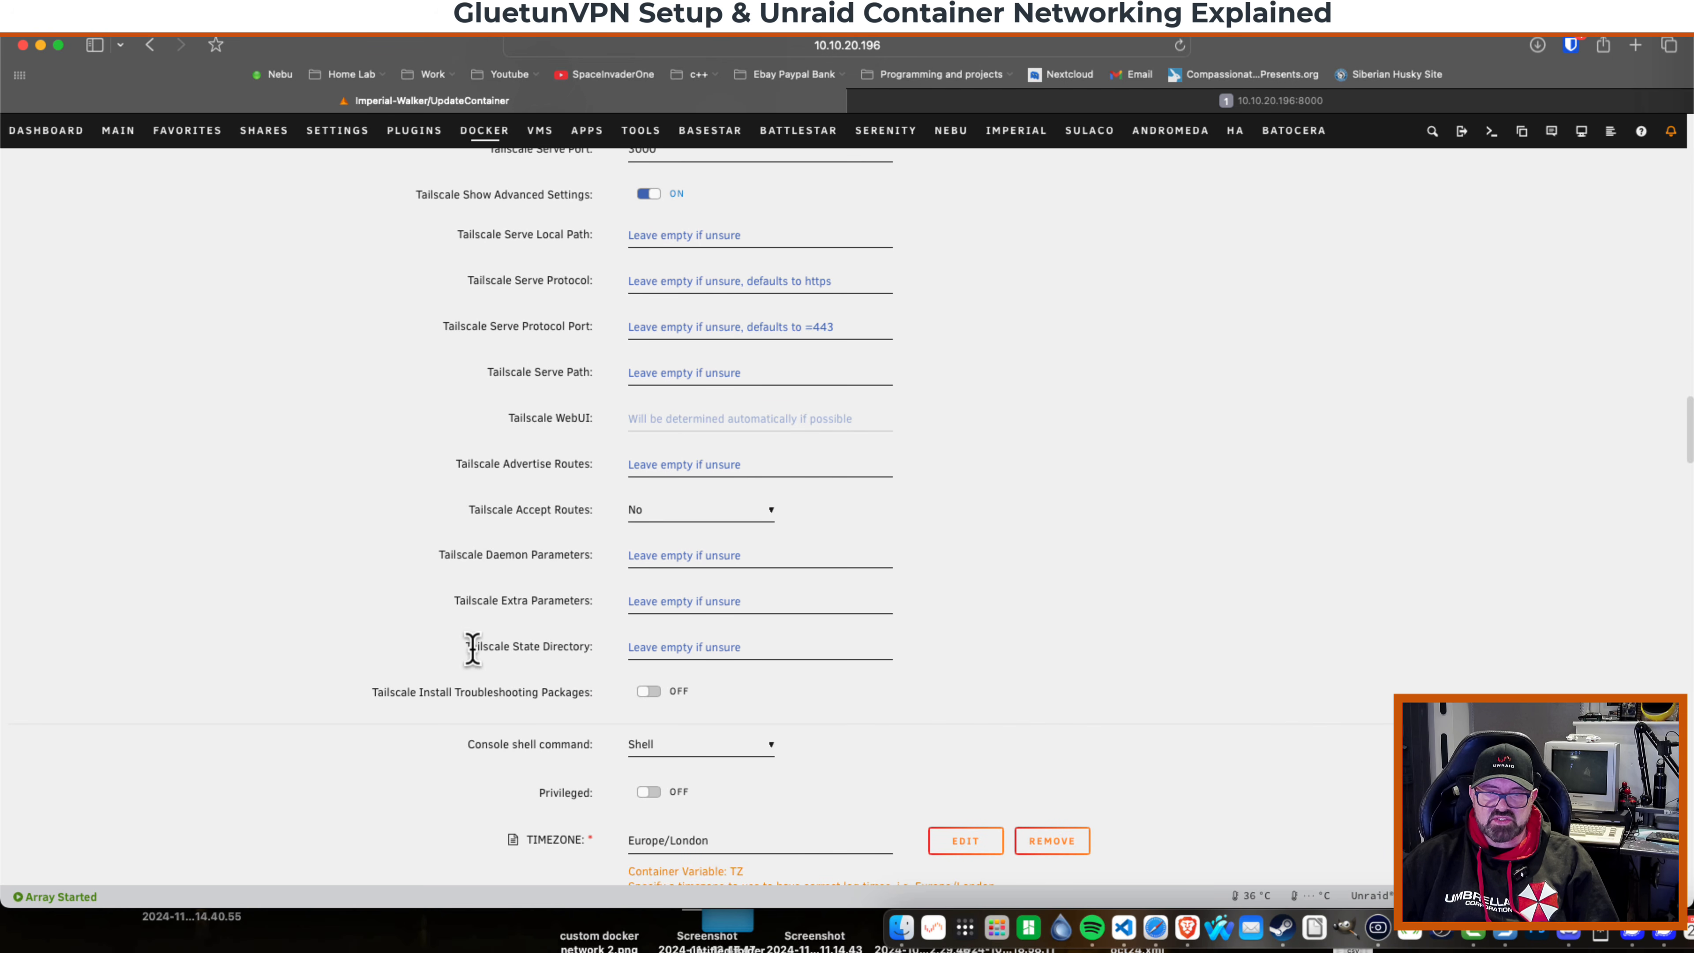
pyautogui.click(640, 647)
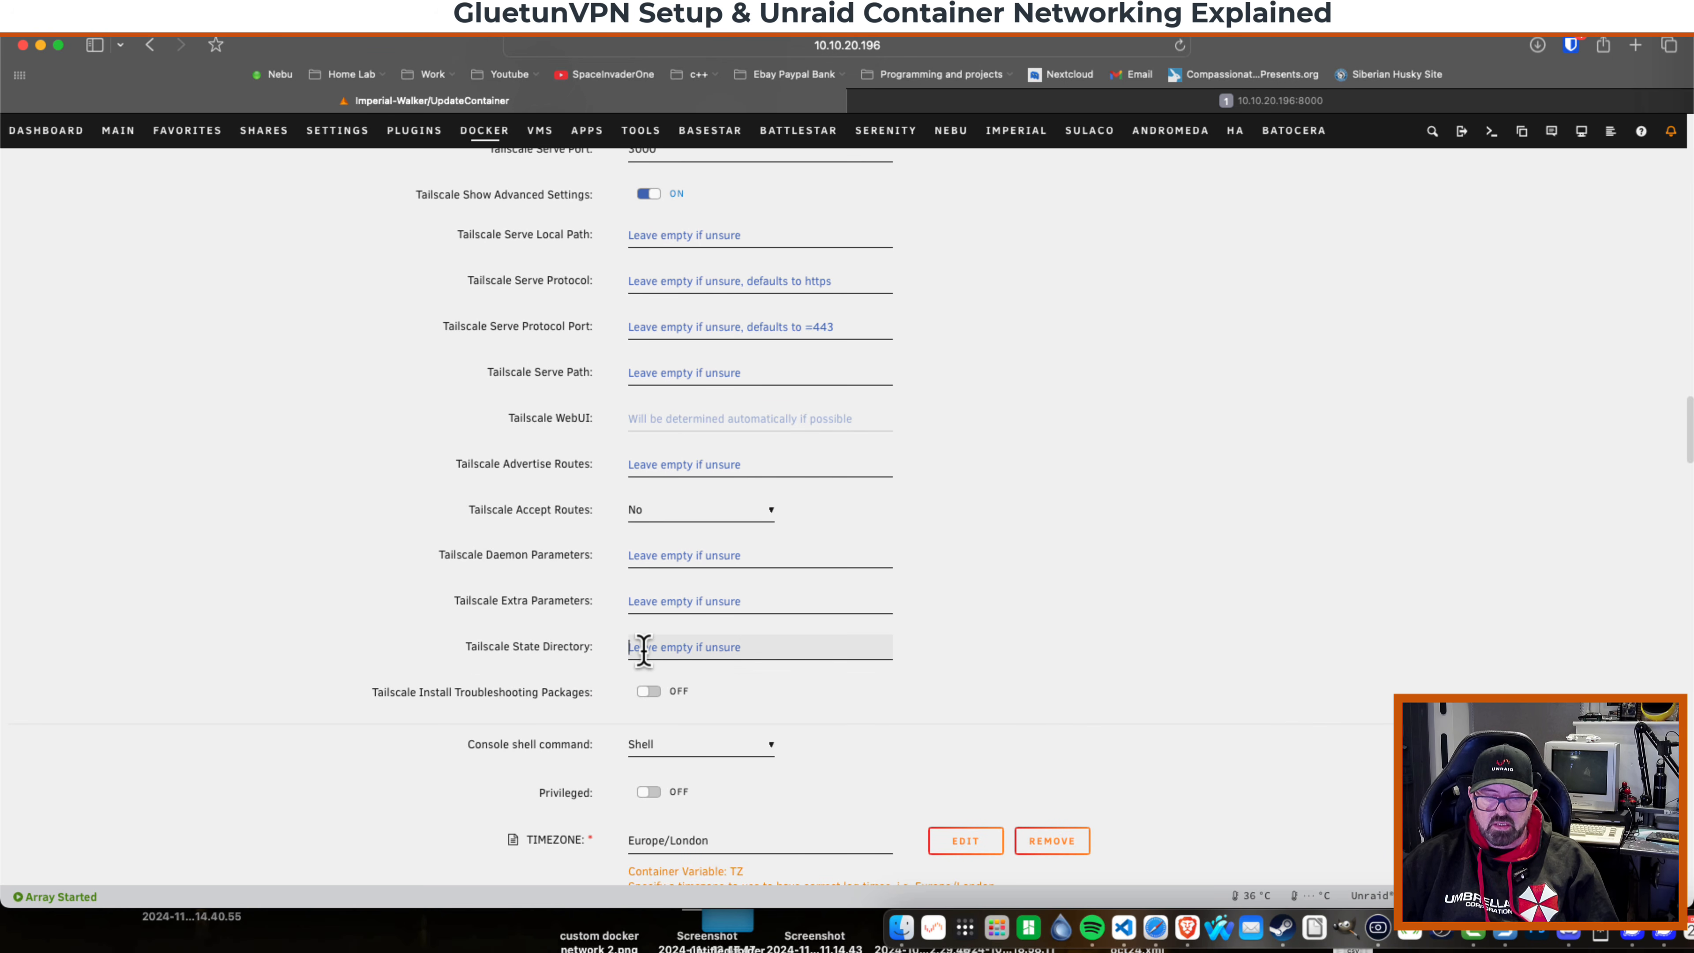
pyautogui.write('/gluetun/.tailscalestates')
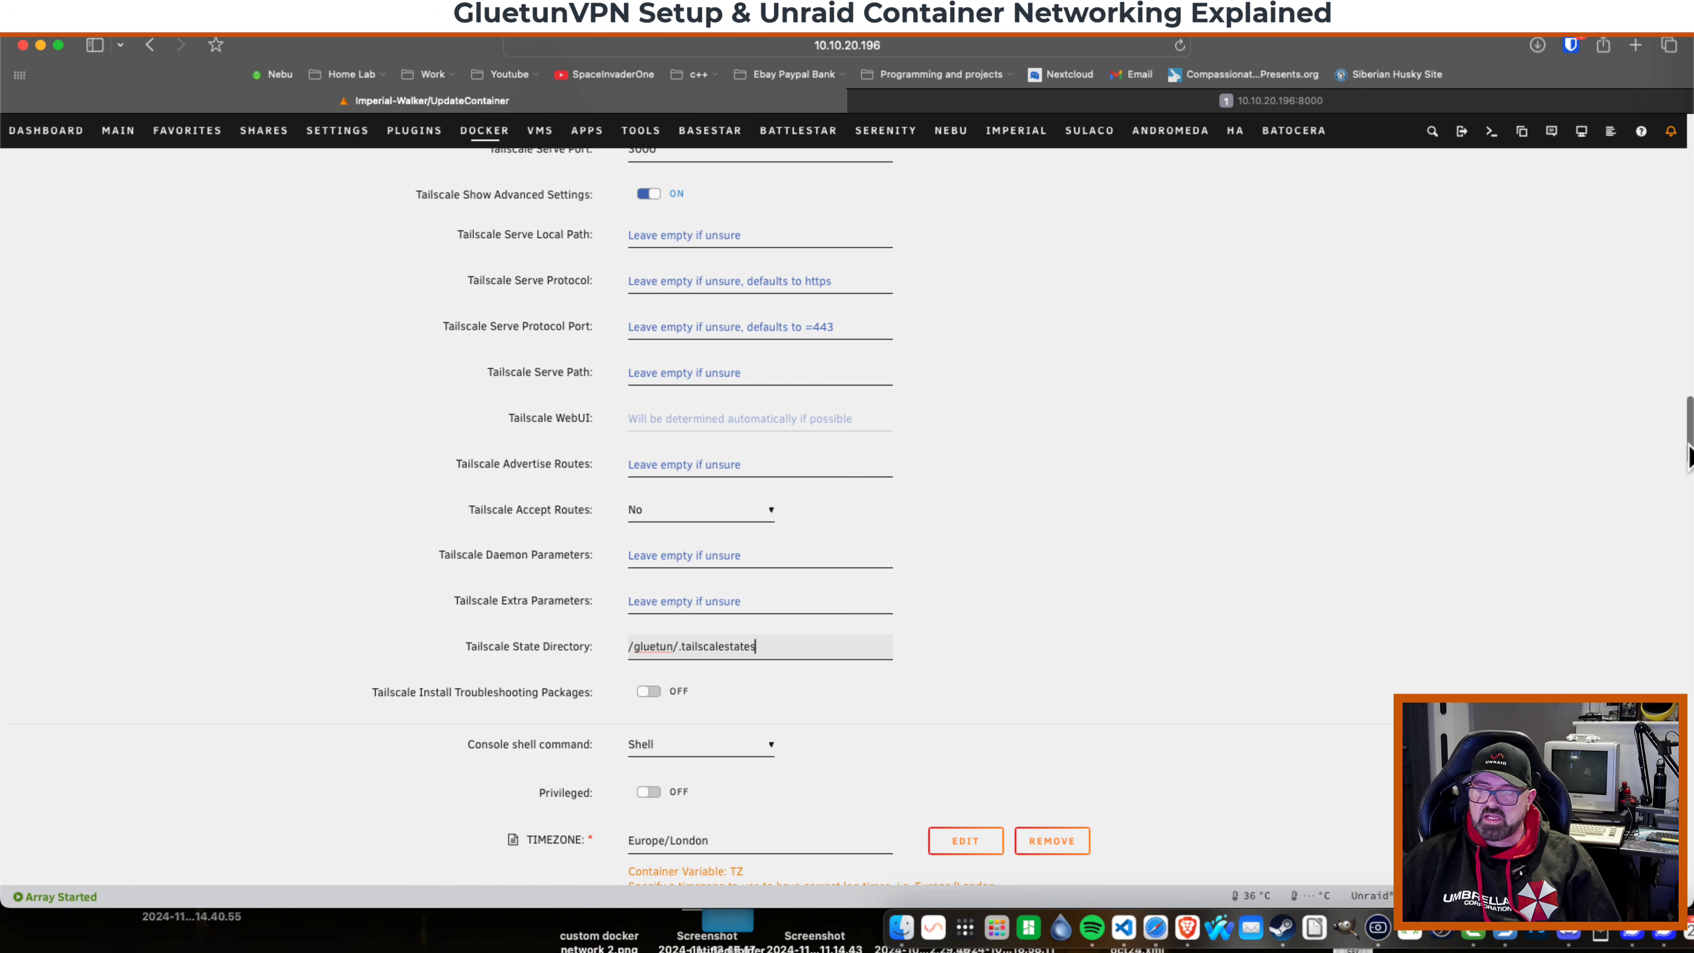
pyautogui.moveTo(1691, 456); pyautogui.dragTo(1692, 897)
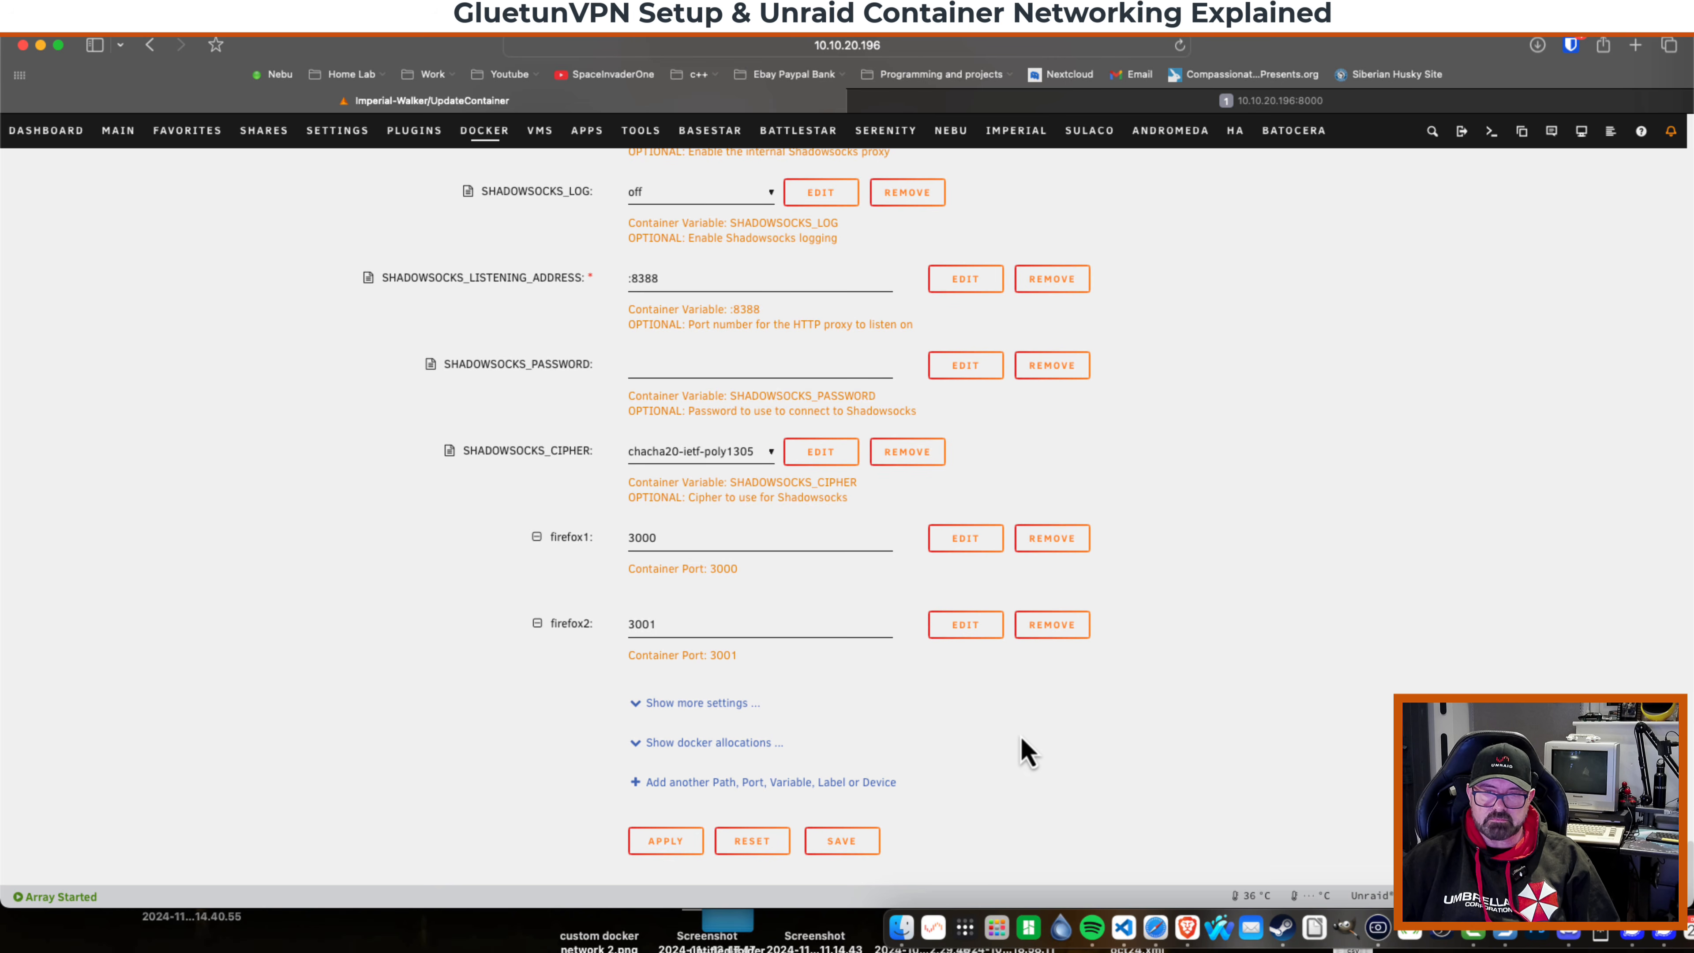
pyautogui.click(666, 840)
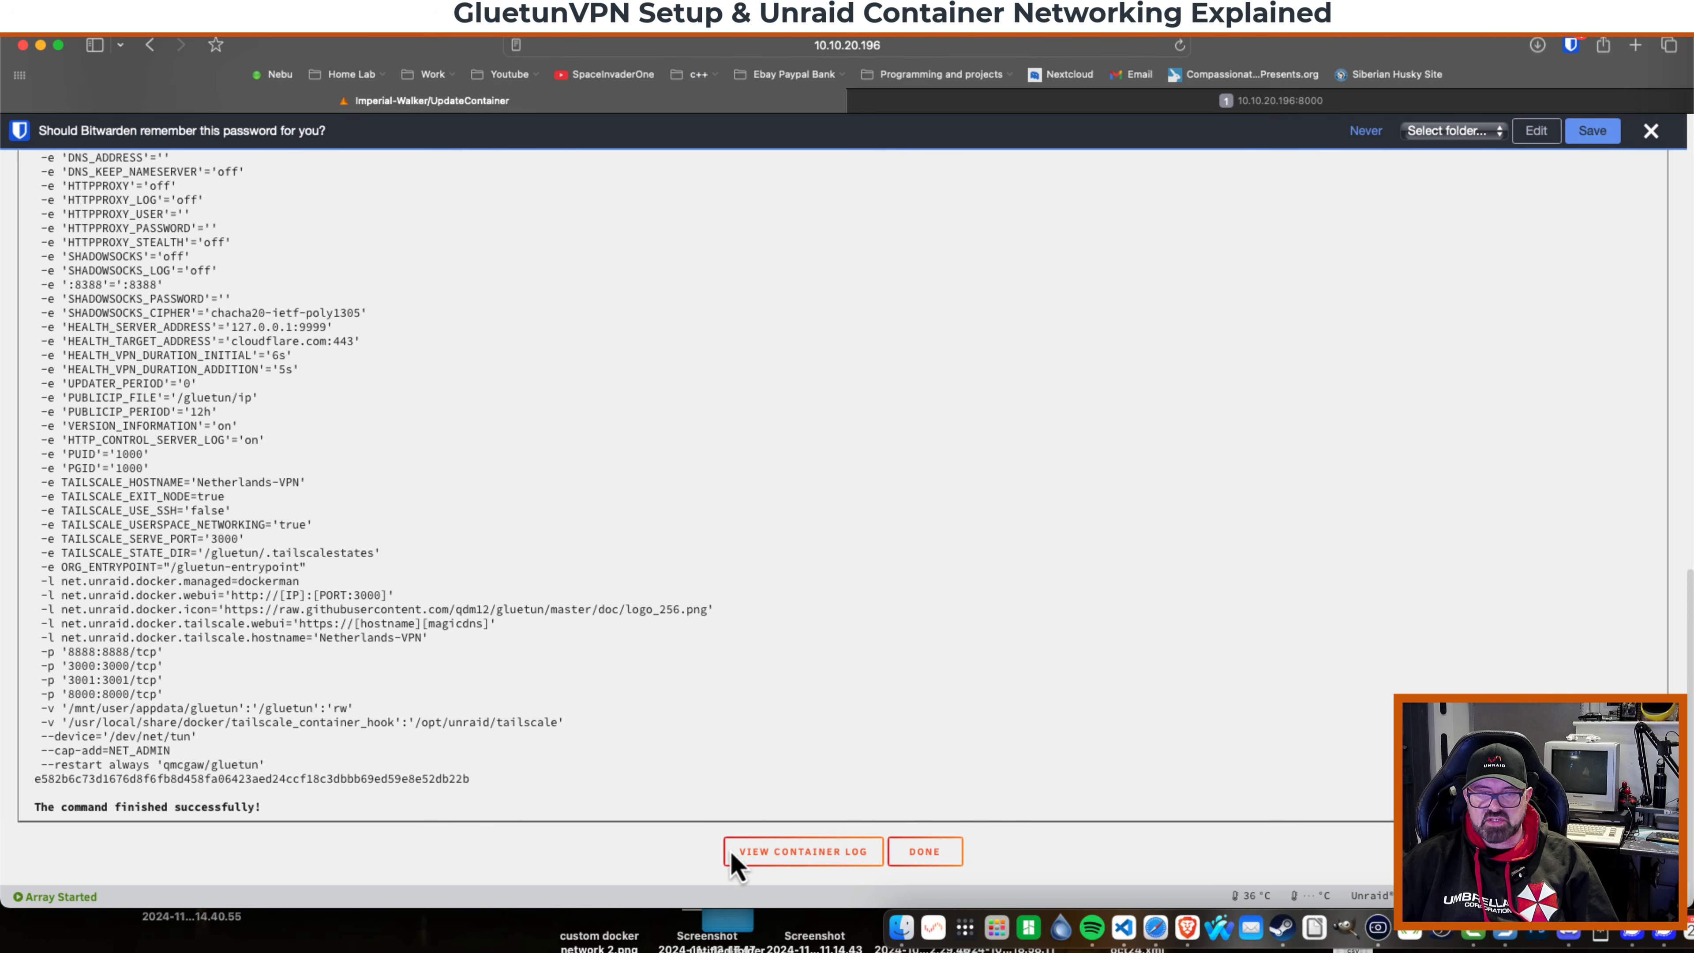
# Open the container log and authenticate the Netherlands-VPN device through the Tailscale login link.
pyautogui.click(802, 861)
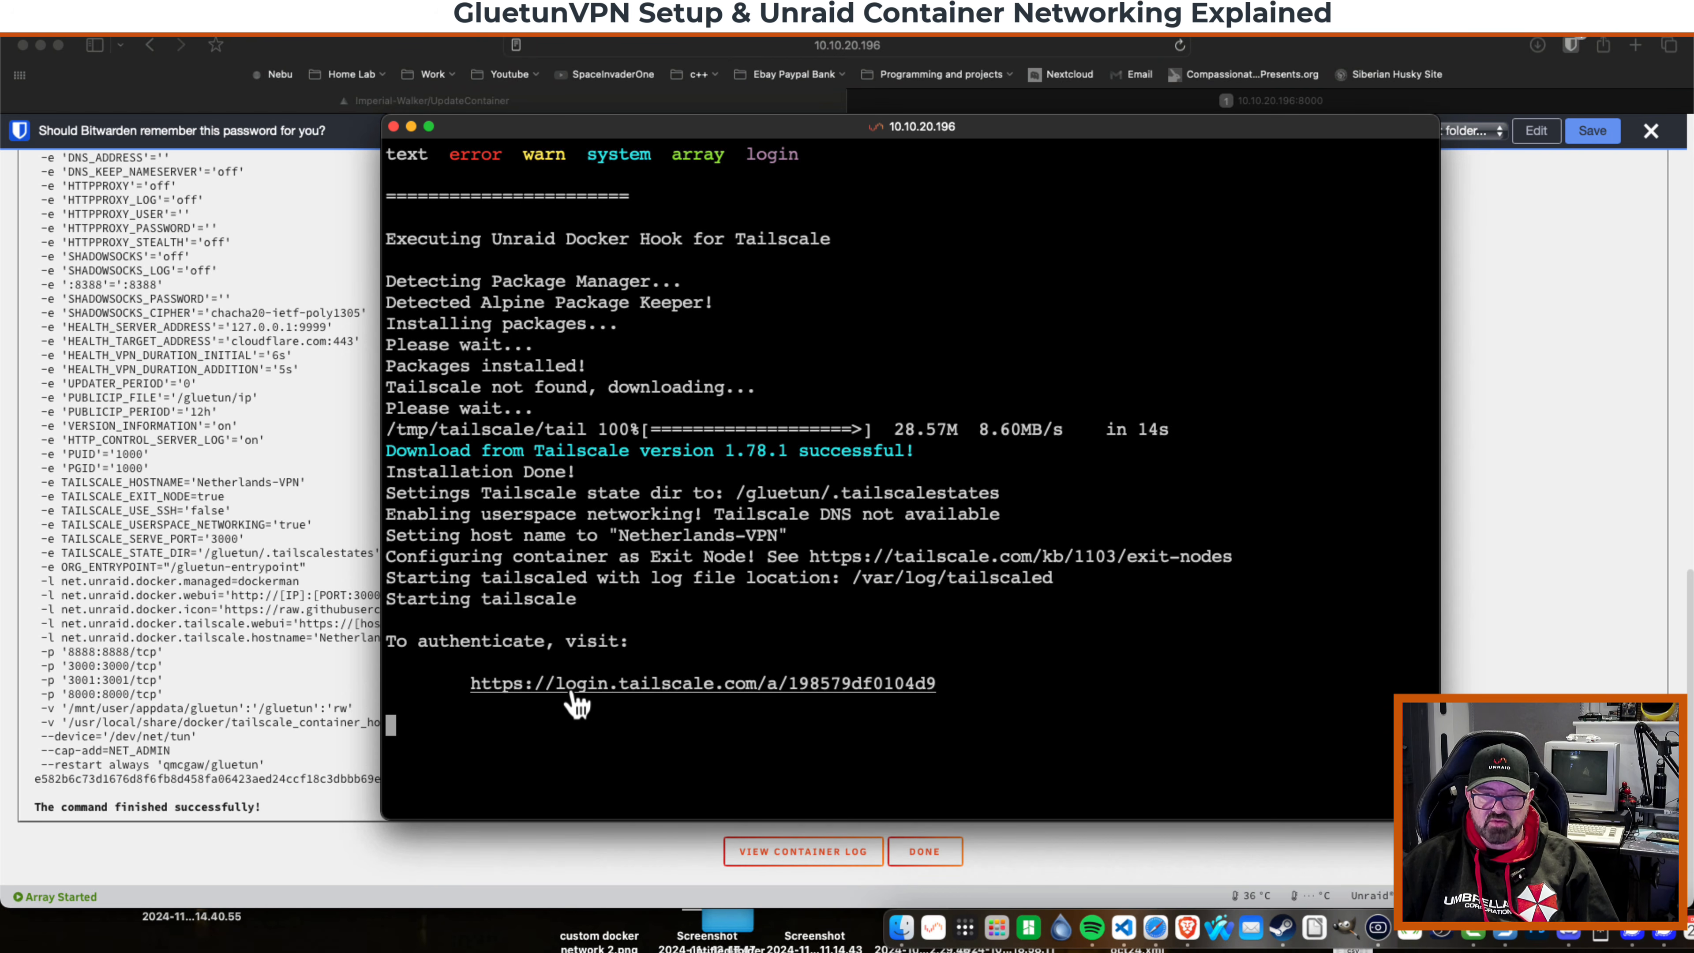
pyautogui.click(644, 688)
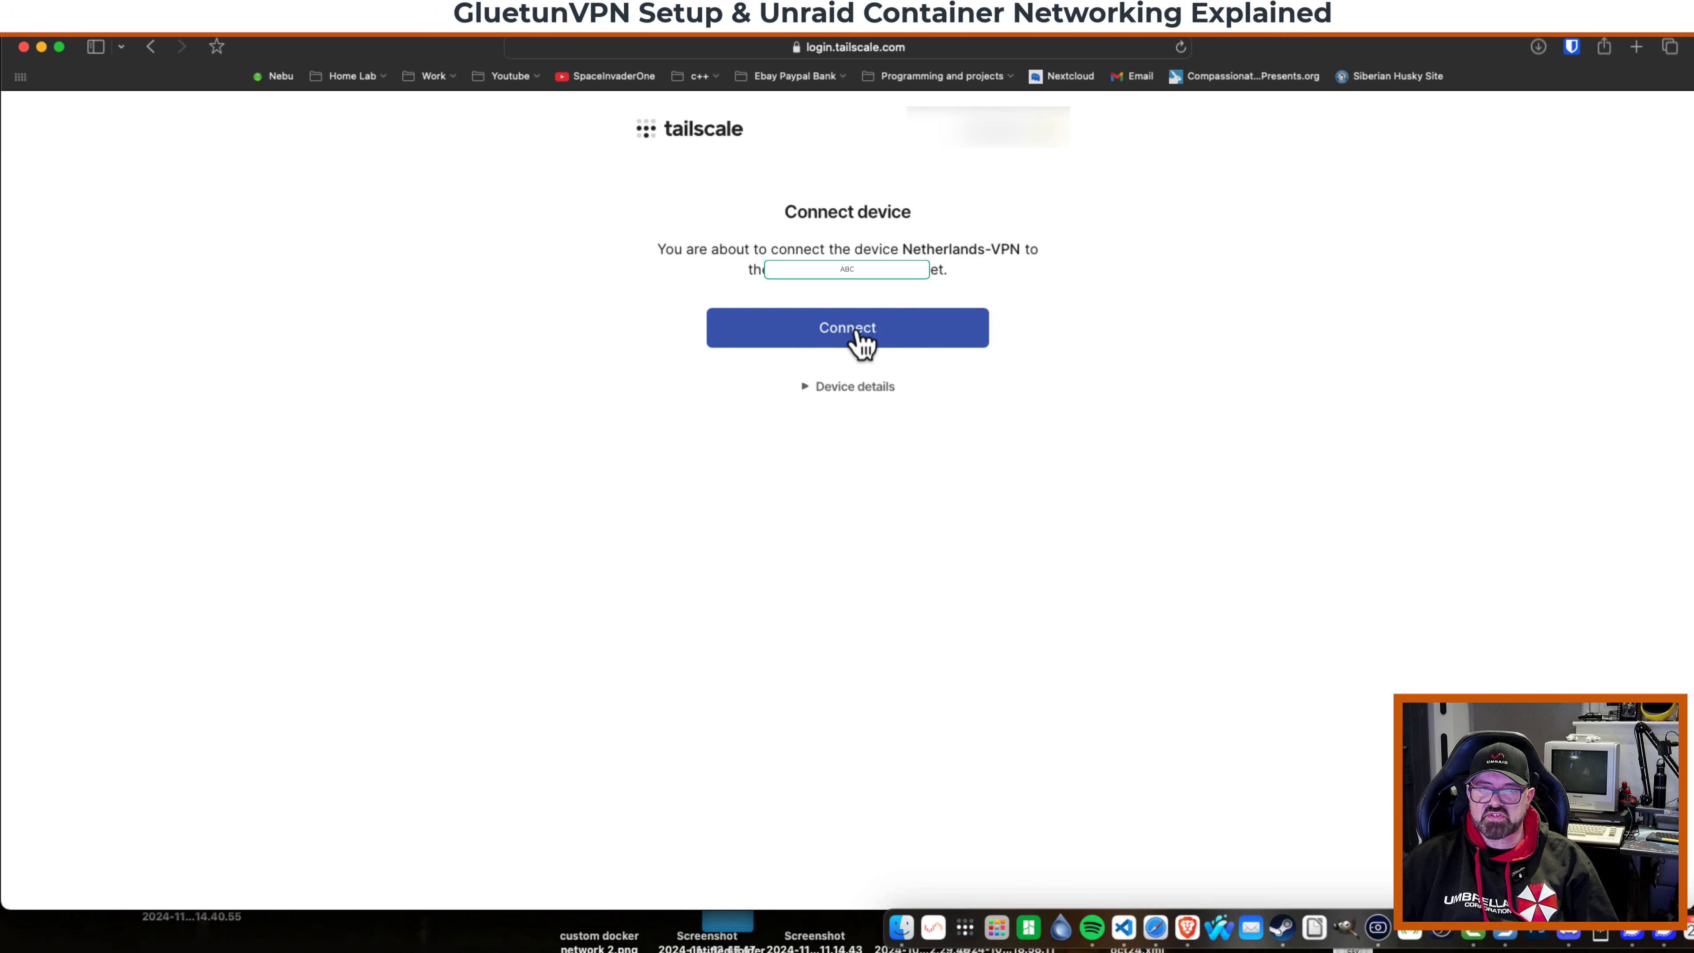
pyautogui.click(857, 343)
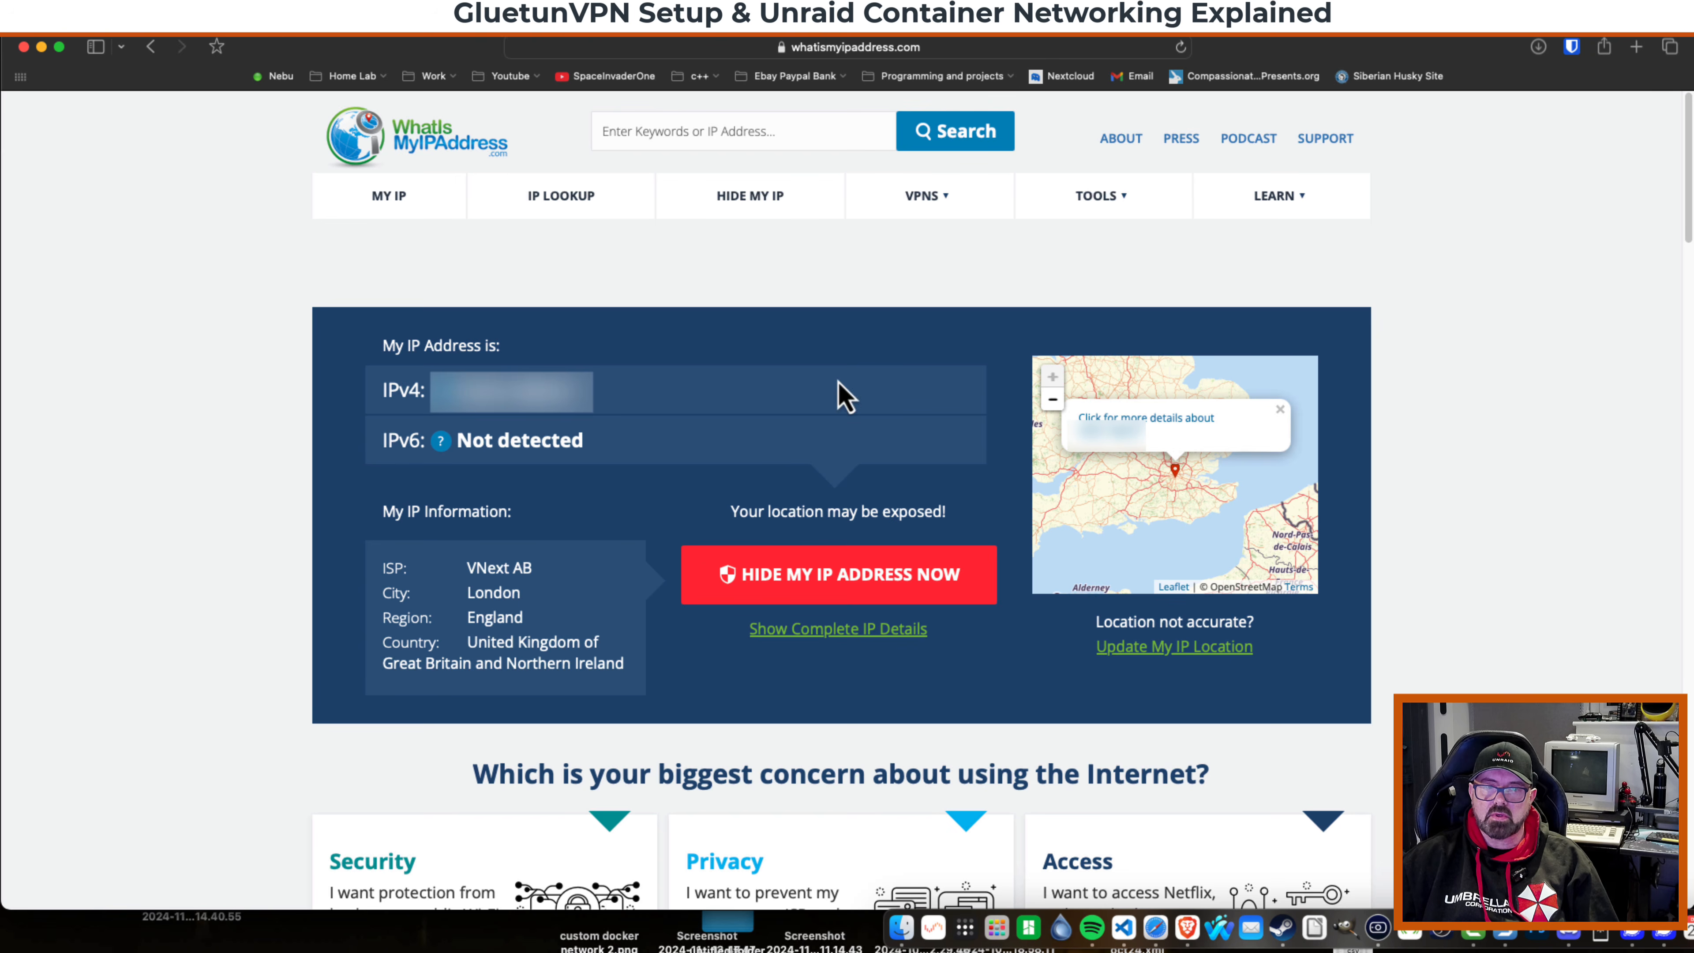
# Review the IP-check page's location details, then set this Mac's Tailscale exit node to netherlands.
pyautogui.moveTo(619, 667); pyautogui.dragTo(378, 552)
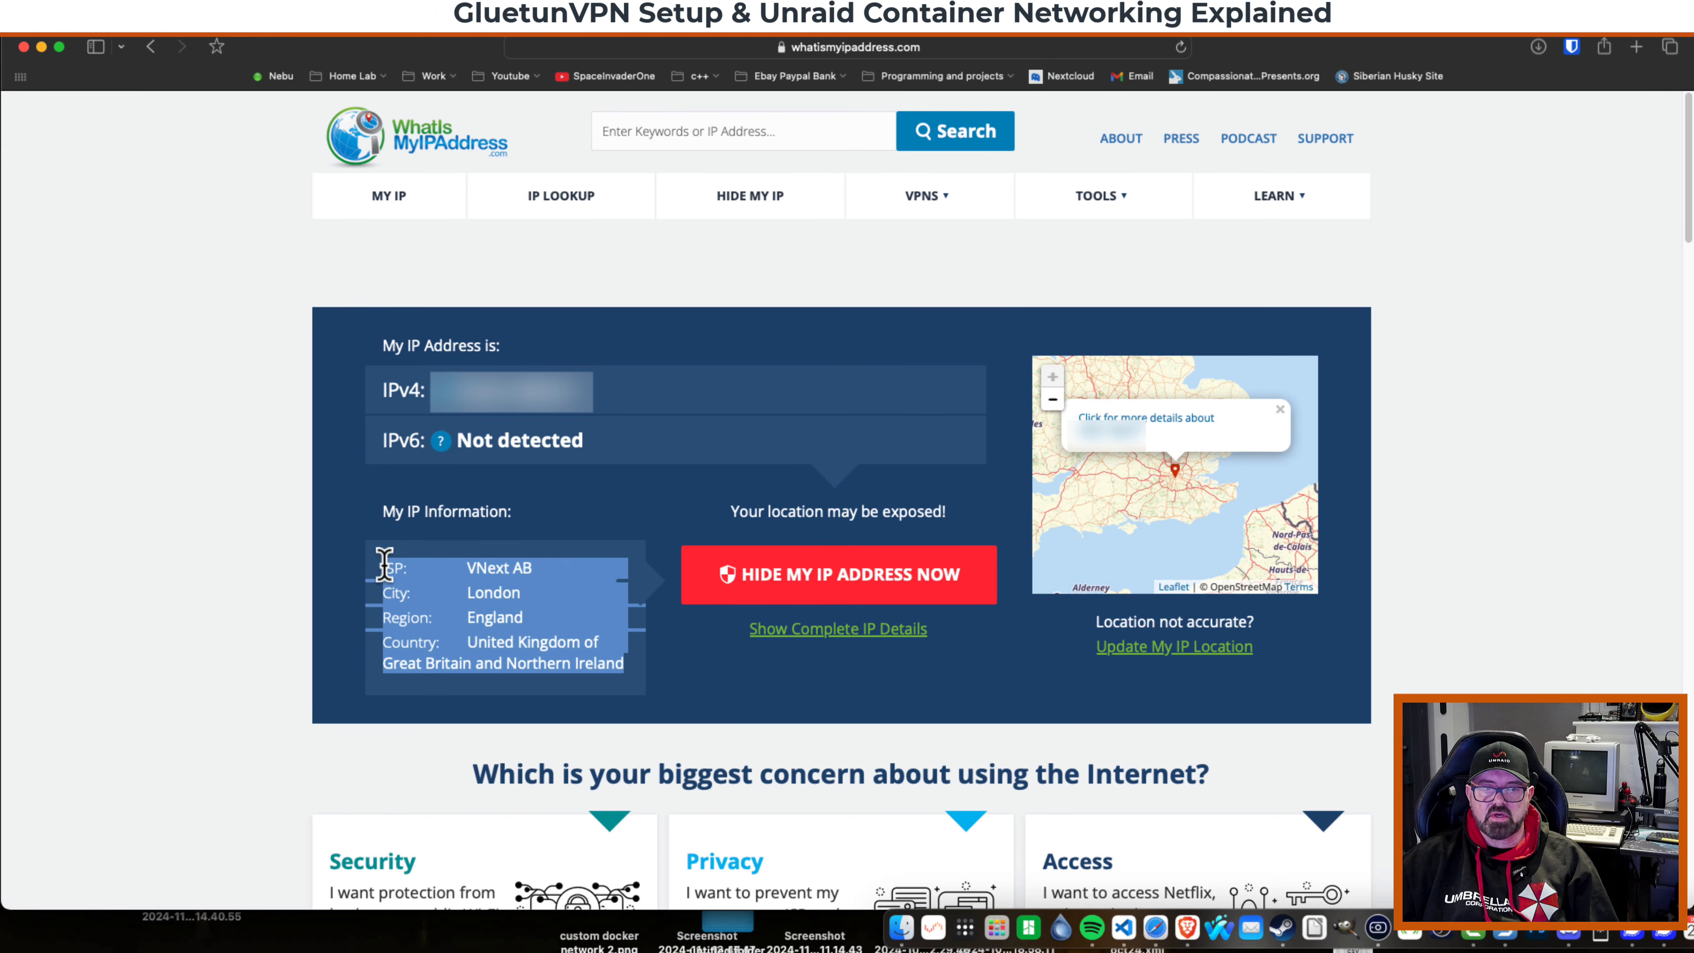
pyautogui.click(480, 593)
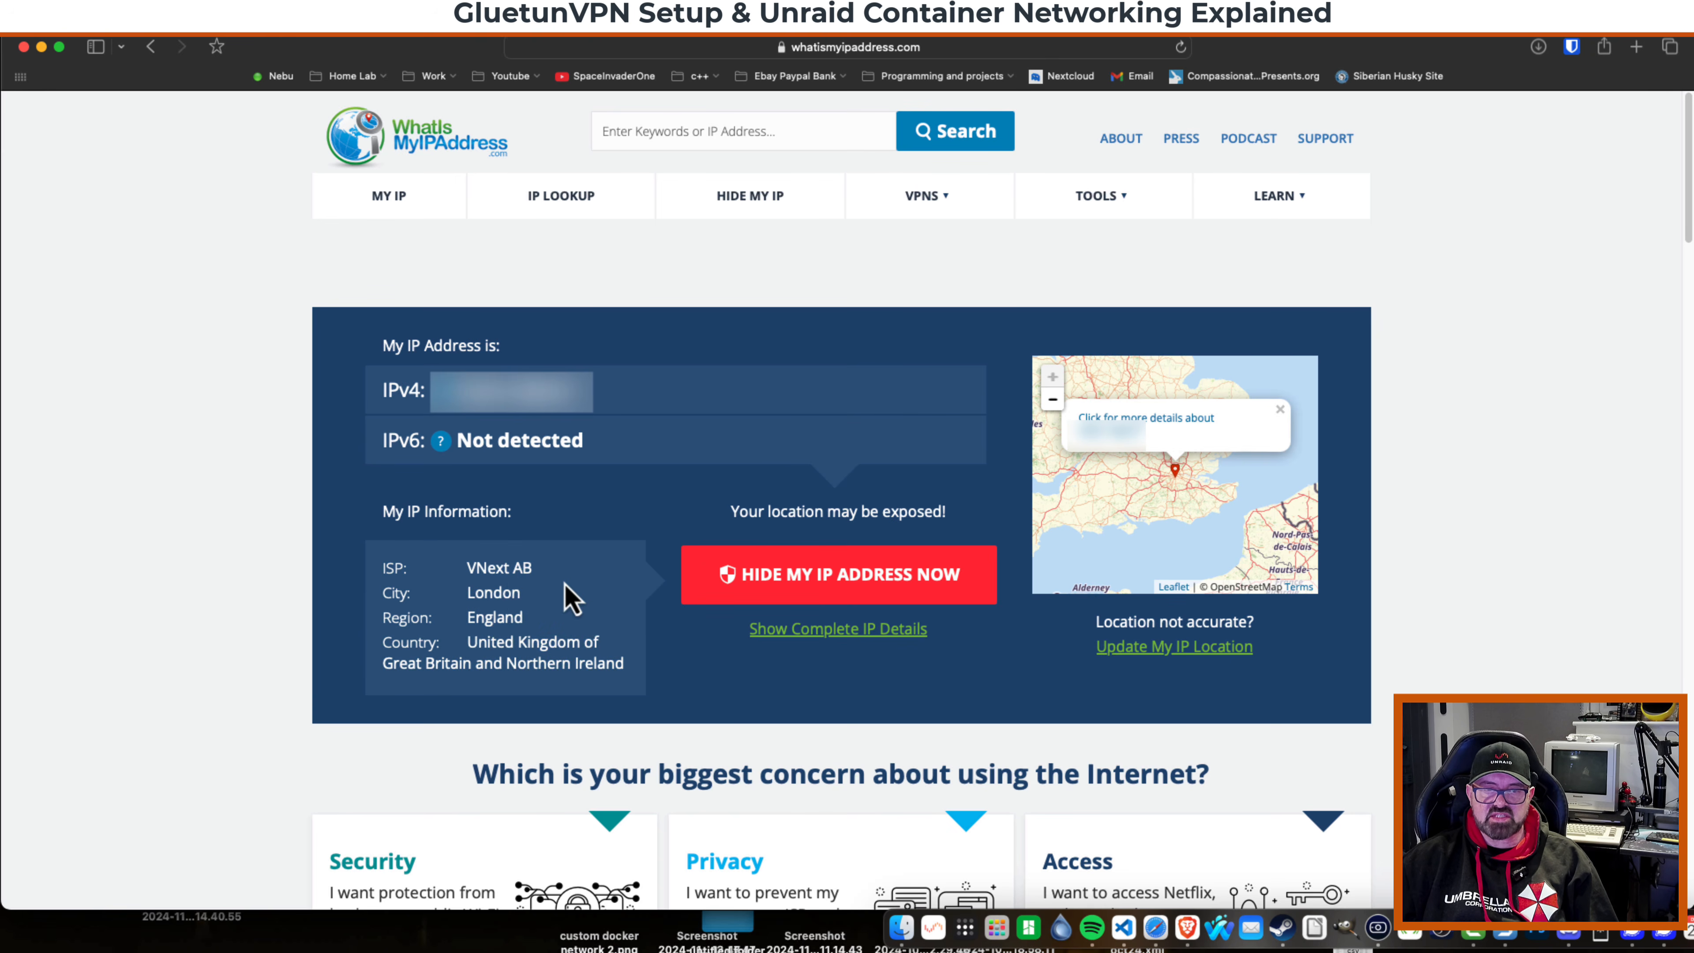
pyautogui.doubleClick(489, 594)
pyautogui.click(489, 596)
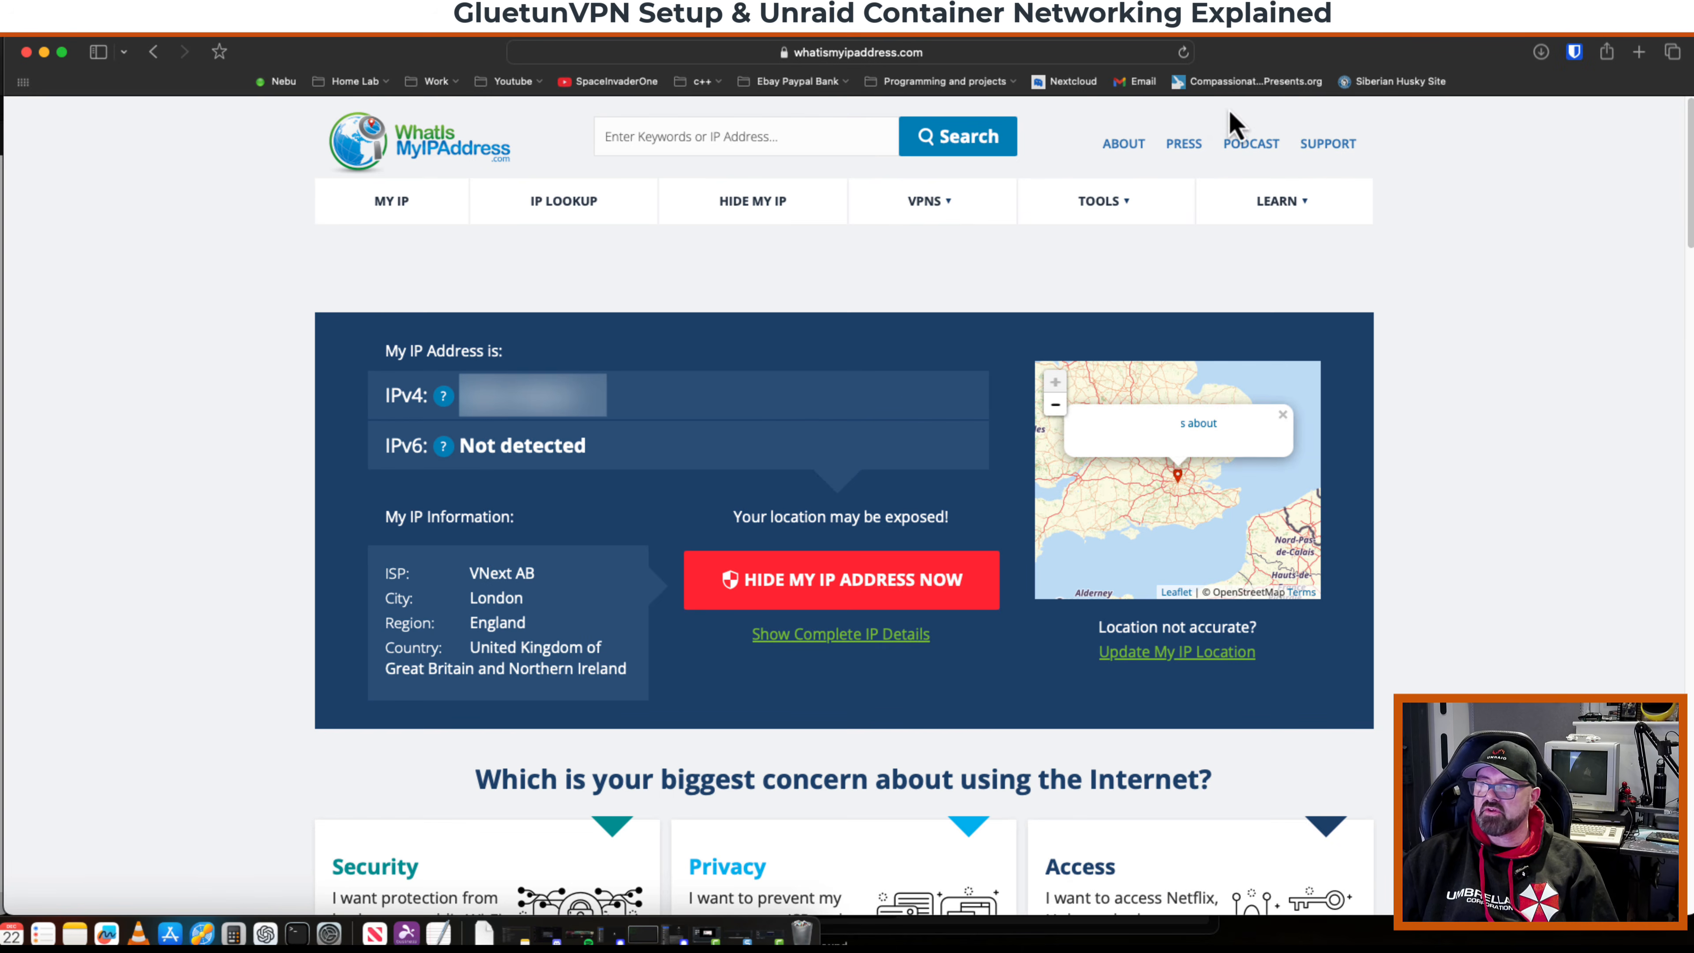
pyautogui.click(1217, 37)
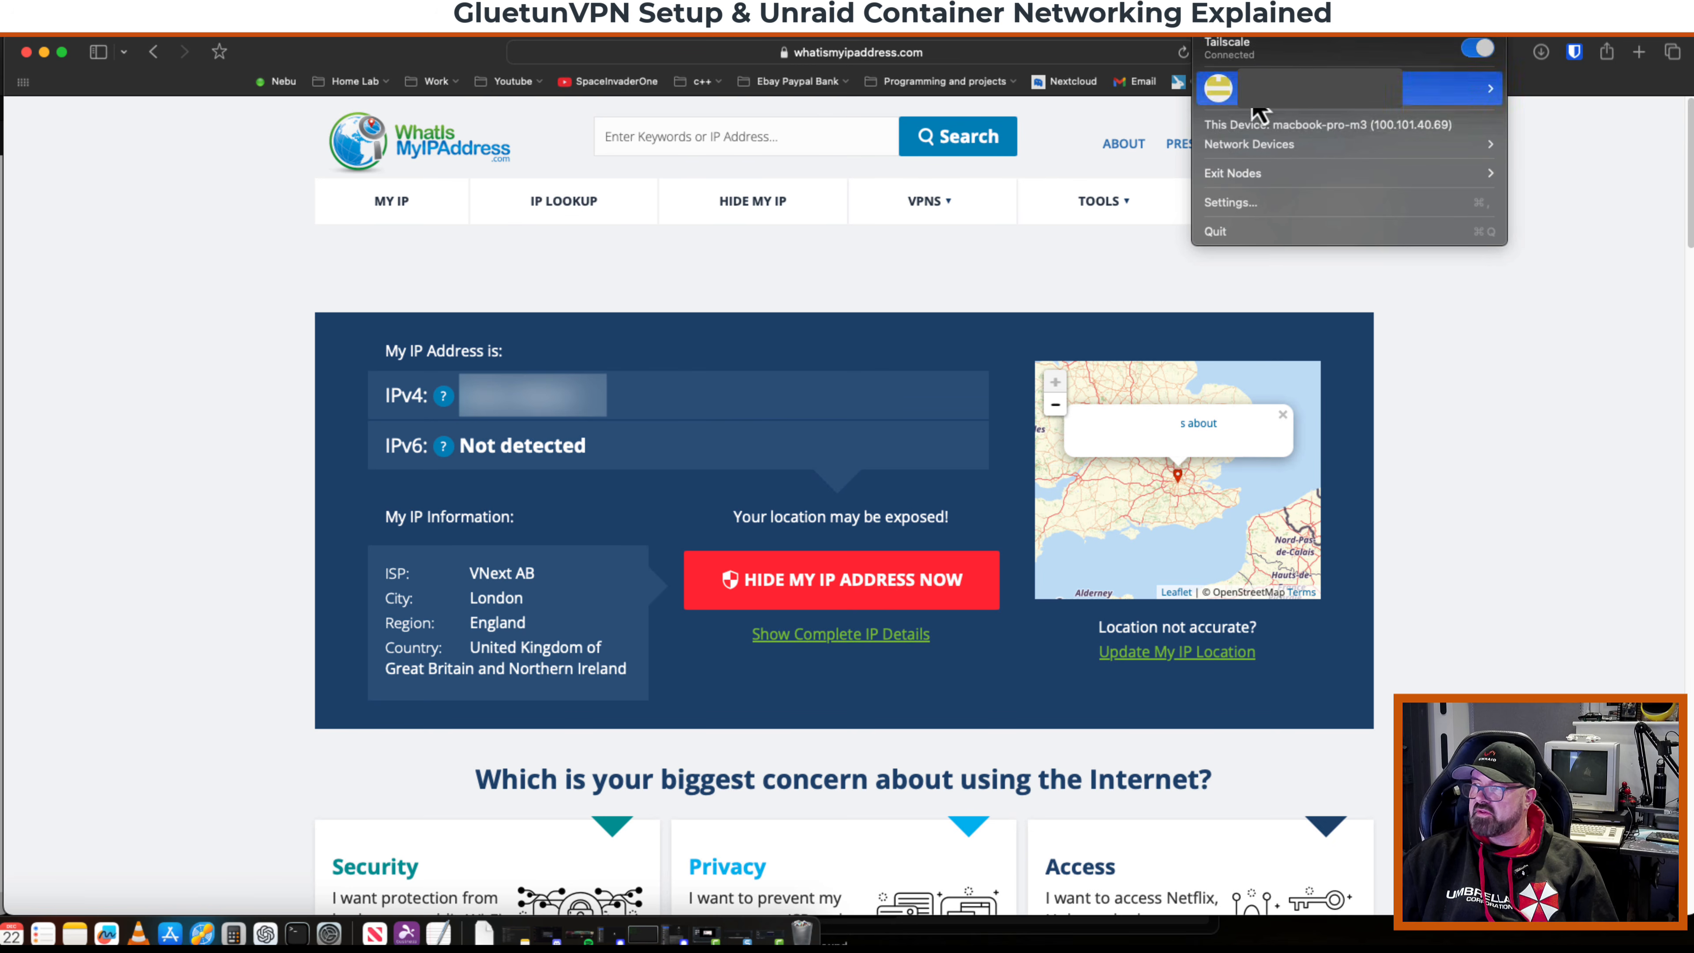
pyautogui.moveTo(1260, 190)
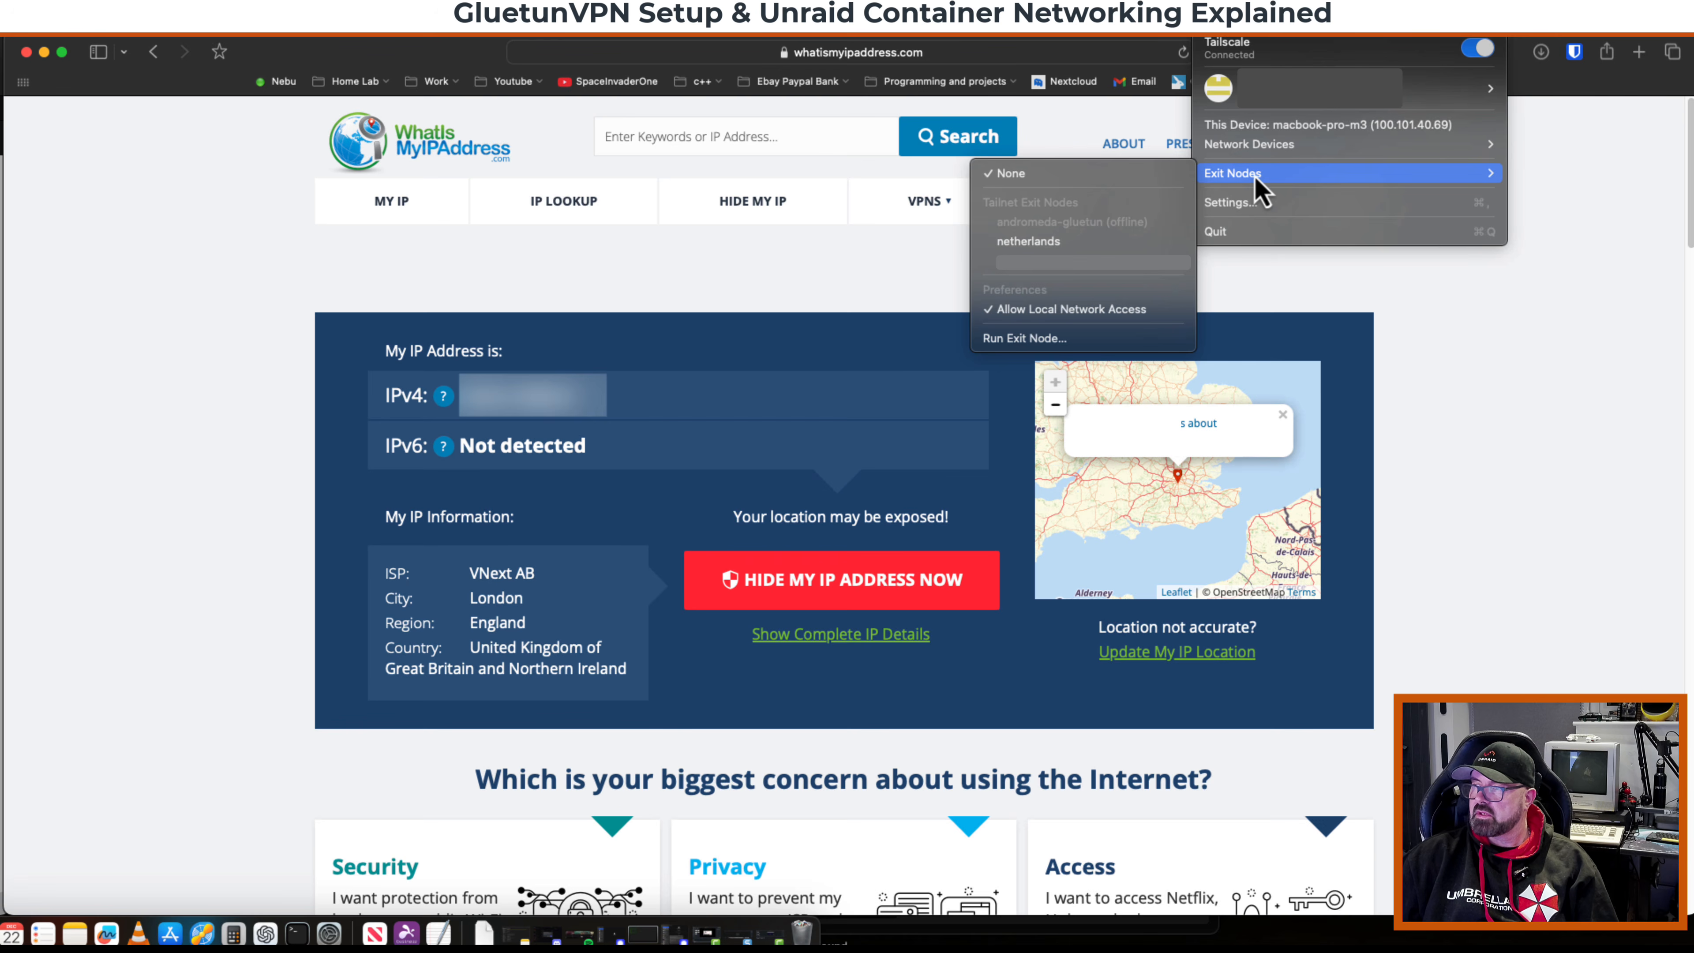
pyautogui.click(1036, 244)
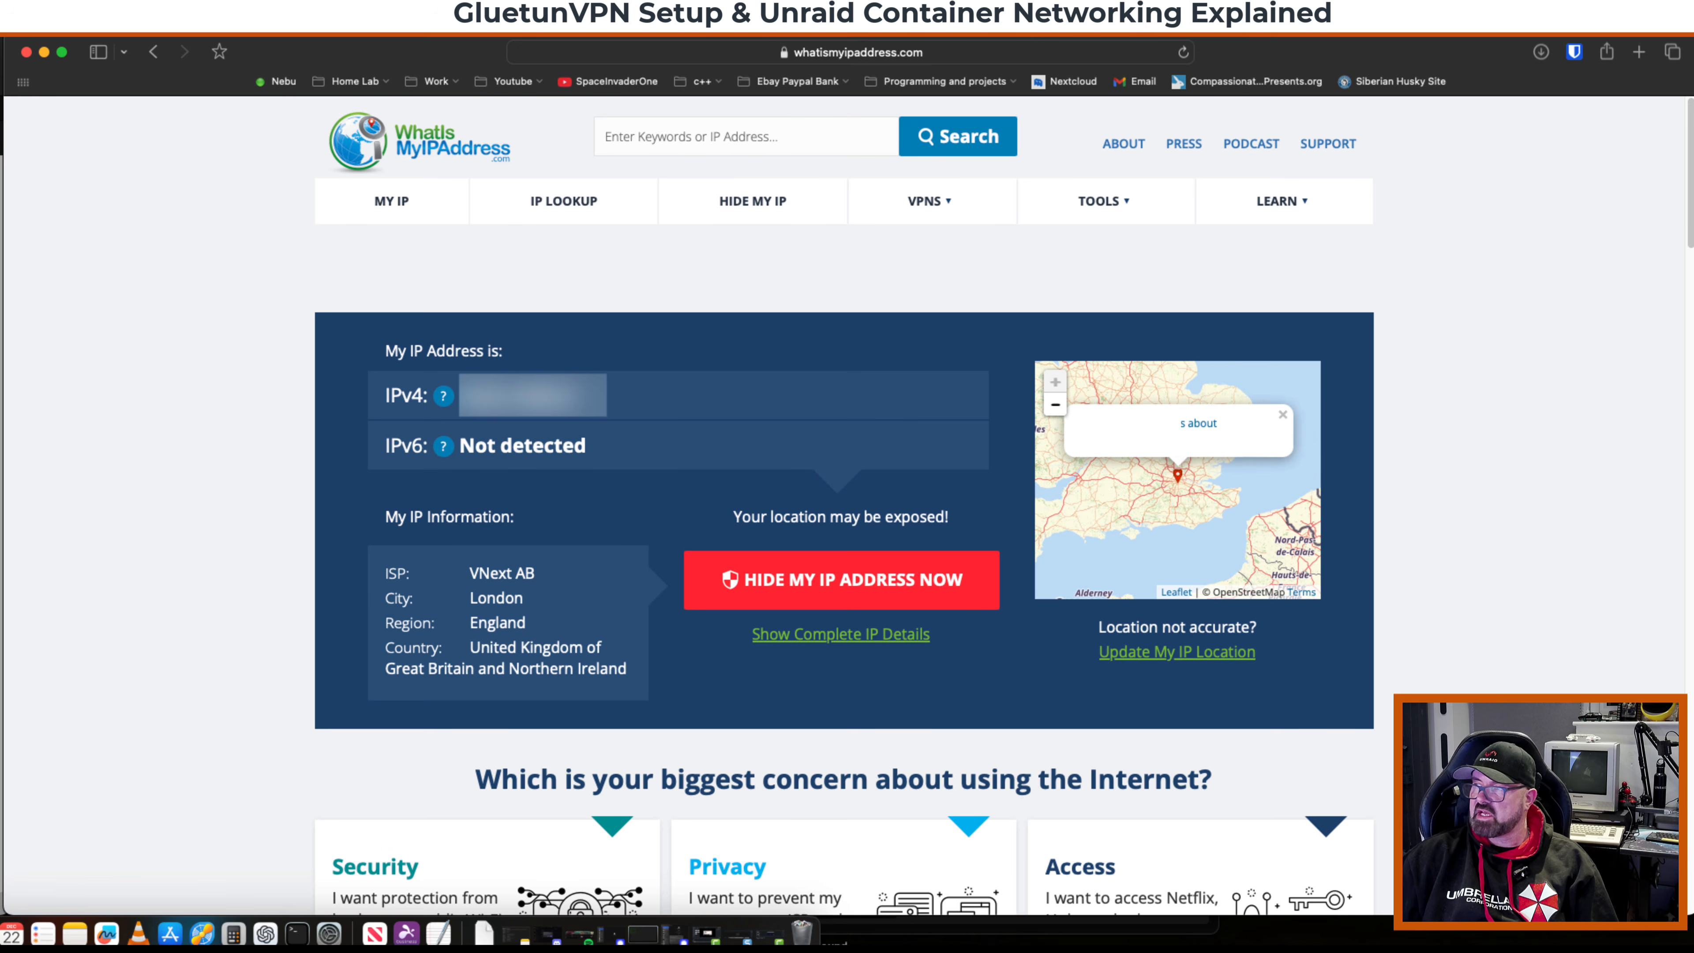
pyautogui.moveTo(1174, 200)
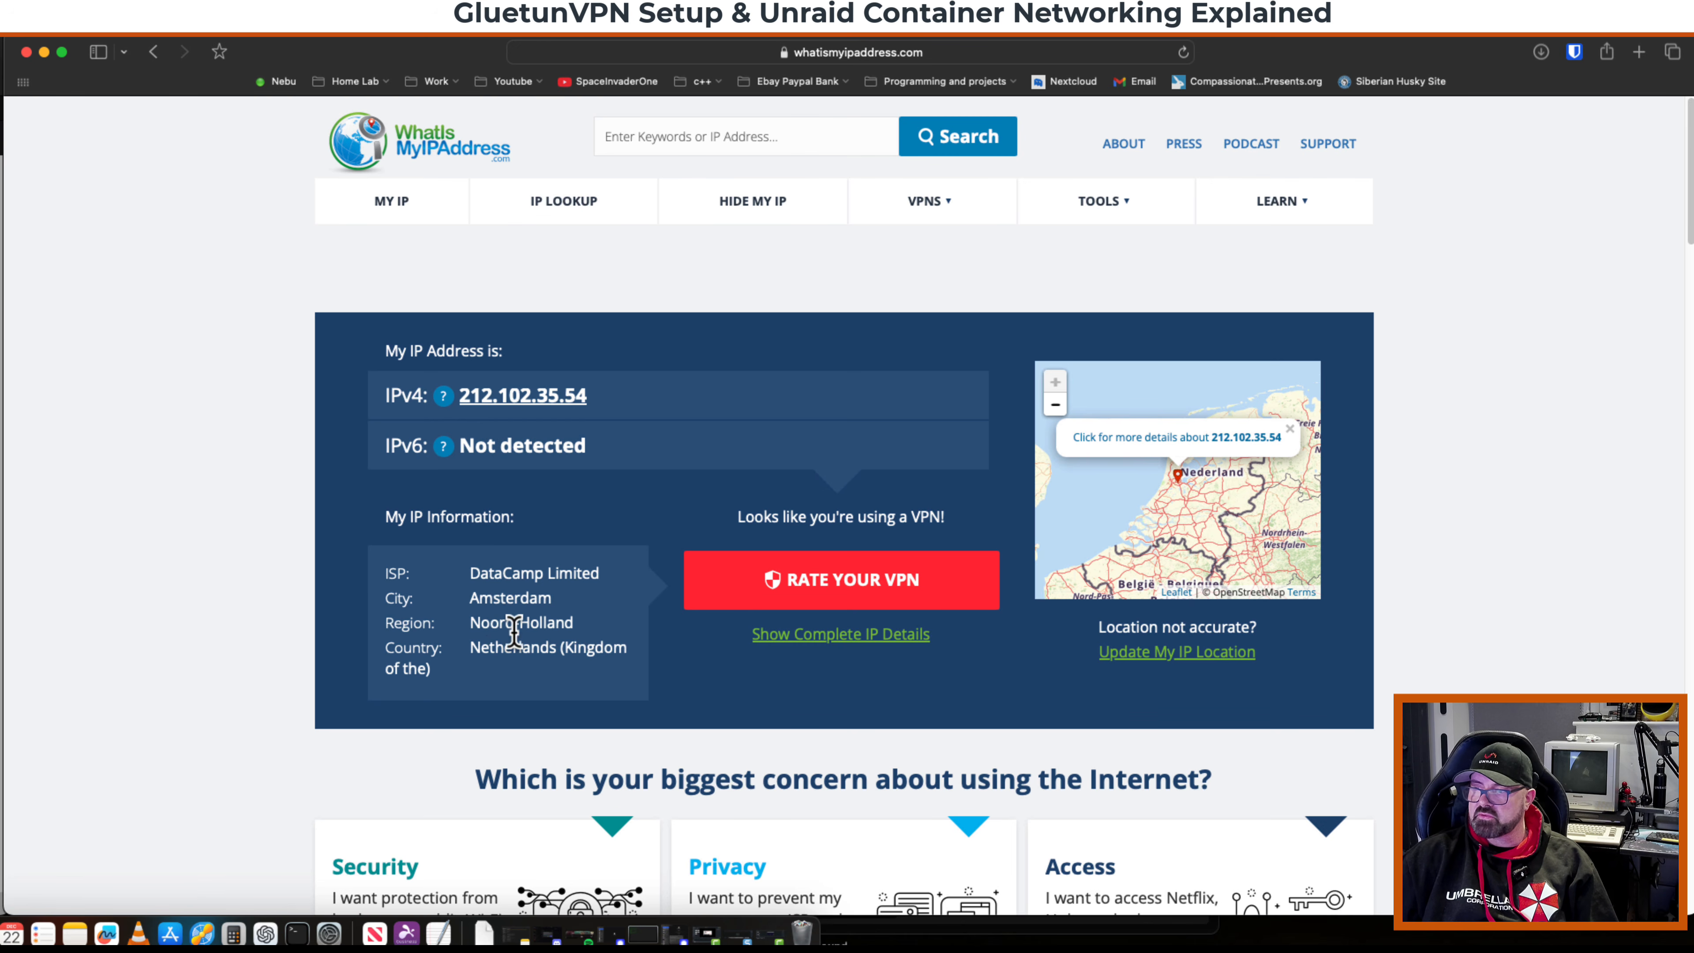
# Open speedtest.net and start a speed test through the exit node.
pyautogui.click(728, 58)
pyautogui.write('speedtest.net')
pyautogui.press('Return')
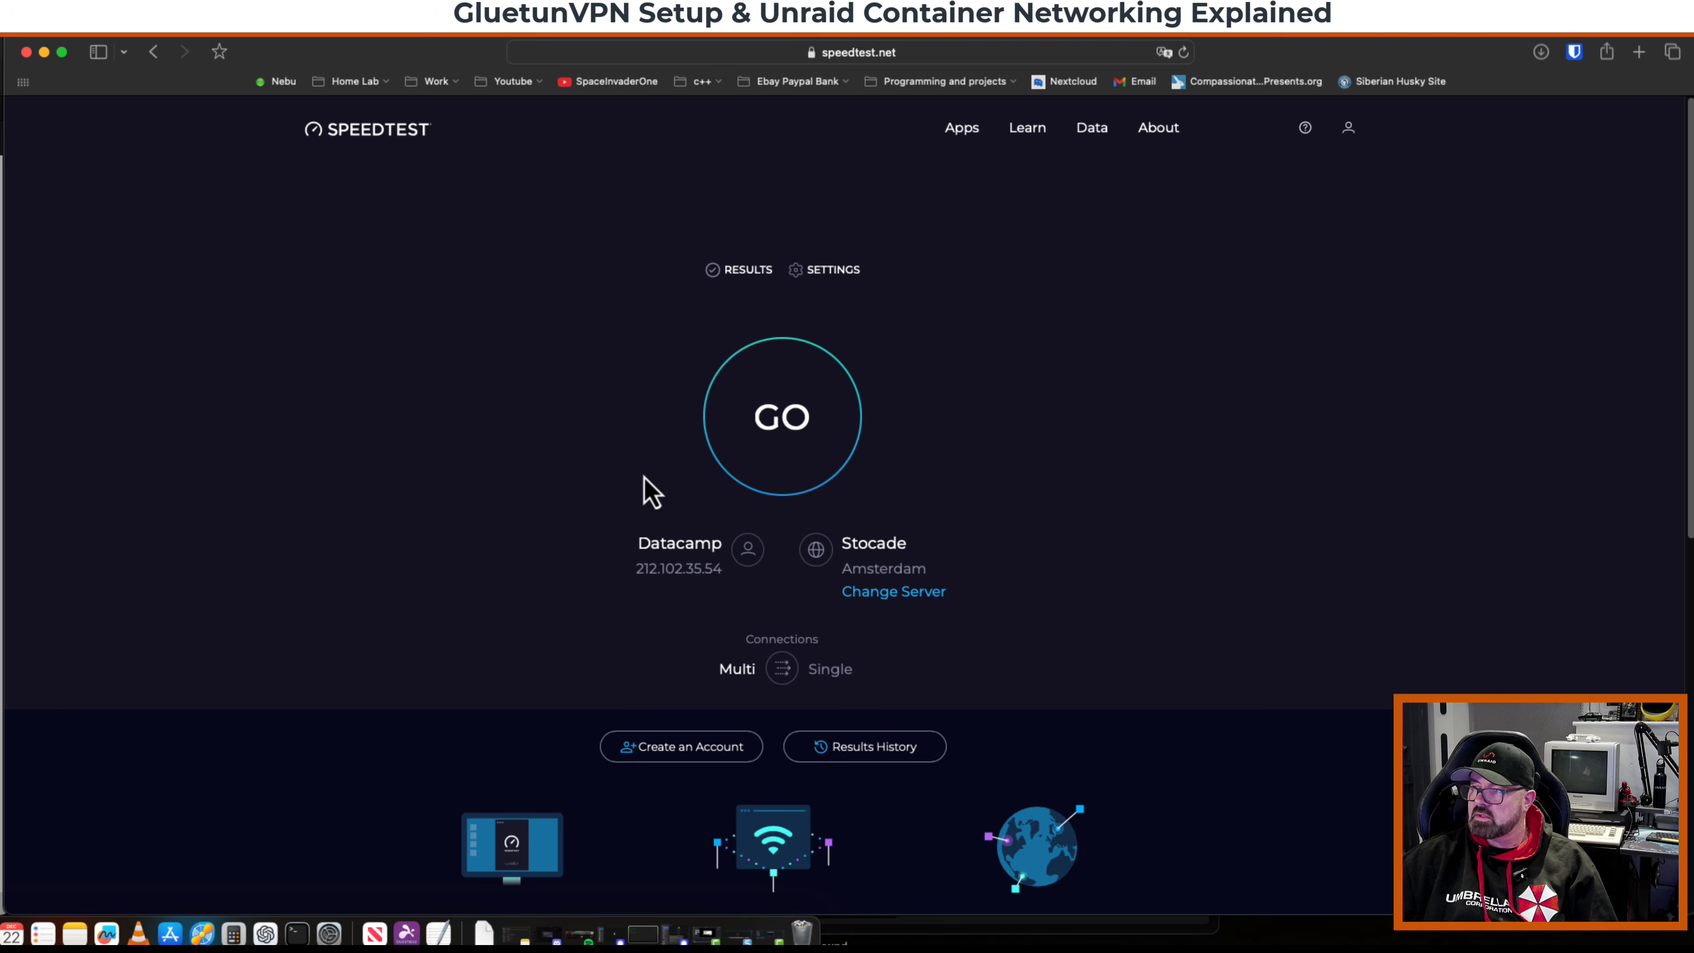
pyautogui.click(780, 424)
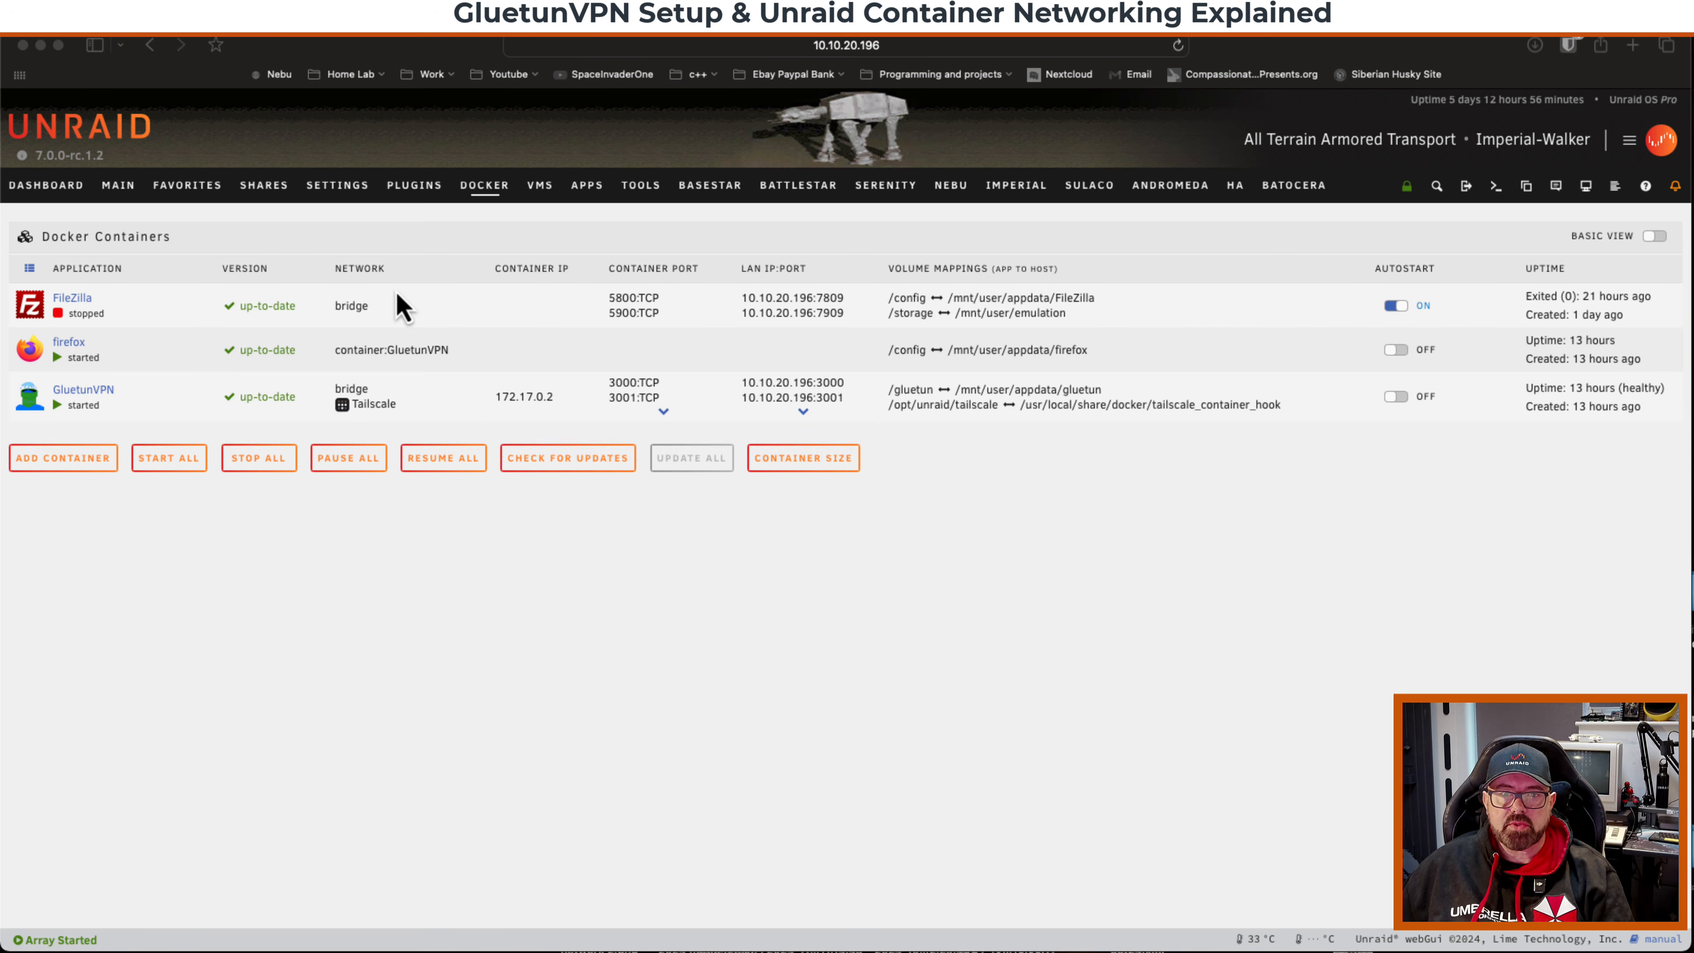
# Search the Apps catalog for deluge.
pyautogui.click(588, 193)
pyautogui.click(590, 194)
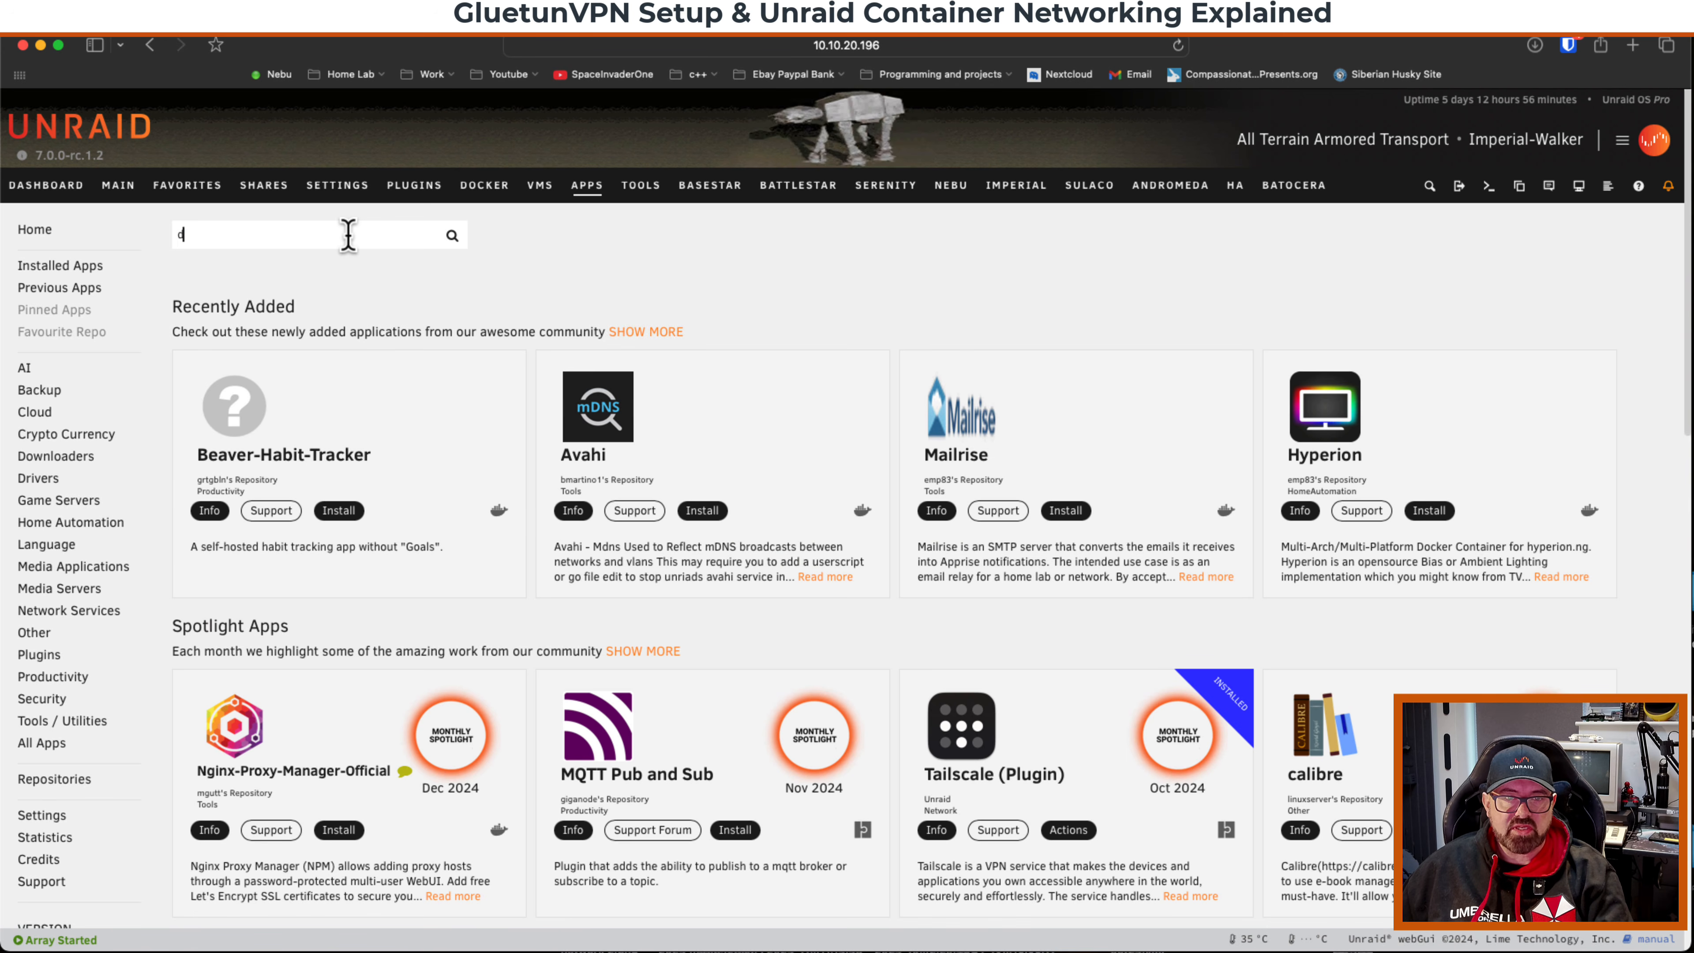
pyautogui.click(347, 235)
pyautogui.write('deluge')
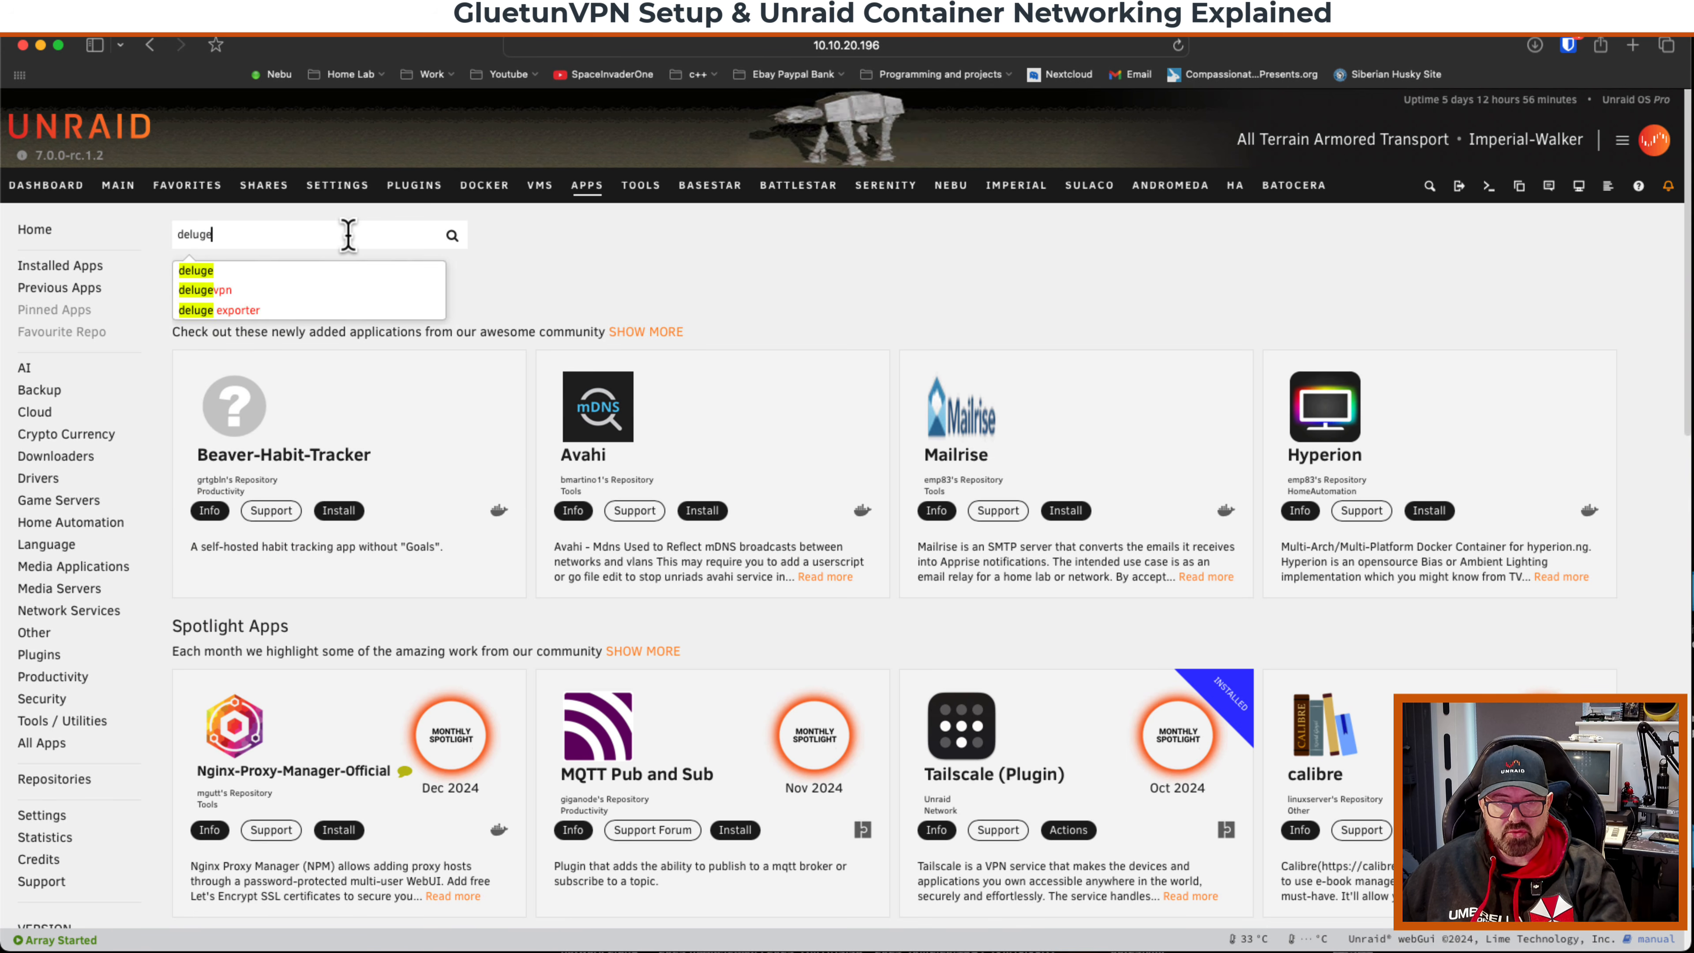
pyautogui.press('Return')
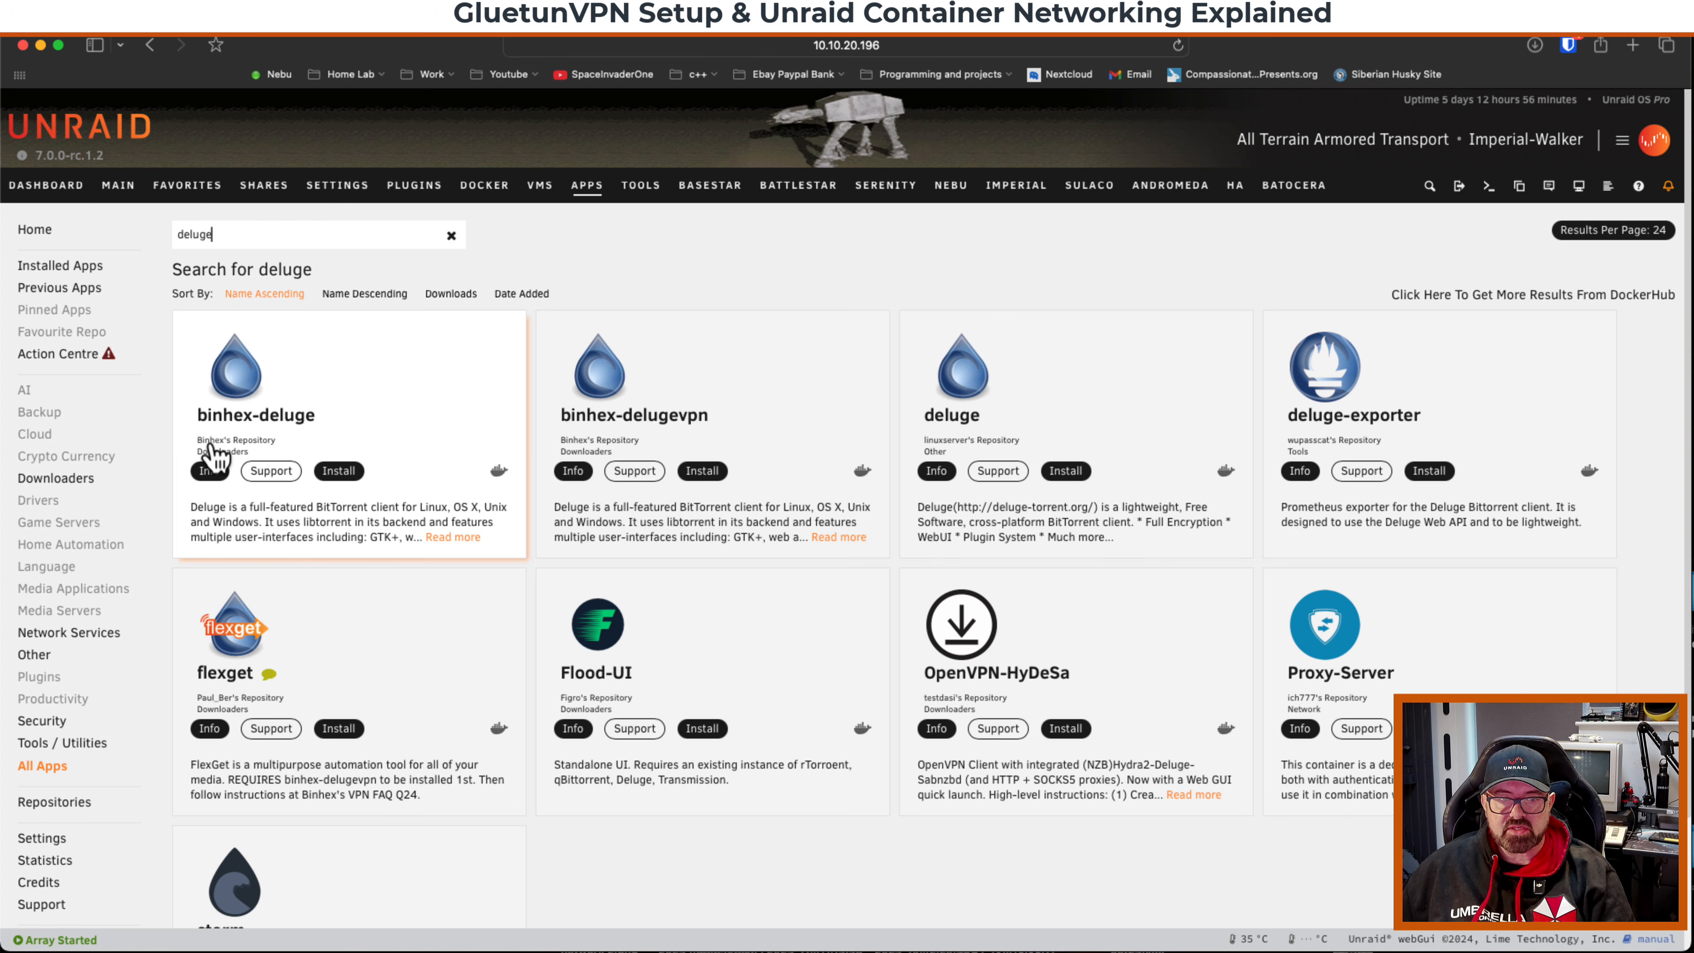
# Start installing binhex-deluge and set its network type to Container using the GluetunVPN container network.
pyautogui.click(339, 471)
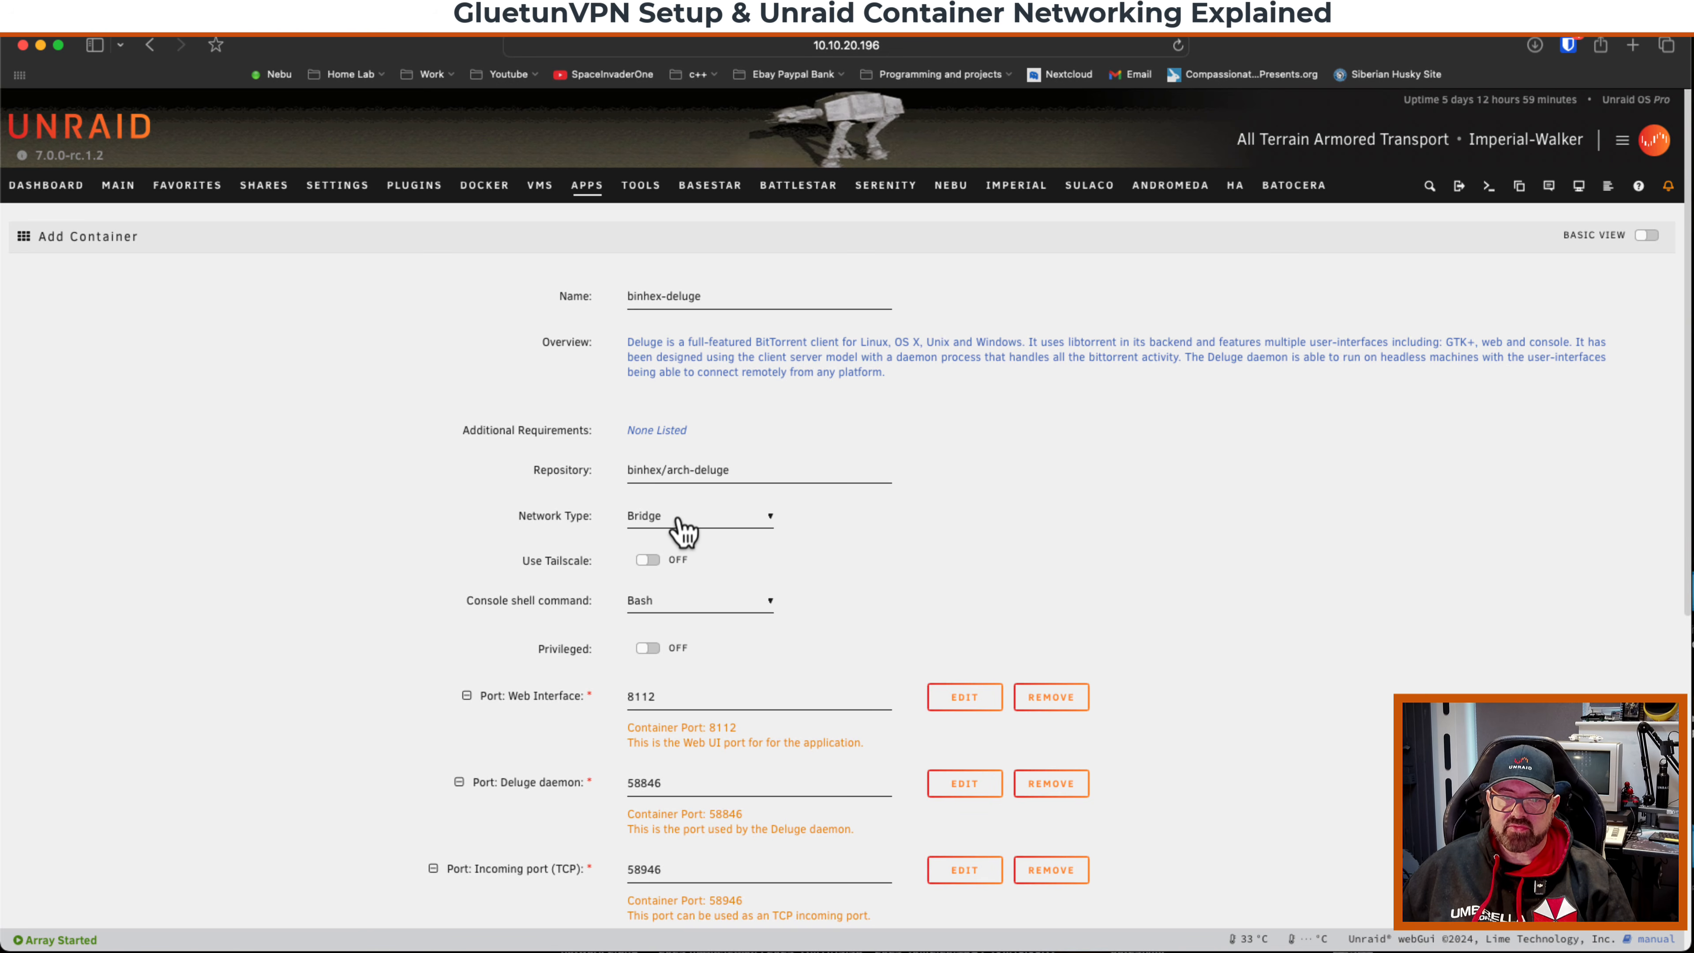
pyautogui.click(704, 527)
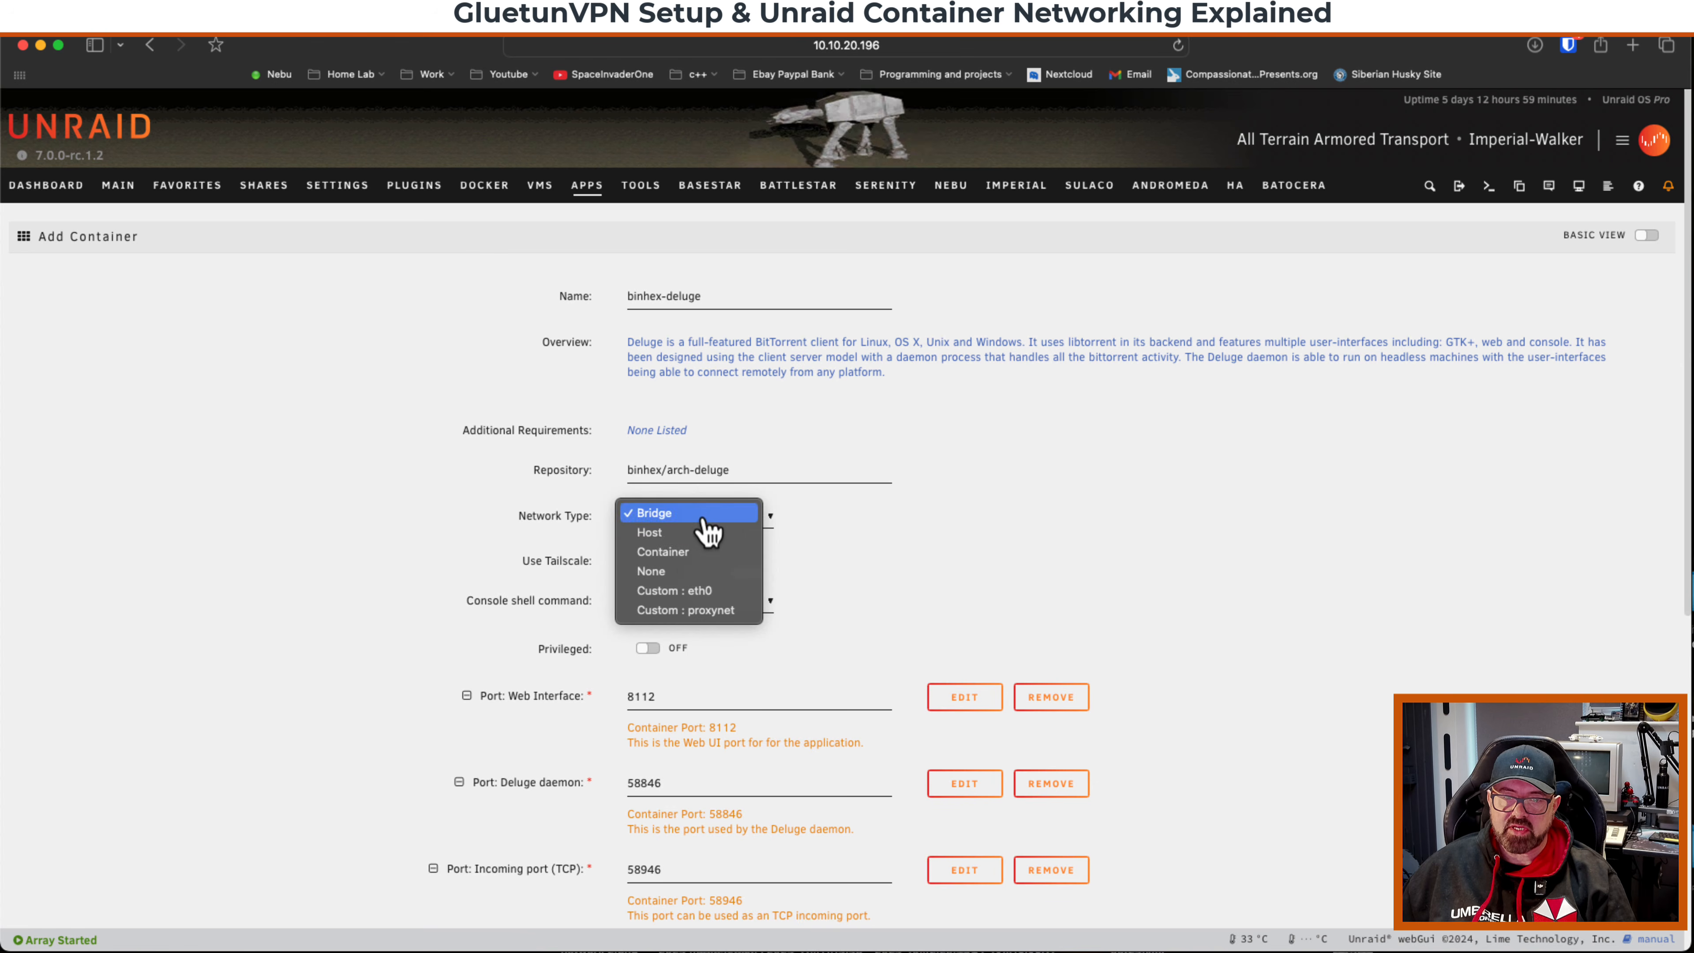
pyautogui.click(690, 559)
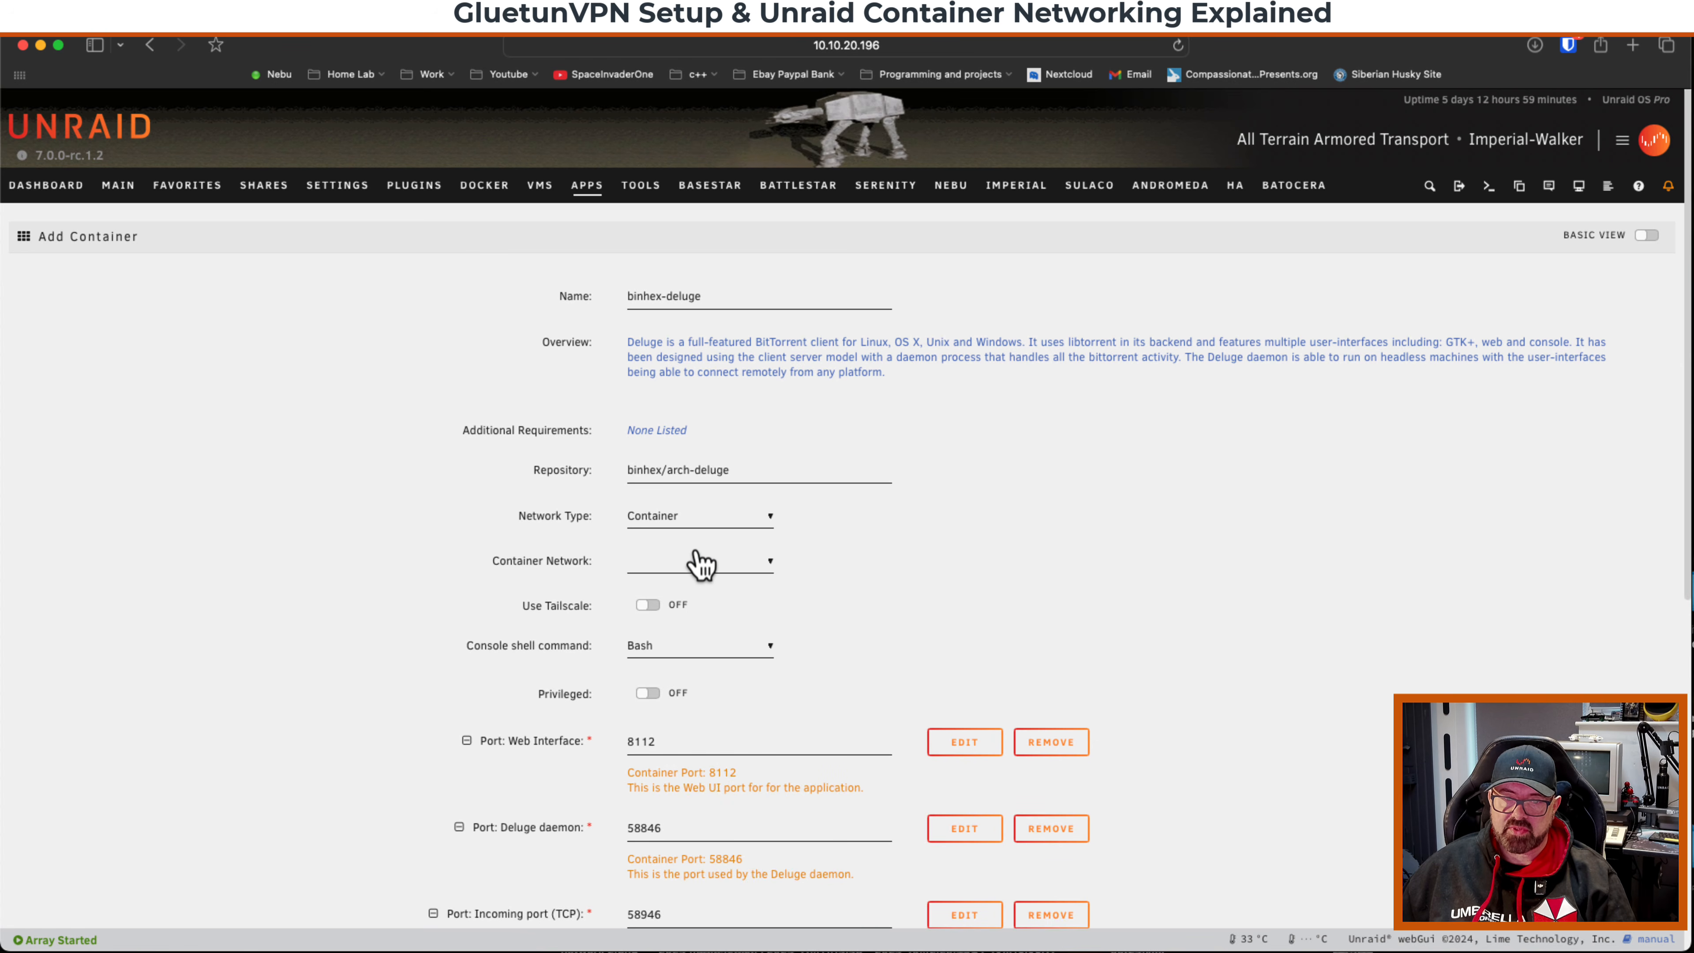
pyautogui.click(712, 564)
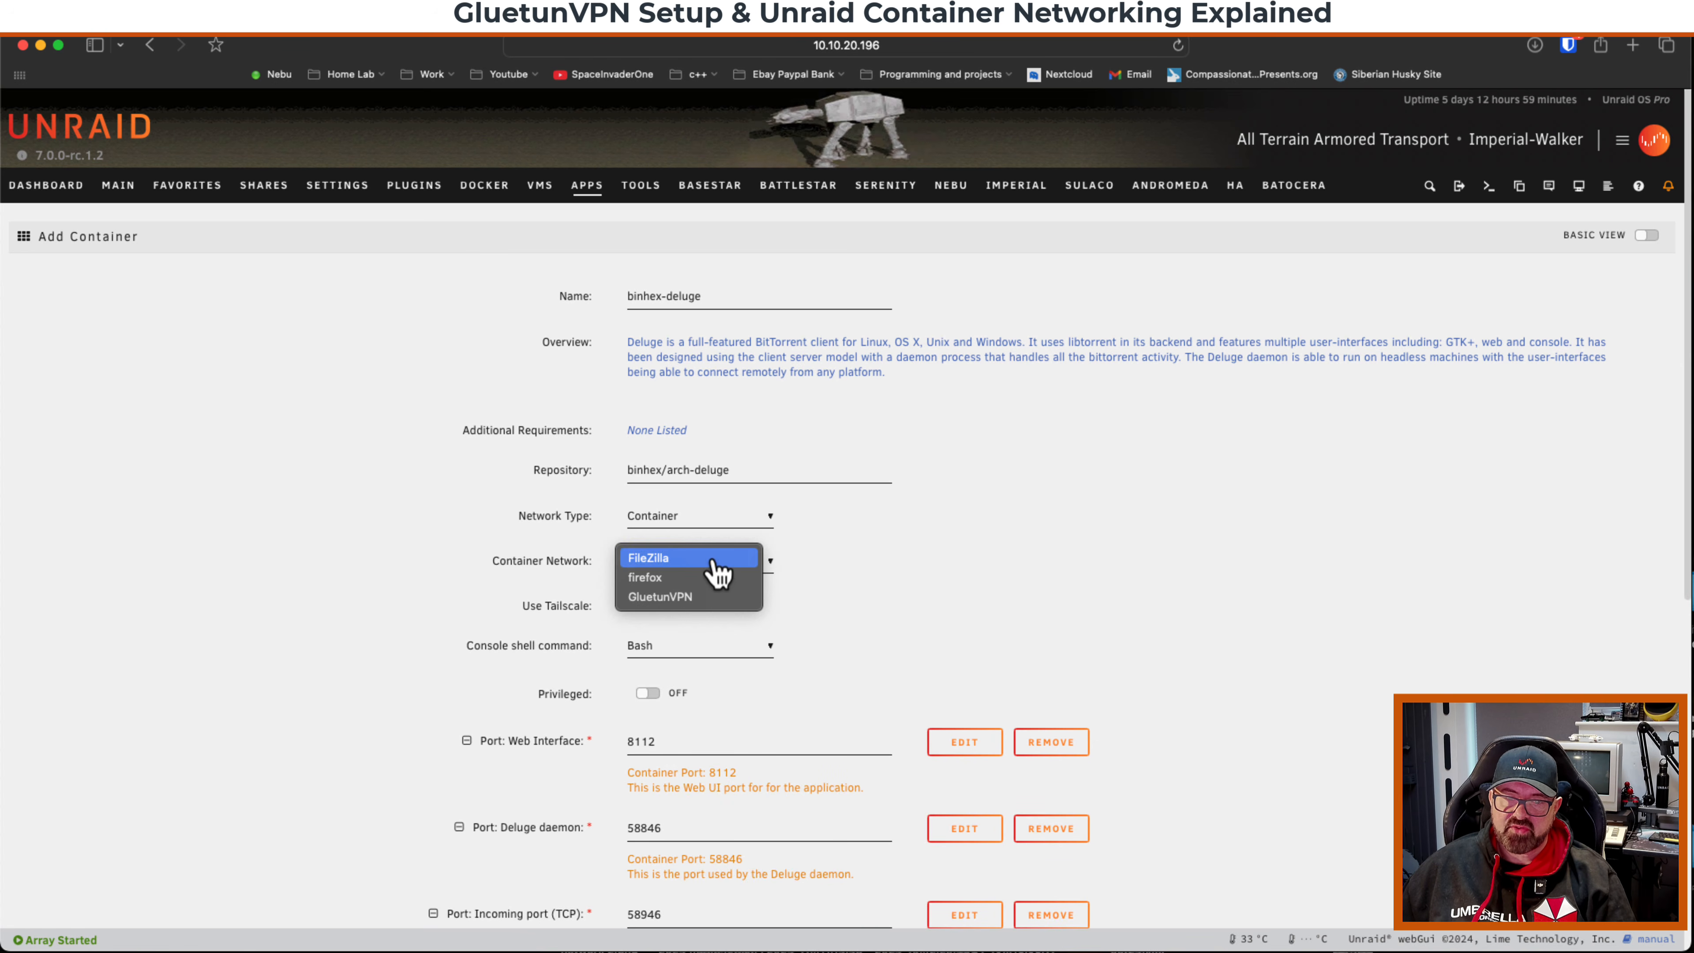
pyautogui.click(672, 600)
pyautogui.scroll(-5, 1180, 321)
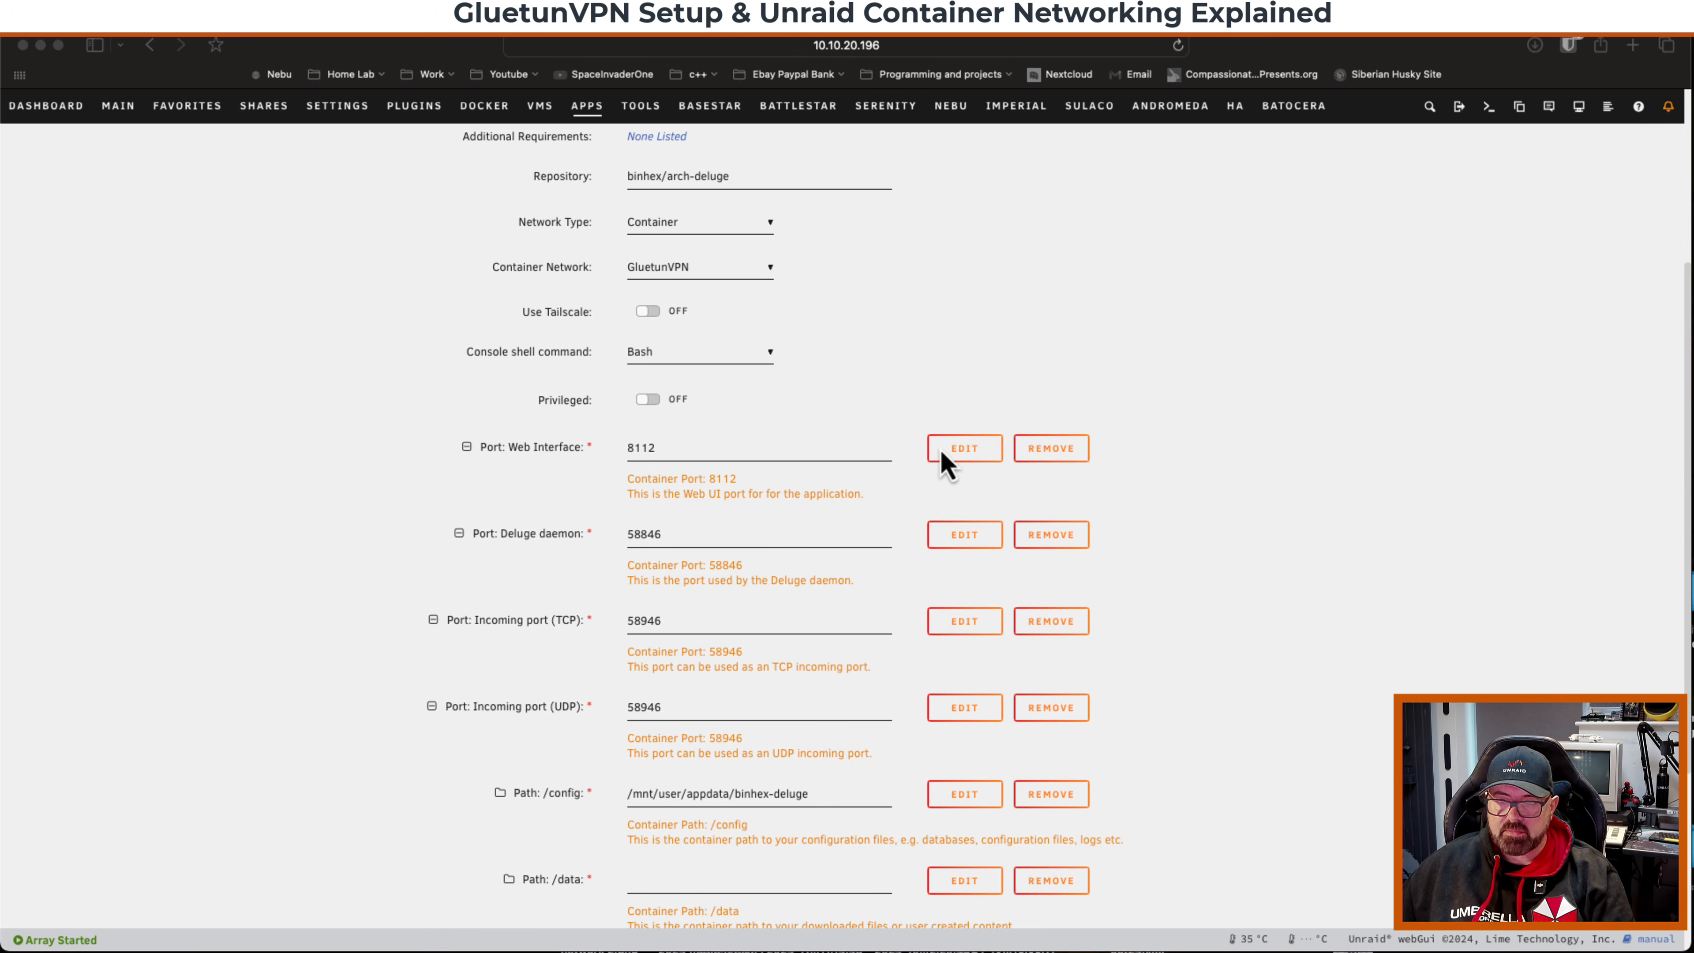
# Inspect each deluge port mapping's configuration (web interface, daemon, incoming TCP and UDP) to note the port numbers.
pyautogui.click(955, 458)
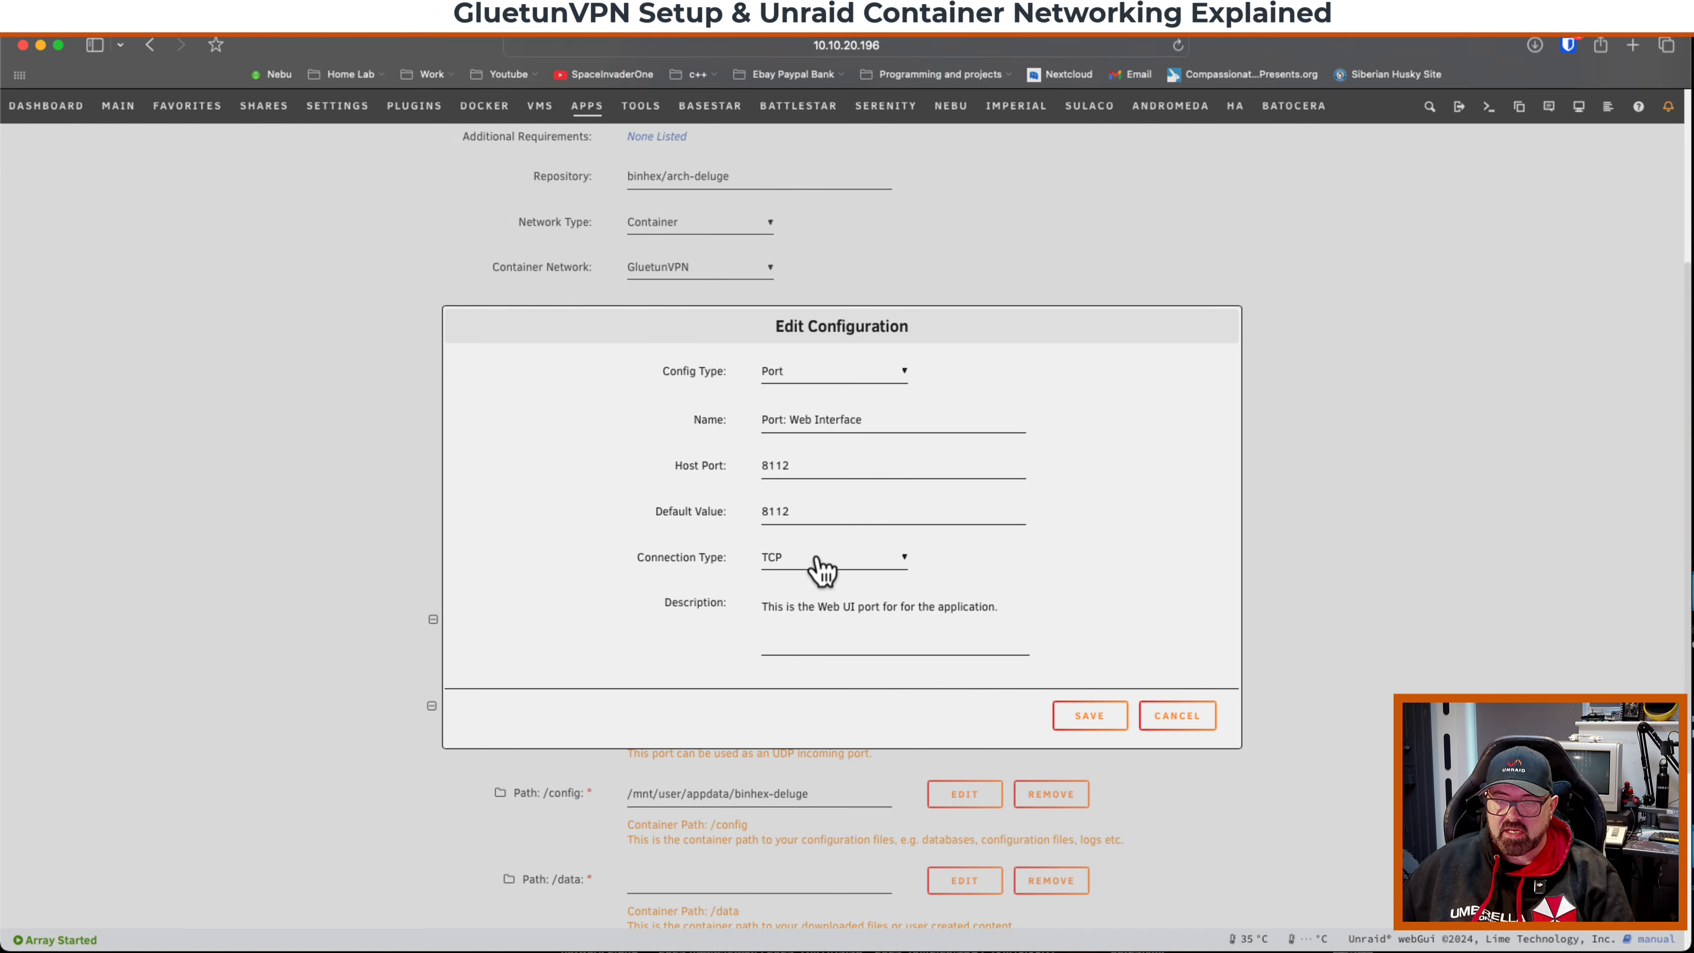
pyautogui.click(1187, 718)
pyautogui.click(970, 550)
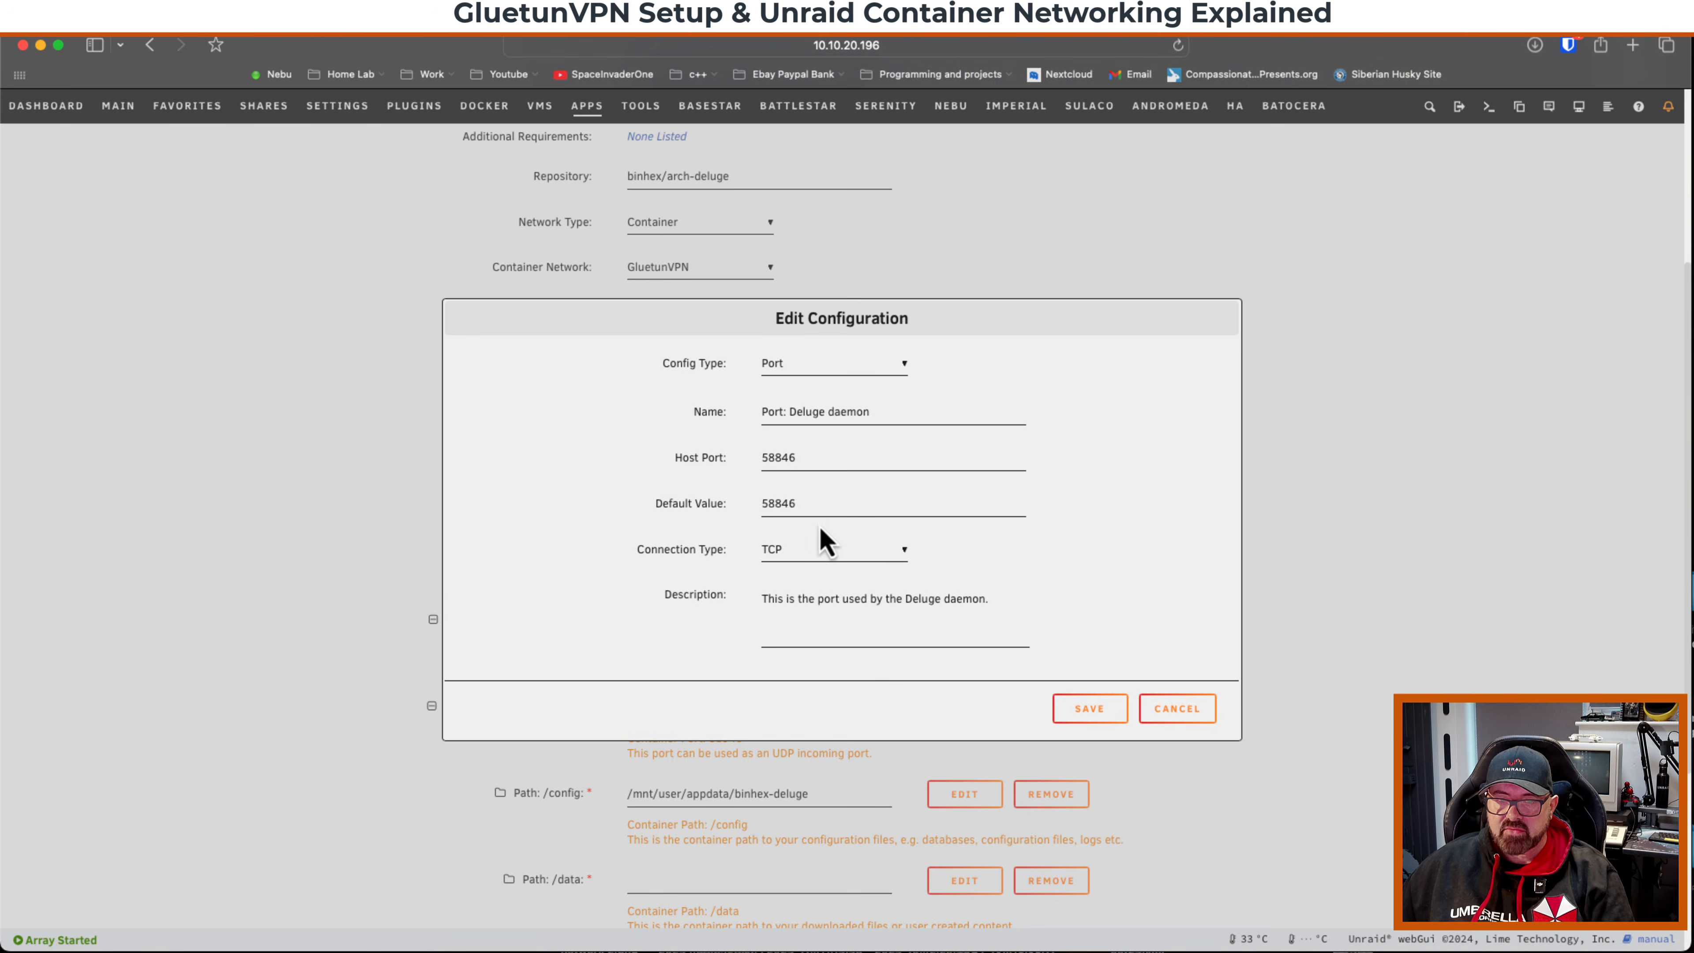
pyautogui.click(1179, 709)
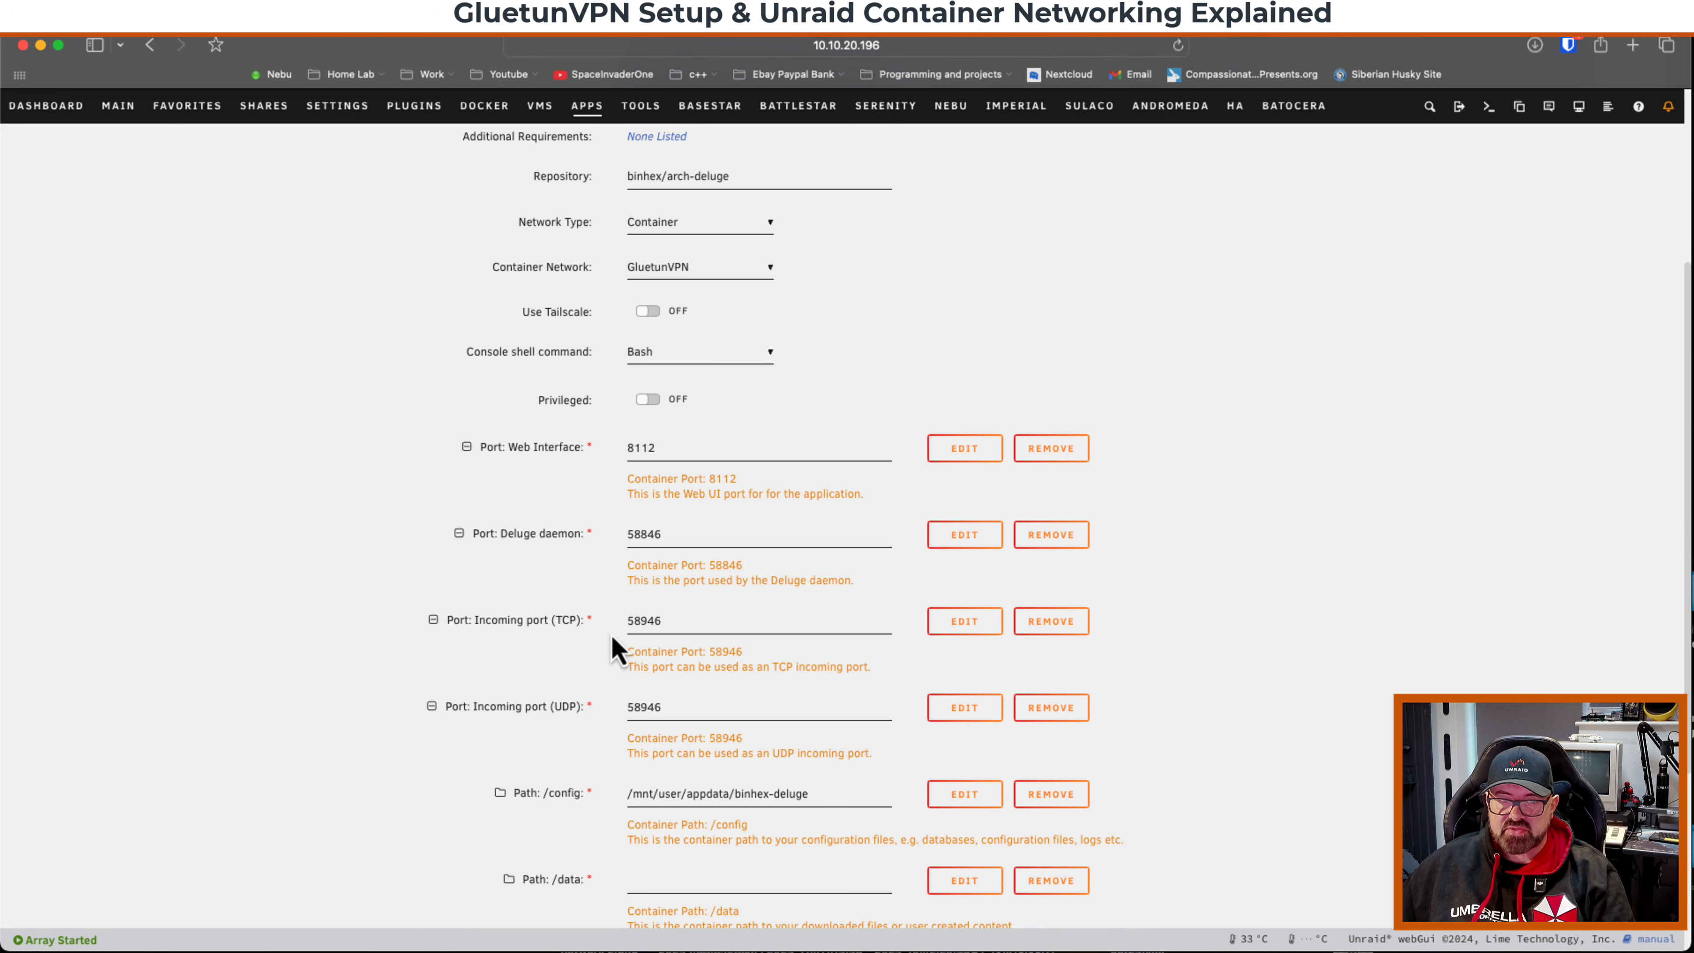
pyautogui.click(964, 621)
pyautogui.click(1177, 709)
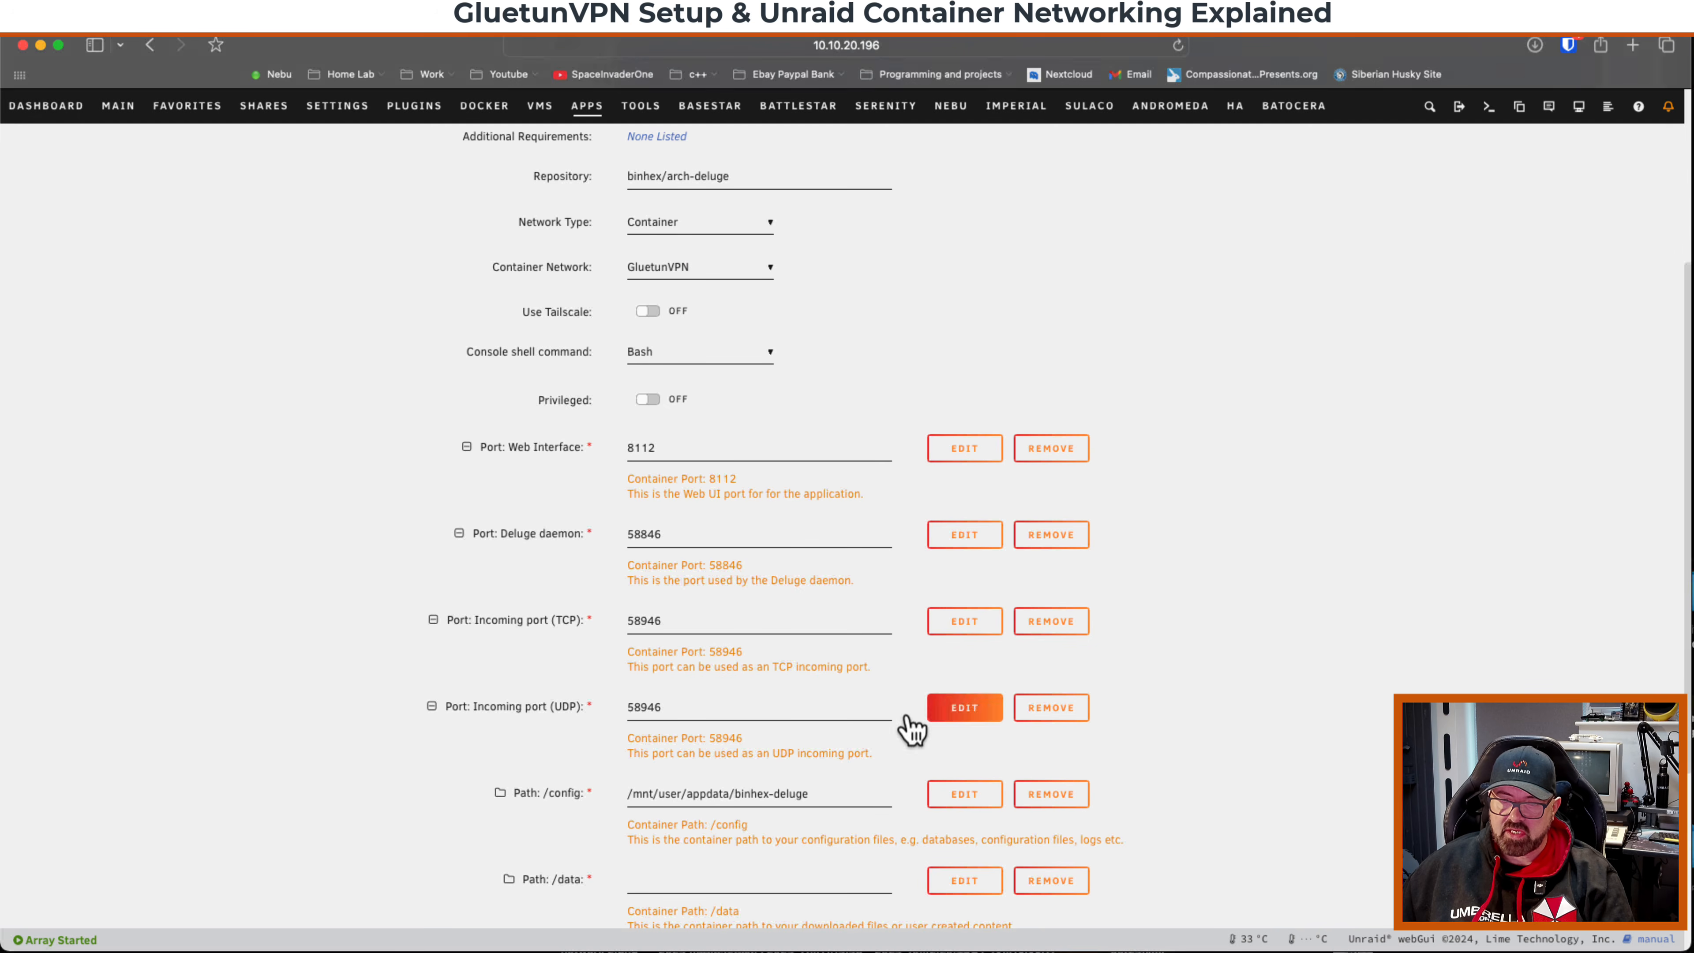
pyautogui.click(965, 708)
pyautogui.click(1084, 701)
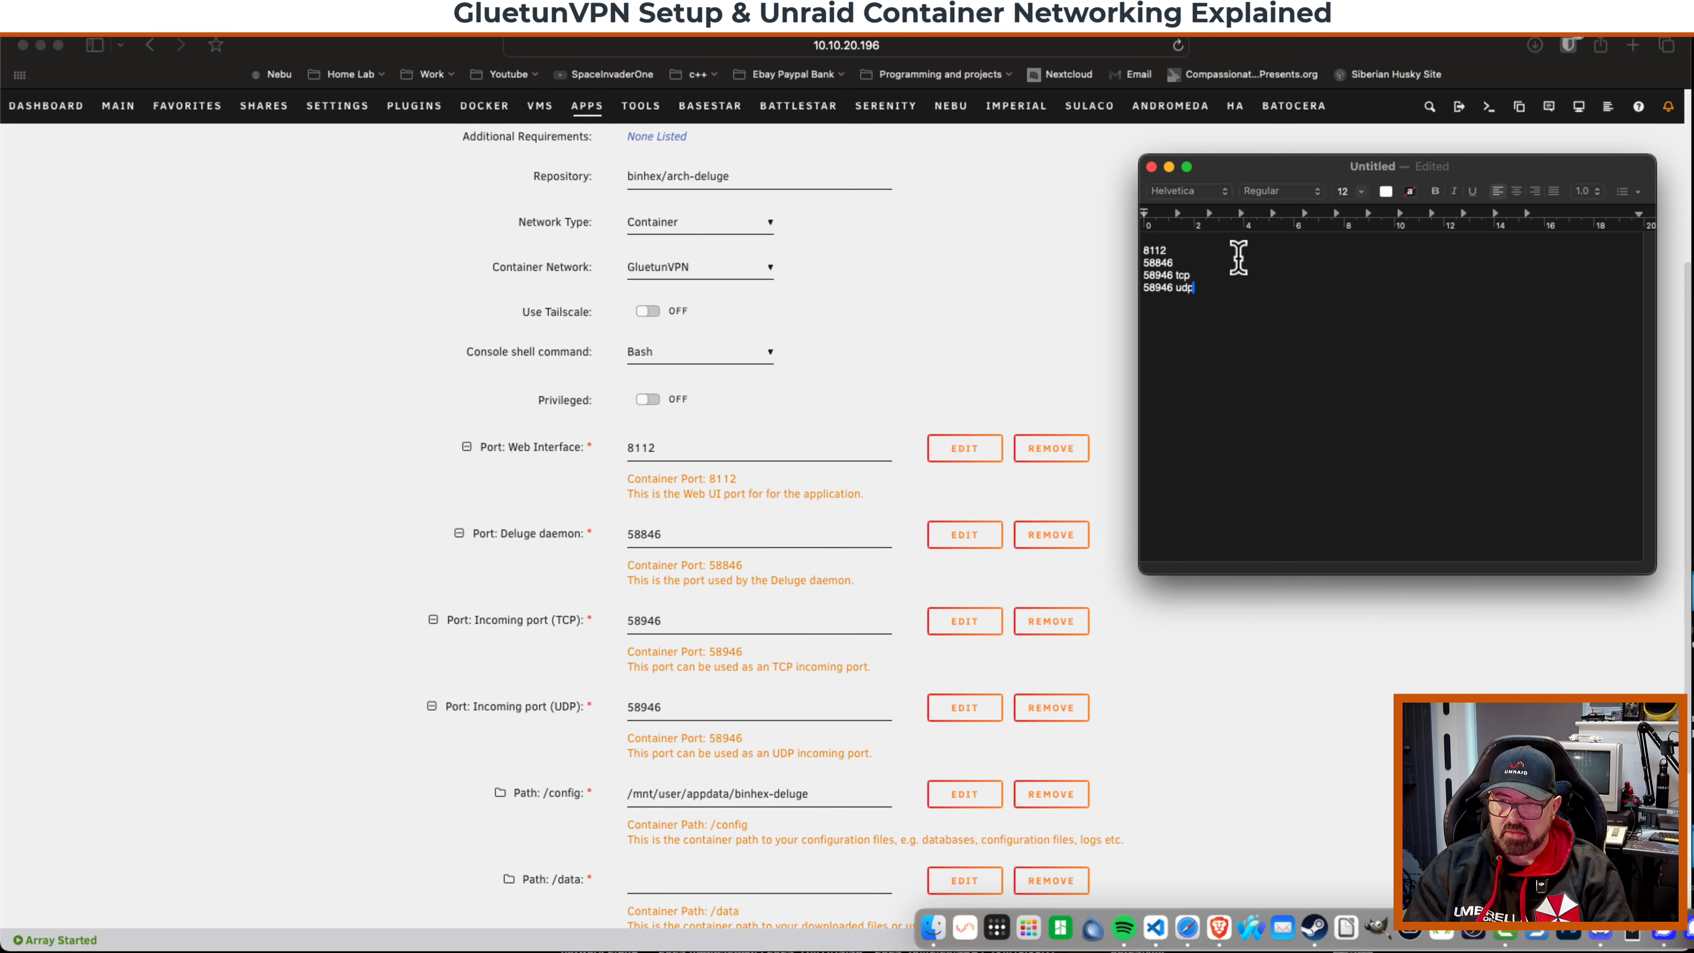
pyautogui.click(1169, 167)
# Set the deluge /data path to /mnt/user/downloads/.
pyautogui.scroll(-5, 609, 599)
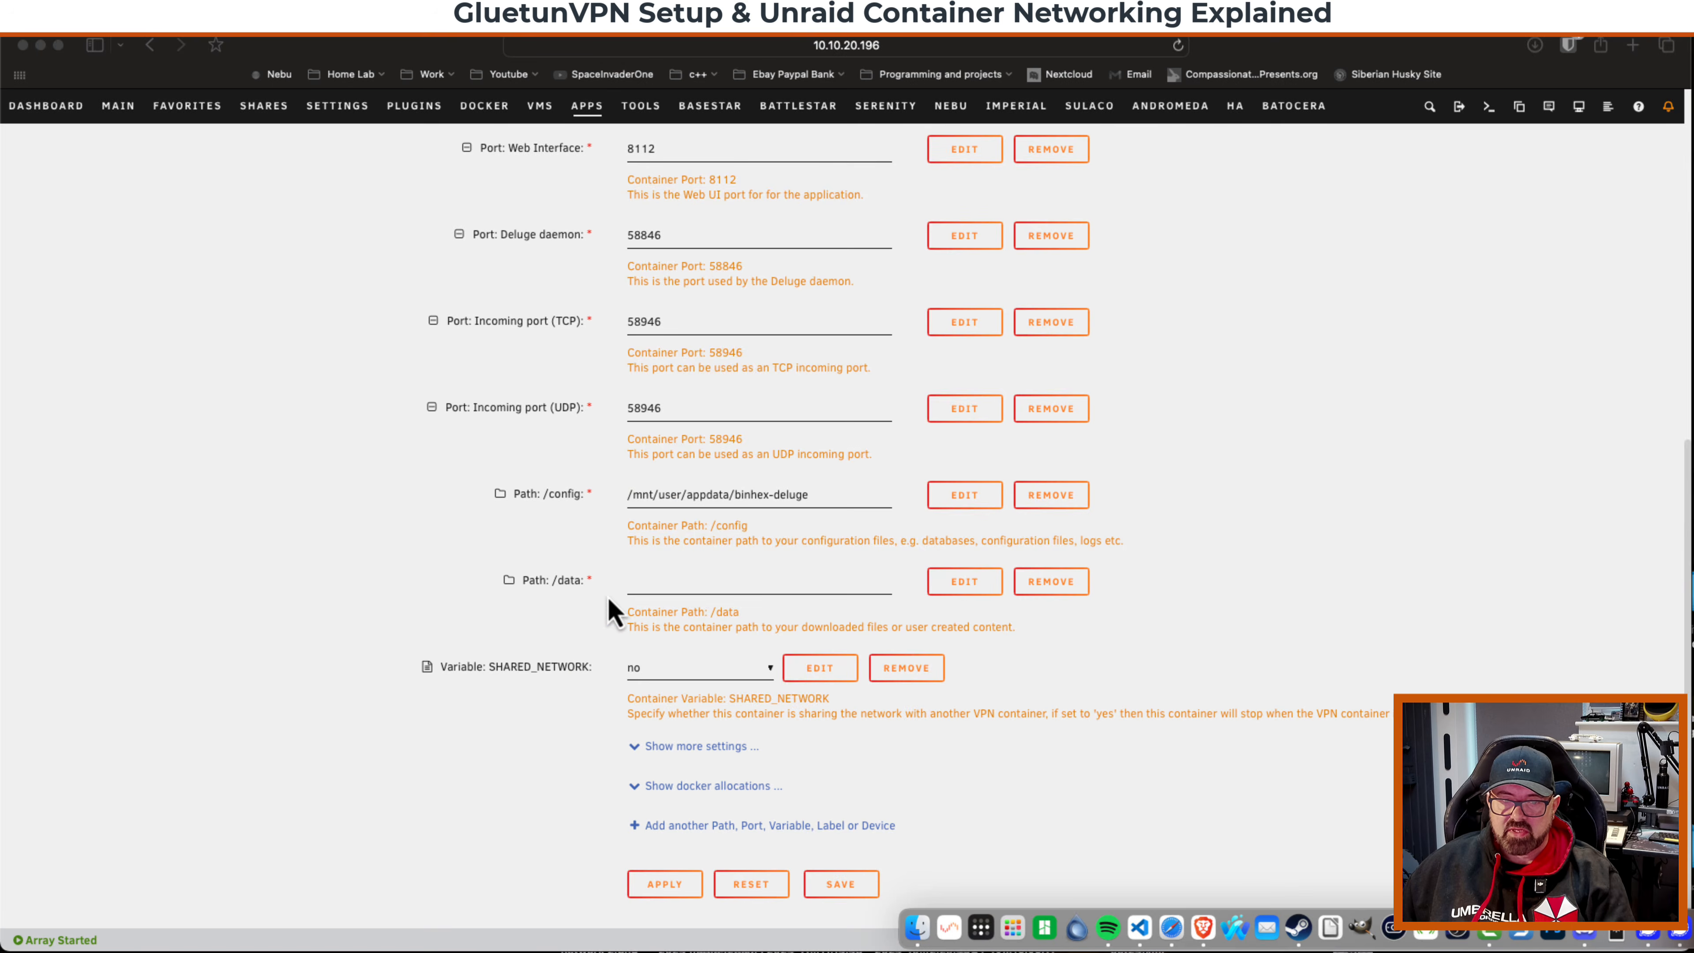
pyautogui.click(650, 580)
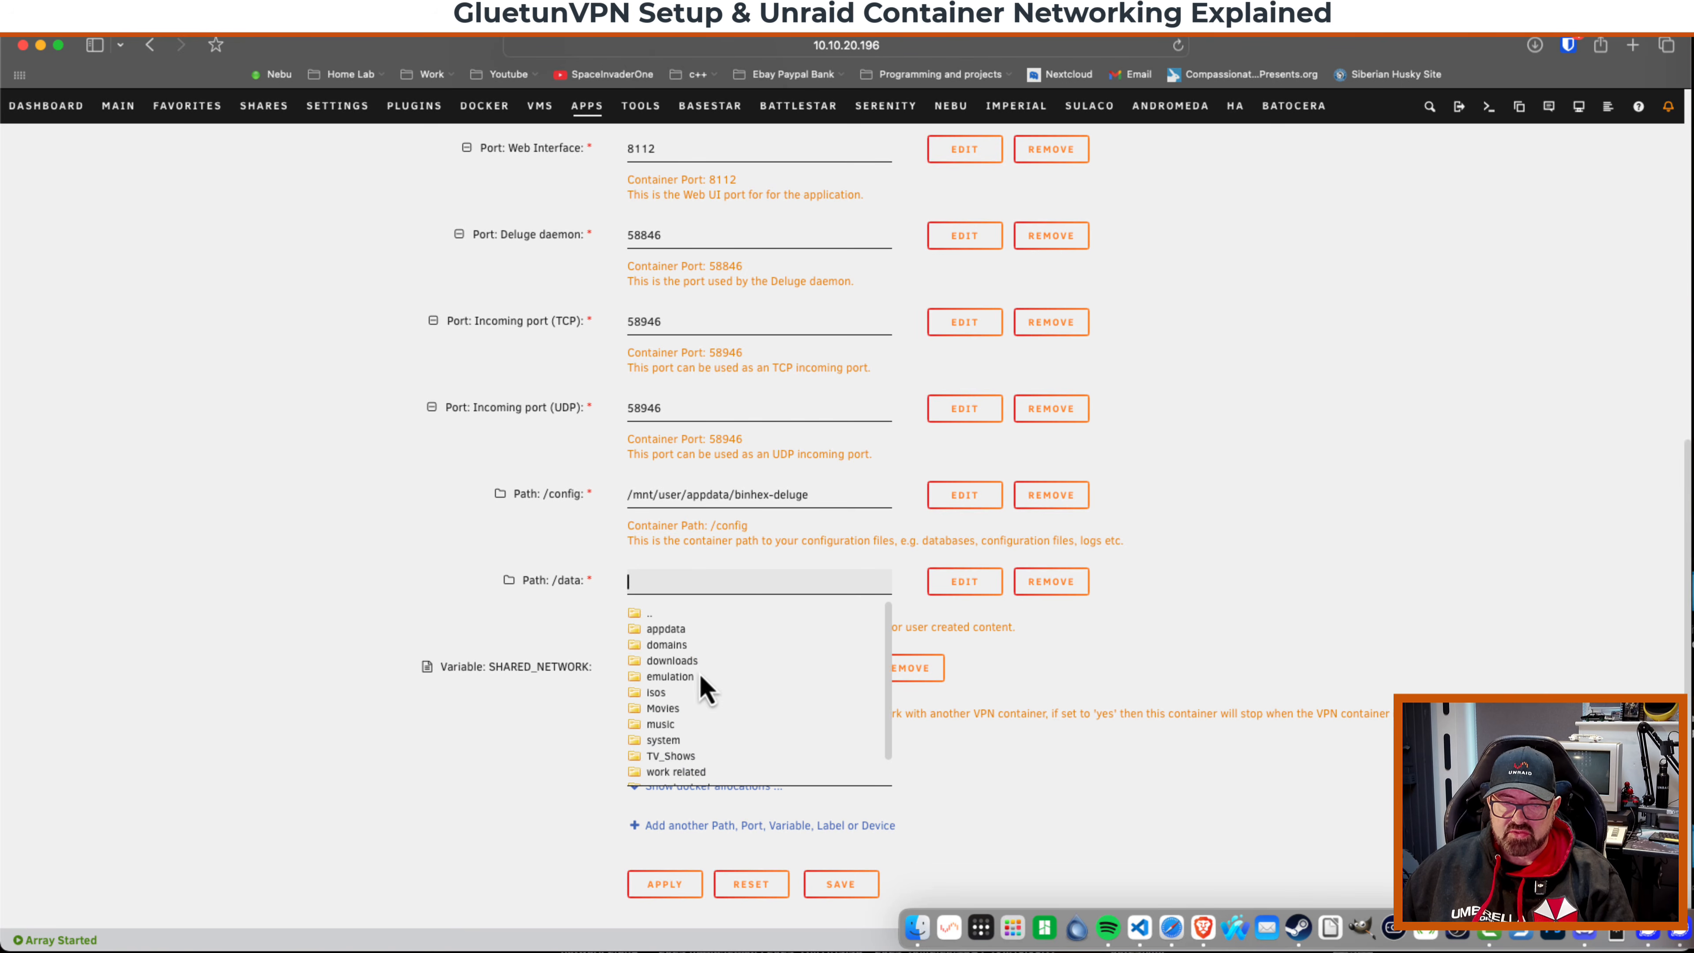
pyautogui.click(671, 660)
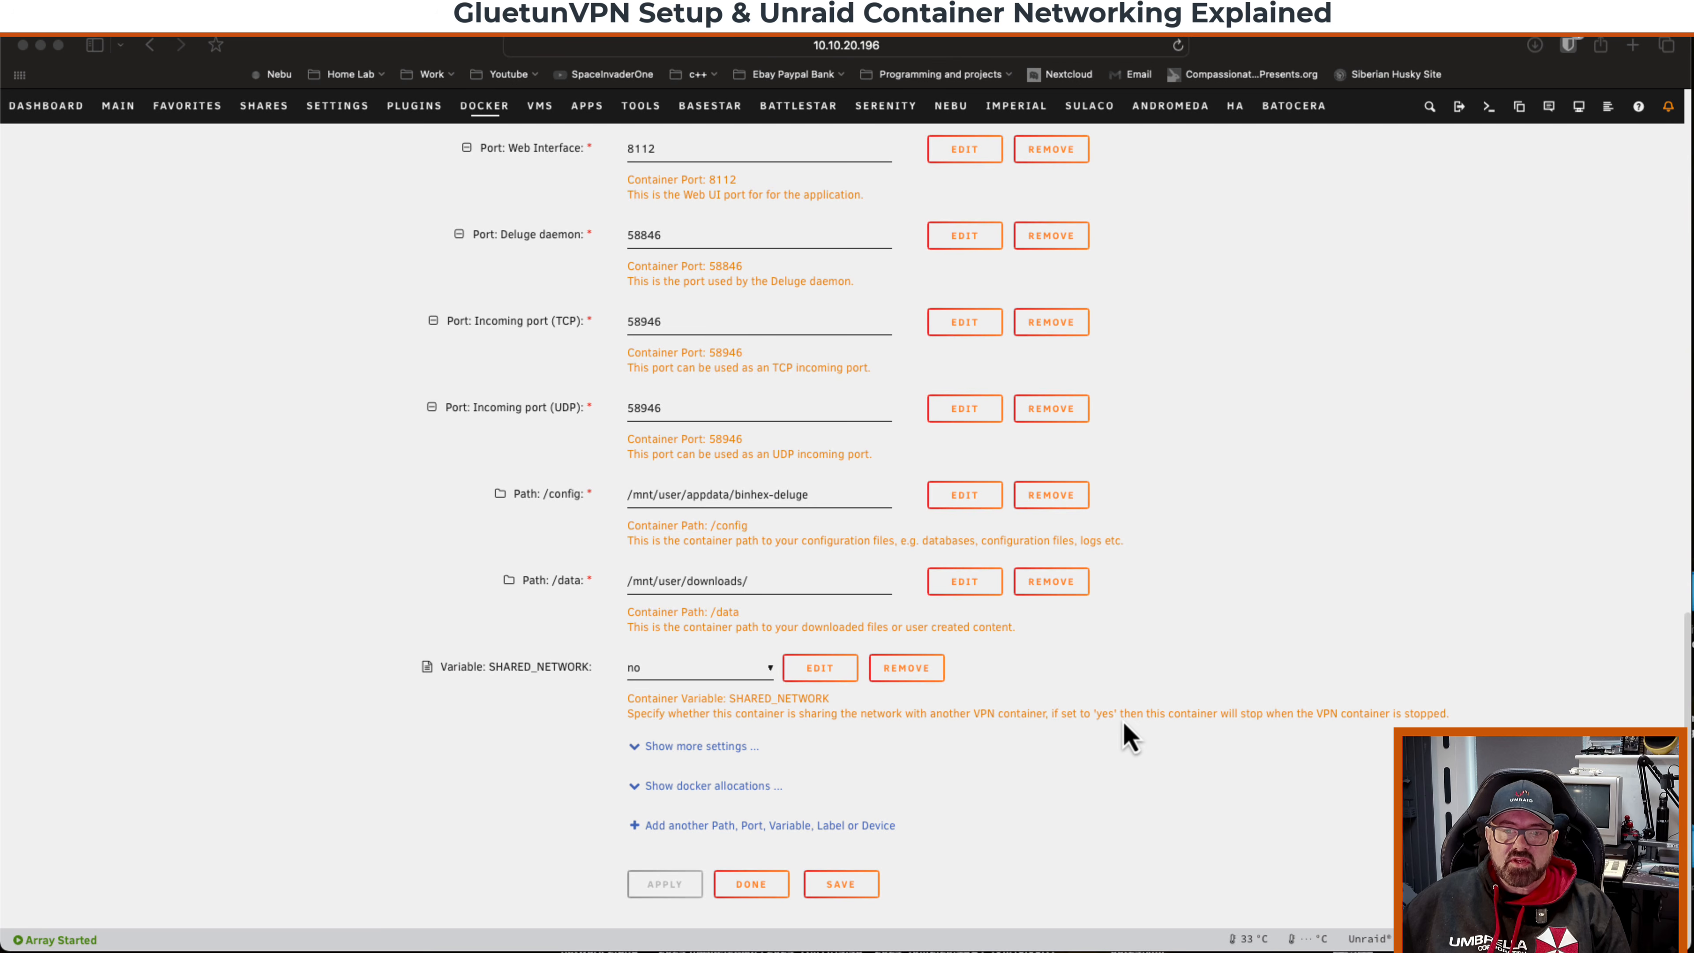
# Set the SHARED_NETWORK variable to yes and apply the deluge container.
pyautogui.click(690, 669)
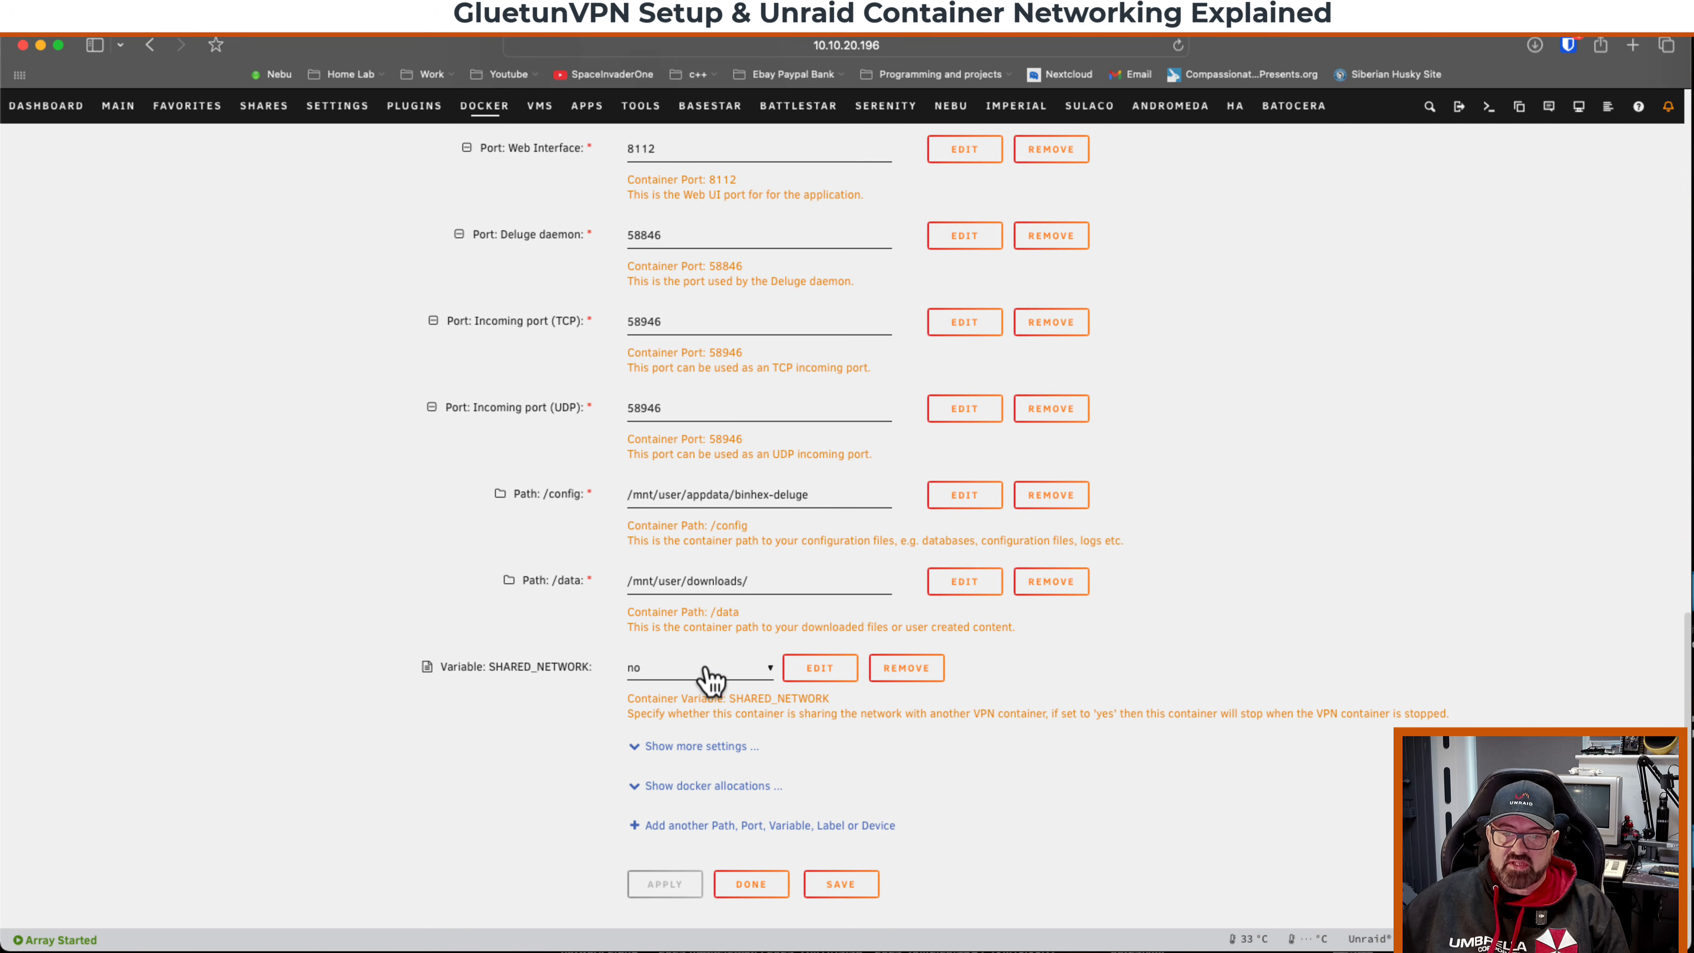
pyautogui.click(698, 675)
pyautogui.click(697, 686)
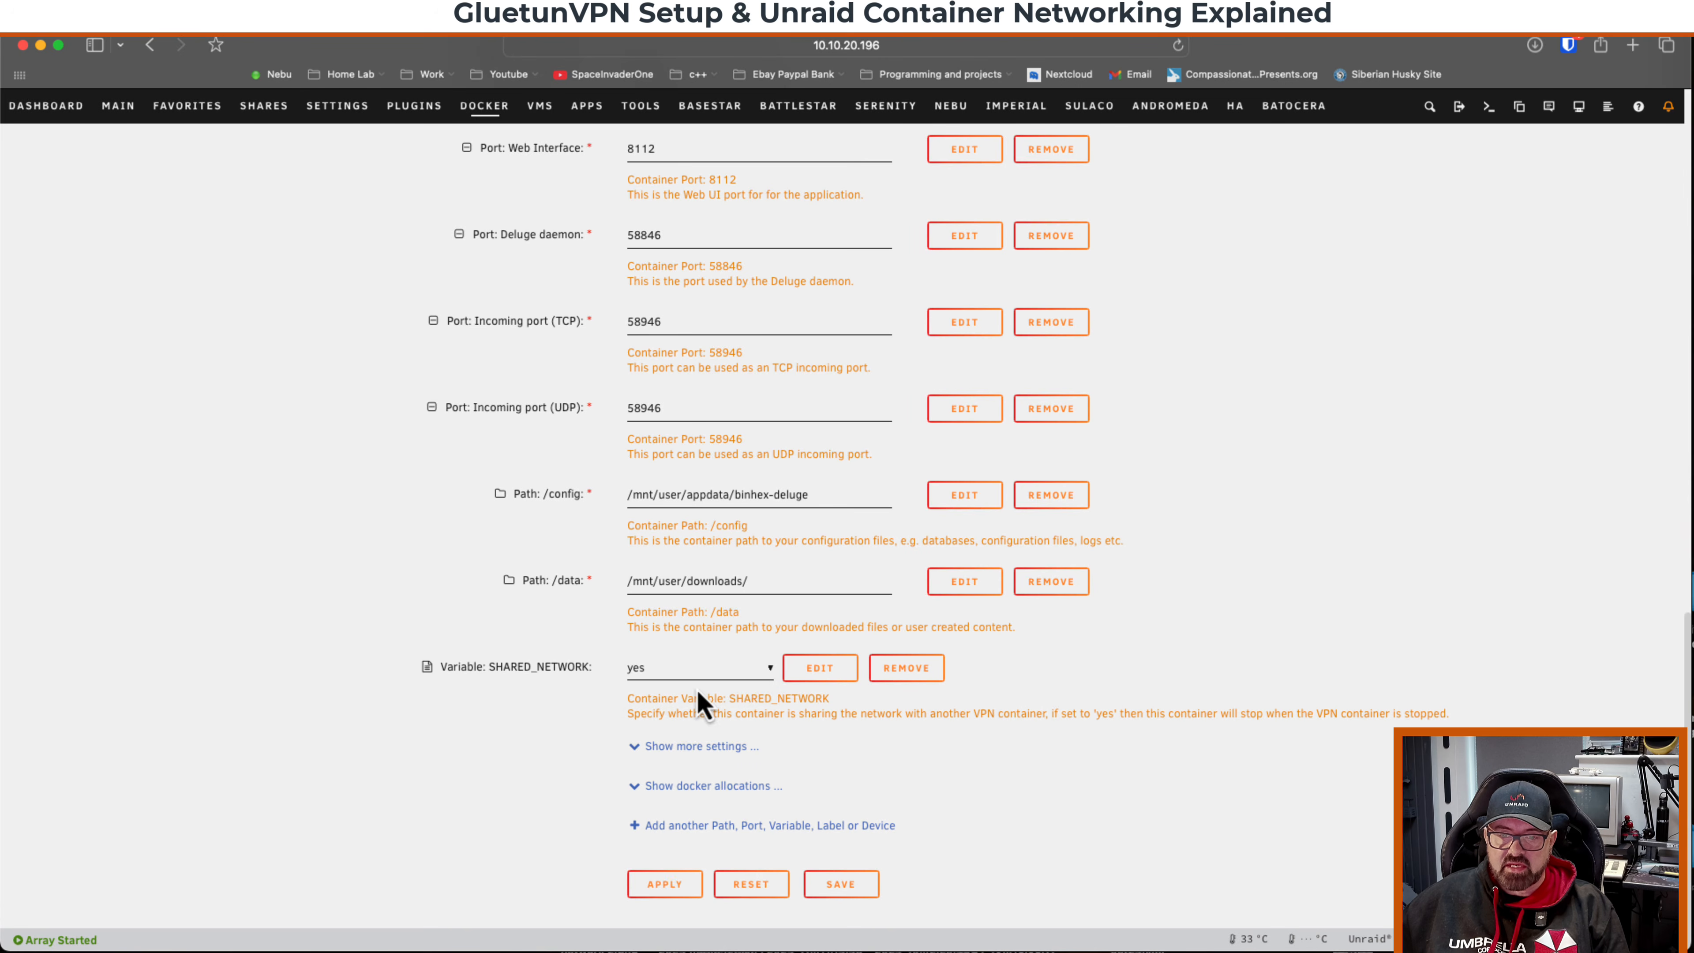
pyautogui.click(675, 884)
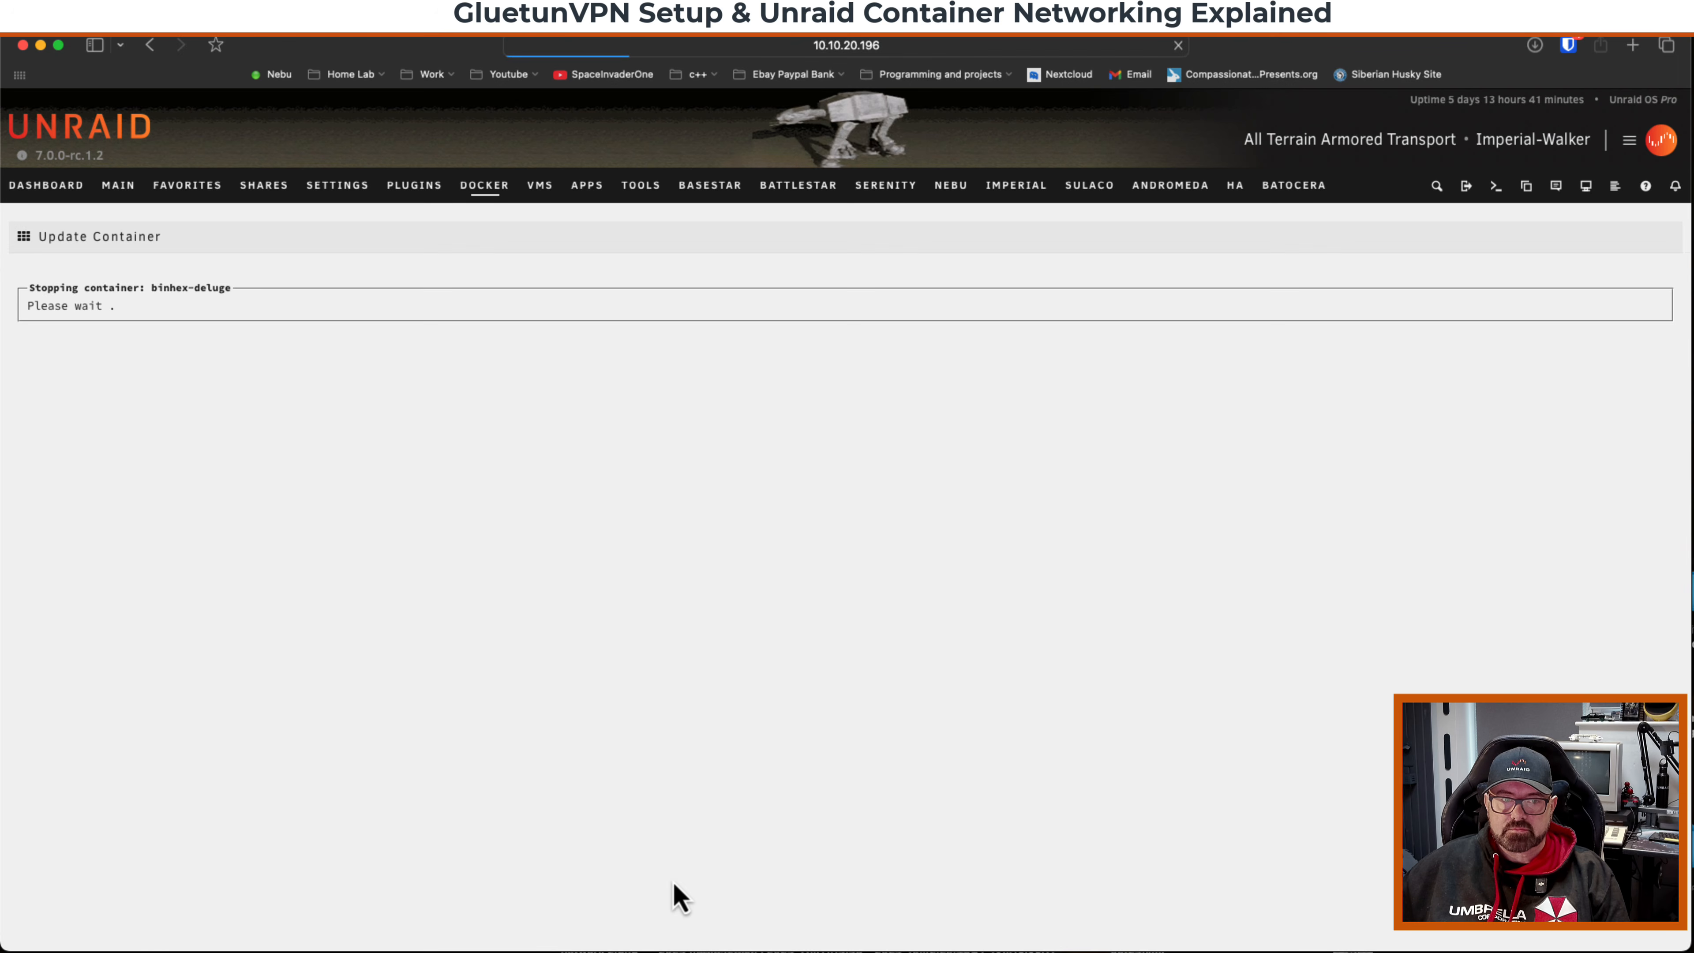
pyautogui.click(914, 778)
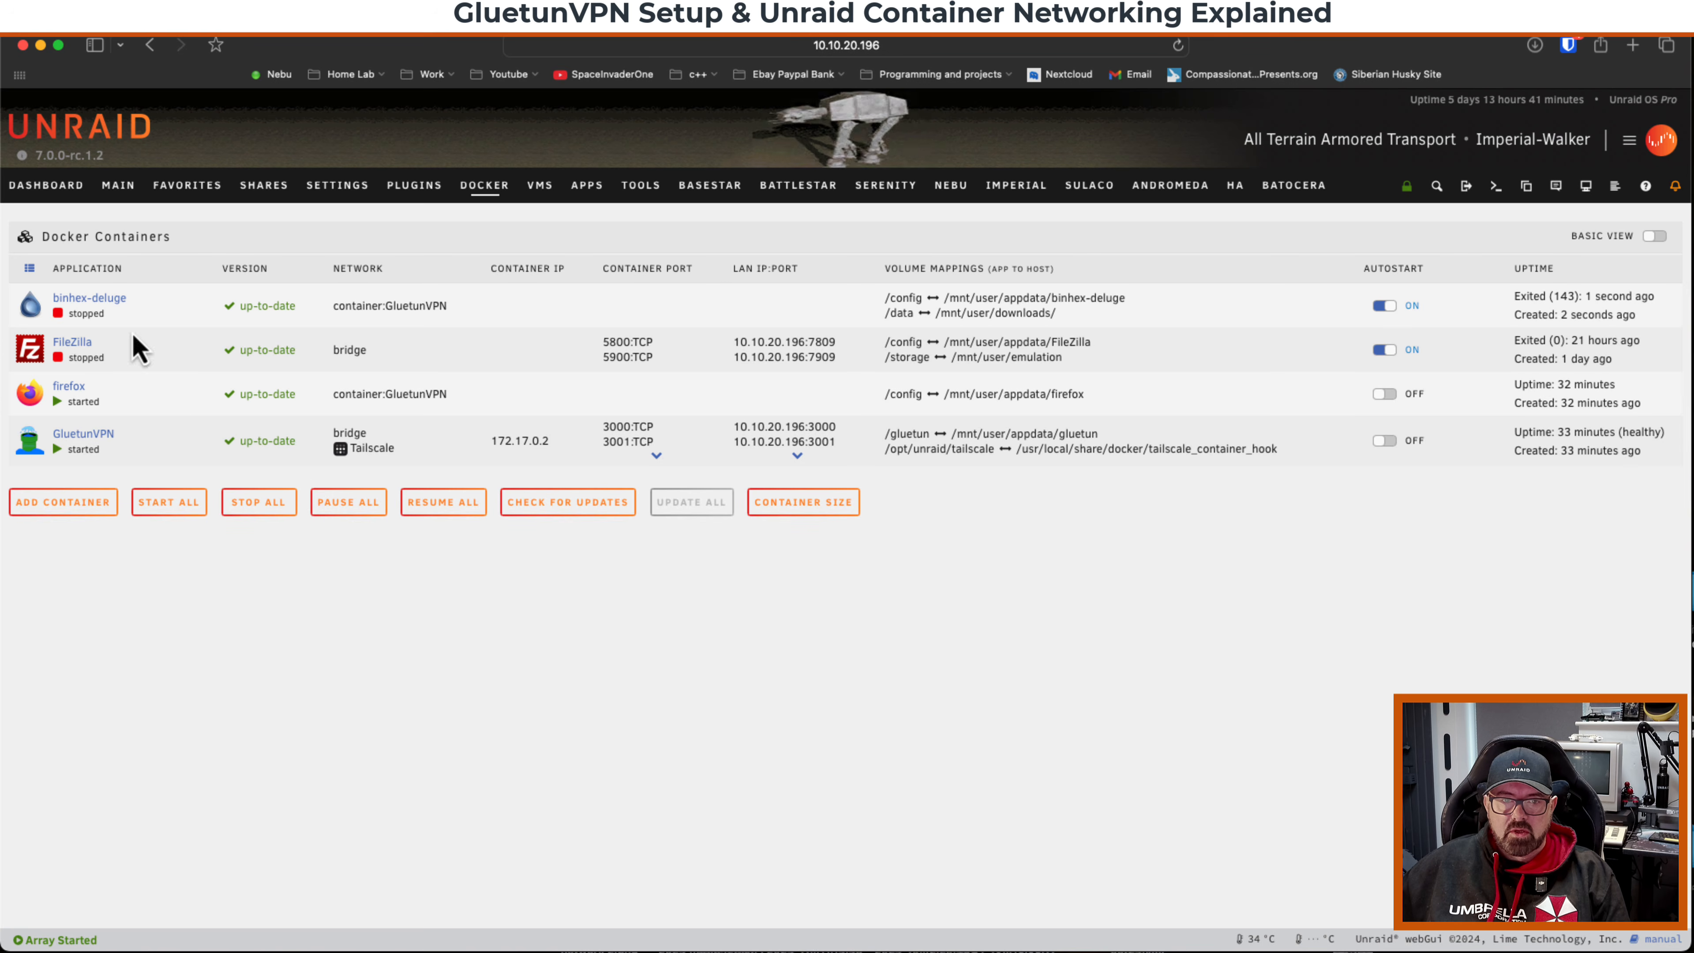
# Edit binhex-deluge, set SHARED_NETWORK back to no, and apply the change.
pyautogui.click(35, 306)
pyautogui.click(79, 346)
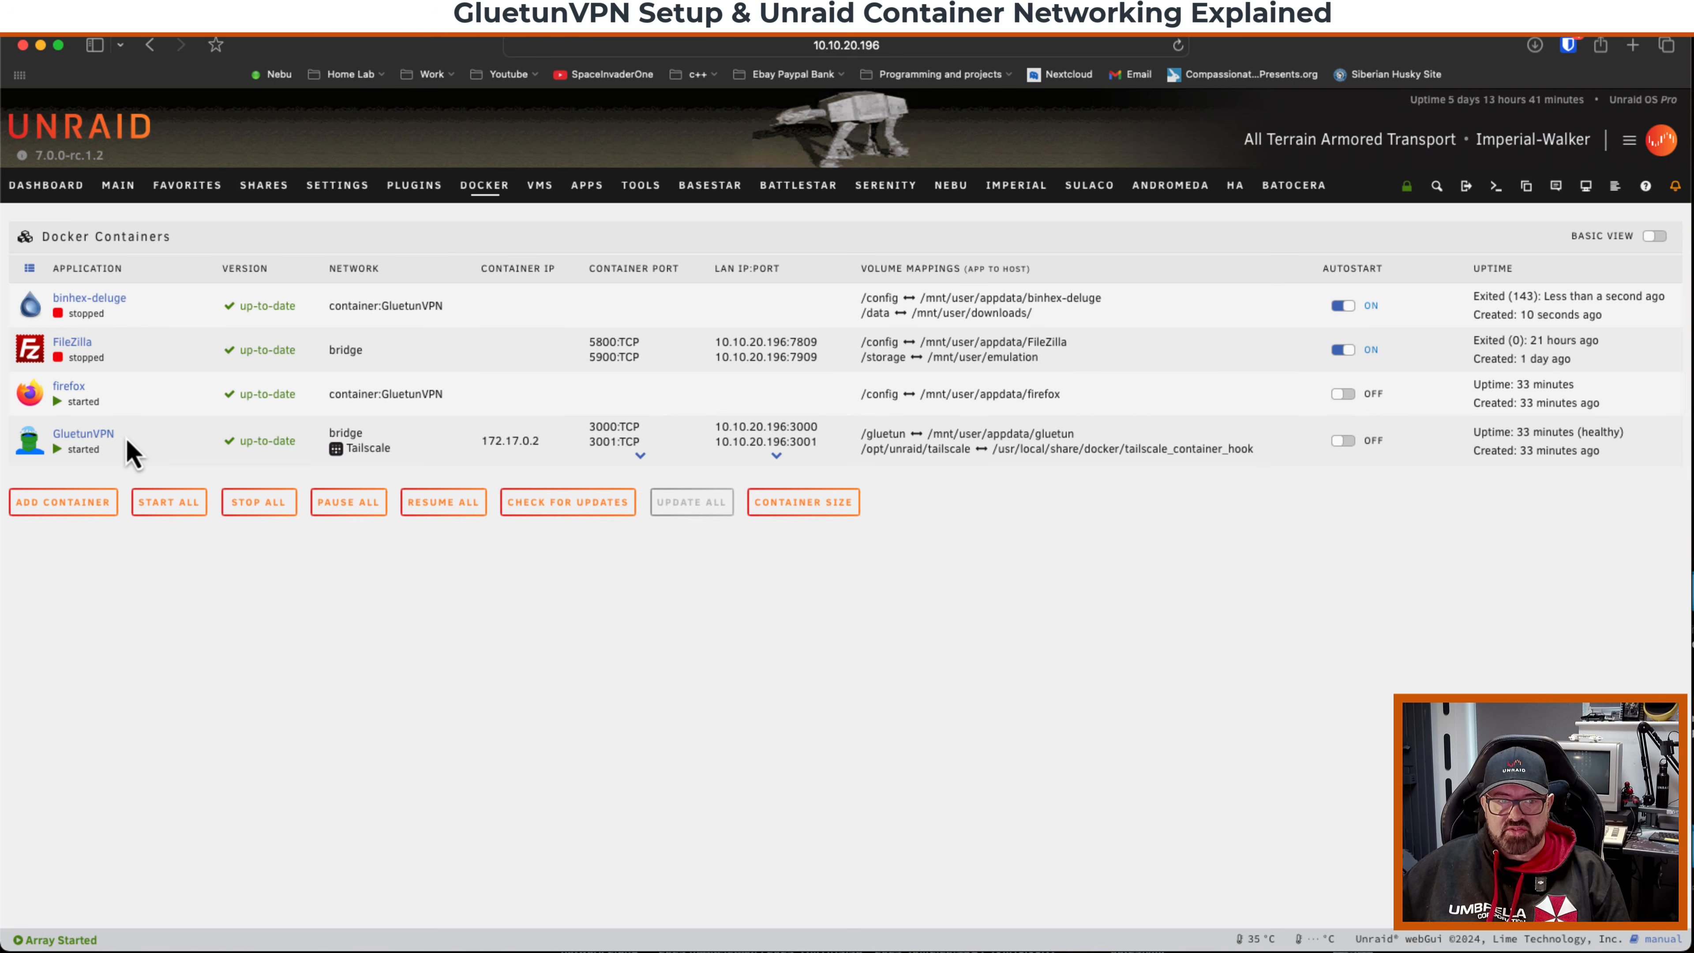
pyautogui.click(31, 305)
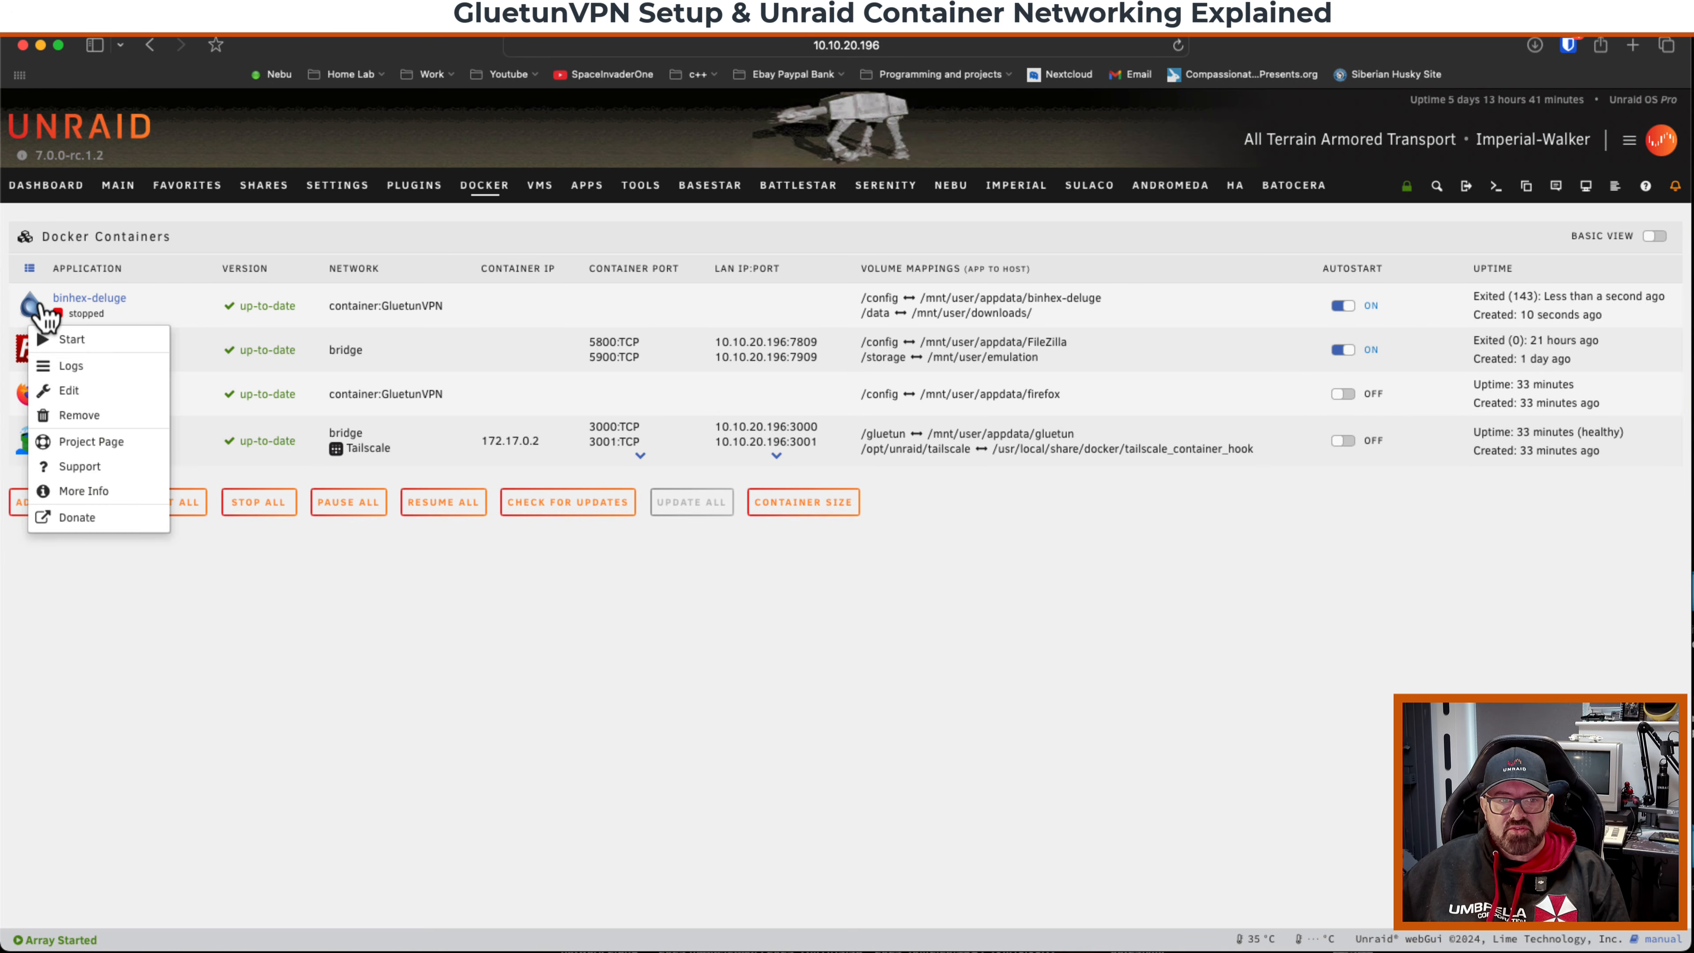
pyautogui.click(84, 390)
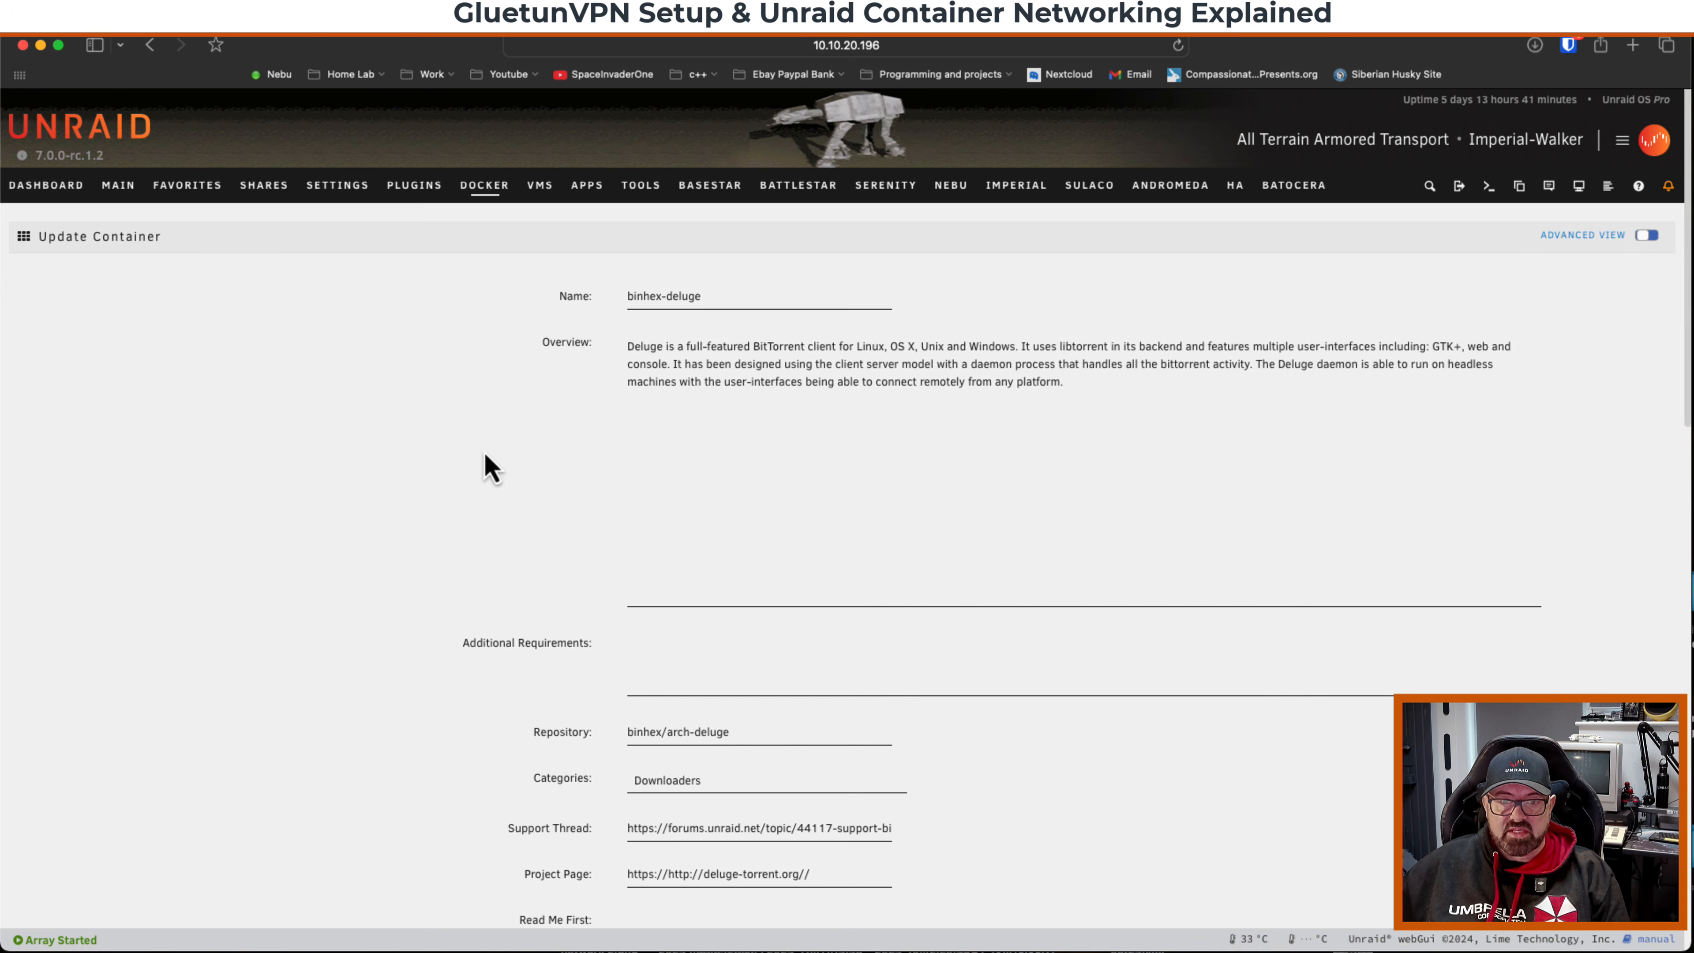
pyautogui.scroll(-15, 646, 536)
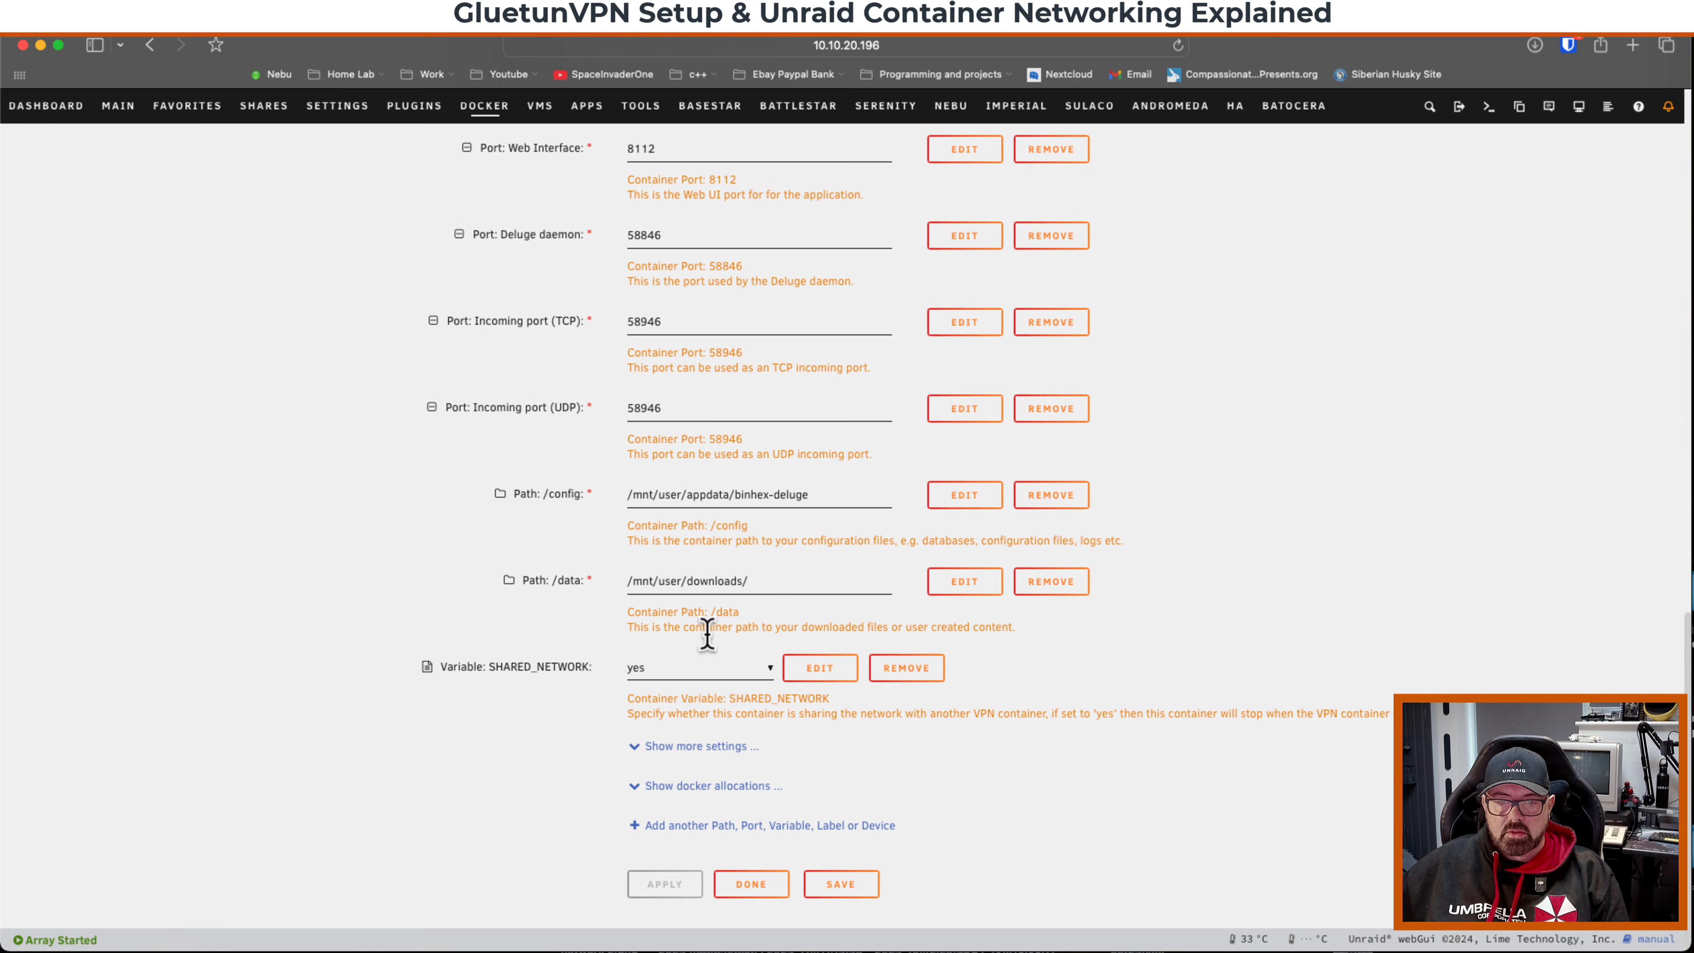
pyautogui.click(717, 669)
pyautogui.click(691, 675)
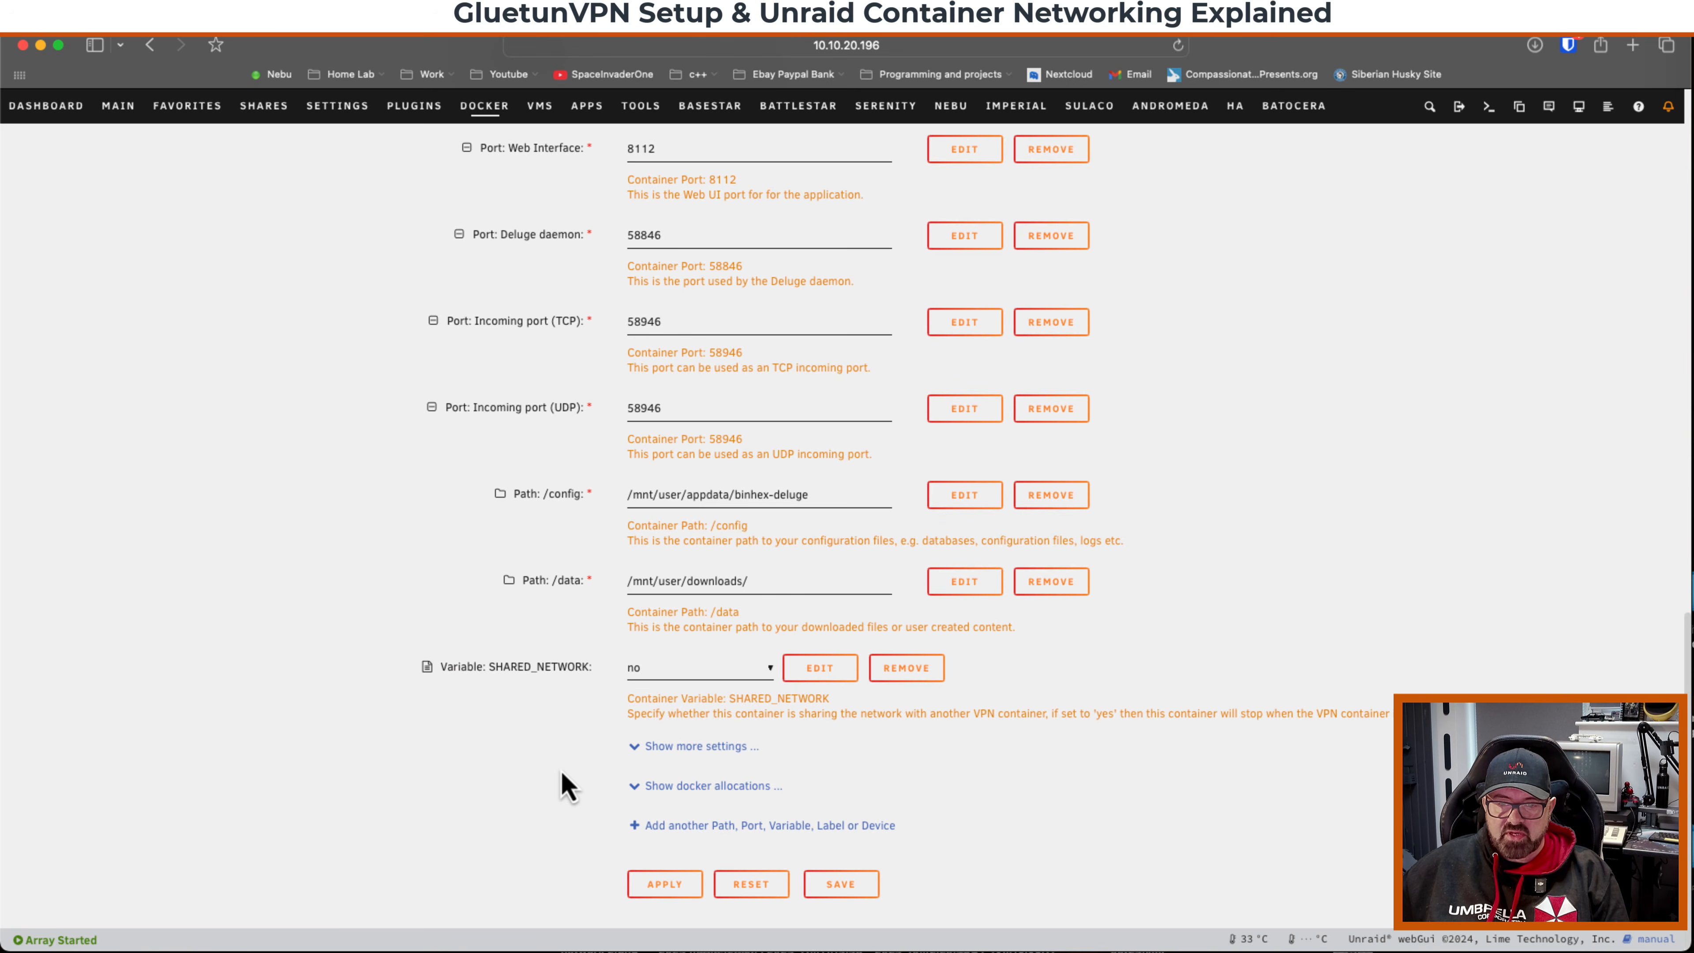
pyautogui.click(665, 884)
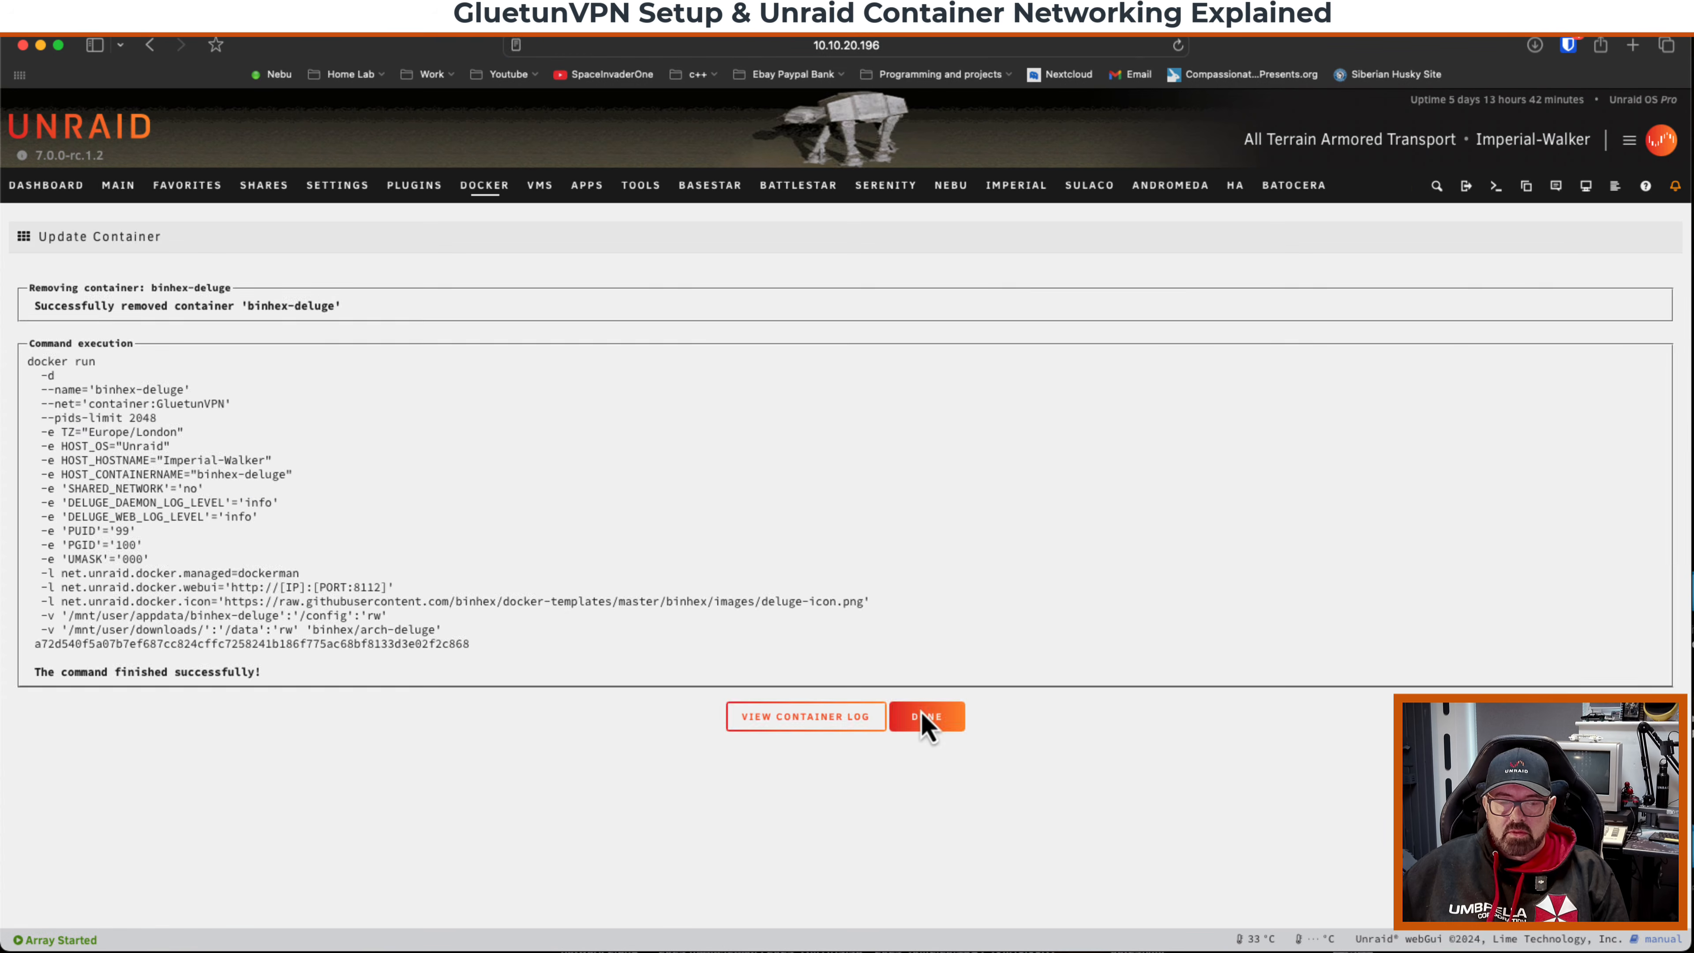
pyautogui.click(924, 718)
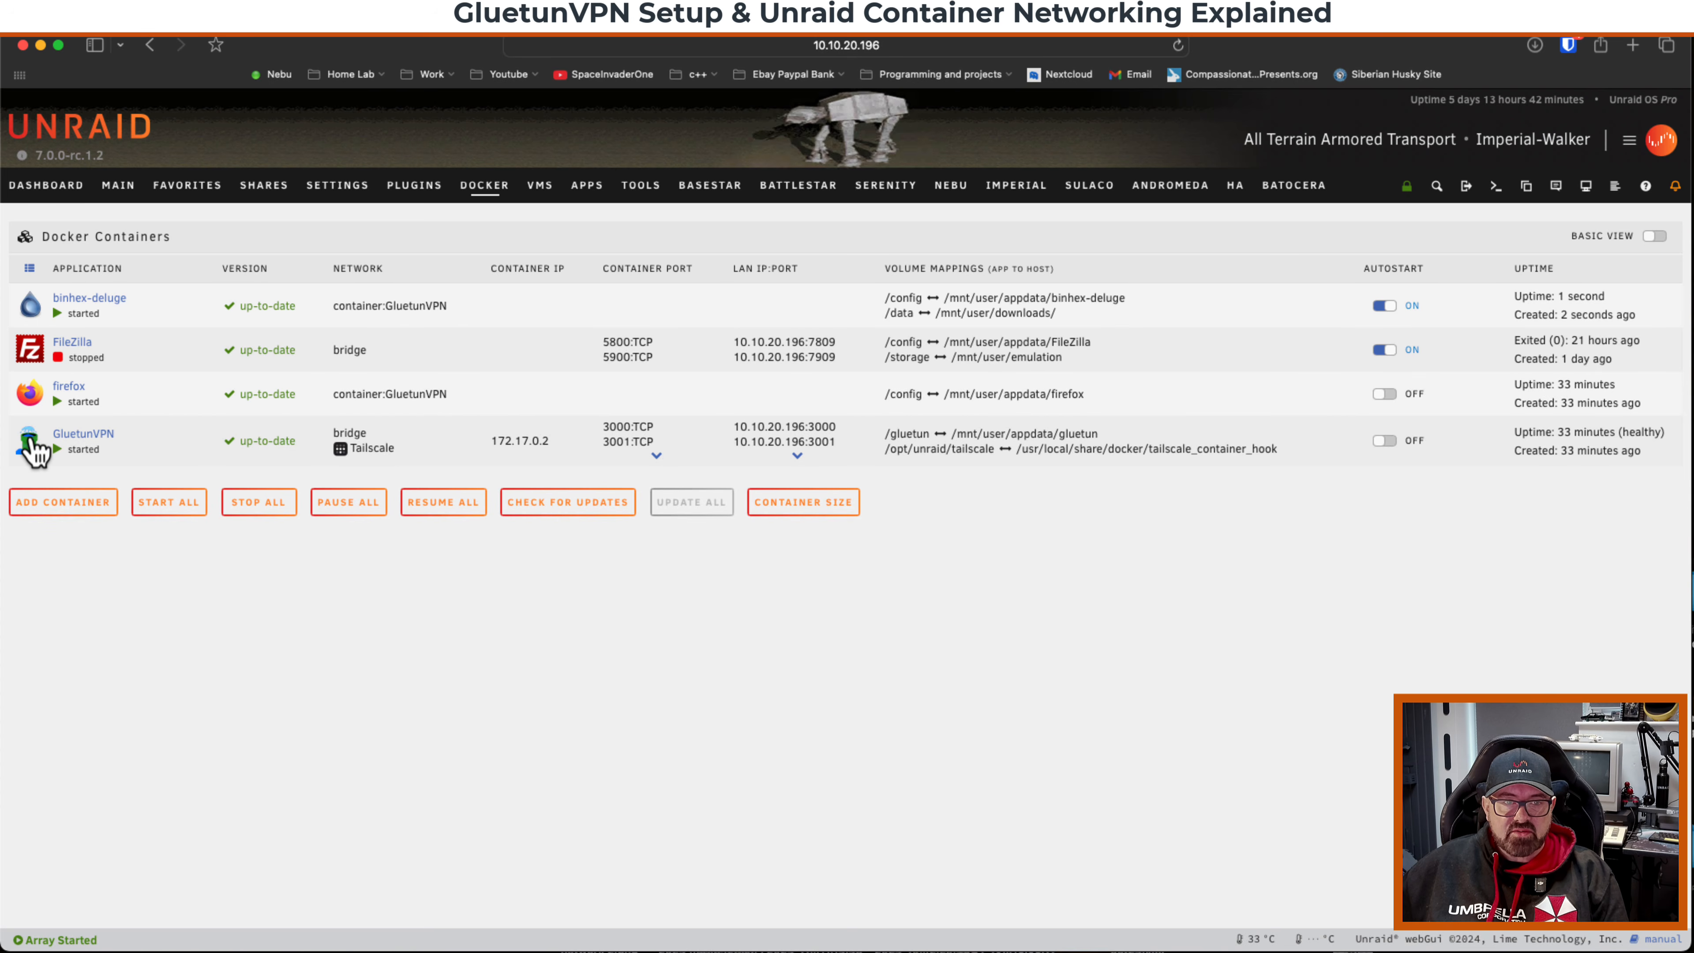
# Edit the GluetunVPN container and add a port mapping named deluge1 with container and host port 8112.
pyautogui.click(30, 443)
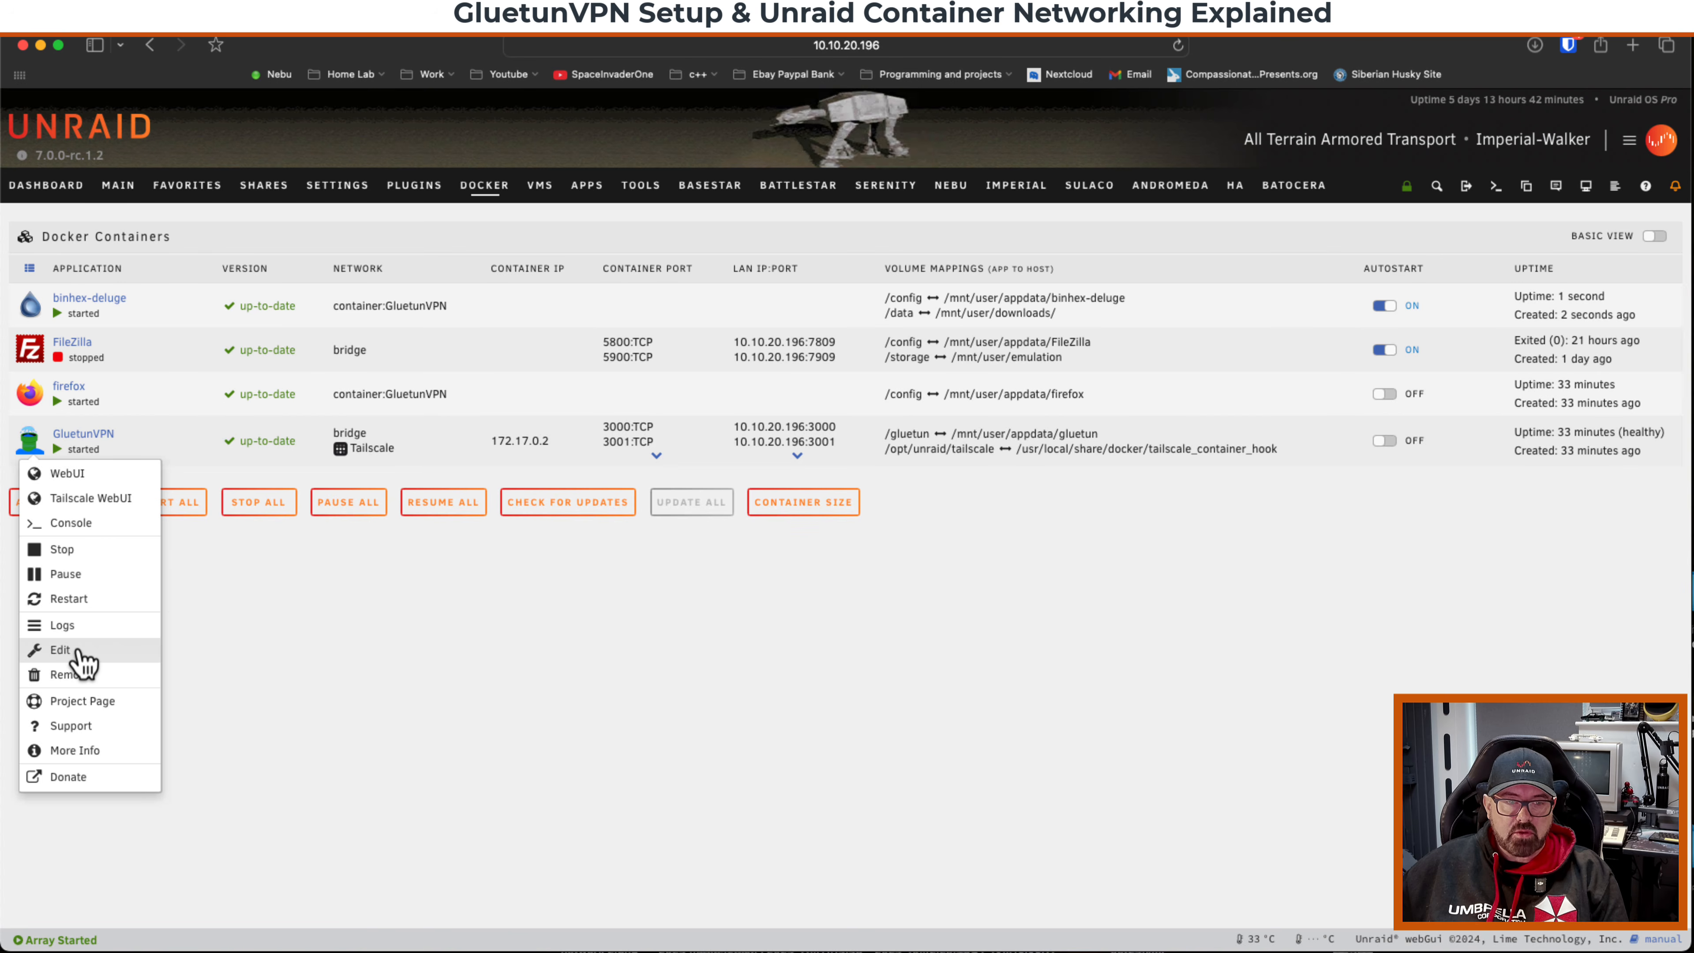
pyautogui.click(60, 650)
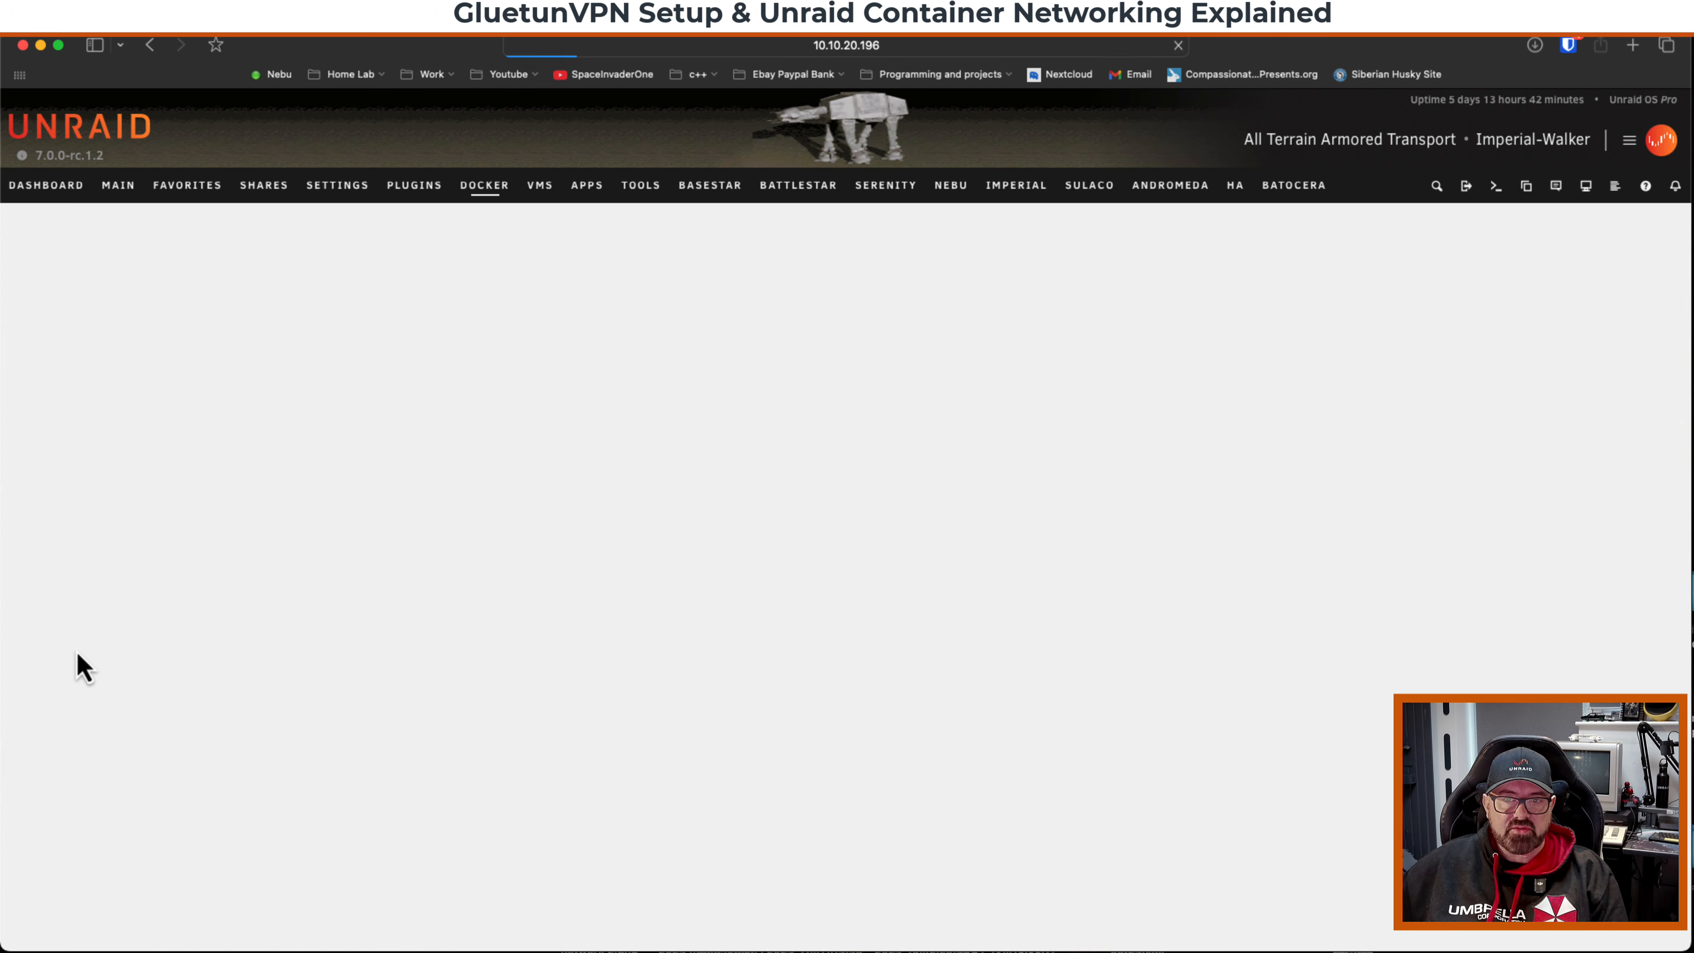
pyautogui.scroll(-15, 76, 666)
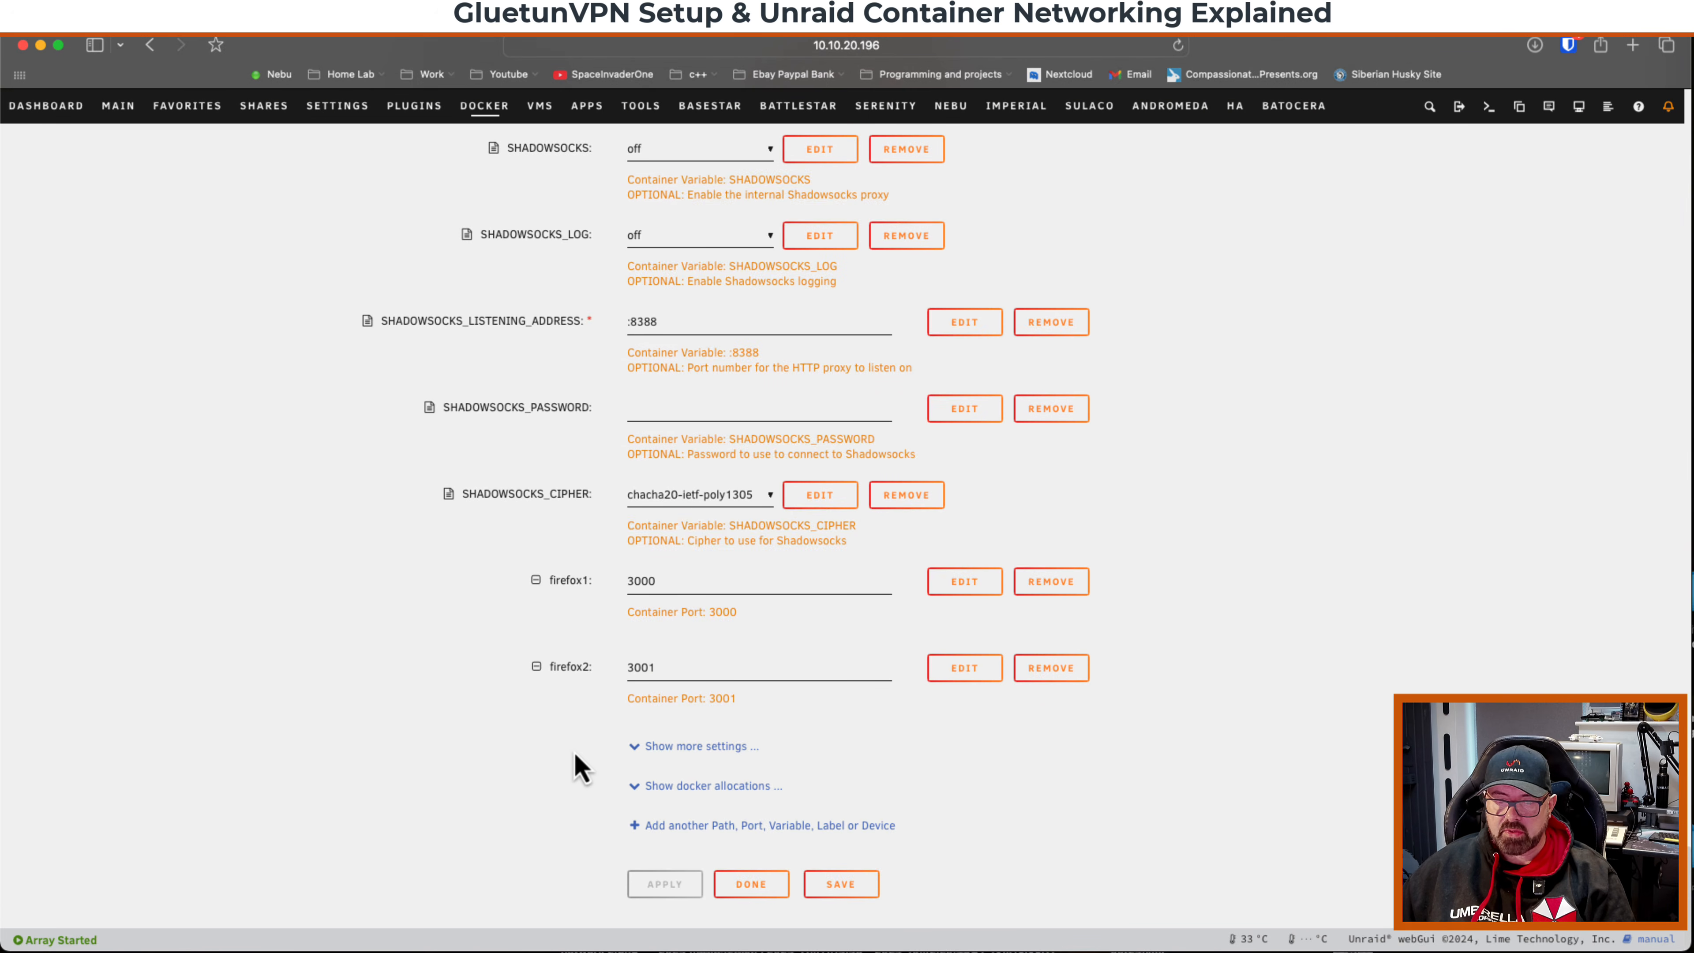
pyautogui.click(693, 828)
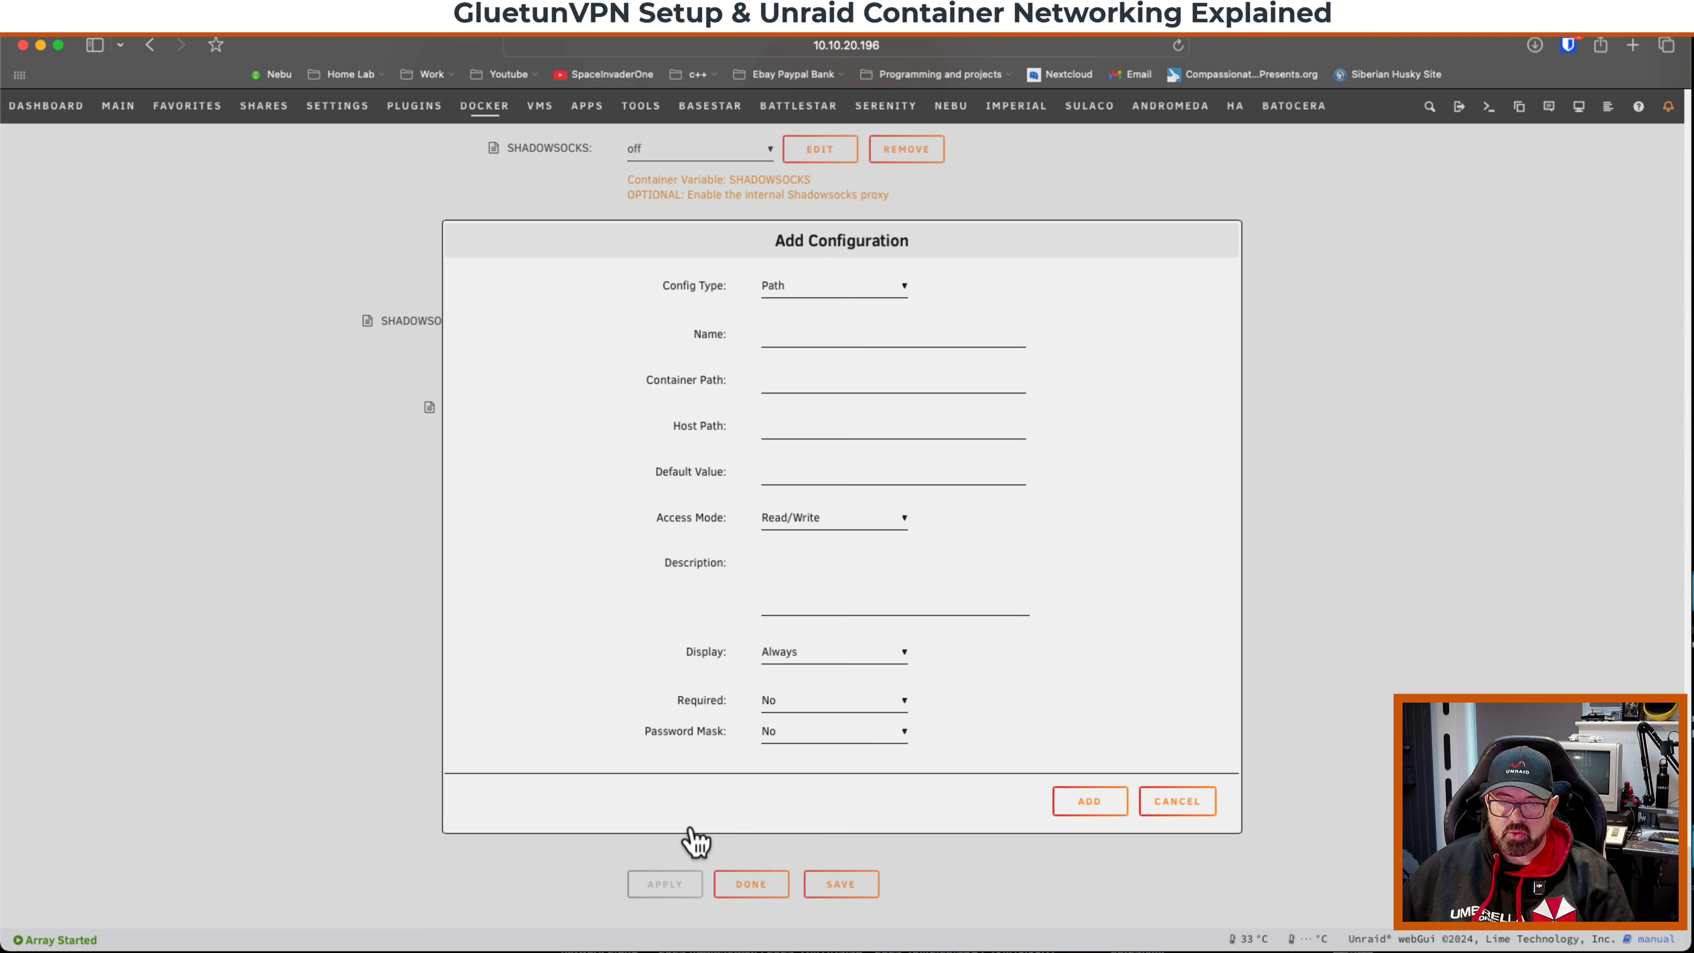
pyautogui.click(831, 293)
pyautogui.click(831, 304)
pyautogui.click(803, 337)
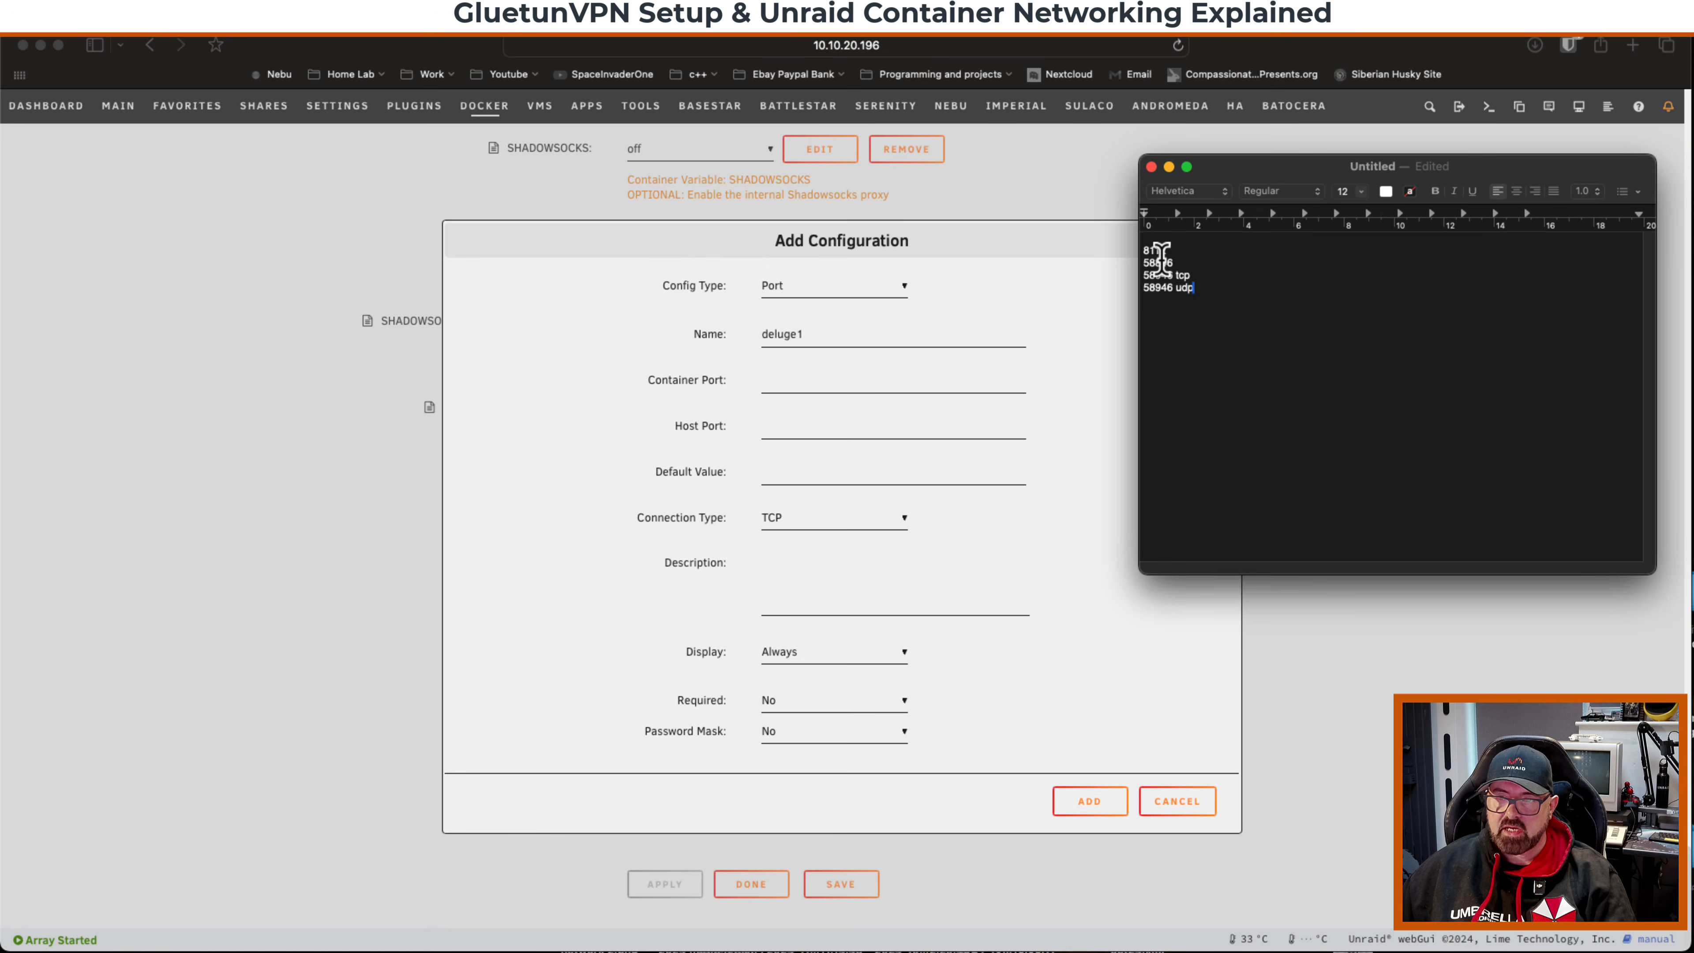
pyautogui.click(793, 380)
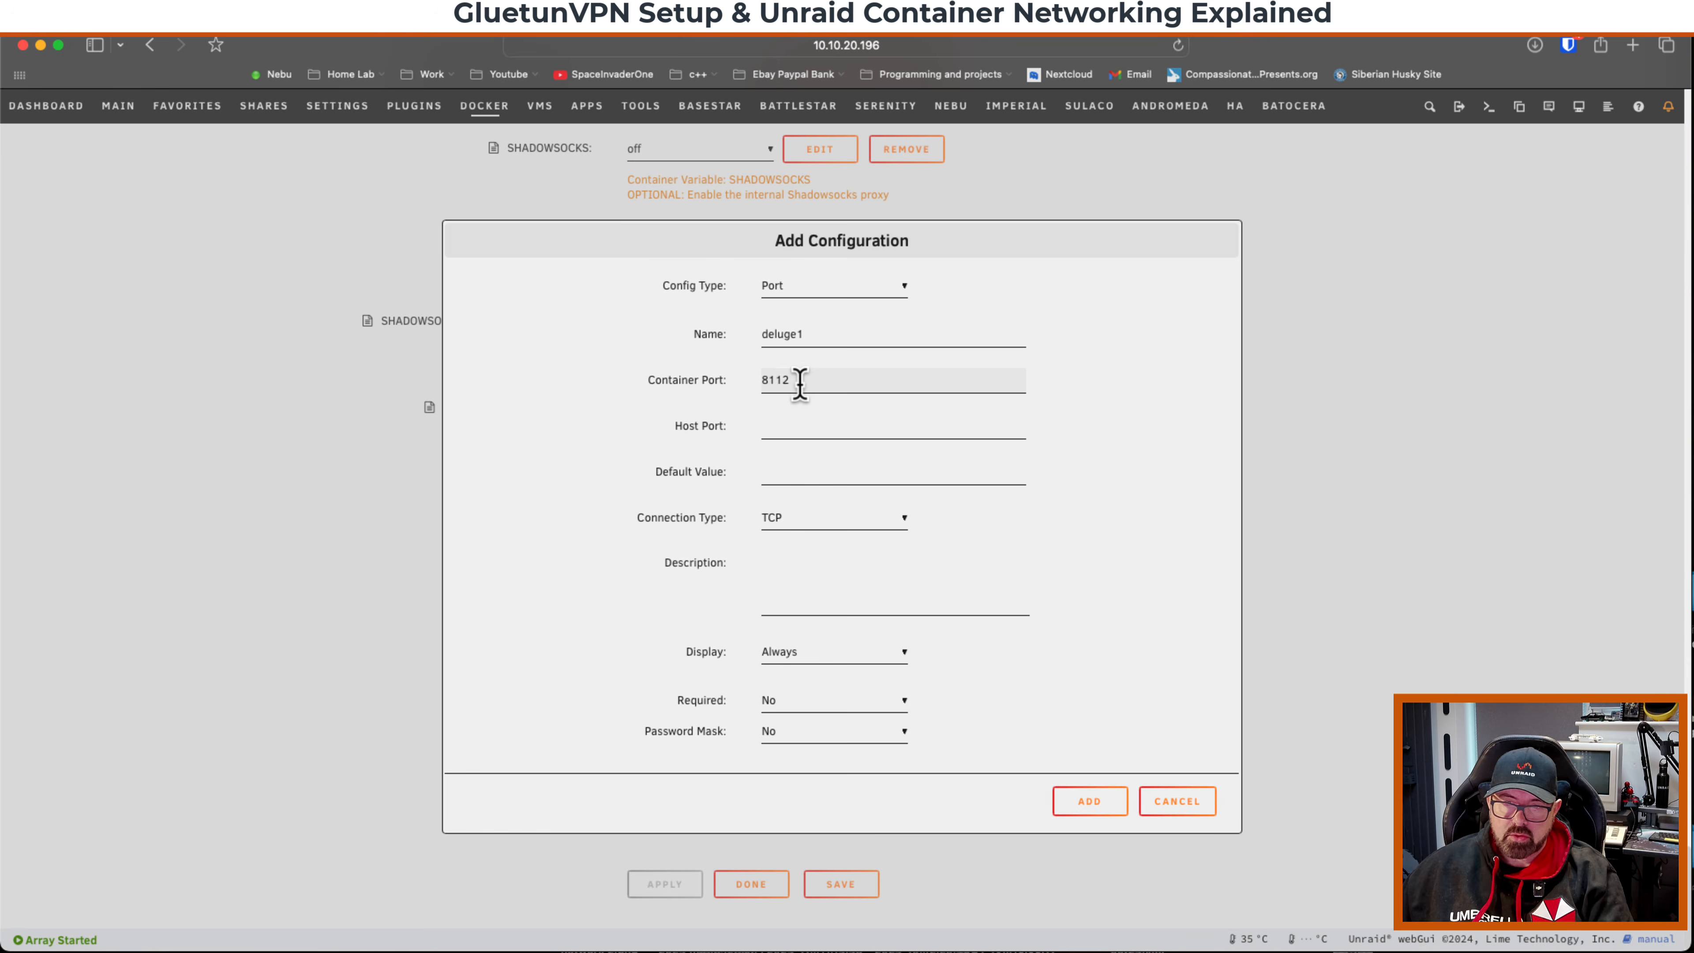
pyautogui.click(788, 424)
pyautogui.write('8112')
pyautogui.click(1090, 801)
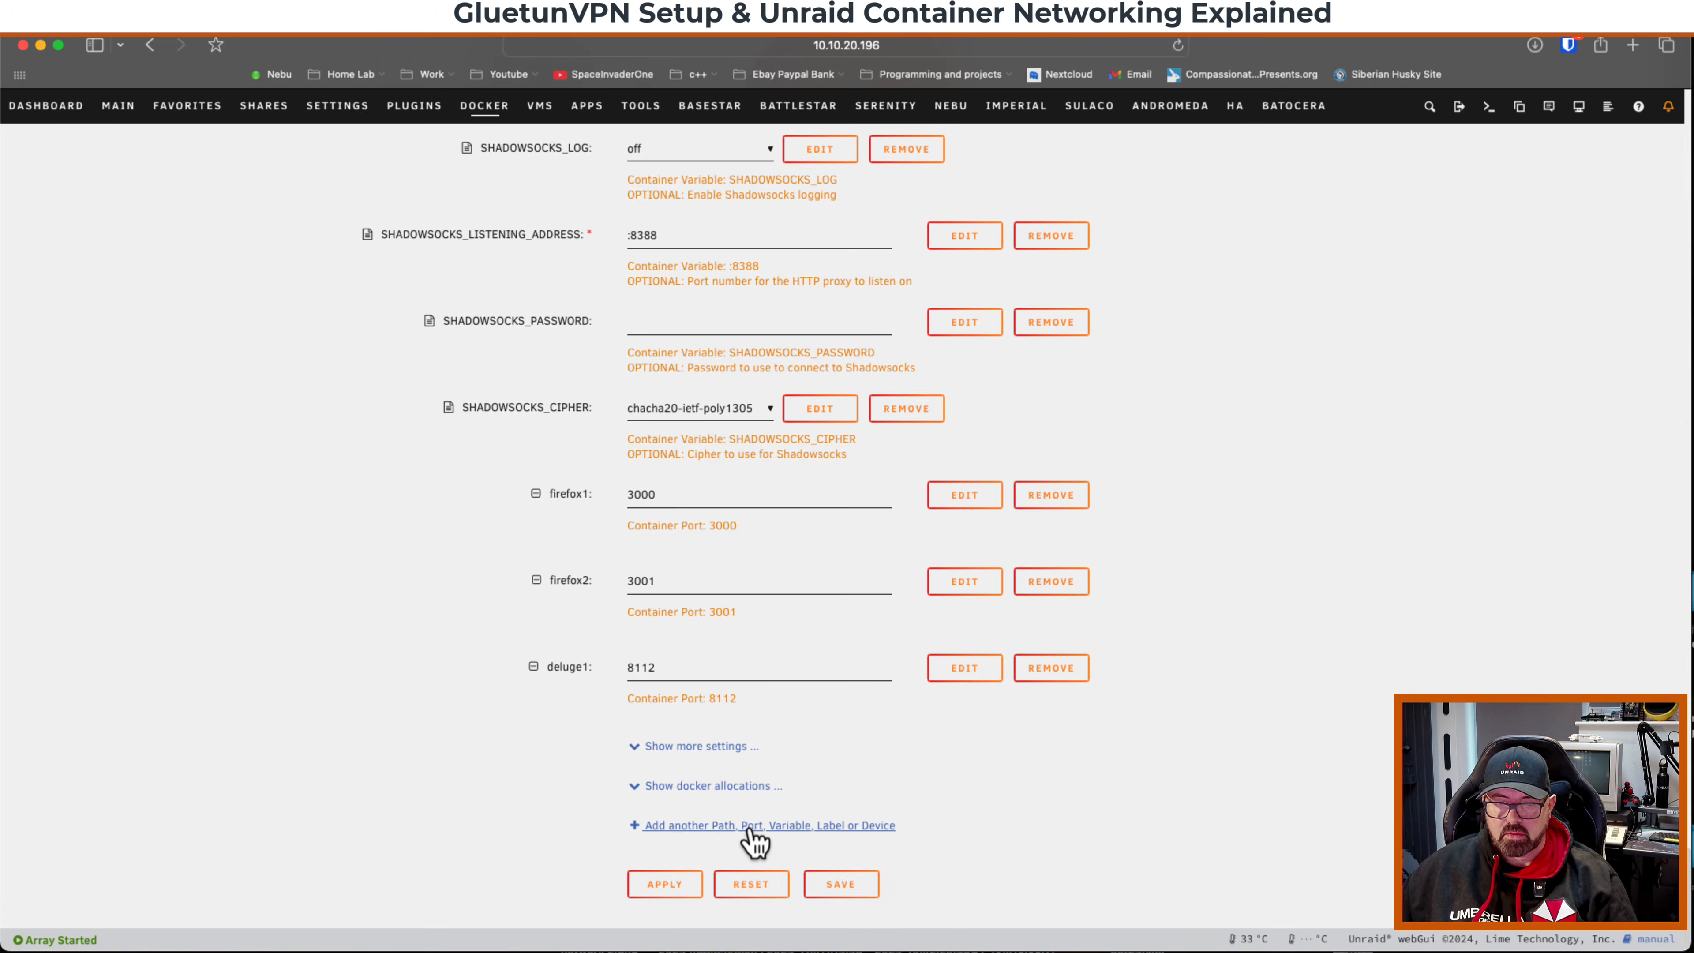
# Add a GluetunVPN port mapping named deluge2 with container and host port 58846.
pyautogui.click(743, 838)
pyautogui.click(857, 281)
pyautogui.click(857, 294)
pyautogui.click(817, 329)
pyautogui.write('deluge2')
pyautogui.click(802, 381)
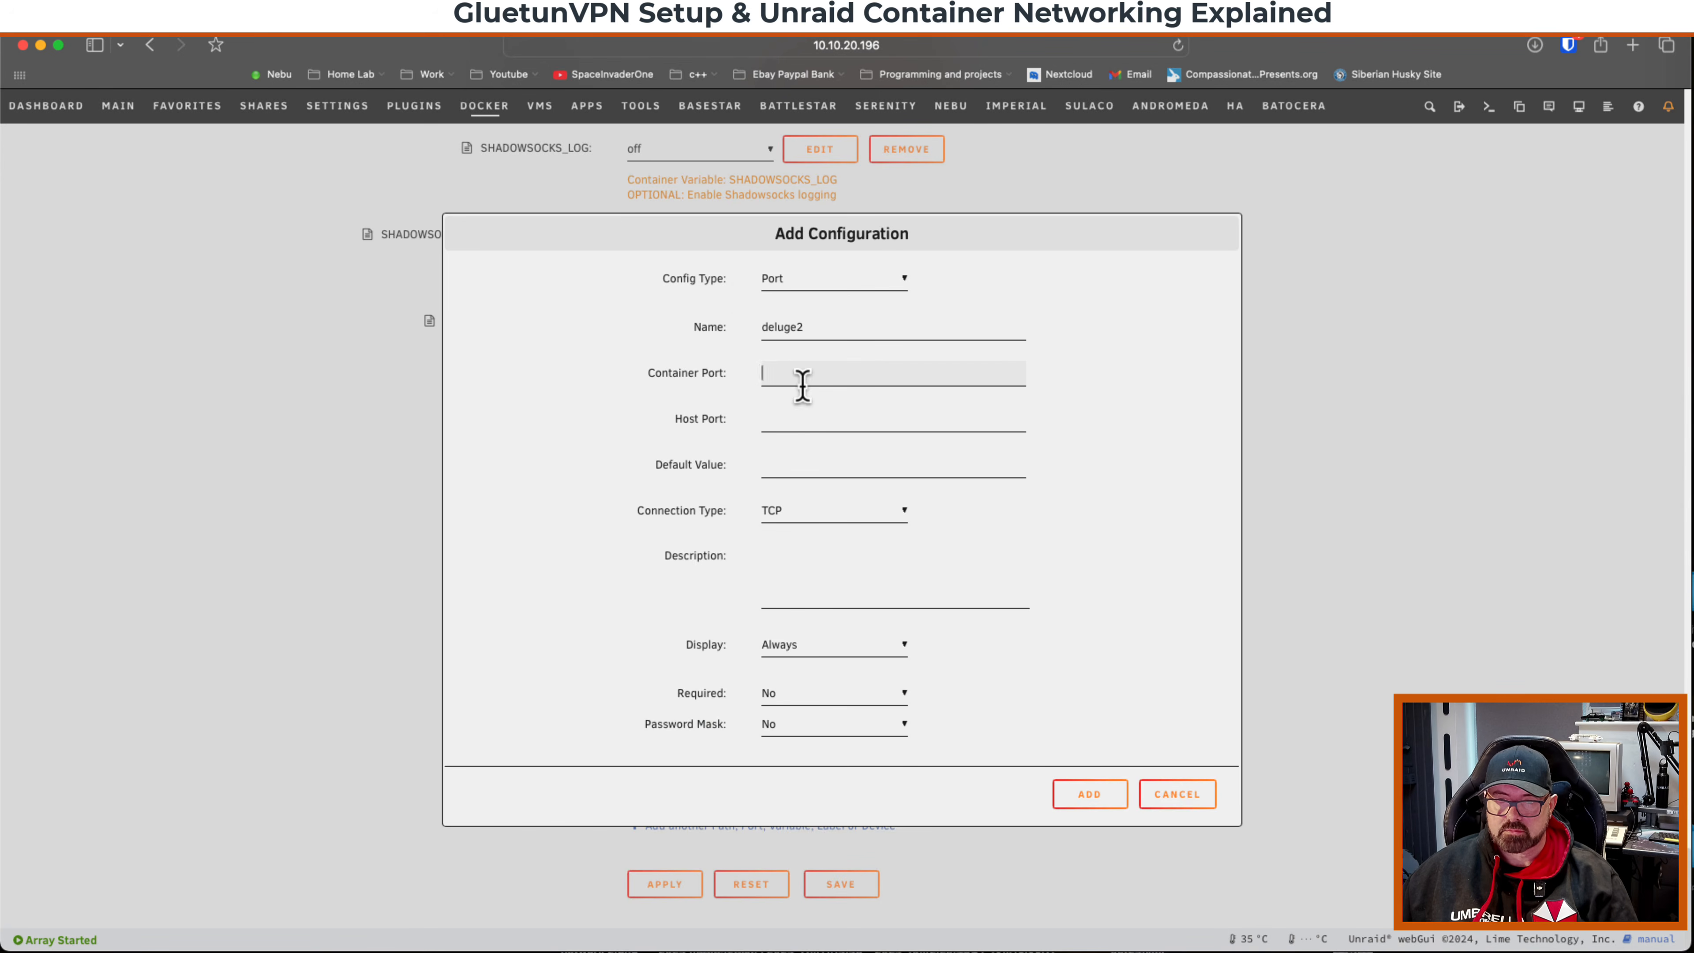
pyautogui.write('58846')
pyautogui.click(783, 419)
pyautogui.write('58846')
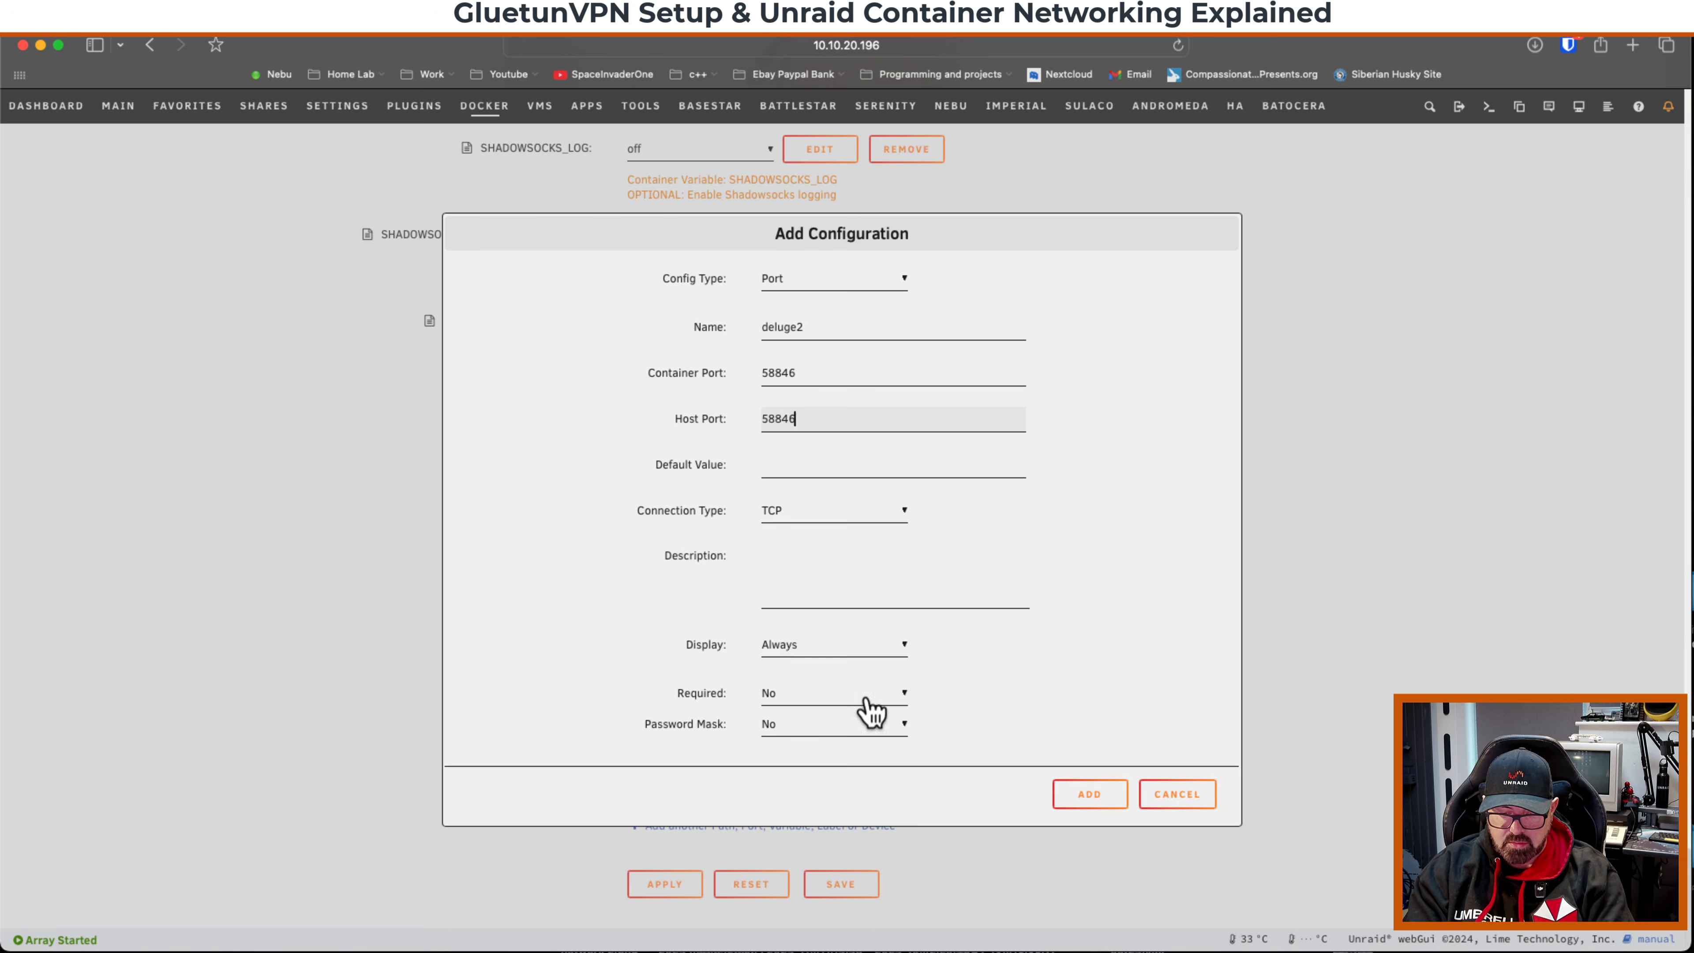
pyautogui.click(1090, 794)
# Add another port mapping named deluge 3 with container port 58946.
pyautogui.click(761, 912)
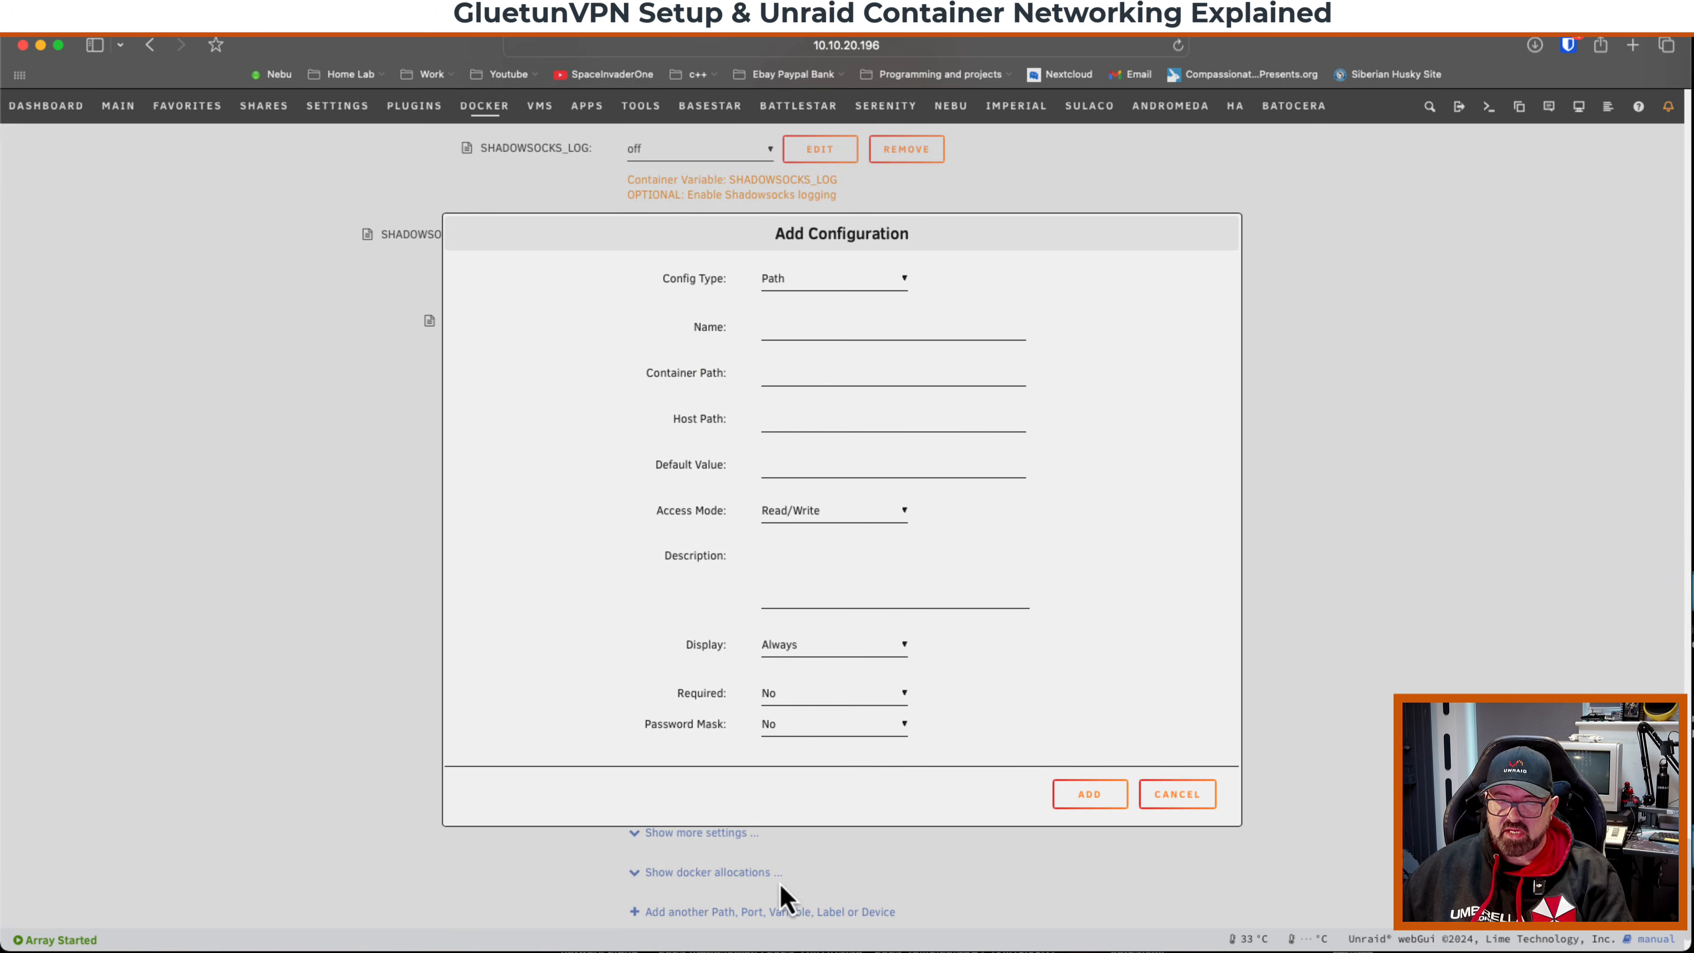
pyautogui.click(804, 326)
pyautogui.write('deluge 3')
pyautogui.click(797, 374)
pyautogui.write('58946')
pyautogui.click(783, 419)
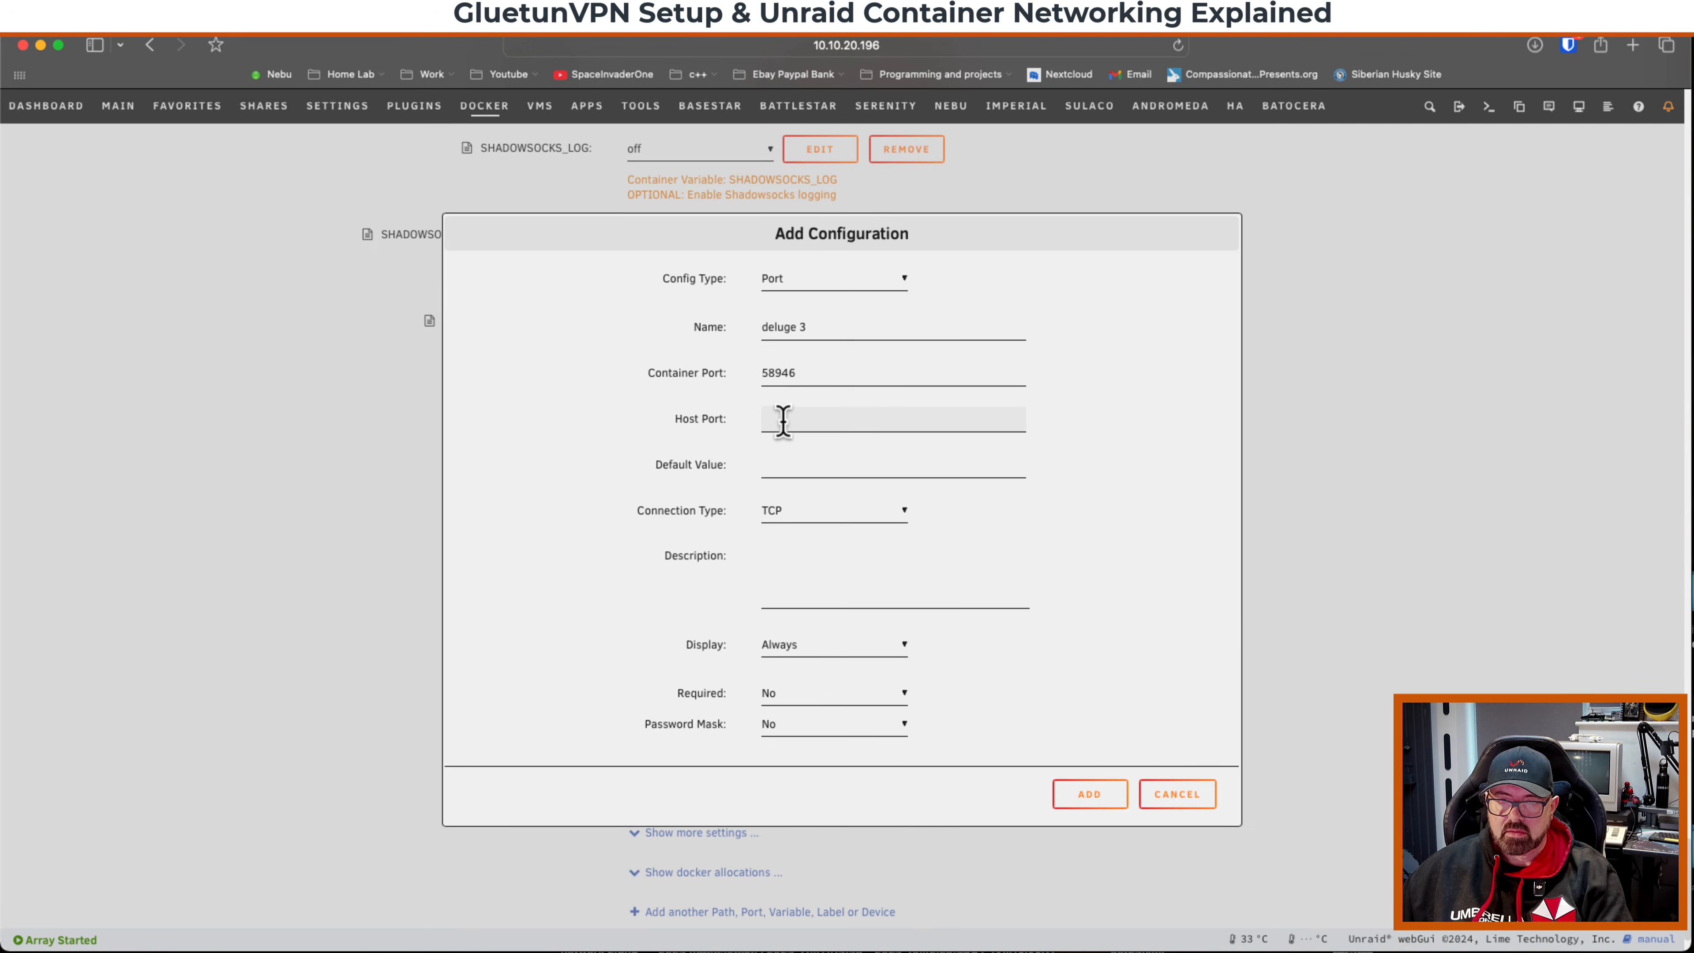
pyautogui.click(1090, 794)
# Add a UDP port mapping named deluge 4 with container and host port 58946.
pyautogui.scroll(-2, 800, 857)
pyautogui.click(770, 857)
pyautogui.click(788, 280)
pyautogui.click(800, 298)
pyautogui.click(788, 331)
pyautogui.write('d')
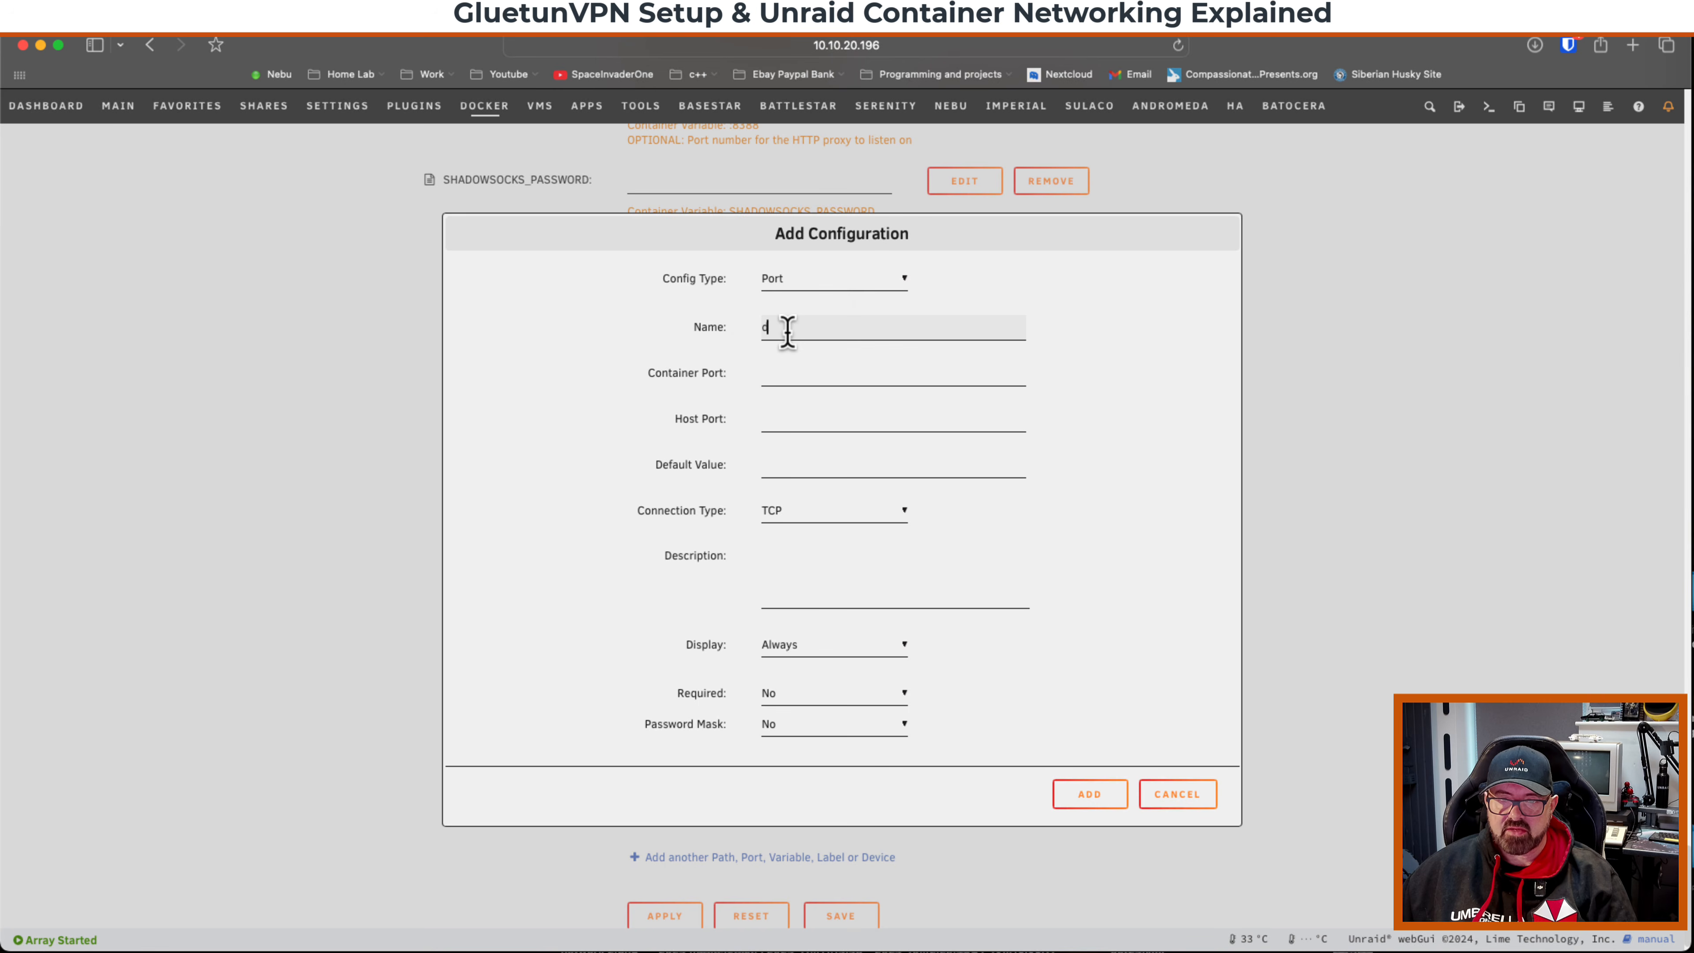
pyautogui.write('eluge 4')
pyautogui.rightClick(780, 372)
pyautogui.click(797, 421)
pyautogui.rightClick(781, 418)
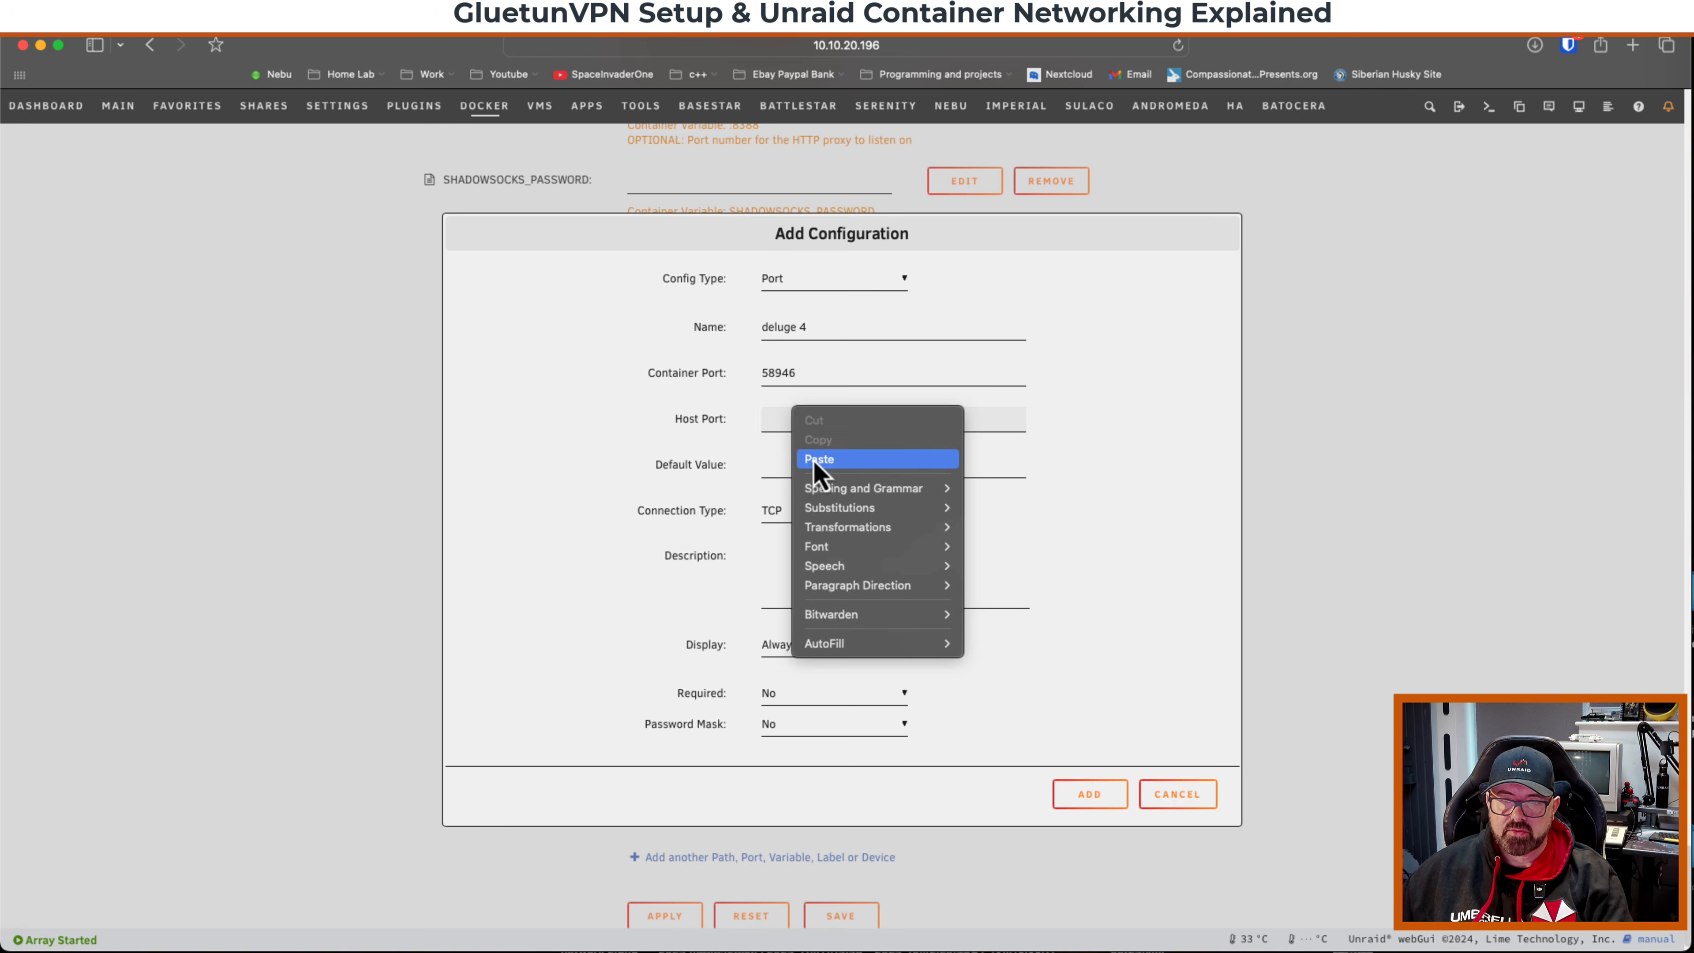
pyautogui.click(805, 462)
pyautogui.click(777, 512)
pyautogui.click(780, 527)
pyautogui.click(1087, 794)
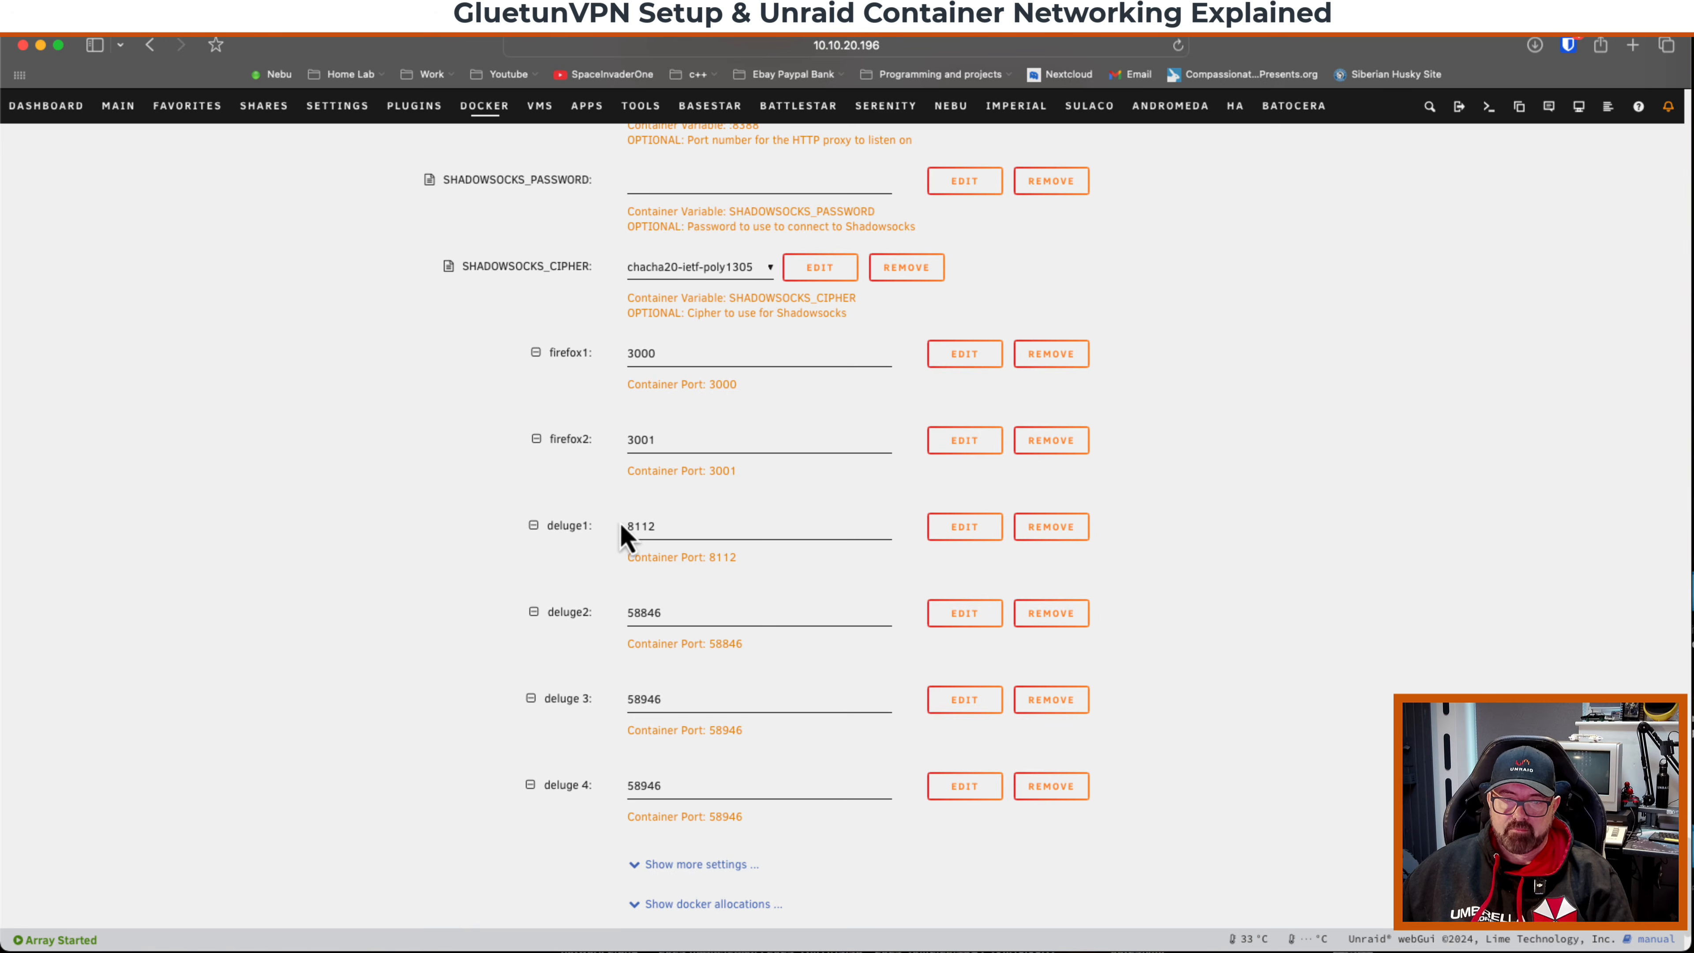
# Apply the updated GluetunVPN container configuration.
pyautogui.scroll(-2, 560, 759)
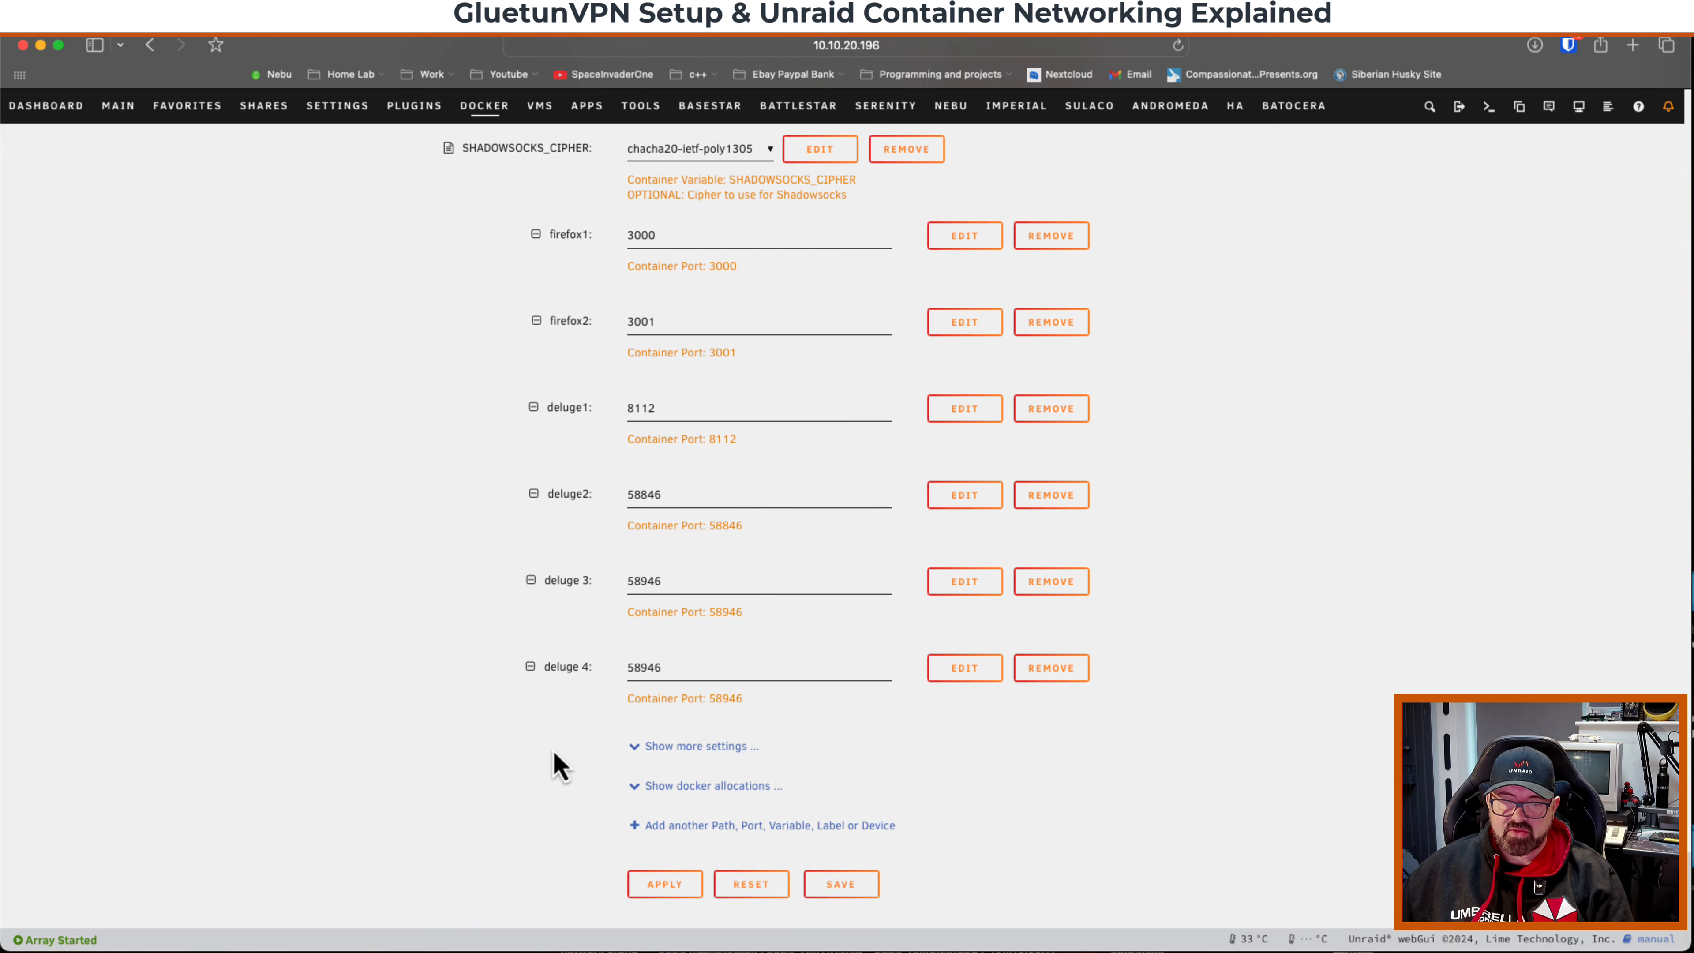
pyautogui.click(665, 886)
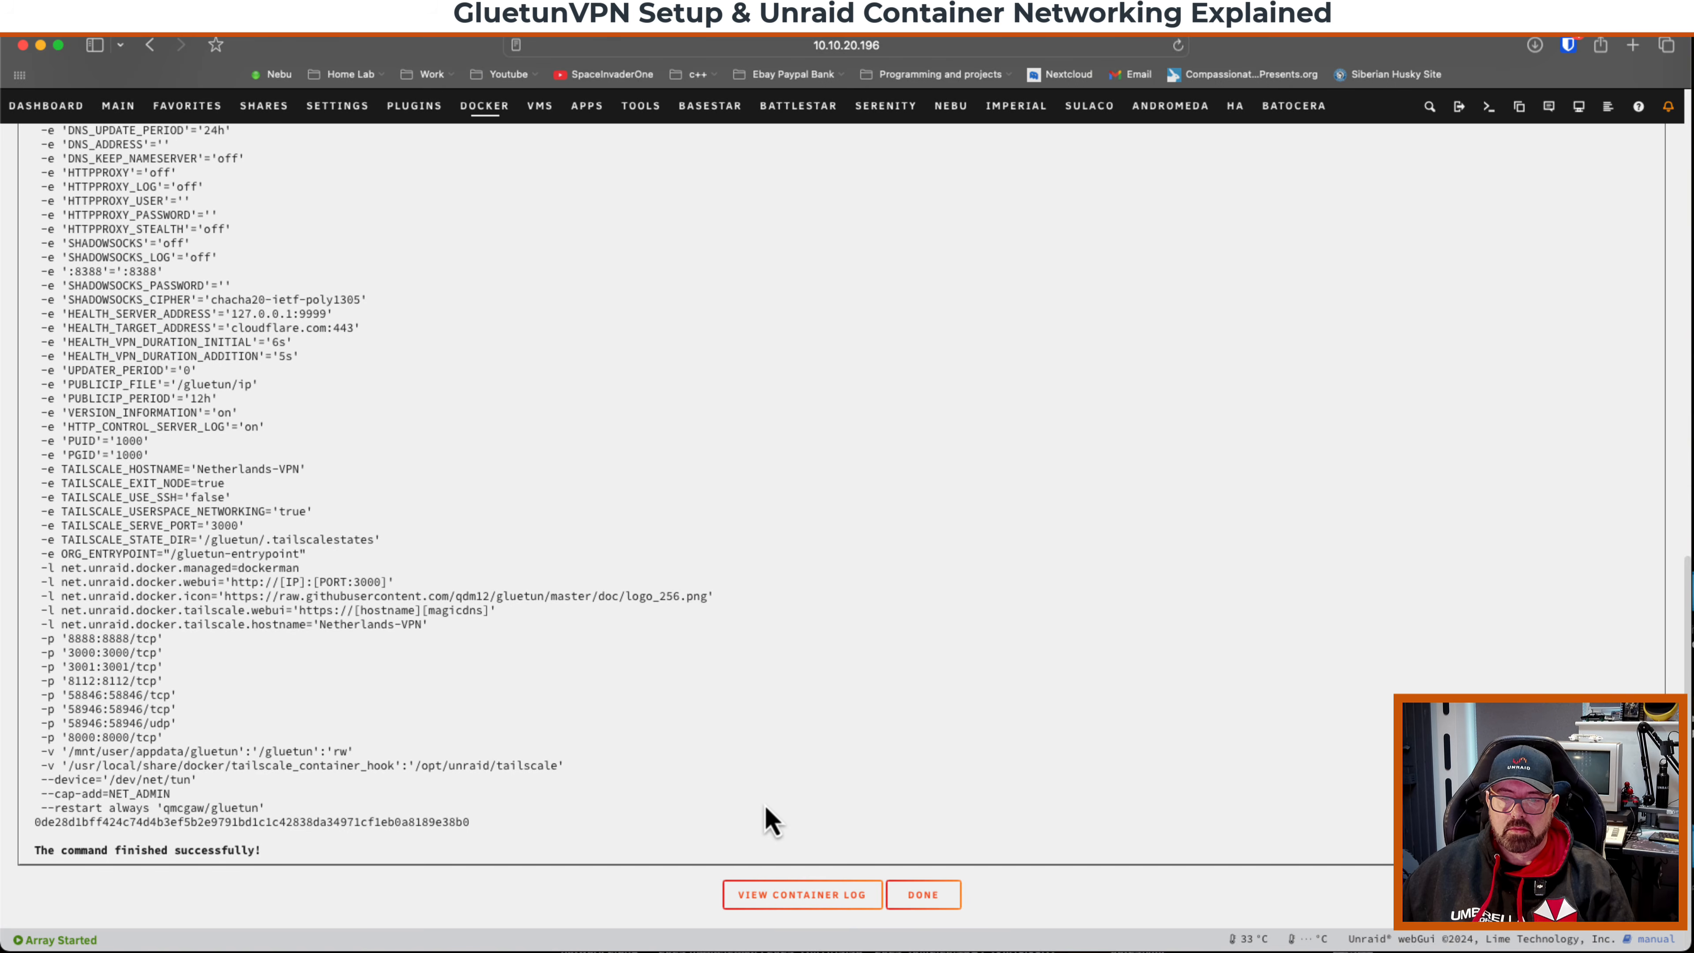
pyautogui.click(919, 897)
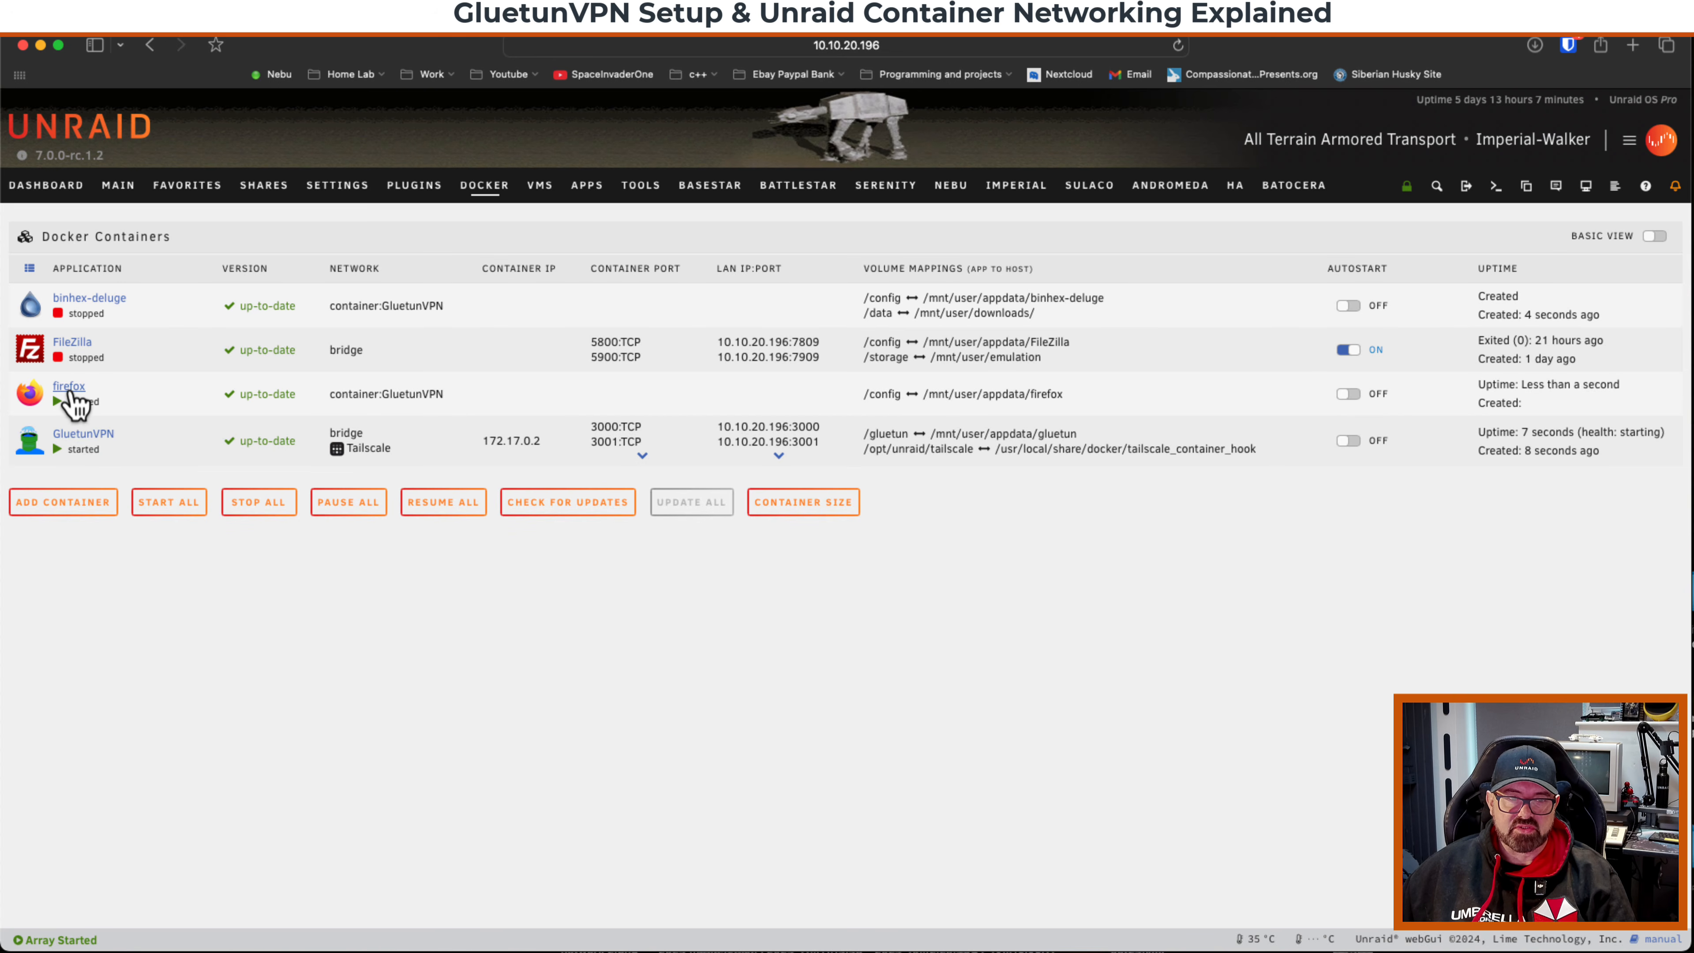
# Expand GluetunVPN's port list and copy the 8112 port number.
pyautogui.click(779, 456)
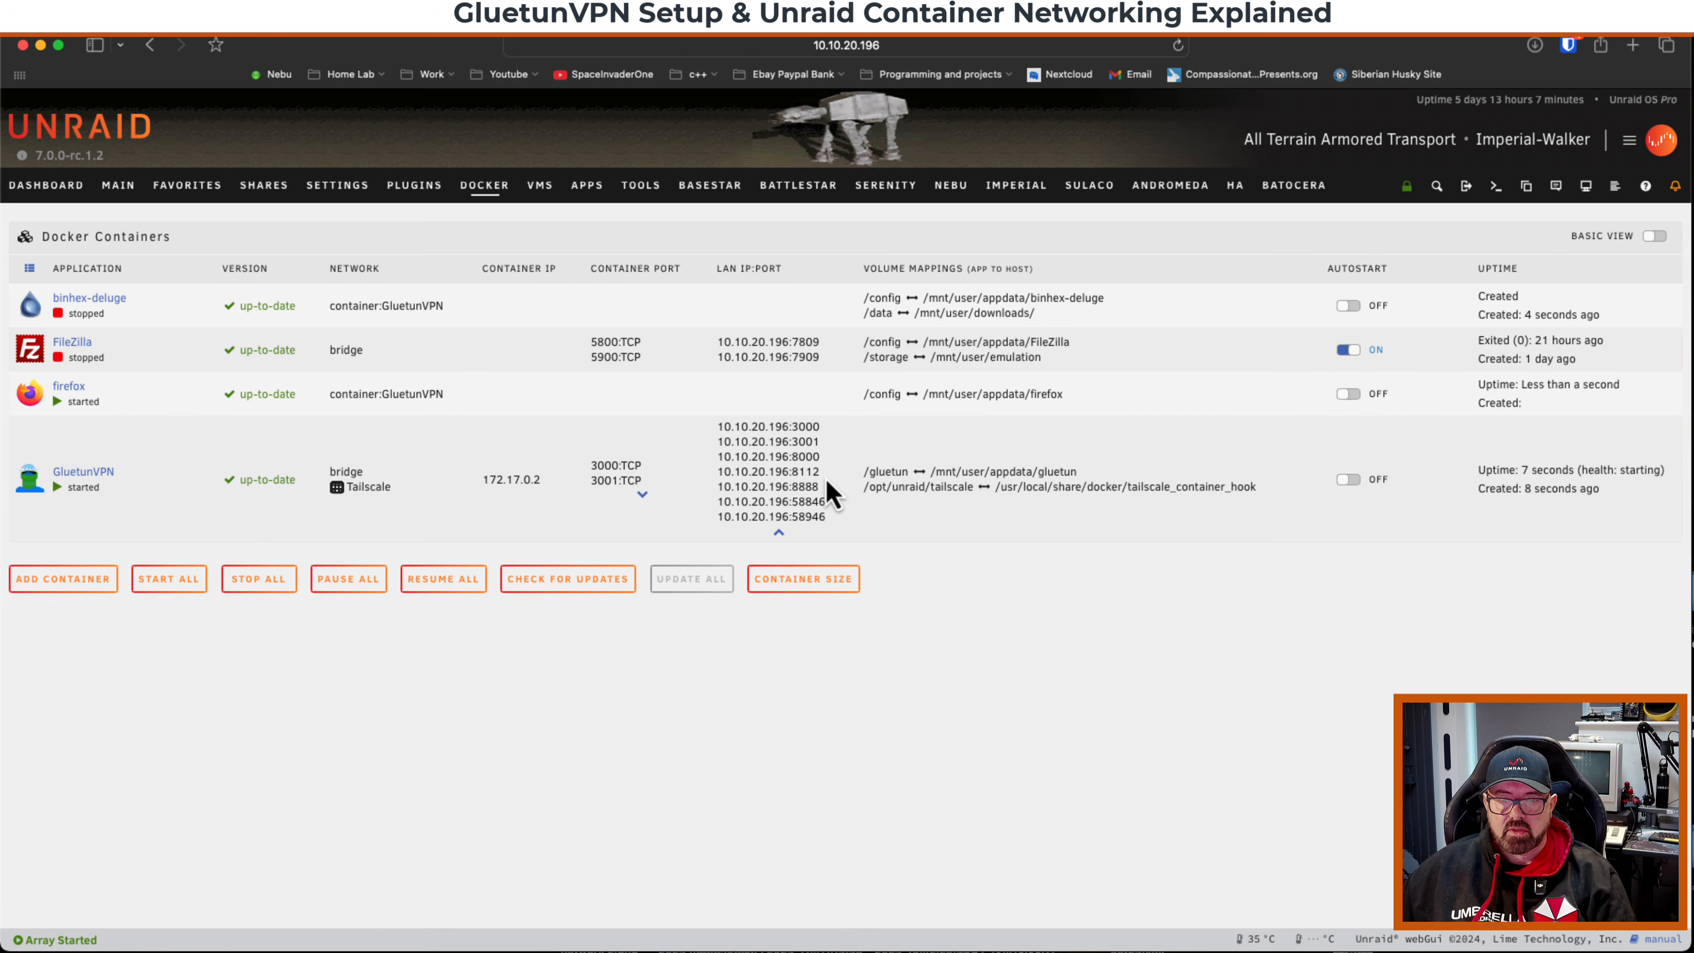
pyautogui.moveTo(820, 473); pyautogui.dragTo(792, 473)
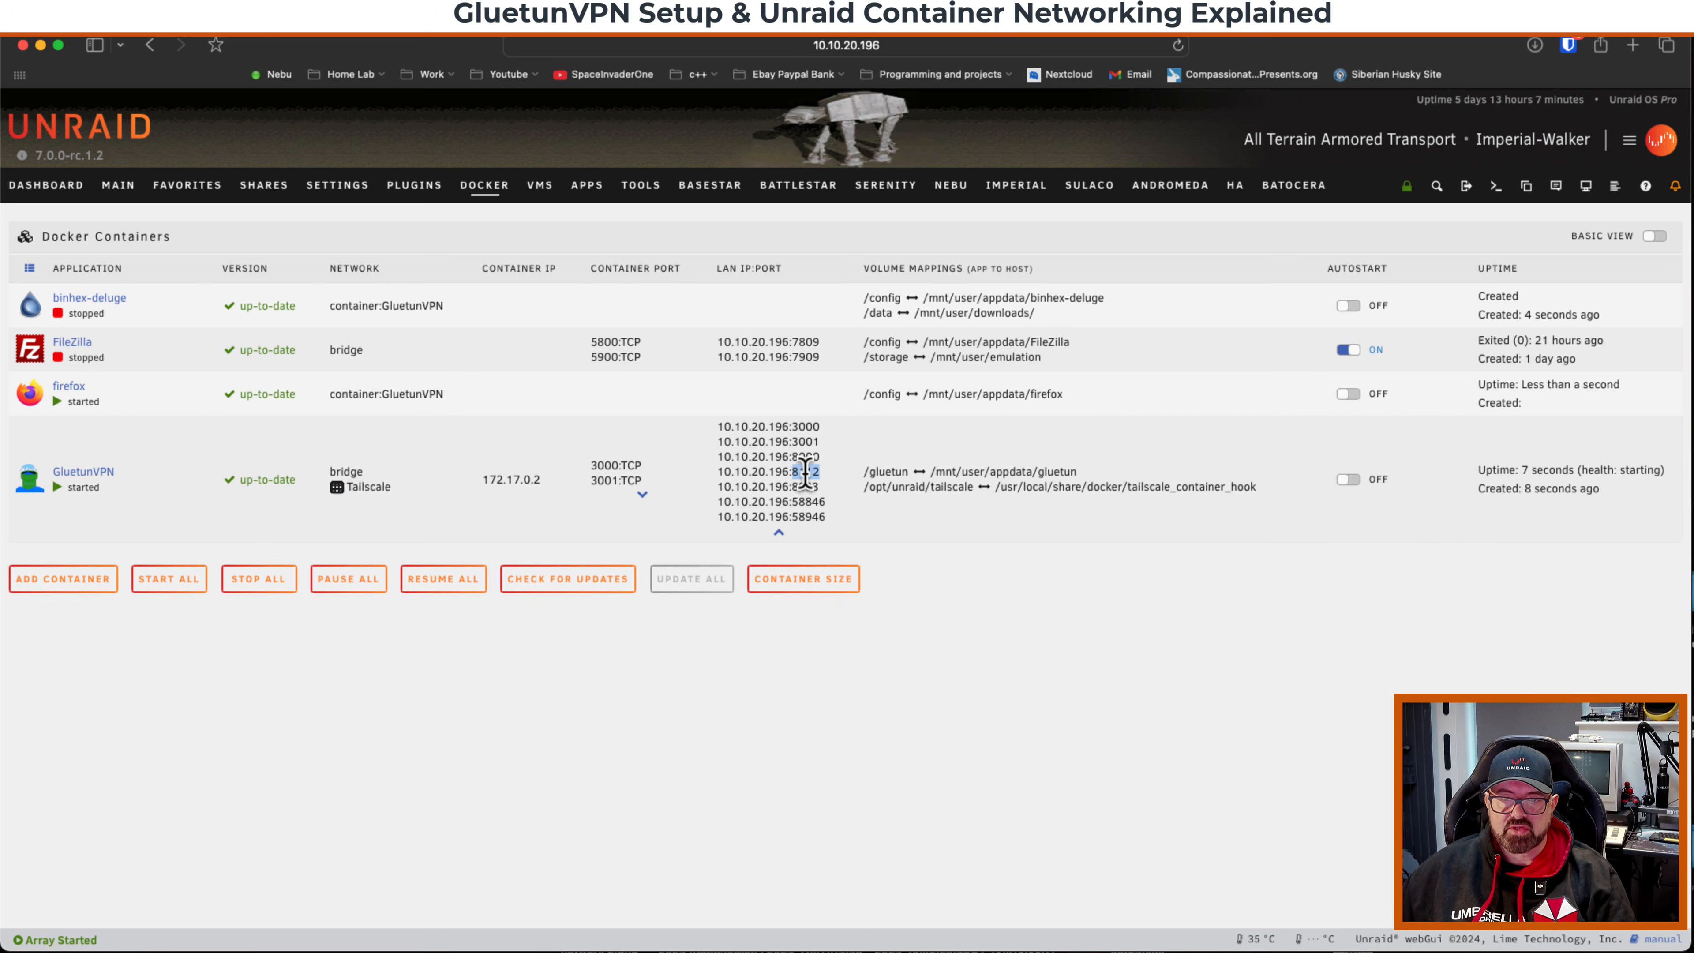
pyautogui.rightClick(808, 471)
pyautogui.click(834, 549)
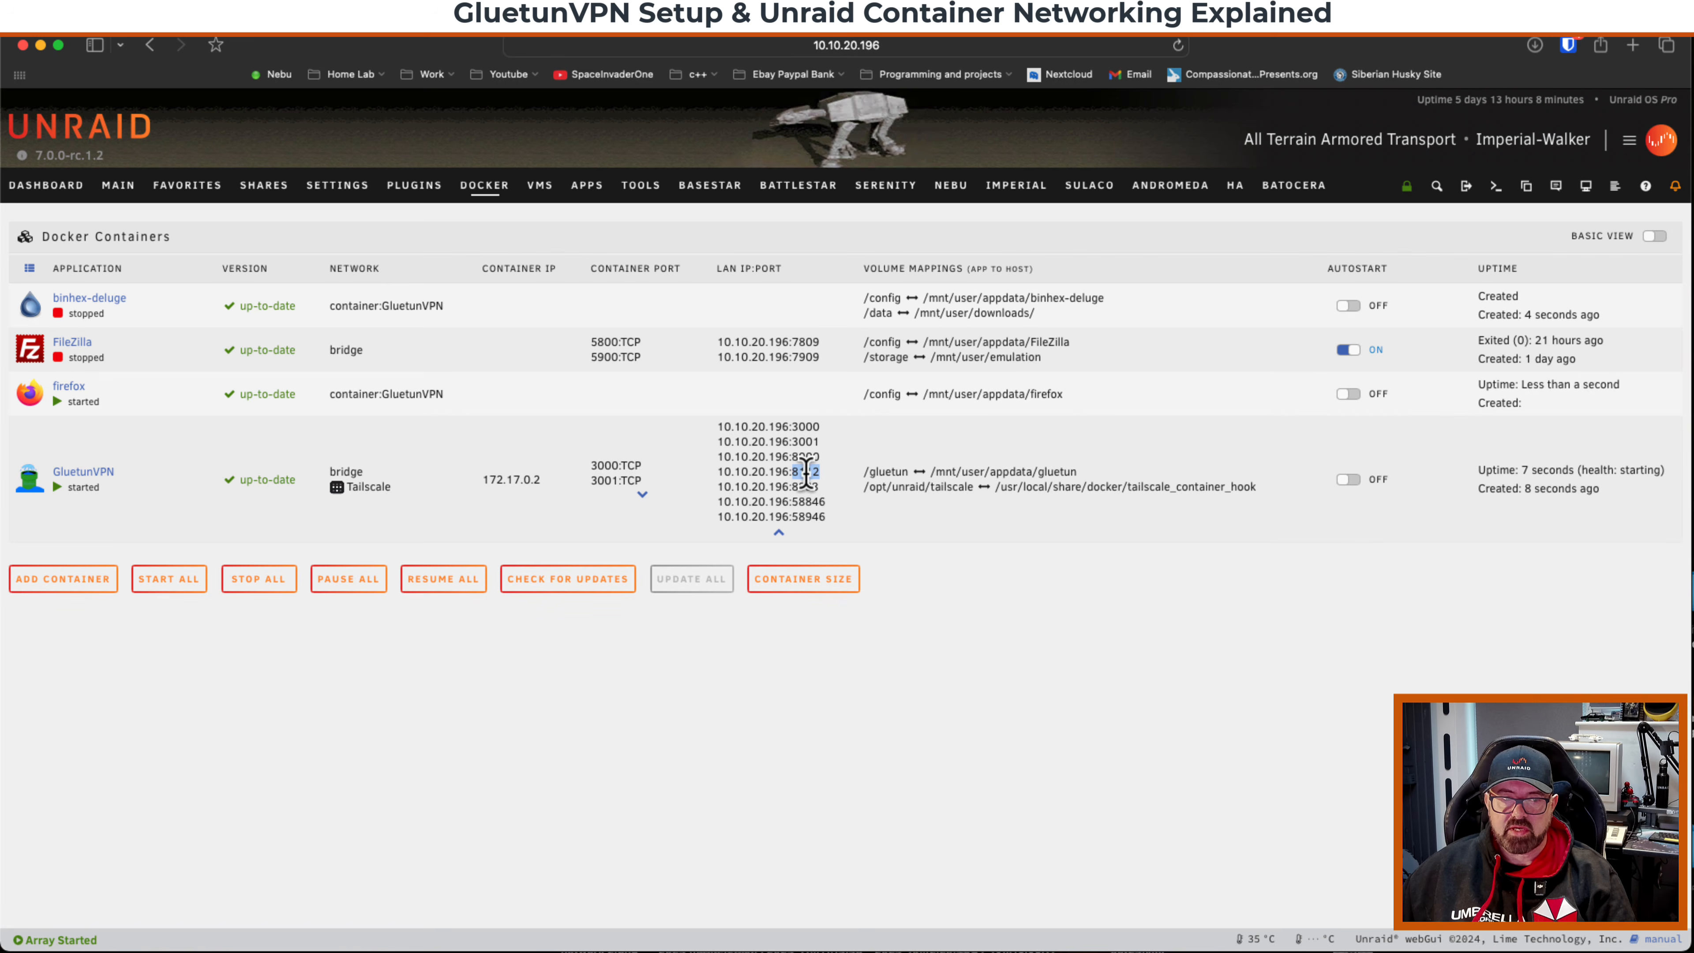
pyautogui.click(31, 480)
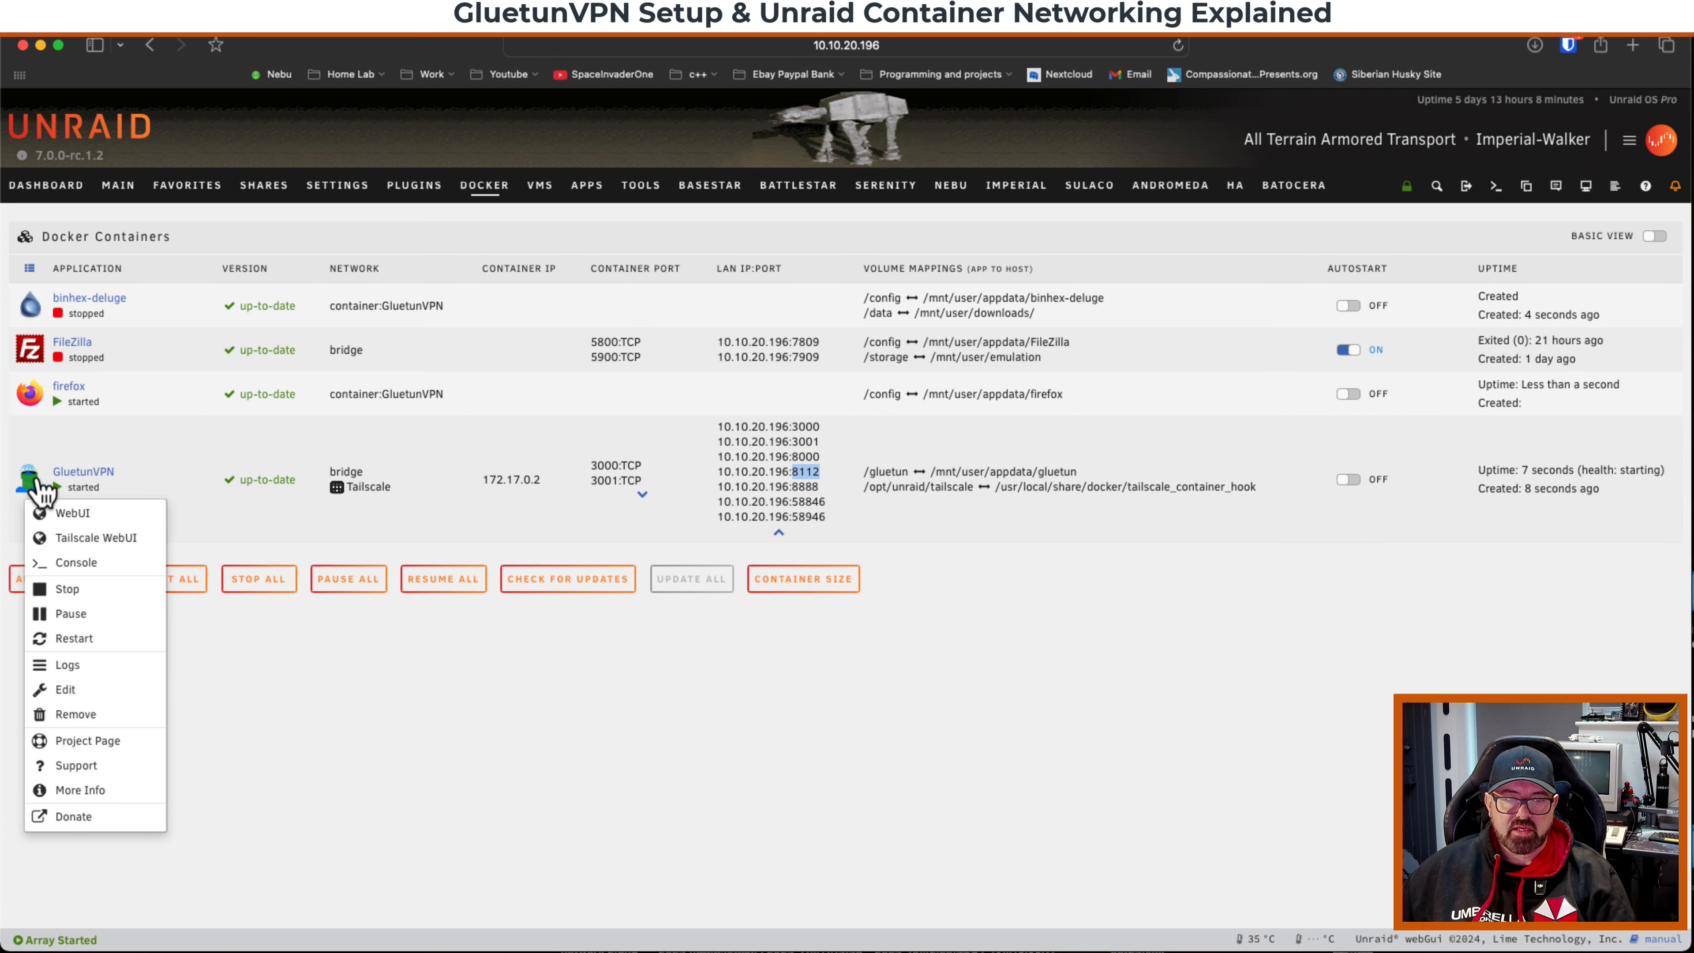
pyautogui.click(113, 691)
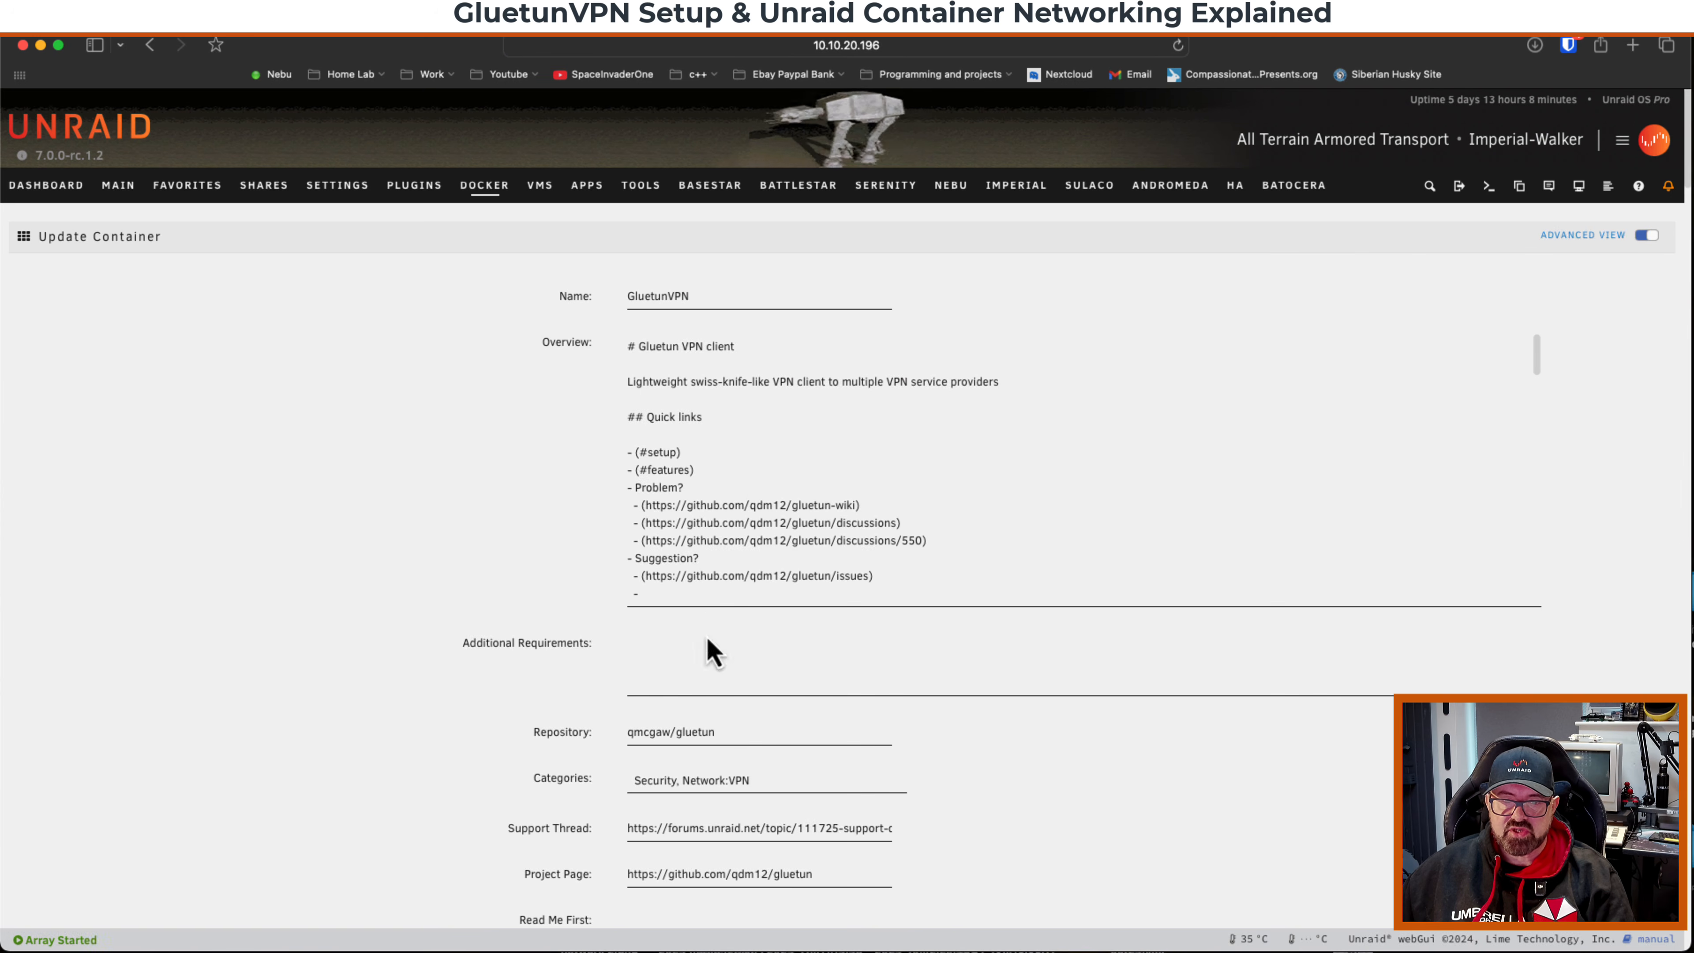
pyautogui.scroll(-5, 707, 638)
pyautogui.doubleClick(738, 730)
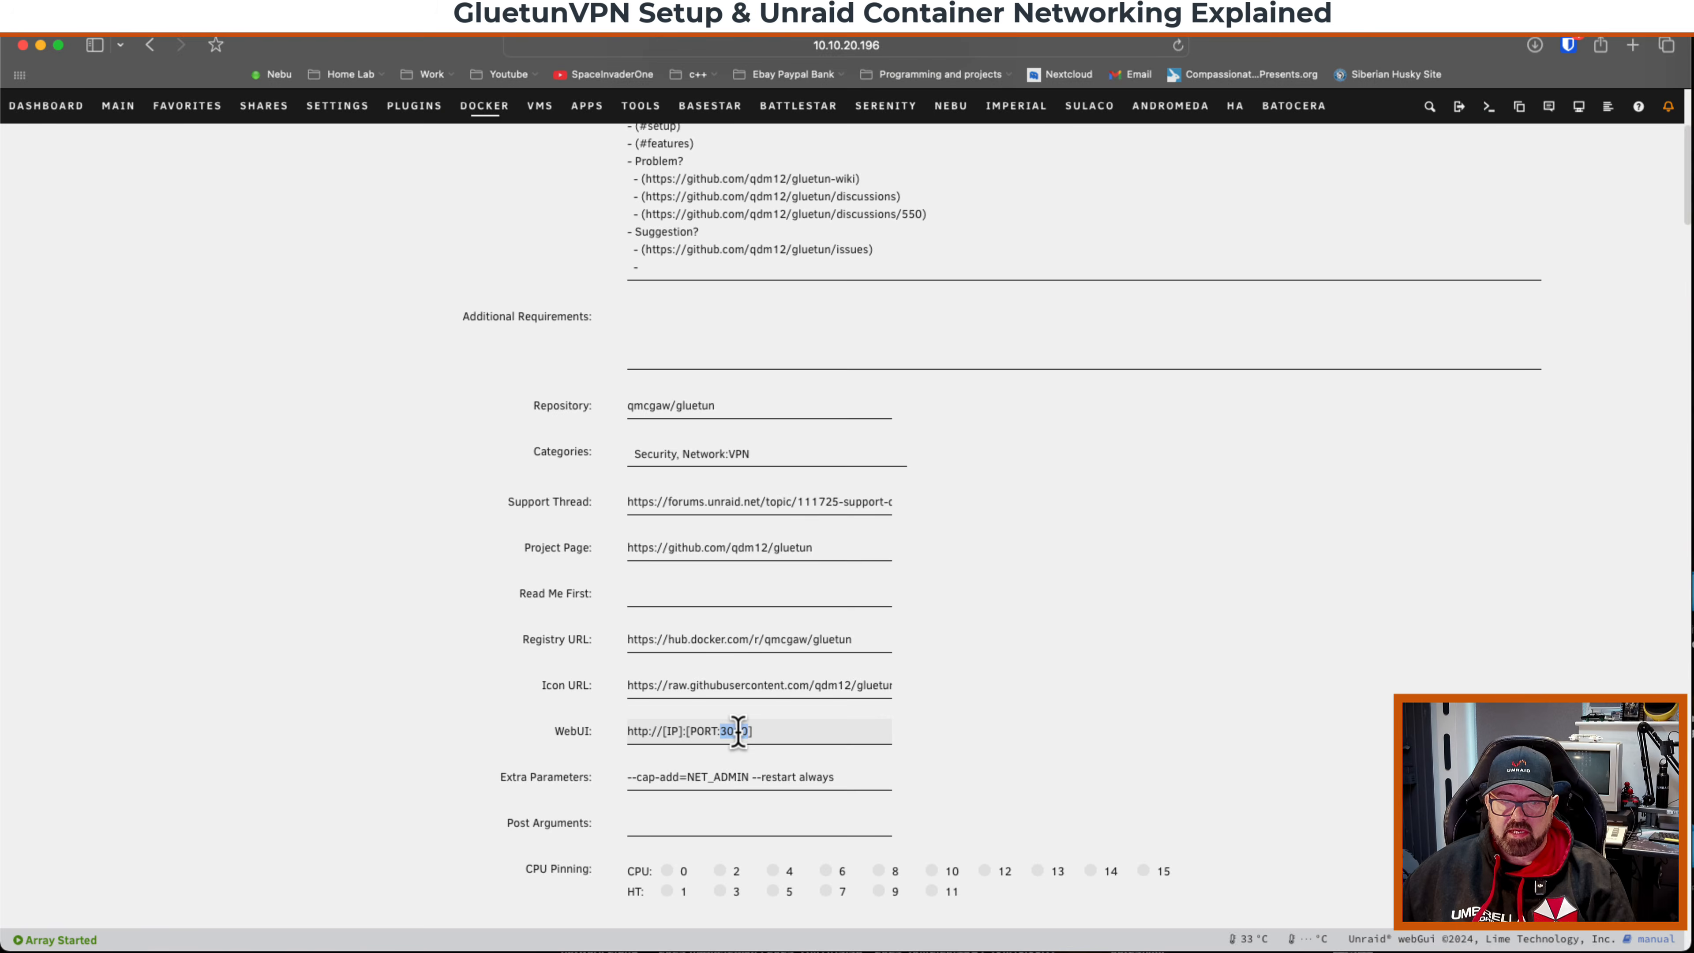
pyautogui.rightClick(737, 731)
pyautogui.click(771, 685)
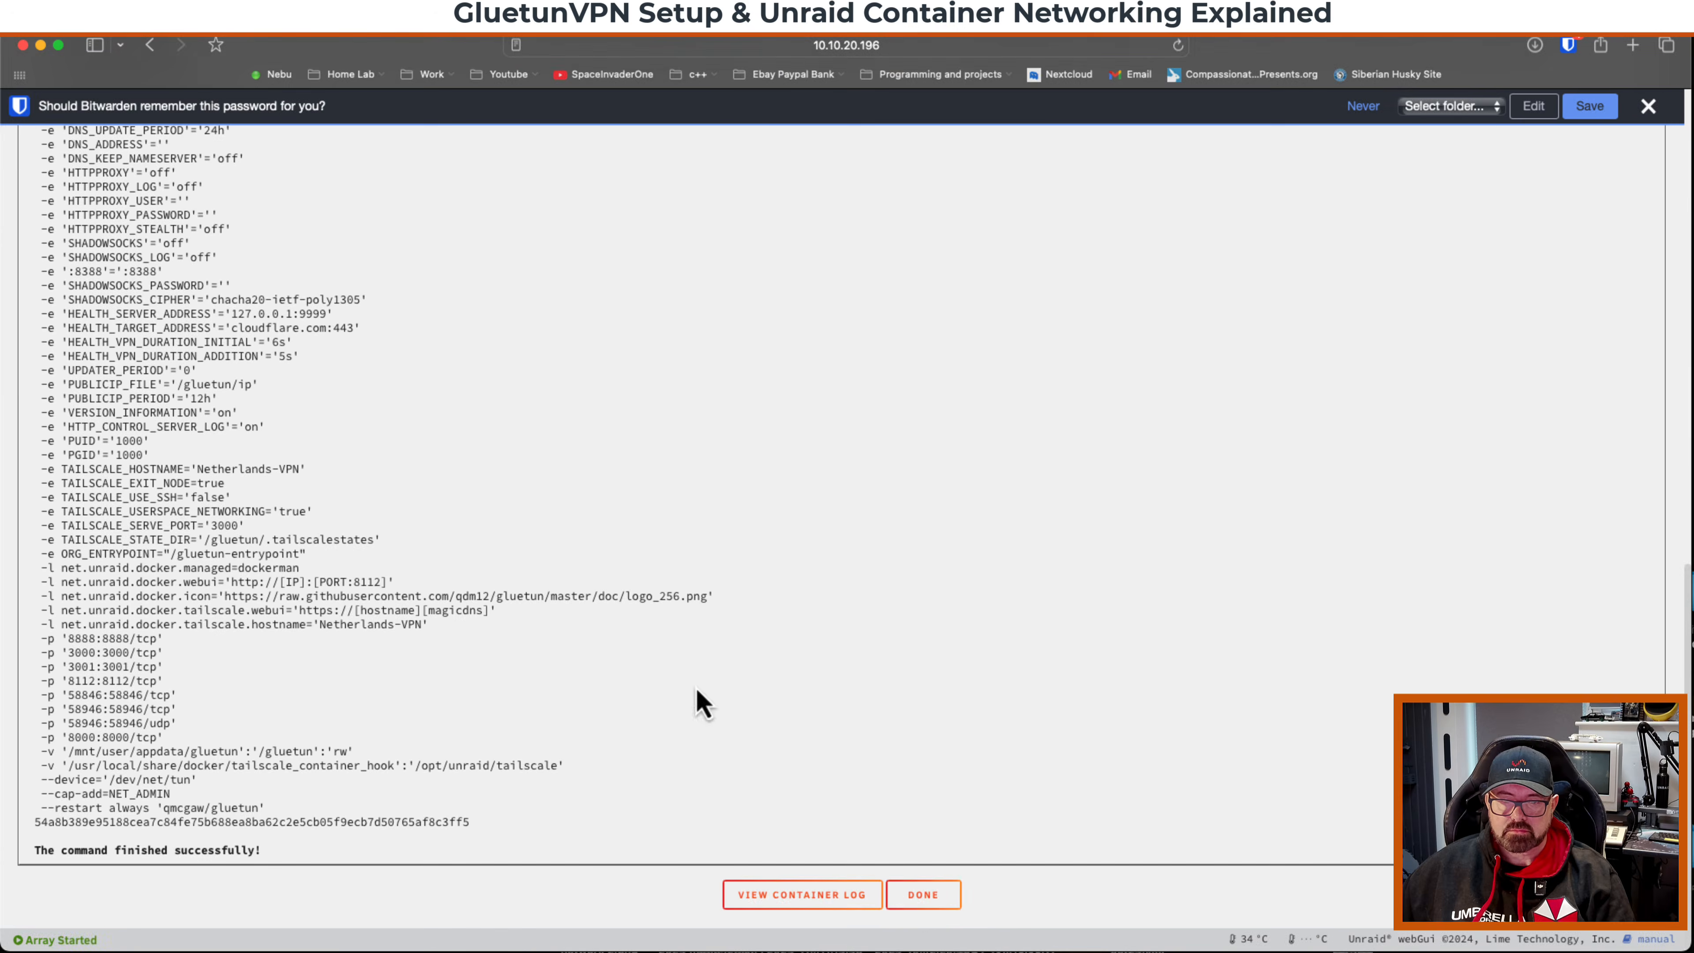
pyautogui.click(917, 892)
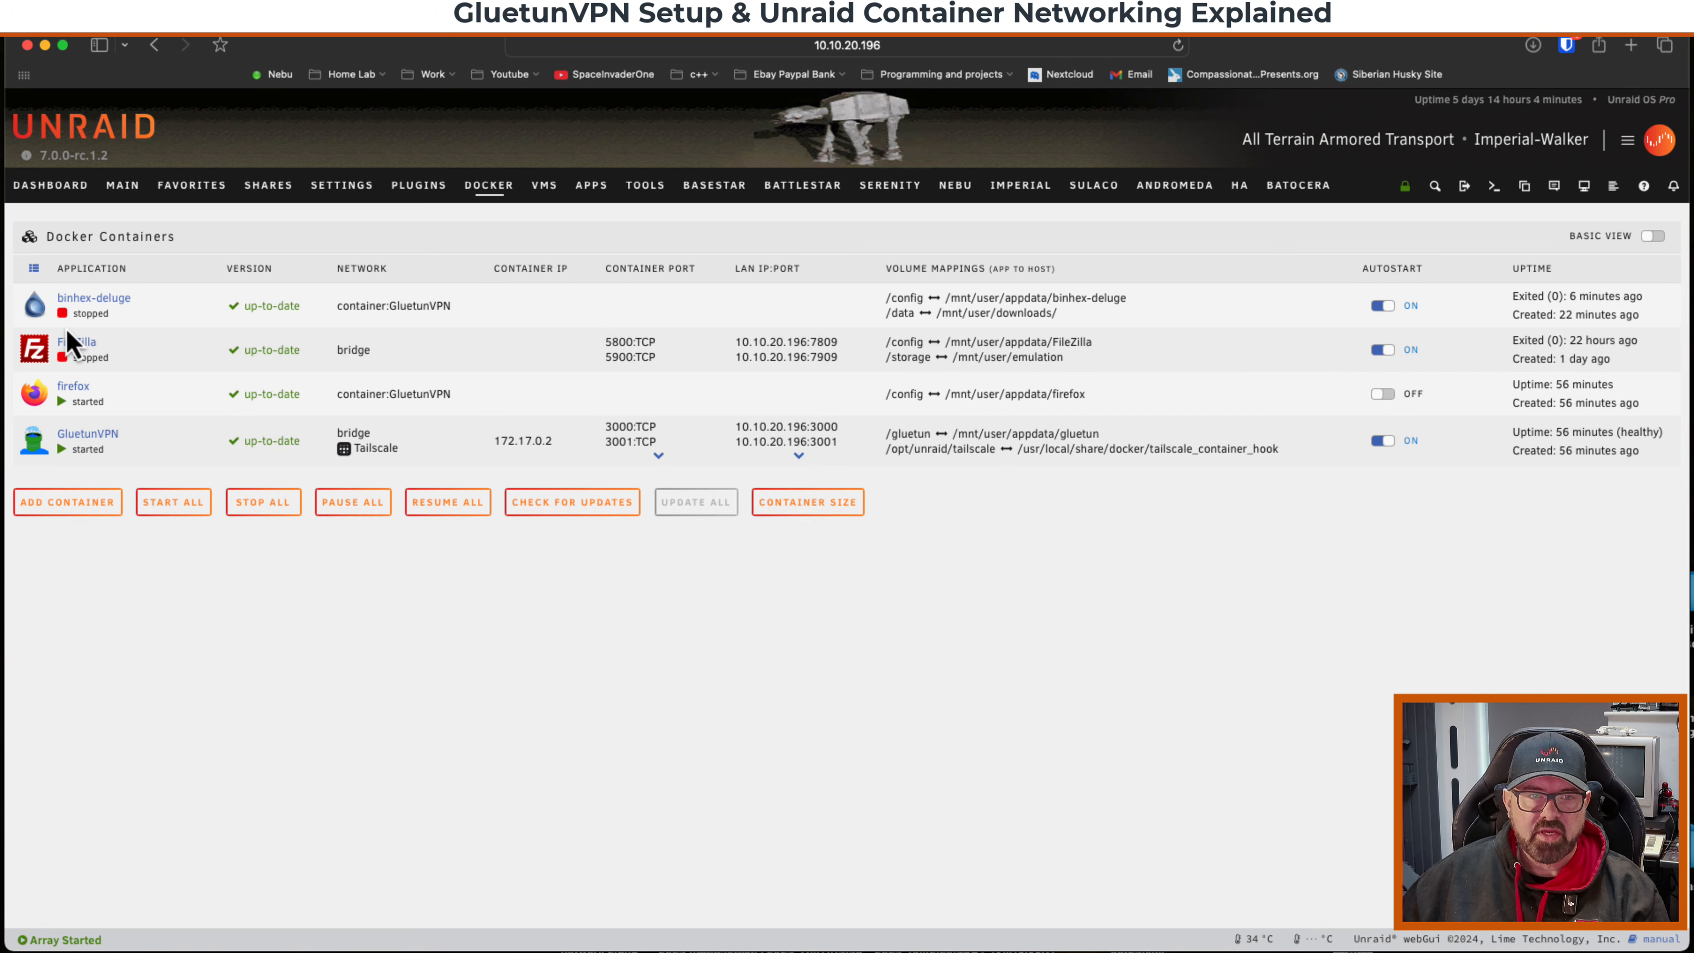
# Start the binhex-deluge container.
pyautogui.click(34, 307)
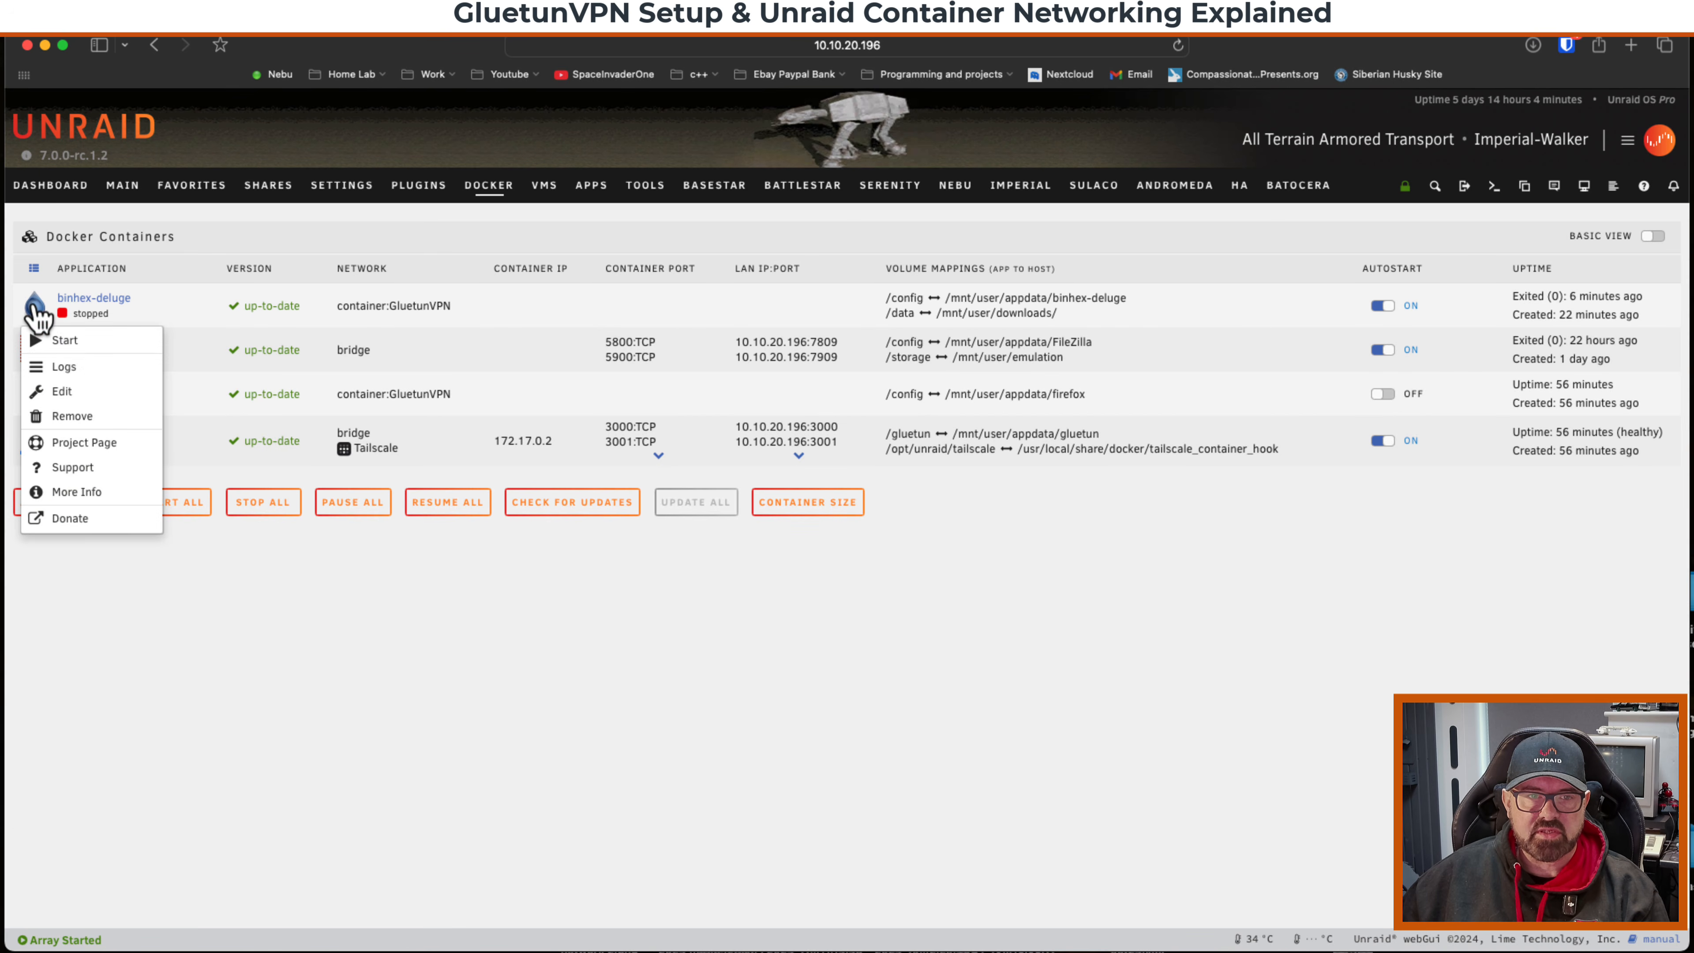
pyautogui.click(69, 341)
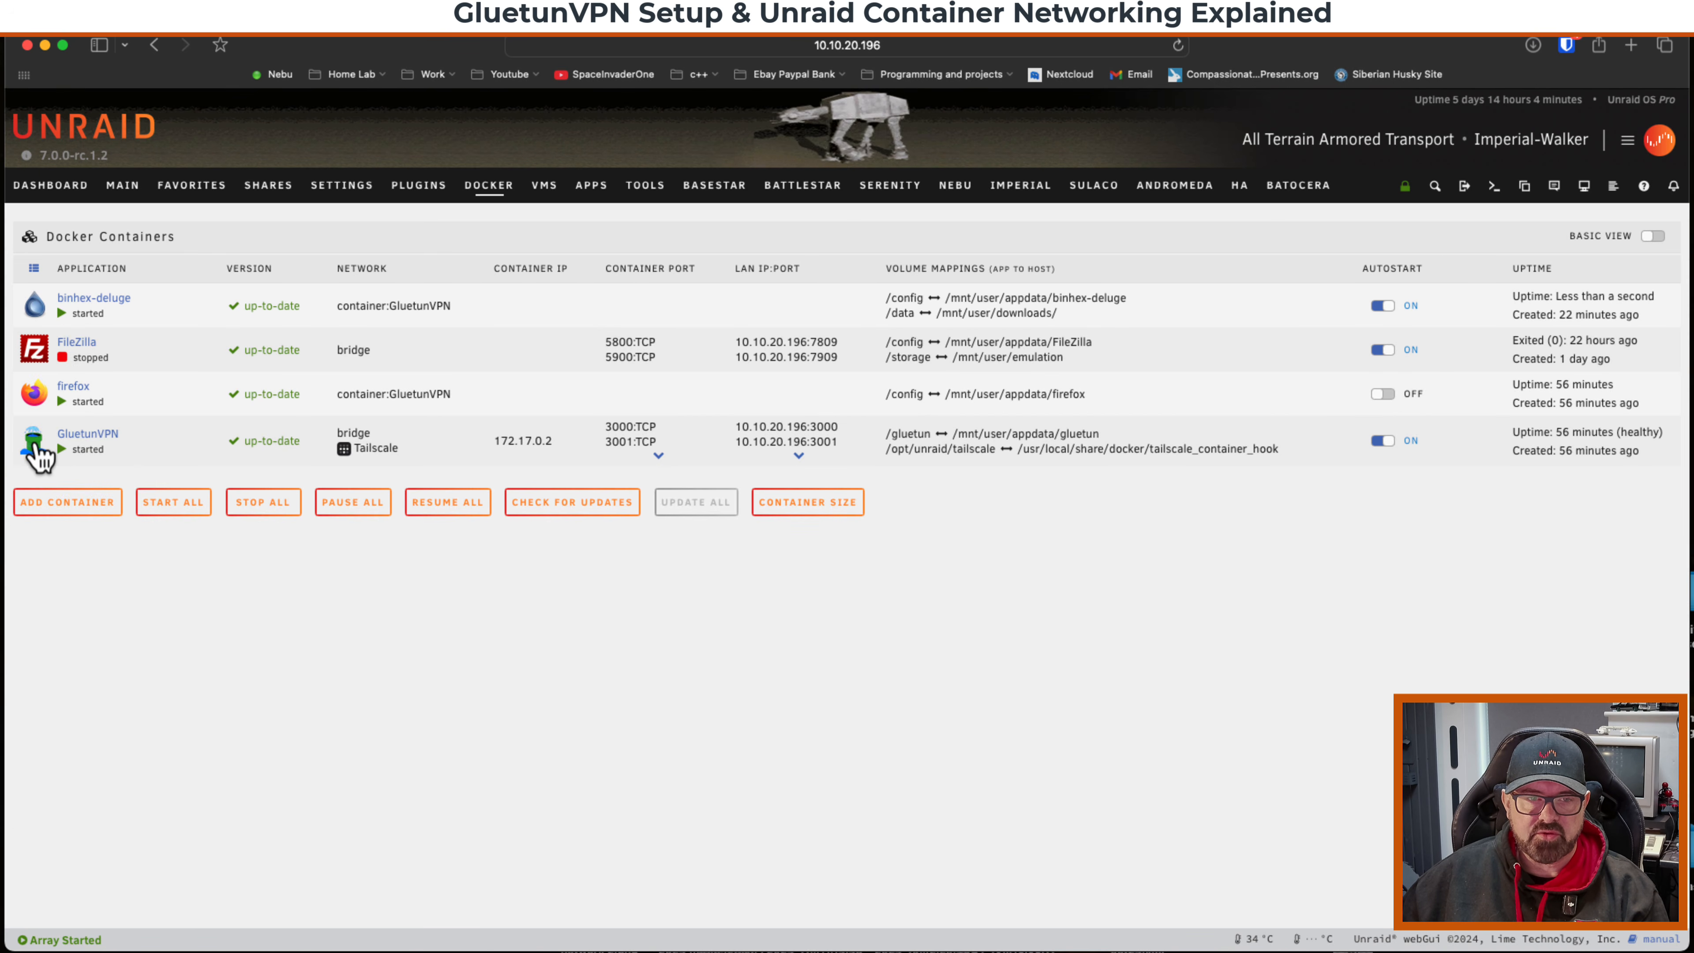
# Open the GluetunVPN WebUI and log in to the Deluge web interface.
pyautogui.click(34, 441)
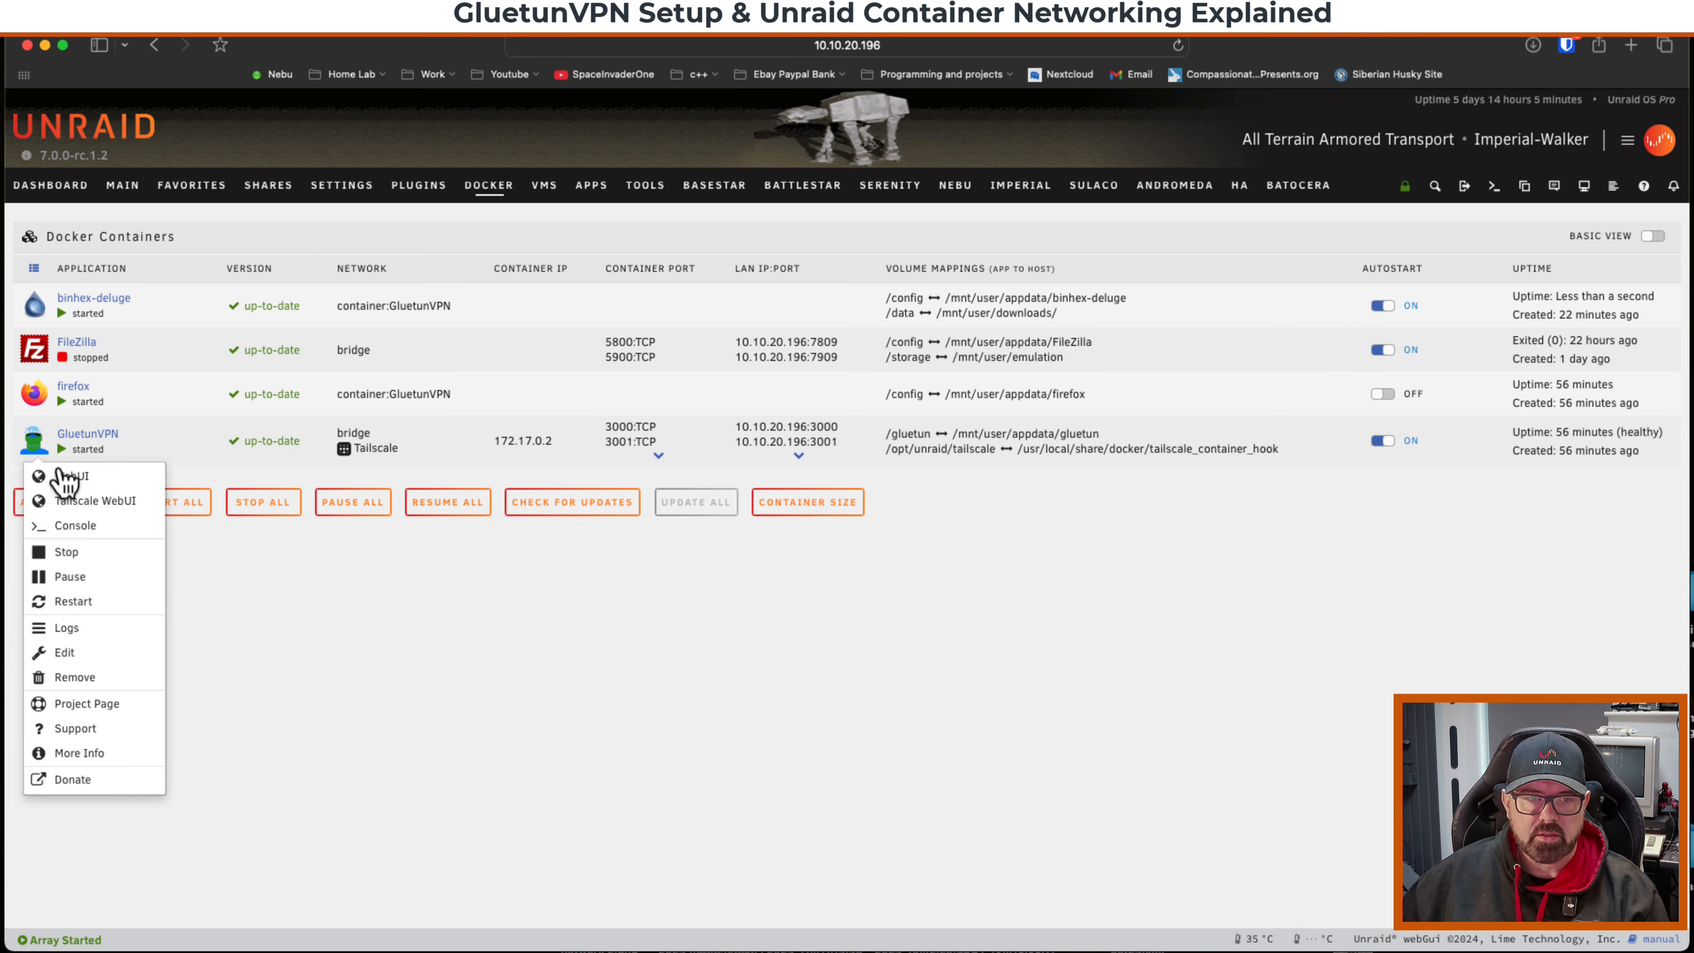
pyautogui.click(65, 476)
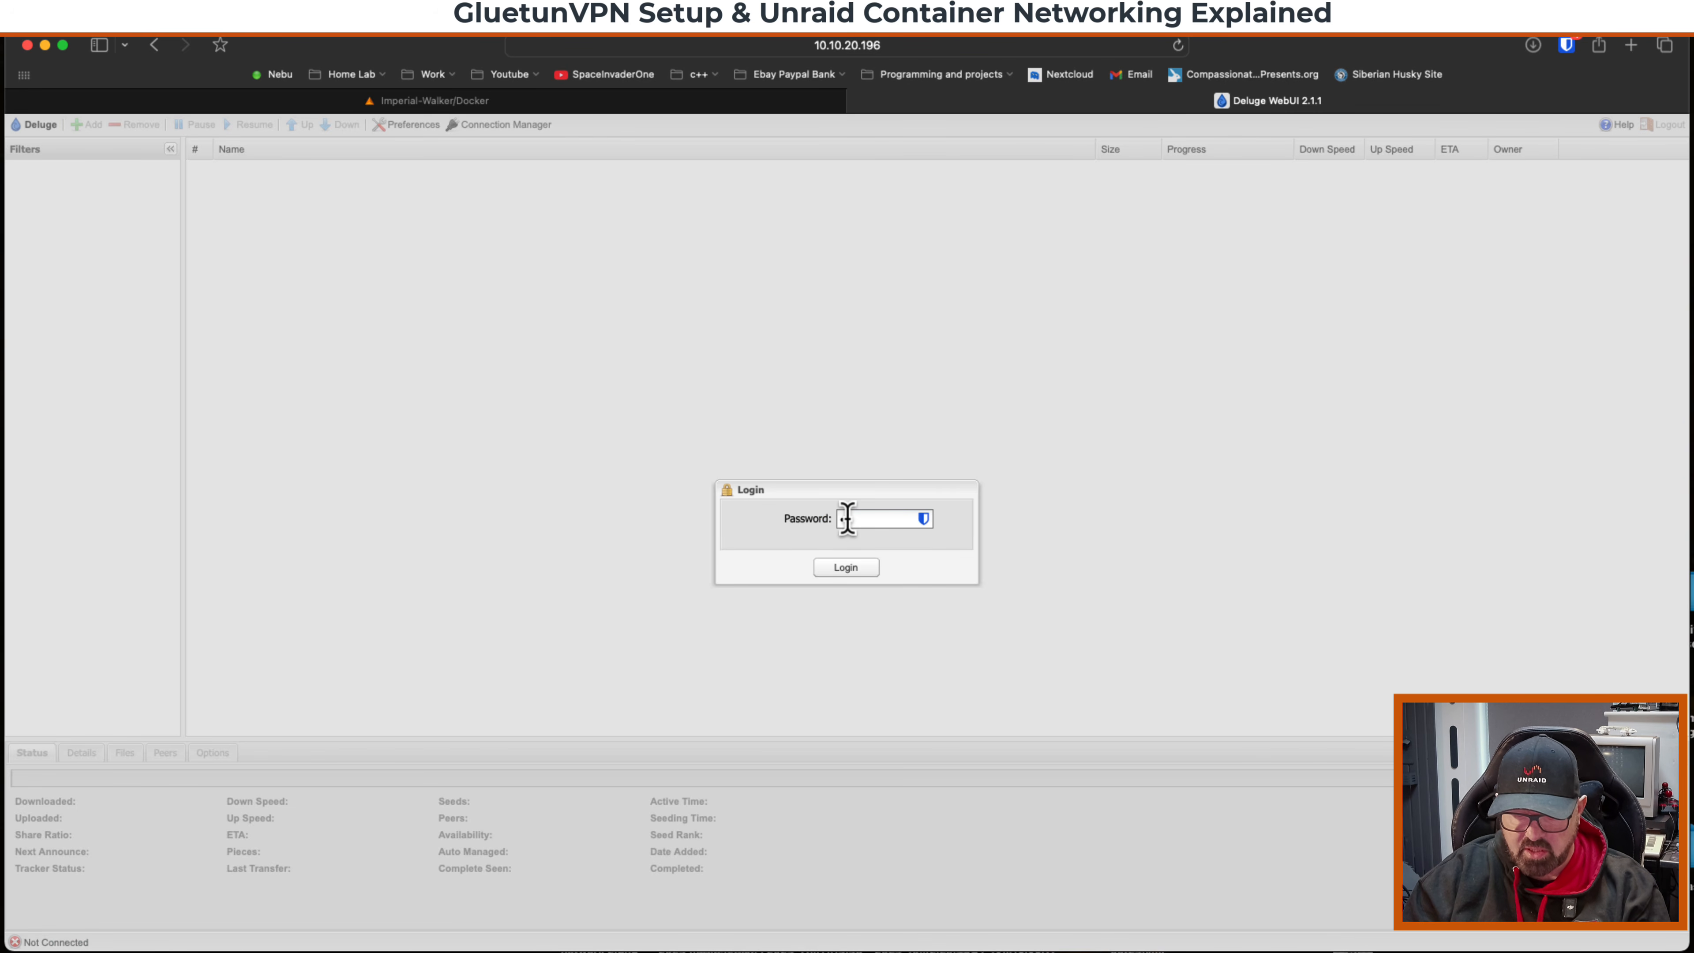
pyautogui.press('Return')
pyautogui.click(928, 608)
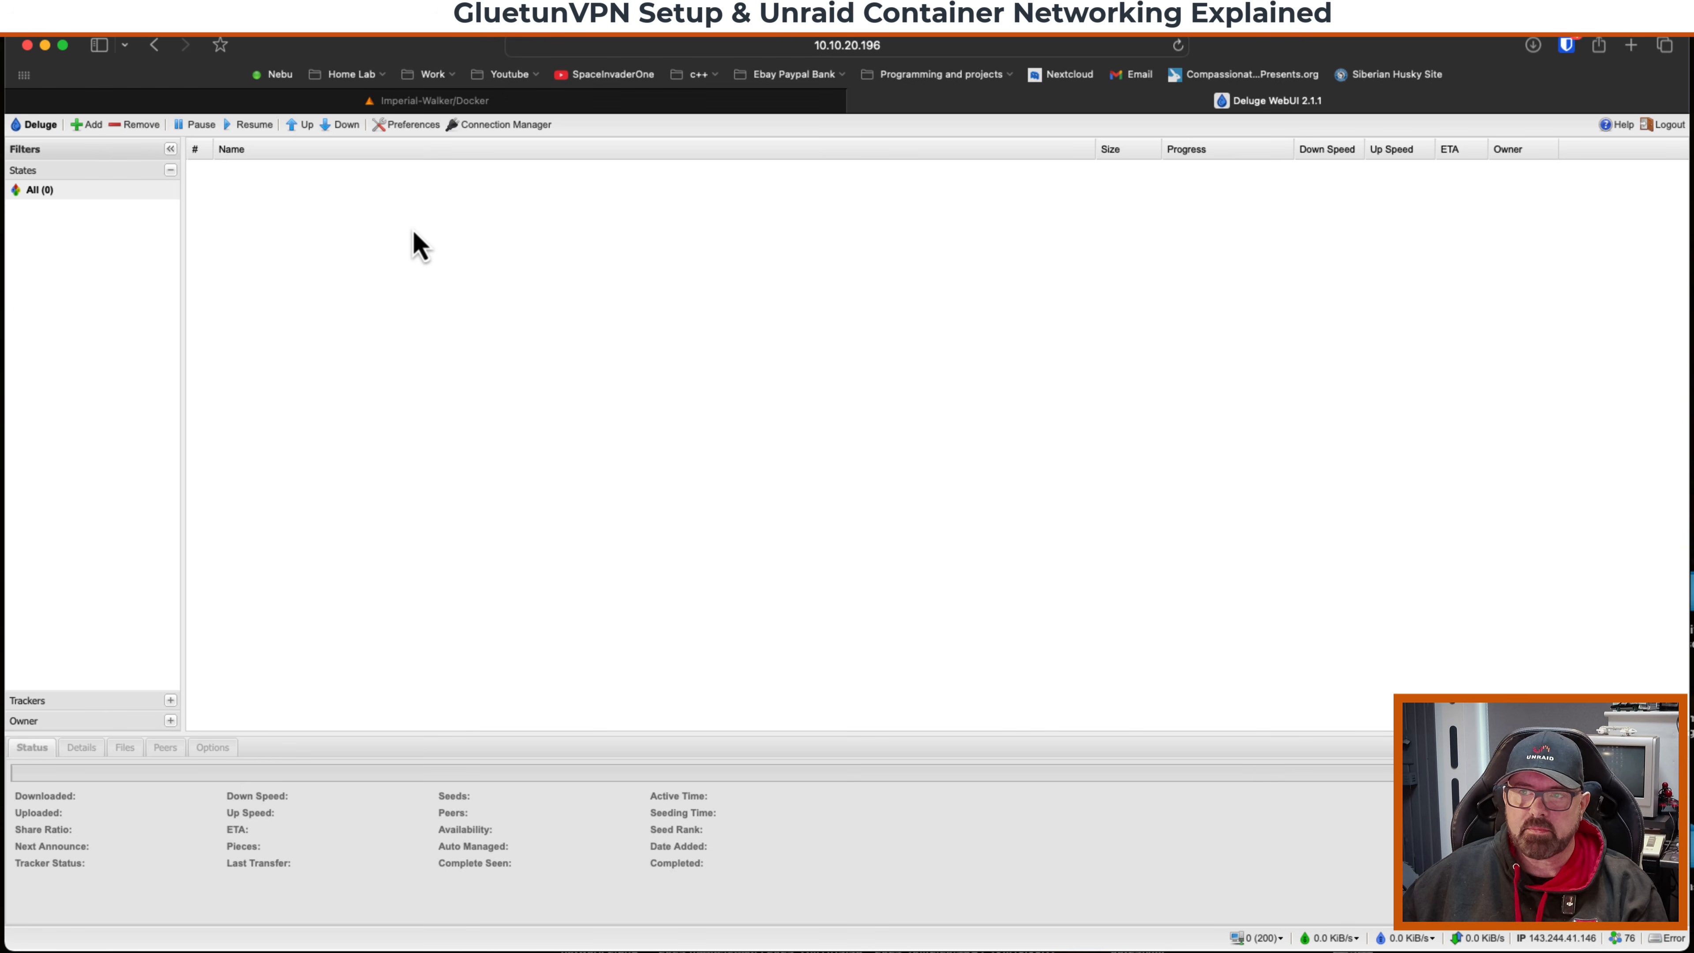
# Download the Ubuntu 22.04.5 Desktop (64-bit) torrent and add it to Deluge.
pyautogui.click(1363, 101)
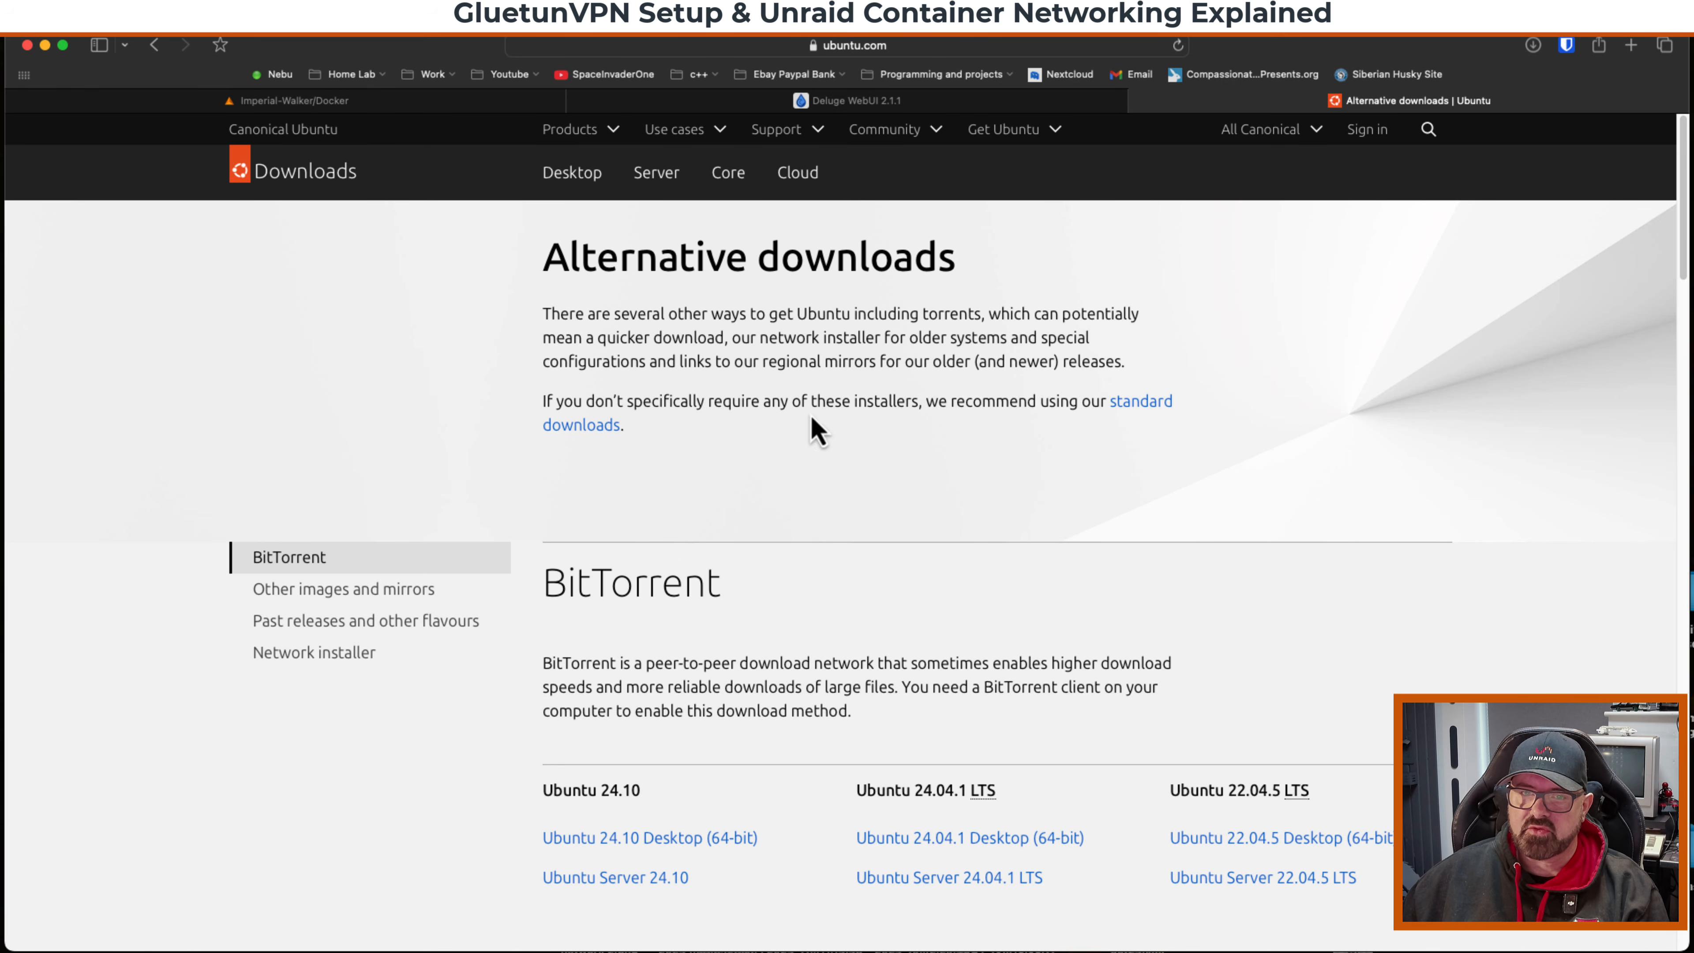
pyautogui.scroll(-3, 668, 568)
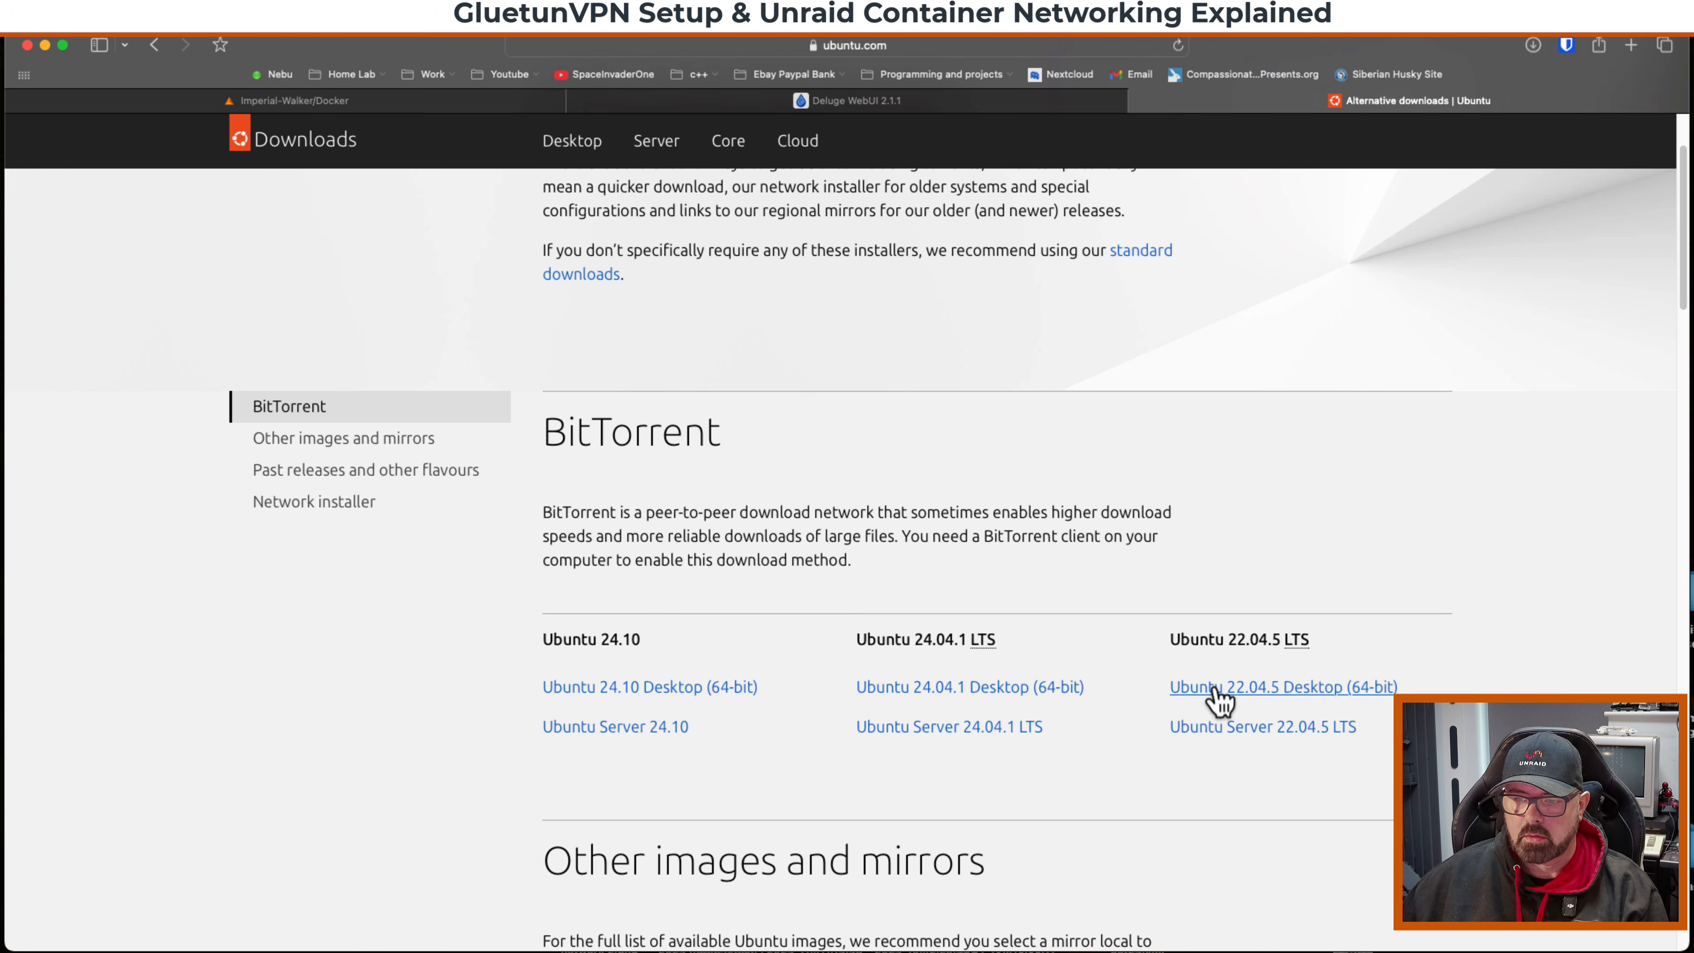
pyautogui.click(1218, 694)
pyautogui.click(1008, 544)
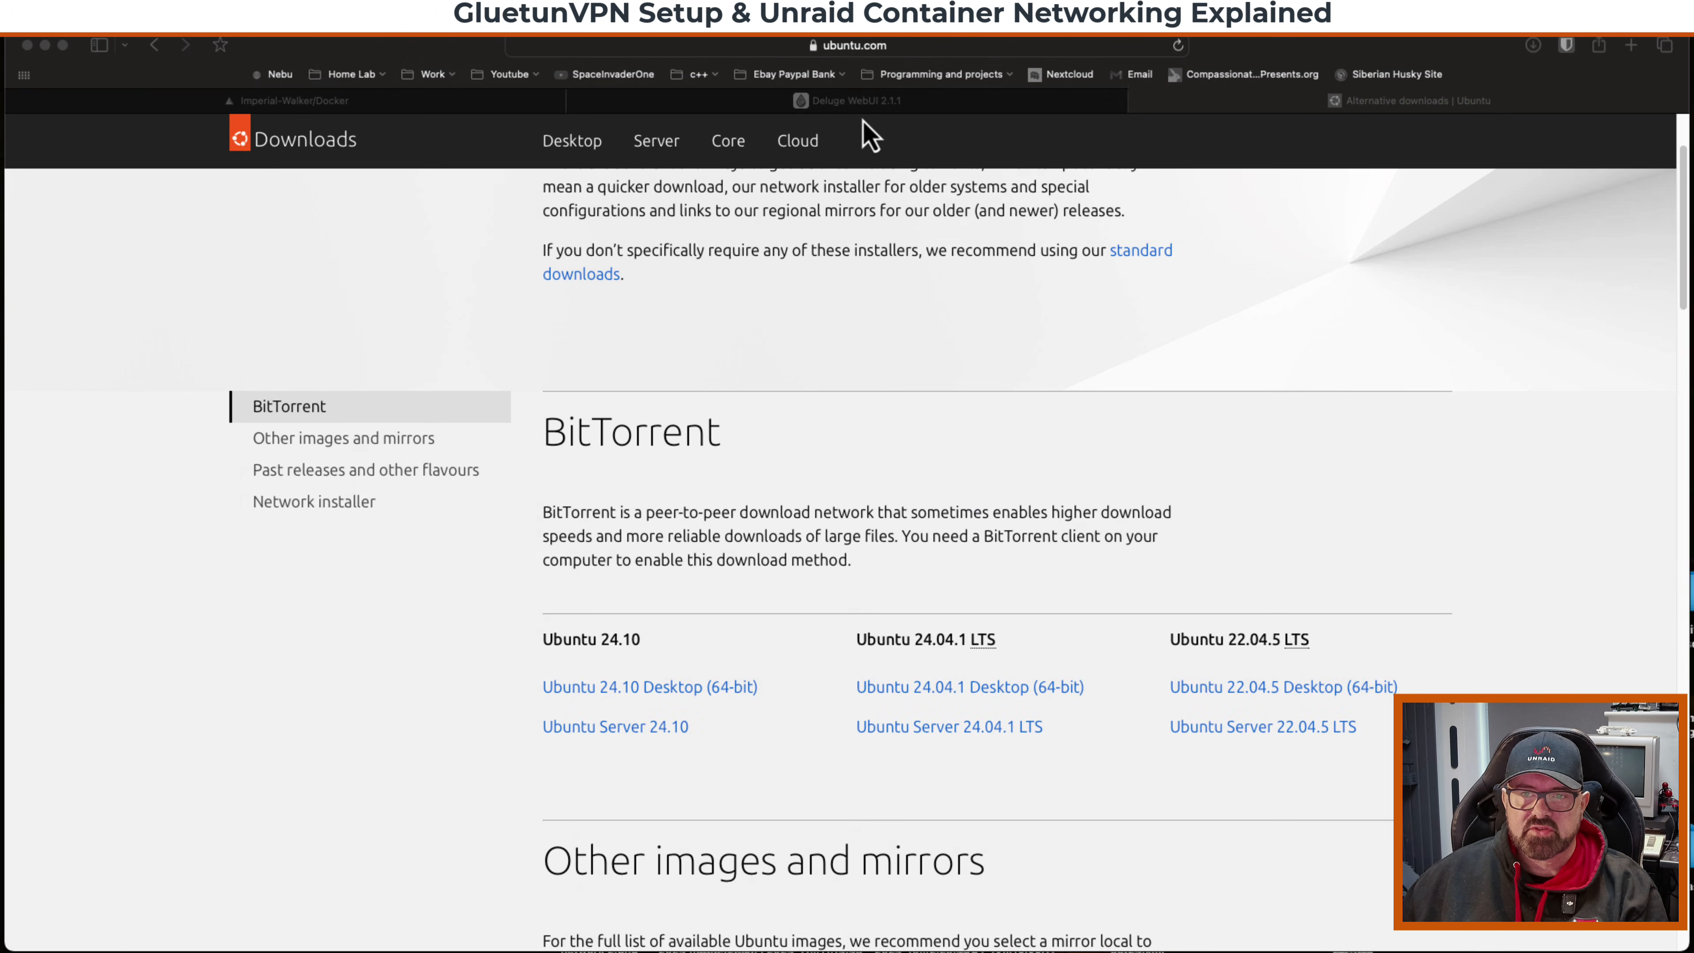
pyautogui.click(861, 106)
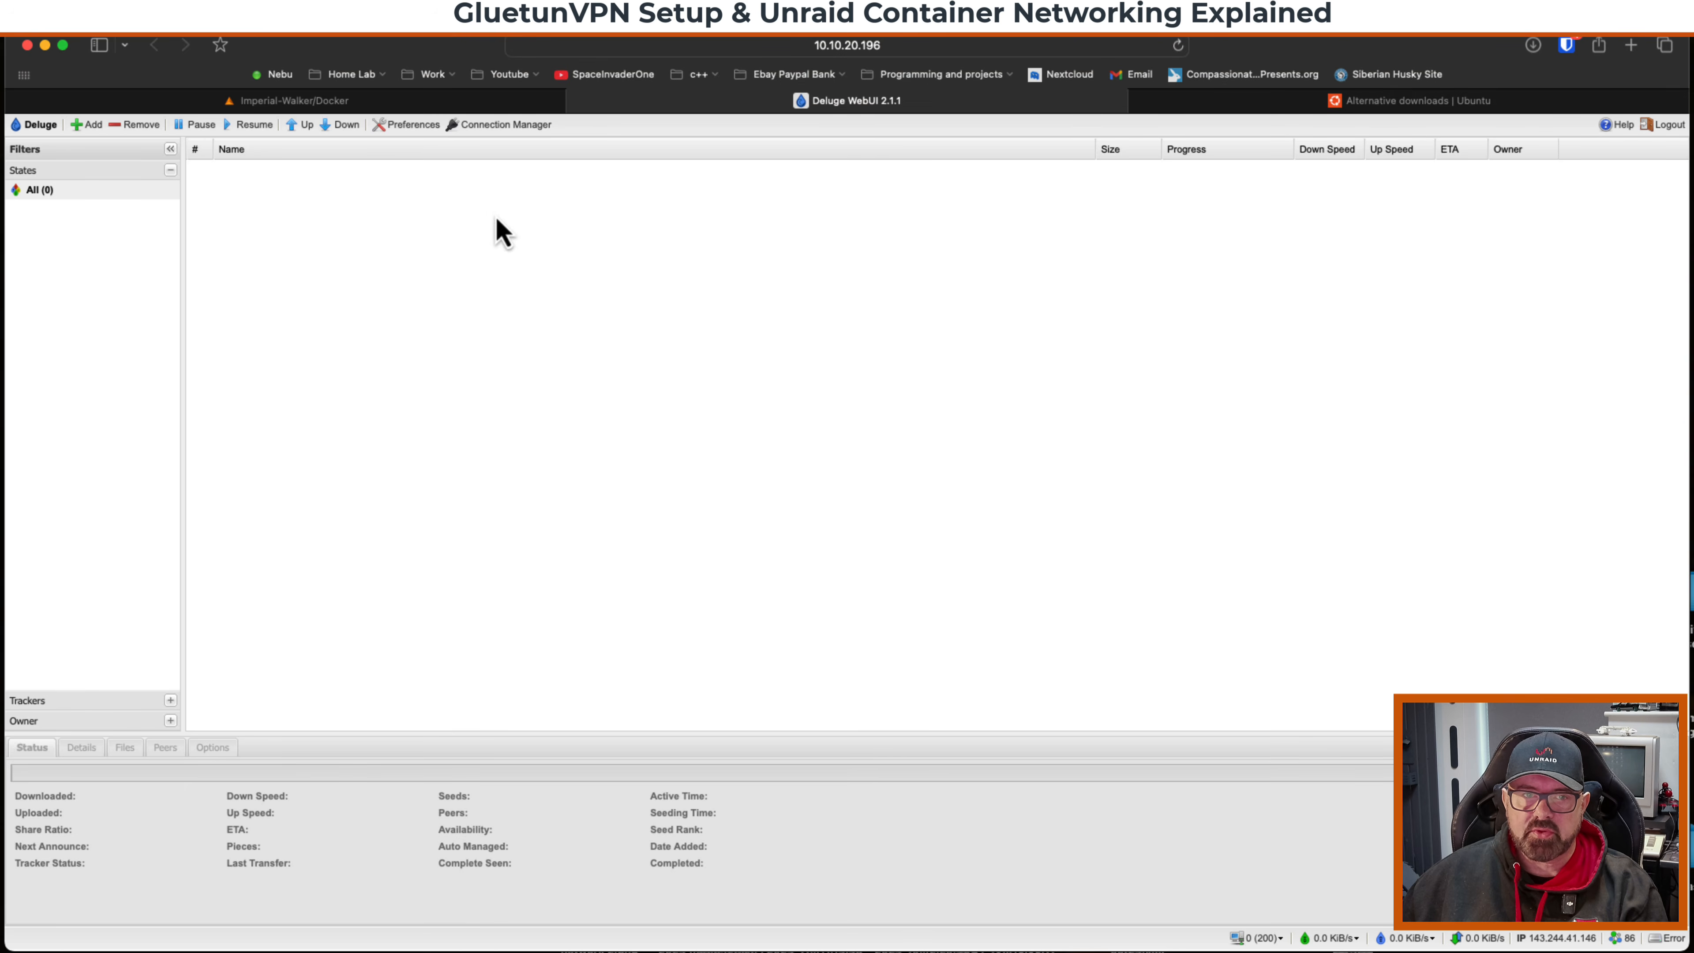
pyautogui.click(87, 125)
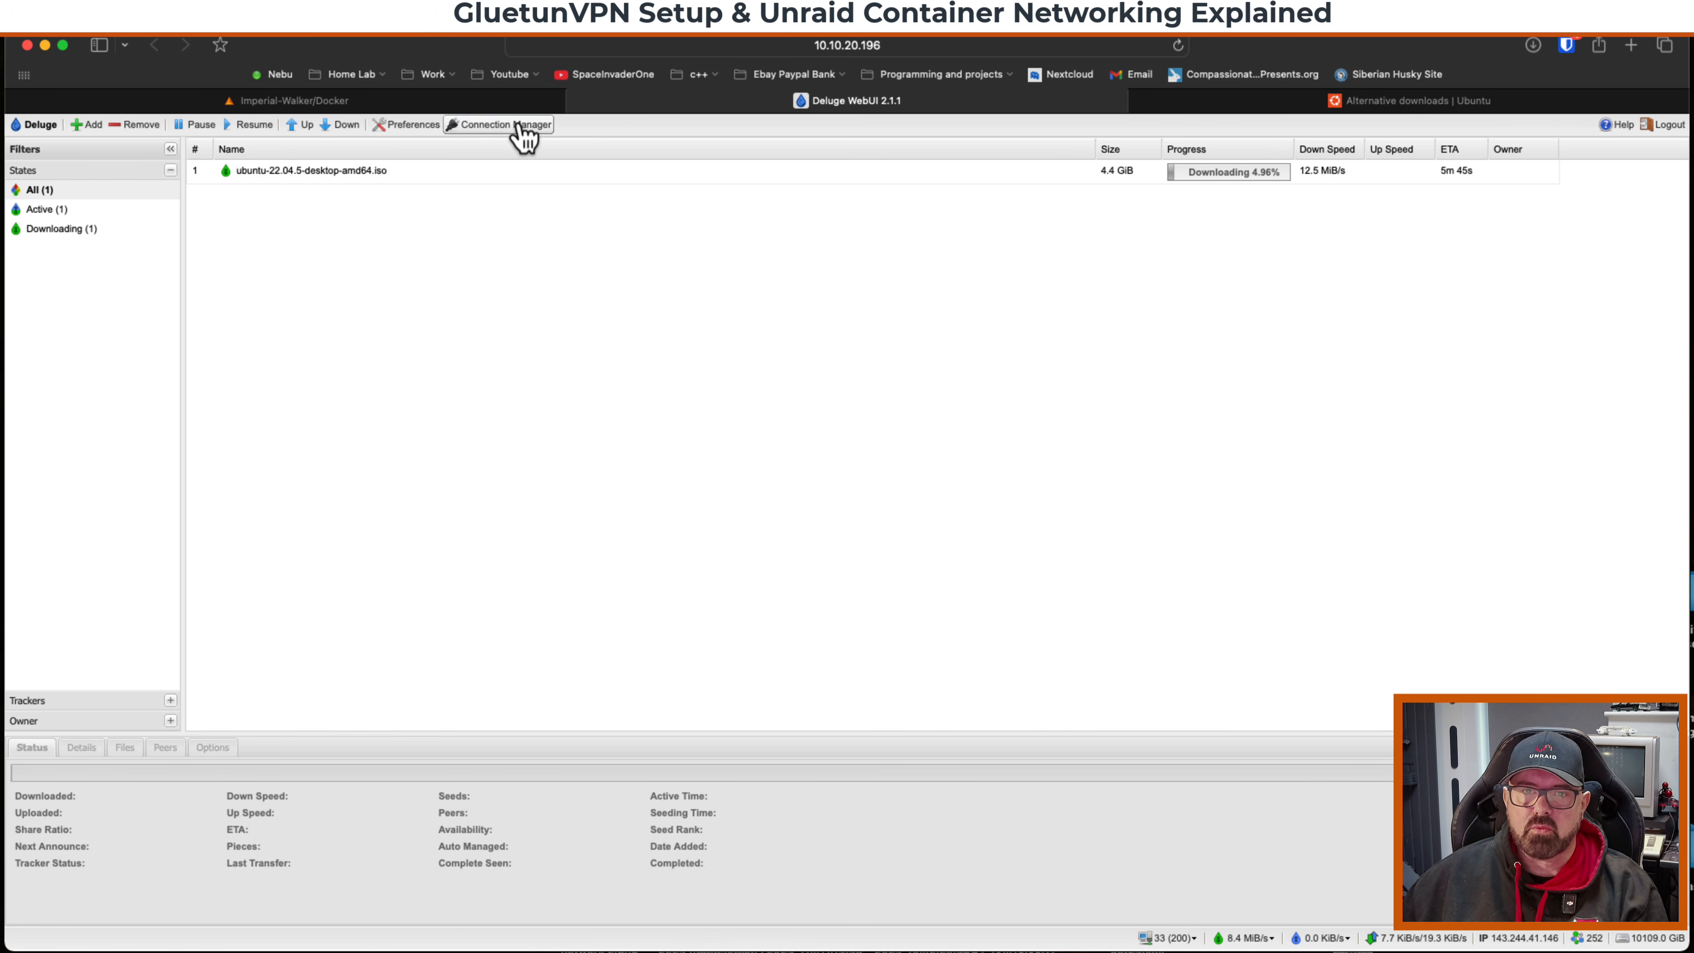
# Stop the GluetunVPN container and dismiss Deluge's lost-connection message.
pyautogui.click(505, 103)
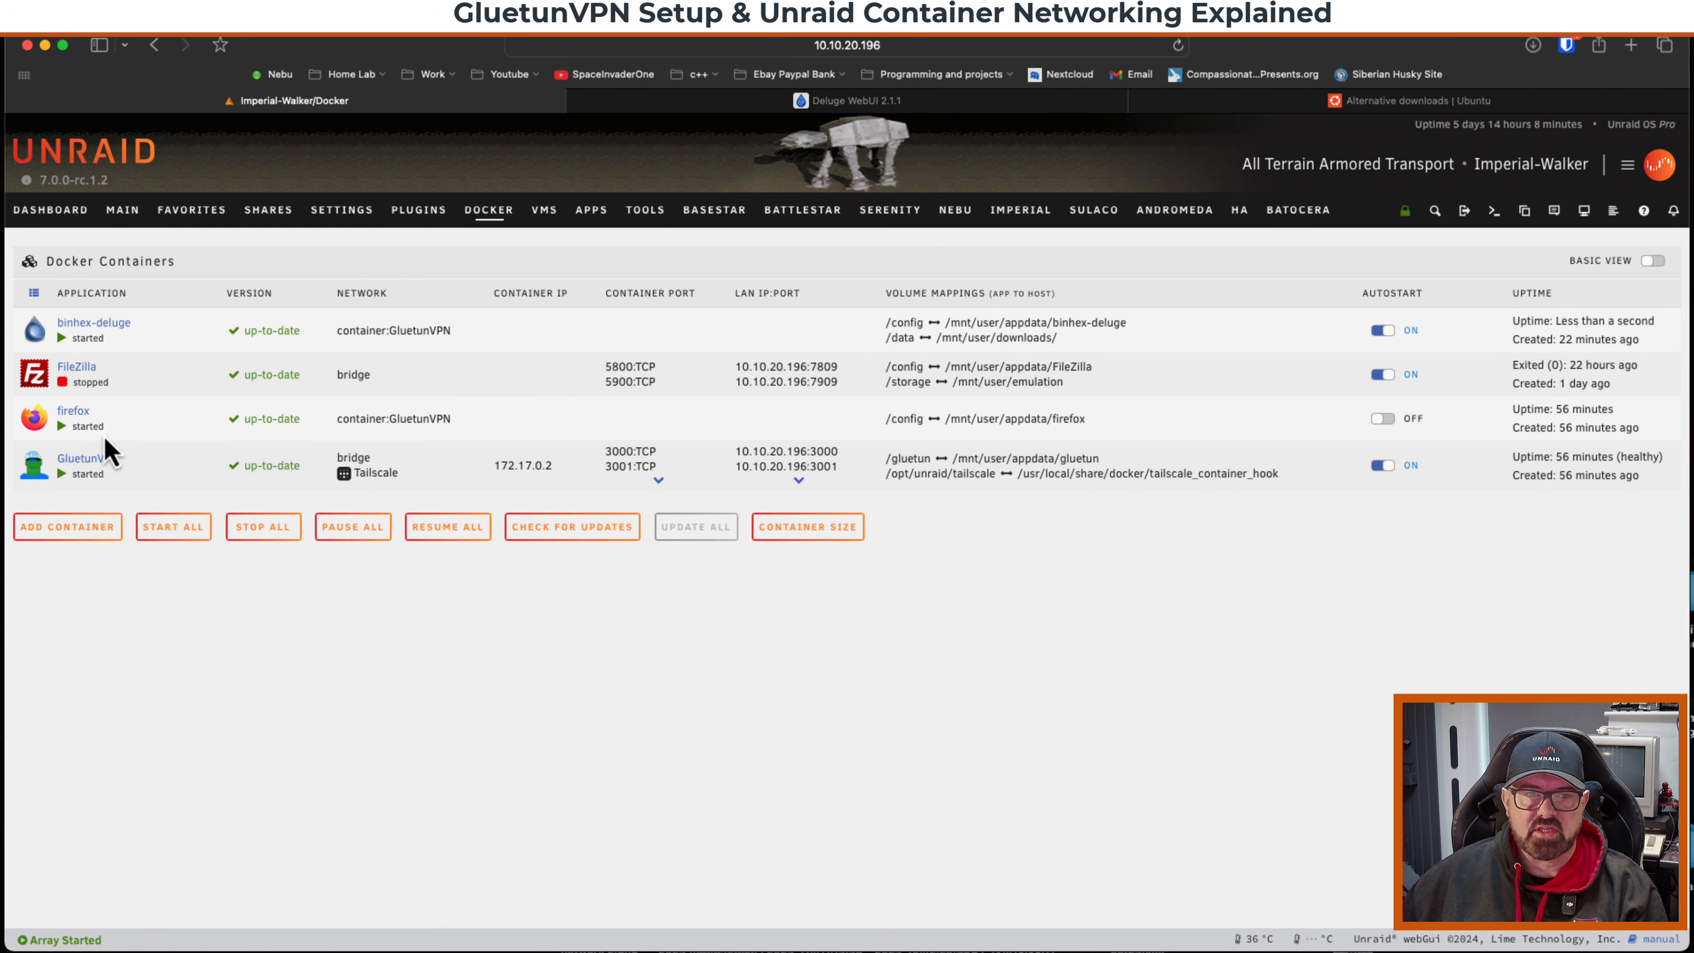
pyautogui.click(34, 468)
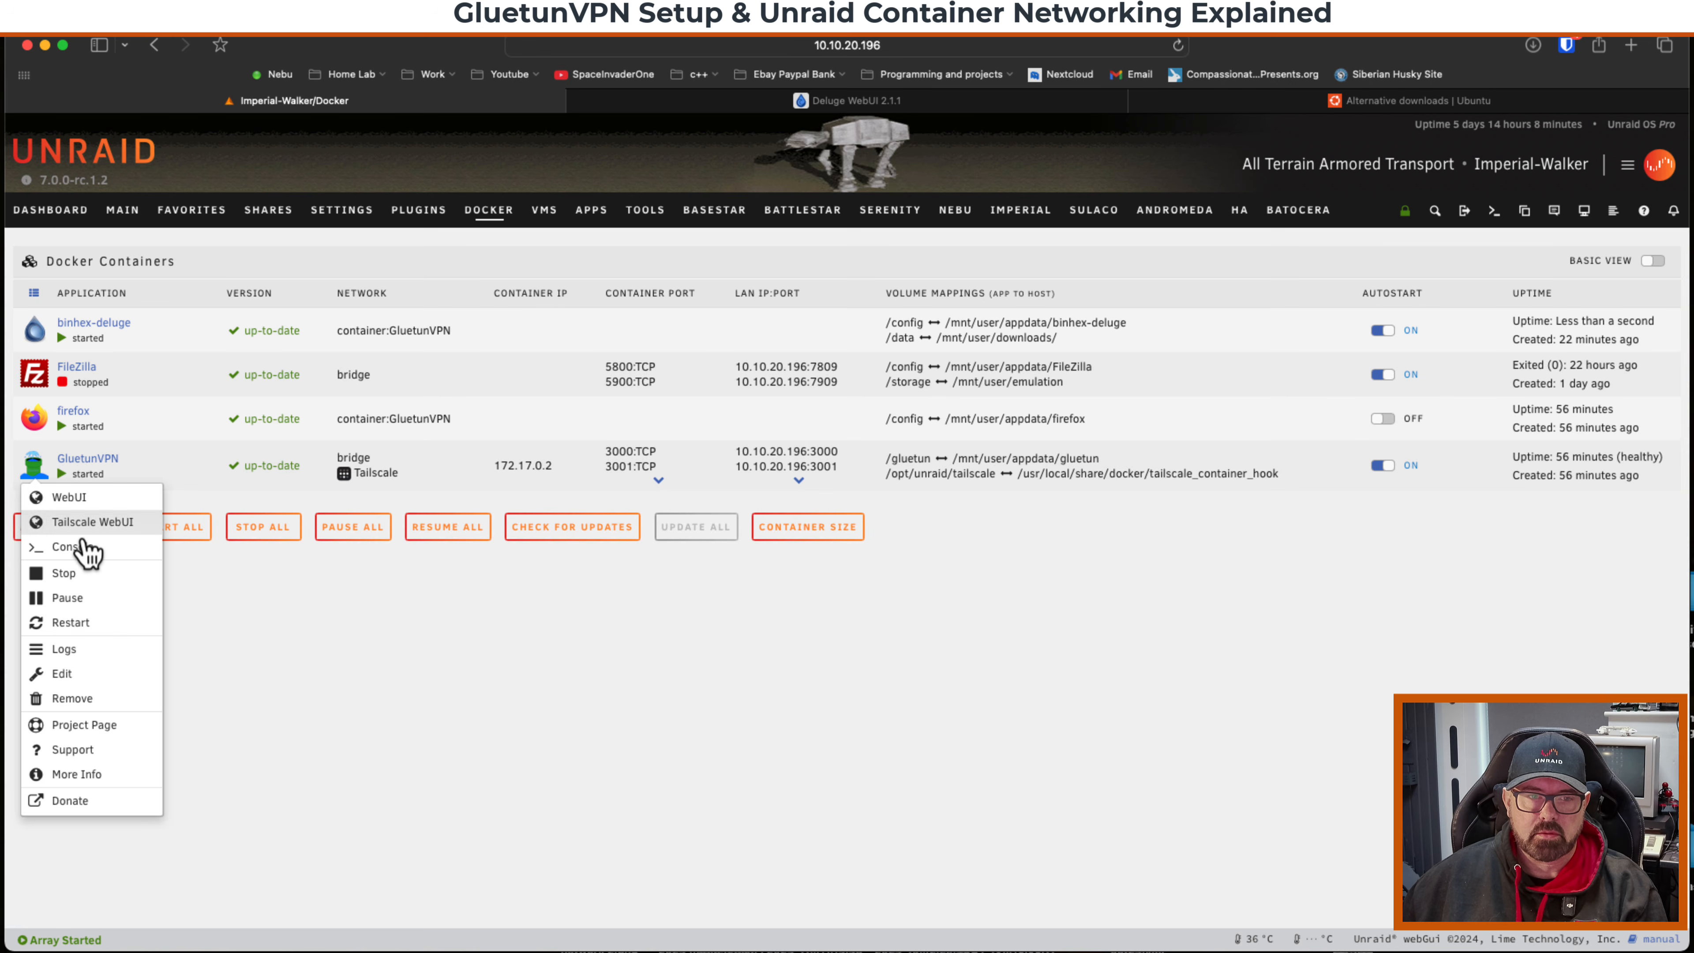
pyautogui.click(83, 575)
pyautogui.click(729, 109)
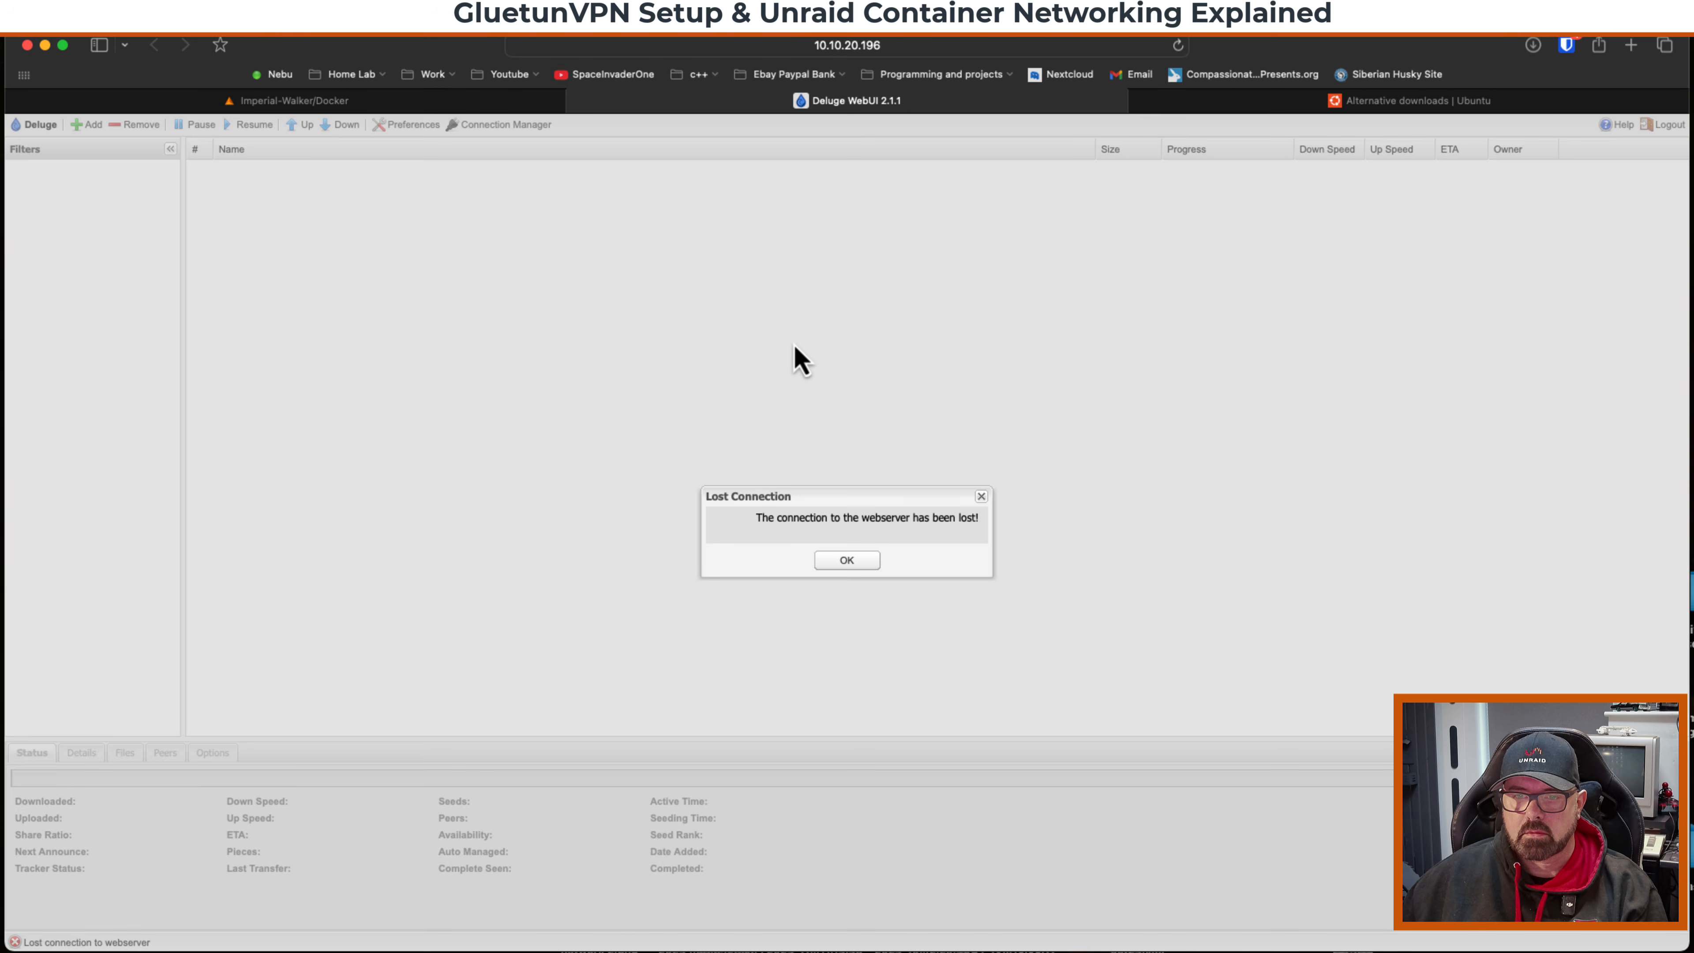
pyautogui.click(847, 562)
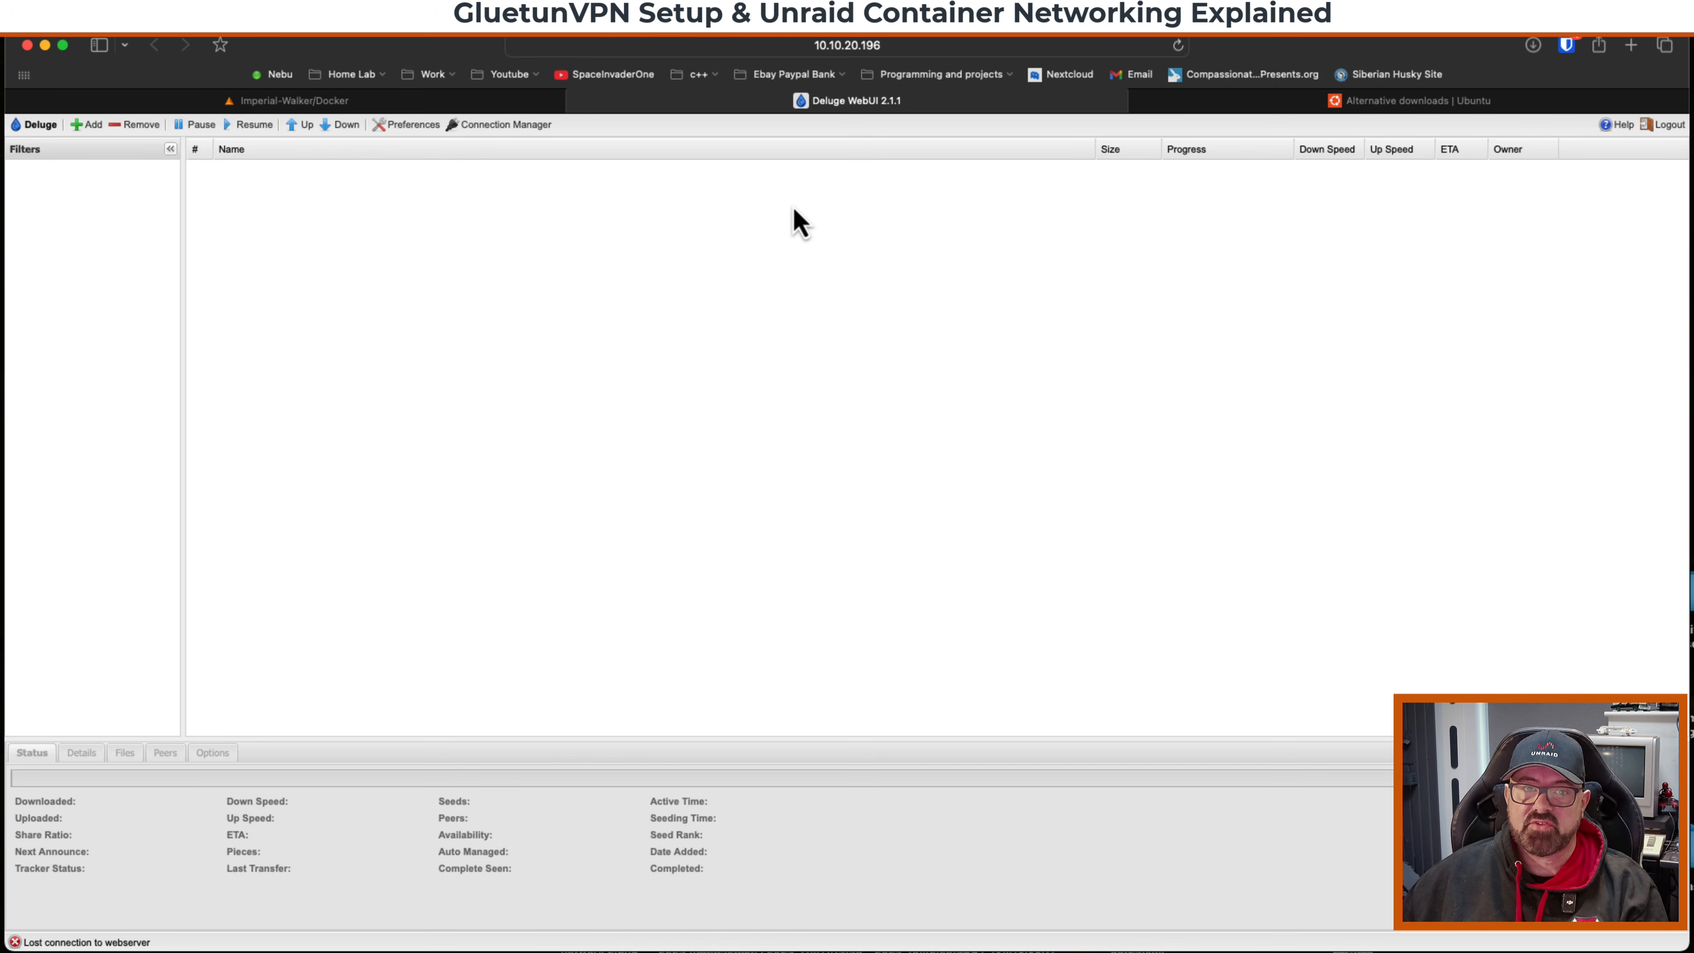
# Open the binhex-deluge container's console and run curl ifconfig.io to check its public IP.
pyautogui.click(475, 105)
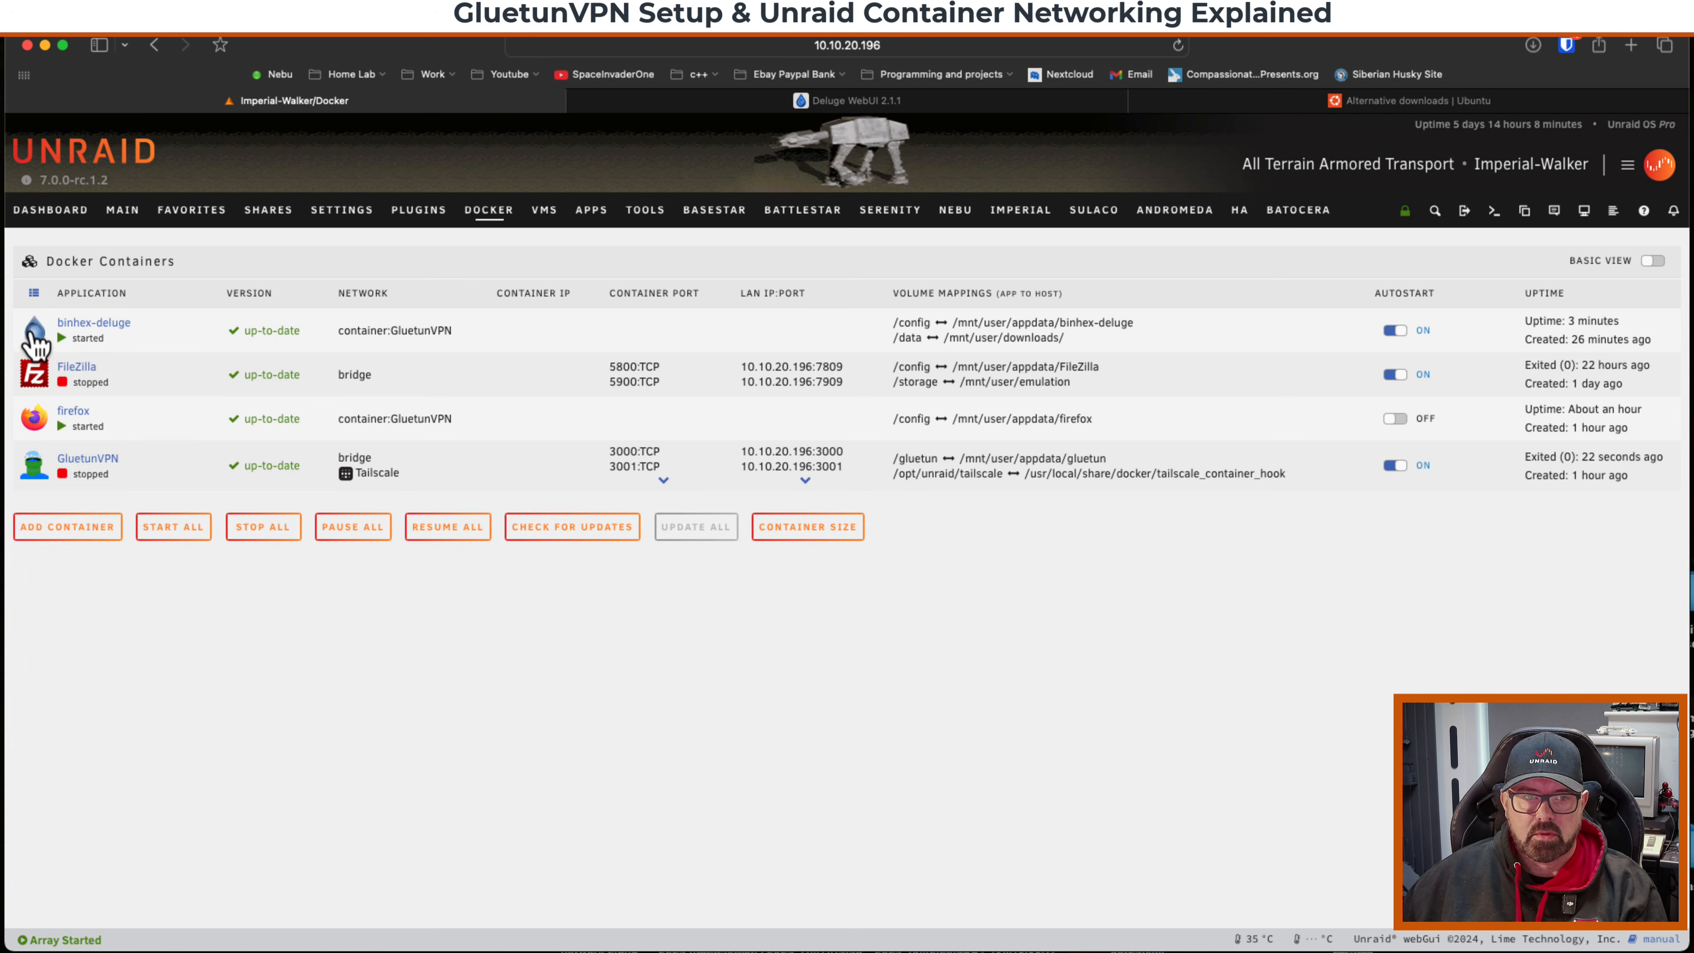
pyautogui.click(35, 329)
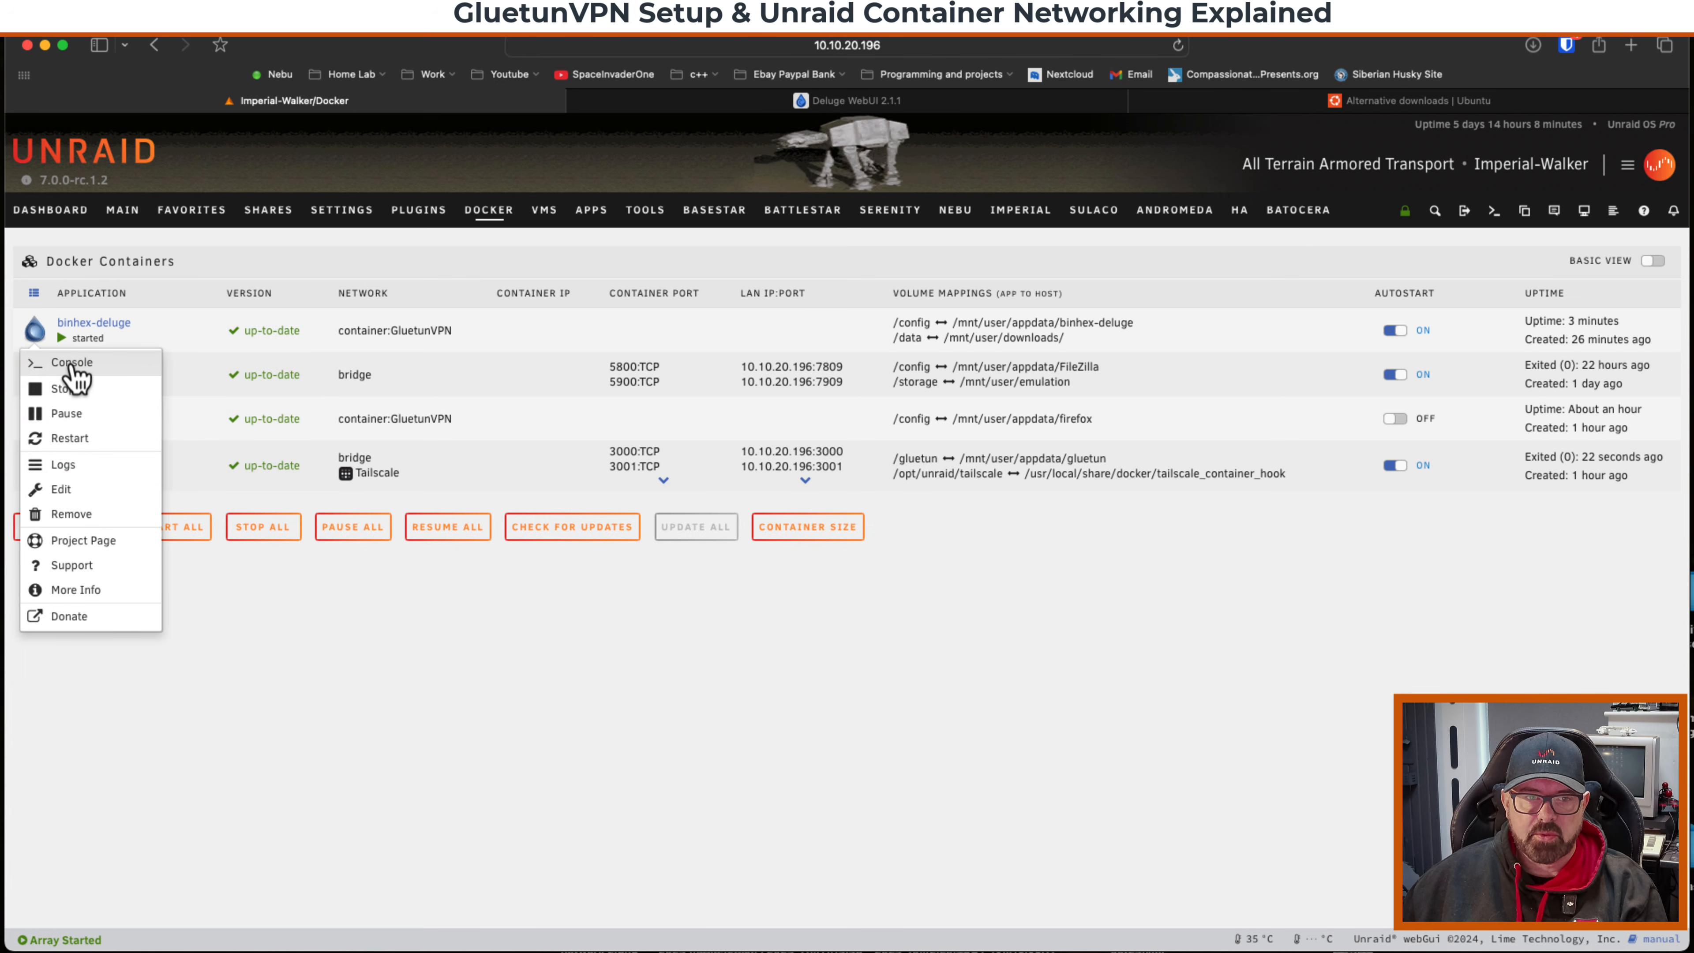
pyautogui.click(67, 364)
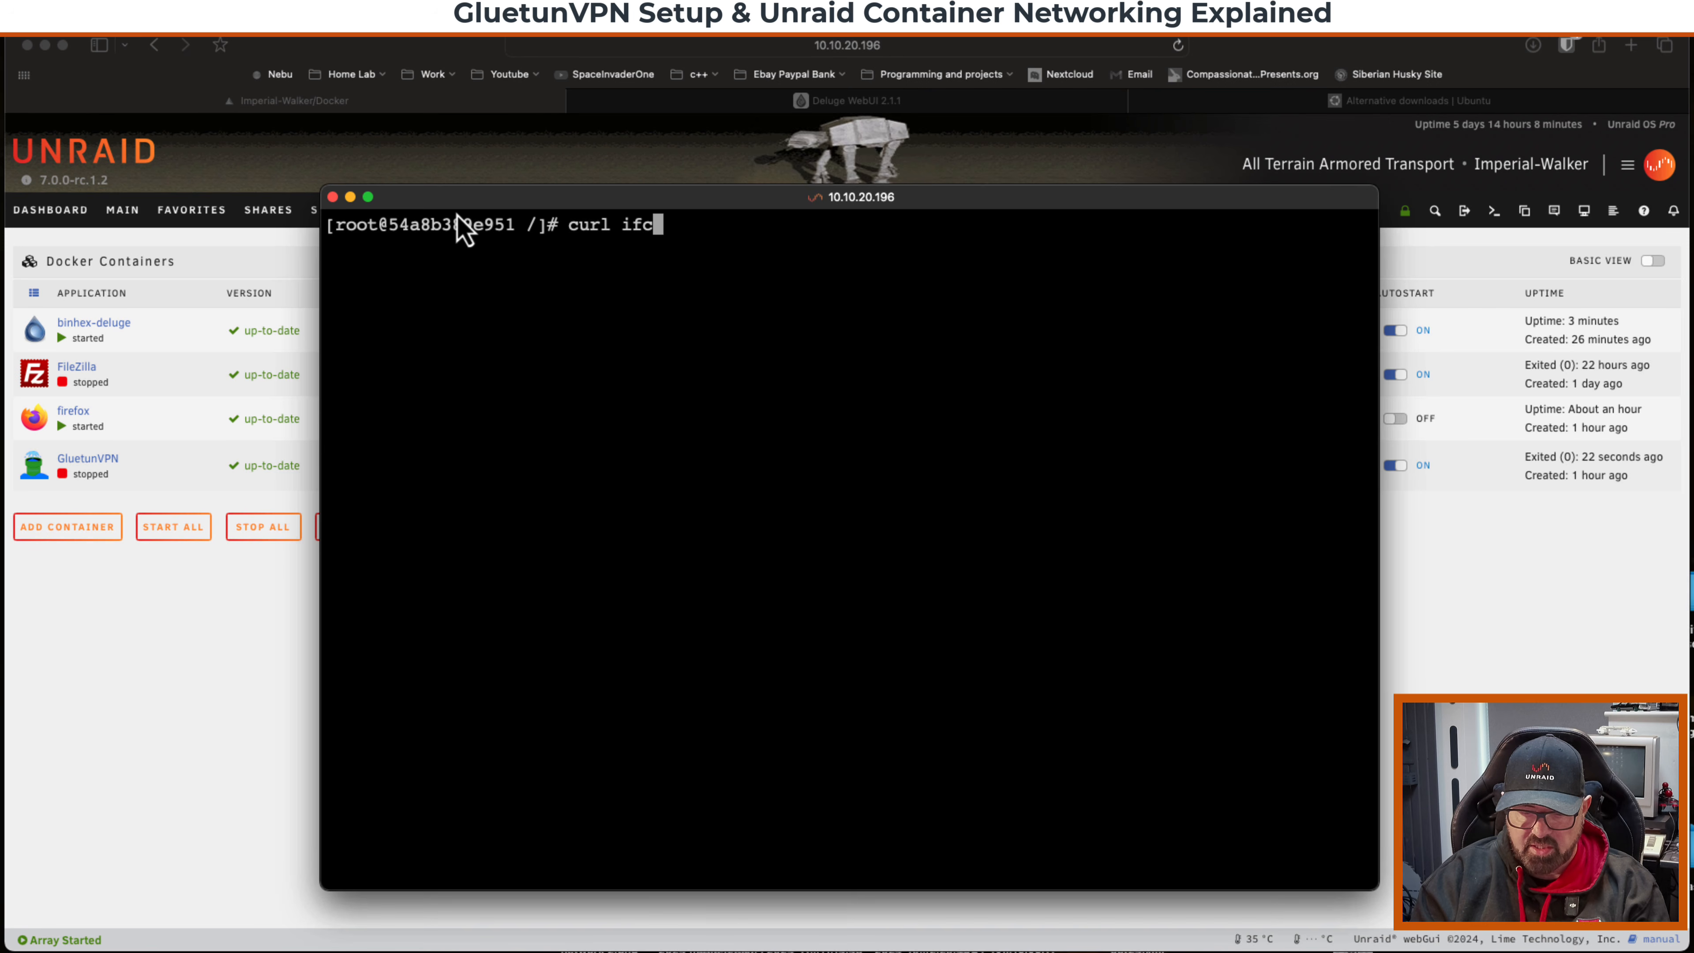
pyautogui.write('curl ifconfig.io')
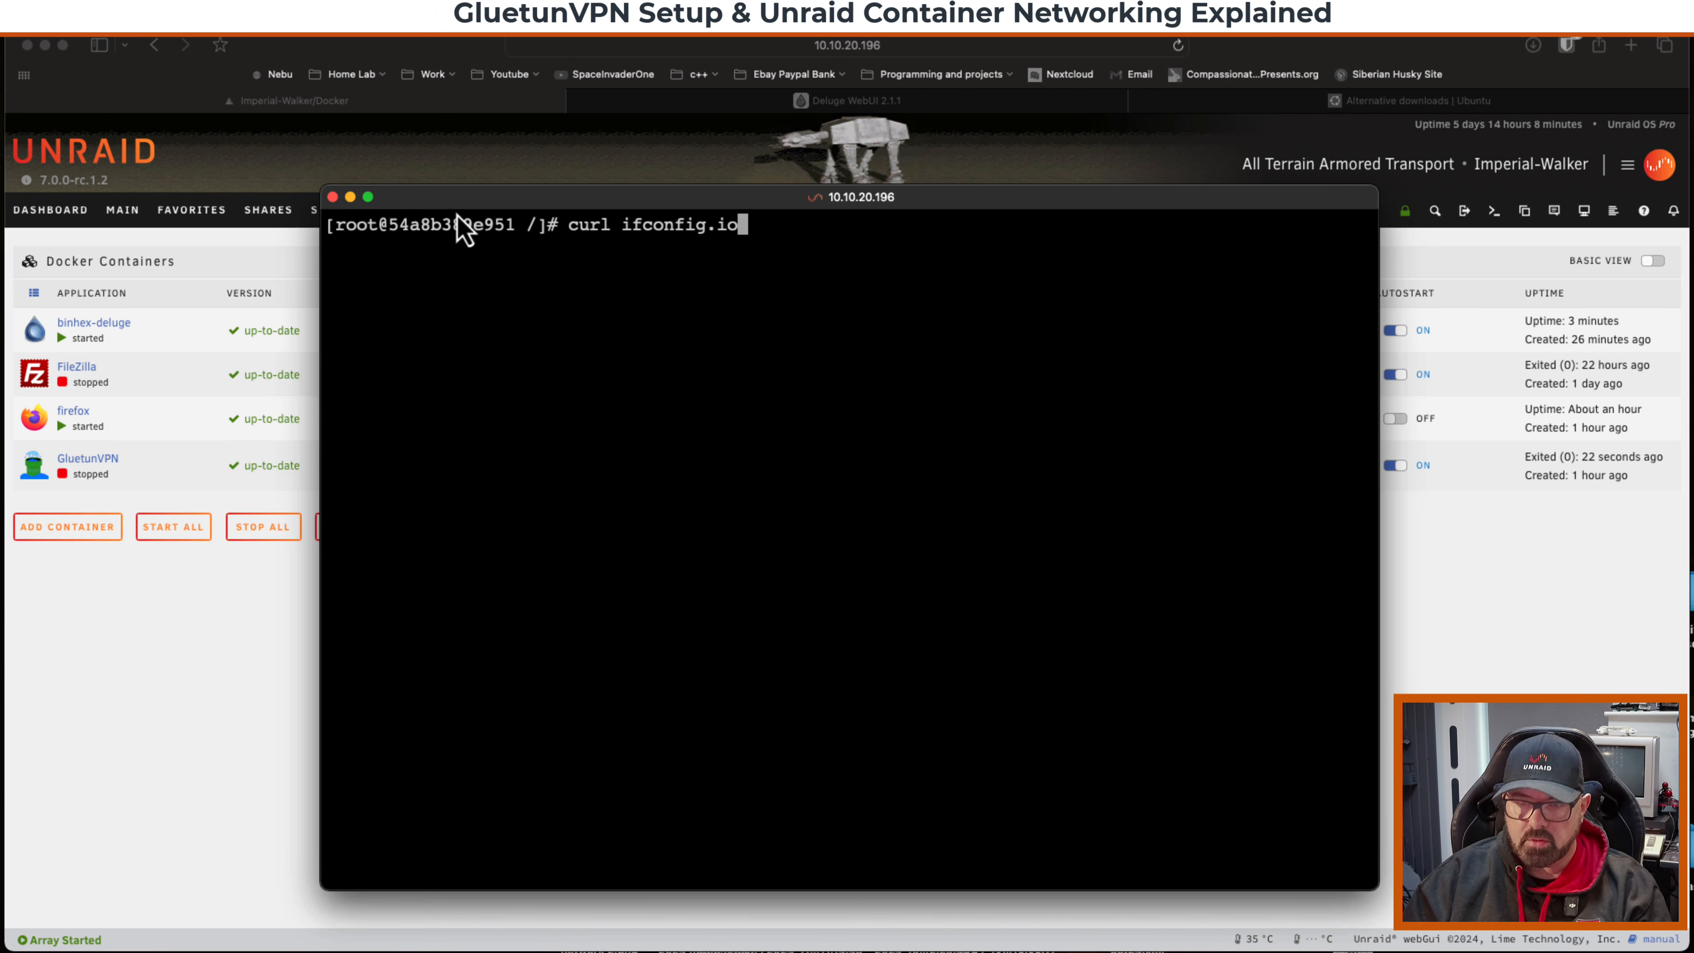
pyautogui.press('Return')
pyautogui.moveTo(813, 249); pyautogui.dragTo(328, 247)
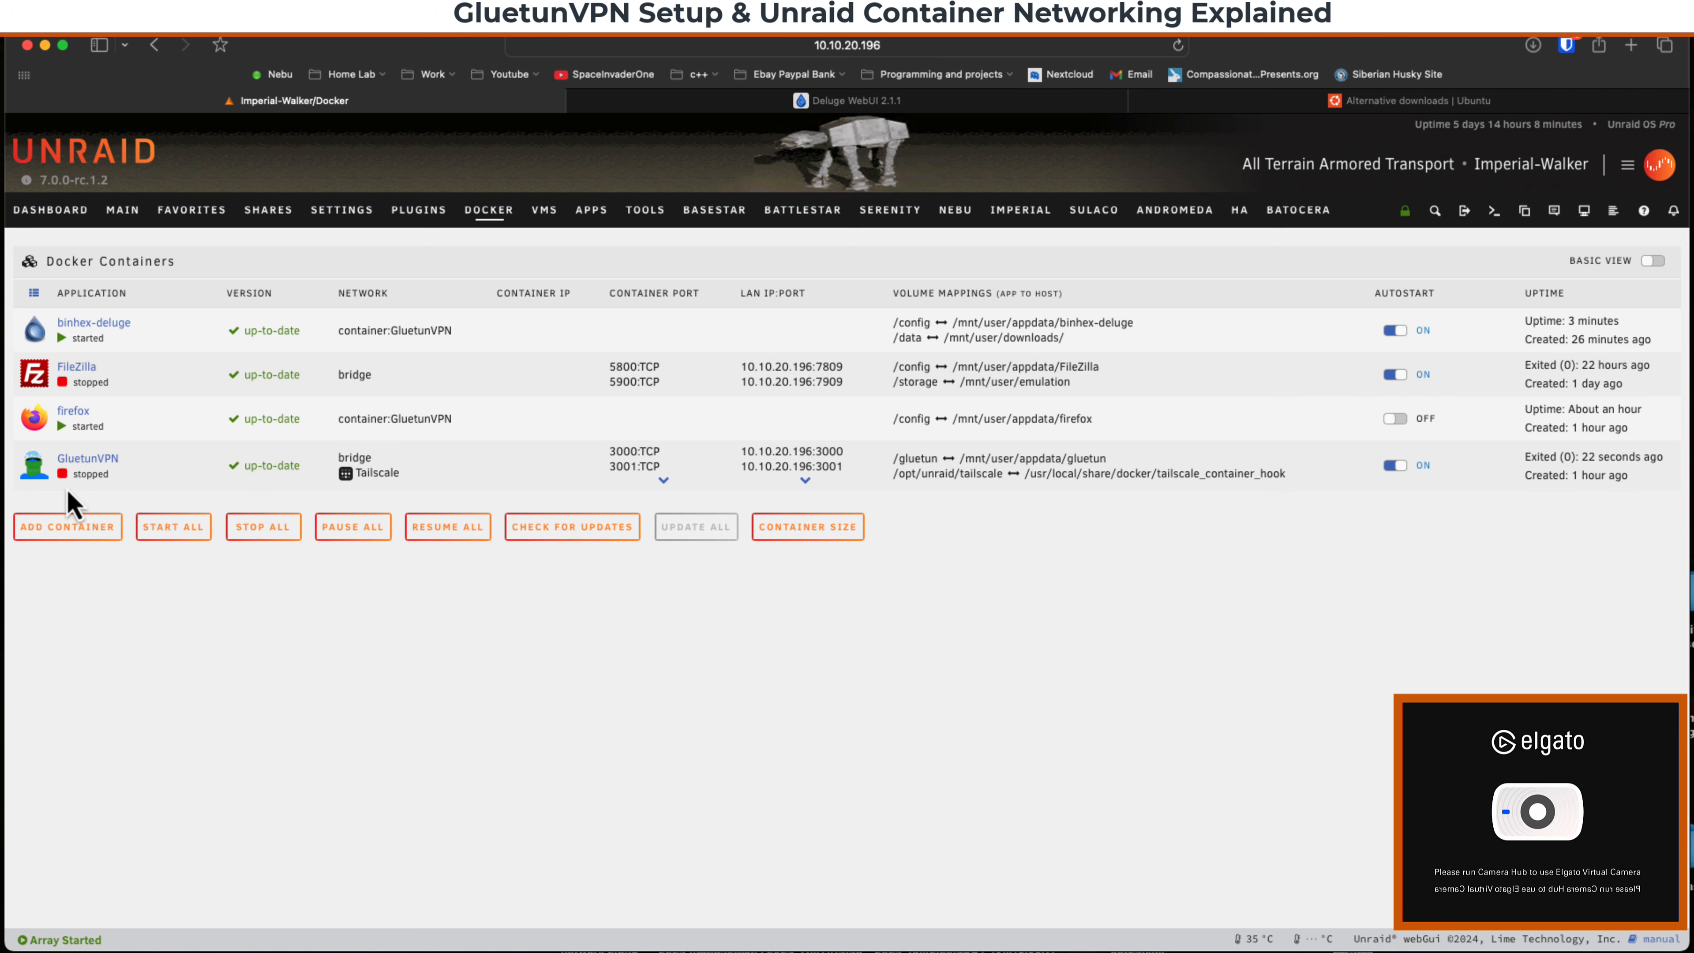
# Start the GluetunVPN container and open its WebUI to check the Deluge torrent download.
pyautogui.click(38, 470)
pyautogui.click(40, 498)
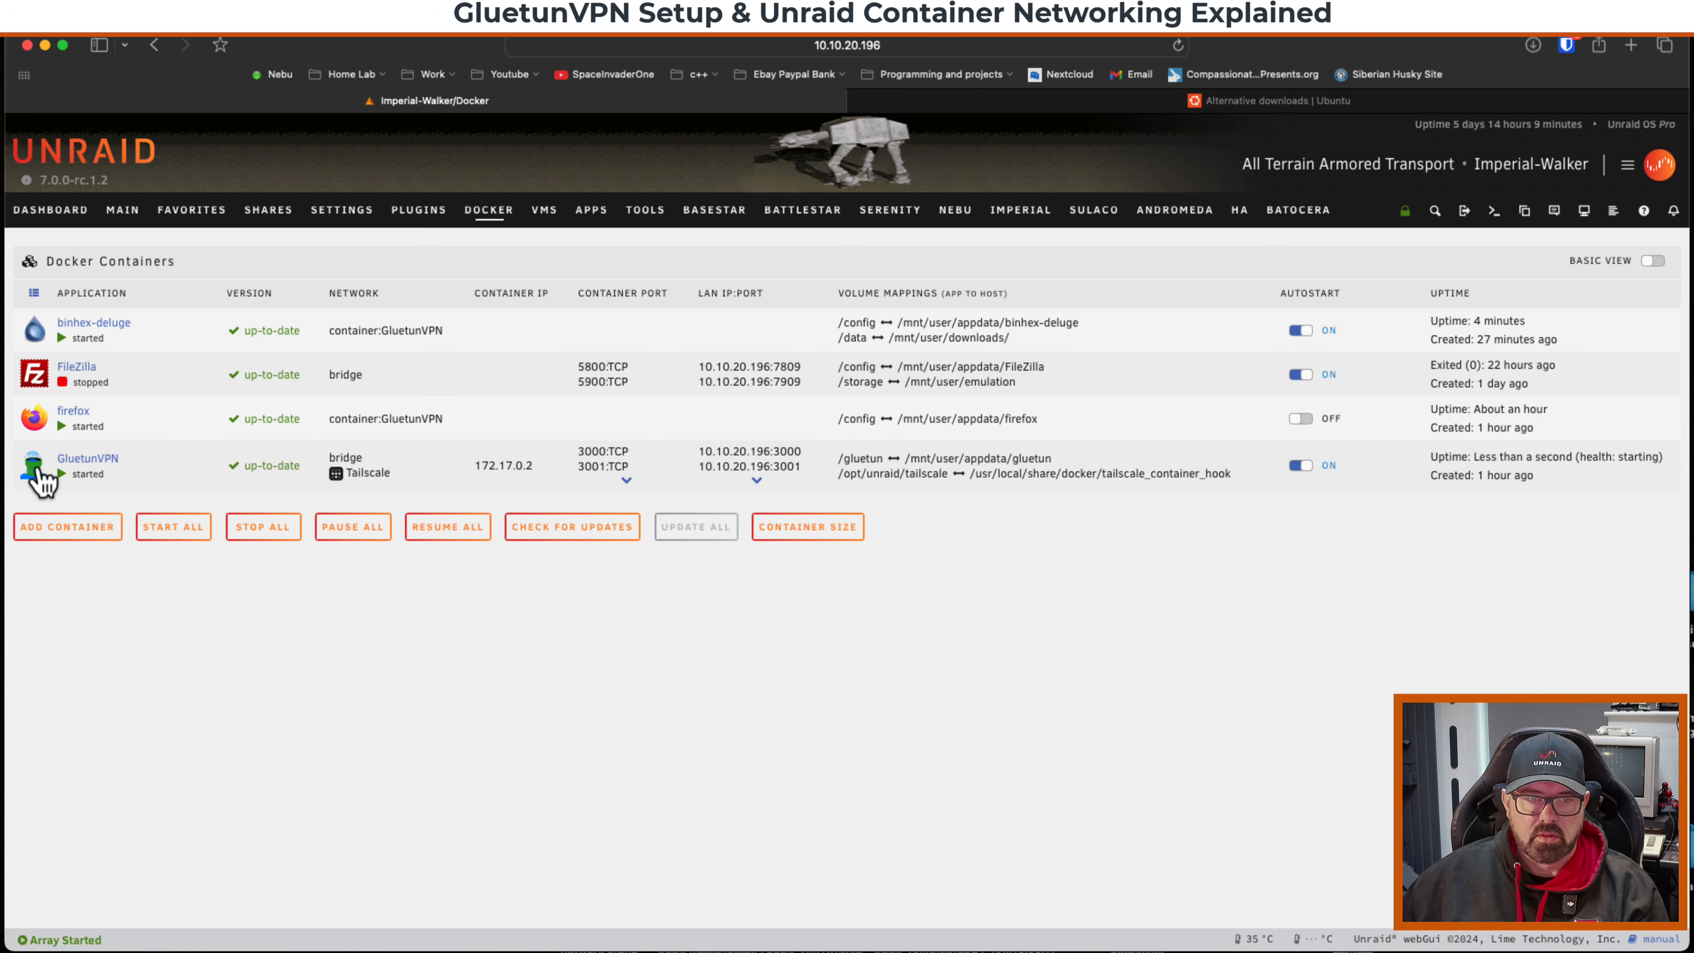
pyautogui.click(38, 473)
pyautogui.click(76, 506)
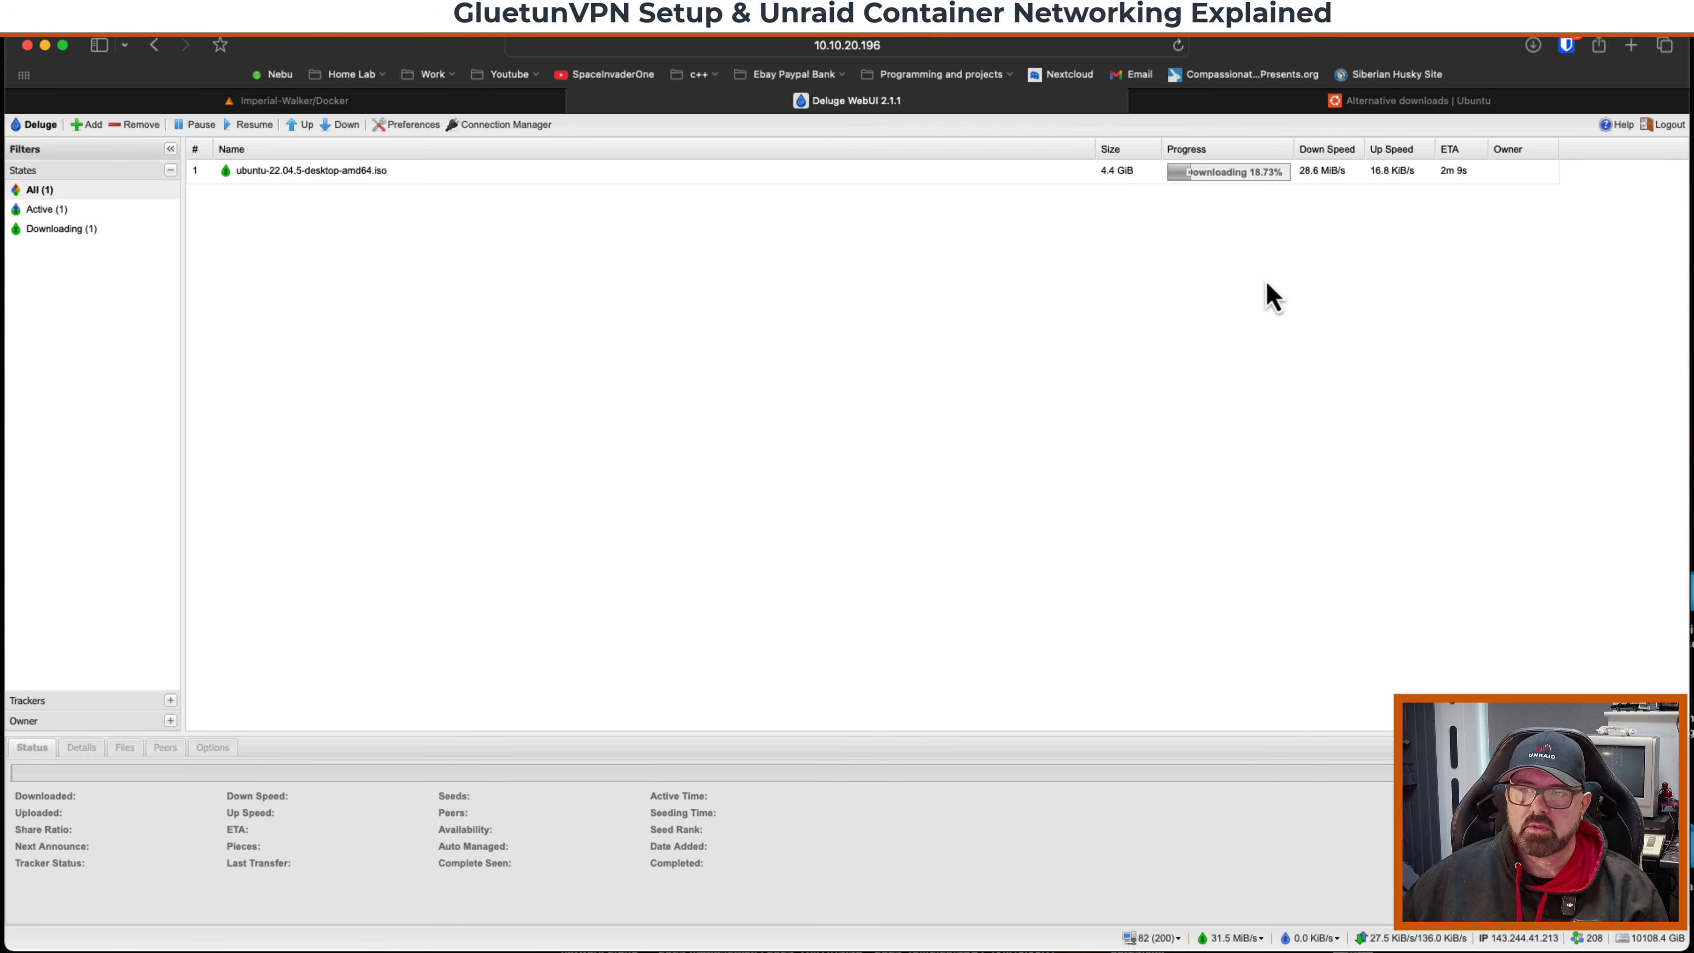
# Open the binhex-deluge console again, run curl ifconfig.io, select the returned IP, and close the console.
pyautogui.click(392, 101)
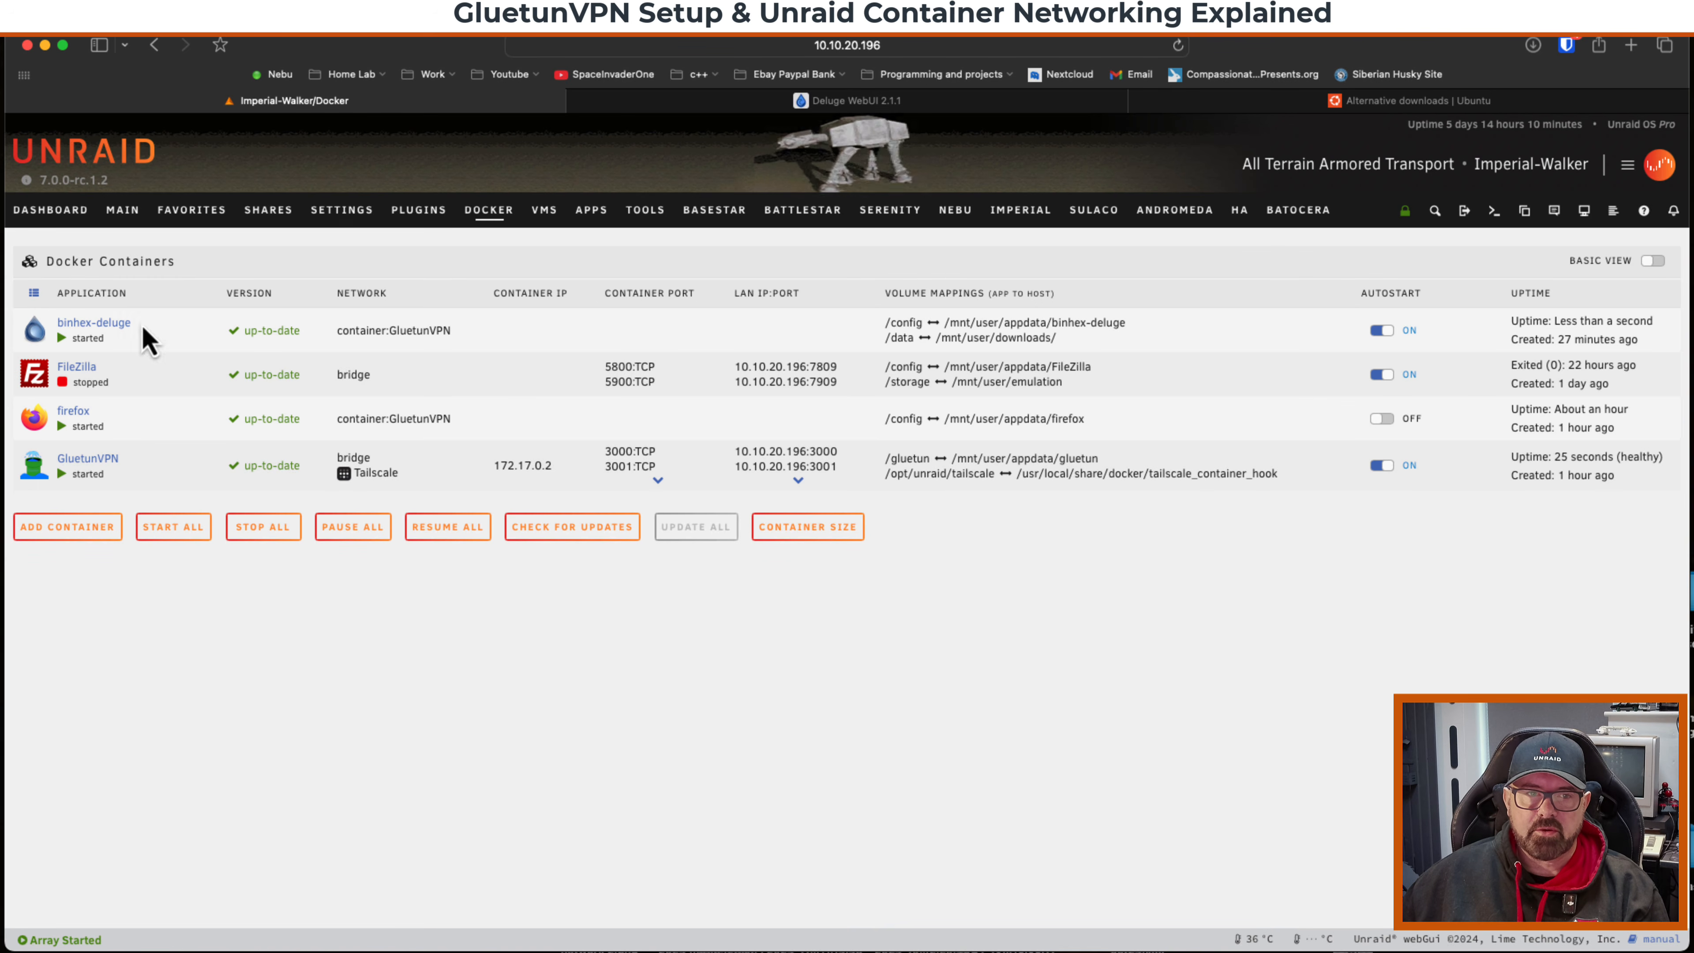
pyautogui.click(41, 327)
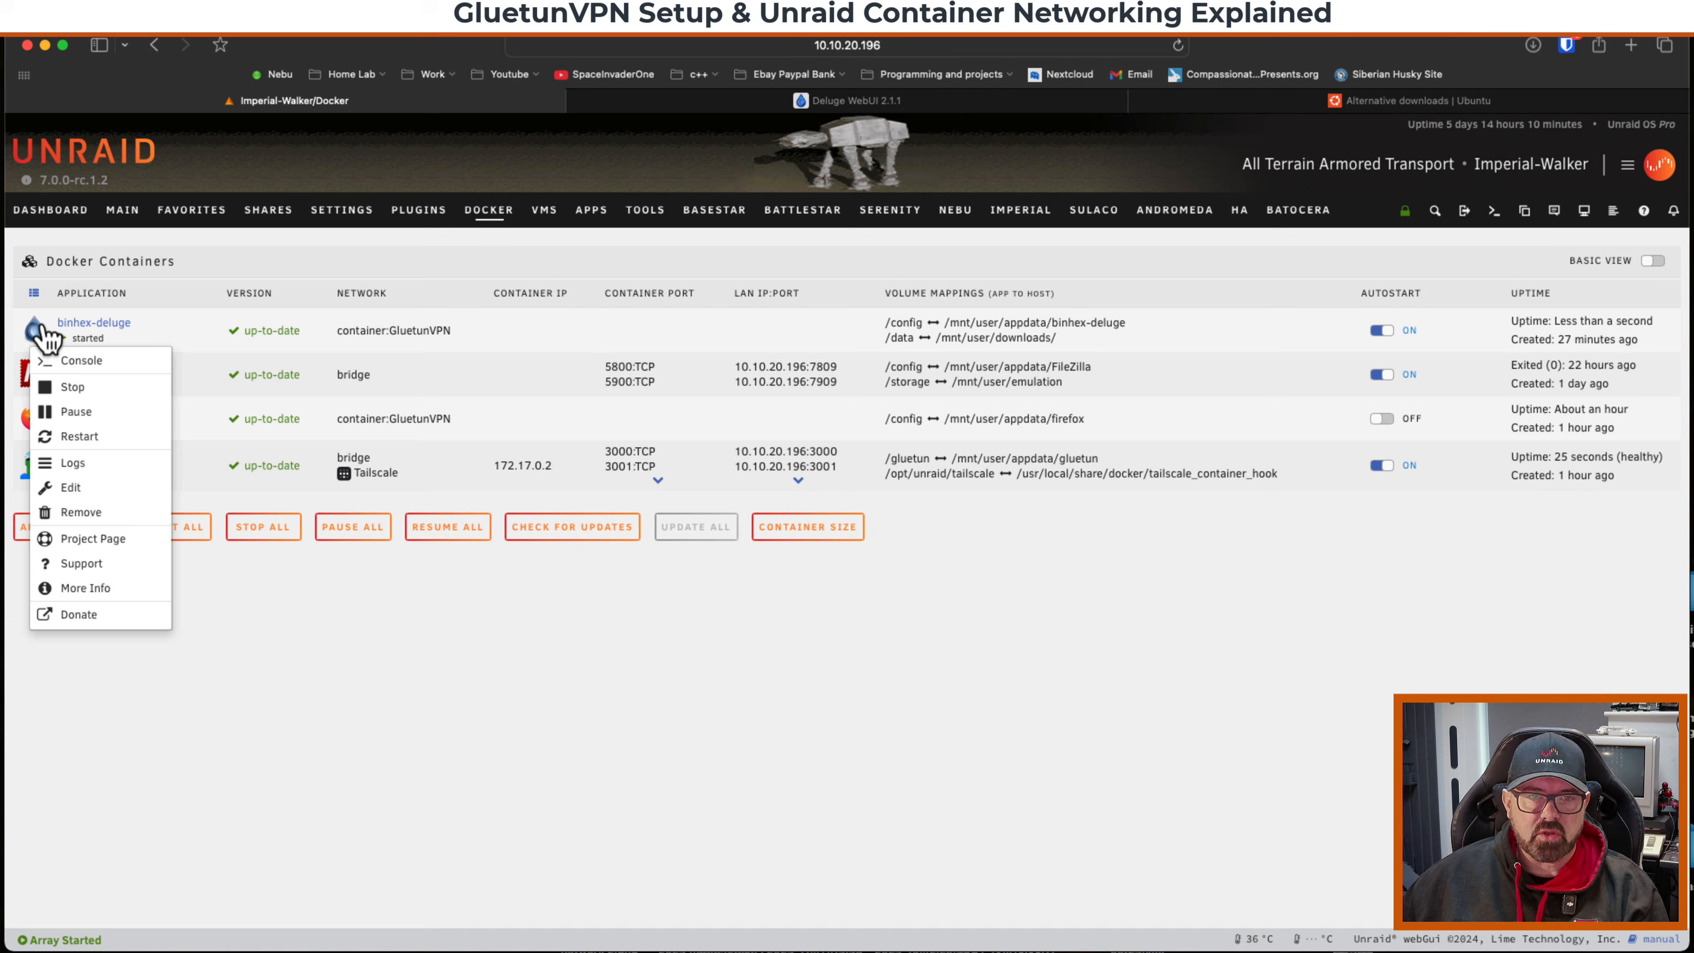
pyautogui.click(80, 360)
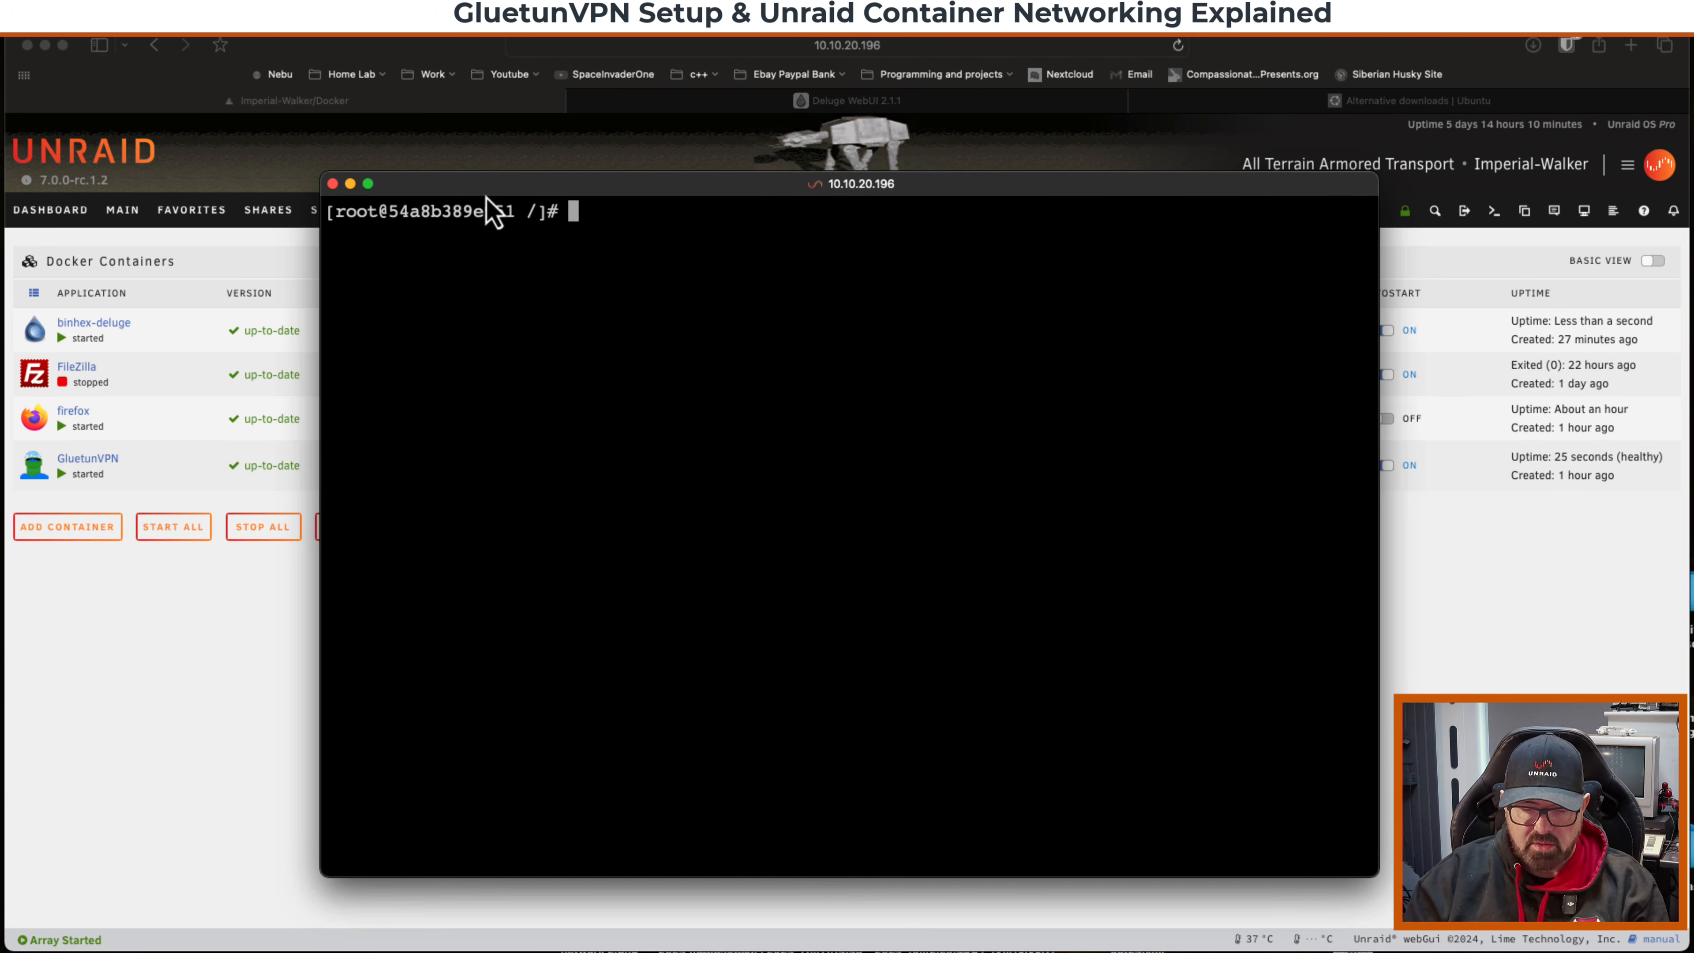
pyautogui.write('curl if')
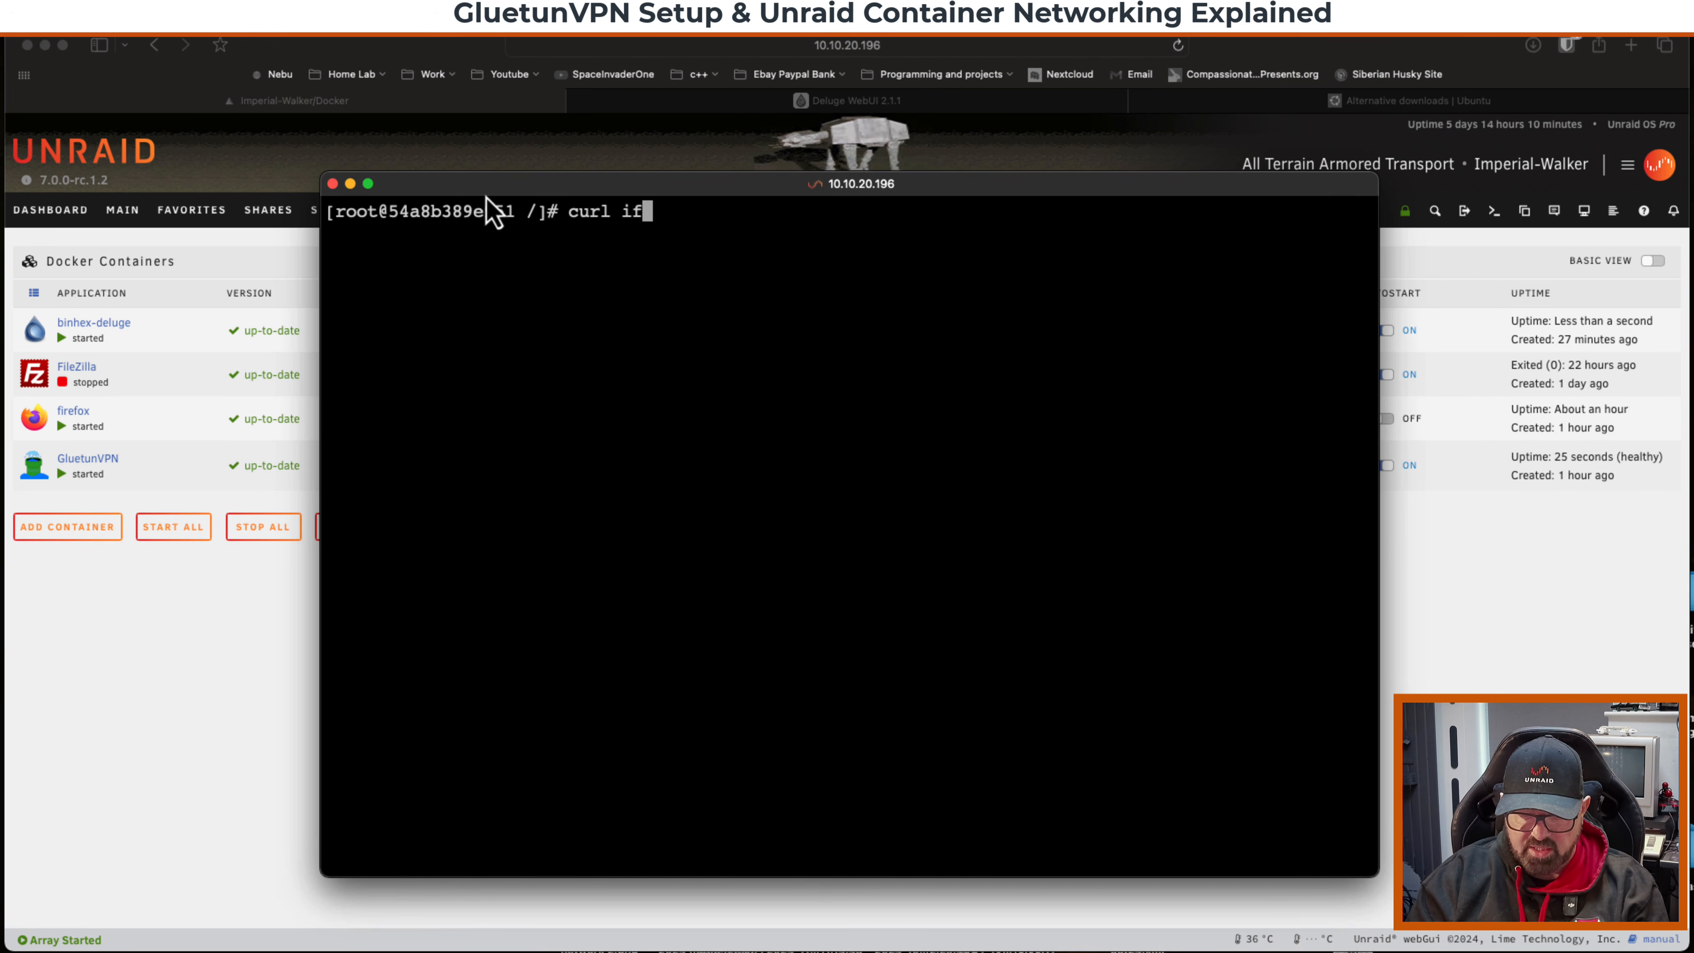
pyautogui.write('config.io')
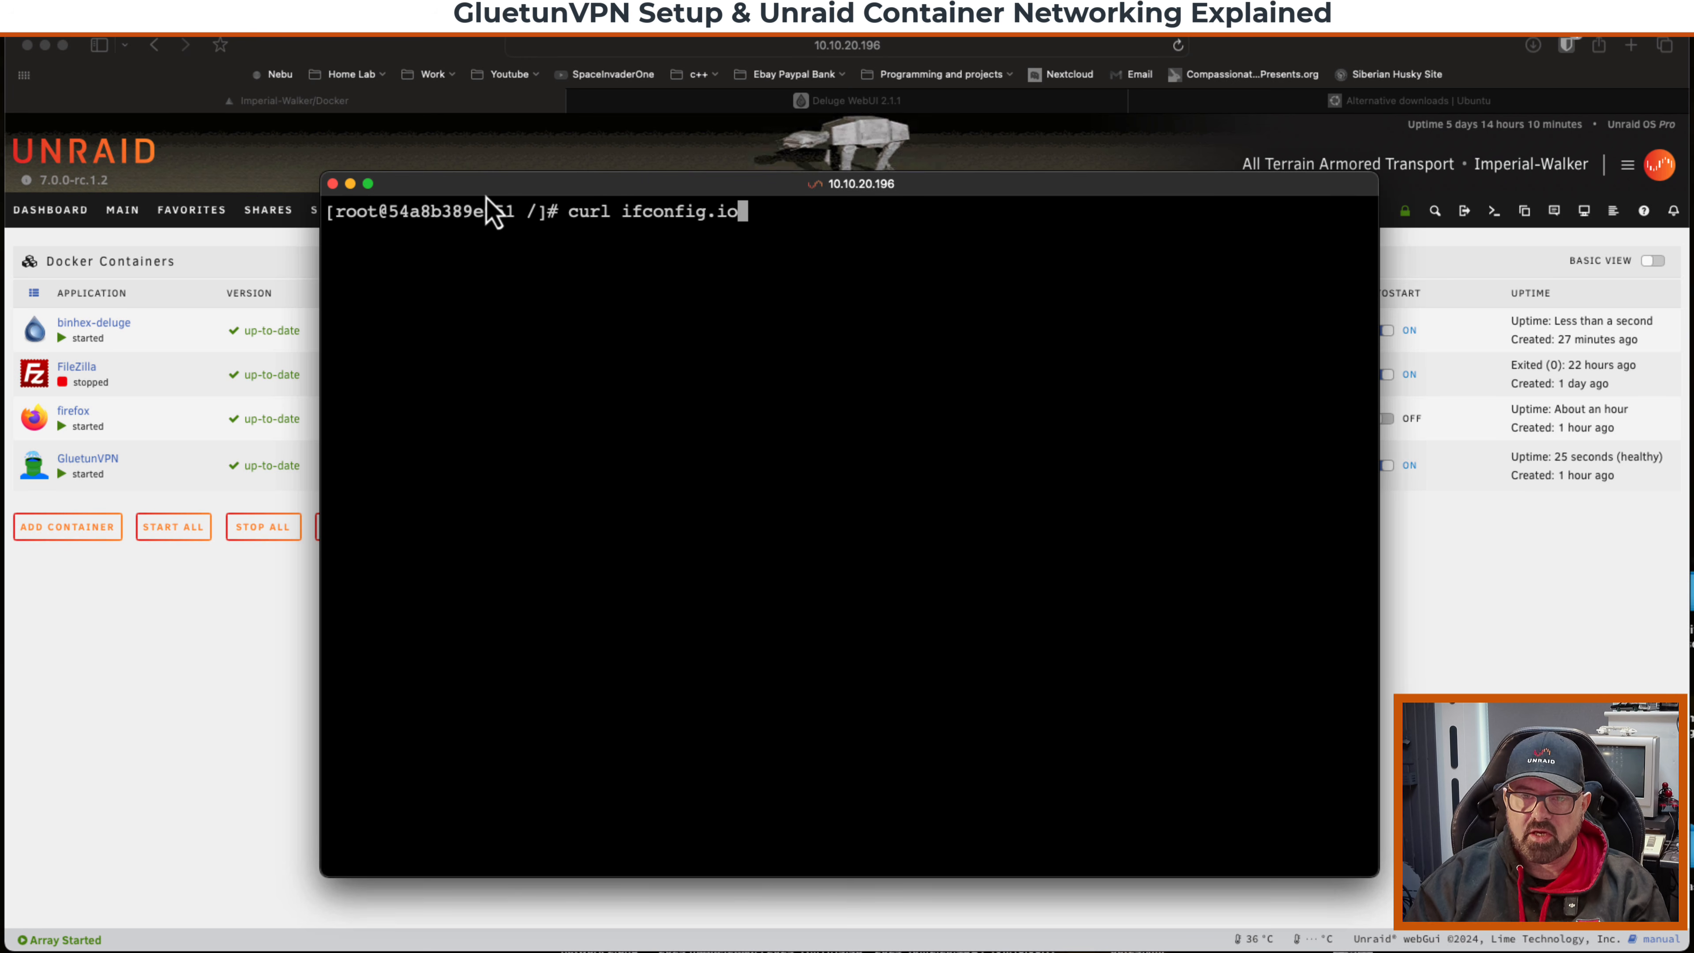
pyautogui.press('Return')
pyautogui.moveTo(481, 232); pyautogui.dragTo(326, 234)
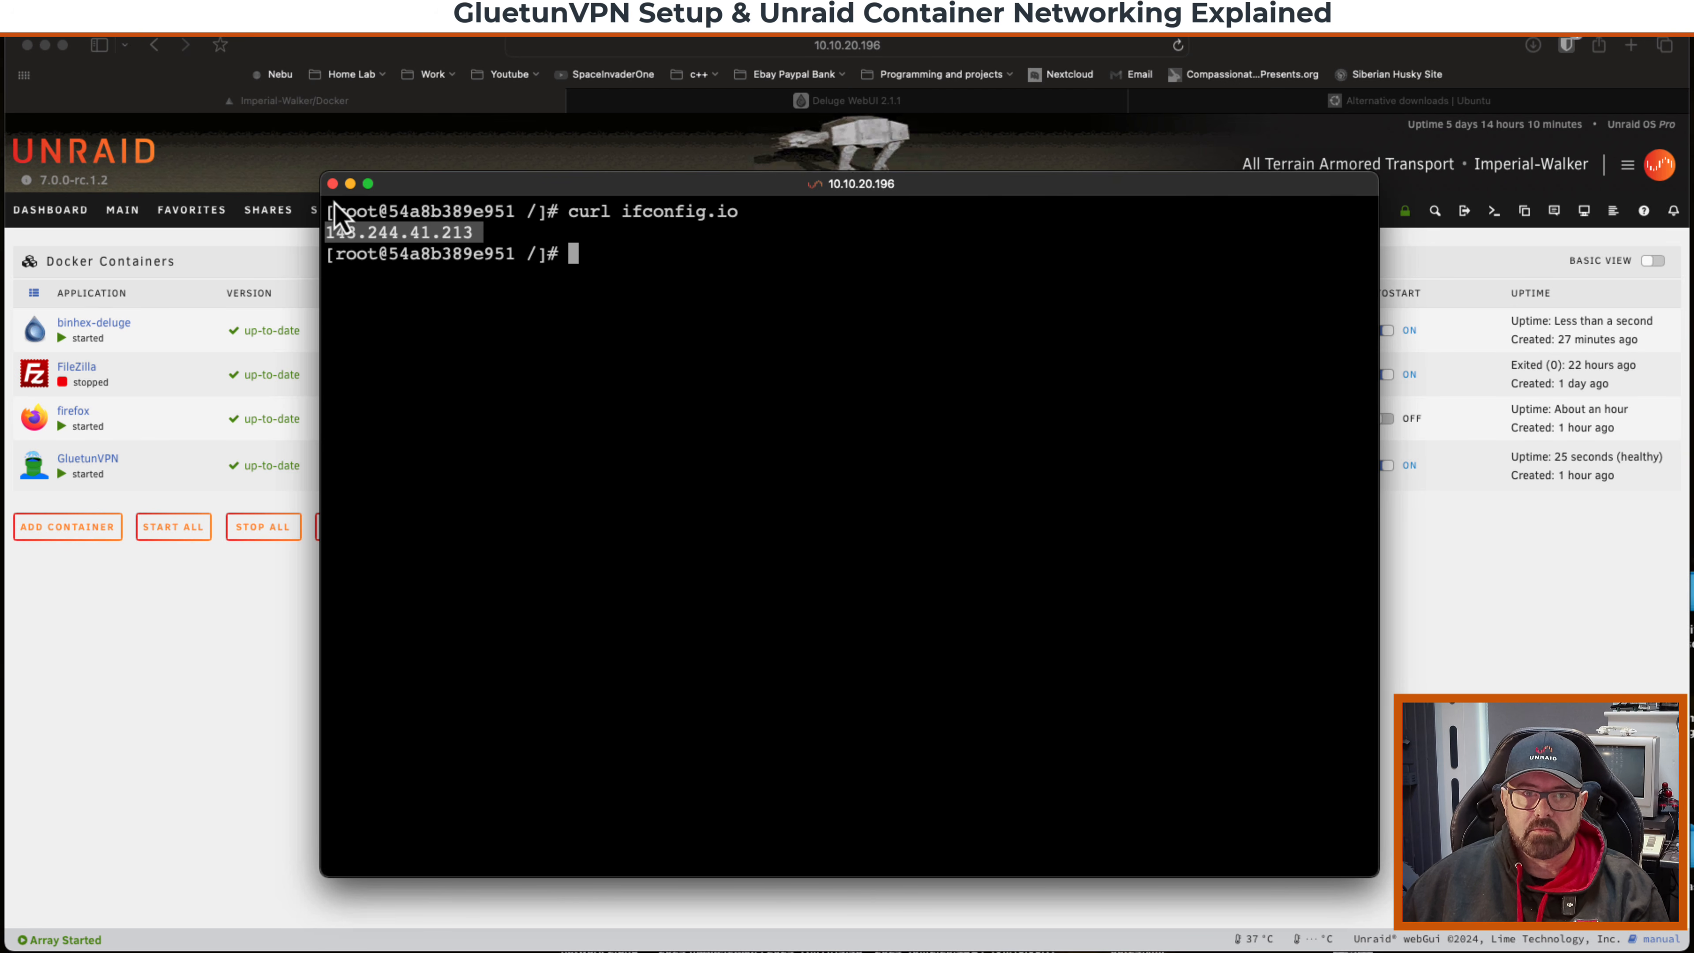
pyautogui.click(333, 183)
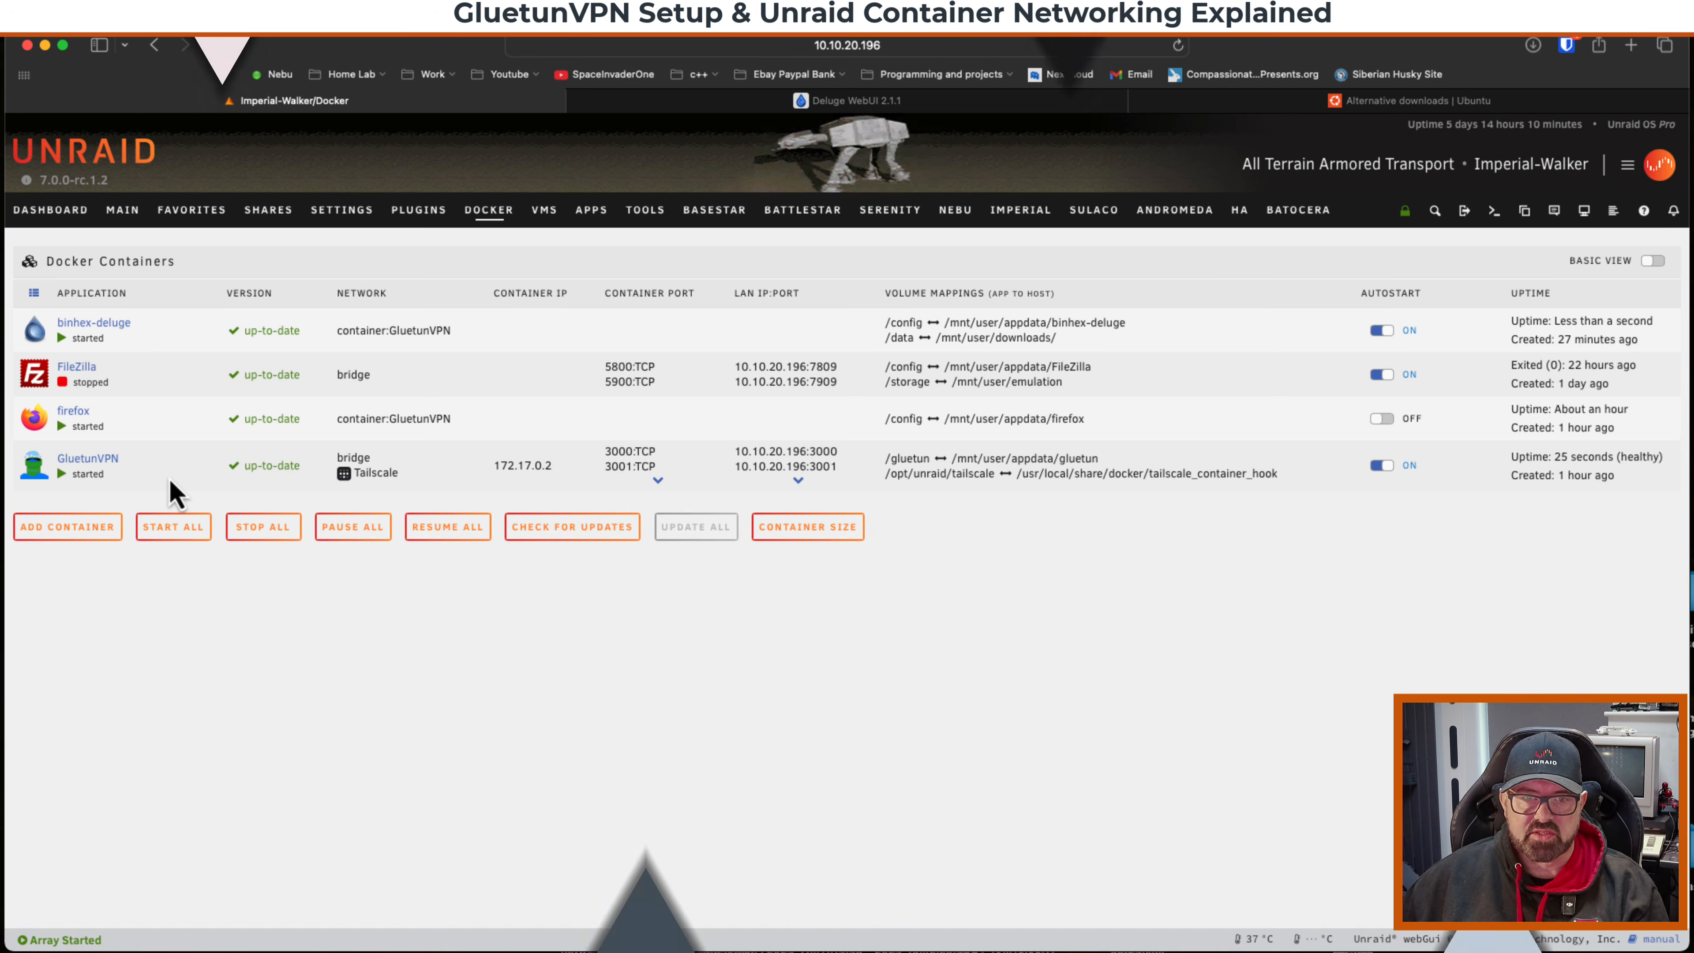
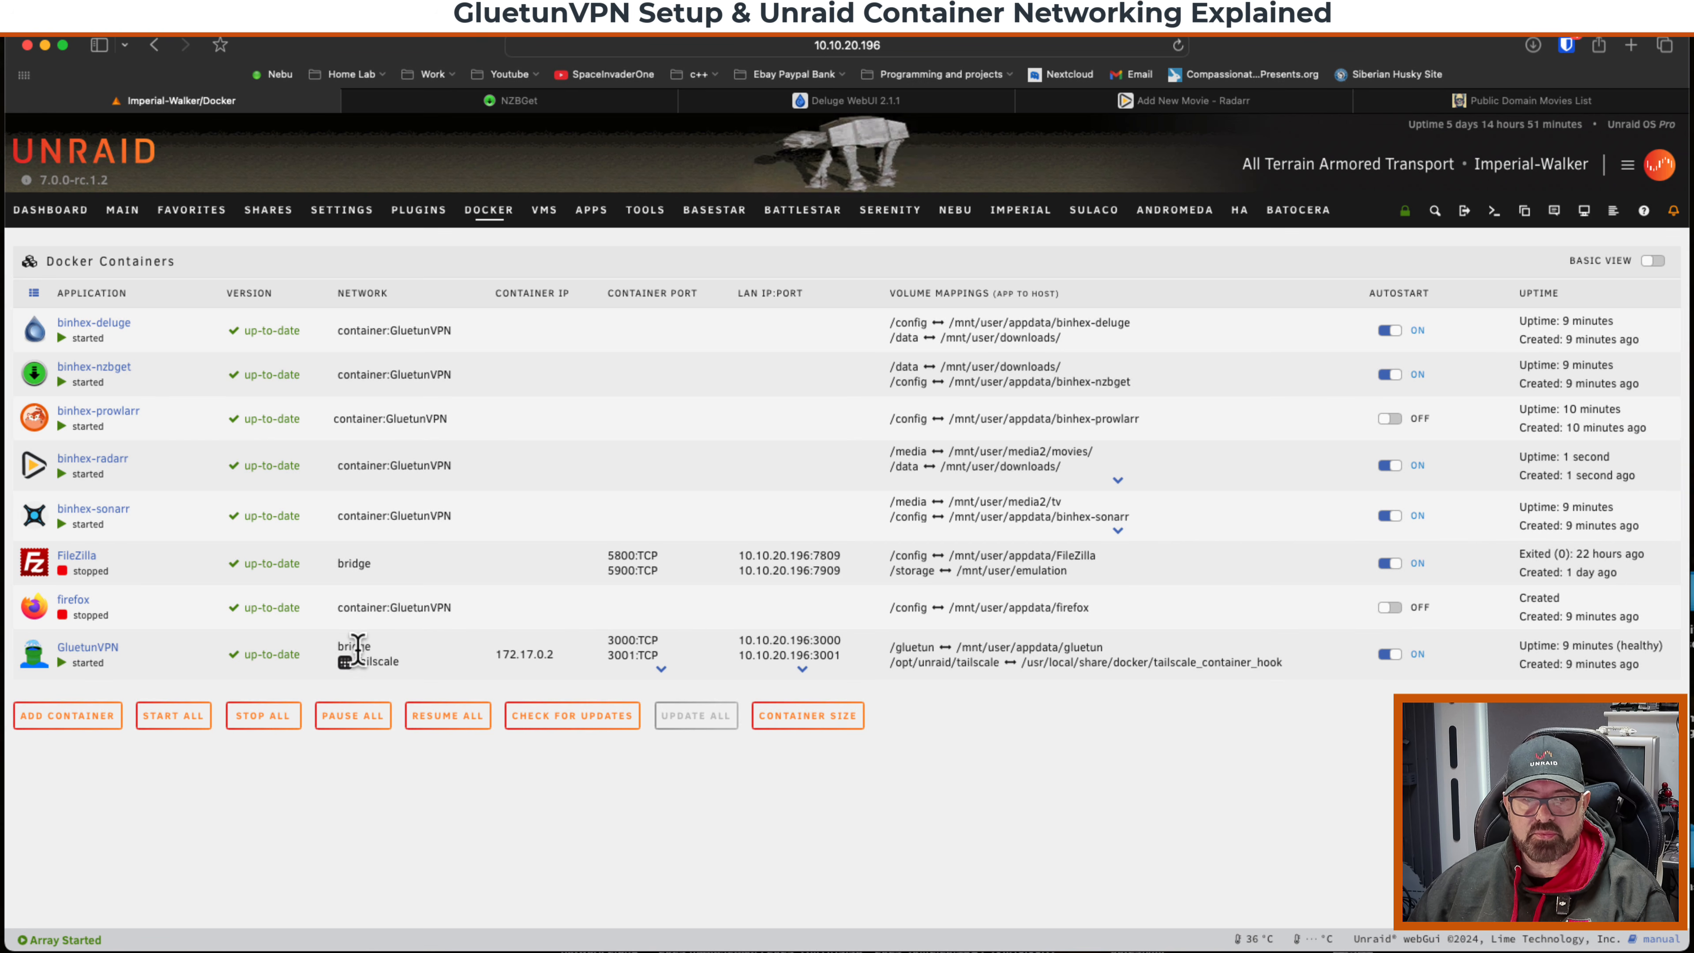
# Edit the GluetunVPN container, set its network type to Custom : proxynet, and apply the change.
pyautogui.click(35, 654)
pyautogui.click(68, 866)
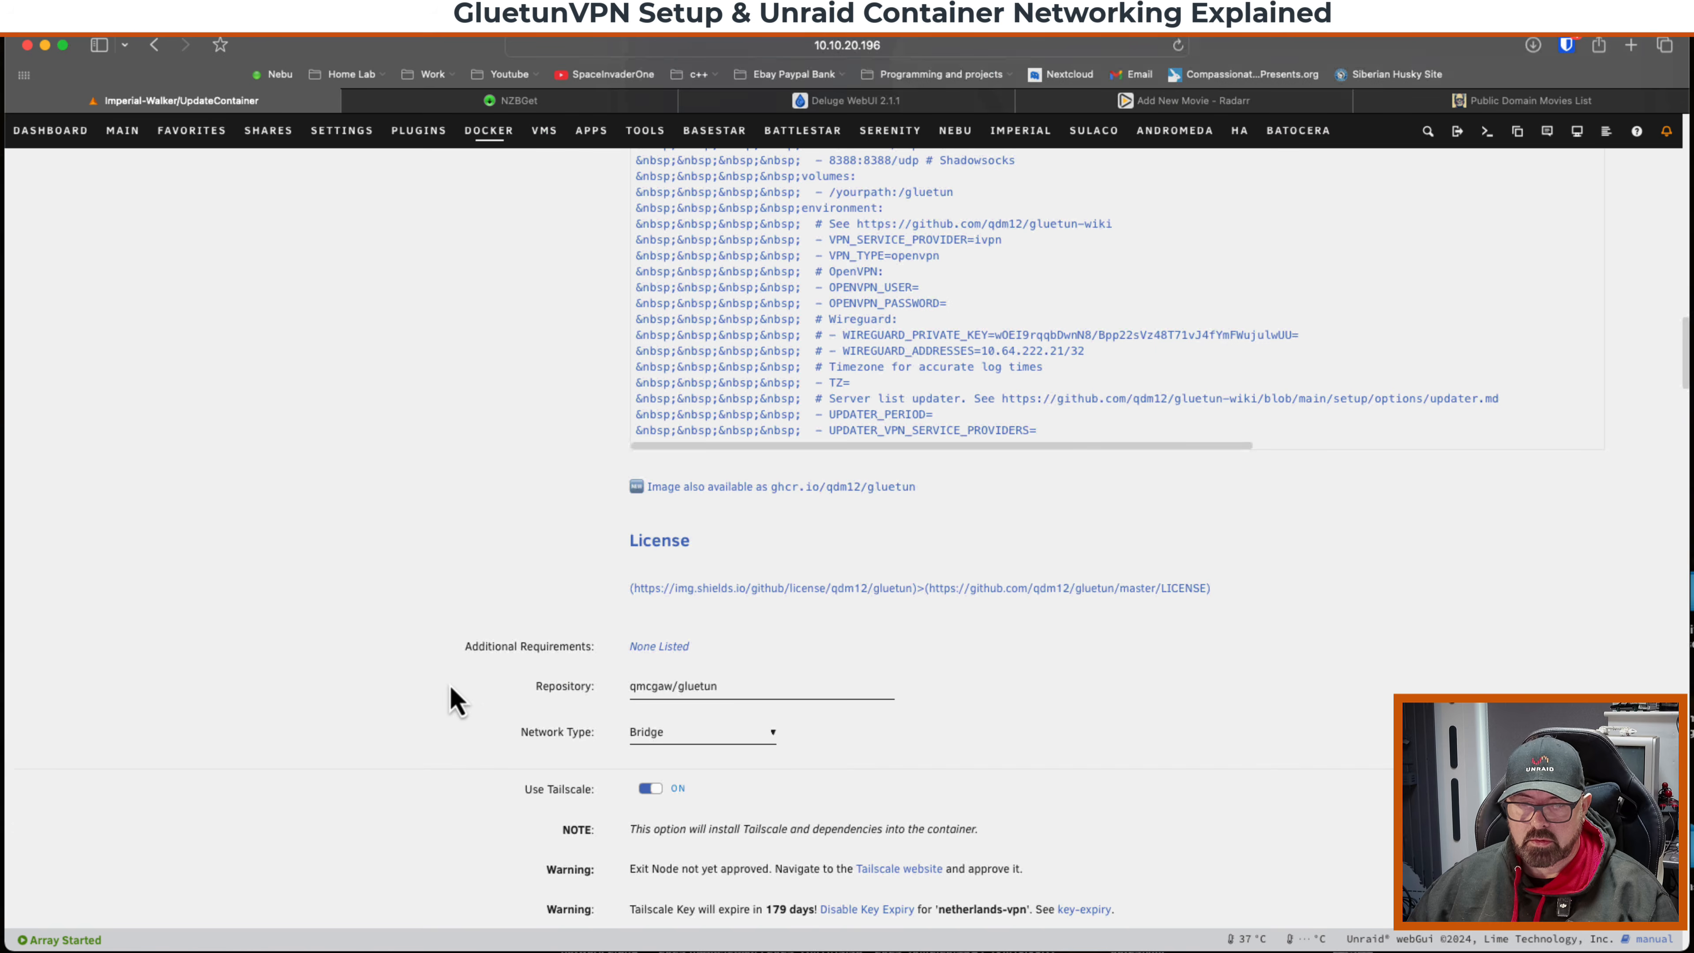
pyautogui.click(732, 732)
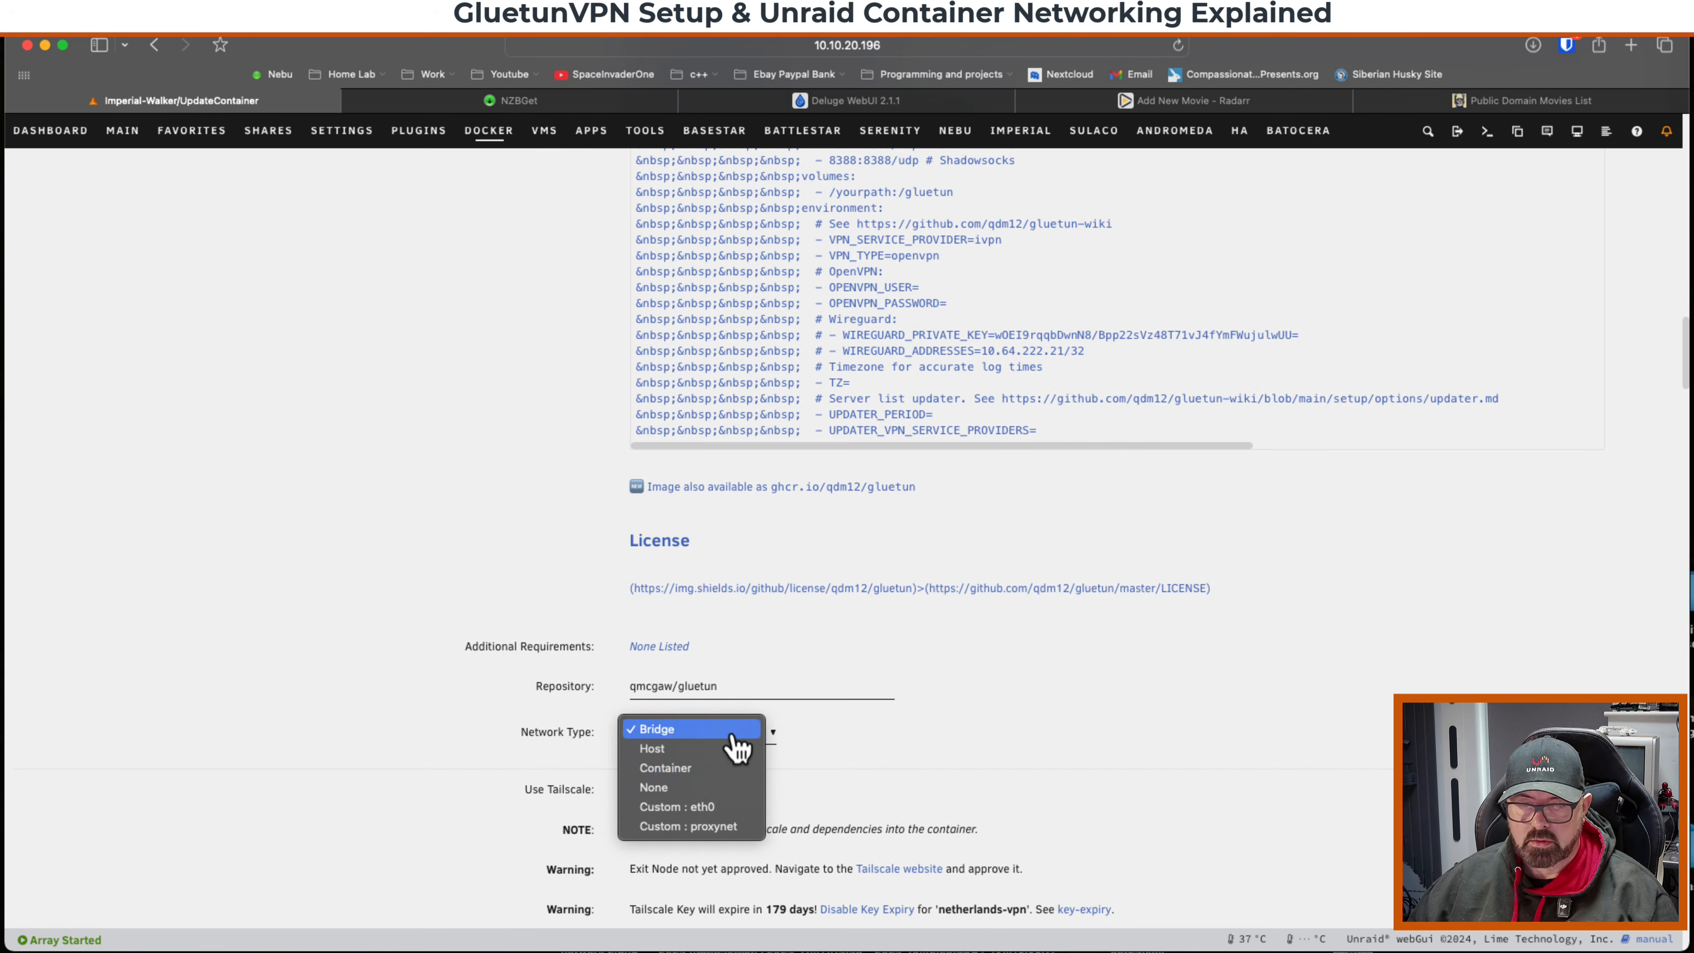
pyautogui.click(695, 830)
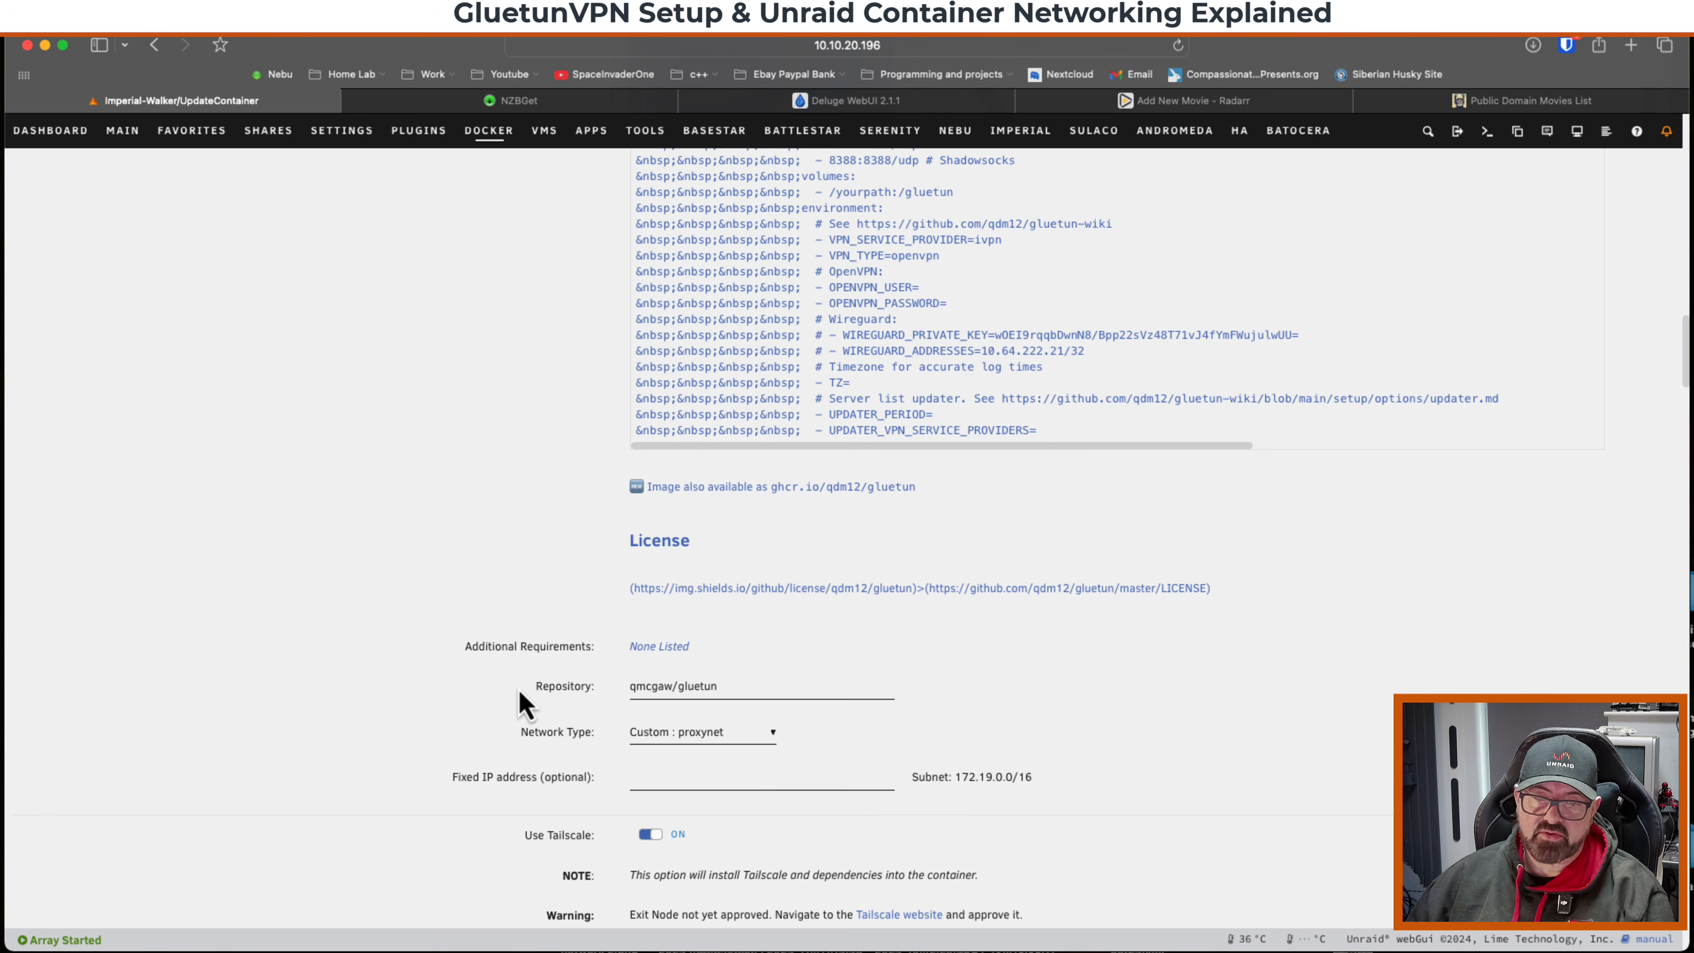
pyautogui.scroll(-20, 639, 746)
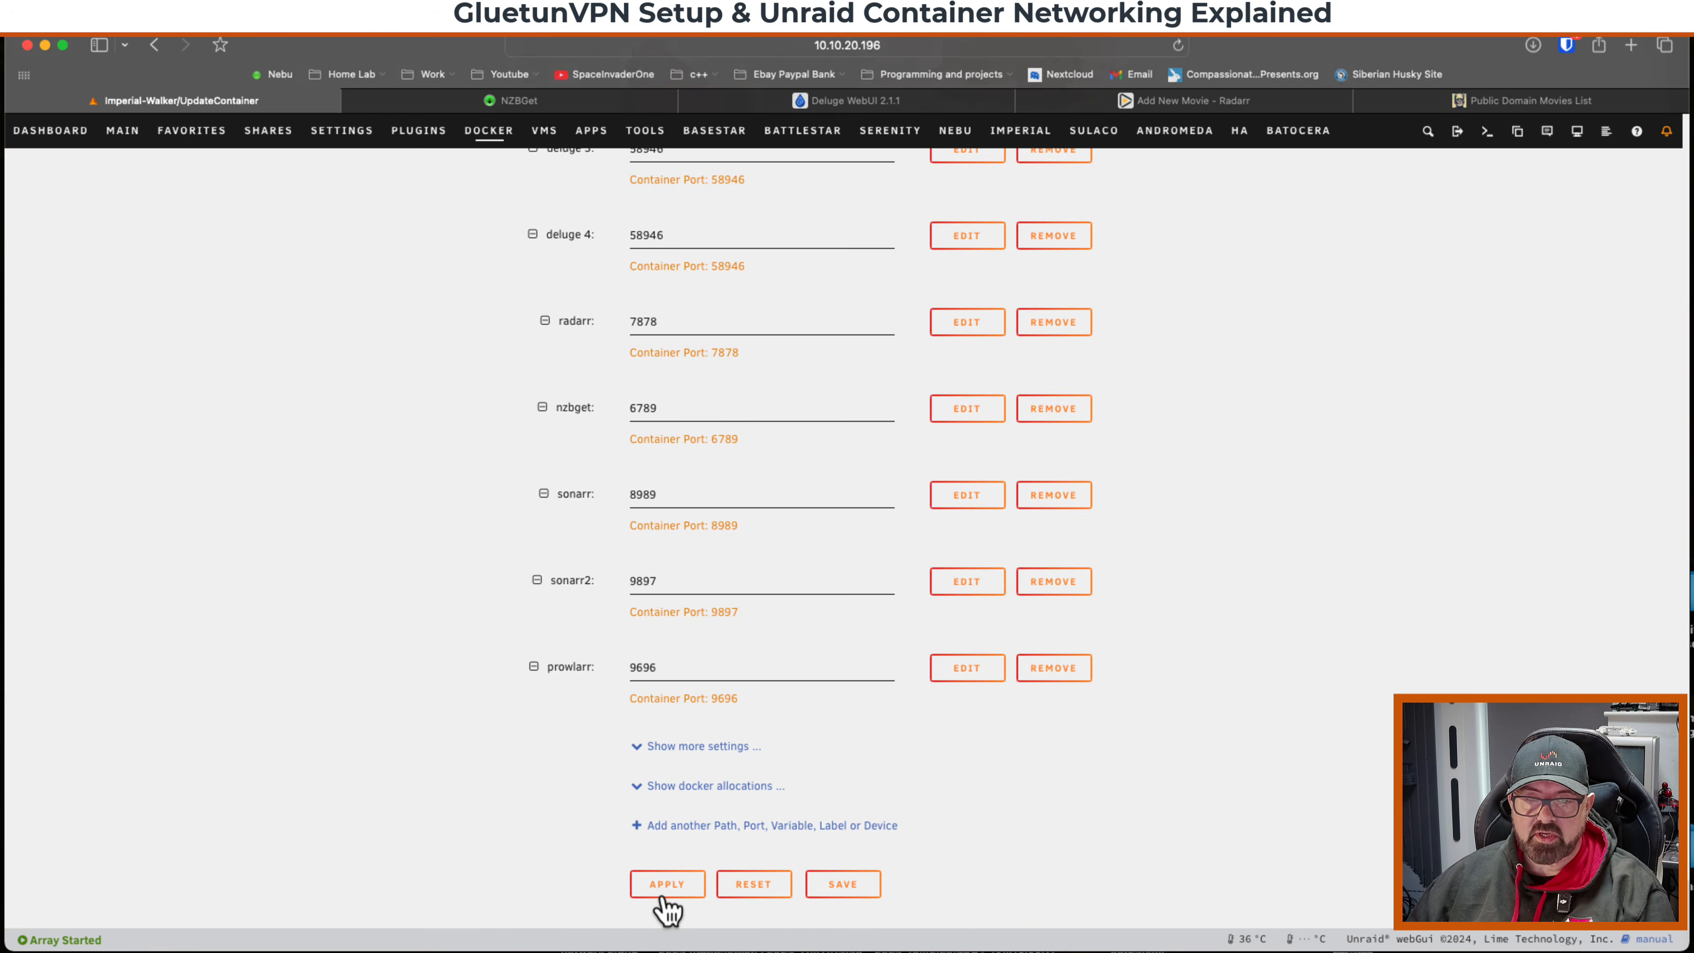
pyautogui.click(666, 885)
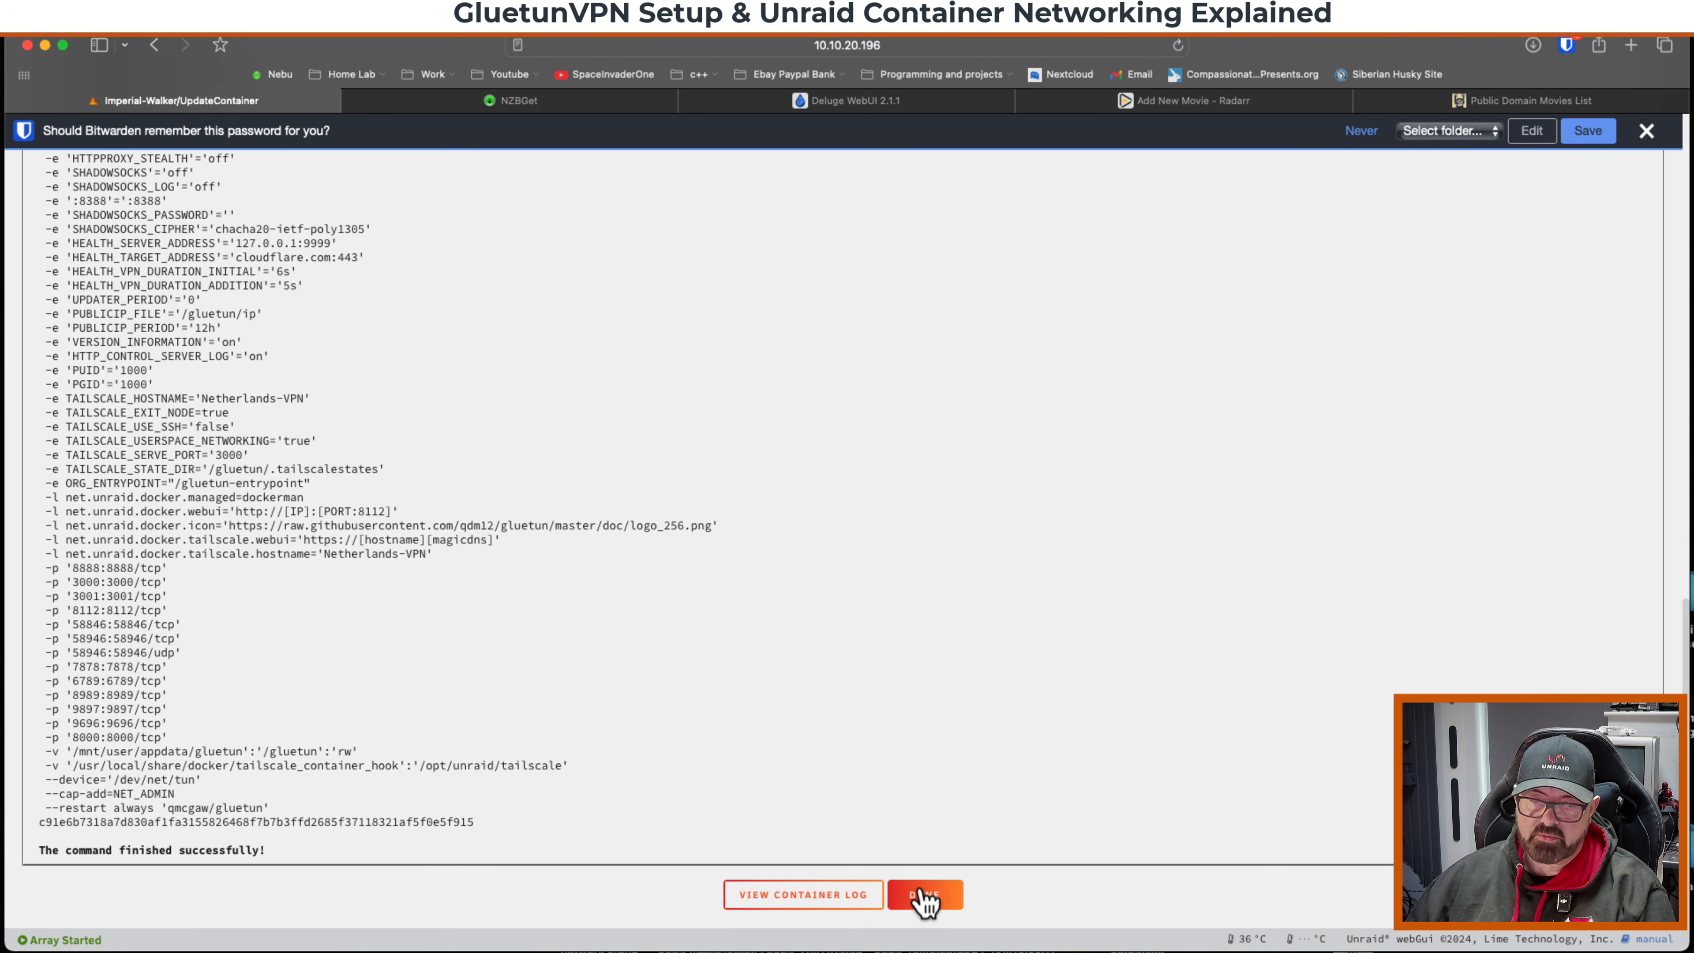
pyautogui.click(919, 896)
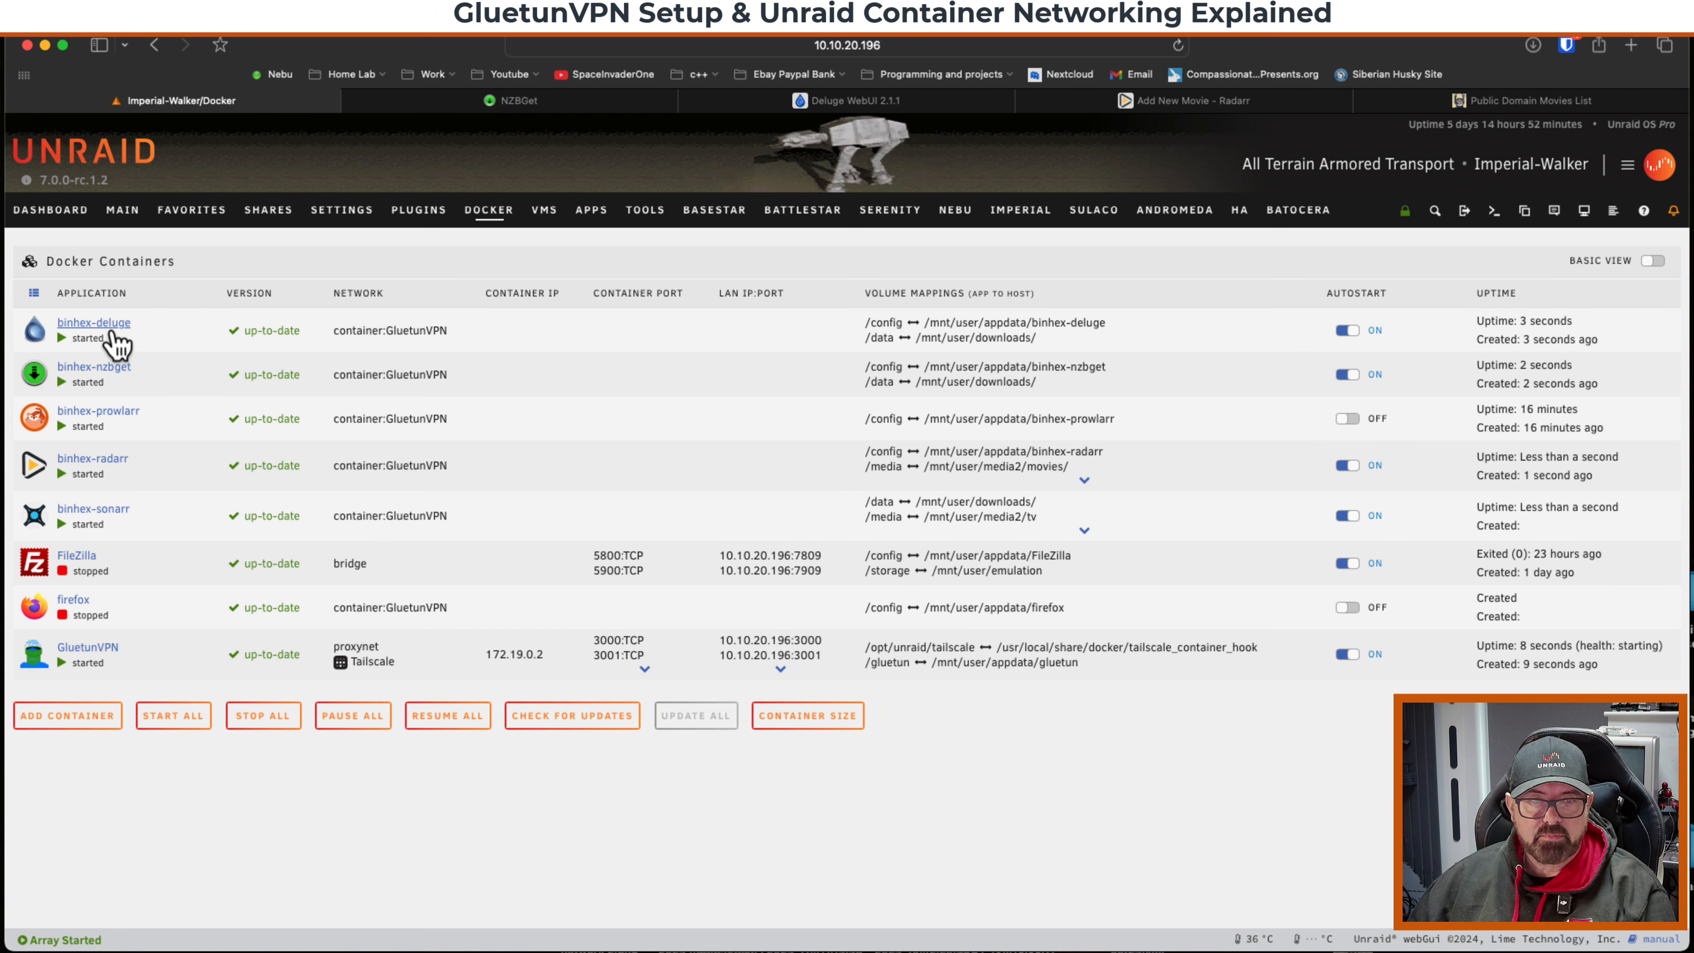
# Open the GluetunVPN console, run ping binhex-deluge, and close the console.
pyautogui.click(35, 653)
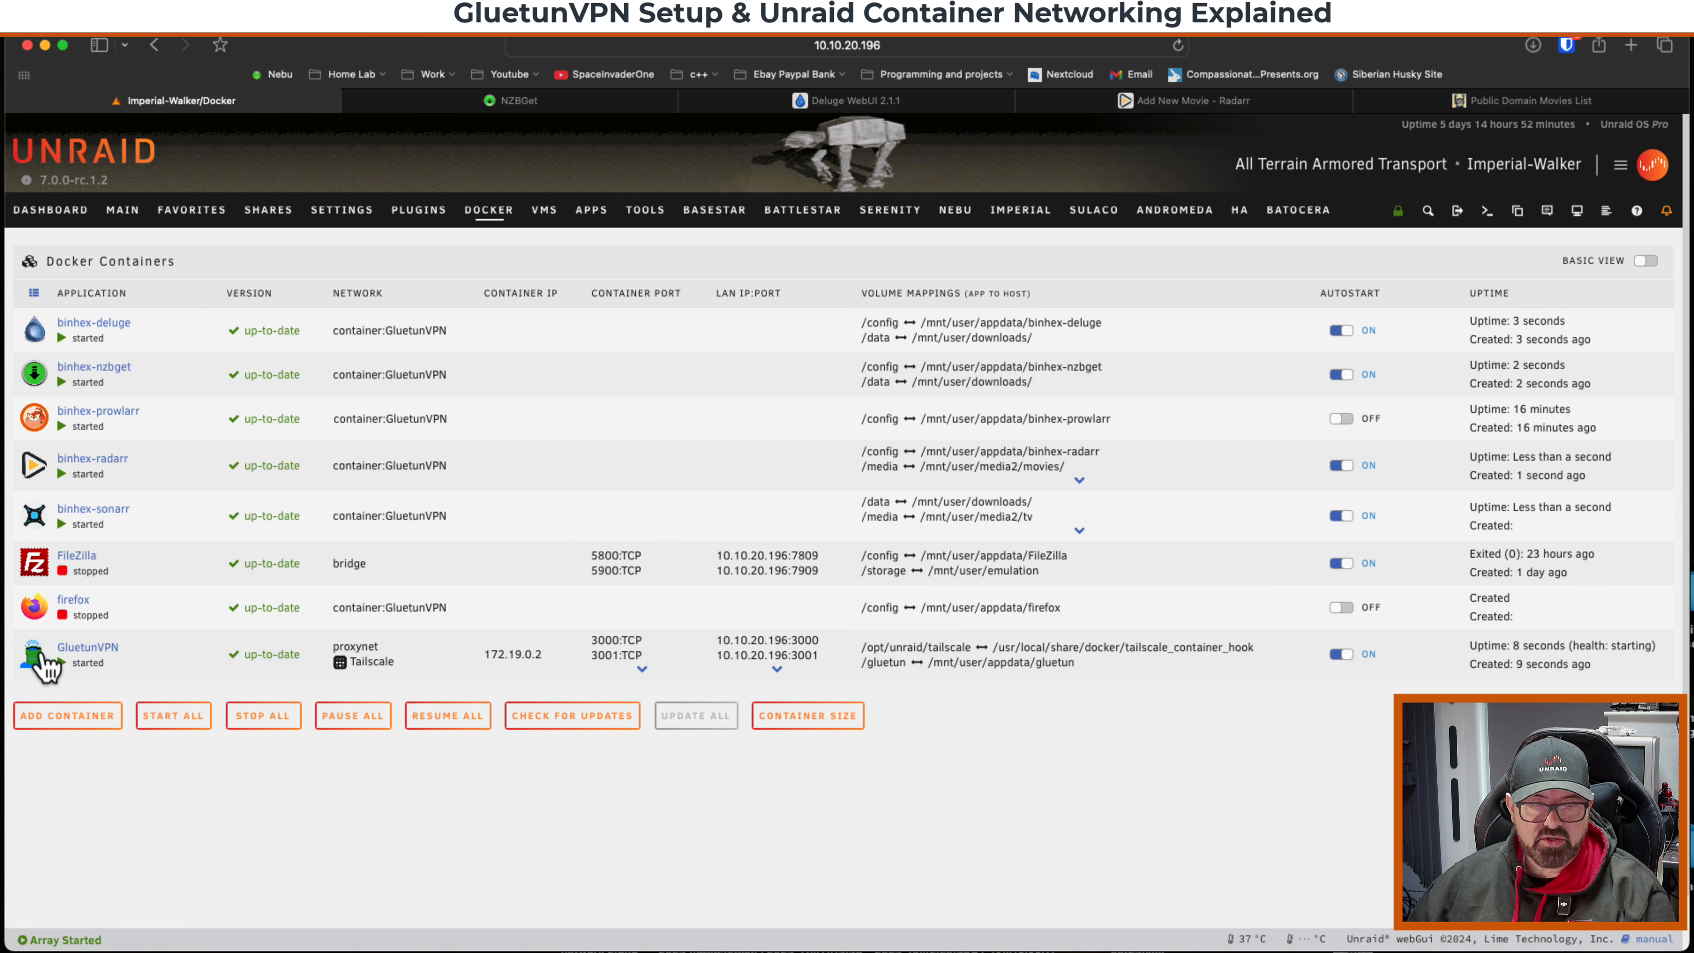
pyautogui.click(75, 737)
pyautogui.write('pi')
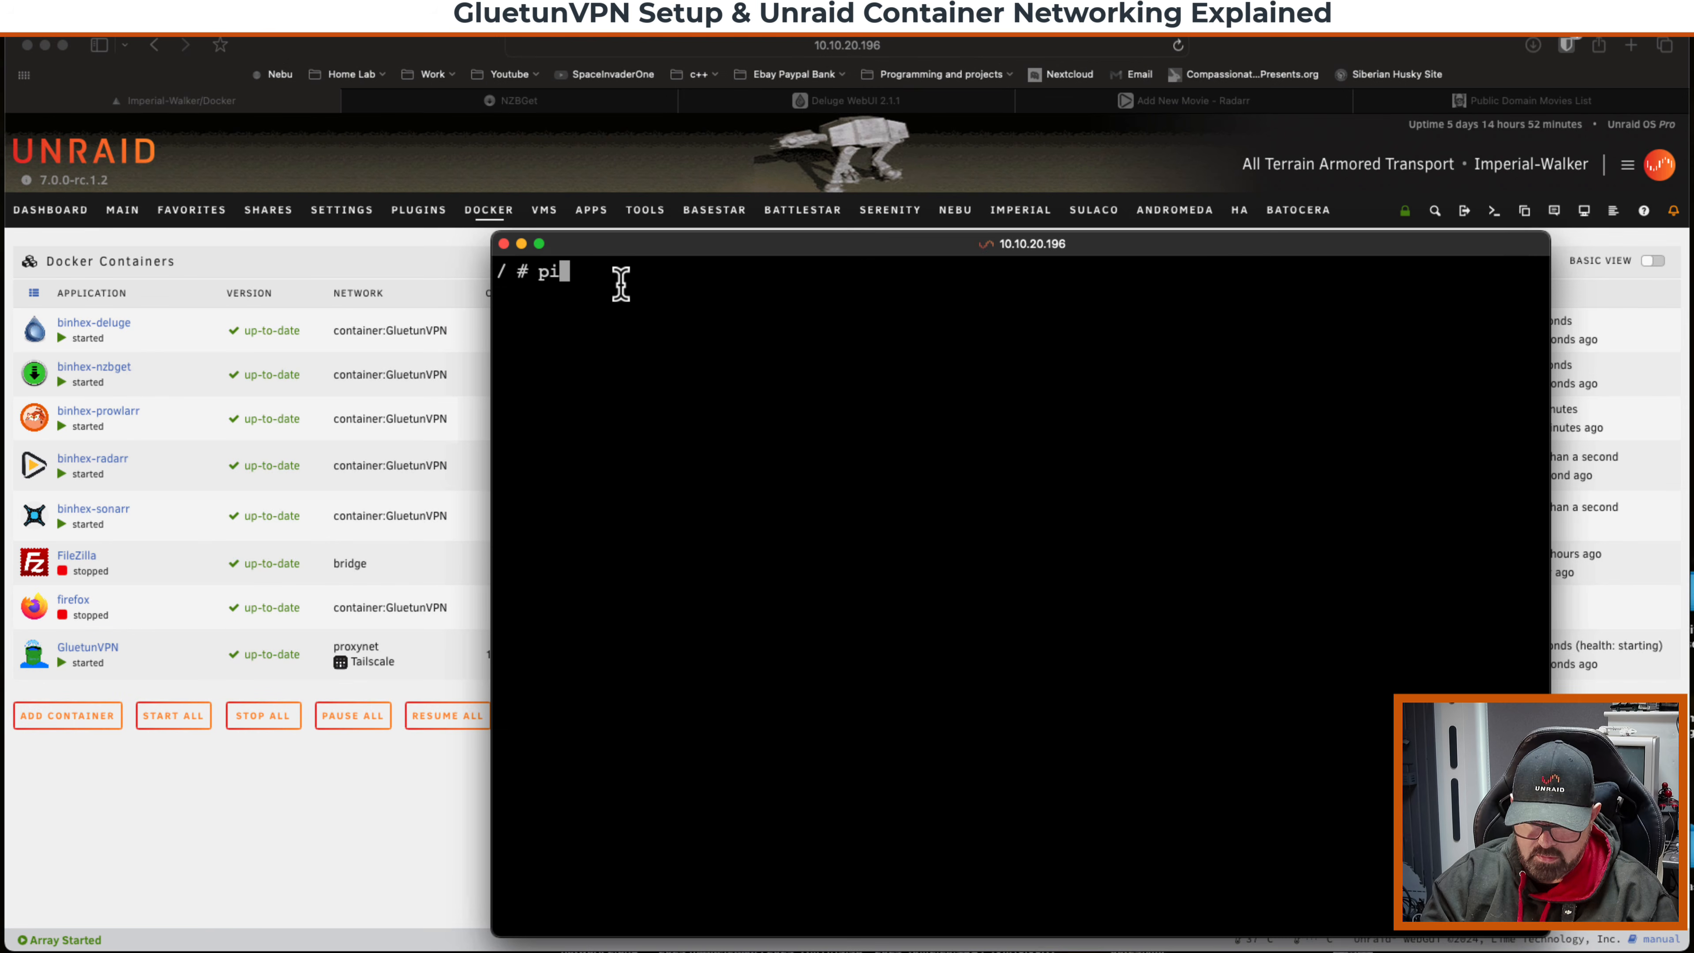
pyautogui.write('ng binhex-d')
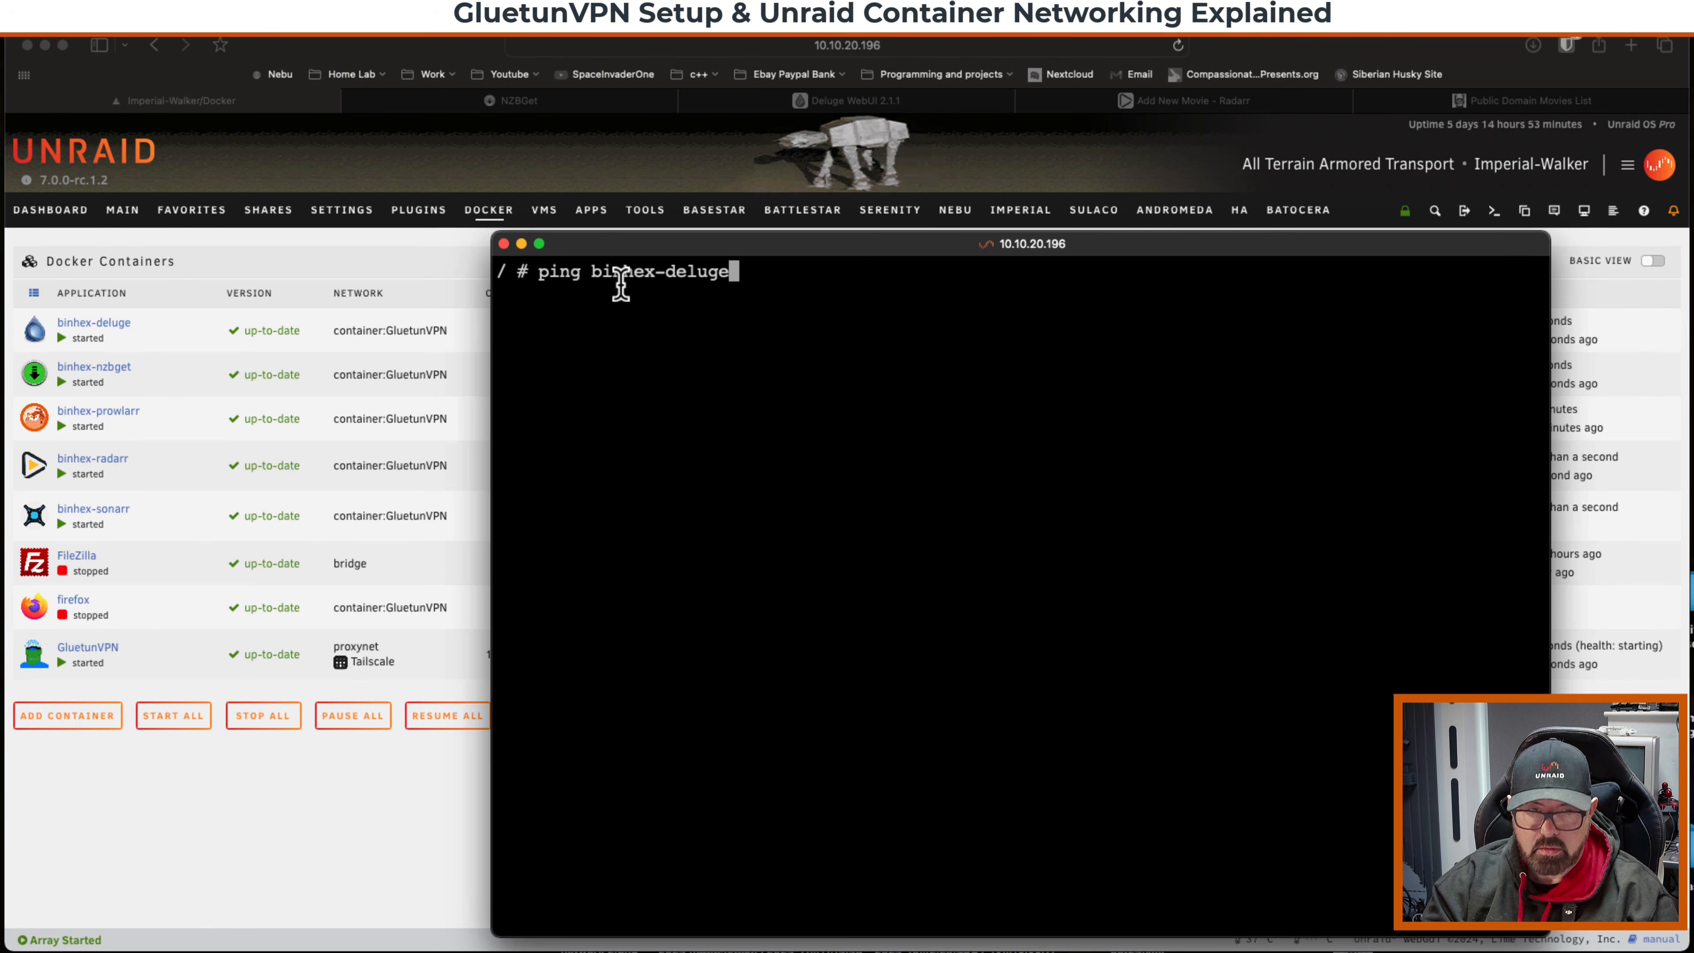
pyautogui.write('eluge')
pyautogui.press('Return')
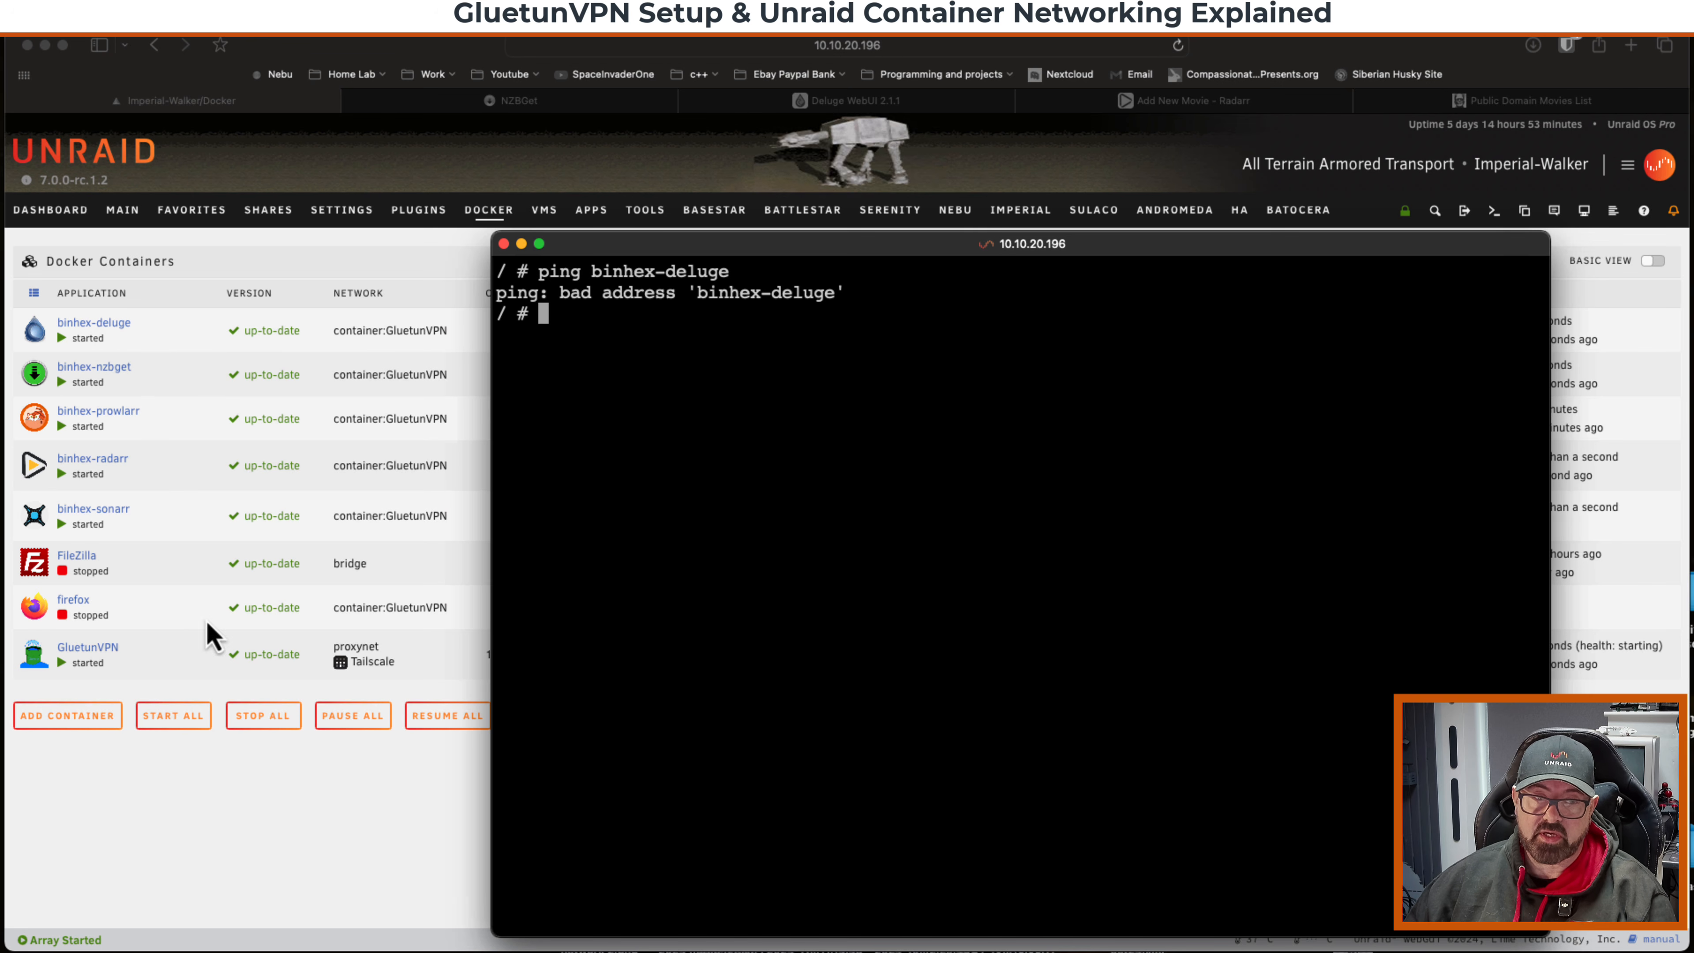
pyautogui.click(504, 245)
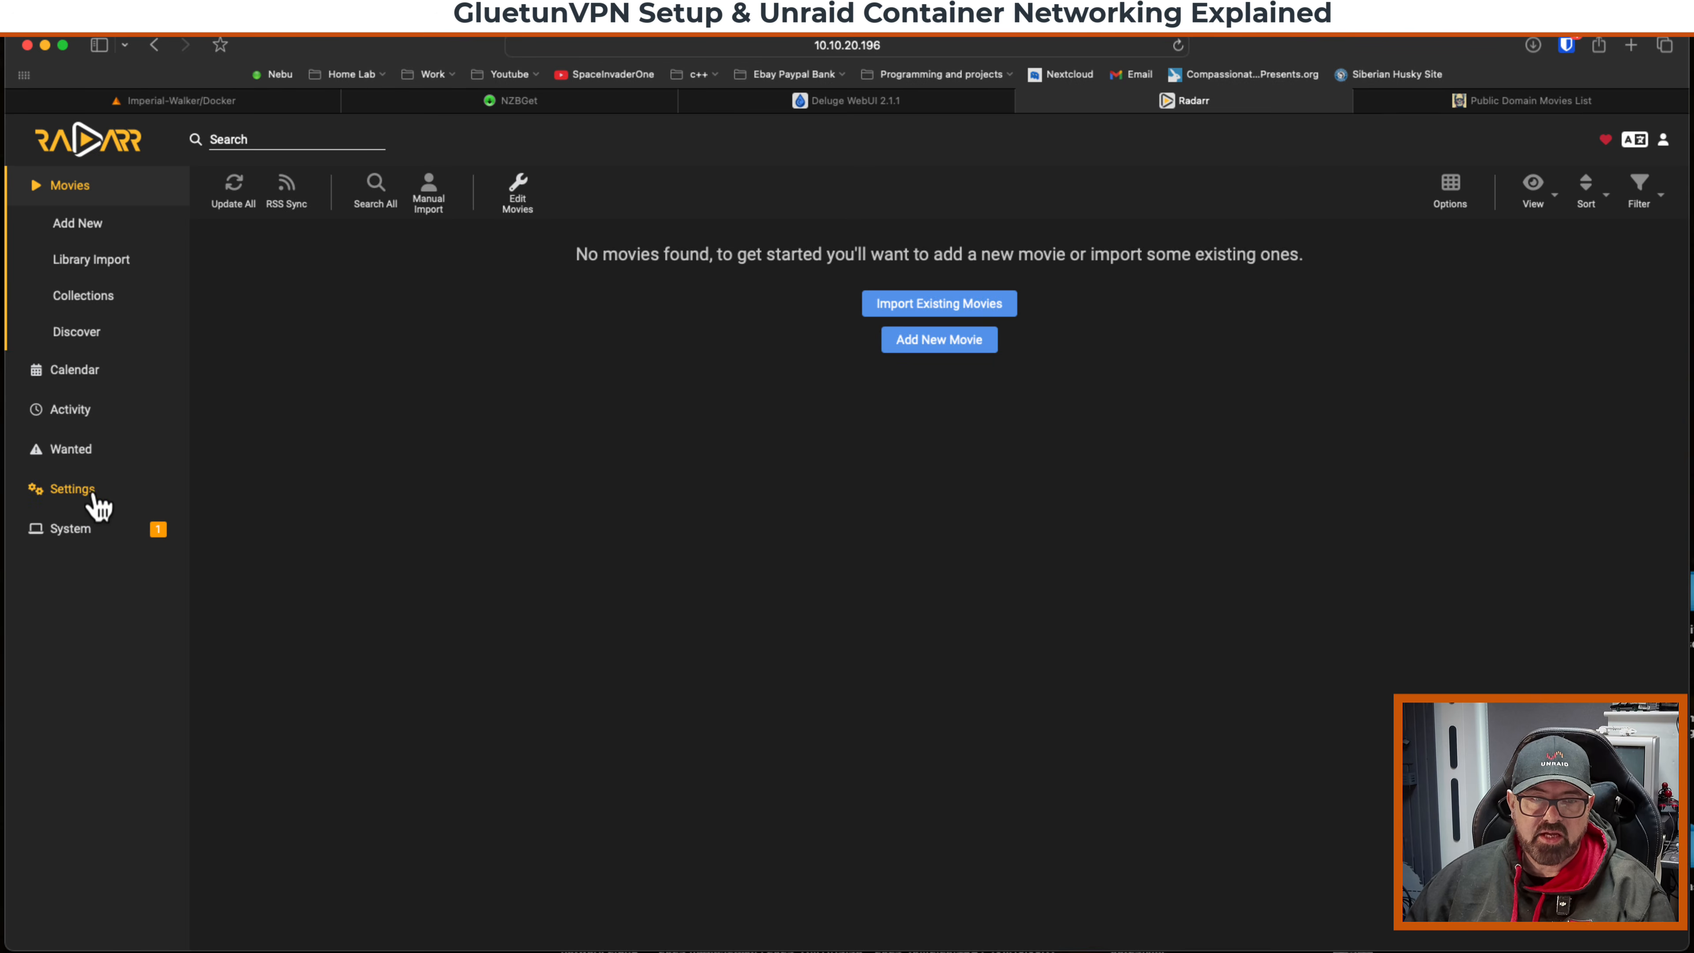
# Open Radarr's download client settings and start adding an NZBGet download client.
pyautogui.click(87, 494)
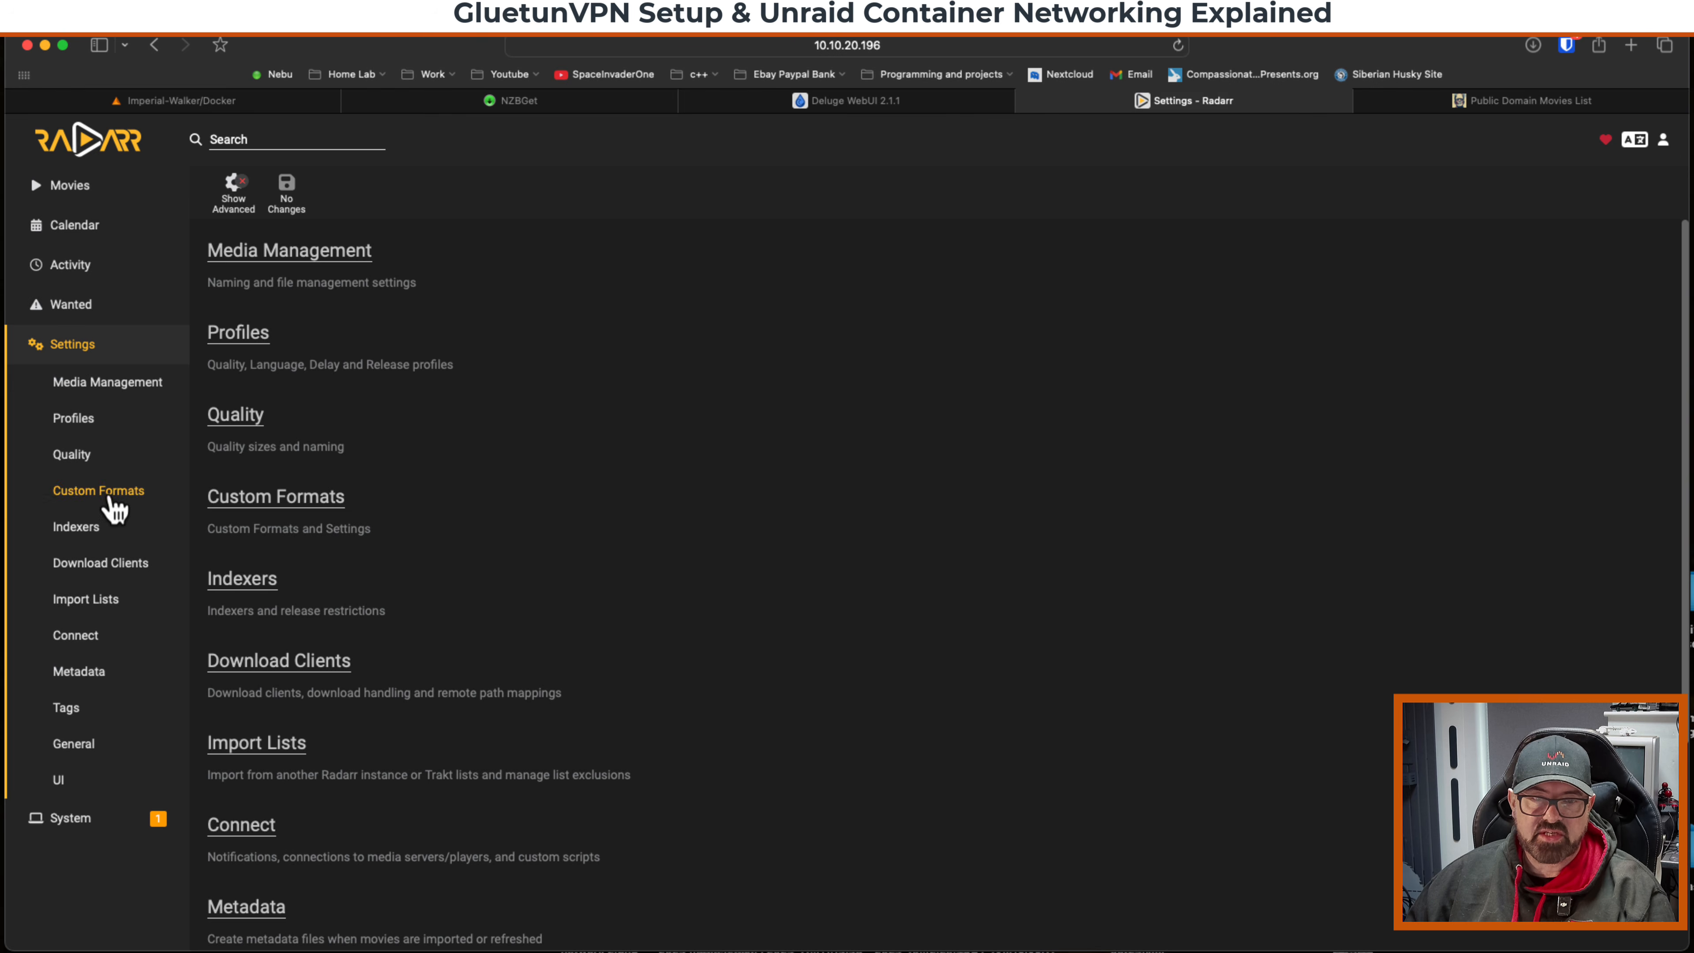
pyautogui.click(297, 668)
pyautogui.click(357, 334)
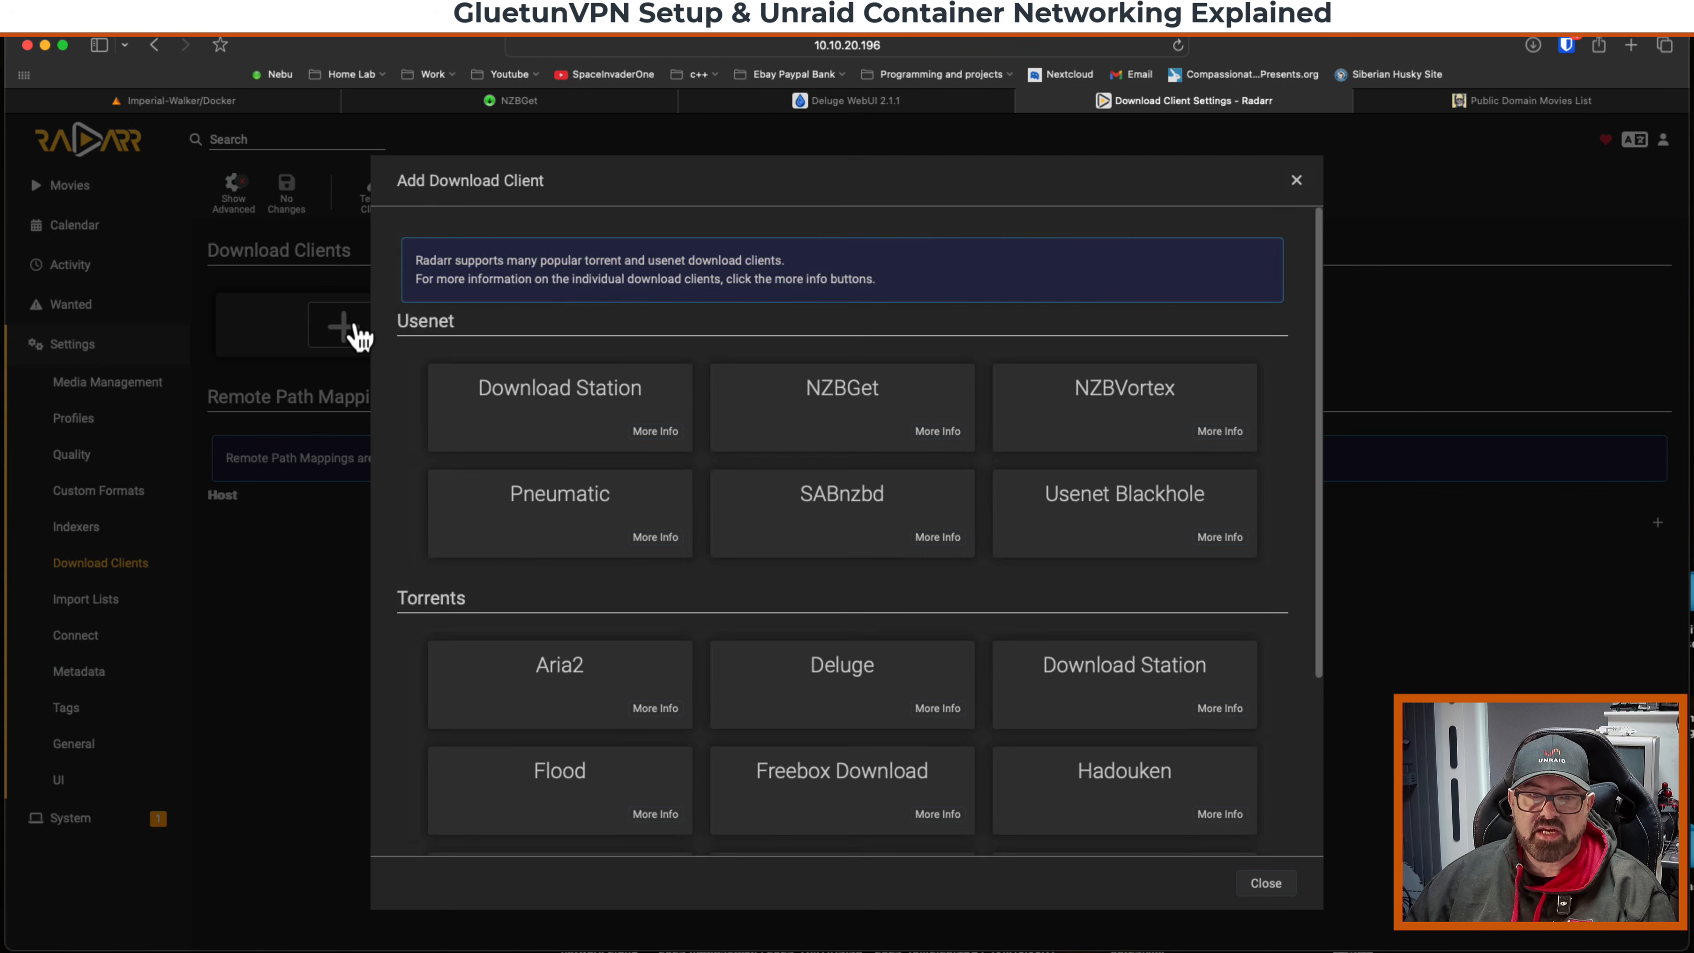
pyautogui.click(820, 394)
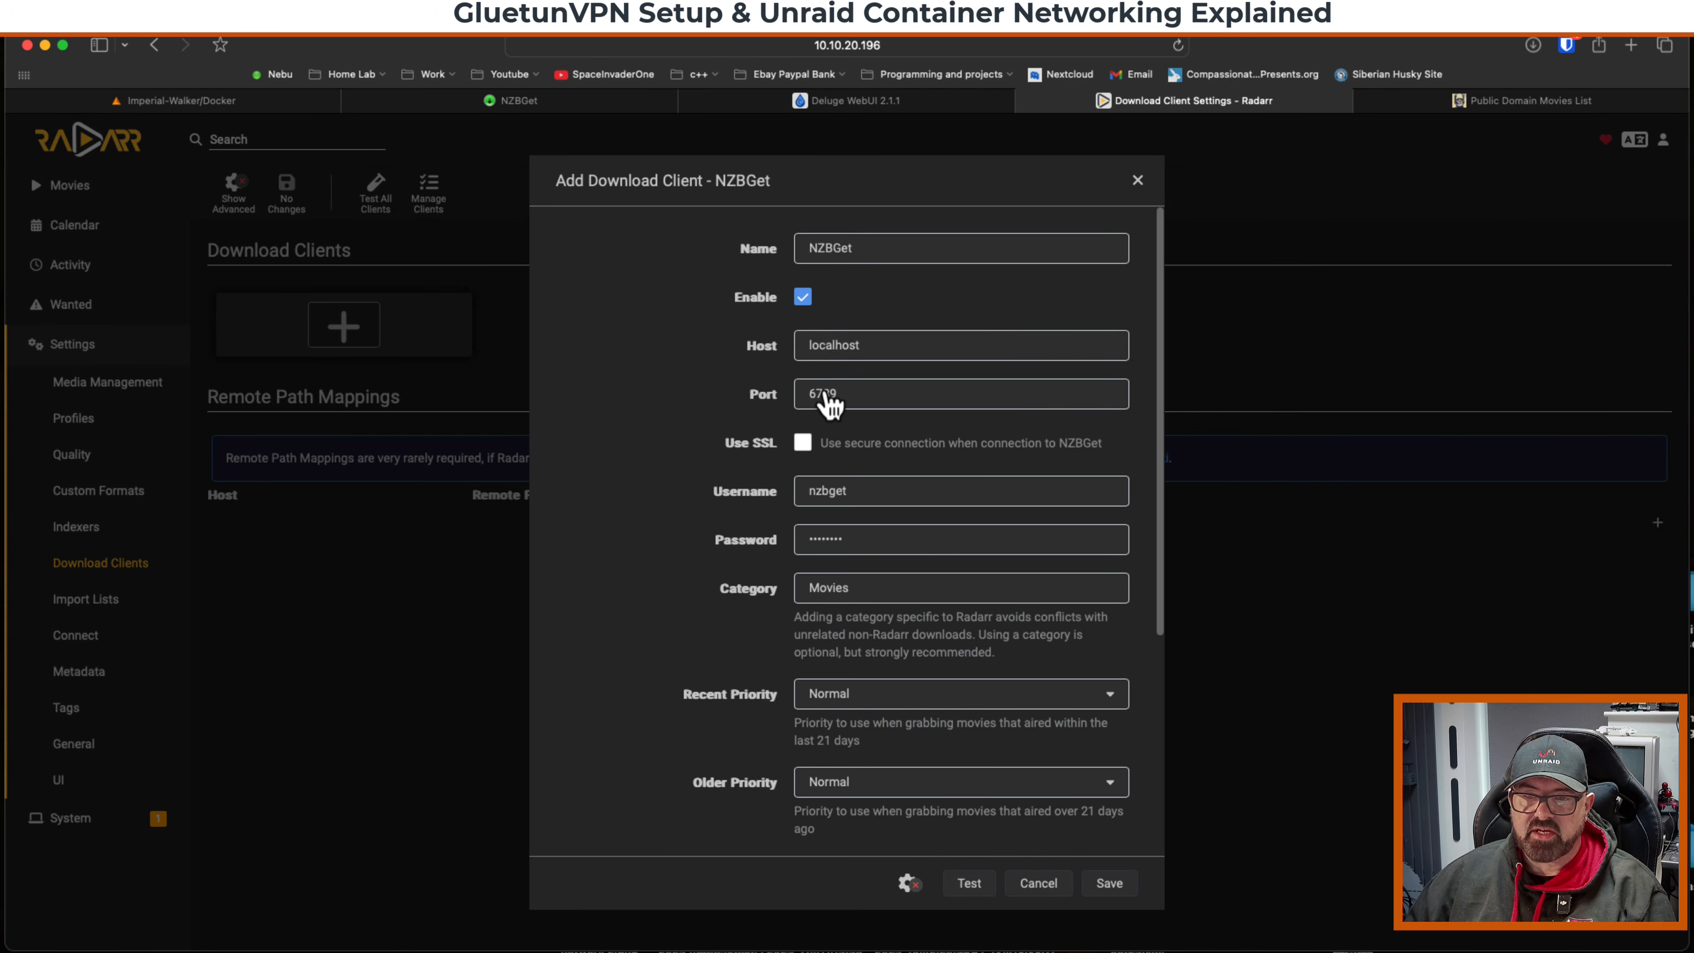
# Set the NZBGet client's host to binhex-nzbget and test the connection.
pyautogui.doubleClick(800, 346)
pyautogui.write('binhex-nzbget')
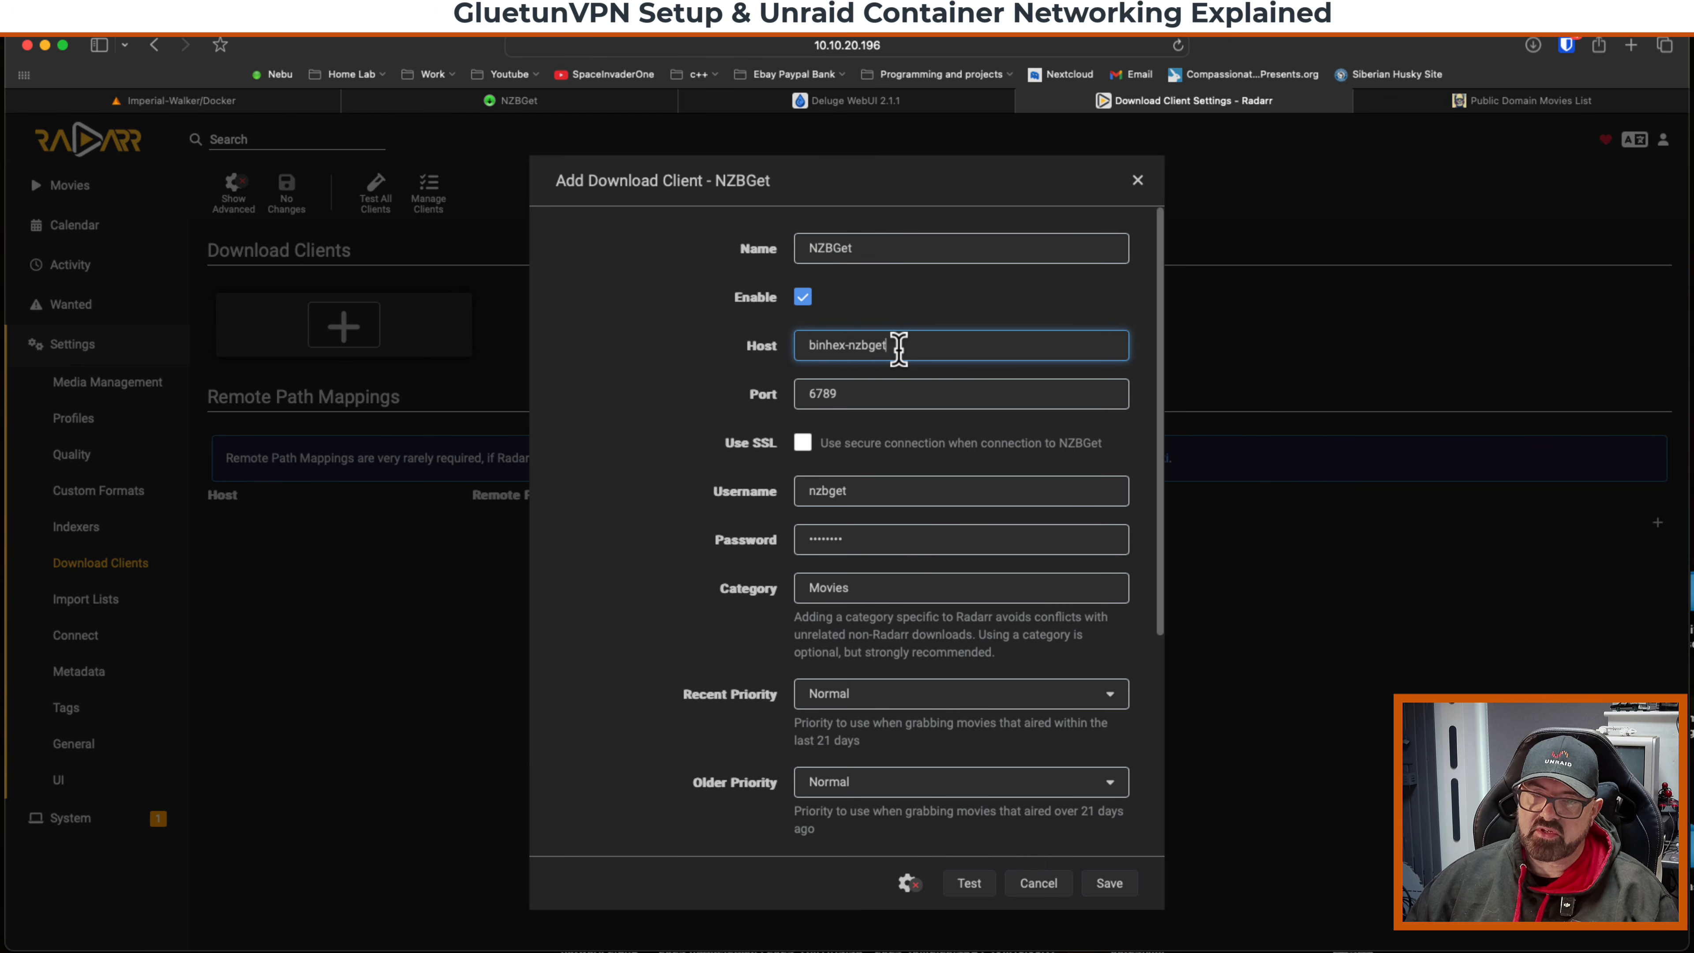
pyautogui.click(968, 882)
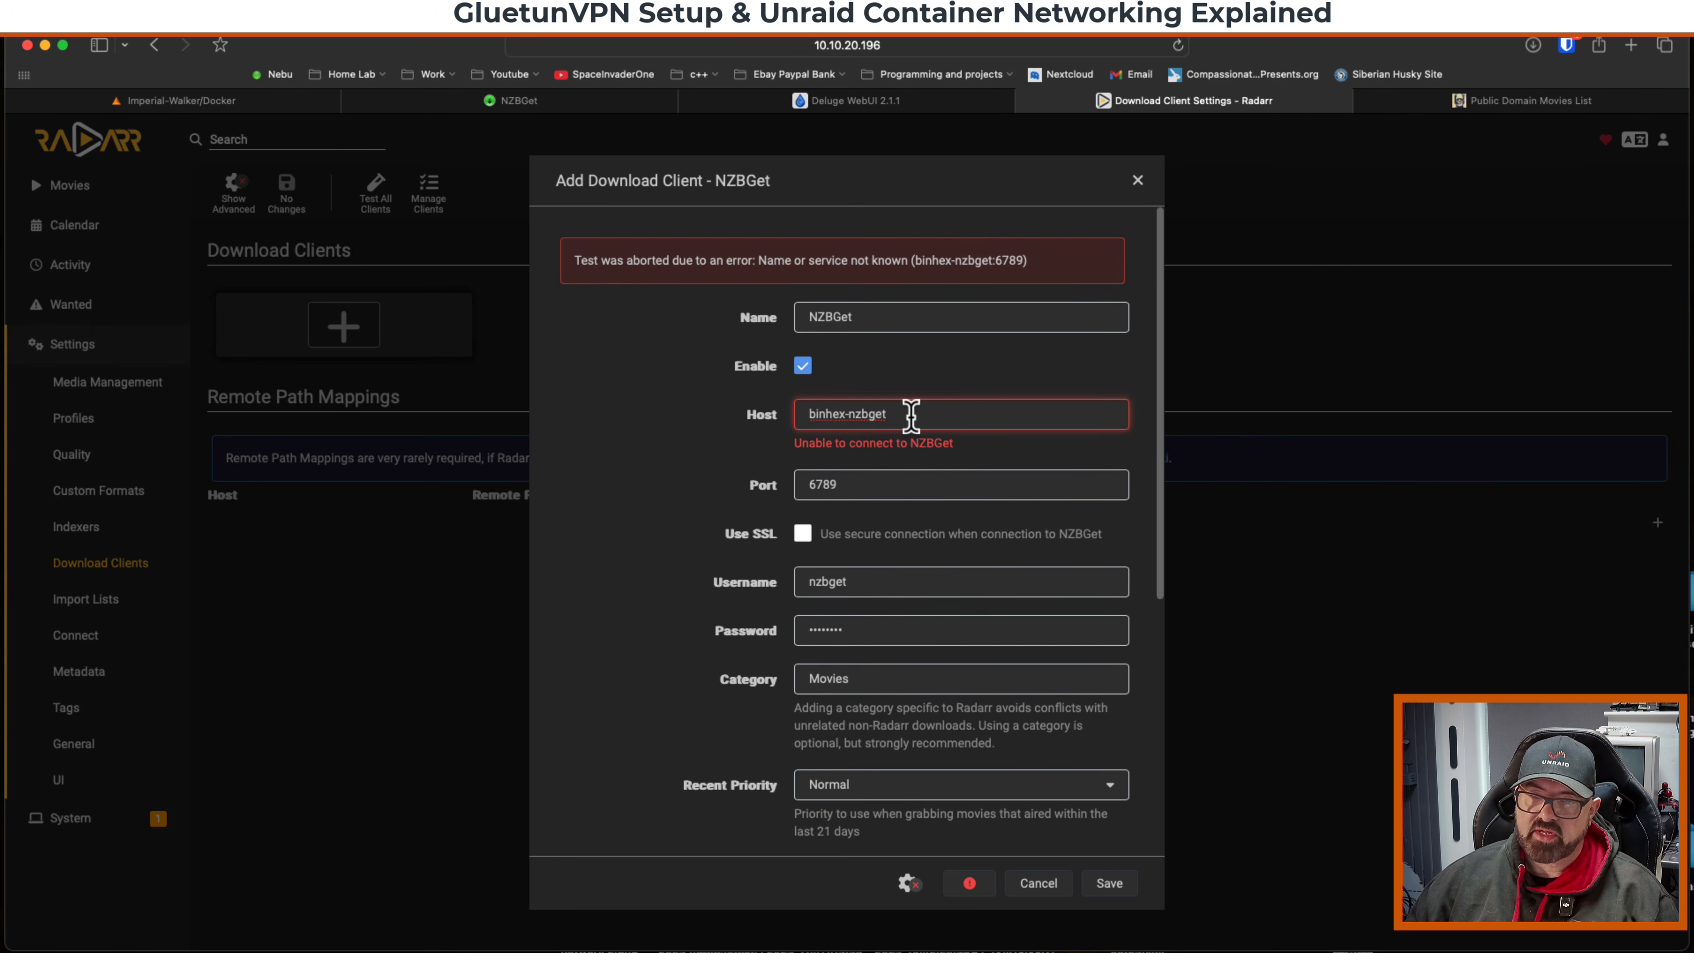
# Replace the NZBGet host with 10.10.20.196 and save the download client.
pyautogui.moveTo(911, 416); pyautogui.dragTo(782, 414)
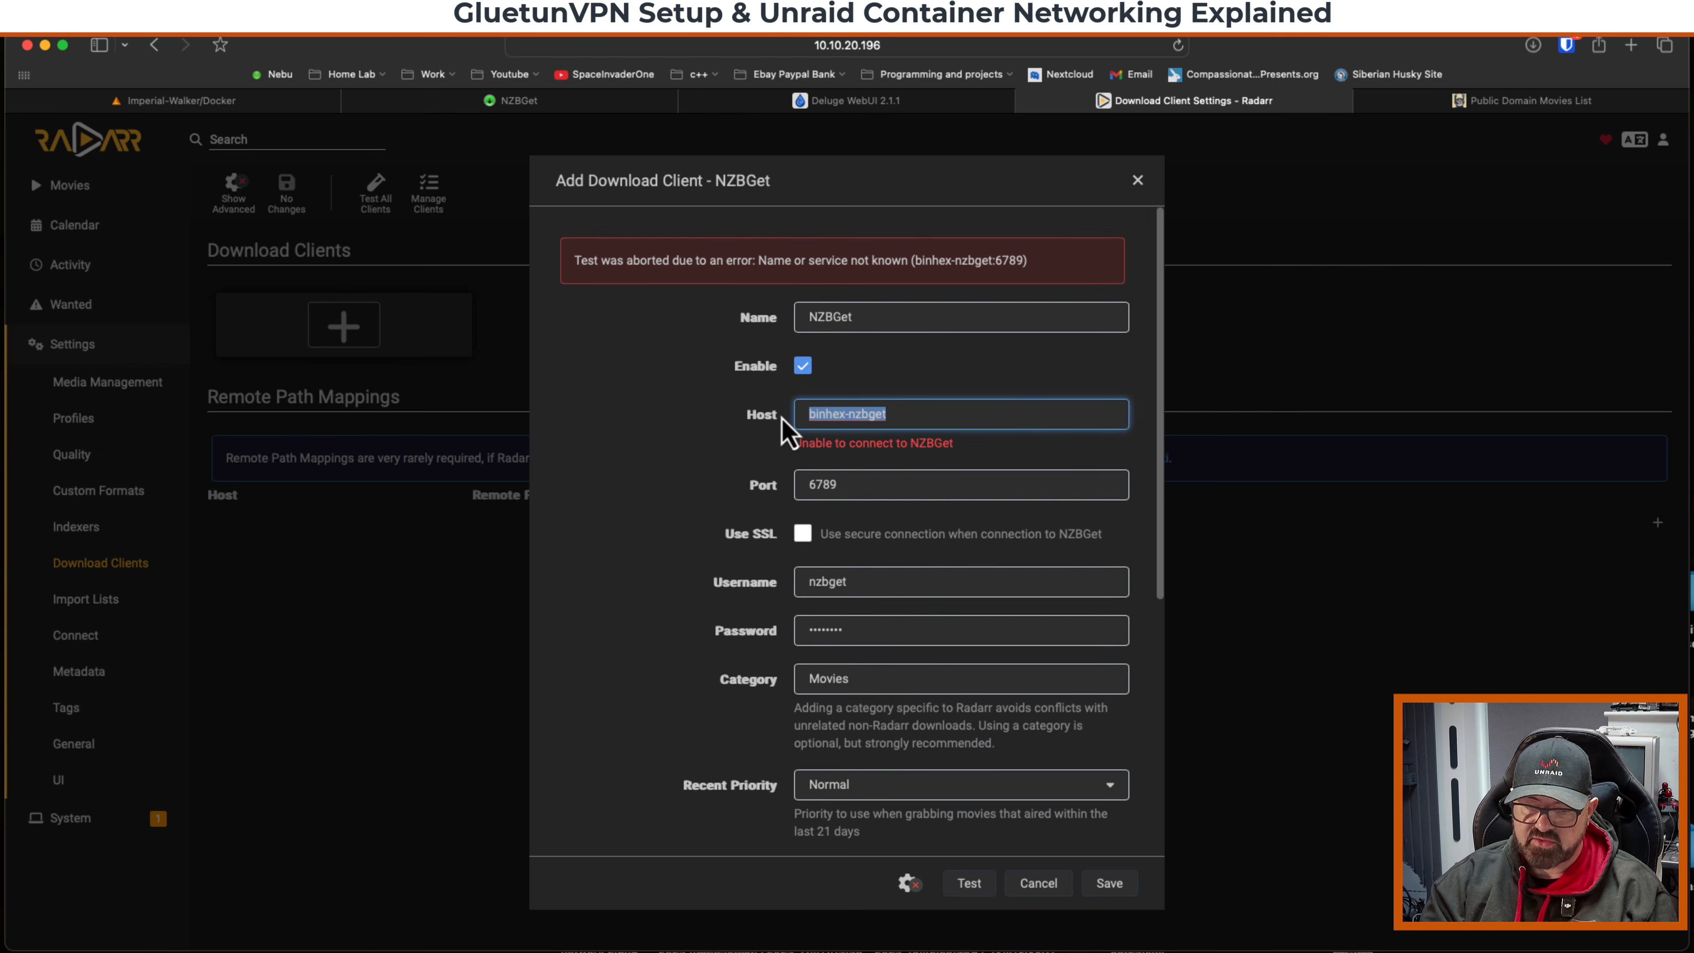
pyautogui.write('10.10.20.196')
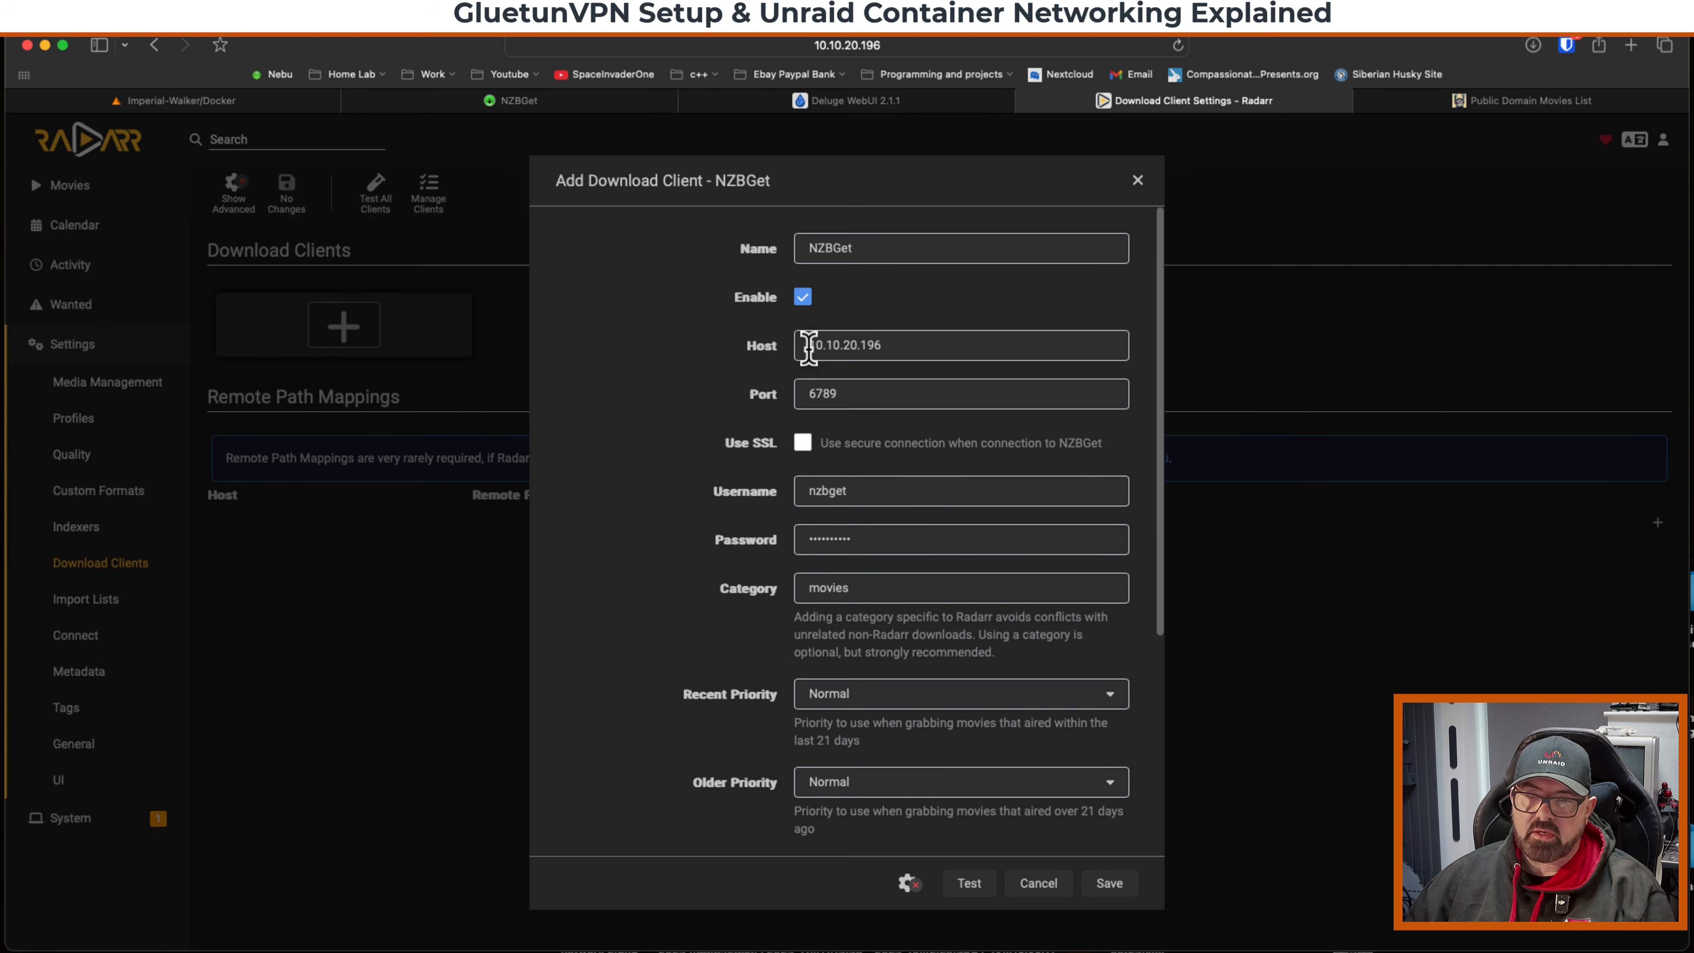
pyautogui.click(1113, 884)
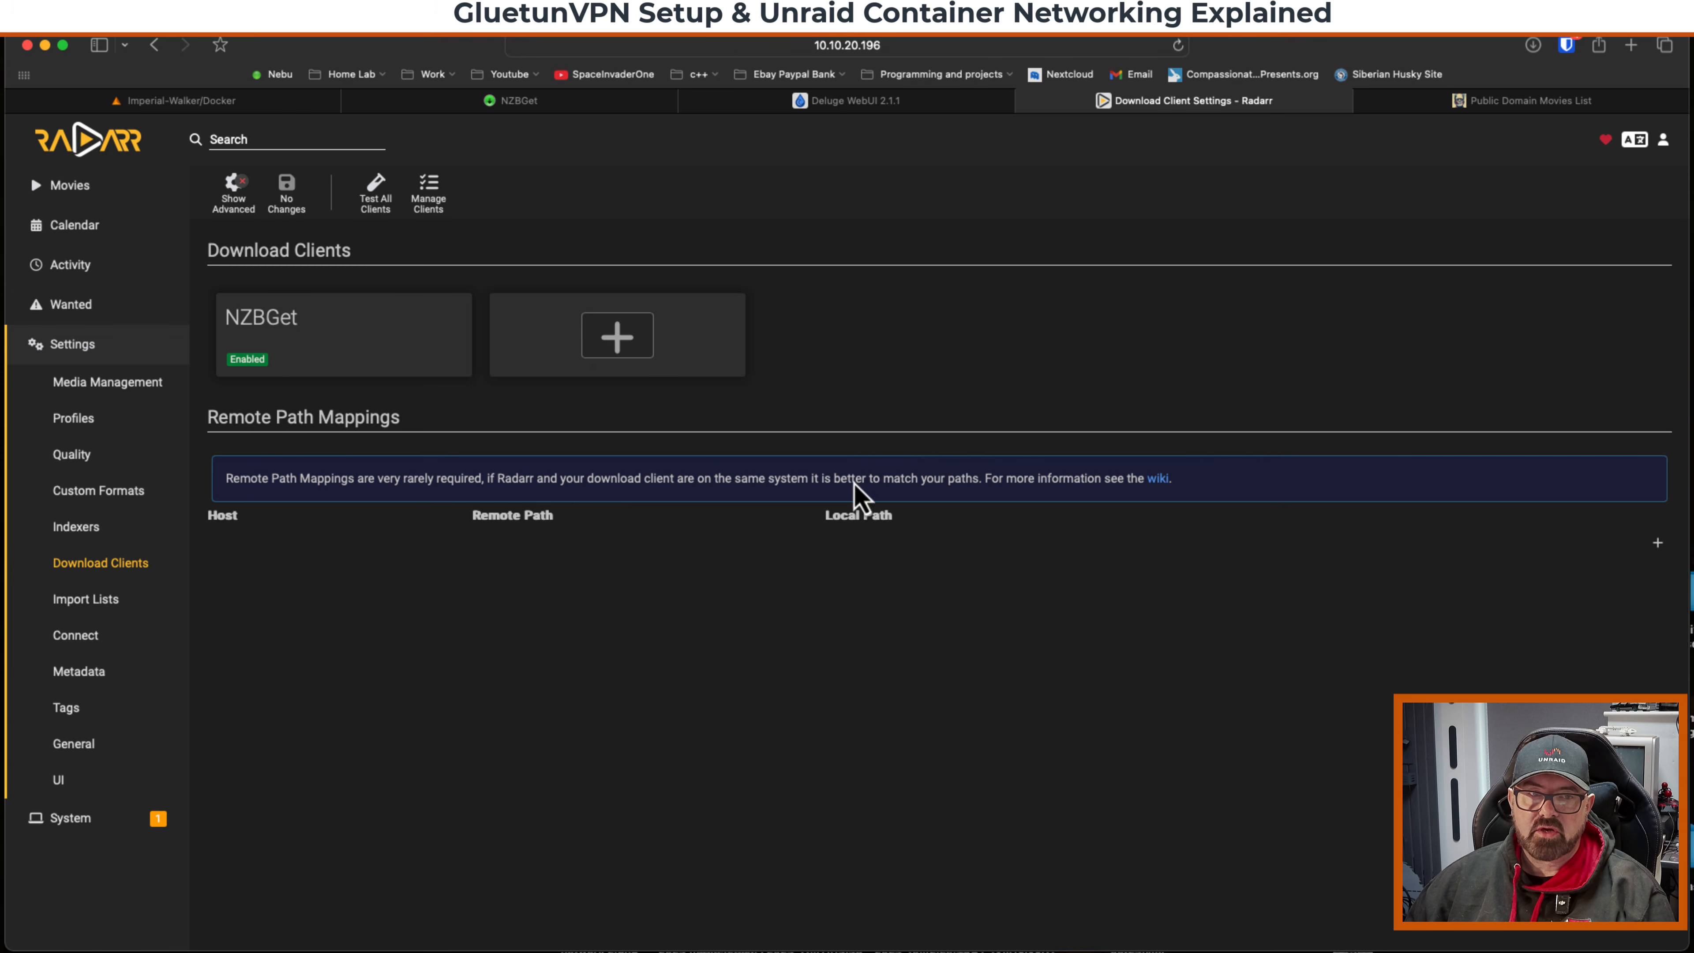
# Open the Ben-Hur: A Tale of the Christ, 1925 film page from the Public Domain Movies list.
pyautogui.click(63, 187)
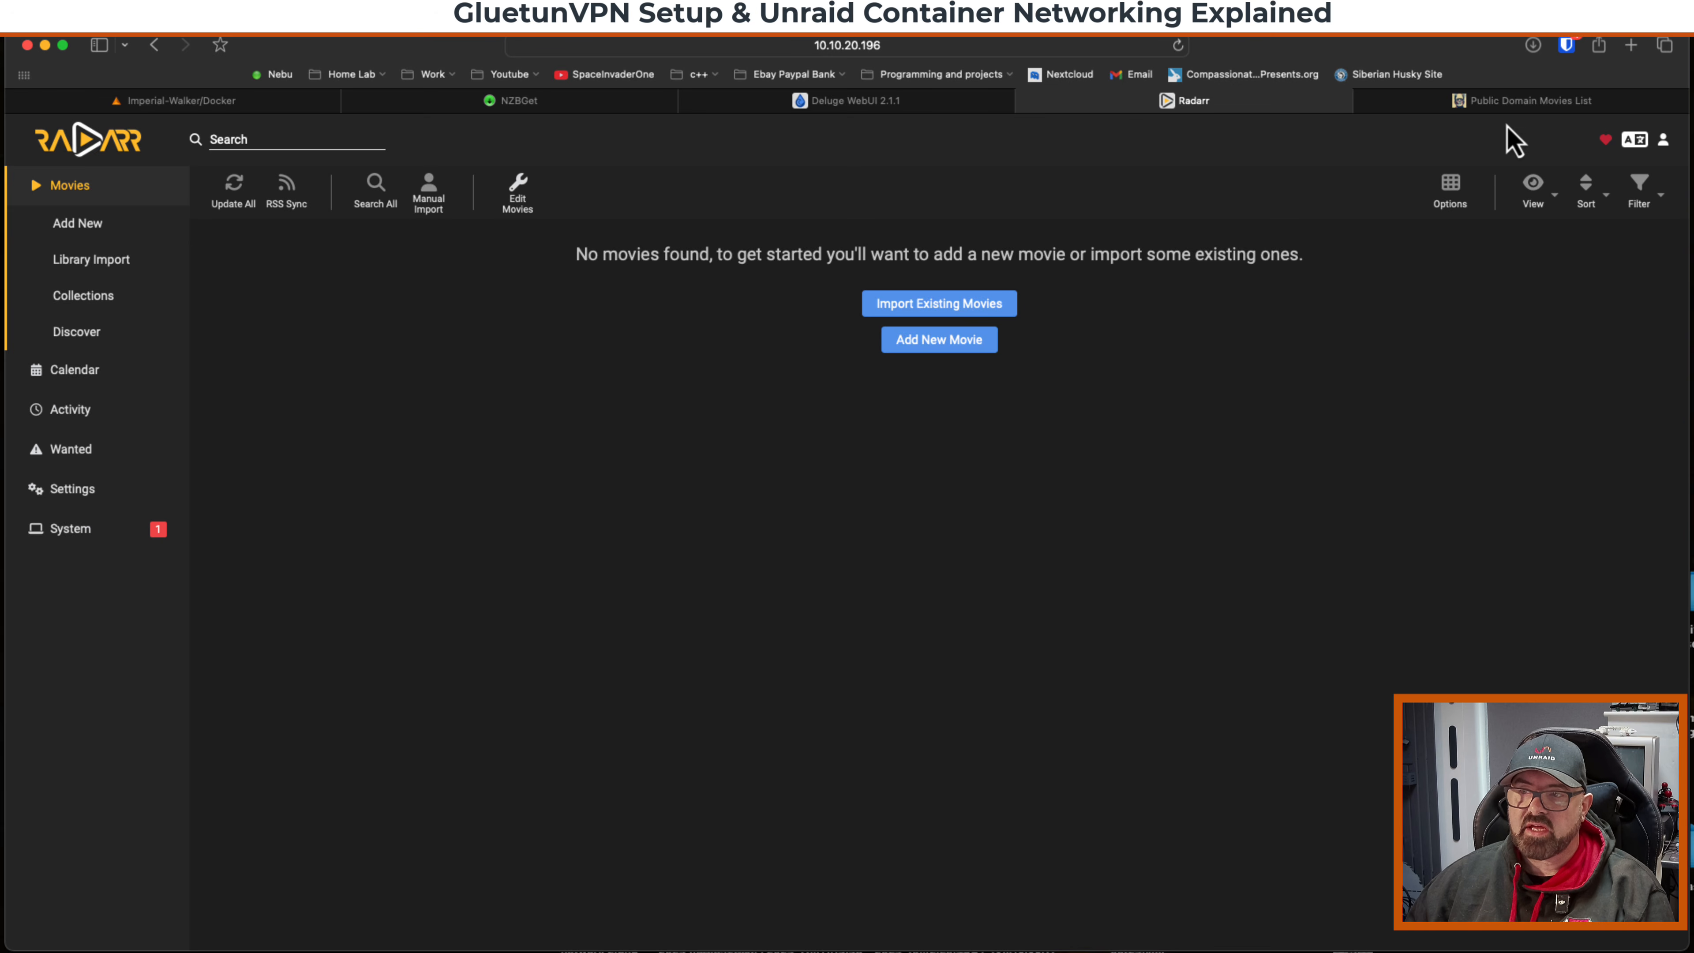
pyautogui.click(1502, 103)
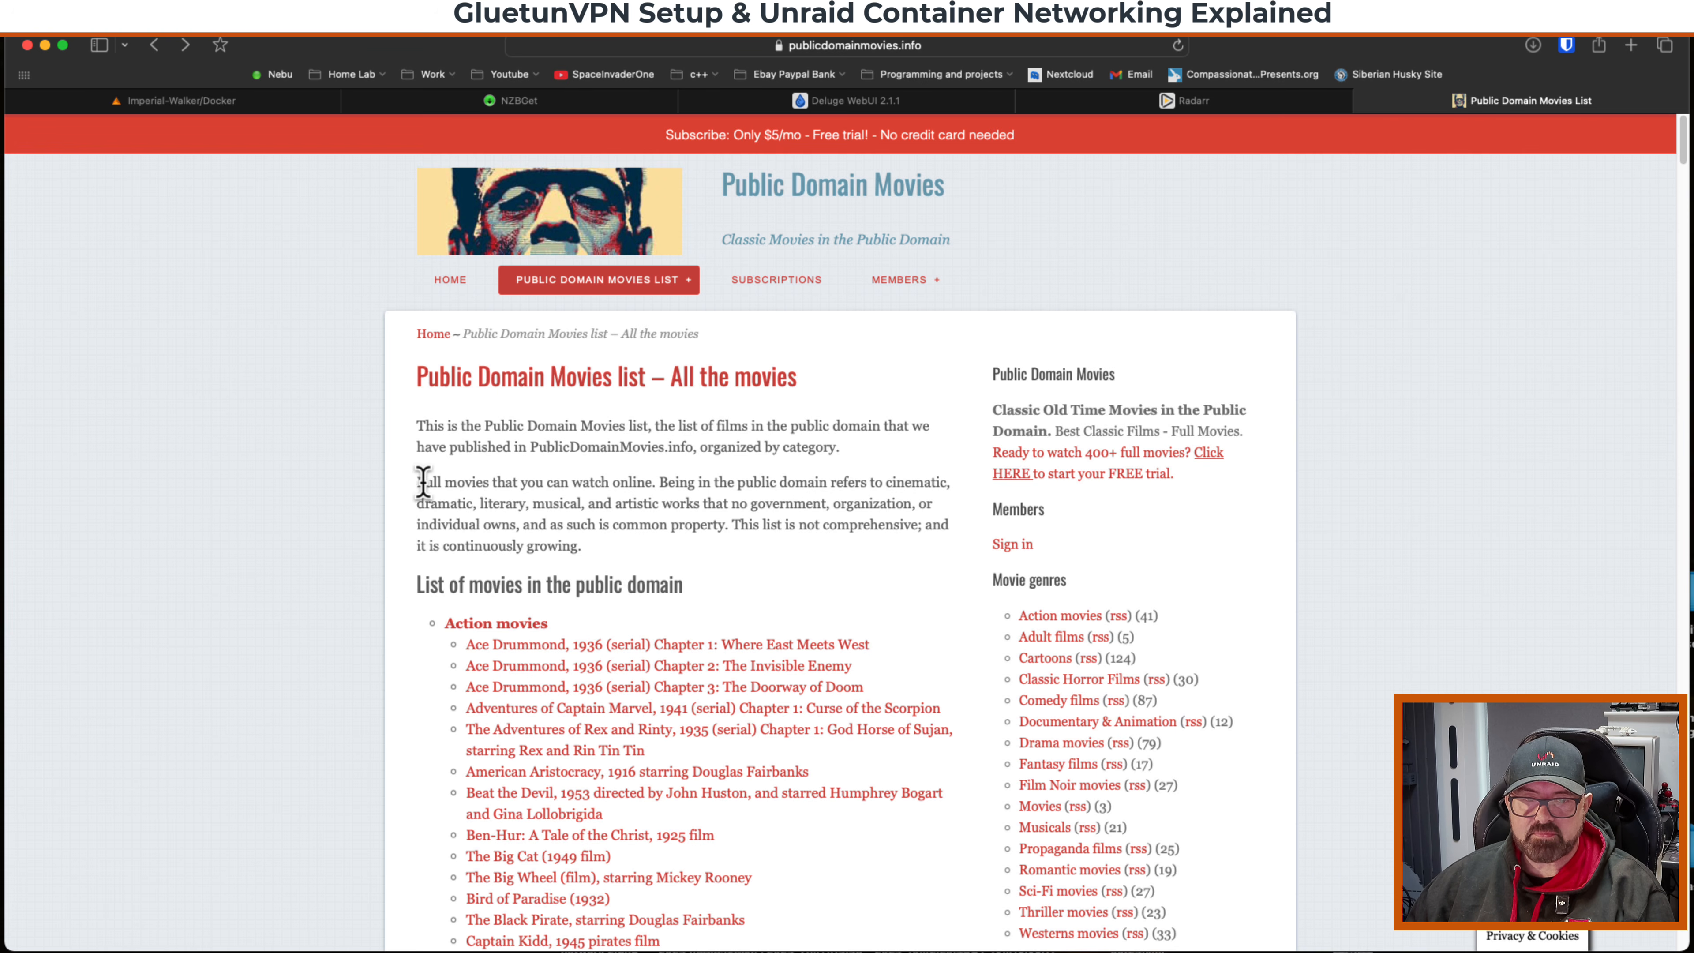
pyautogui.moveTo(420, 482); pyautogui.dragTo(582, 546)
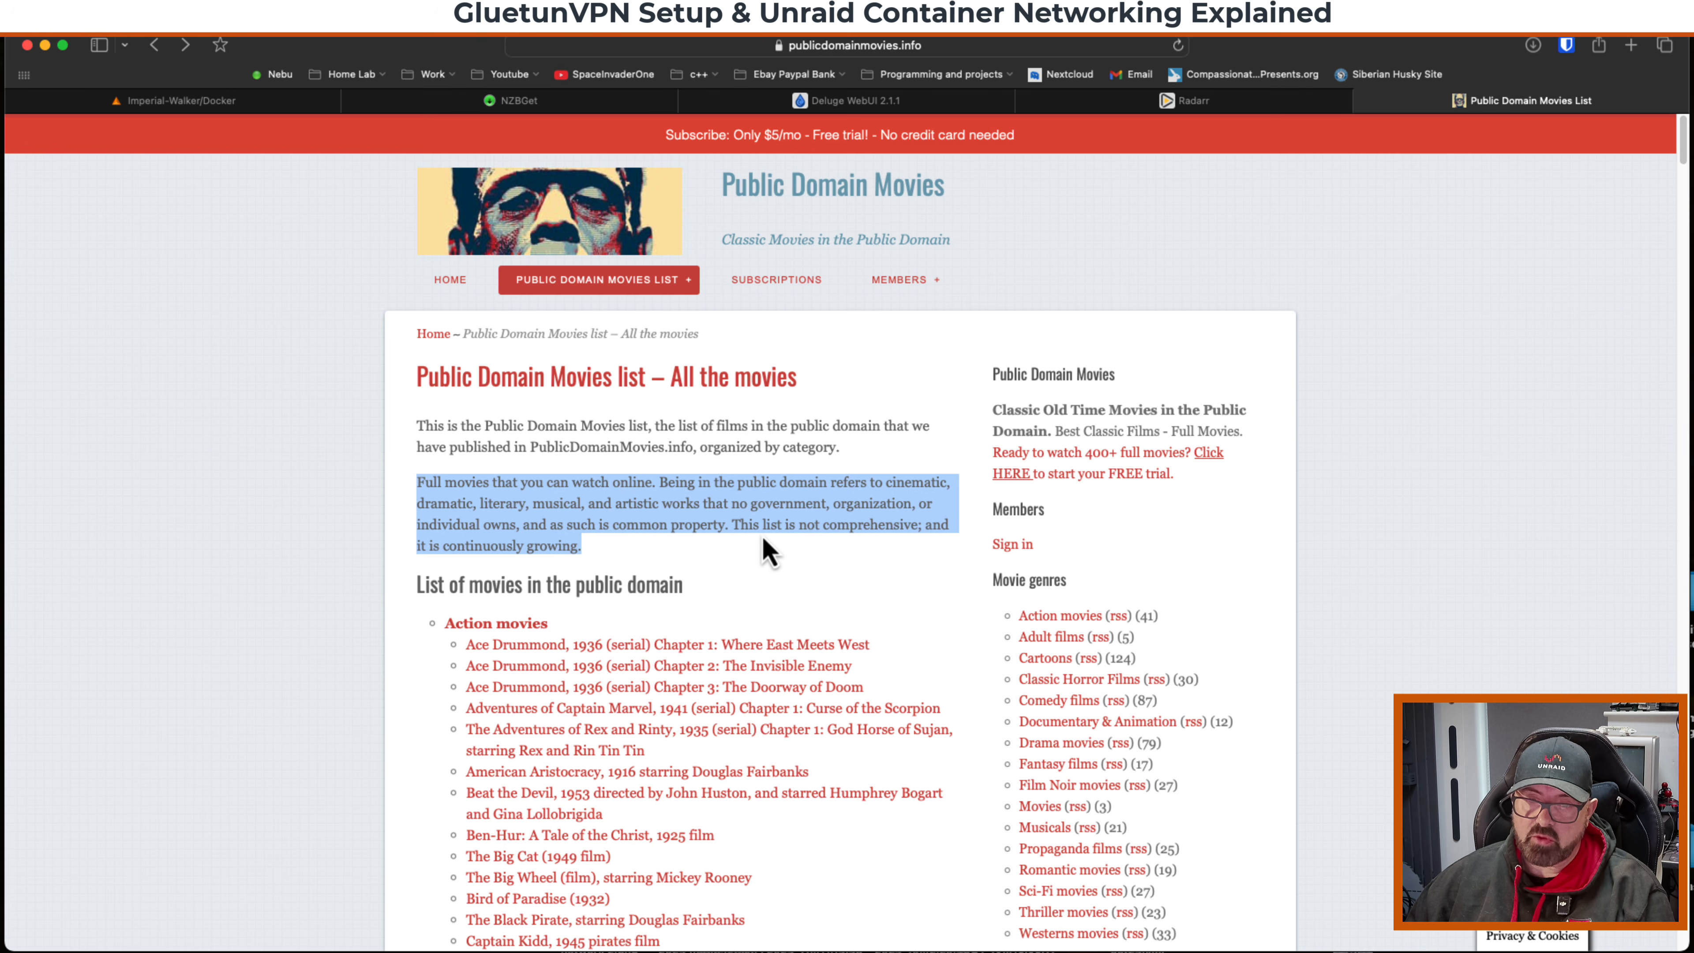
pyautogui.click(744, 559)
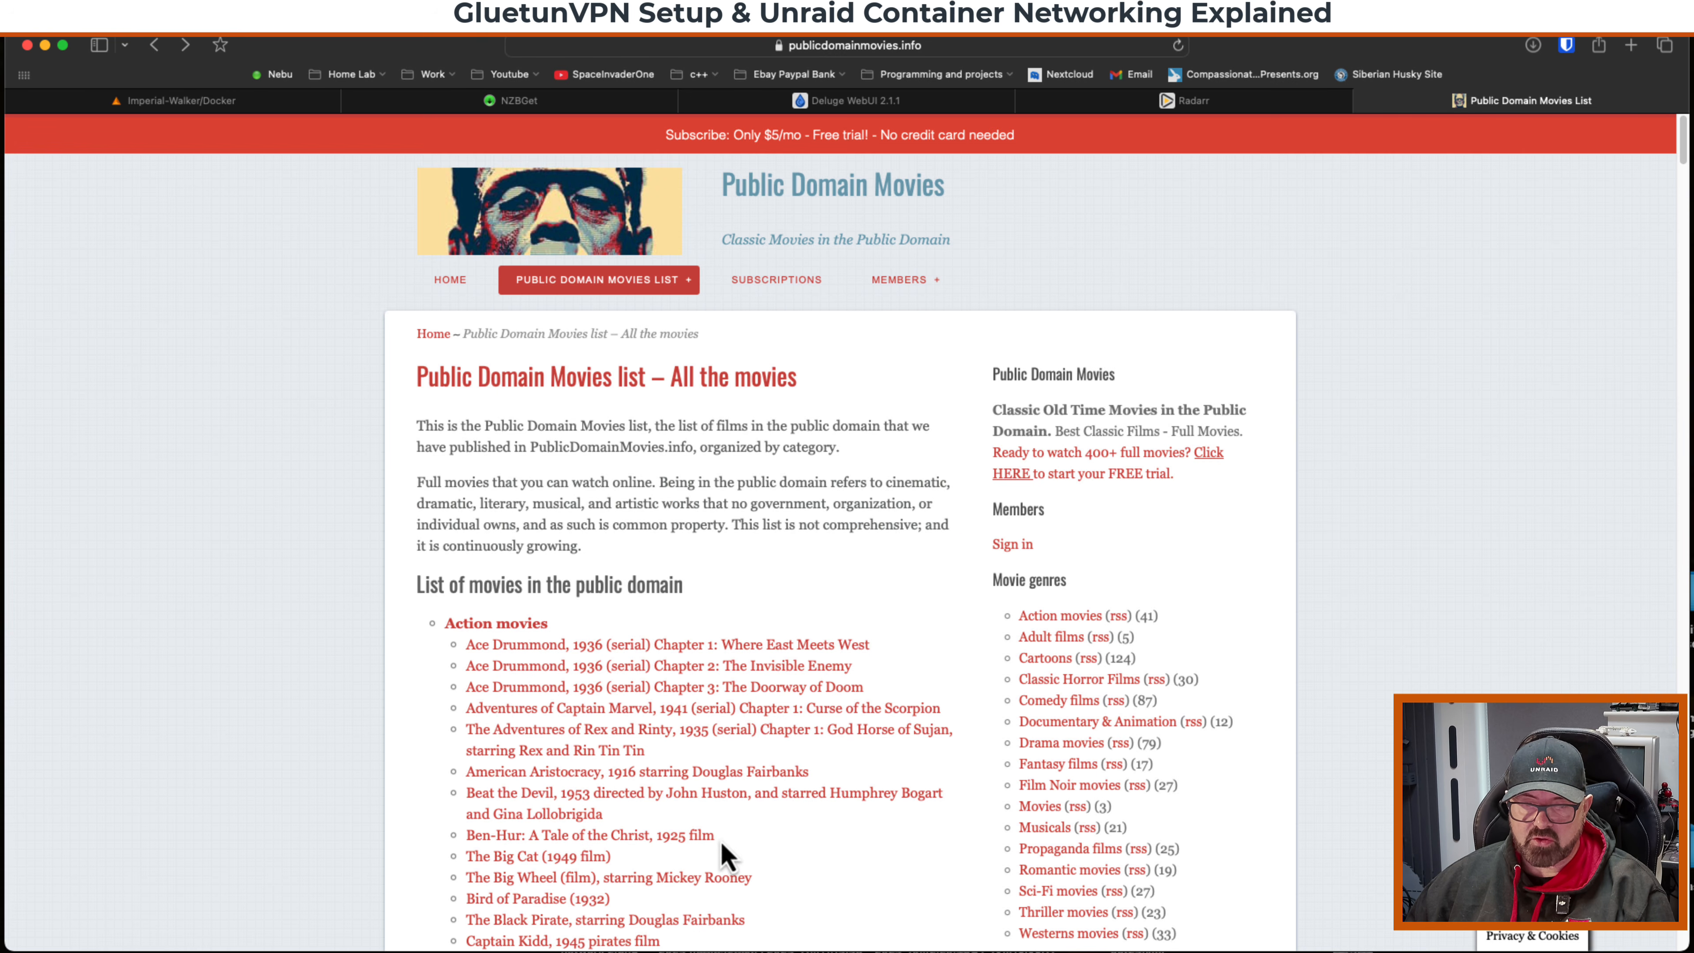
pyautogui.click(577, 838)
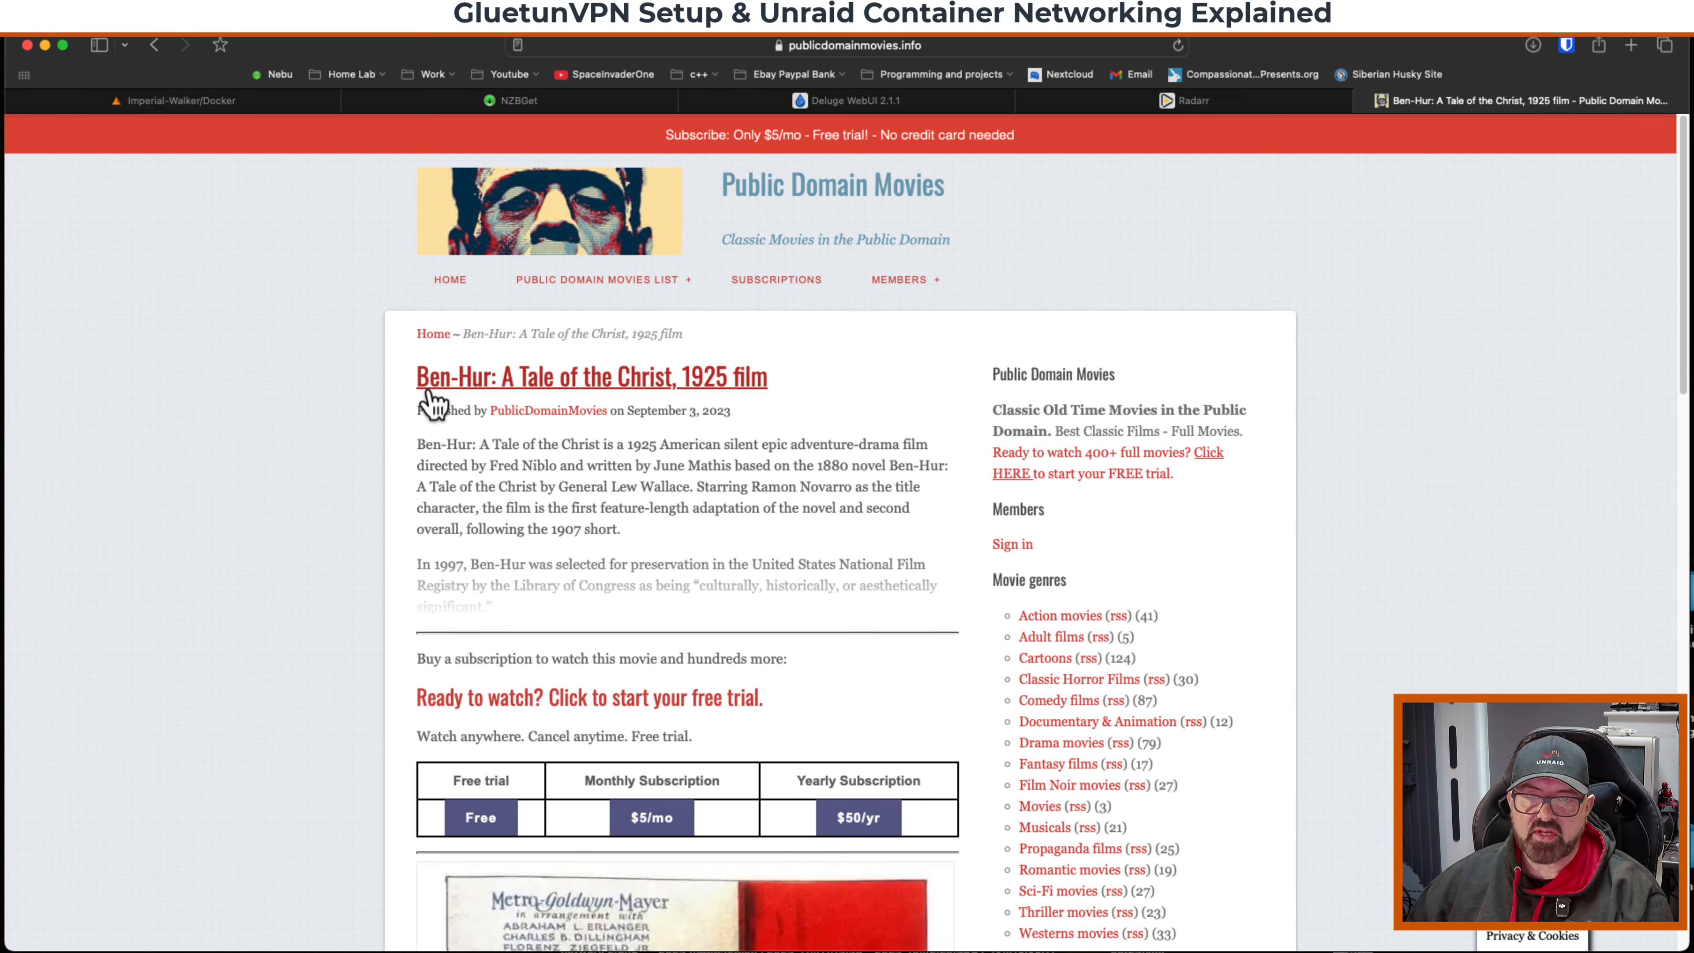
pyautogui.hotkey('ctrl', 'shift', 'Tab')
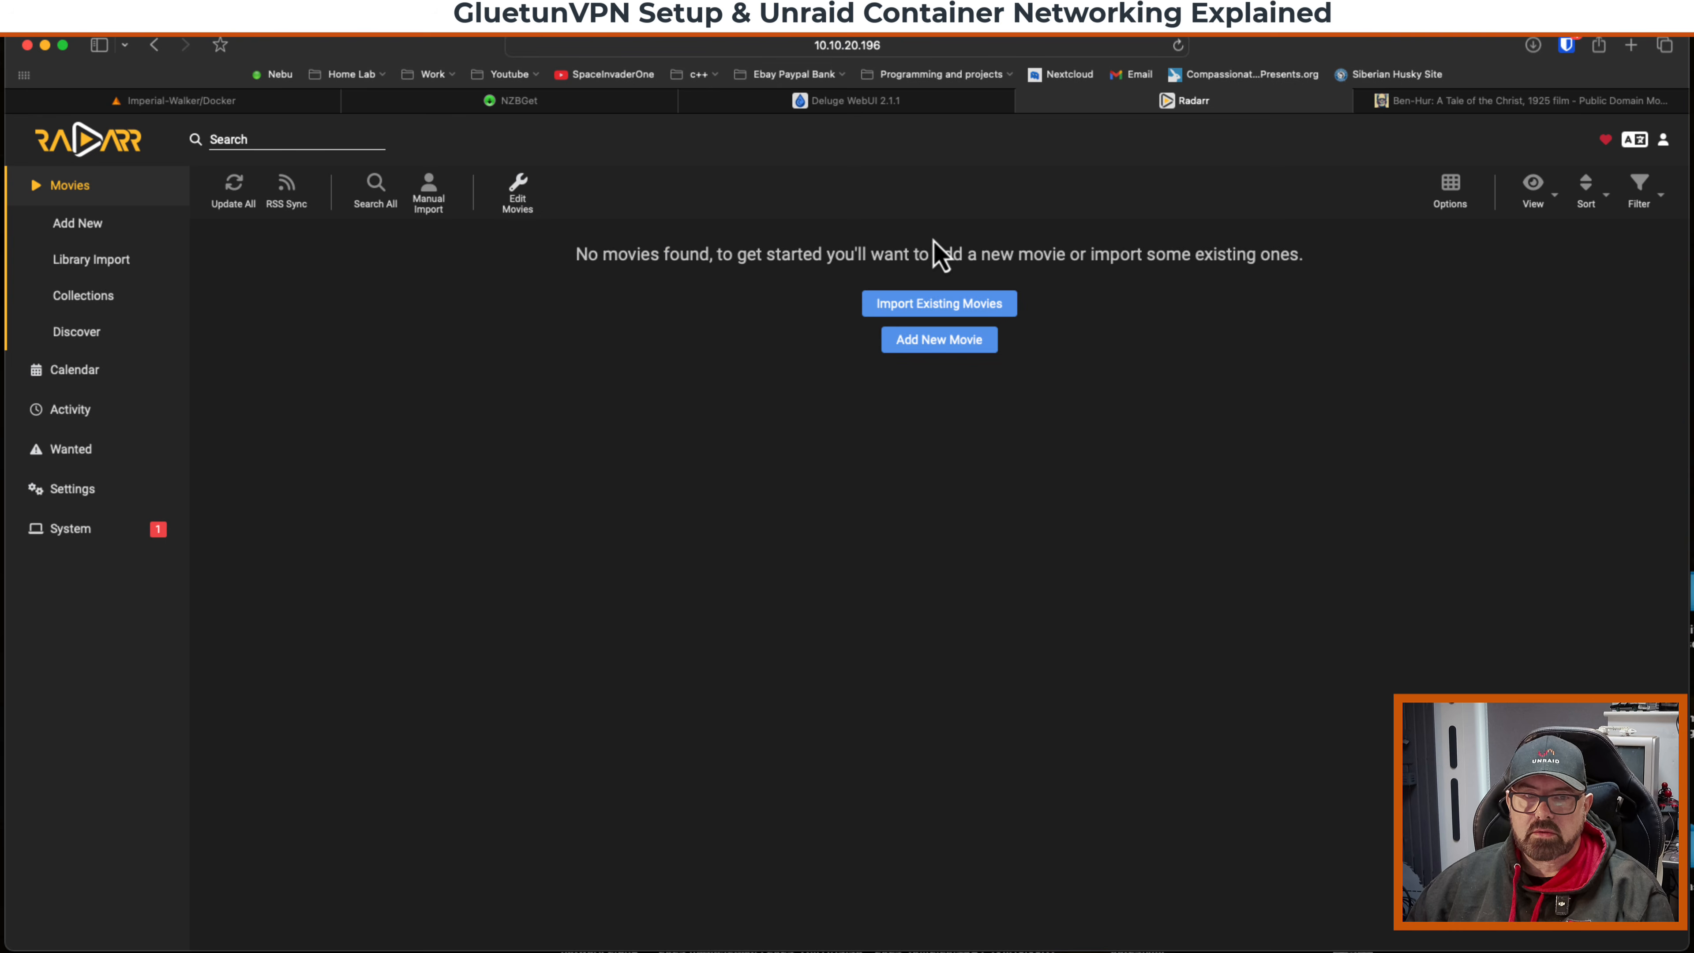
# Add the movie Ben-Hur: A Tale of the Christ (1925) in Radarr with search for missing movie enabled.
pyautogui.click(79, 224)
pyautogui.write('Ben-Hur: A Tale of the Christ')
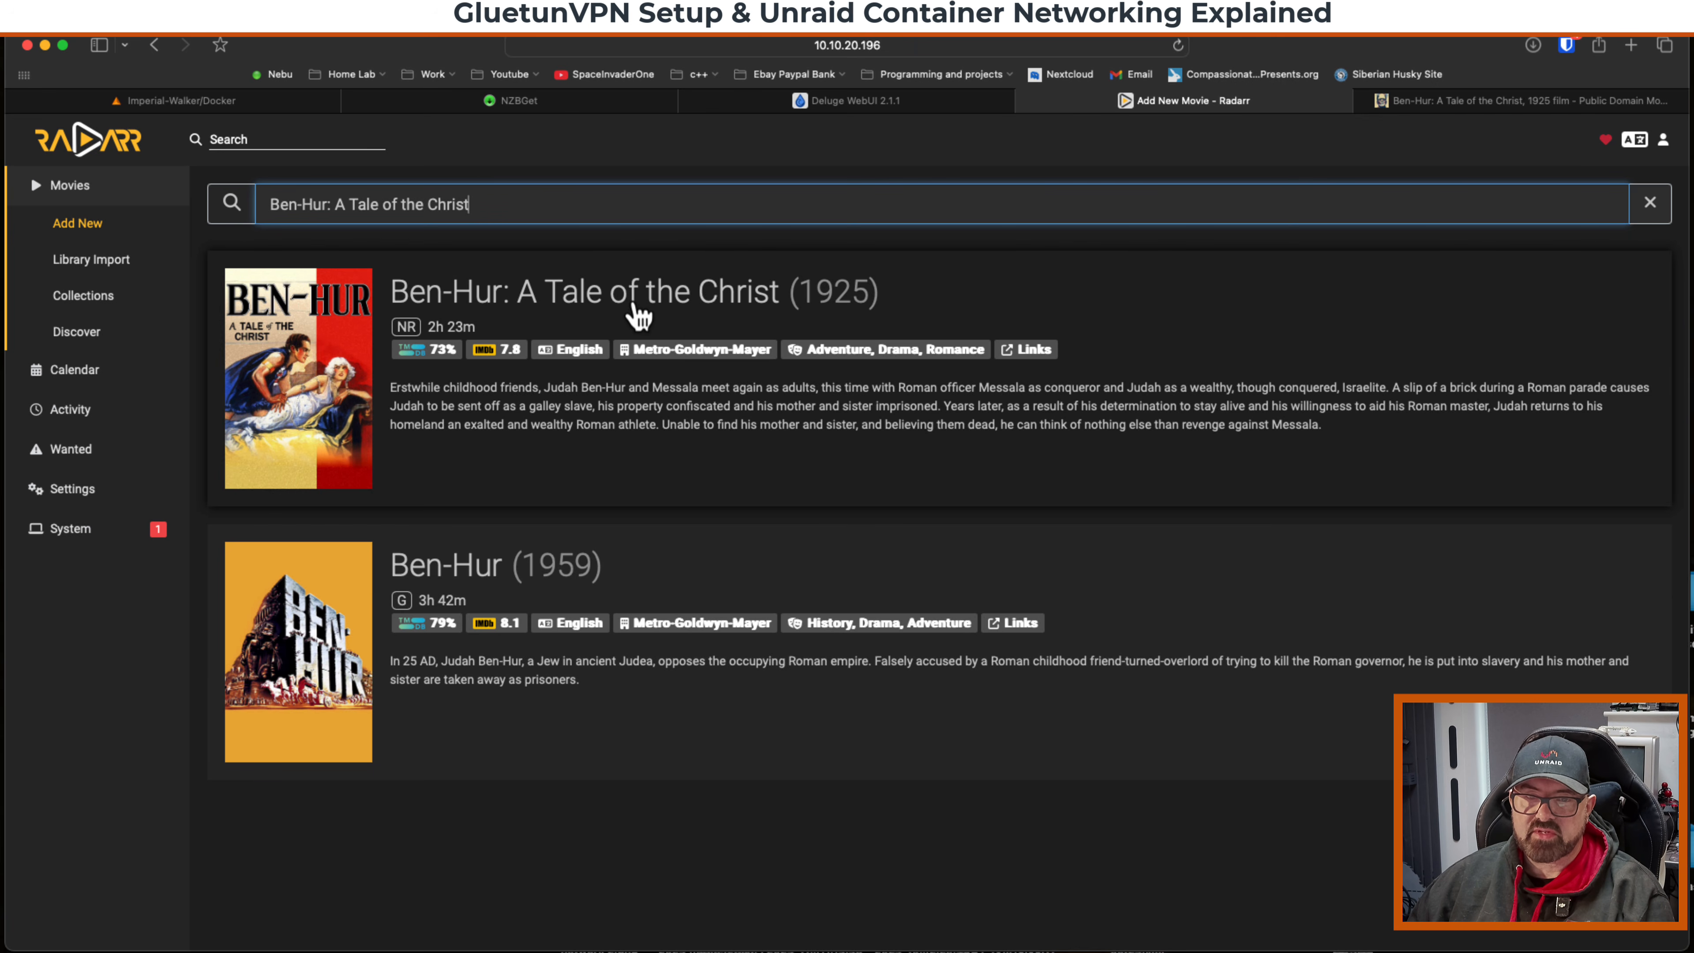
pyautogui.click(733, 308)
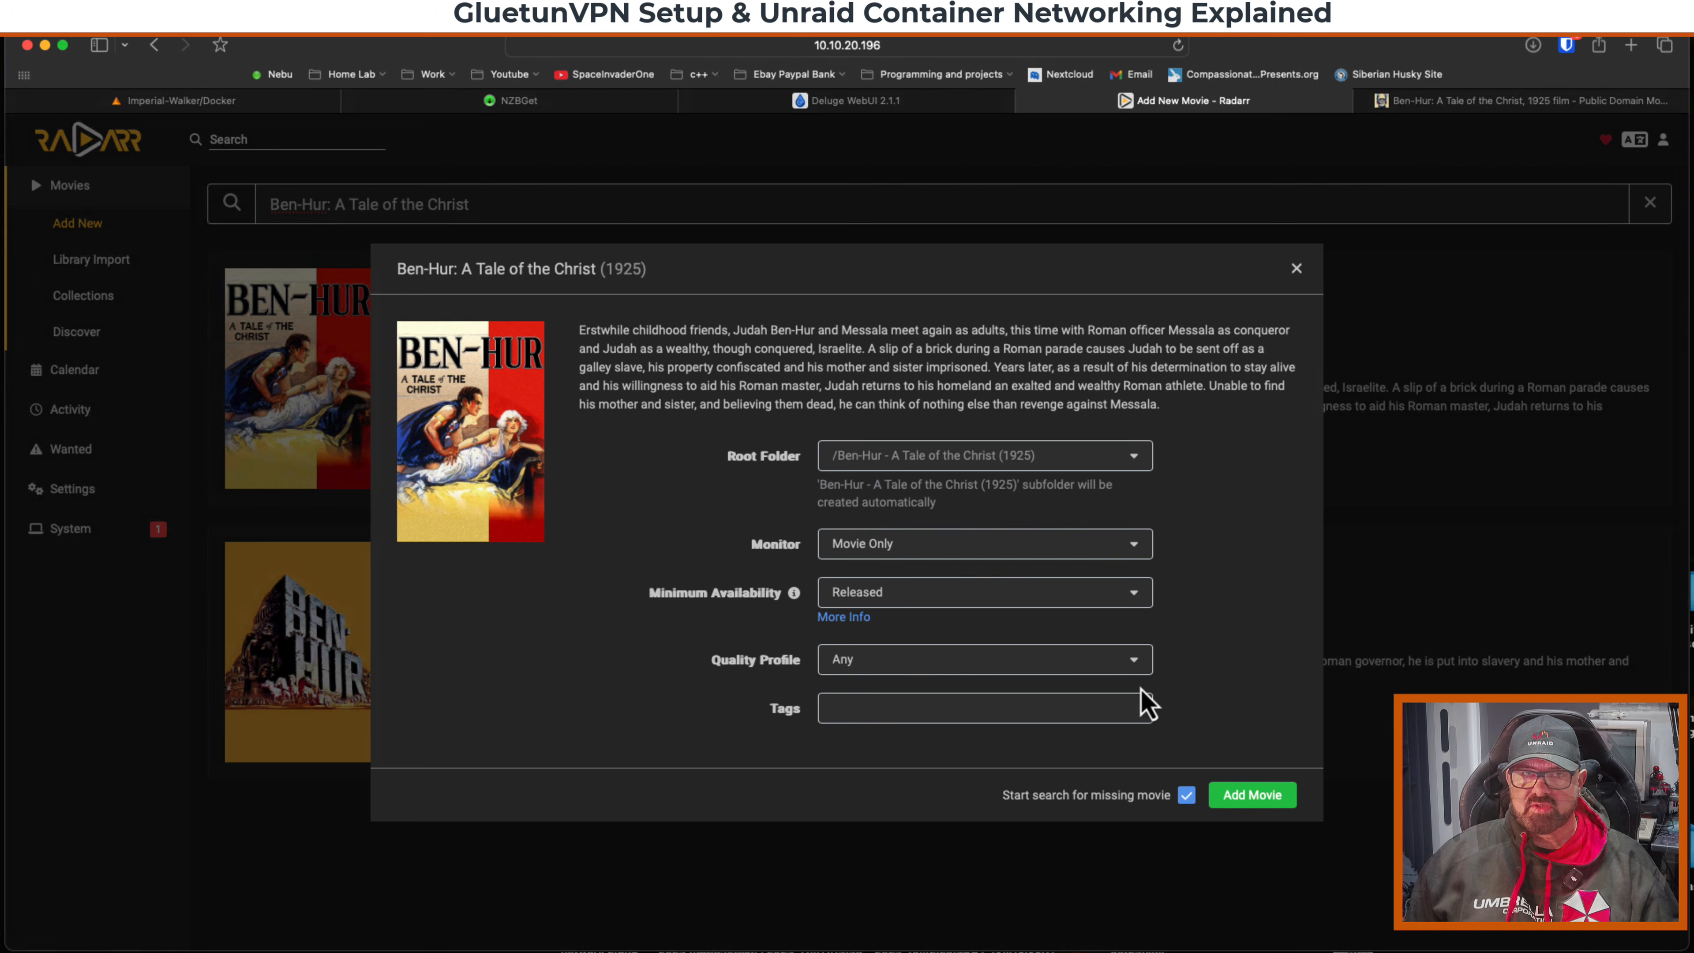
pyautogui.click(1239, 794)
# Grab the movie's nzbplanet.net release through interactive search and view its download in NZBGet.
pyautogui.click(340, 190)
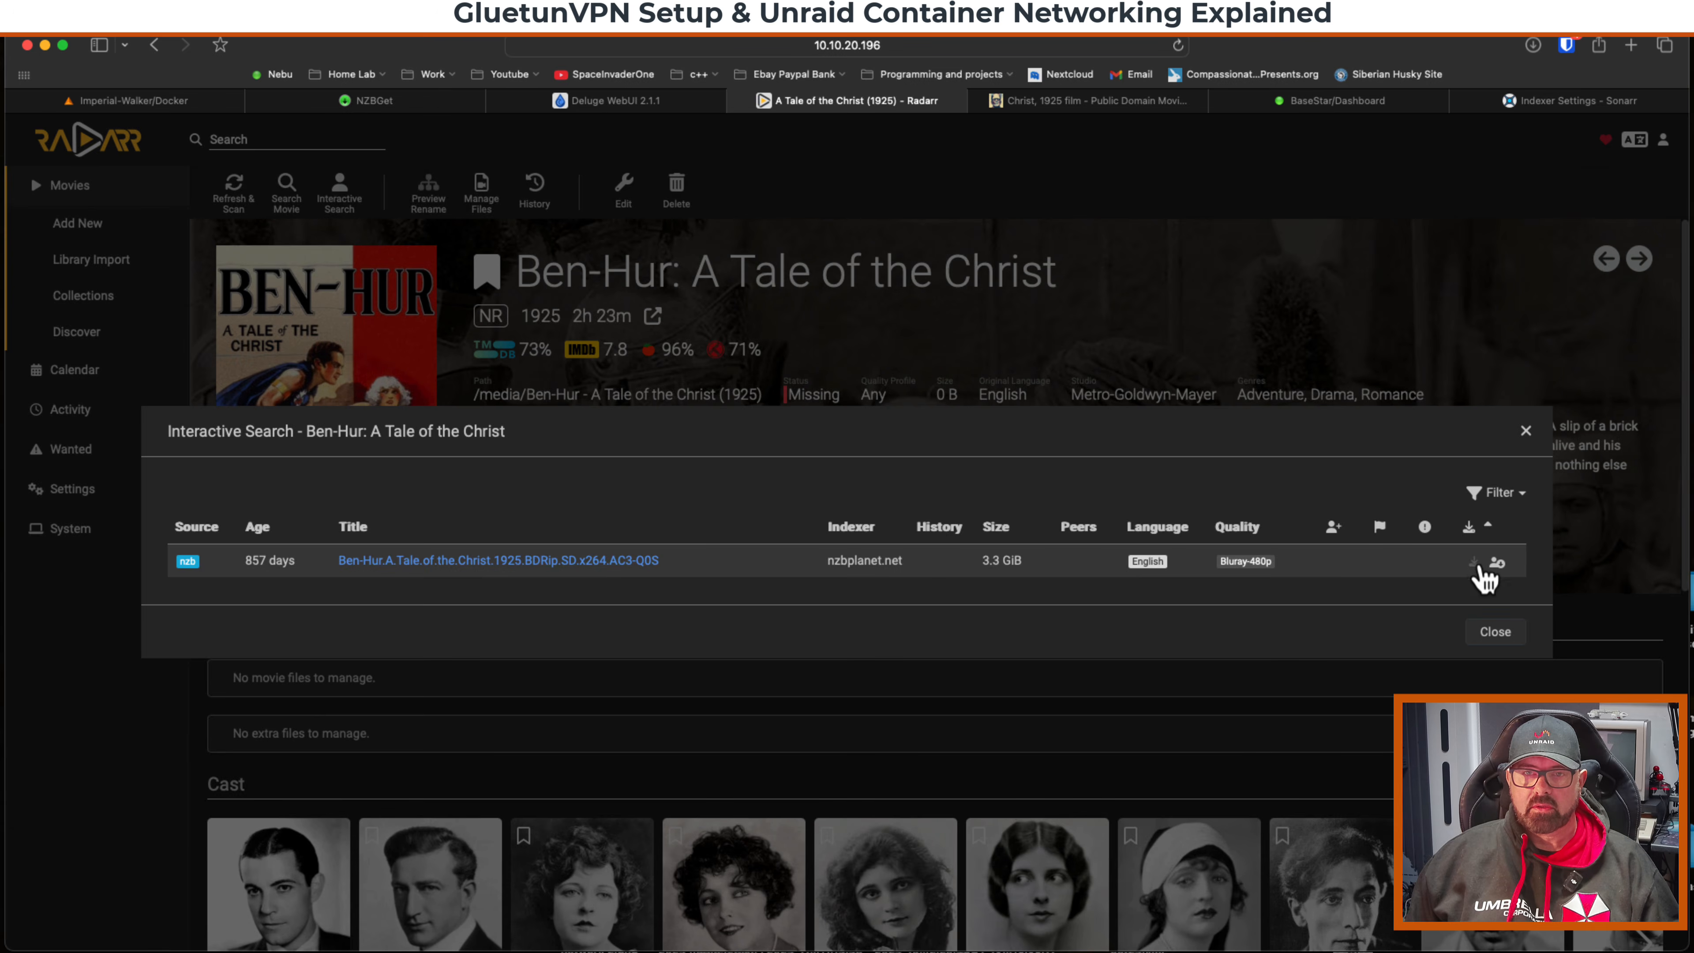
pyautogui.click(1491, 566)
pyautogui.click(384, 100)
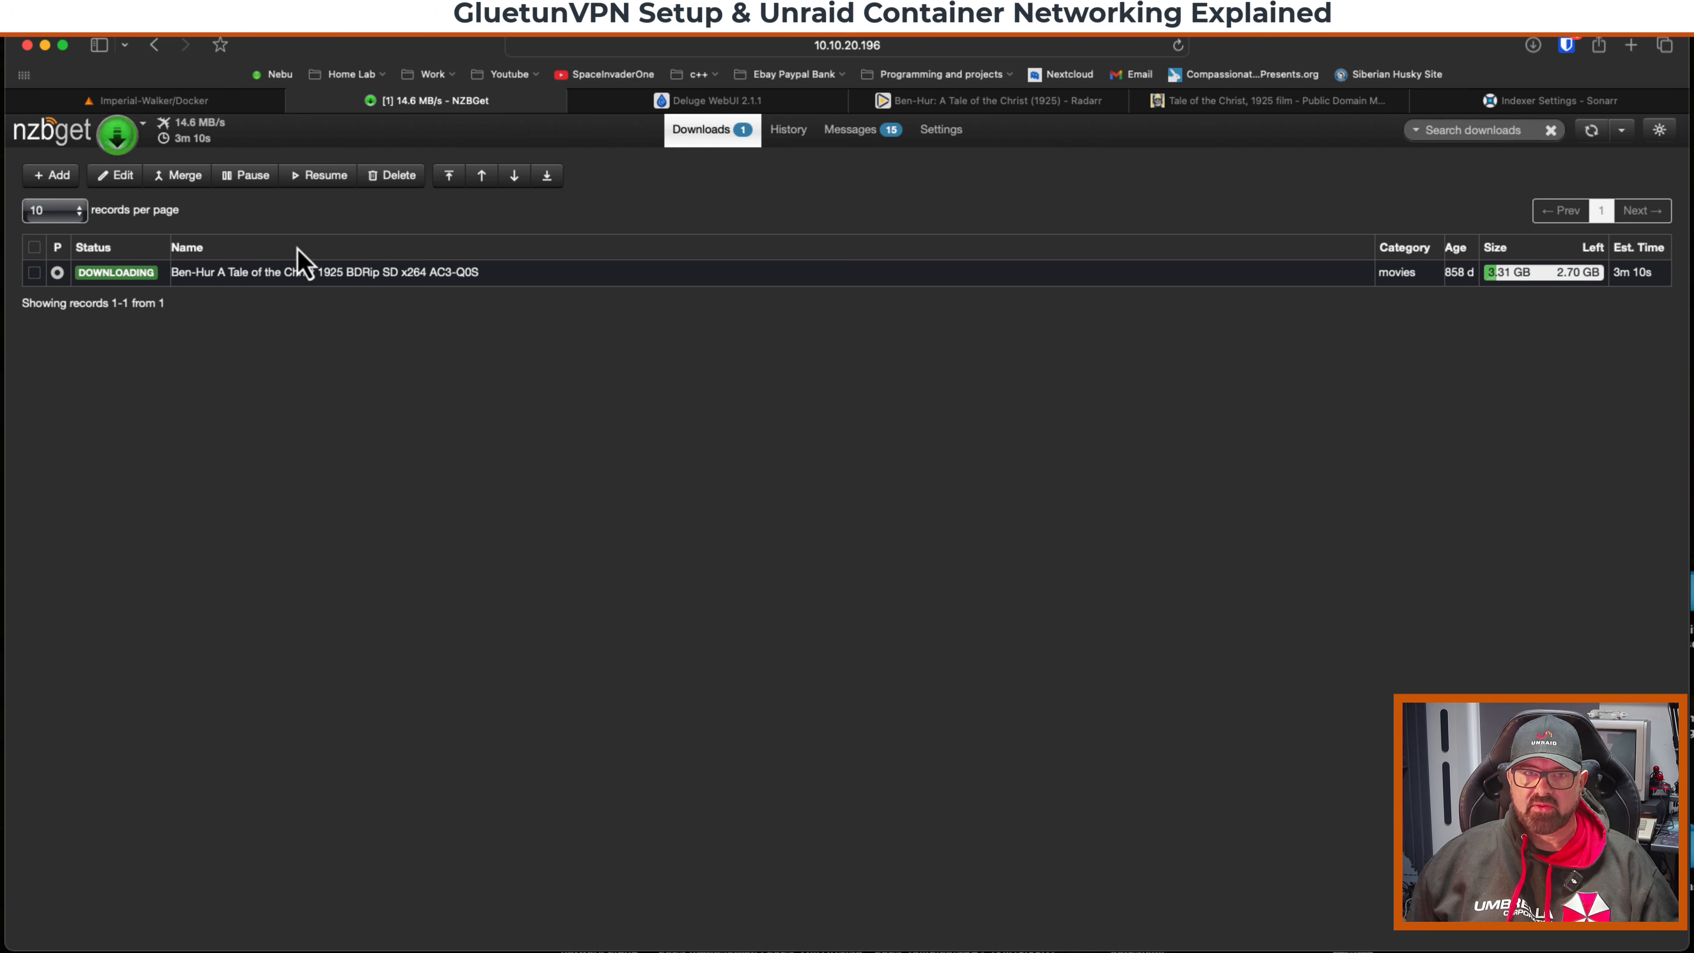
# Open the binhex-nzbget console, run curl ifconfig.io, select the returned IP, and close the console.
pyautogui.click(185, 105)
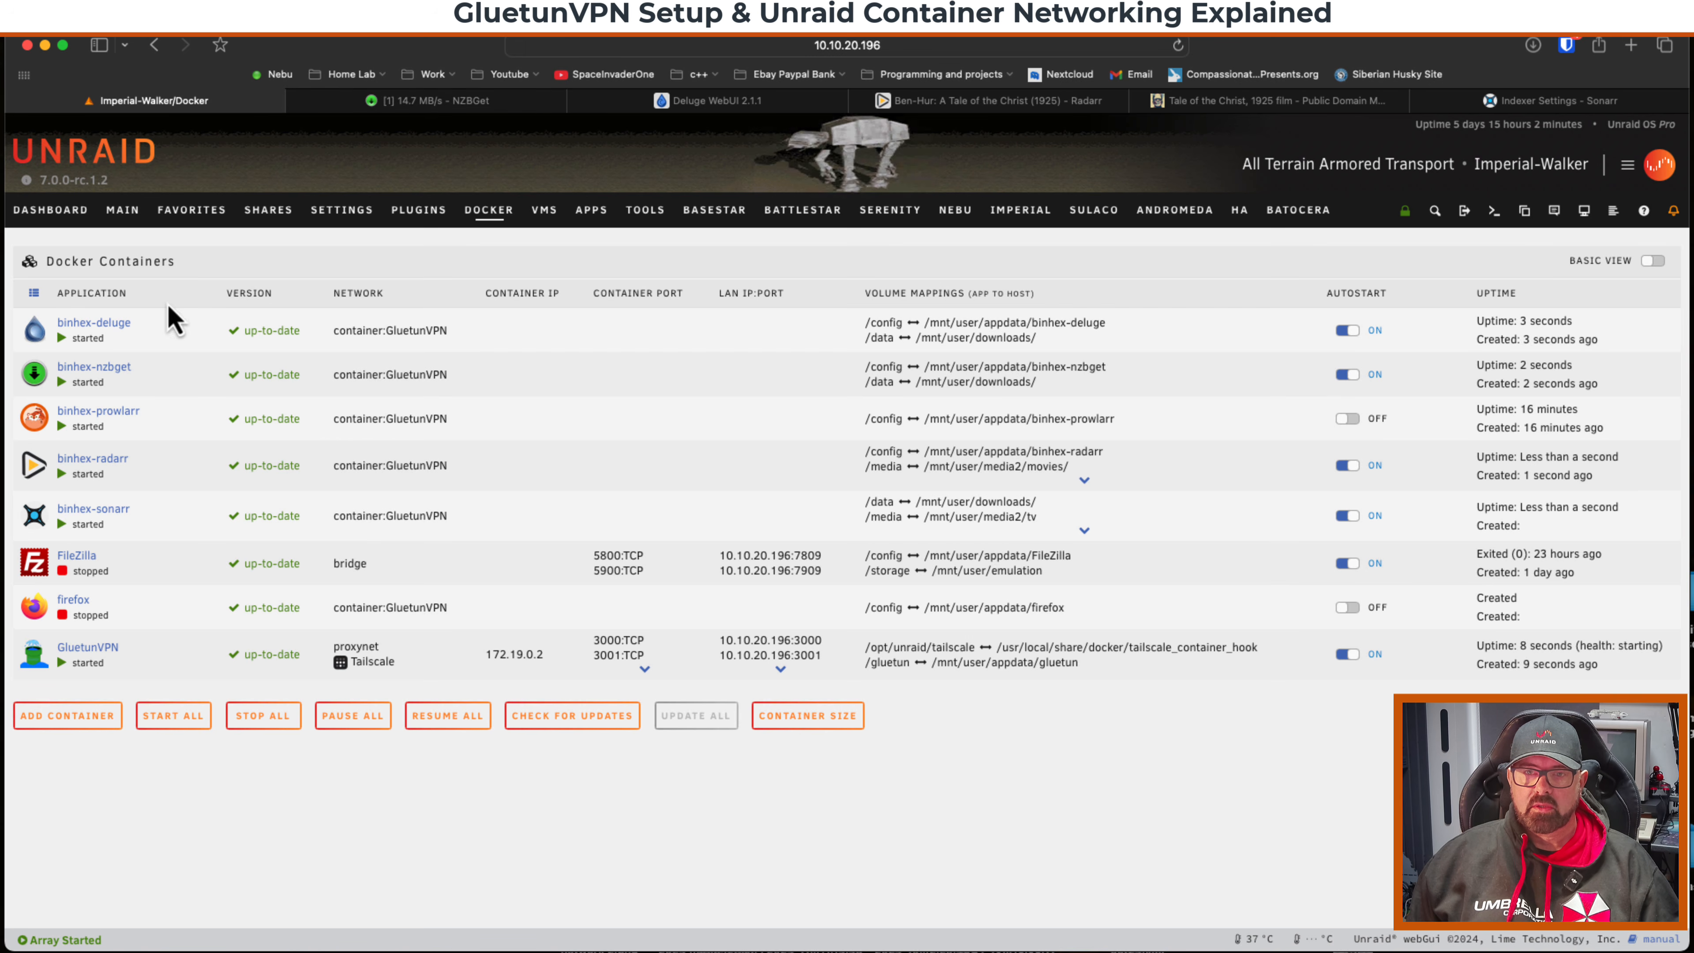
pyautogui.click(37, 374)
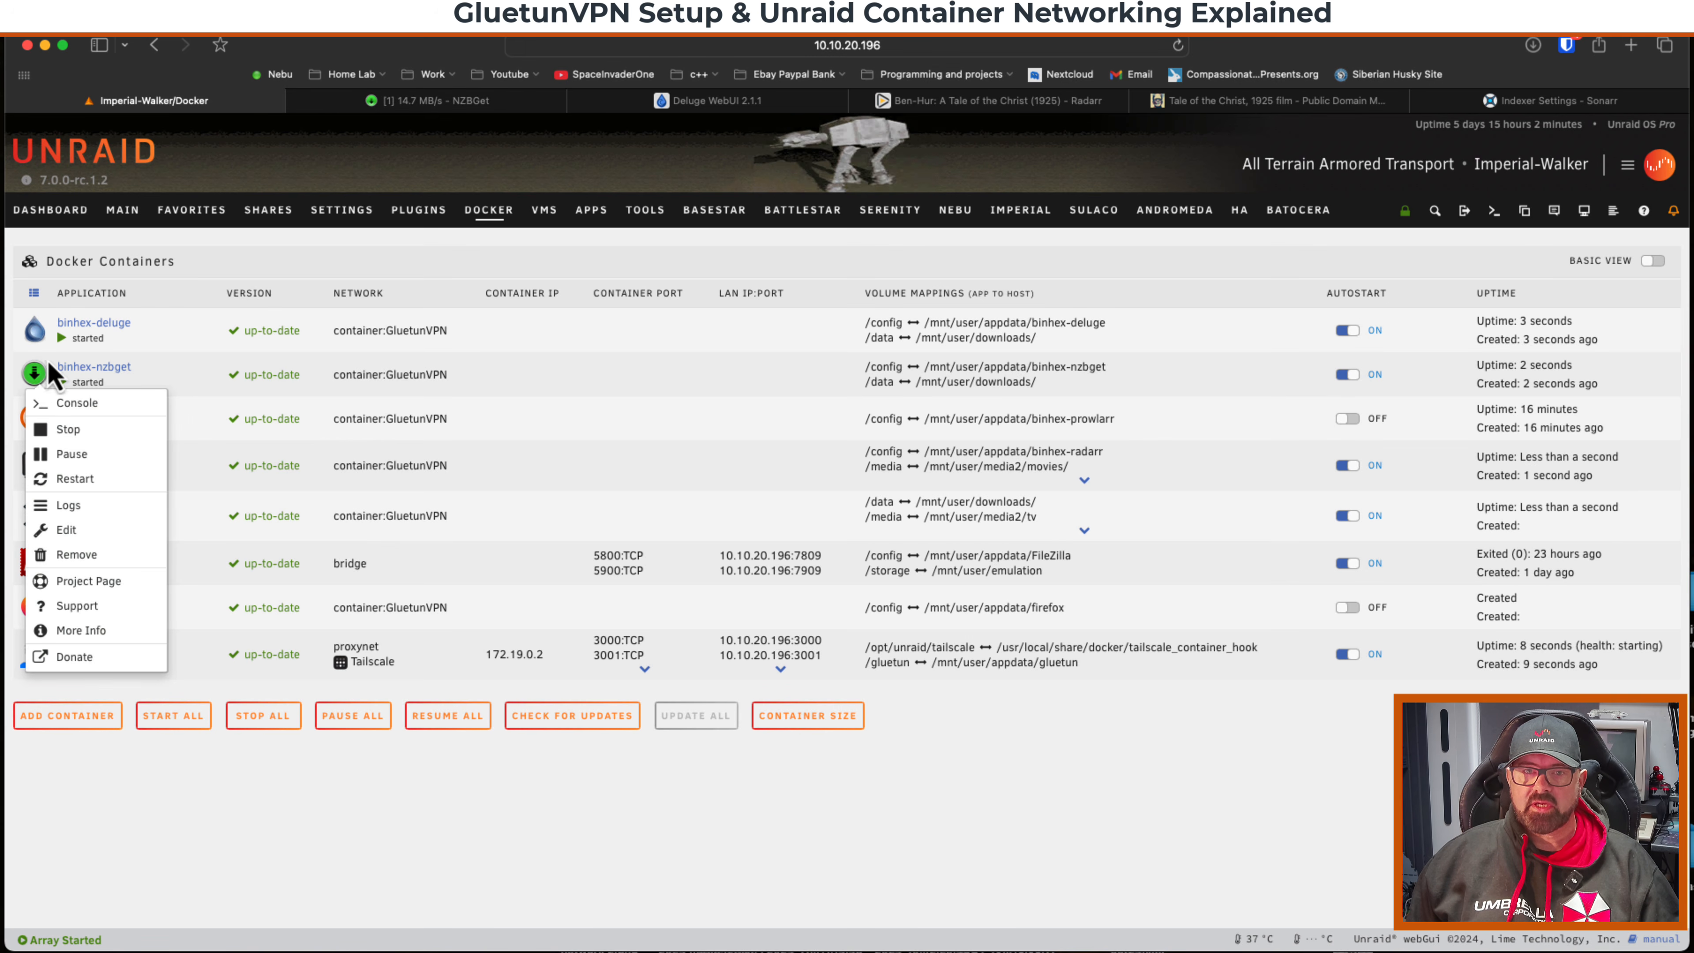
pyautogui.click(67, 402)
pyautogui.write('curl ')
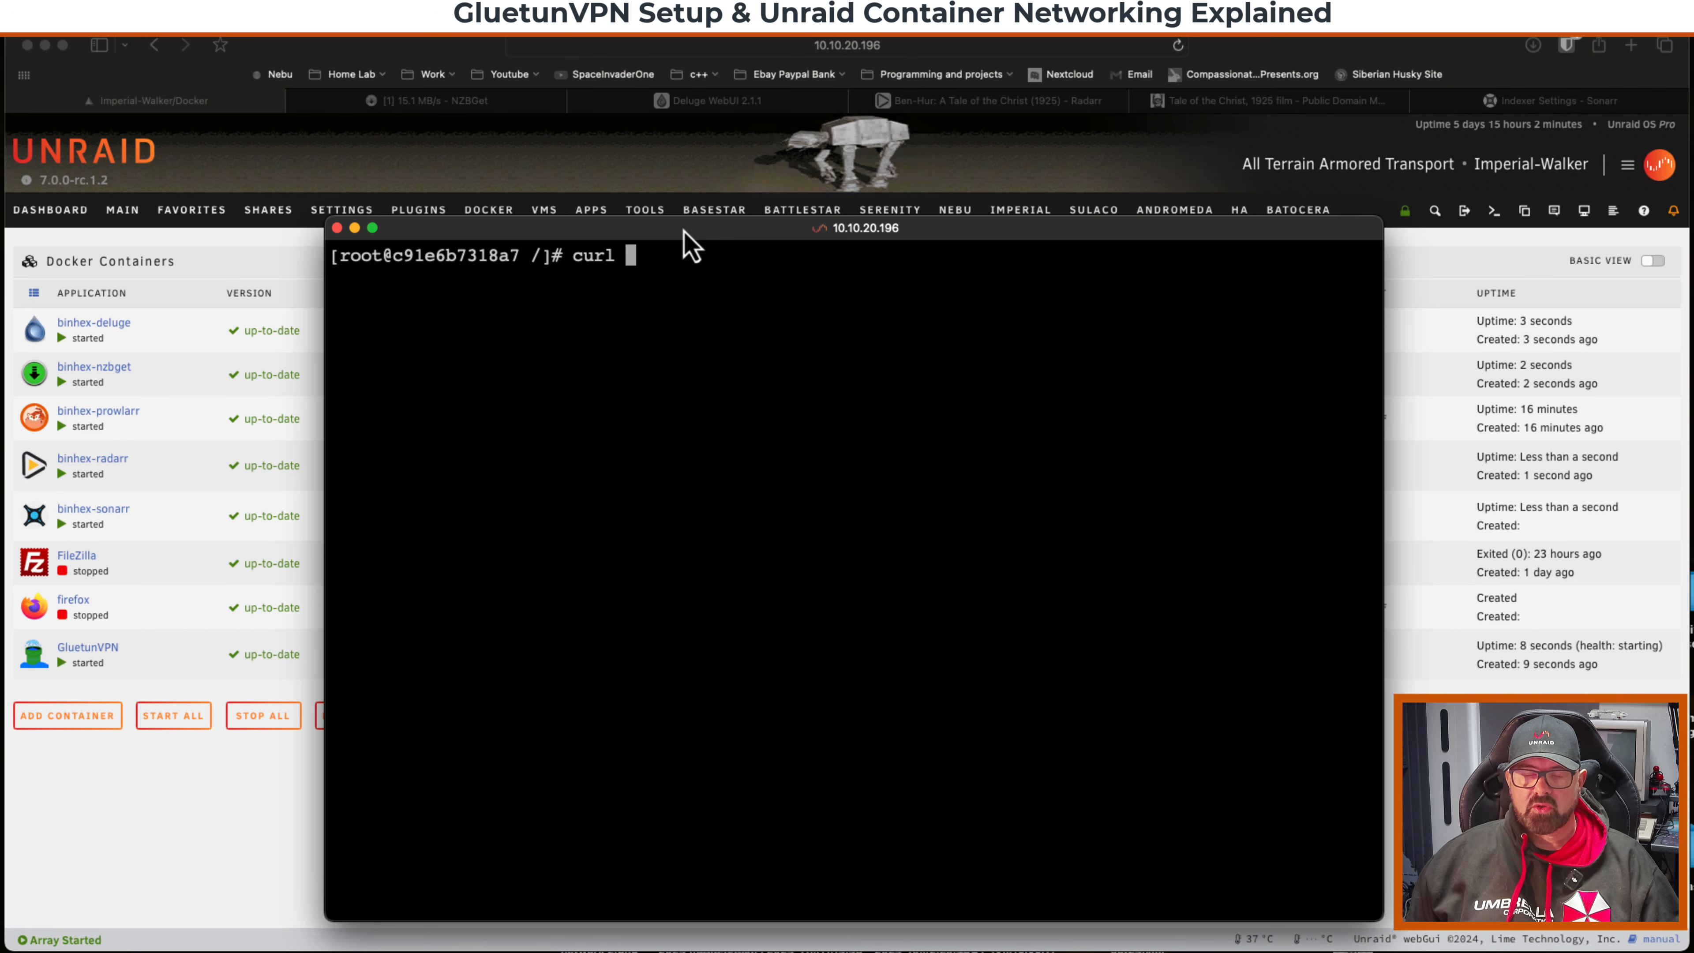
pyautogui.write('ifconfig')
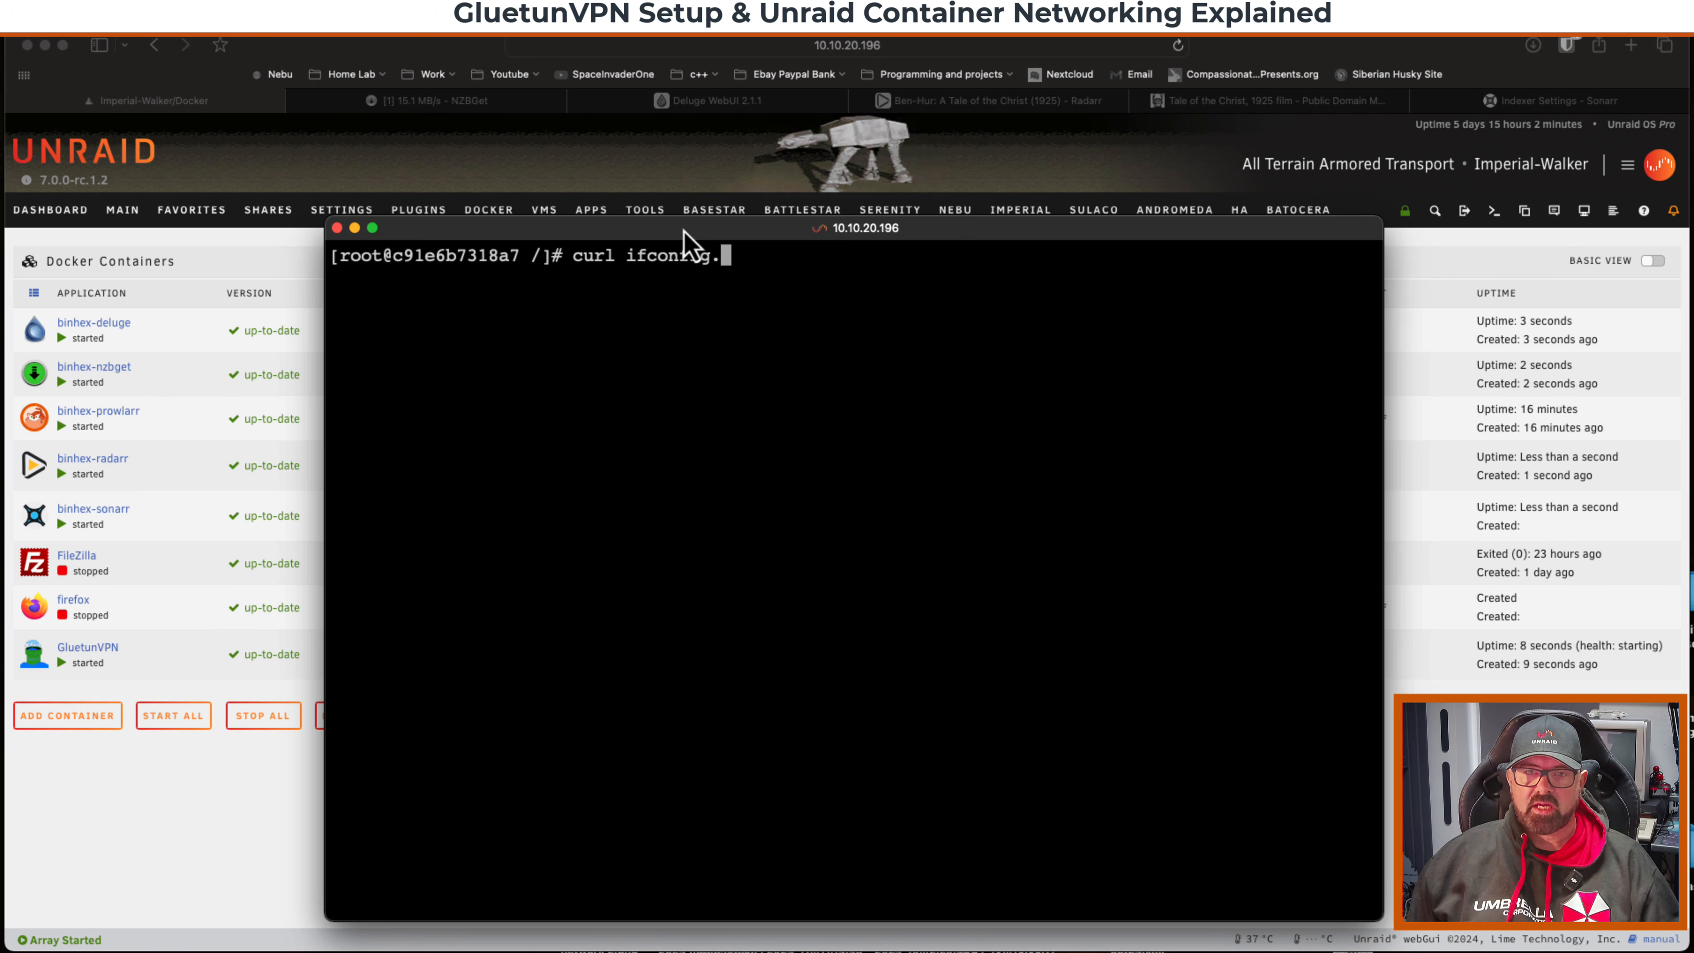
pyautogui.write('.io')
pyautogui.press('Return')
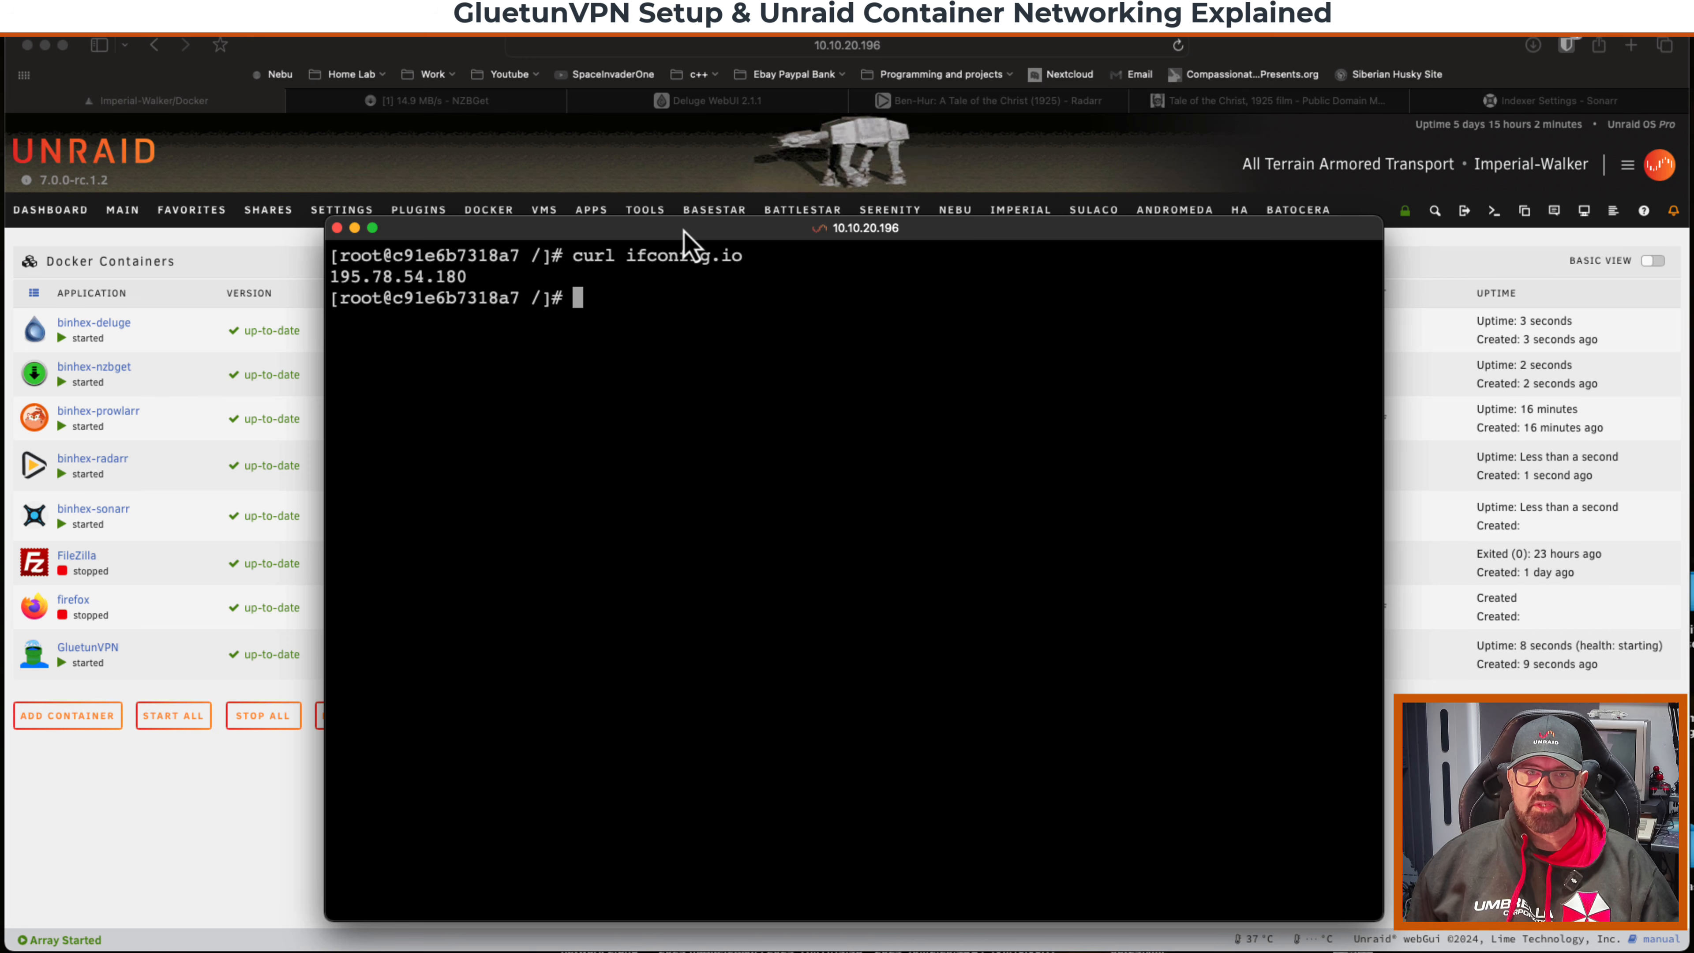
pyautogui.moveTo(476, 276); pyautogui.dragTo(329, 277)
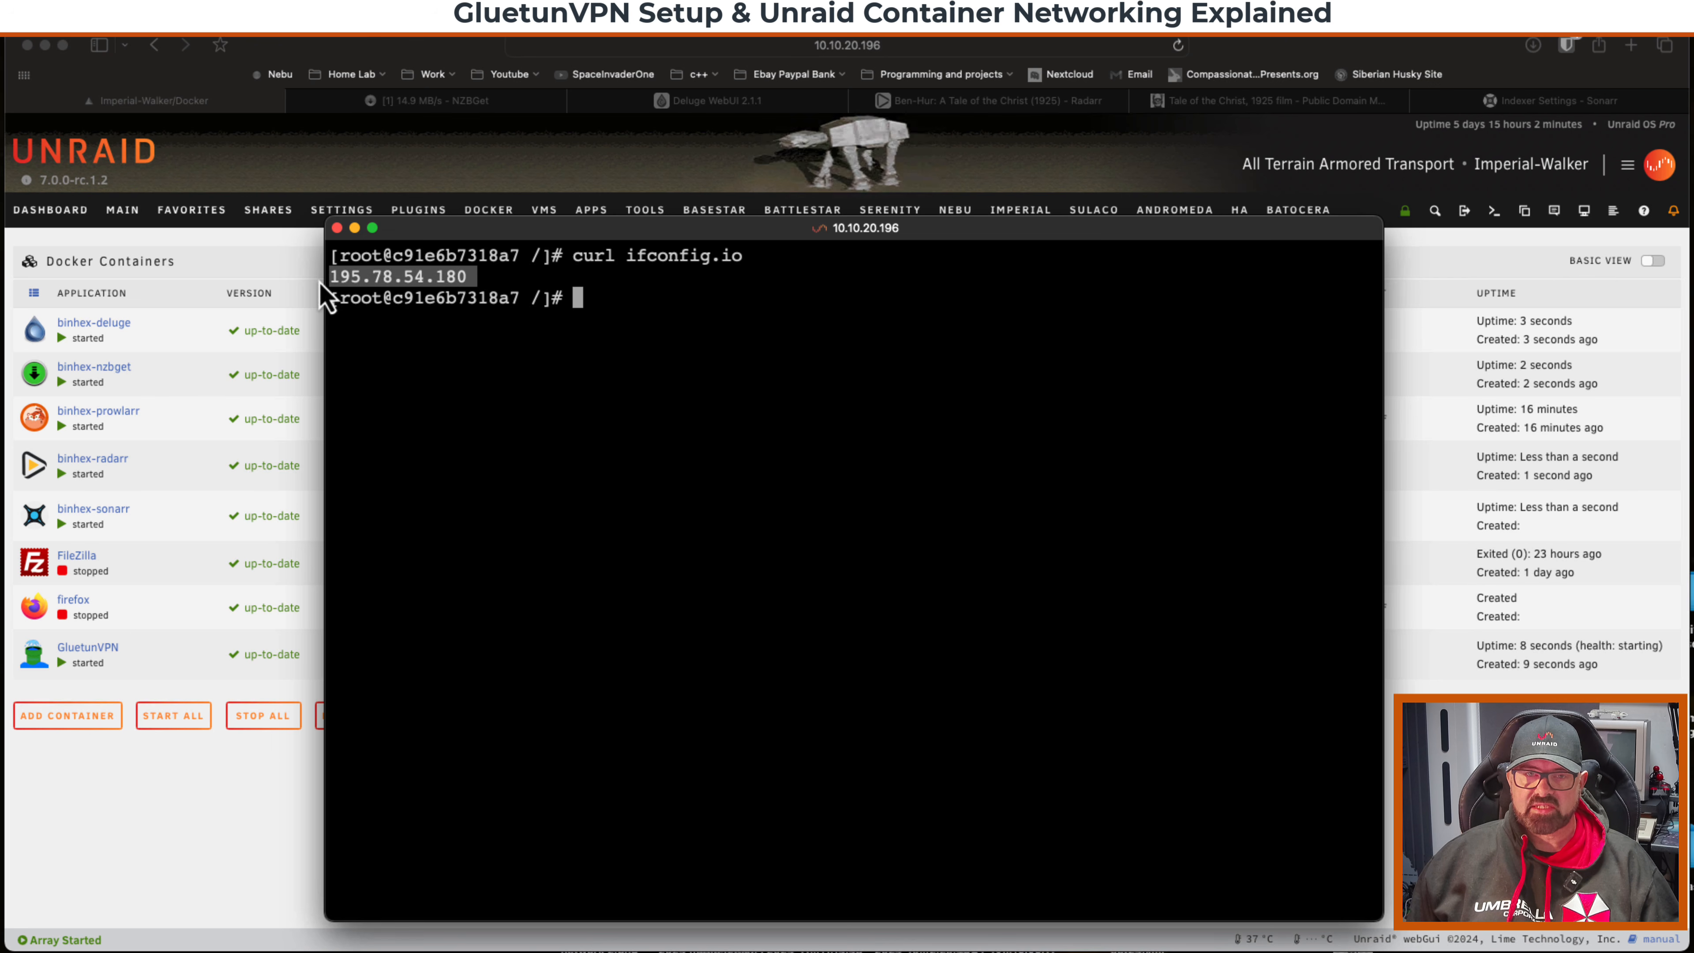
pyautogui.click(337, 227)
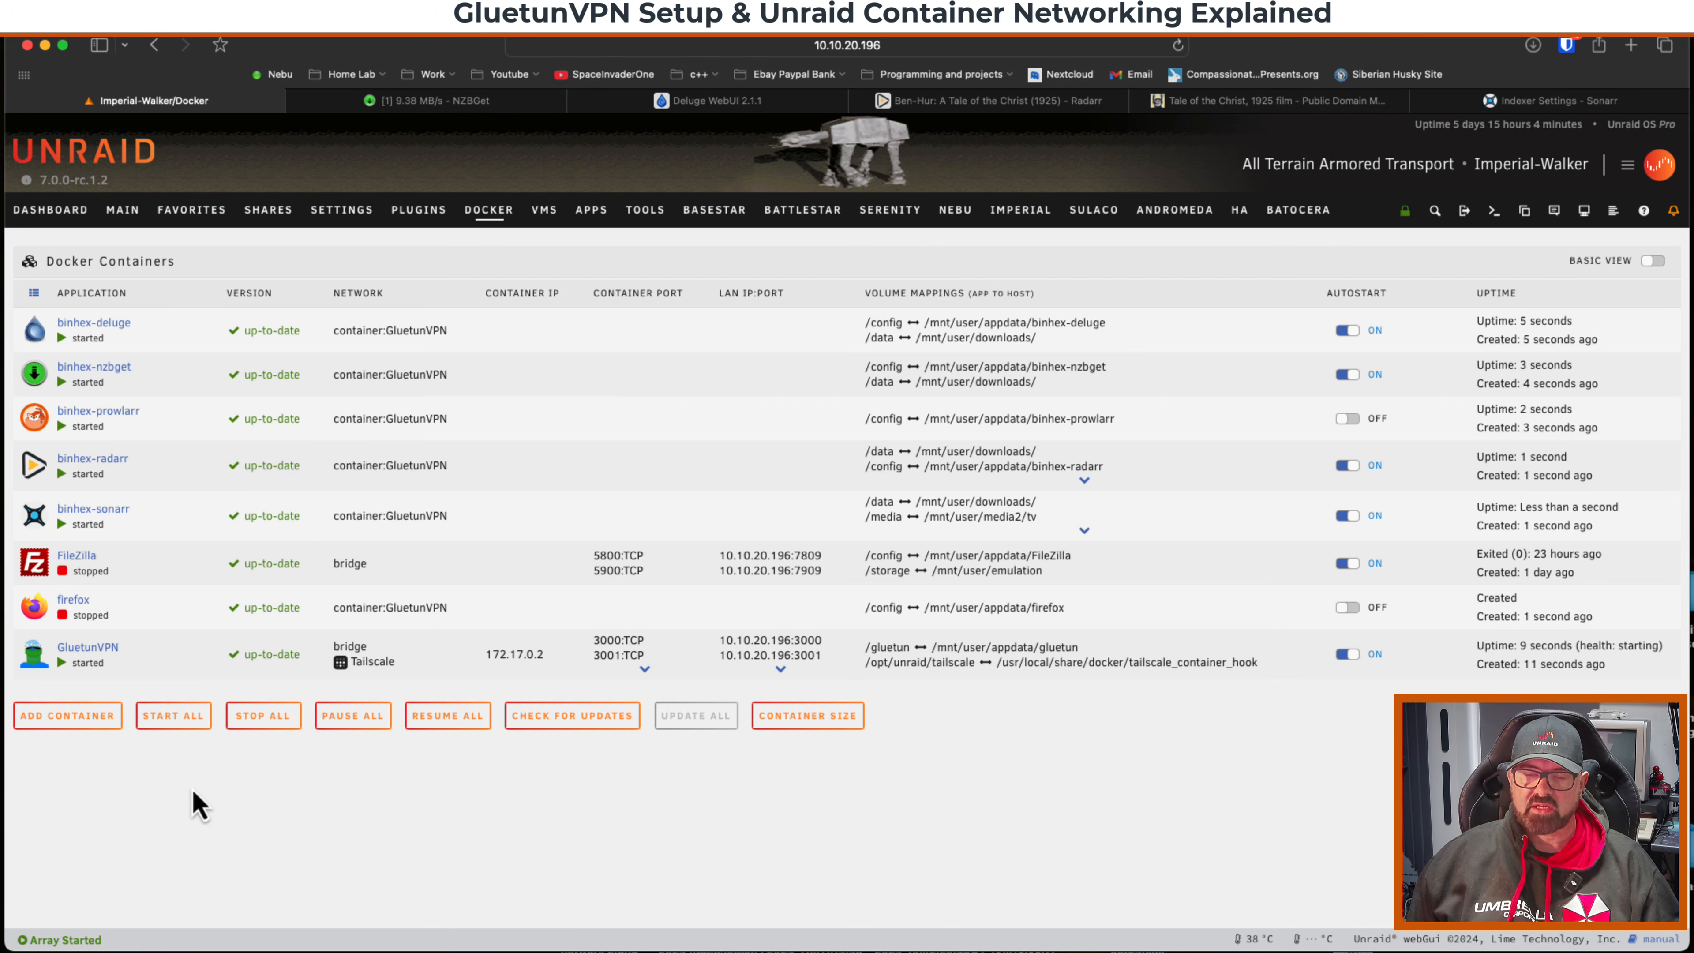